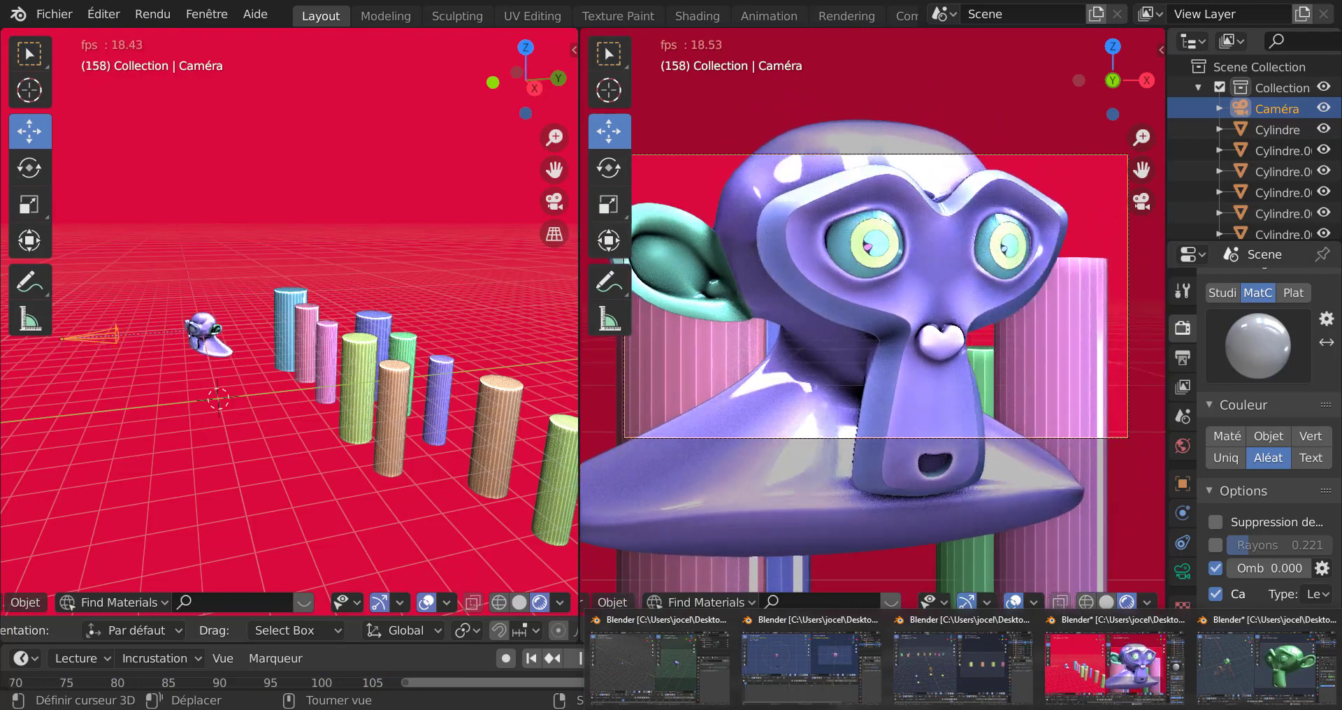
Step: View the pink Suzanne orbit example from tilted and low angles, then bring up the green-grid file
left_click(803, 640)
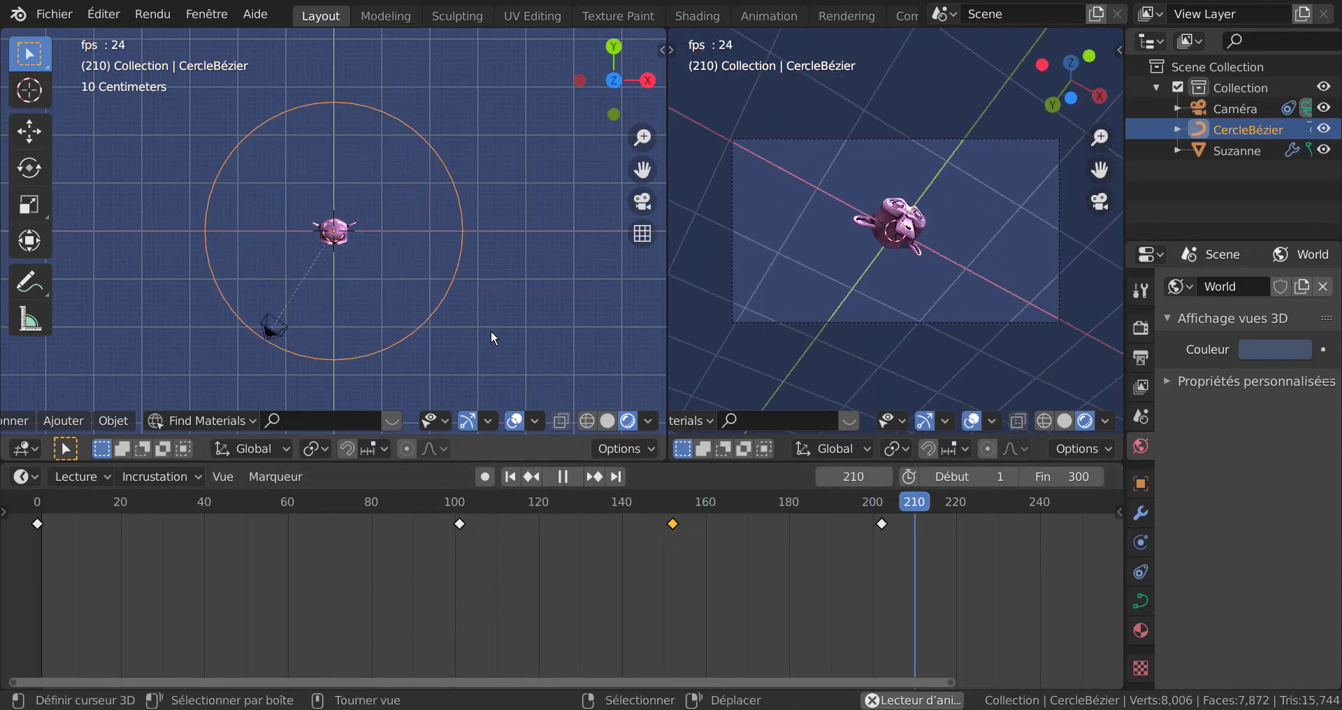
mouse_move(490, 330)
middle_mouse_down()
mouse_move(478, 167)
mouse_move(431, 316)
mouse_move(496, 345)
mouse_move(479, 275)
middle_mouse_up()
mouse_move(474, 230)
middle_mouse_down()
mouse_move(479, 212)
mouse_move(439, 276)
middle_mouse_up()
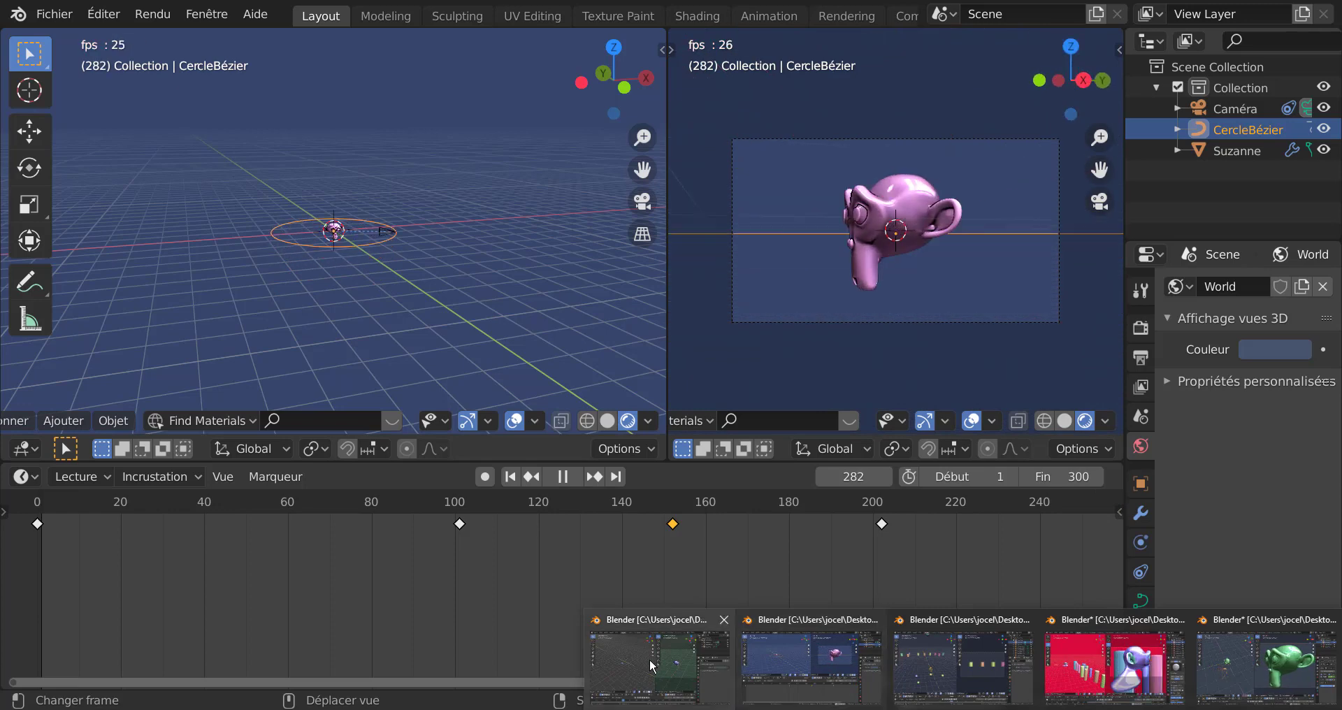
left_click(651, 662)
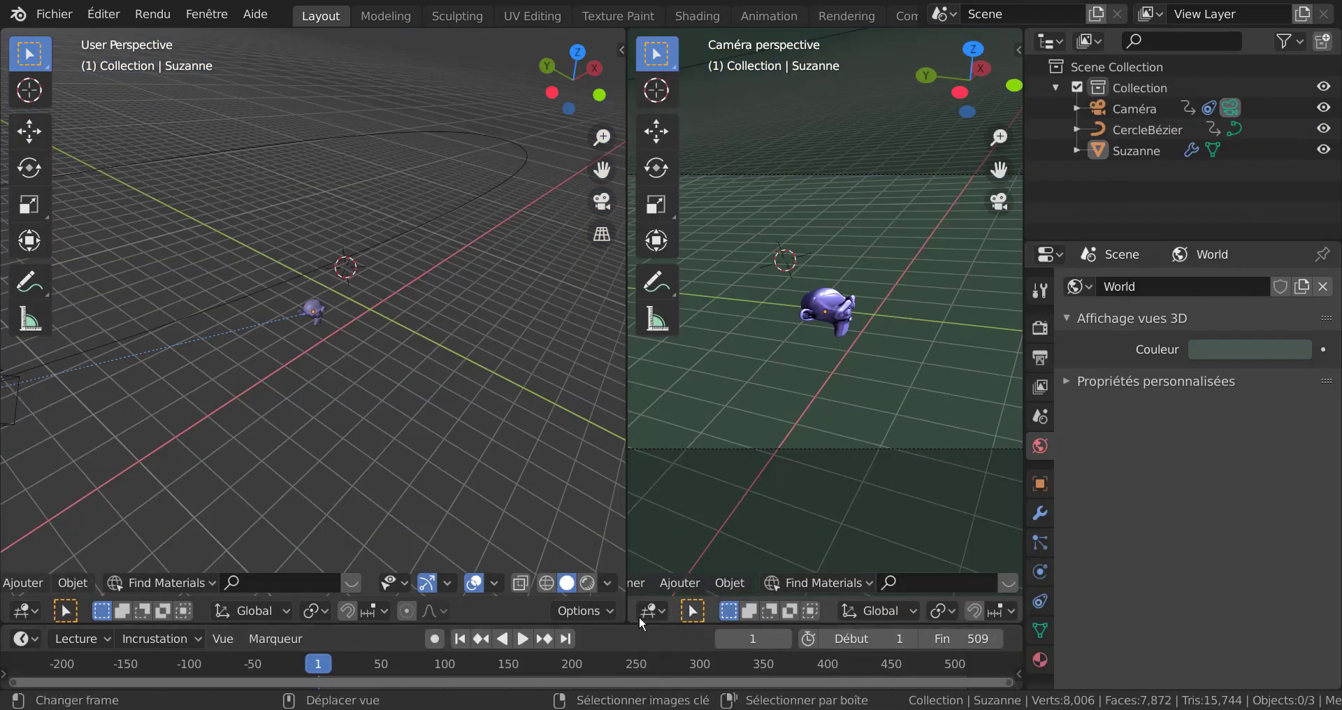
Step: Play the green-grid orbit, inspect it from close, low and overhead angles, then return to the cylinders file
left_click(522, 639)
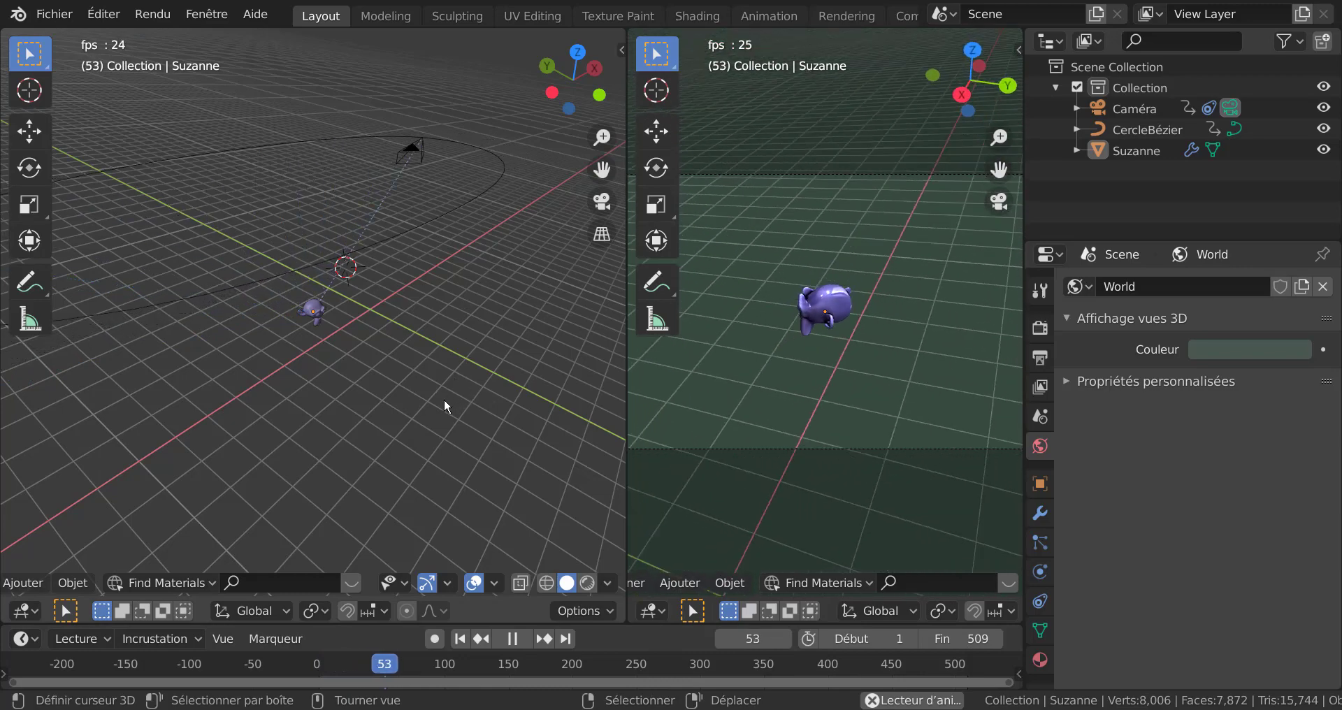
scroll(443, 399, "down", 5)
scroll(464, 406, "up", 4)
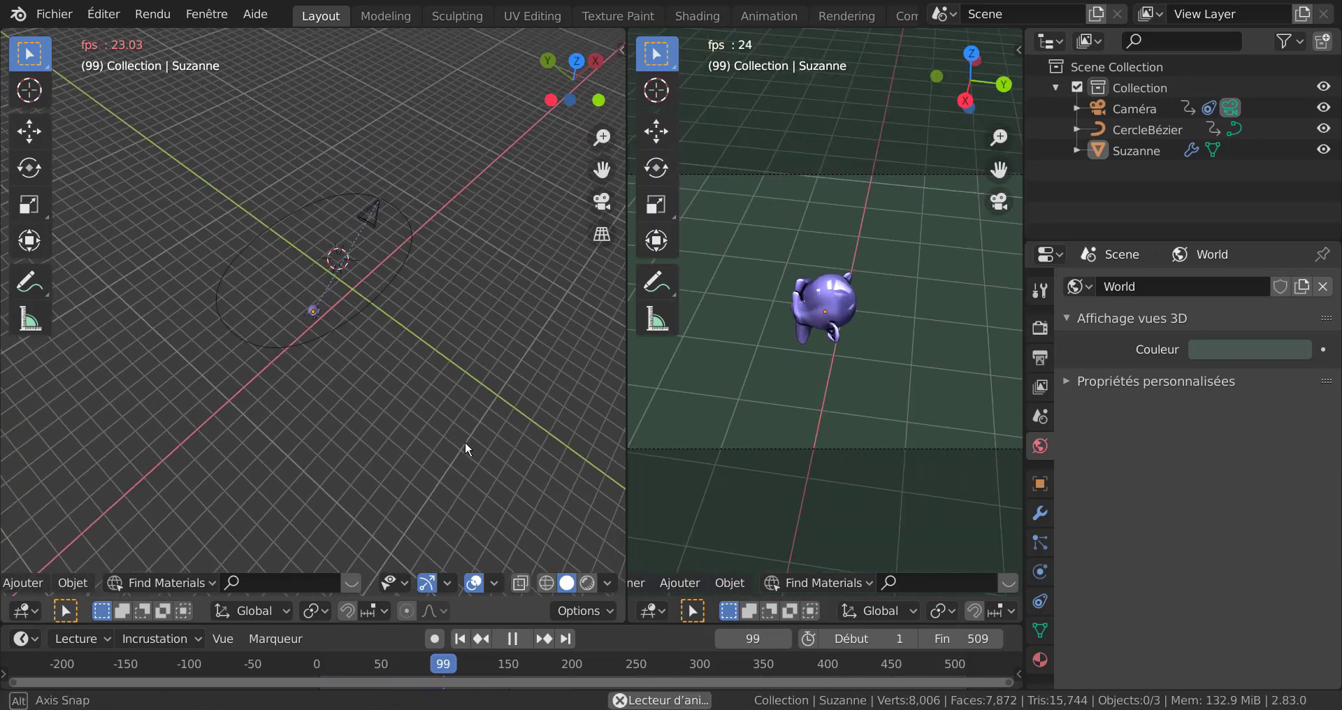
middle_click_drag(451, 439, 400, 422)
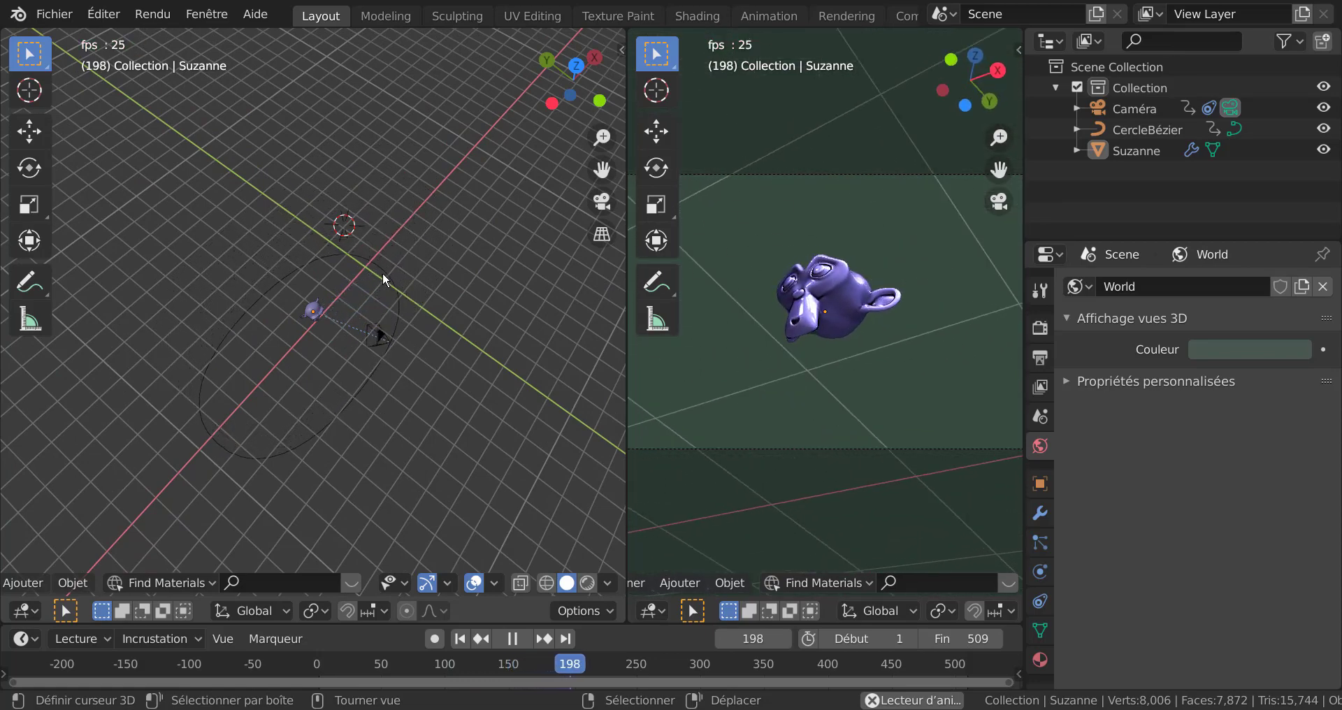
mouse_move(301, 455)
middle_mouse_down()
mouse_move(534, 366)
mouse_move(418, 405)
mouse_move(392, 380)
middle_mouse_up()
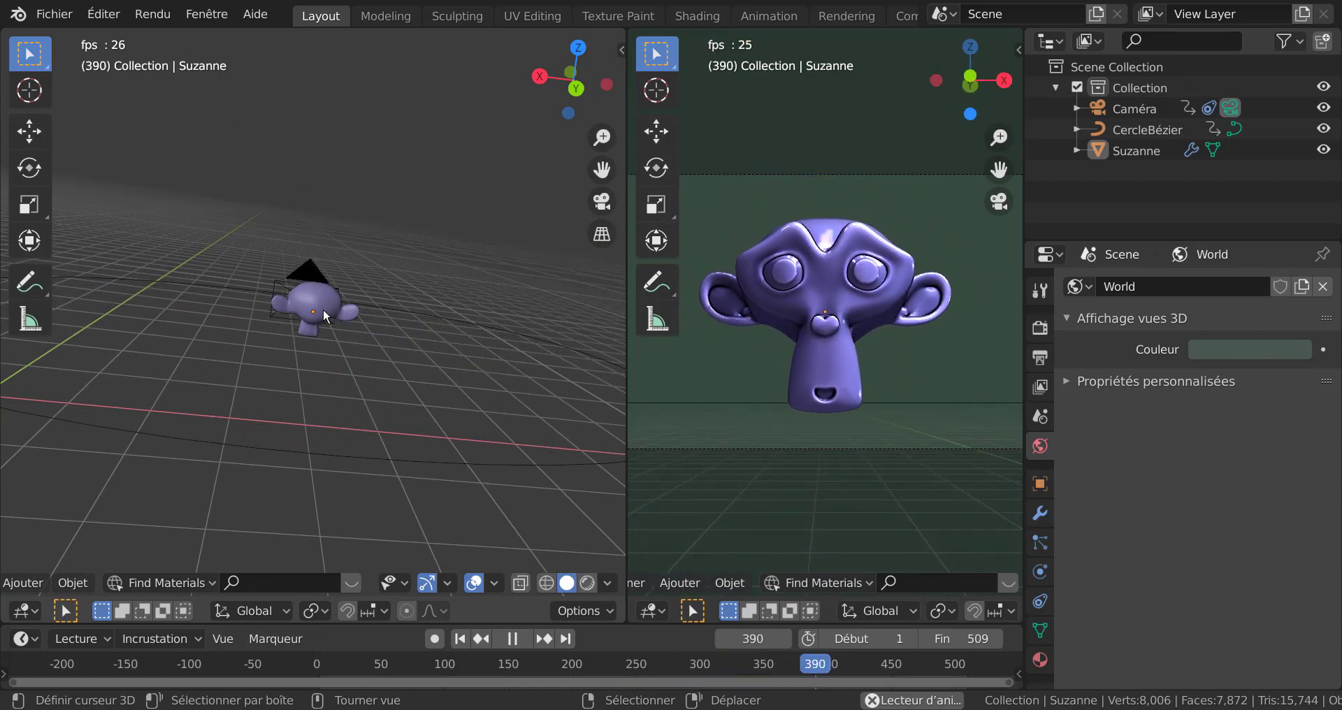
mouse_move(369, 343)
middle_mouse_down()
mouse_move(389, 437)
mouse_move(306, 308)
middle_mouse_up()
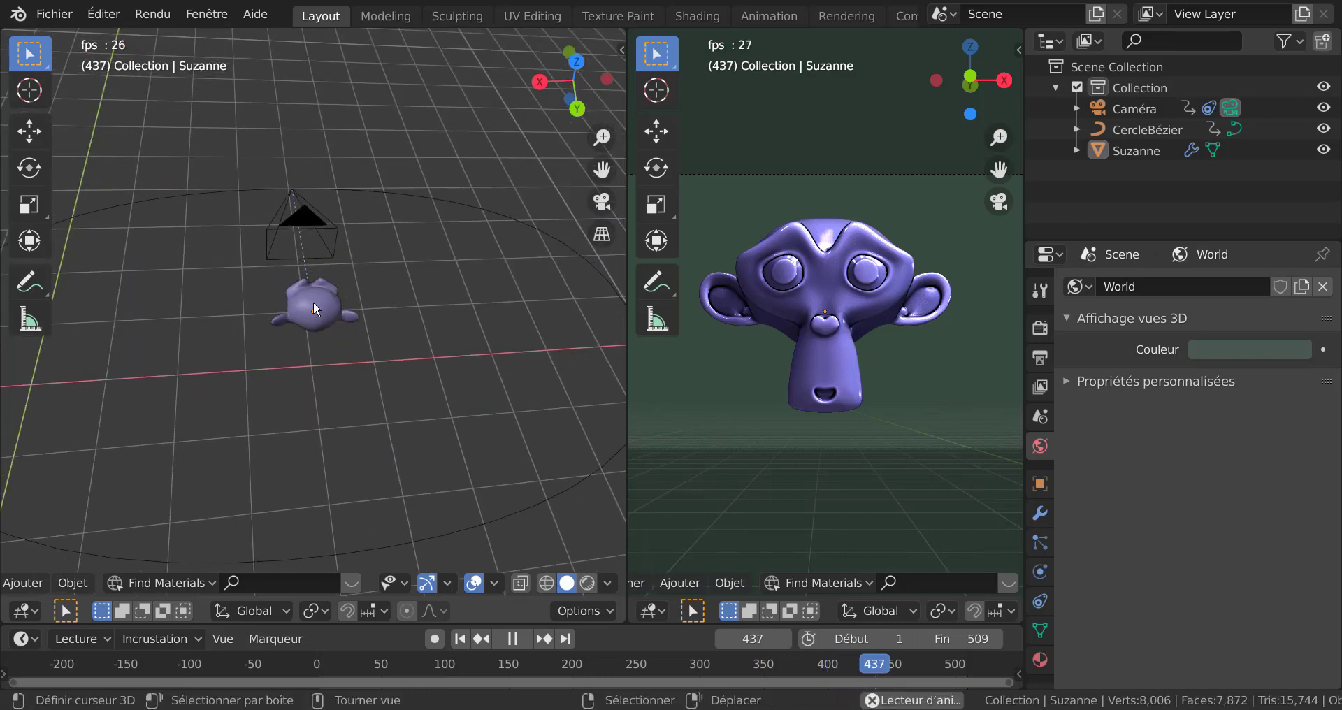
mouse_move(413, 295)
middle_mouse_down()
mouse_move(475, 377)
mouse_move(483, 355)
middle_mouse_up()
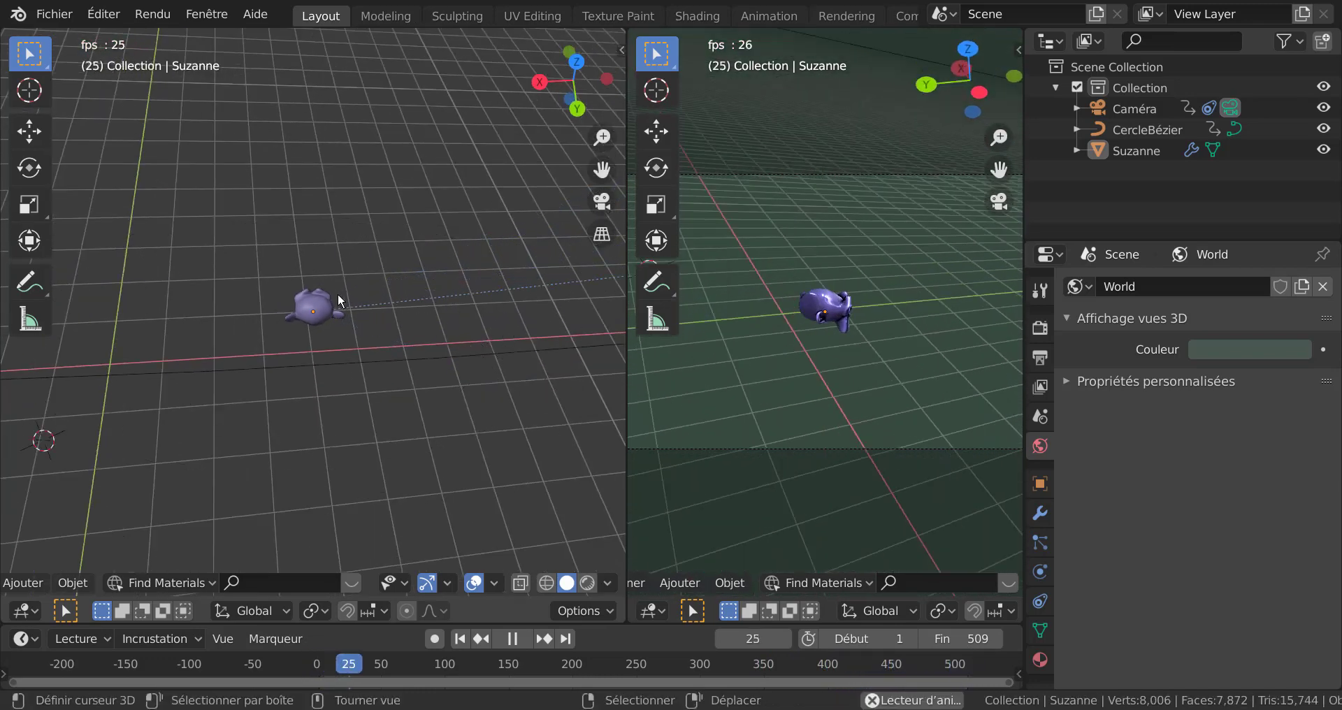
mouse_move(429, 285)
middle_mouse_down()
mouse_move(403, 346)
mouse_move(418, 421)
mouse_move(470, 239)
mouse_move(409, 301)
mouse_move(340, 259)
middle_mouse_up()
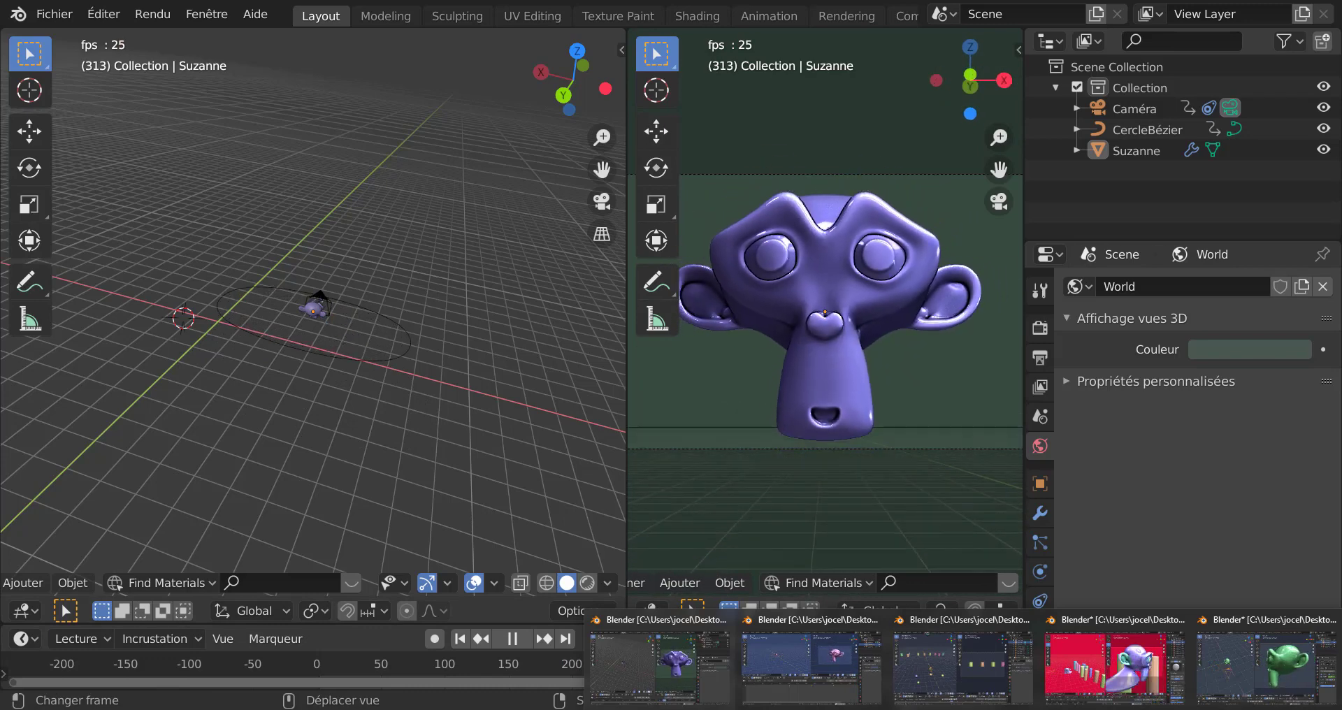
left_click(940, 660)
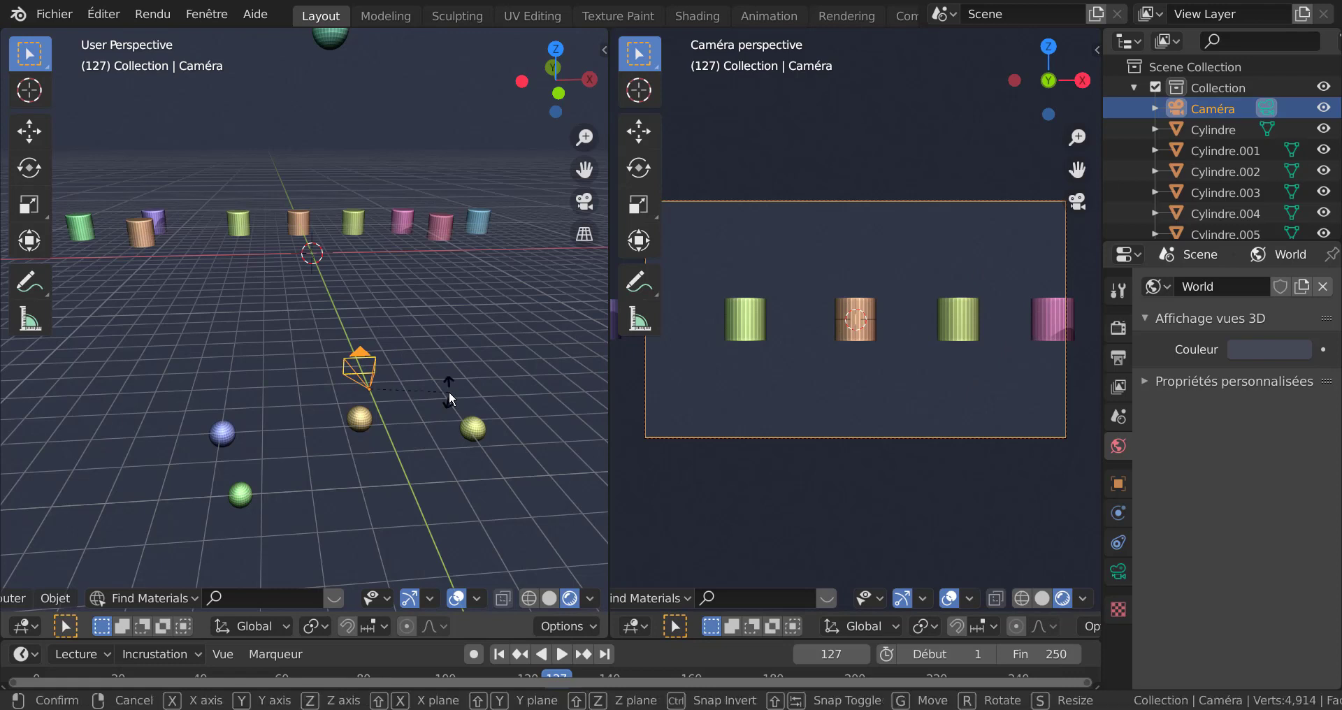
Step: Rotate the camera around its vertical Z axis
key("r")
key("z")
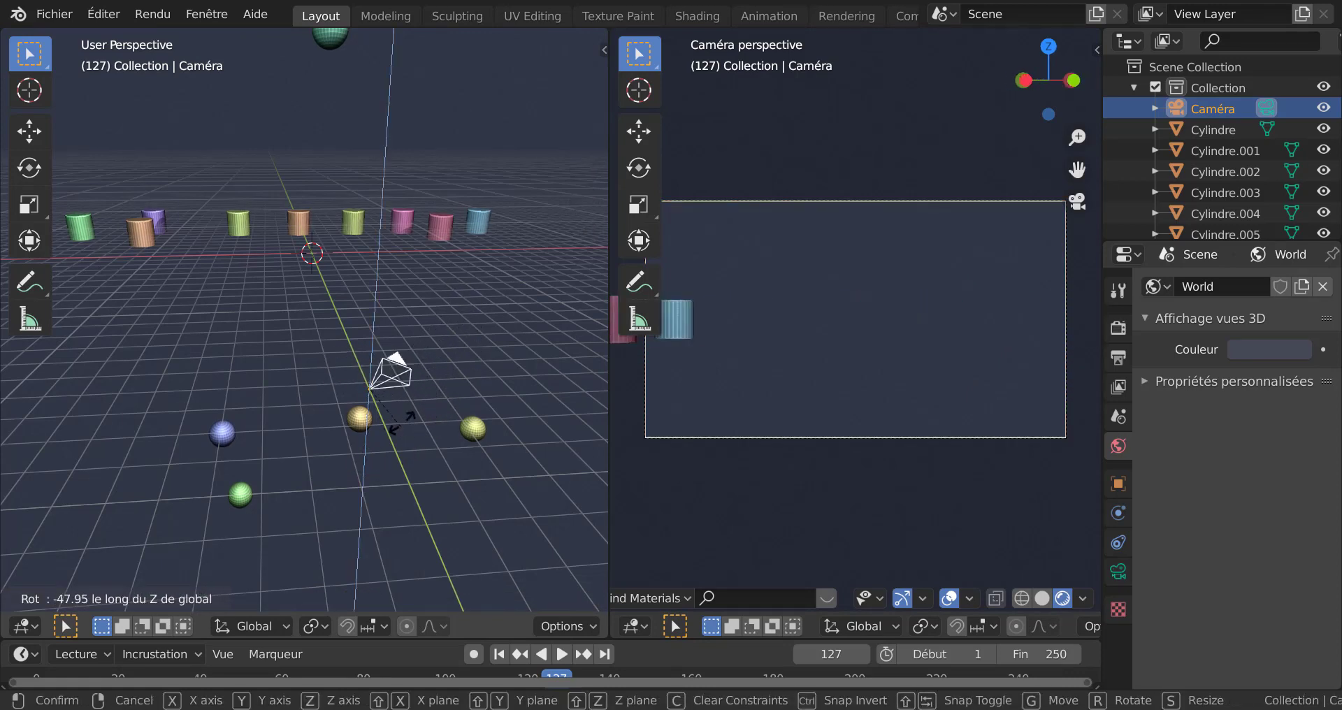
left_click(431, 342)
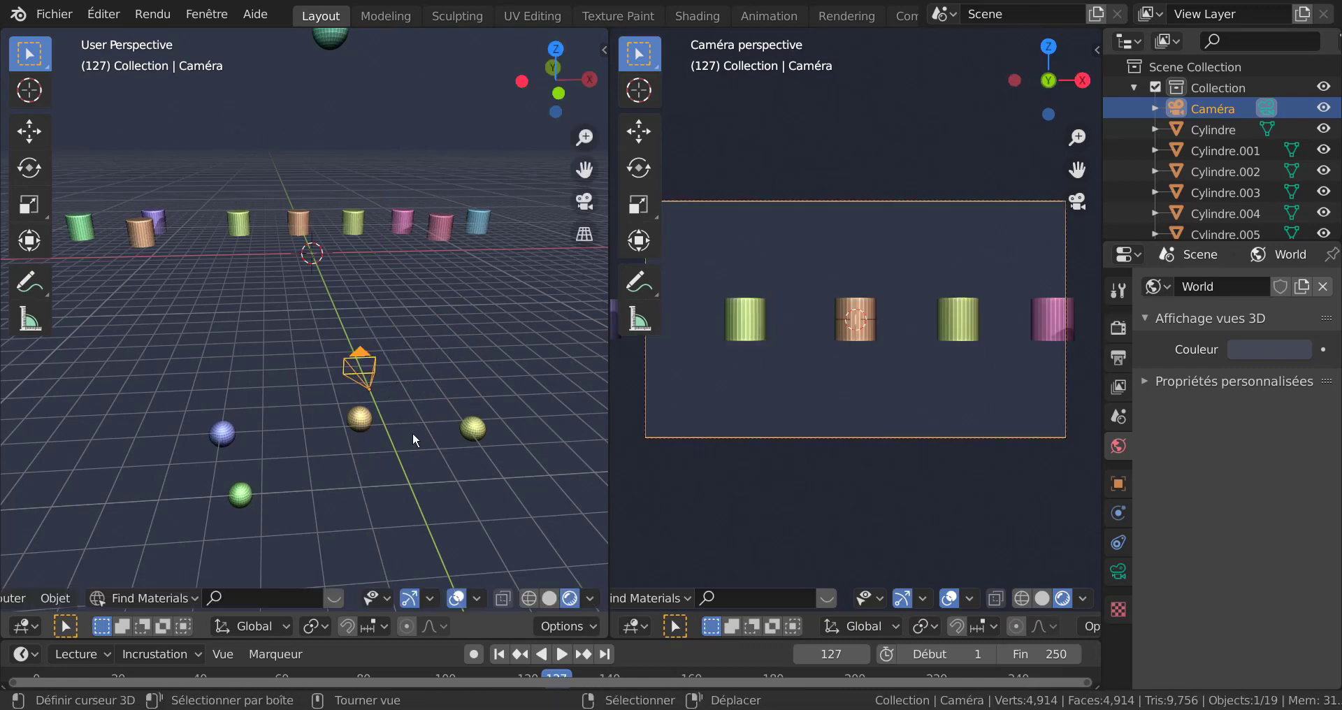
Step: Preview tilting the camera around X, cancel to keep its aim, and bring up the green Suzanne file
key("r")
key("x")
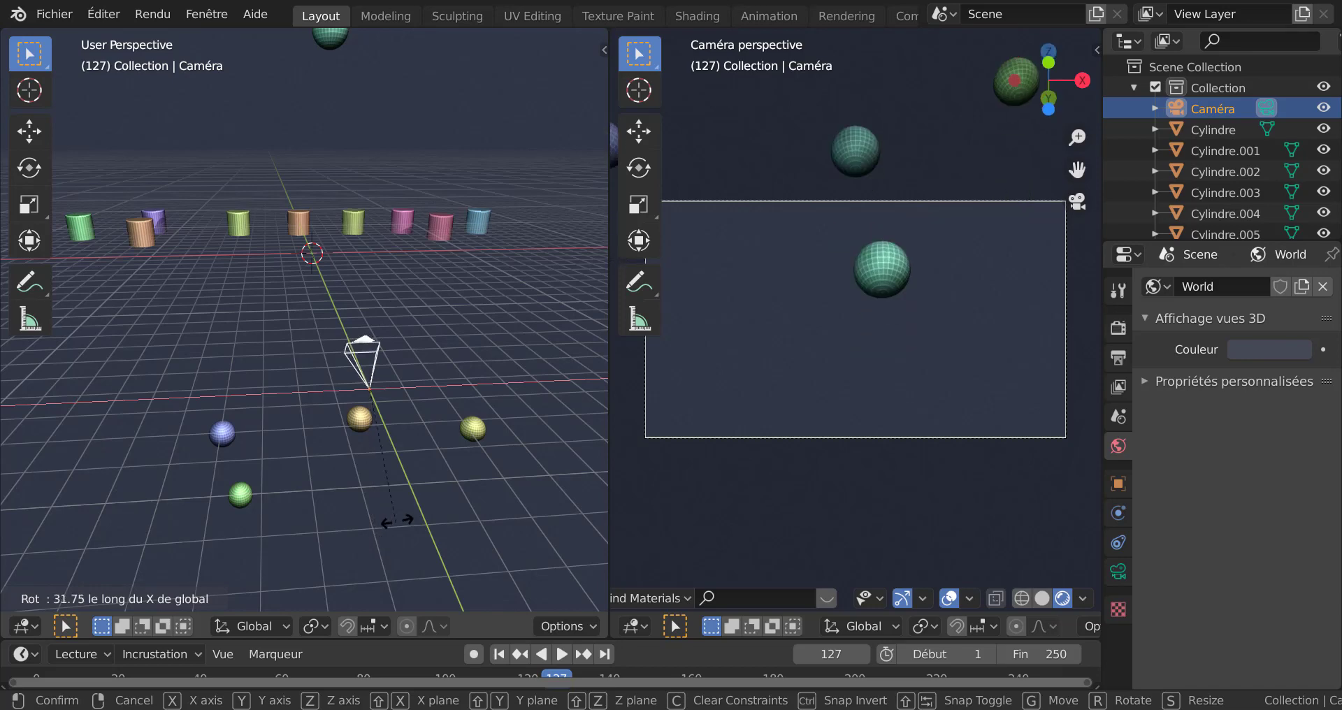
key("Escape")
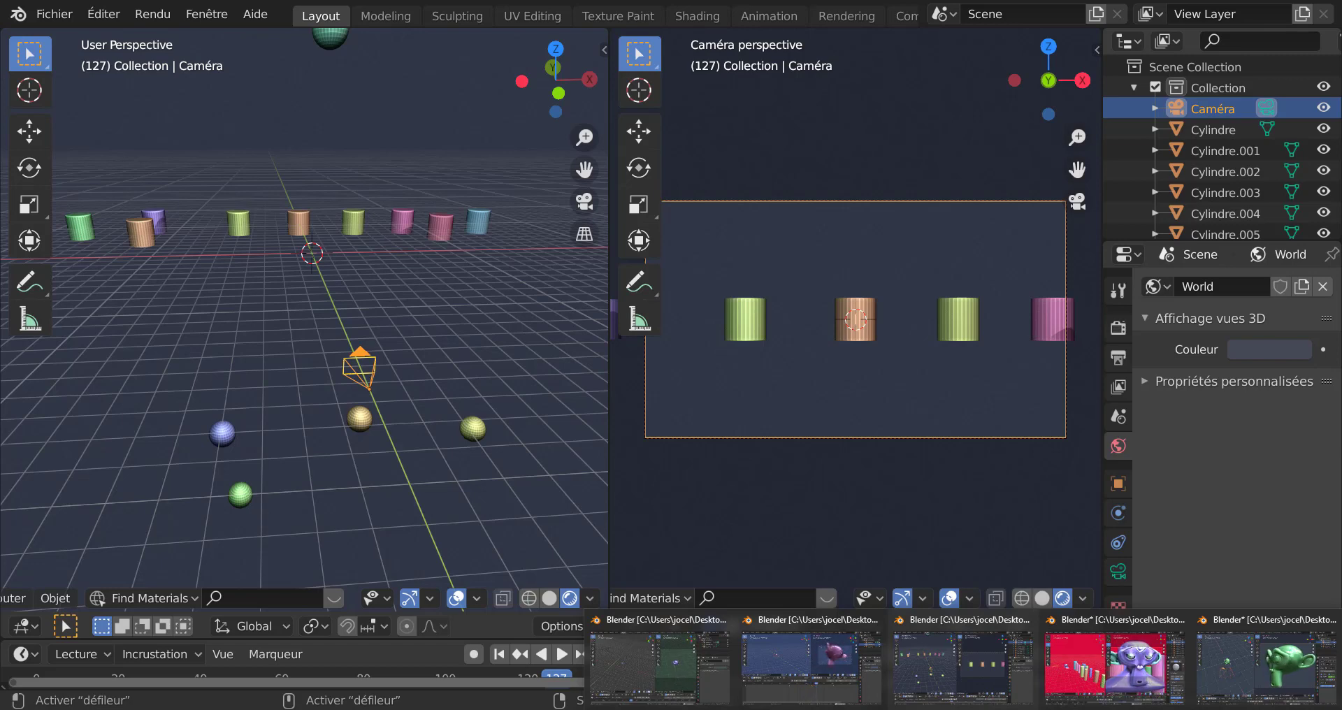
left_click(1214, 680)
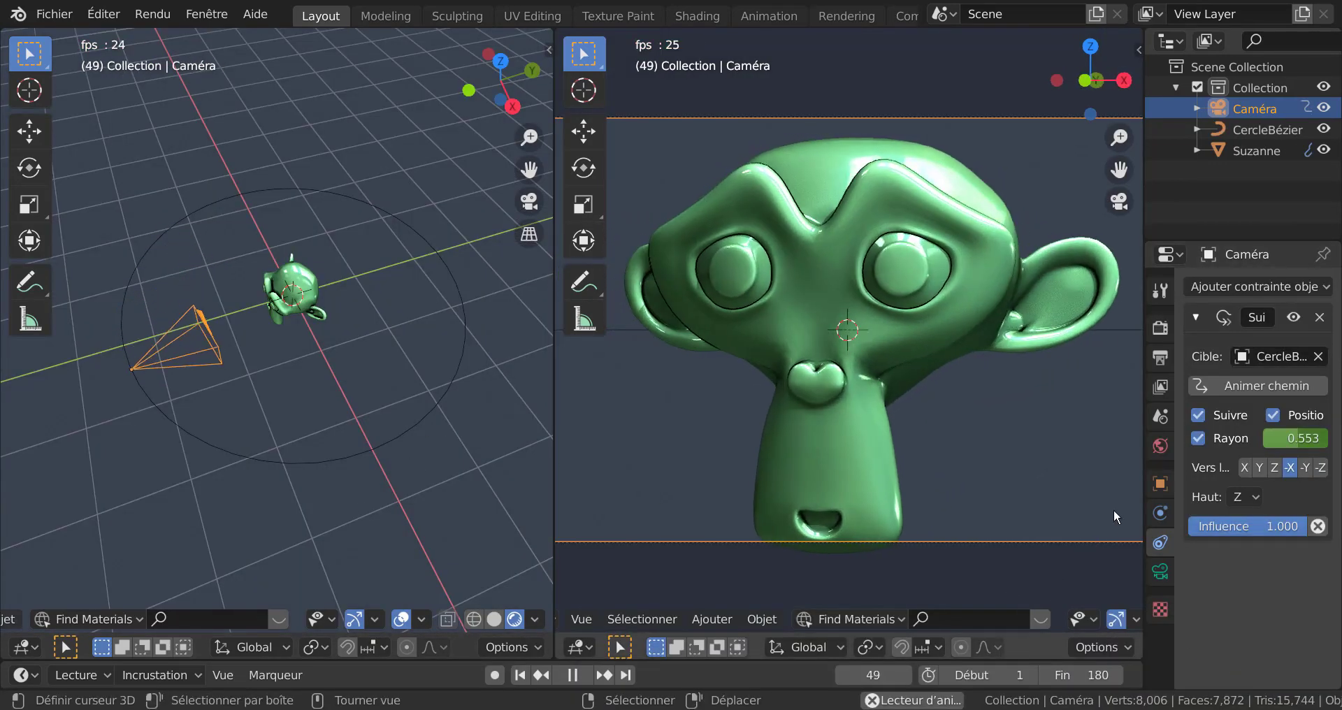
Step: Widen the side panels to read the Suivre chemin constraint on CercleBézier and orbit the view
left_click_drag(1144, 489, 1008, 494)
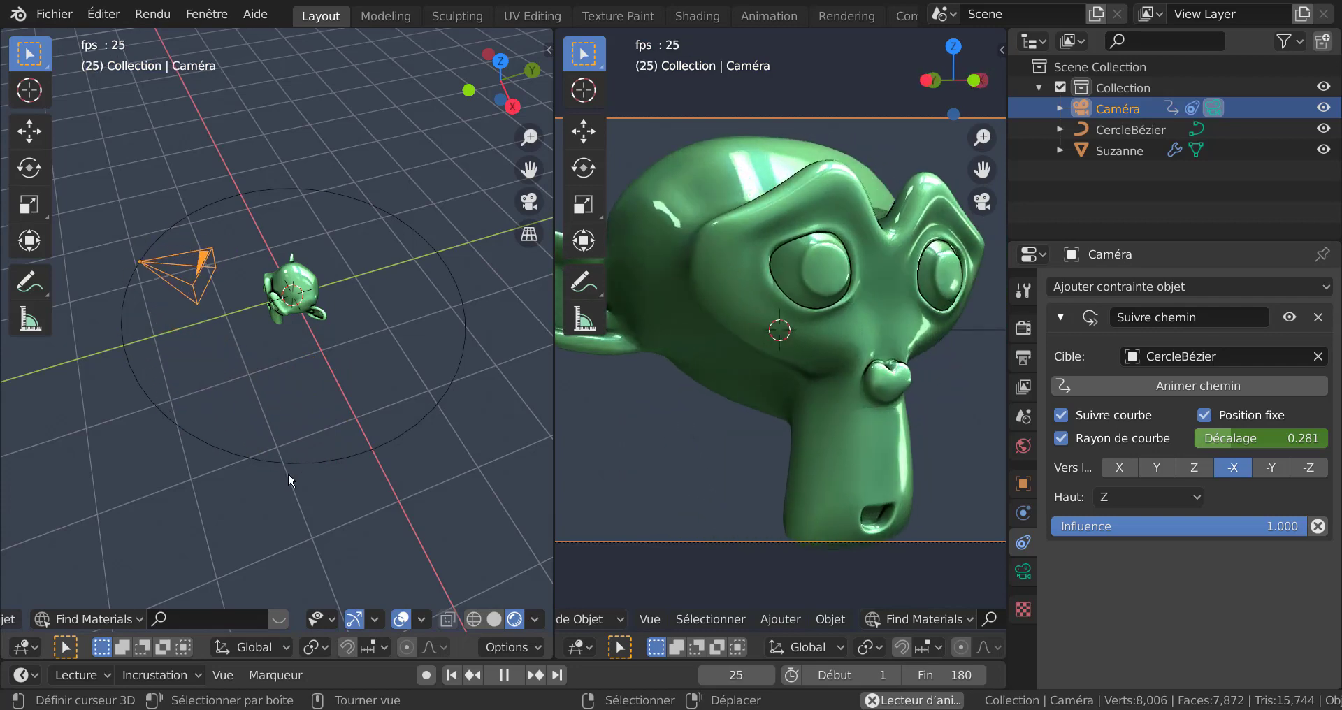
mouse_move(319, 527)
middle_mouse_down()
mouse_move(355, 459)
mouse_move(309, 415)
middle_mouse_up()
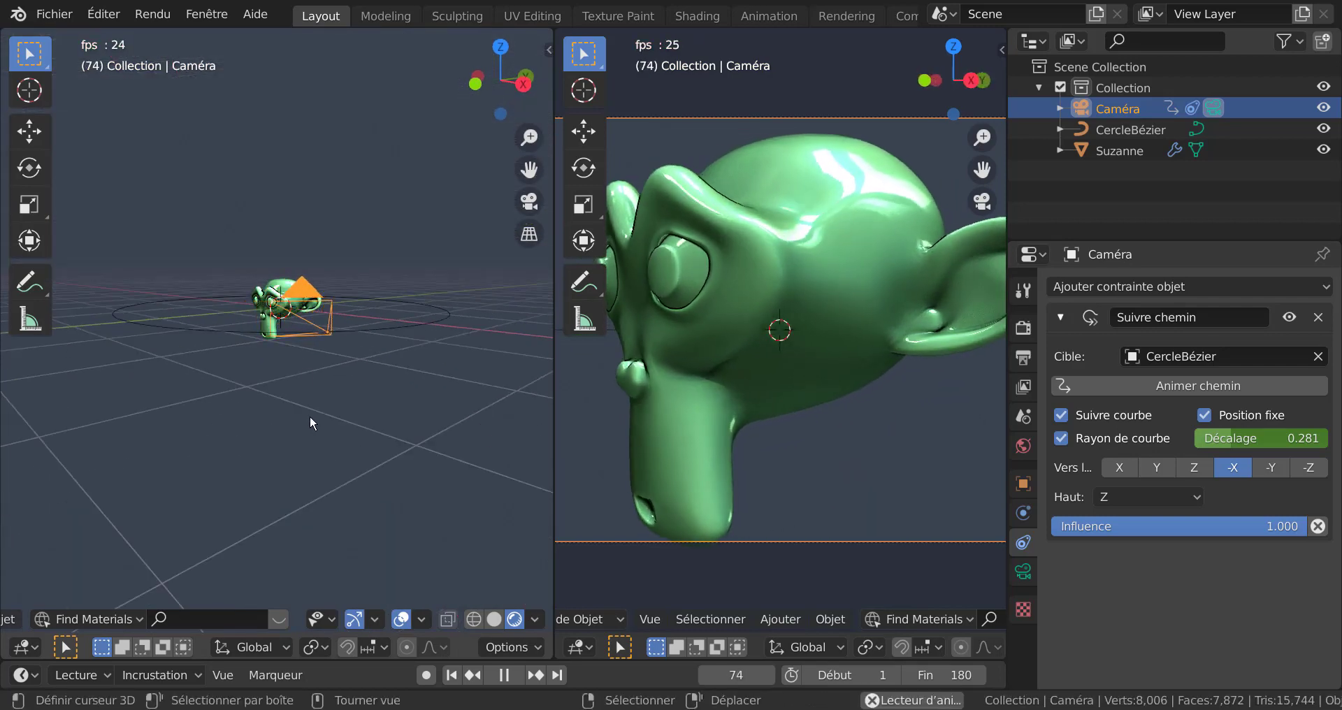
mouse_move(418, 400)
middle_mouse_down()
mouse_move(383, 496)
mouse_move(346, 513)
middle_mouse_up()
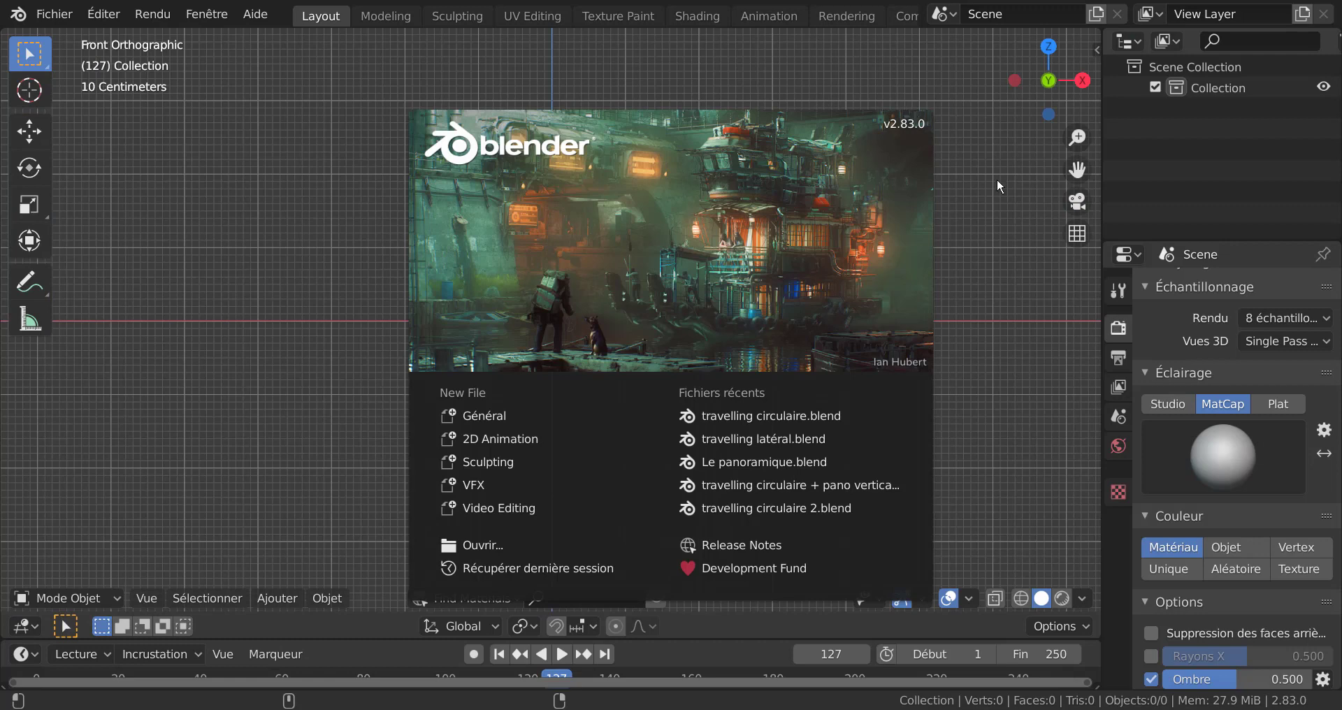
Step: Close the splash, add a Bézier circle at the origin scaled about 4.23 times, and view it from the front
left_click(991, 304)
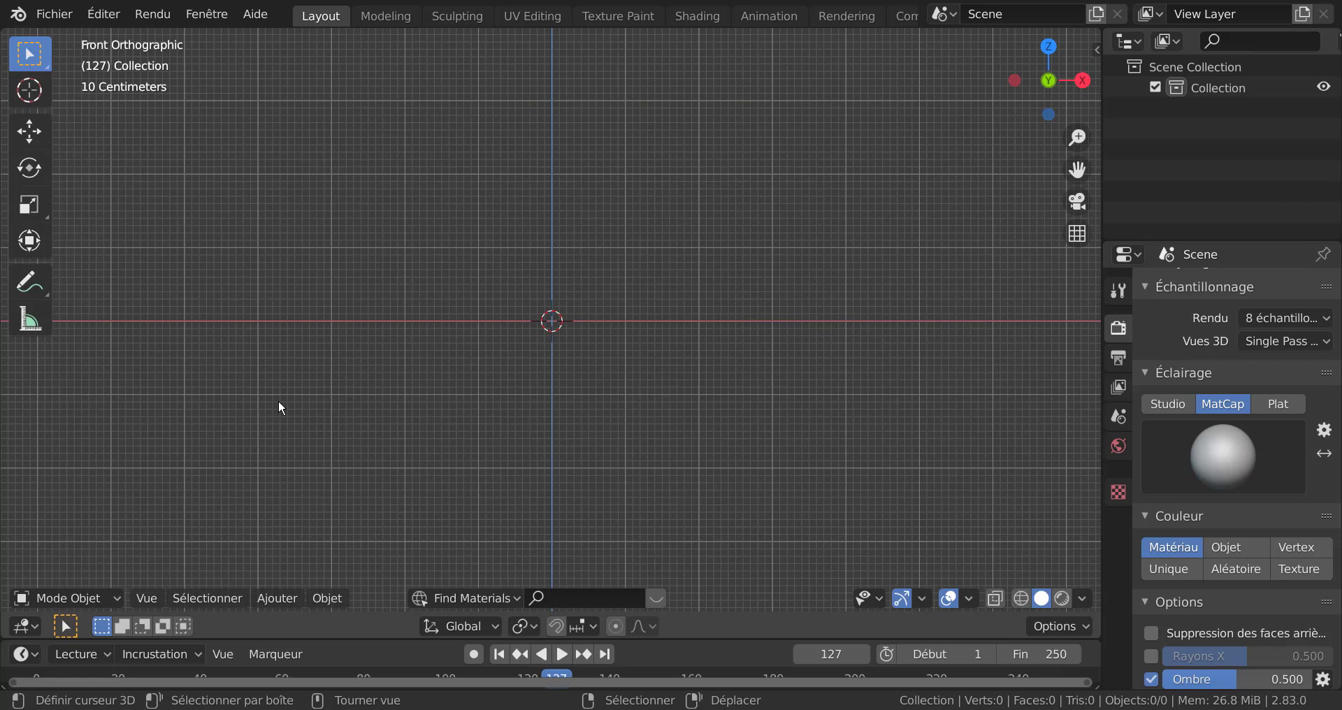
left_click(283, 600)
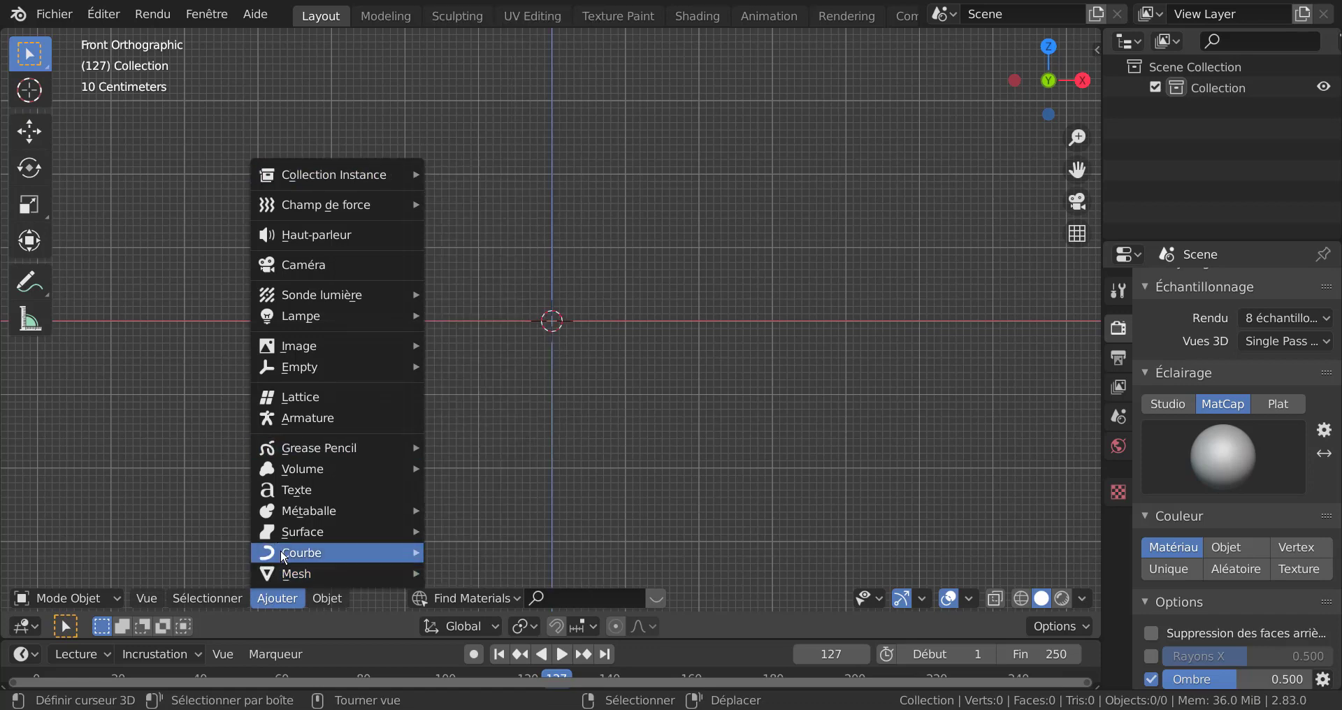
mouse_move(301, 552)
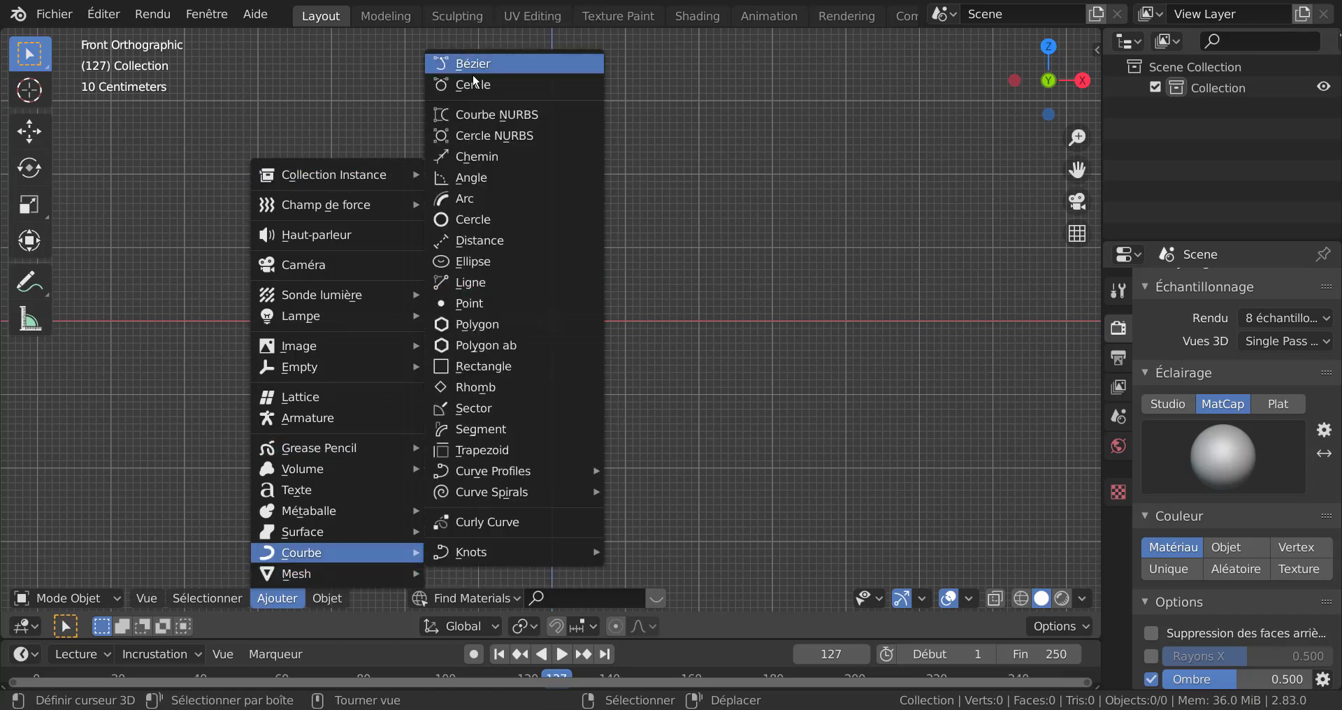
left_click(476, 84)
key("s")
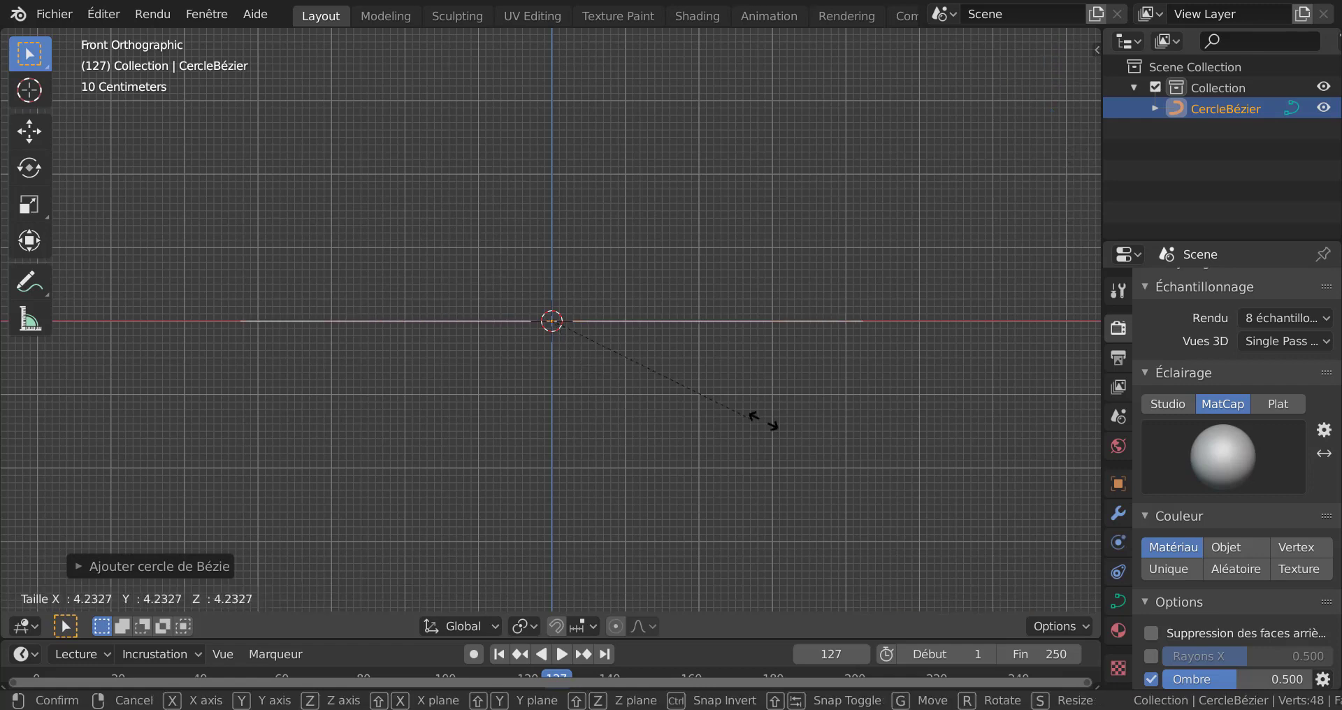
left_click(682, 412)
middle_click_drag(682, 413, 692, 431)
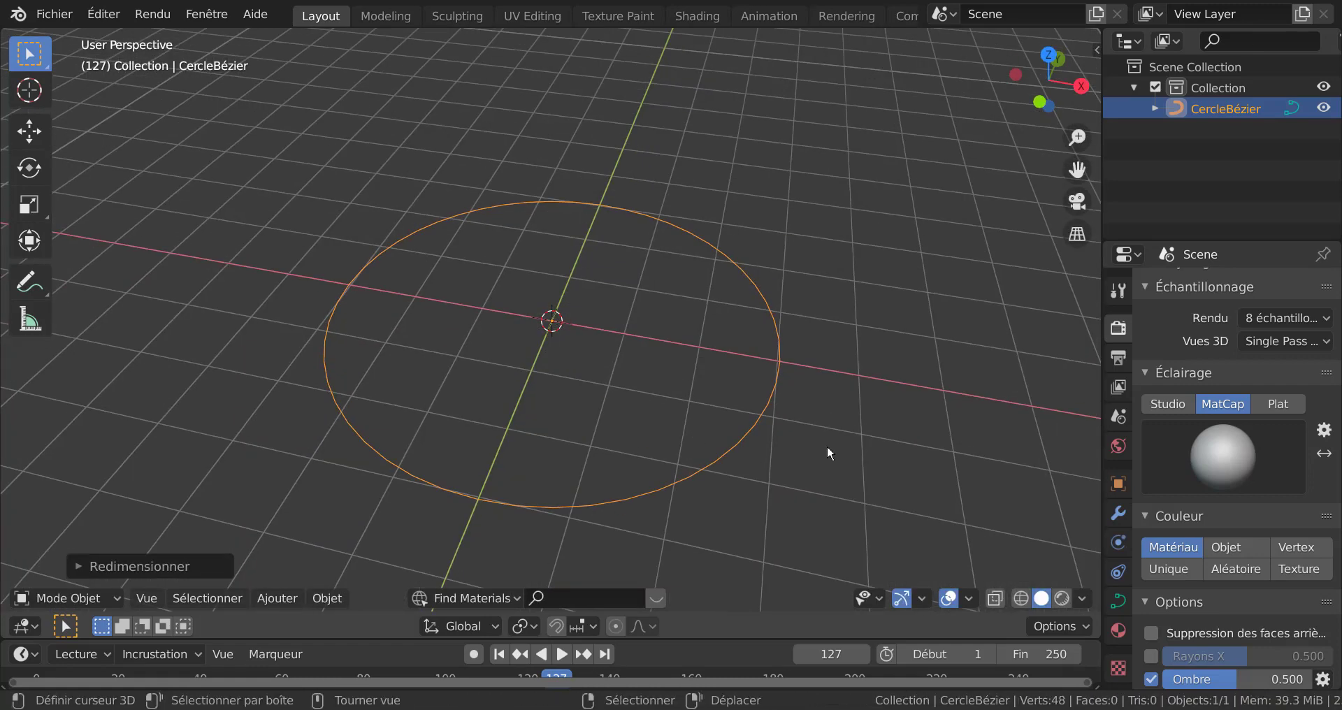
key("KP_1")
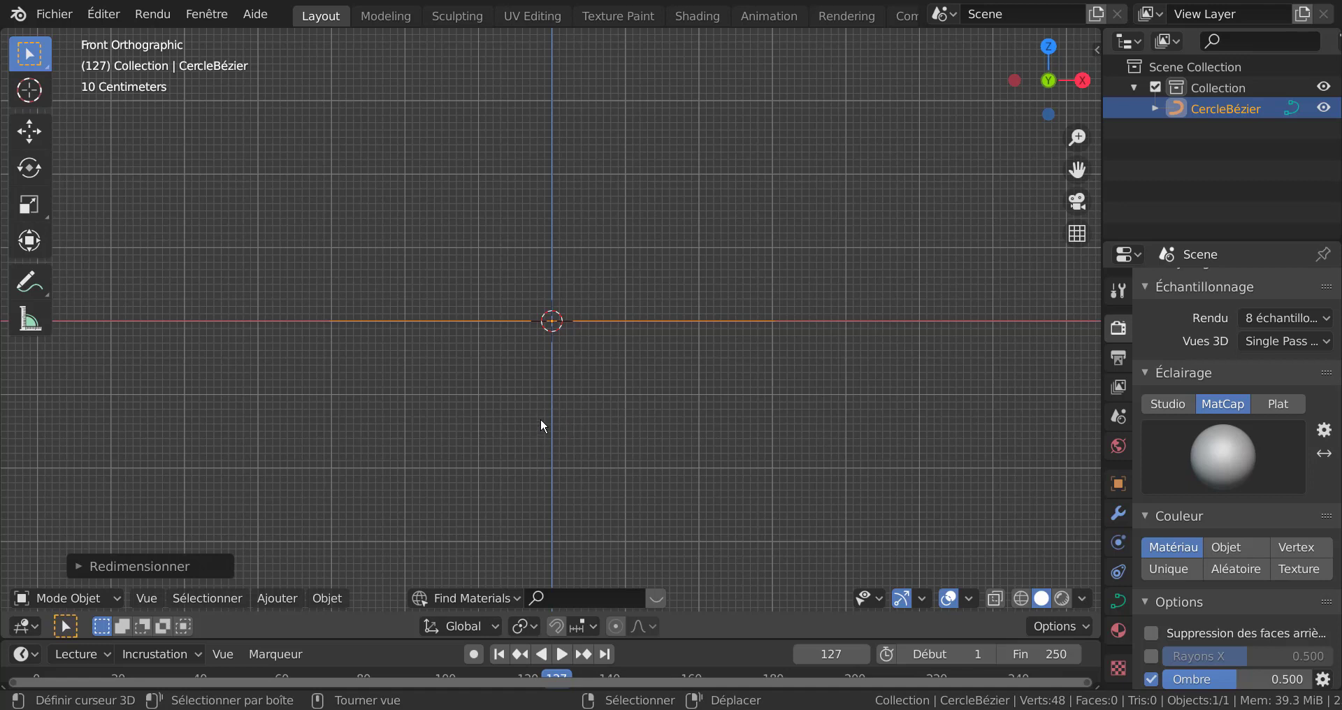
Step: Add a camera, inspect it in perspective and top view, then delete it
left_click(275, 598)
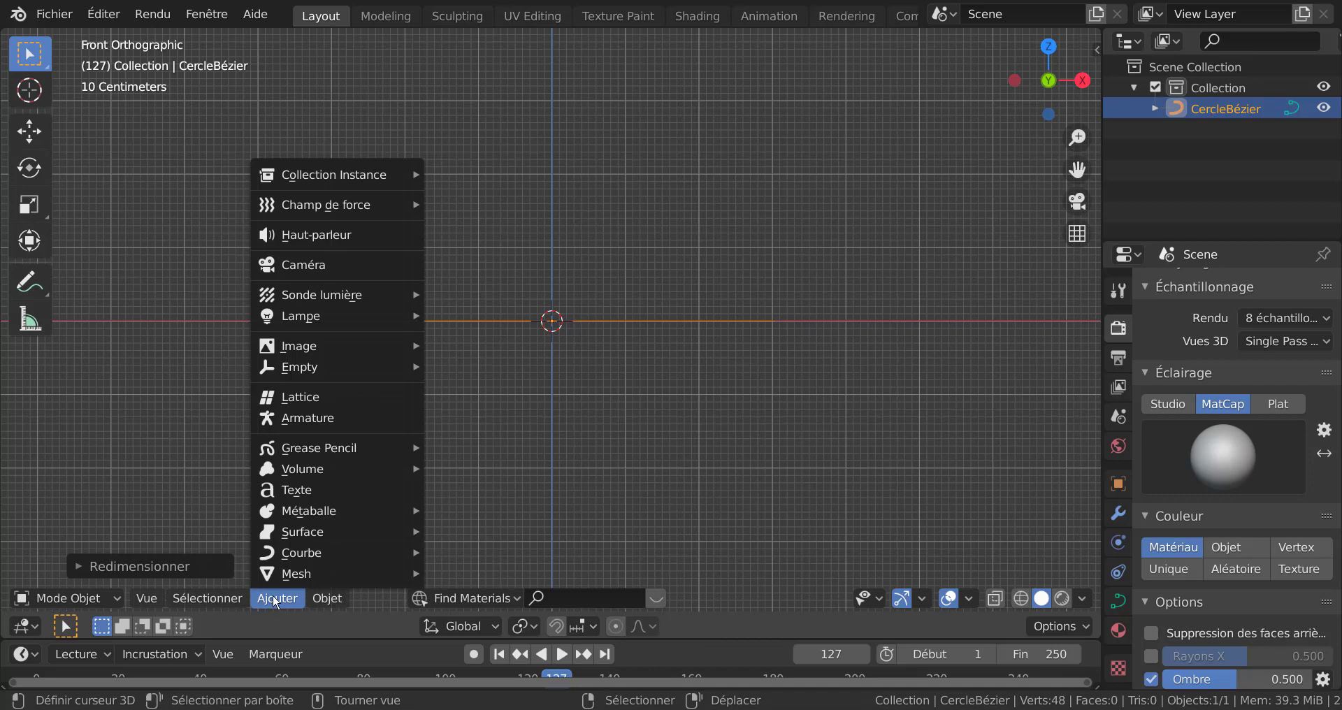
left_click(294, 265)
middle_click_drag(857, 217, 853, 310)
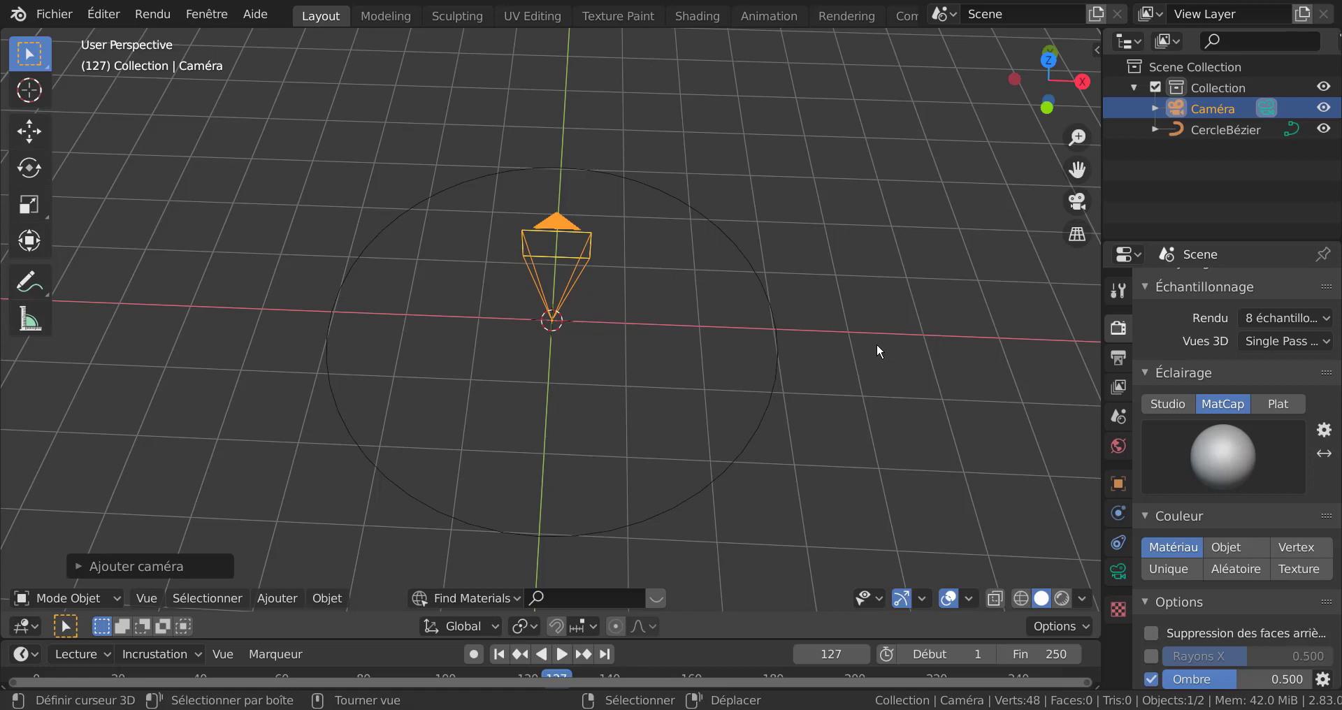
key("KP_7")
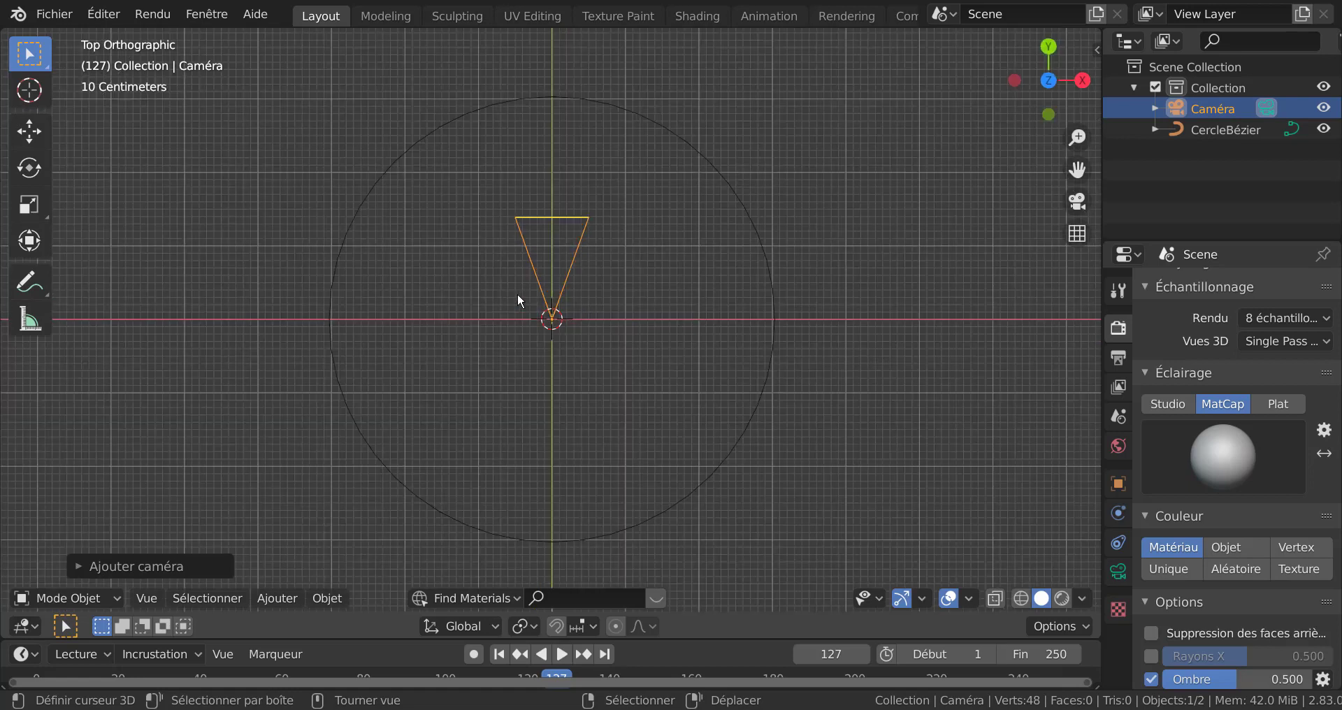
key("x")
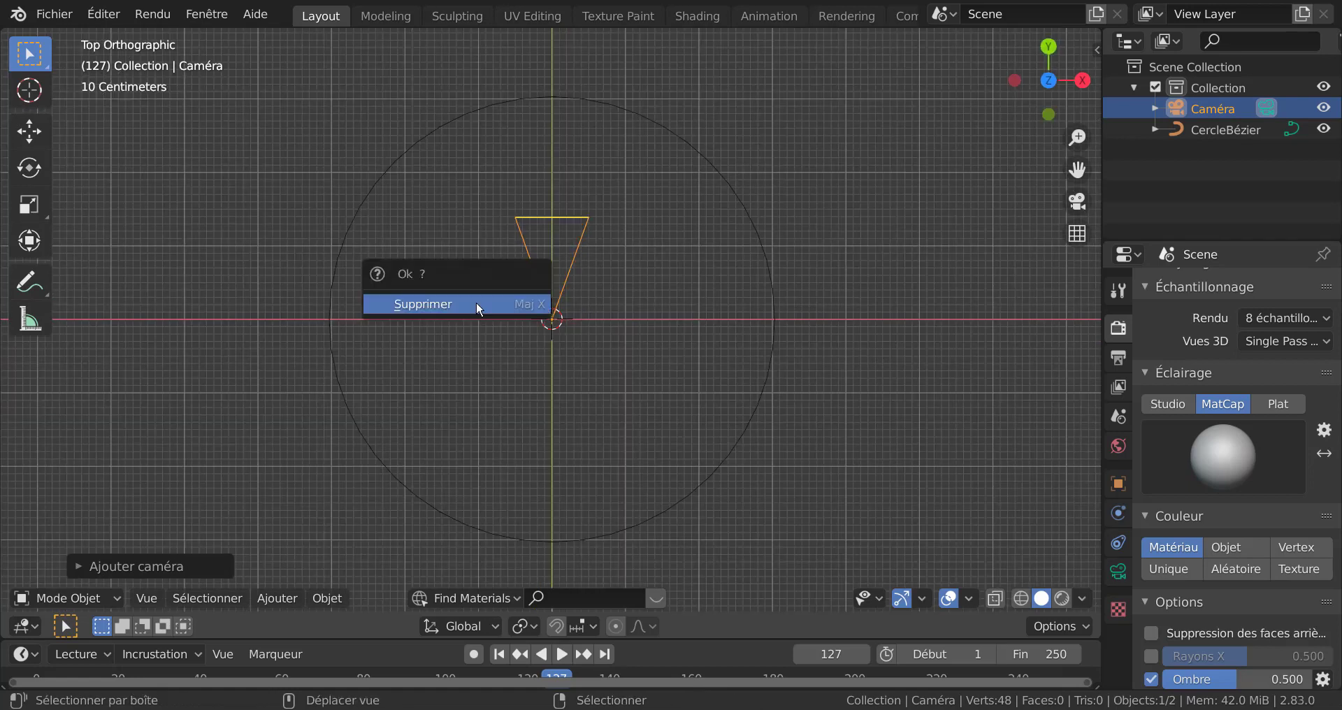
left_click(477, 304)
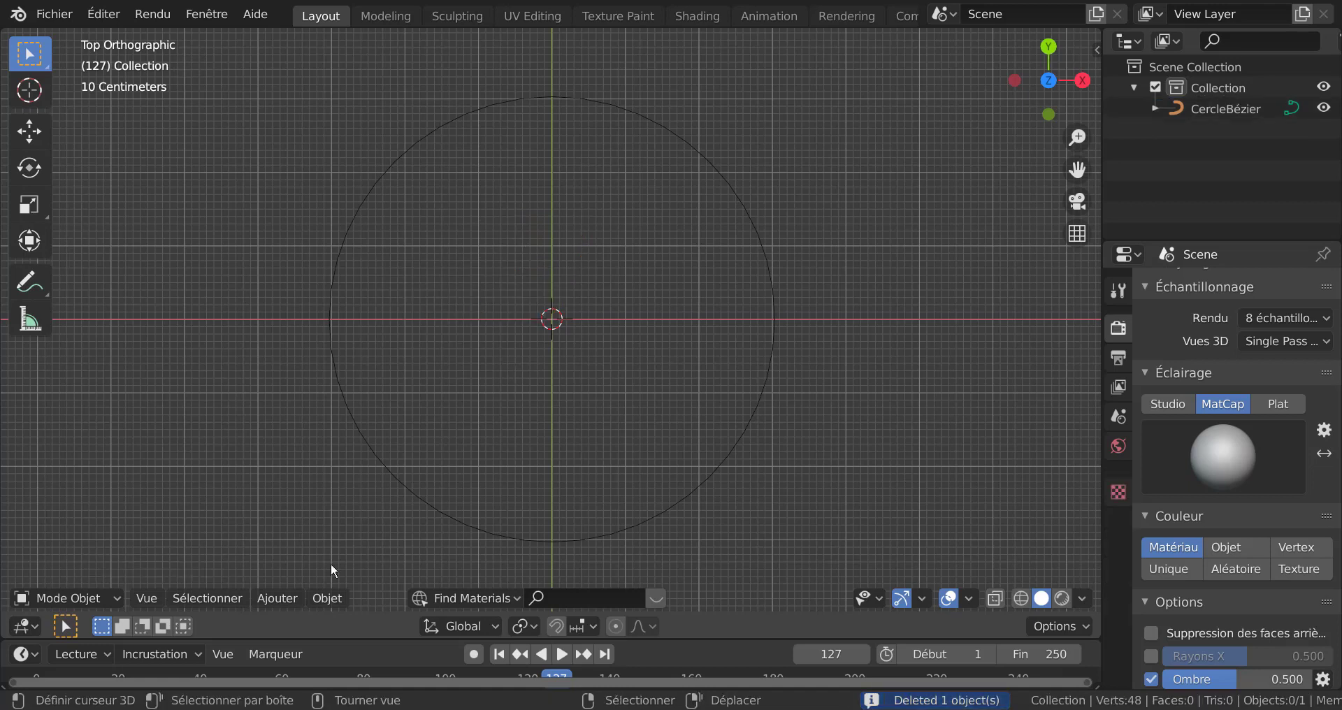
Step: Add another camera, check it in front view, and delete it again
left_click(263, 602)
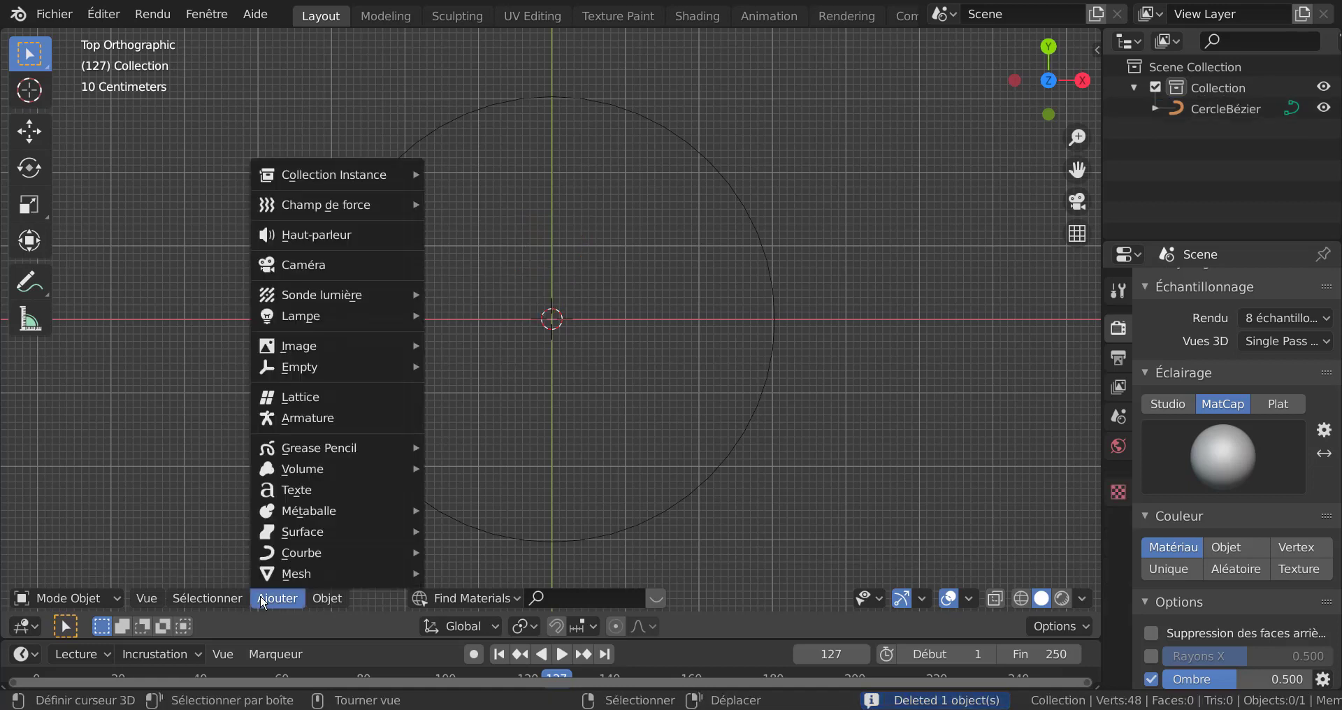
left_click(279, 269)
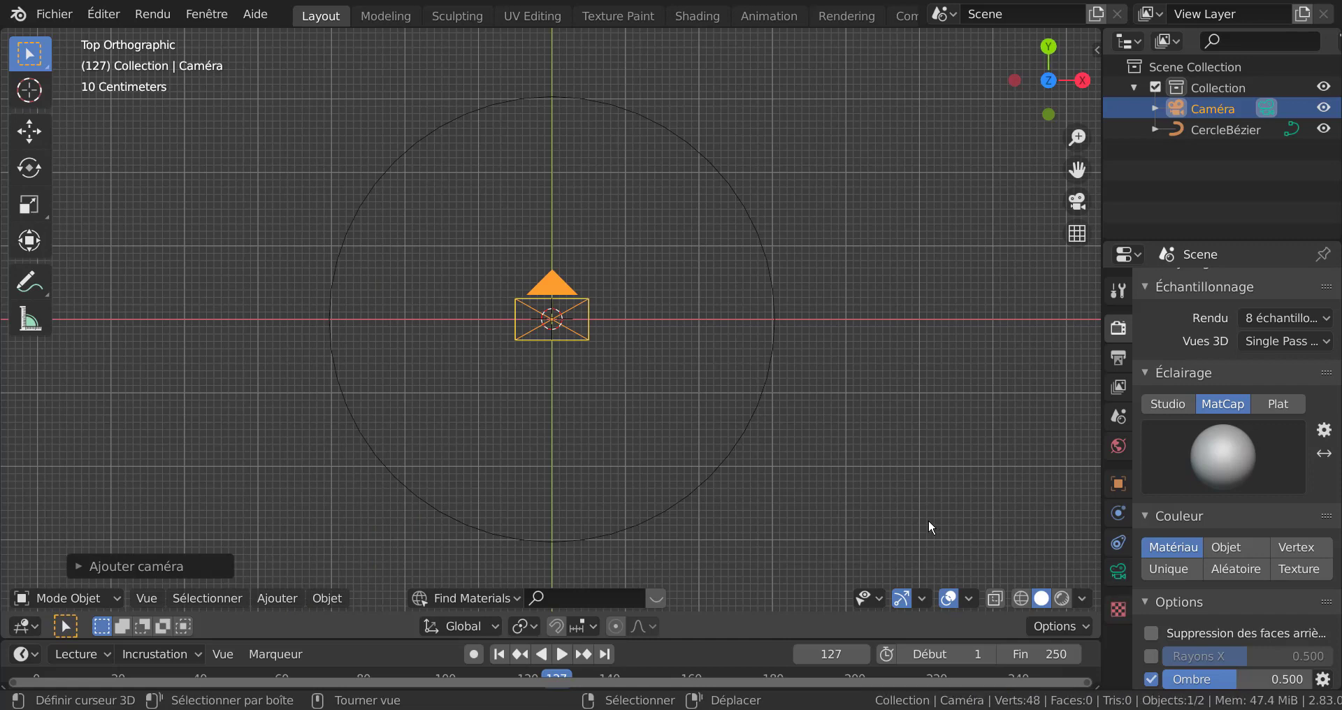
key("KP_1")
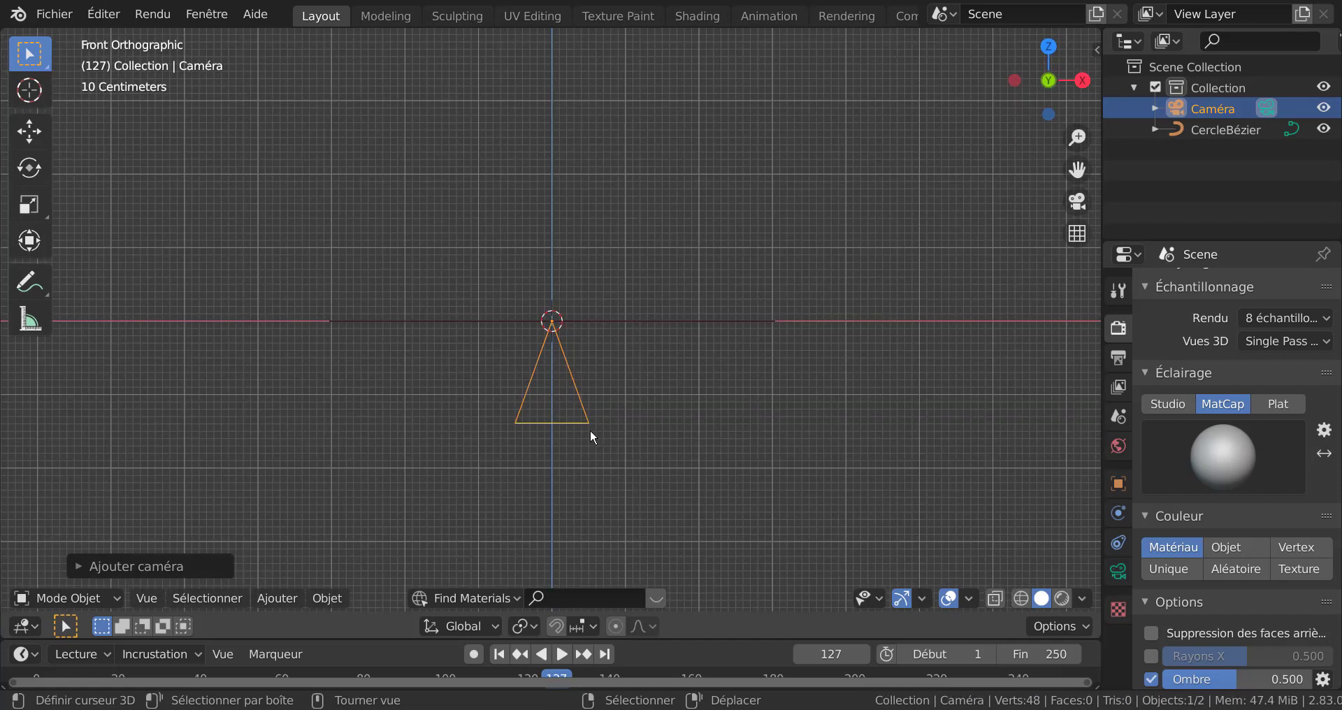
key("x")
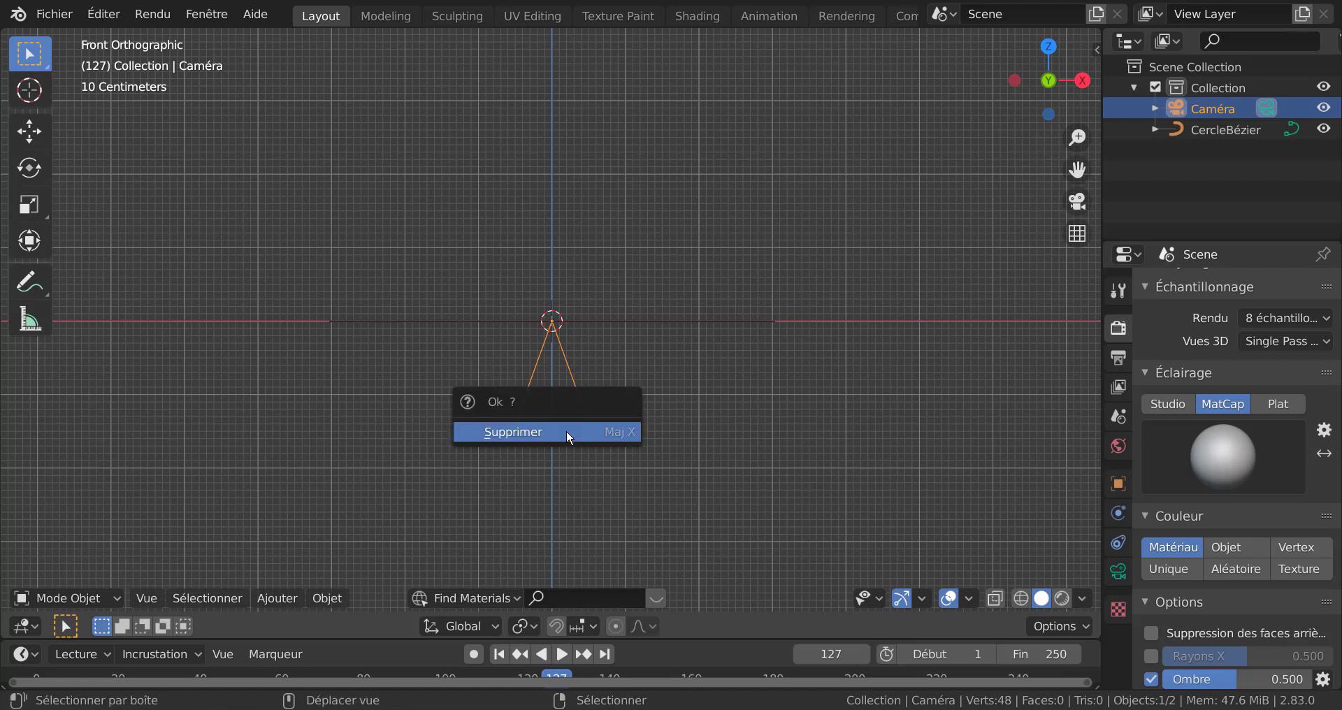
left_click(567, 432)
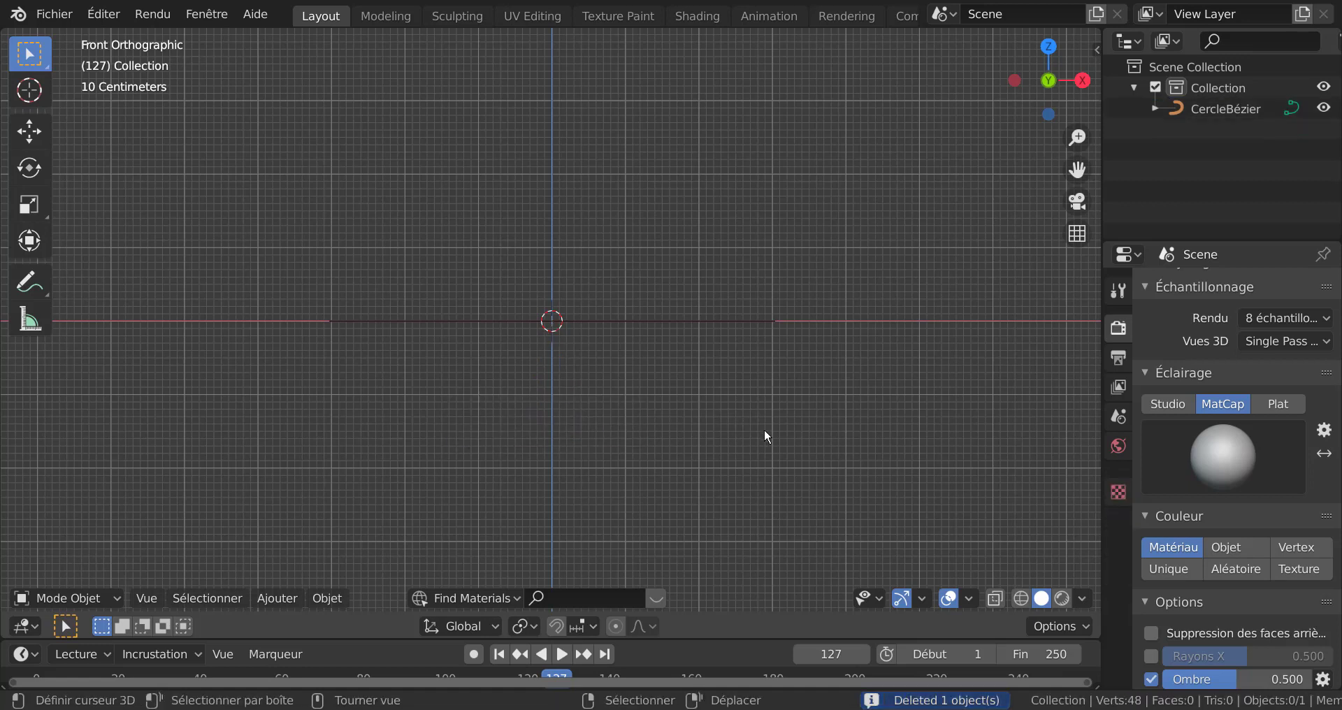
Step: Add a camera at the origin, widen the side panels and orbit into perspective
left_click(273, 598)
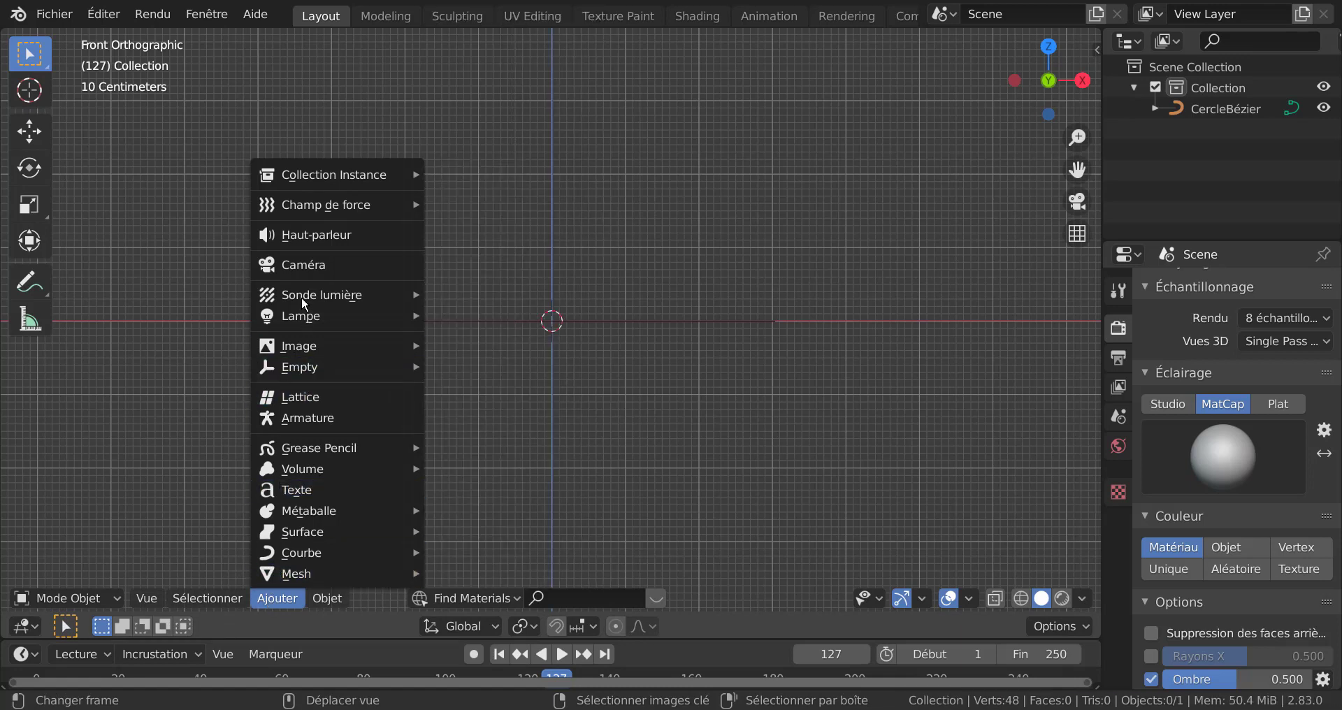
left_click(307, 265)
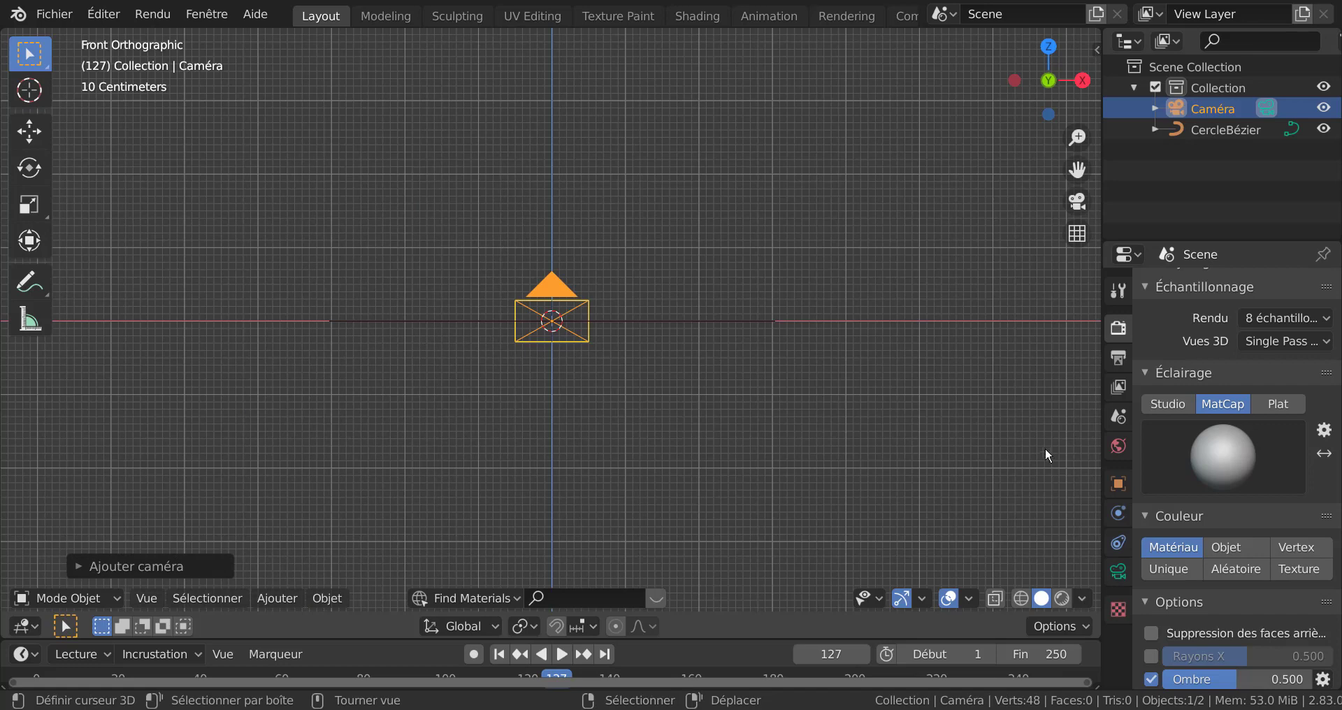
left_click_drag(1102, 429, 934, 429)
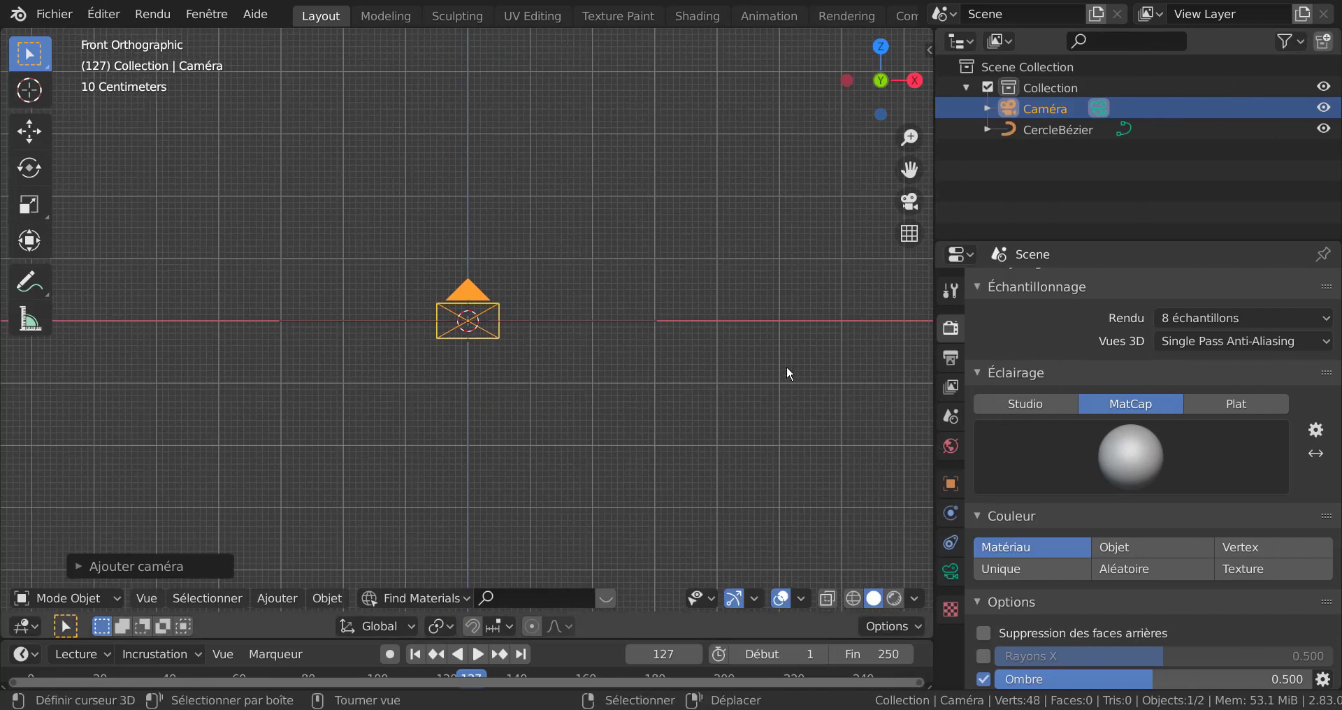
middle_click_drag(786, 366, 703, 428)
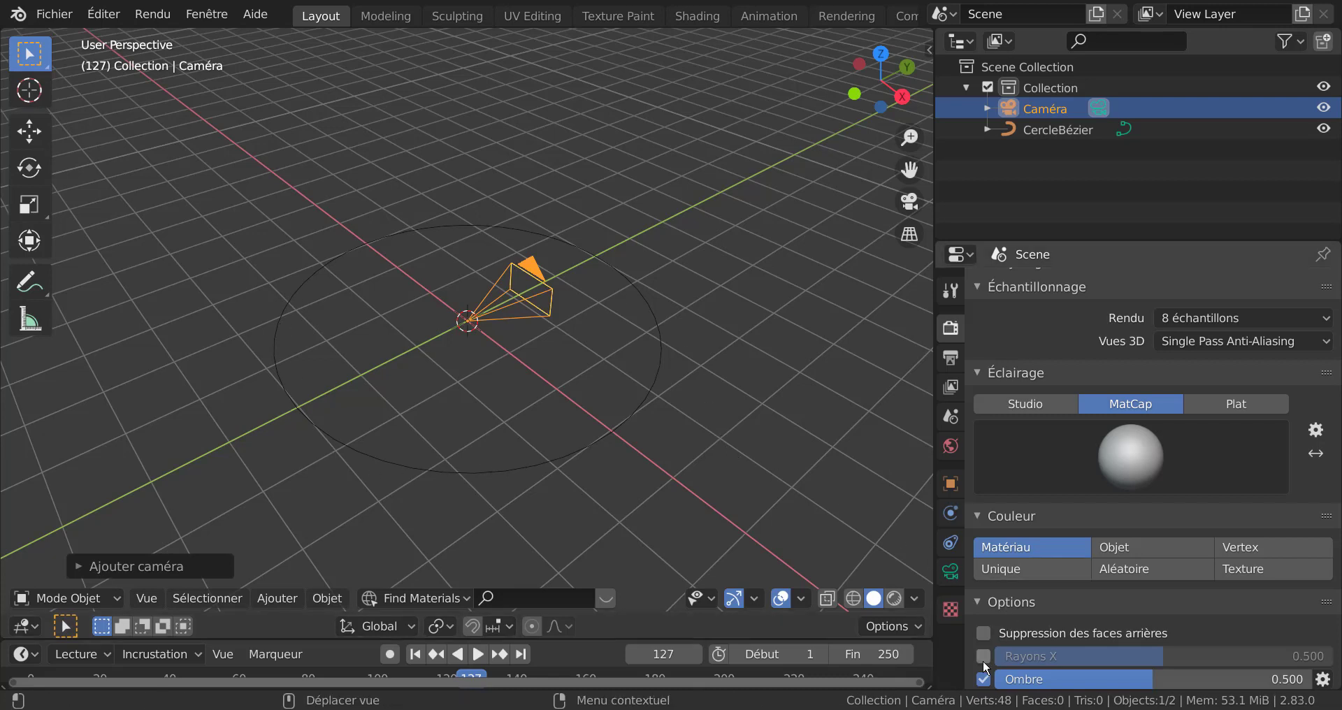
Step: Give the camera a Suivre chemin constraint with CercleBézier as its target
left_click(950, 544)
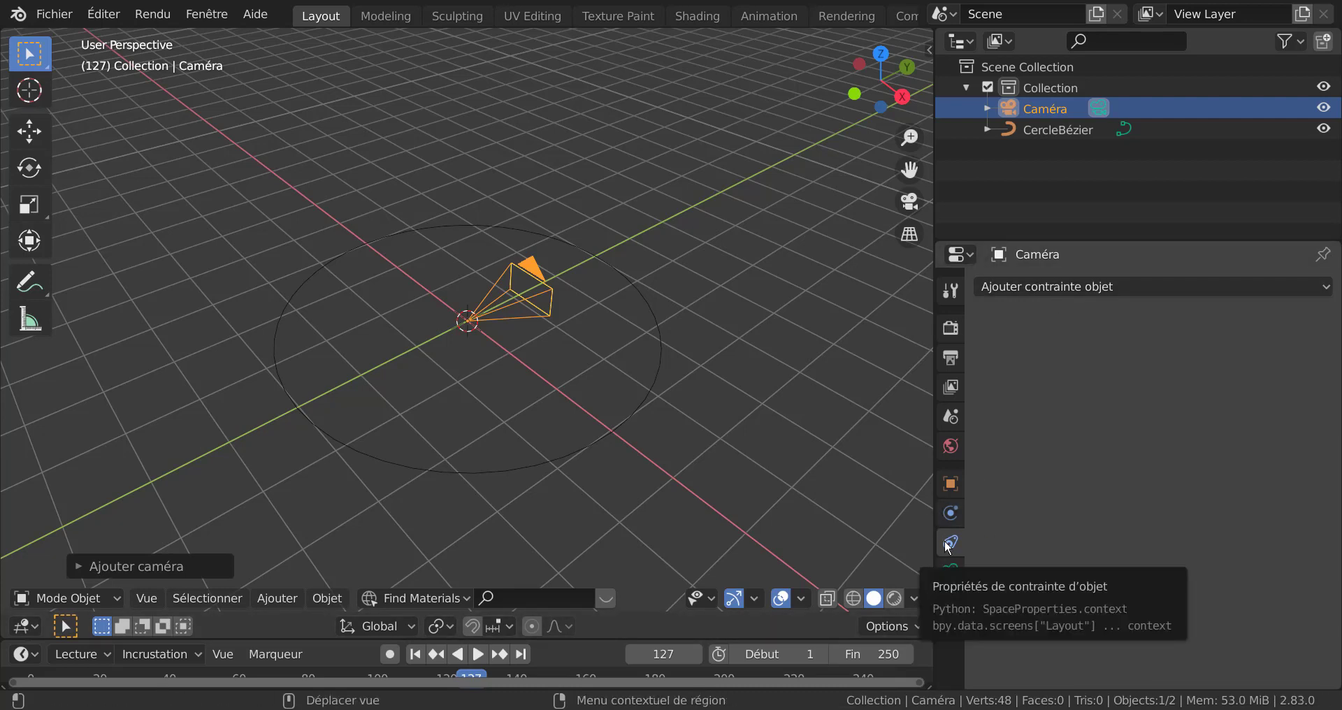
left_click(1183, 284)
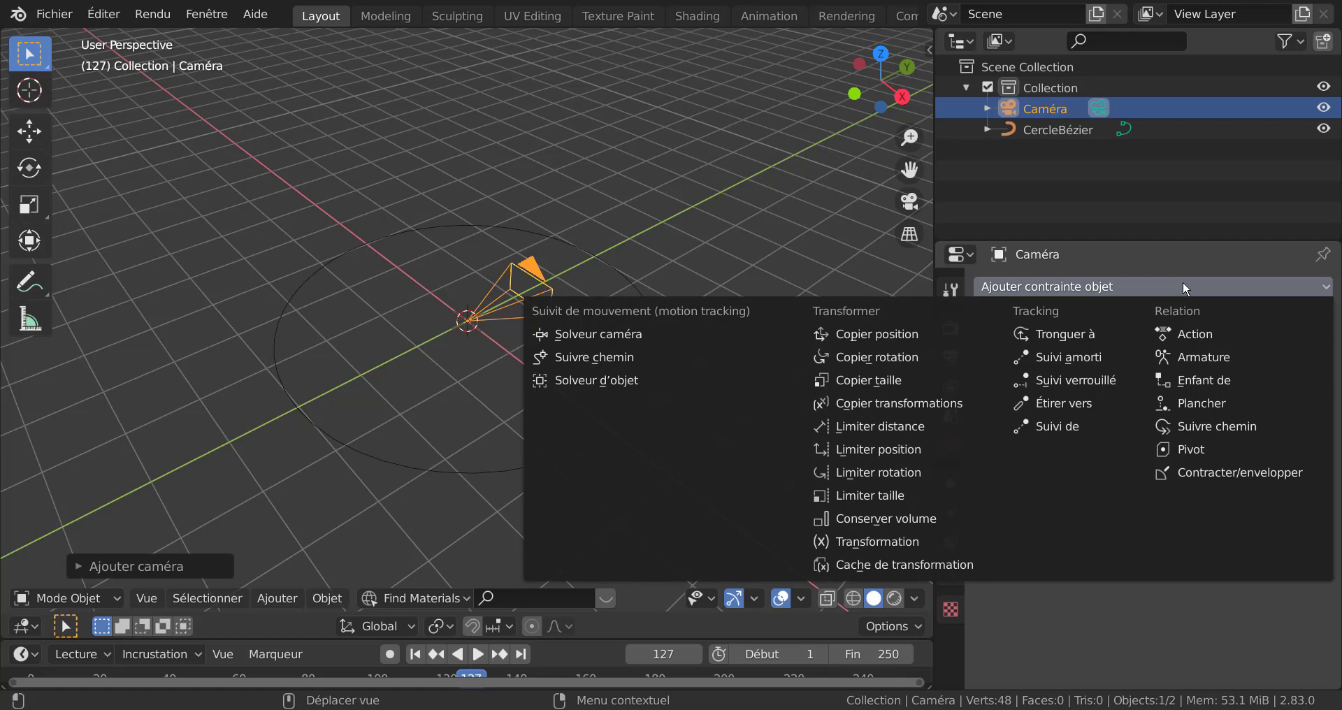
left_click(1192, 425)
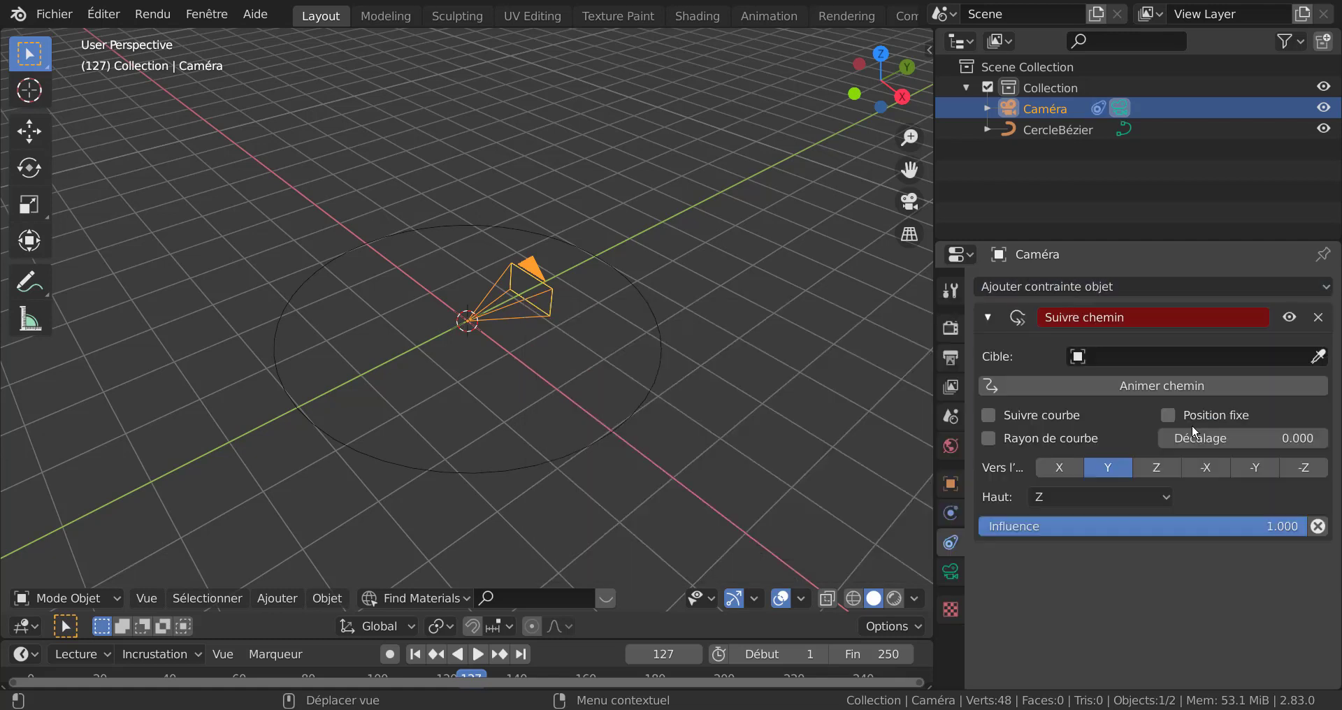
left_click(552, 463)
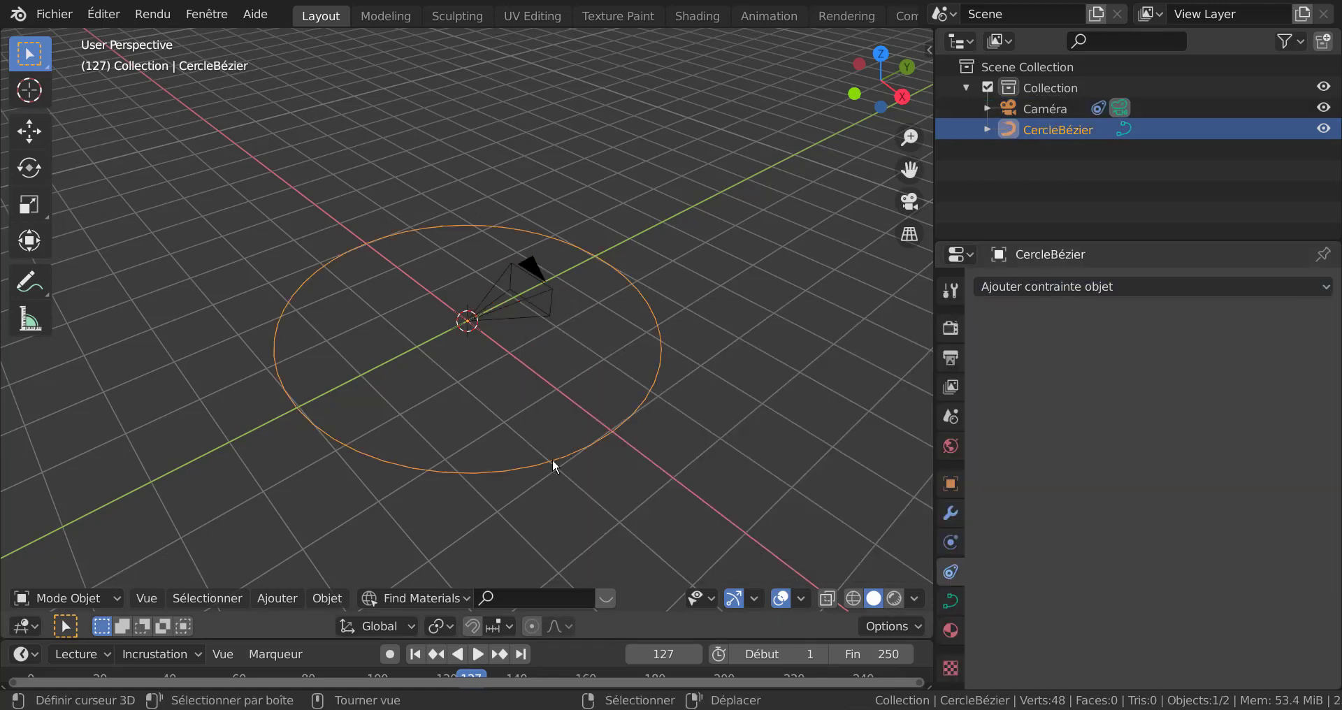
left_click(470, 322)
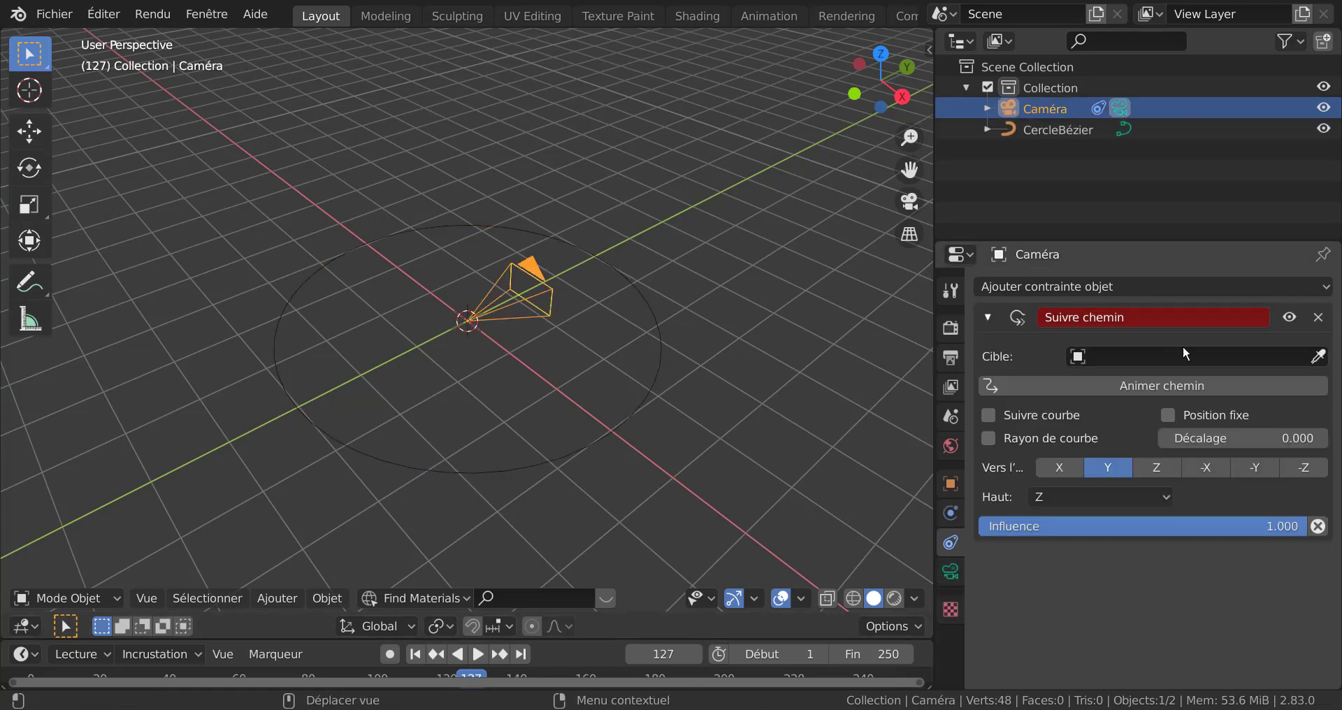
left_click(1206, 360)
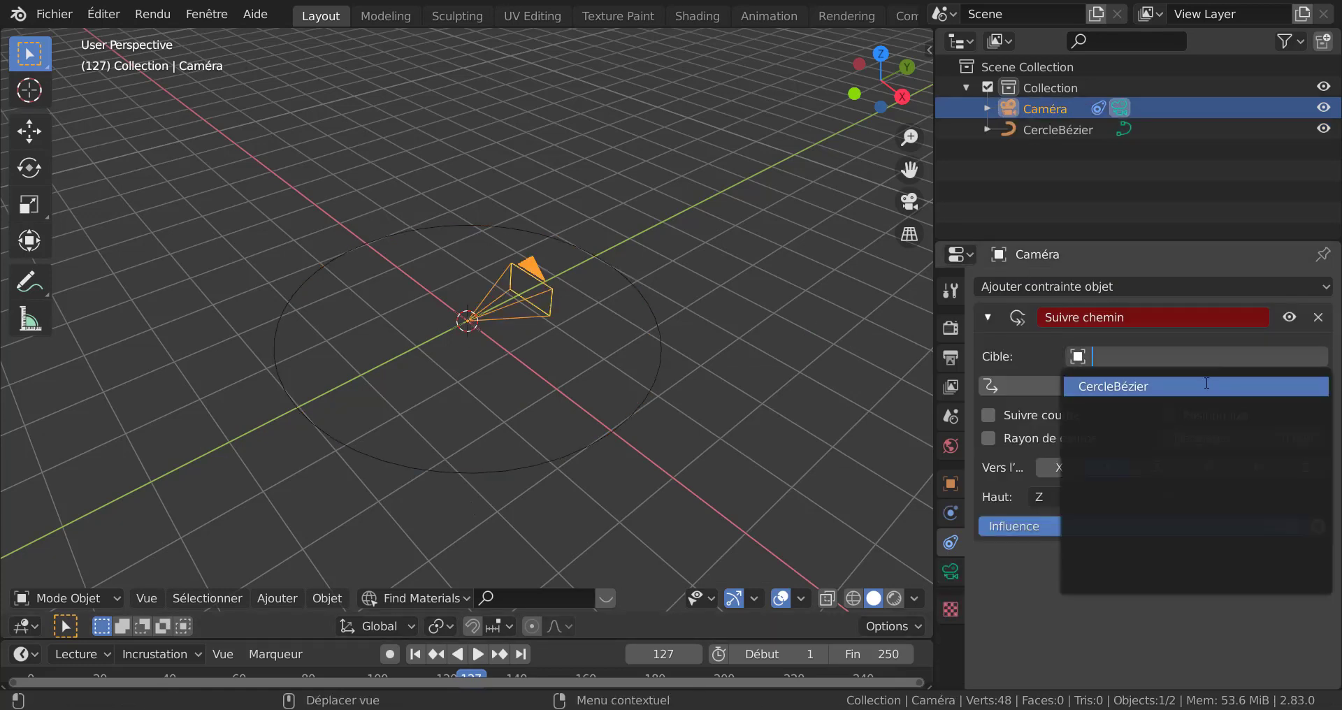
left_click(1207, 387)
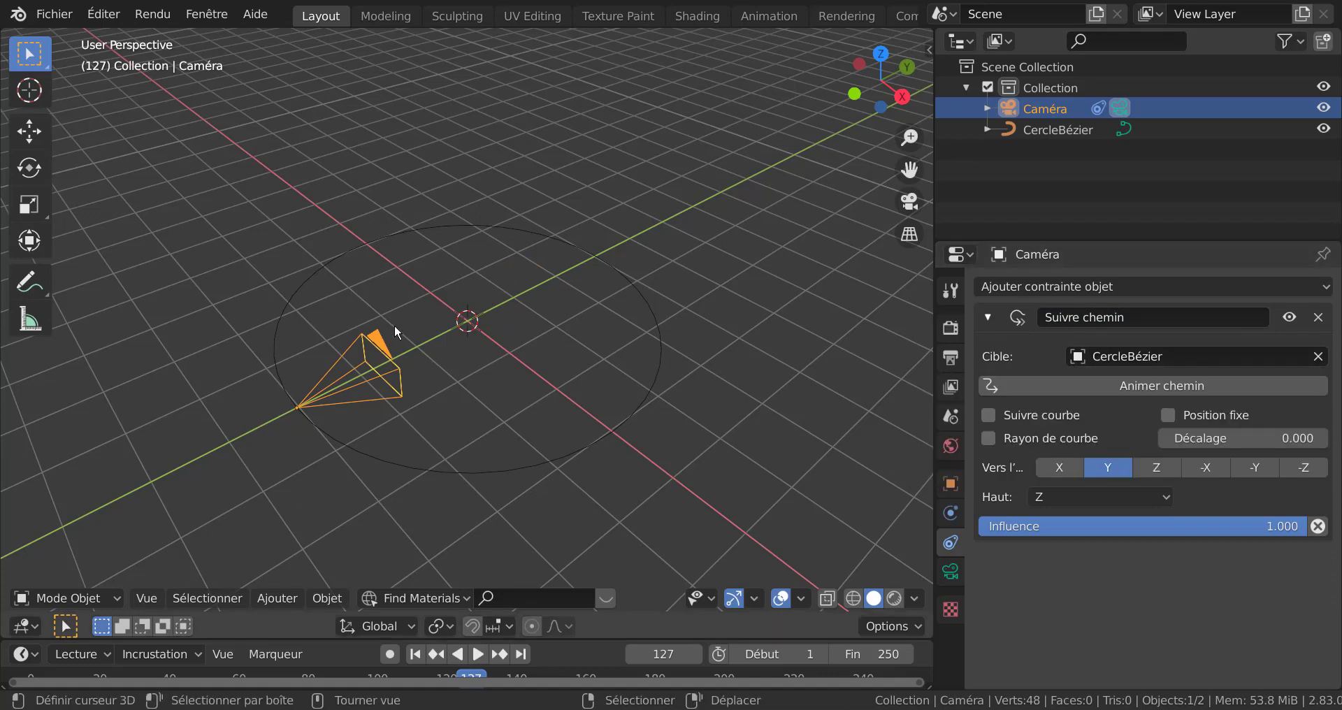
Step: Apply Animer chemin and play the camera travelling around the circle
middle_click_drag(626, 408, 710, 407)
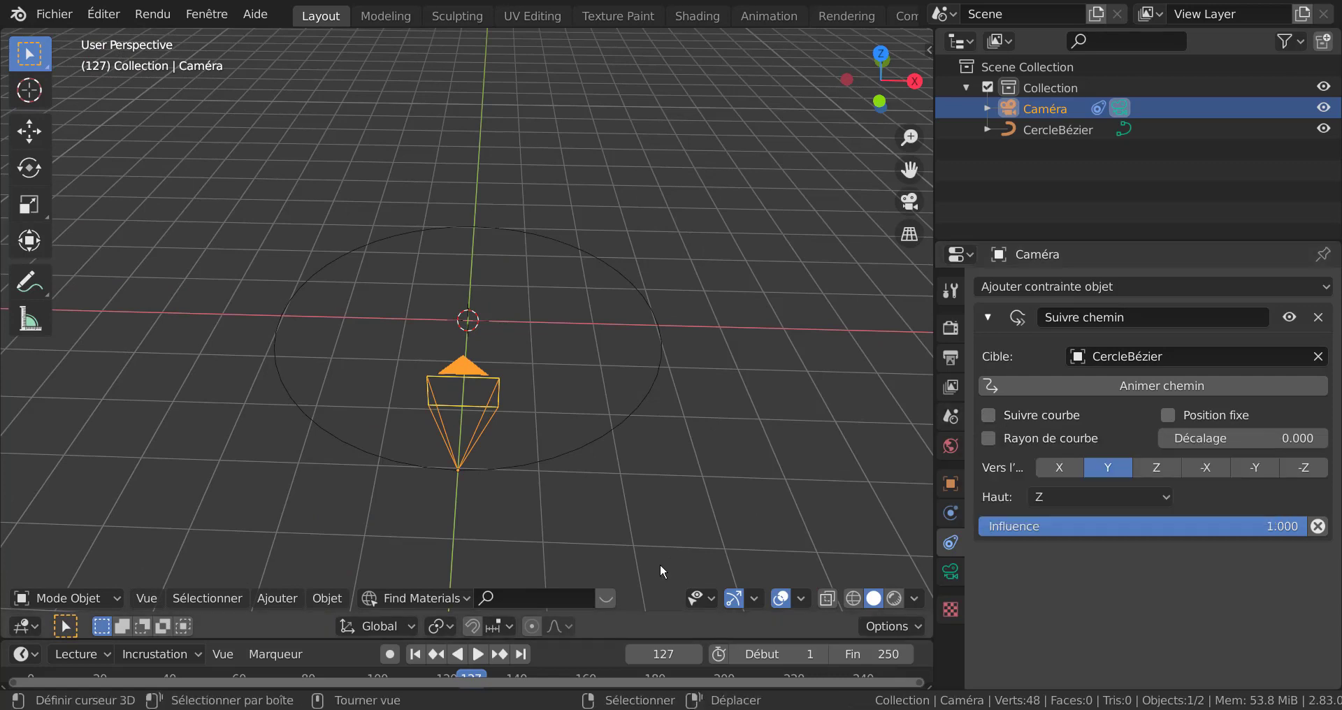
left_click(1143, 386)
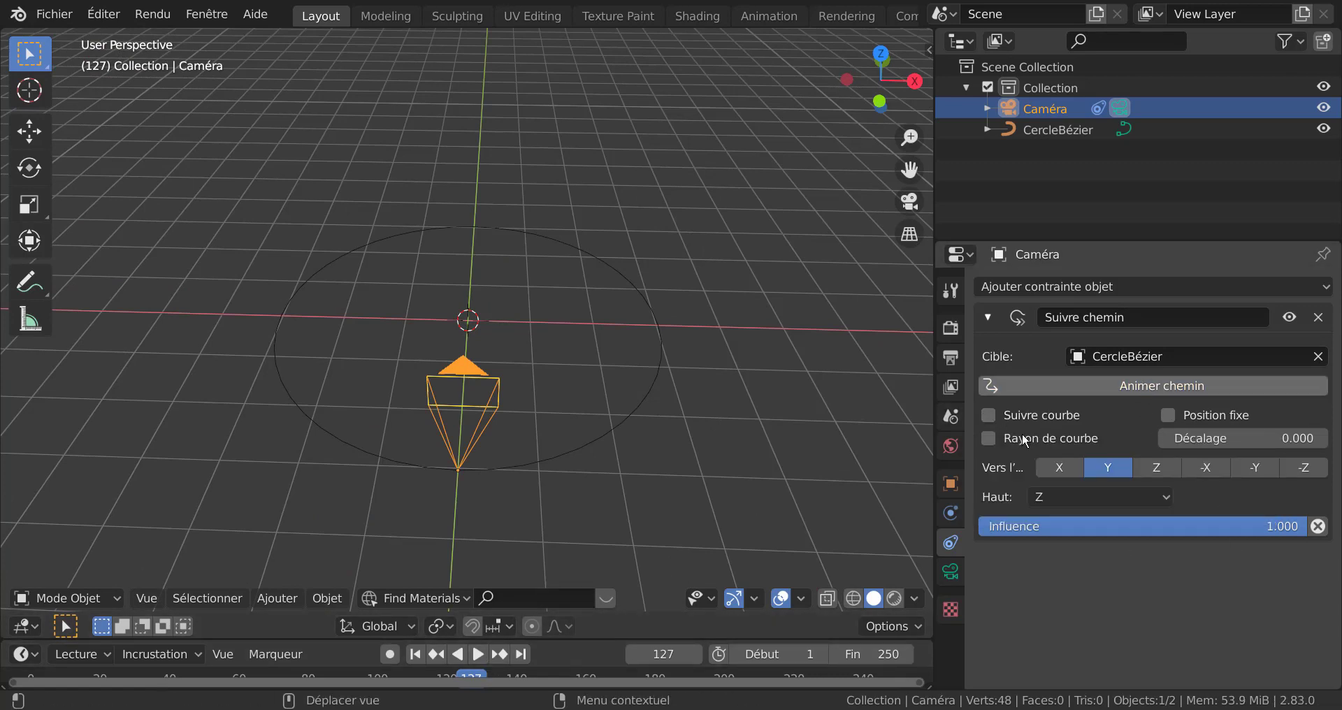
left_click(477, 655)
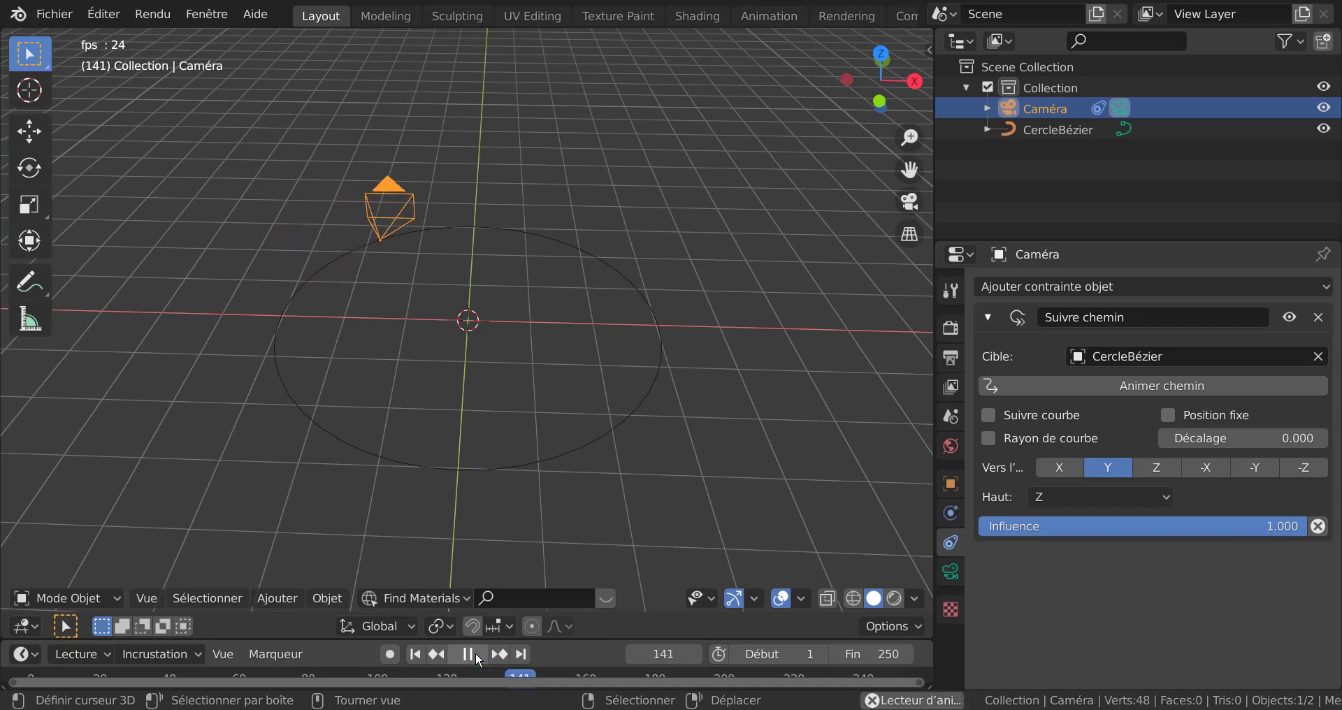
Step: Enable Suivre courbe and Rayon de courbe, with Vers l'axe set to -X
scroll(610, 333, "up", 2)
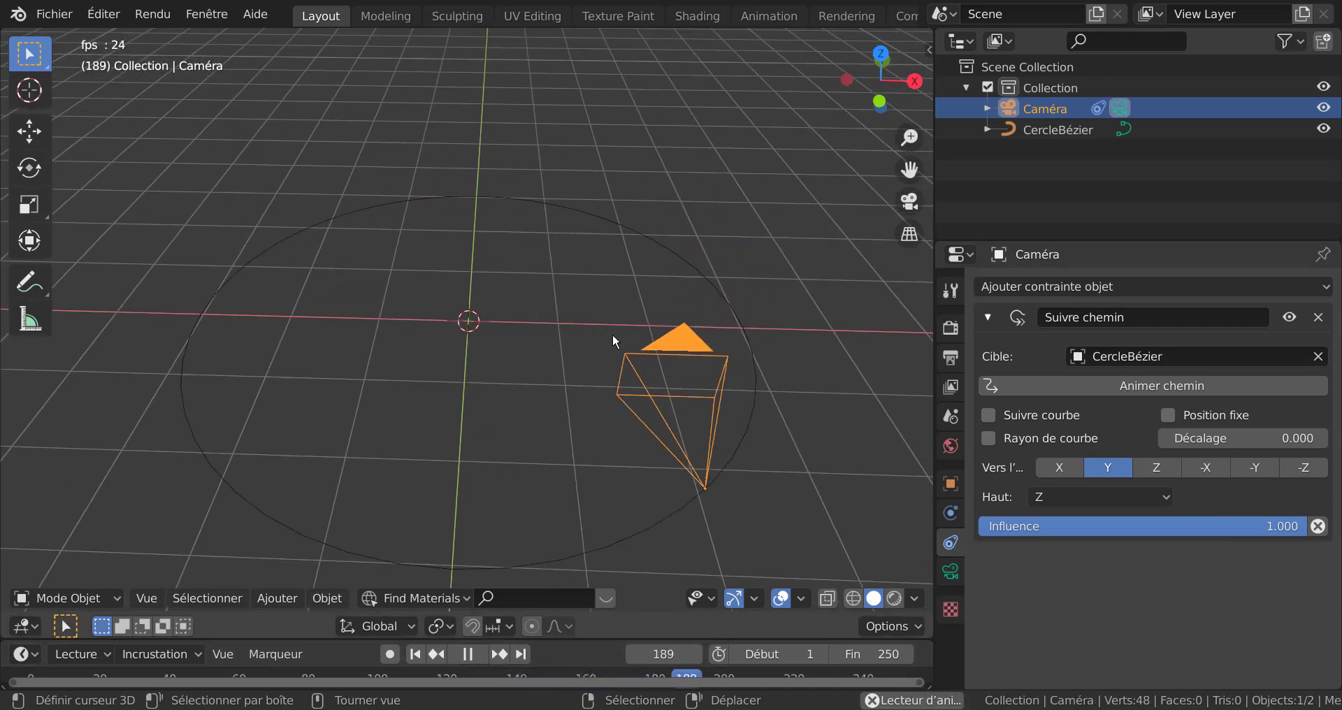
scroll(720, 402, "down", 2)
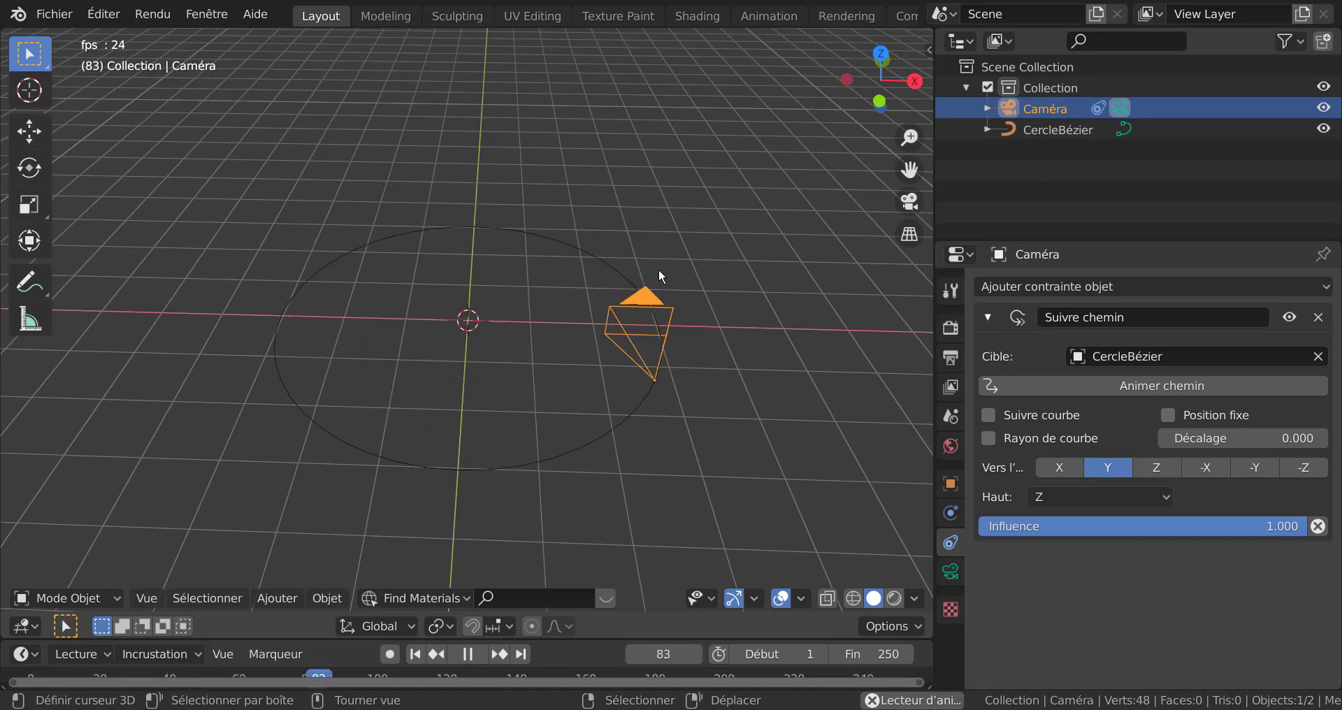
left_click(989, 417)
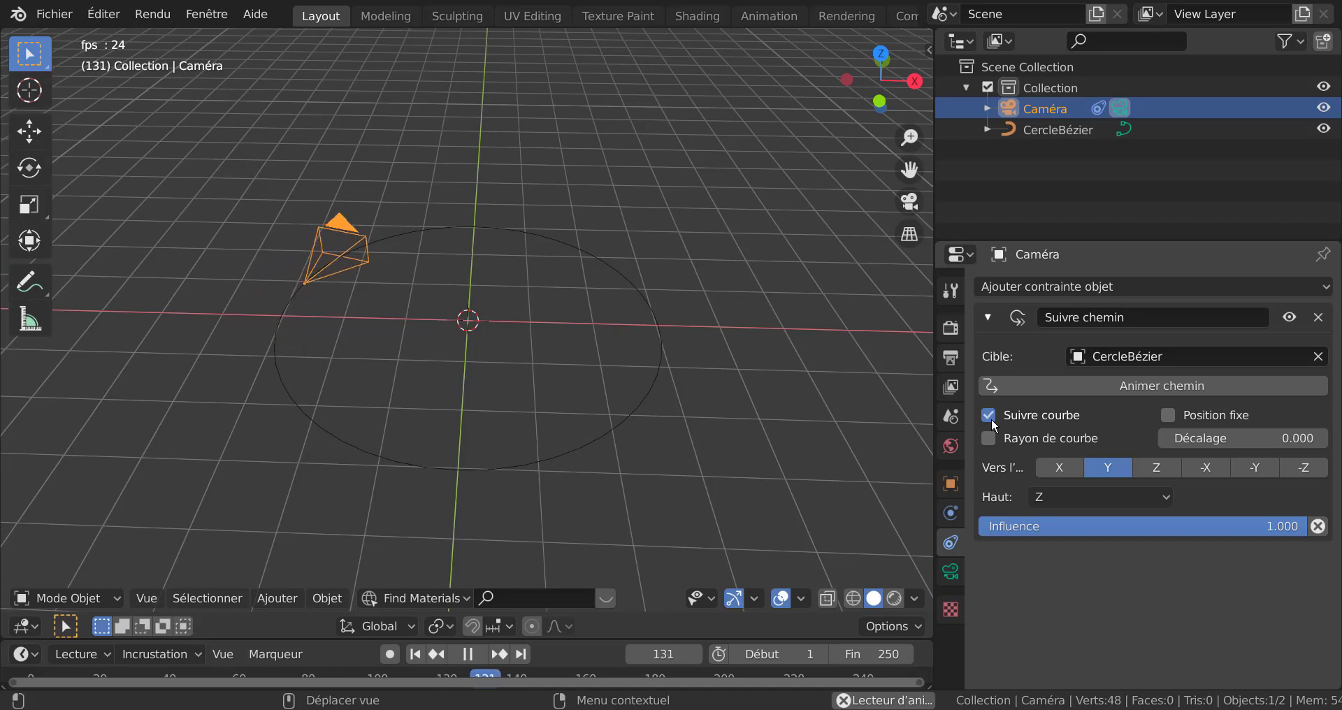
left_click(990, 438)
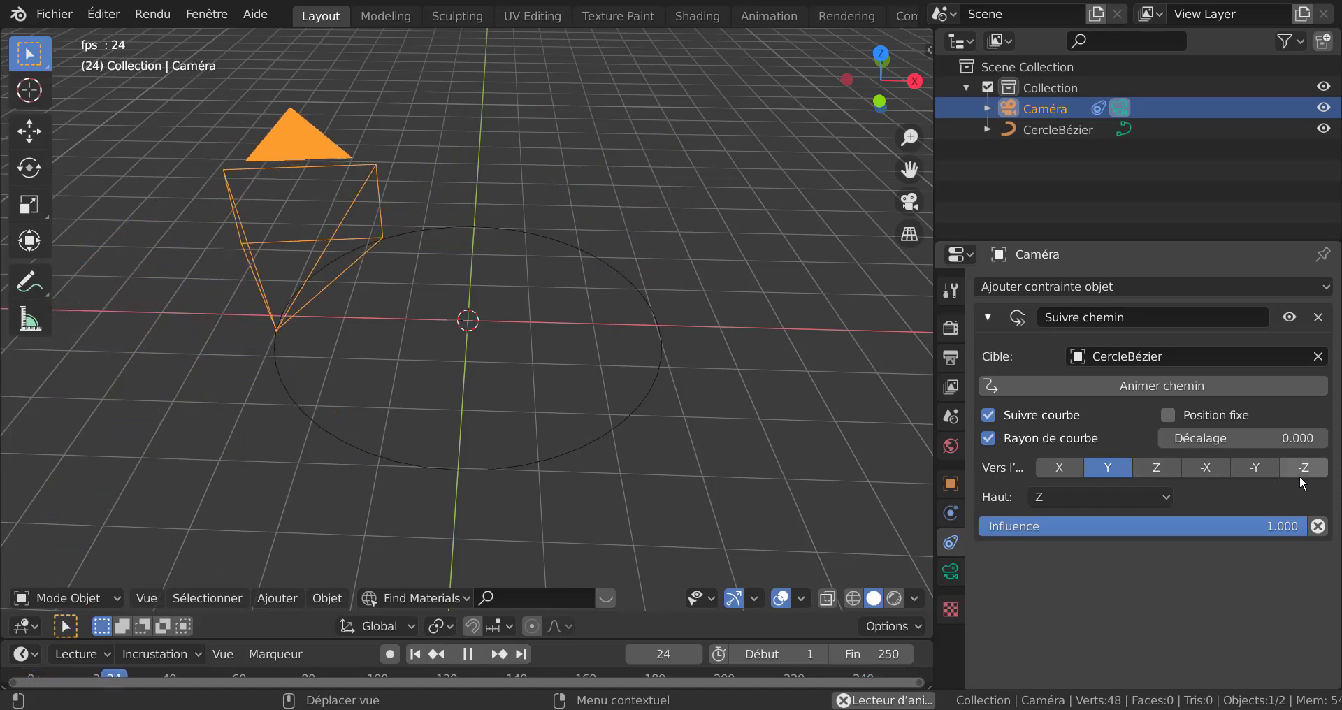
left_click(1202, 465)
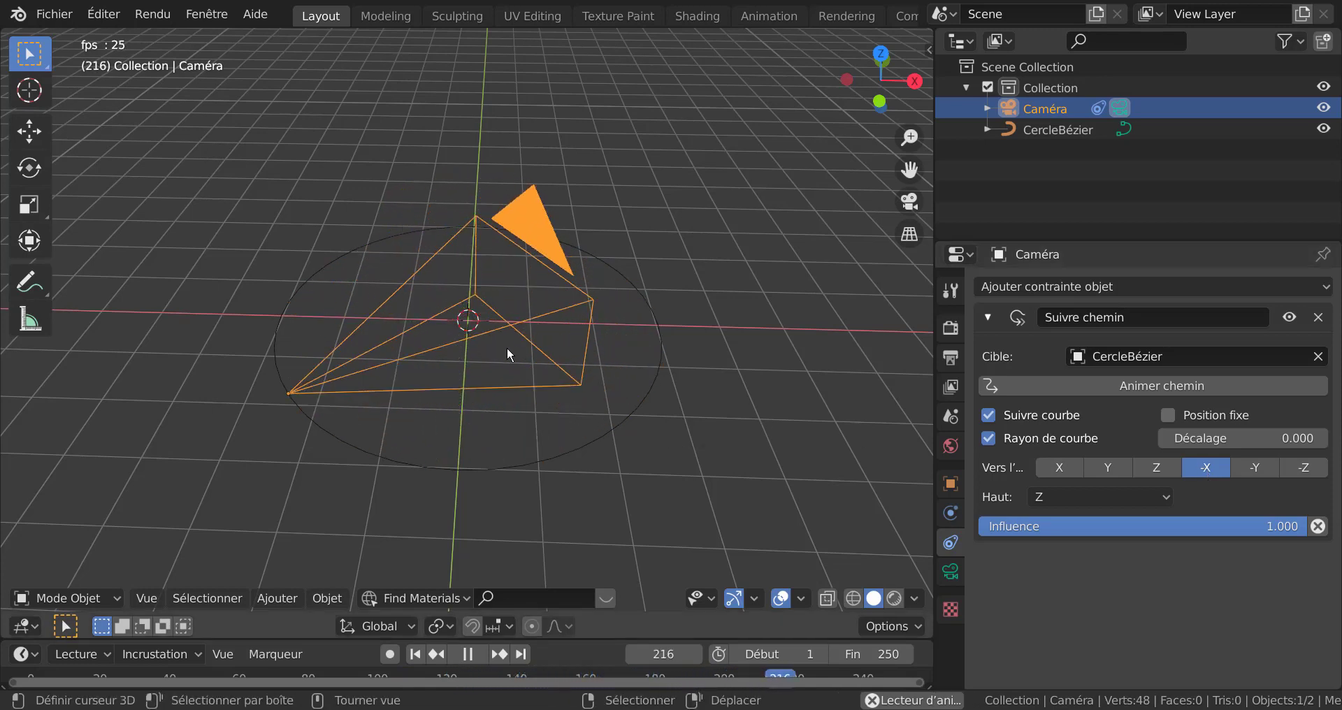
Step: Scale the camera down and orbit to a more top-down view of the circle
key("s")
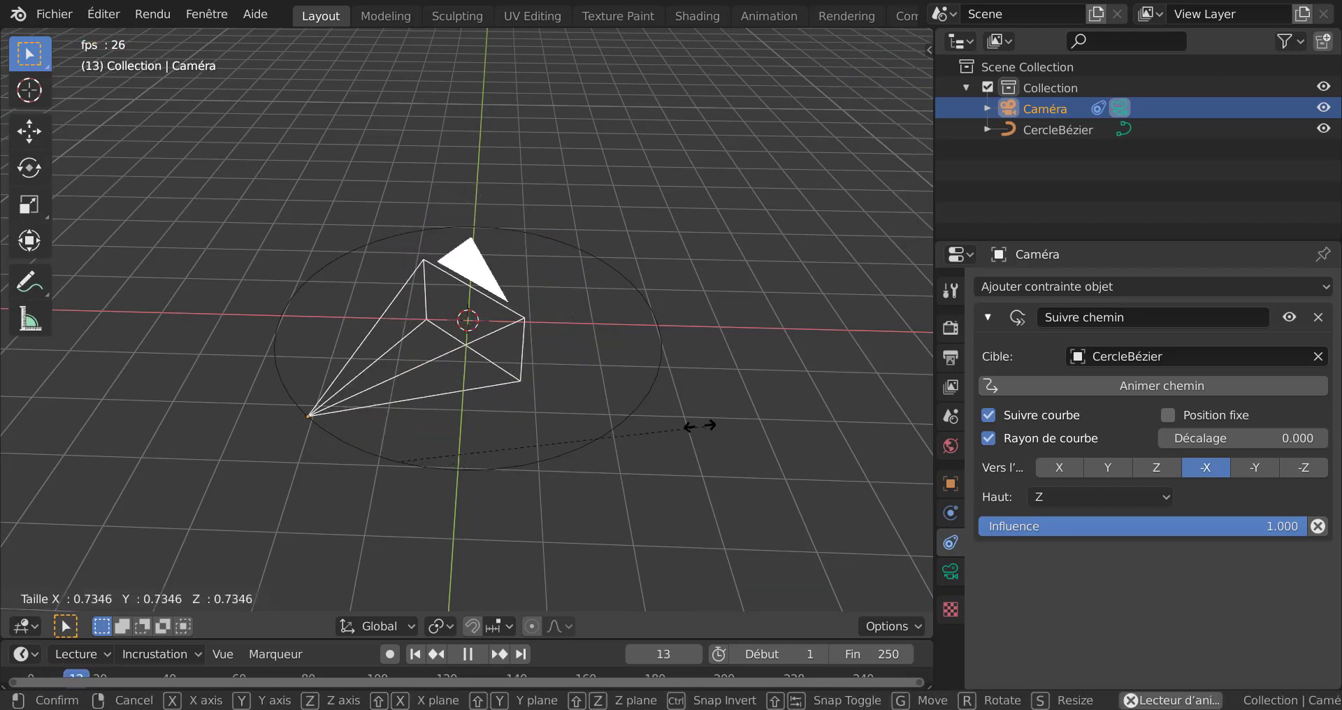
left_click(413, 361)
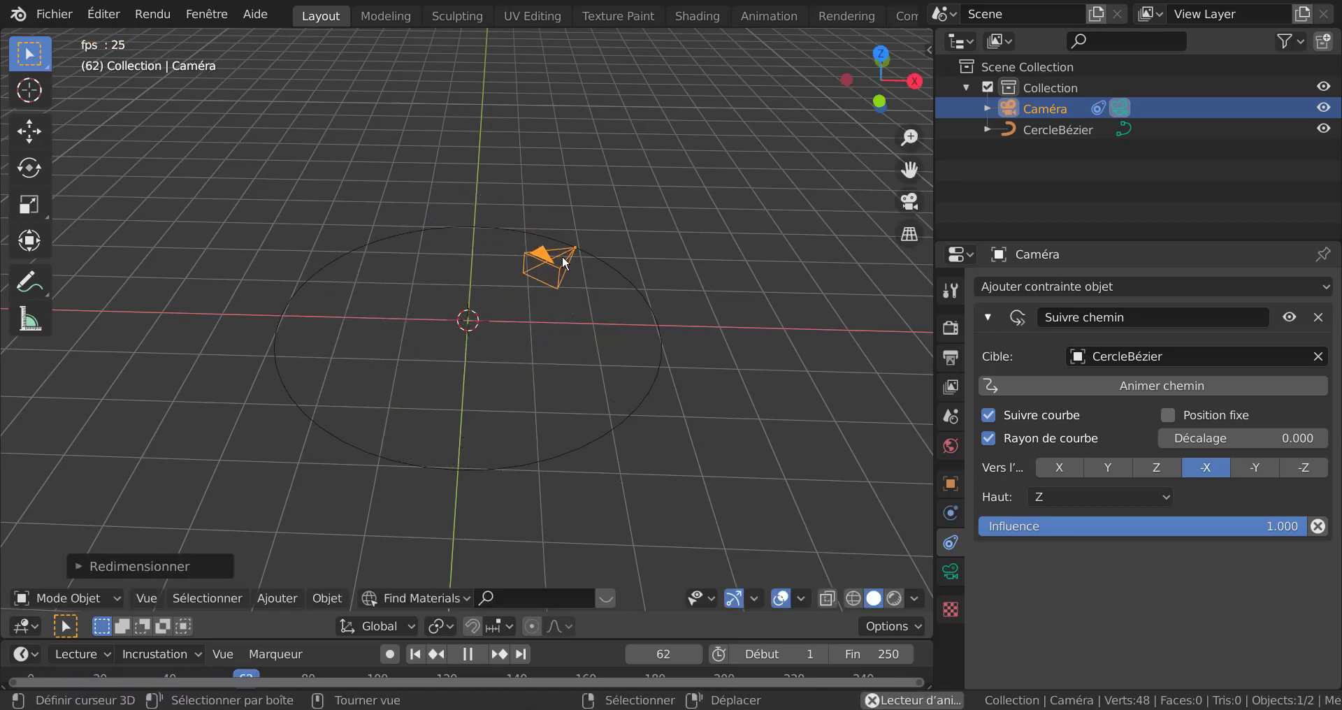
middle_click_drag(636, 336, 764, 352)
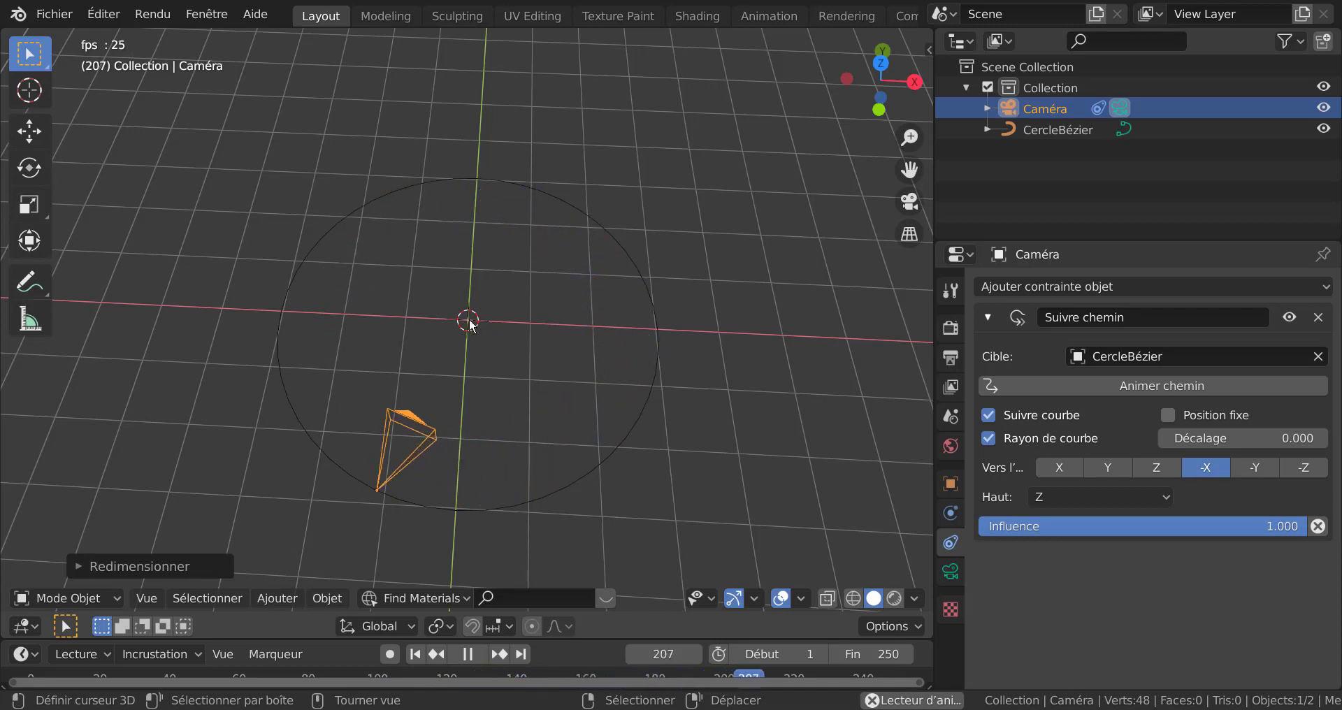
left_click(316, 599)
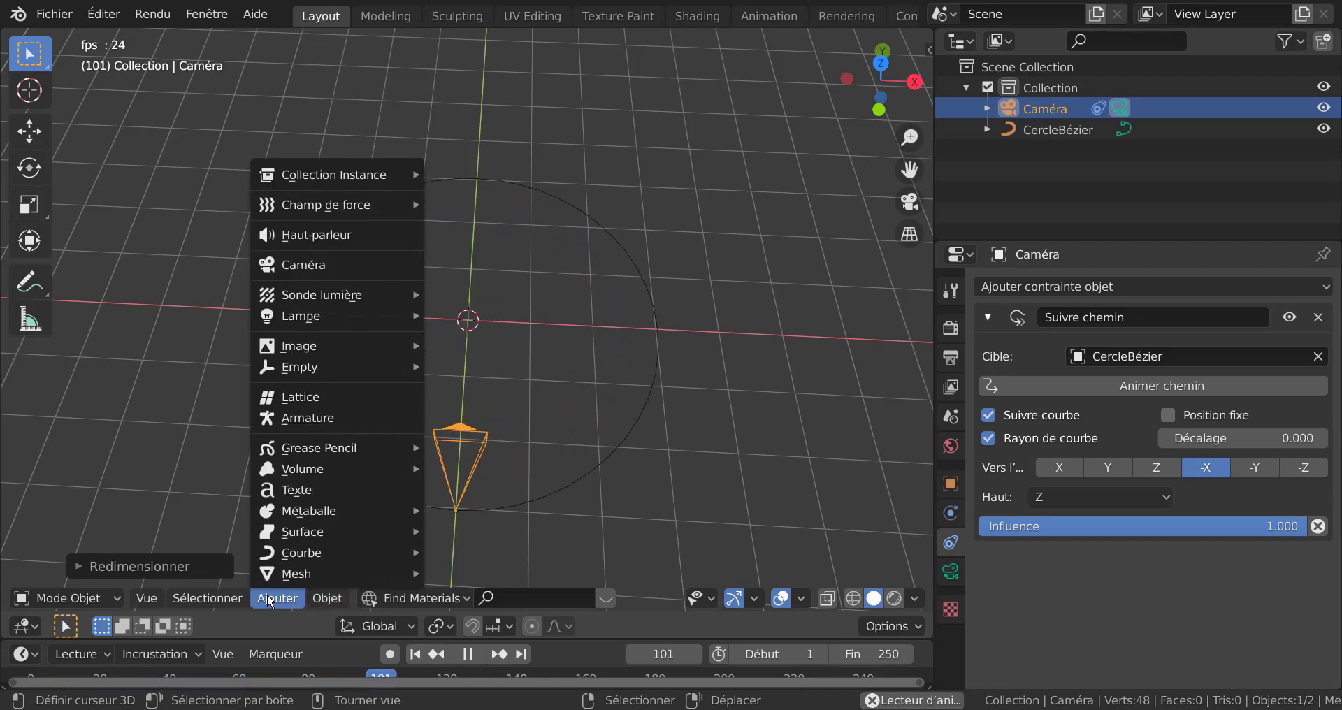
mouse_move(296, 573)
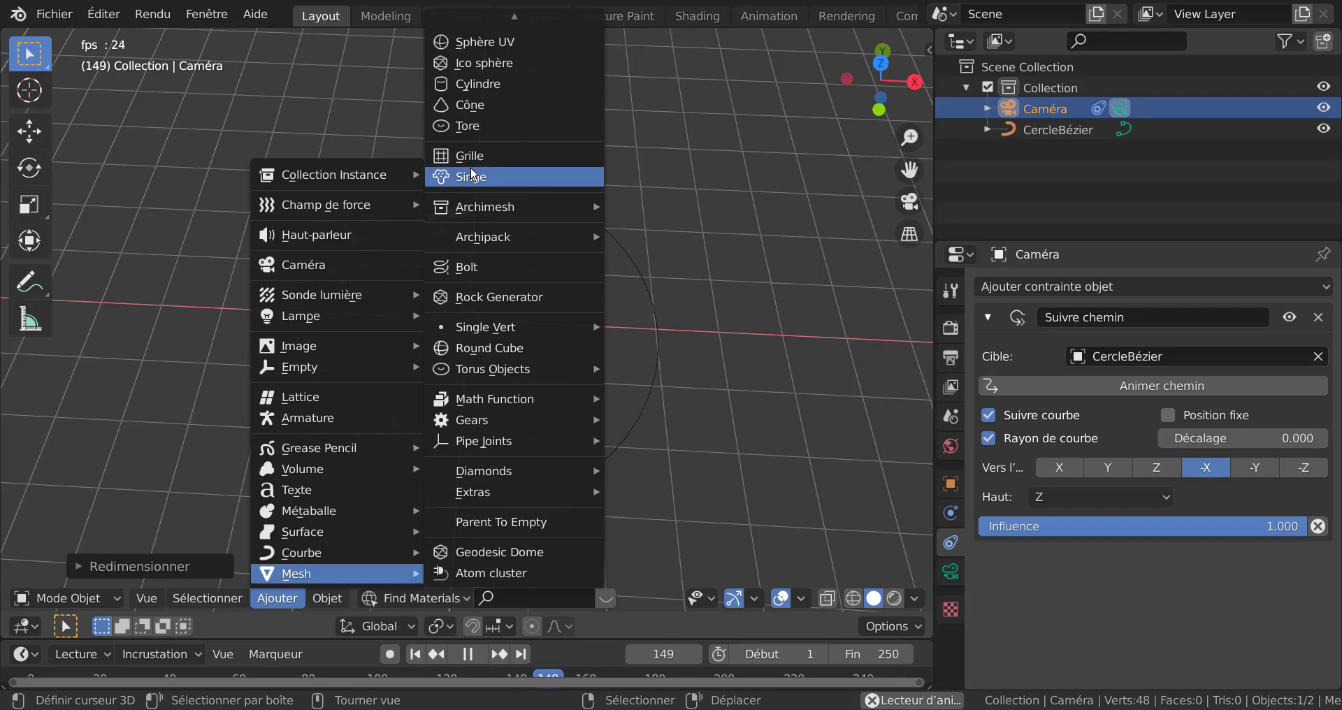
Step: Add a shrunken Suzanne at the circle's centre and view her through the camera, zoomed in
left_click(471, 175)
key("s")
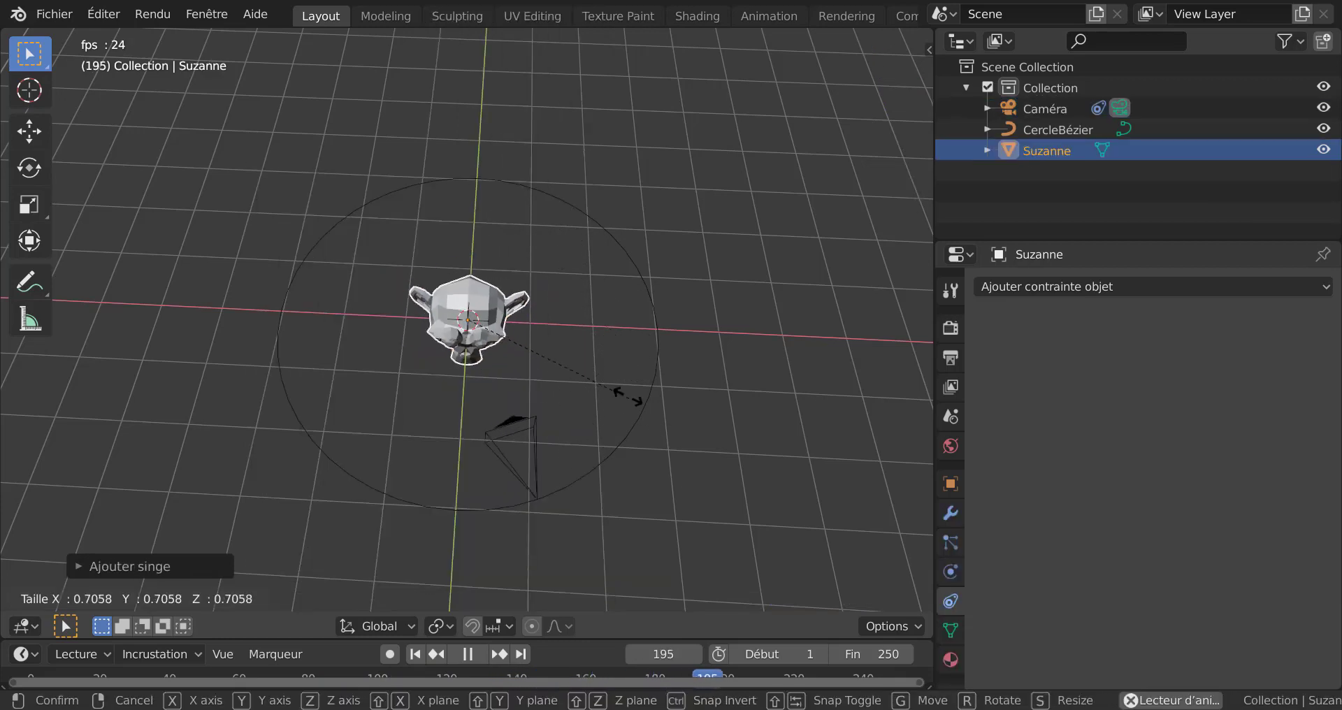
left_click(571, 340)
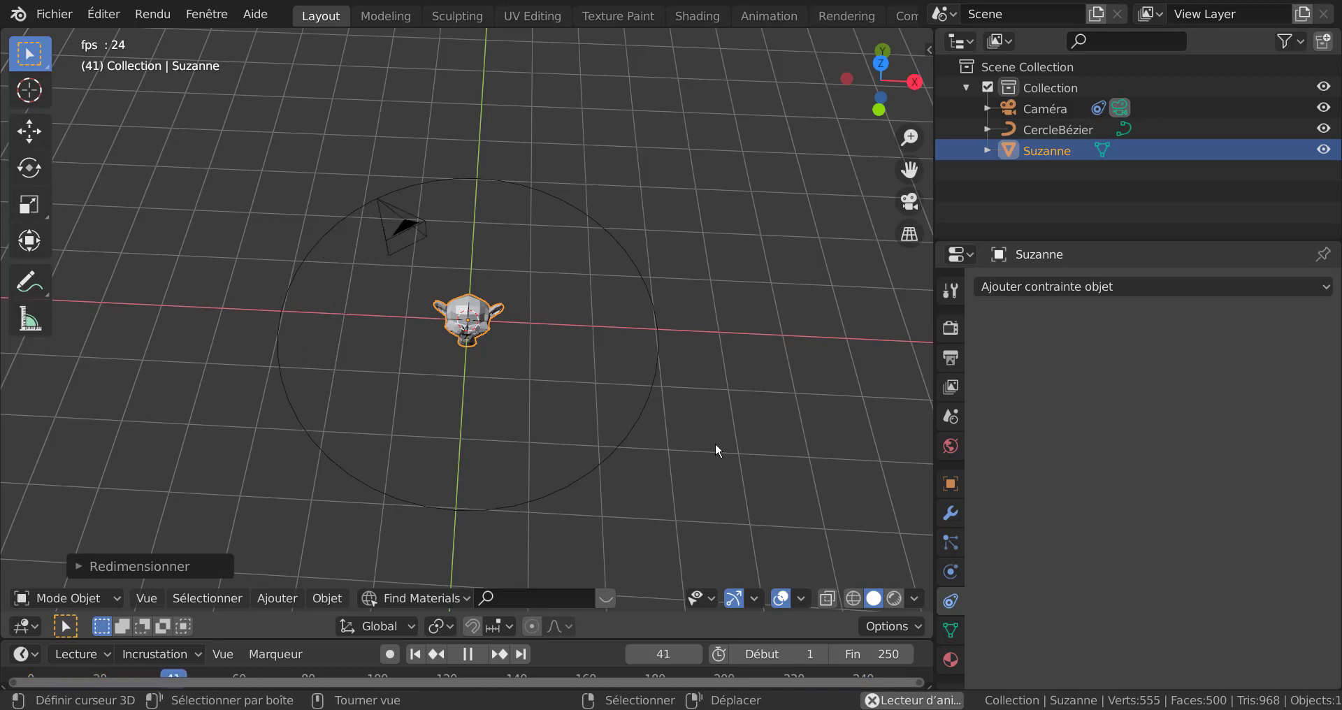
key("KP_0")
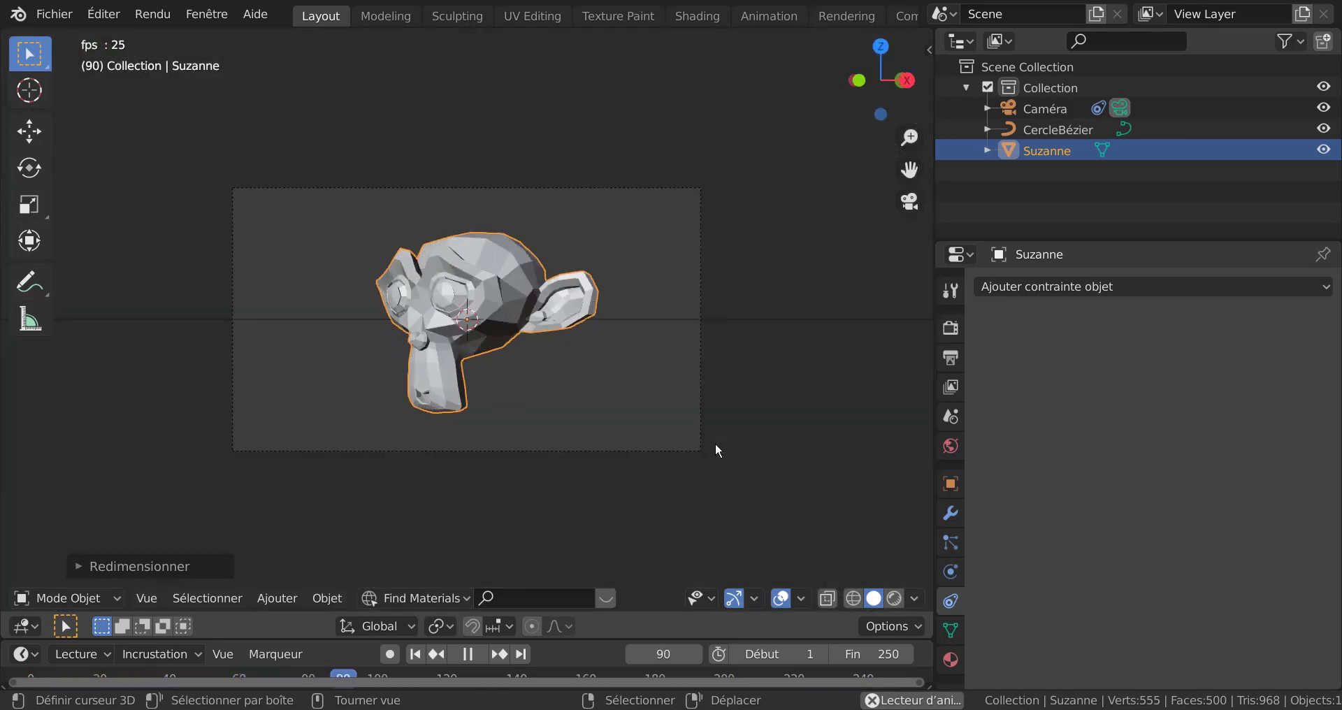
scroll(715, 442, "up", 2)
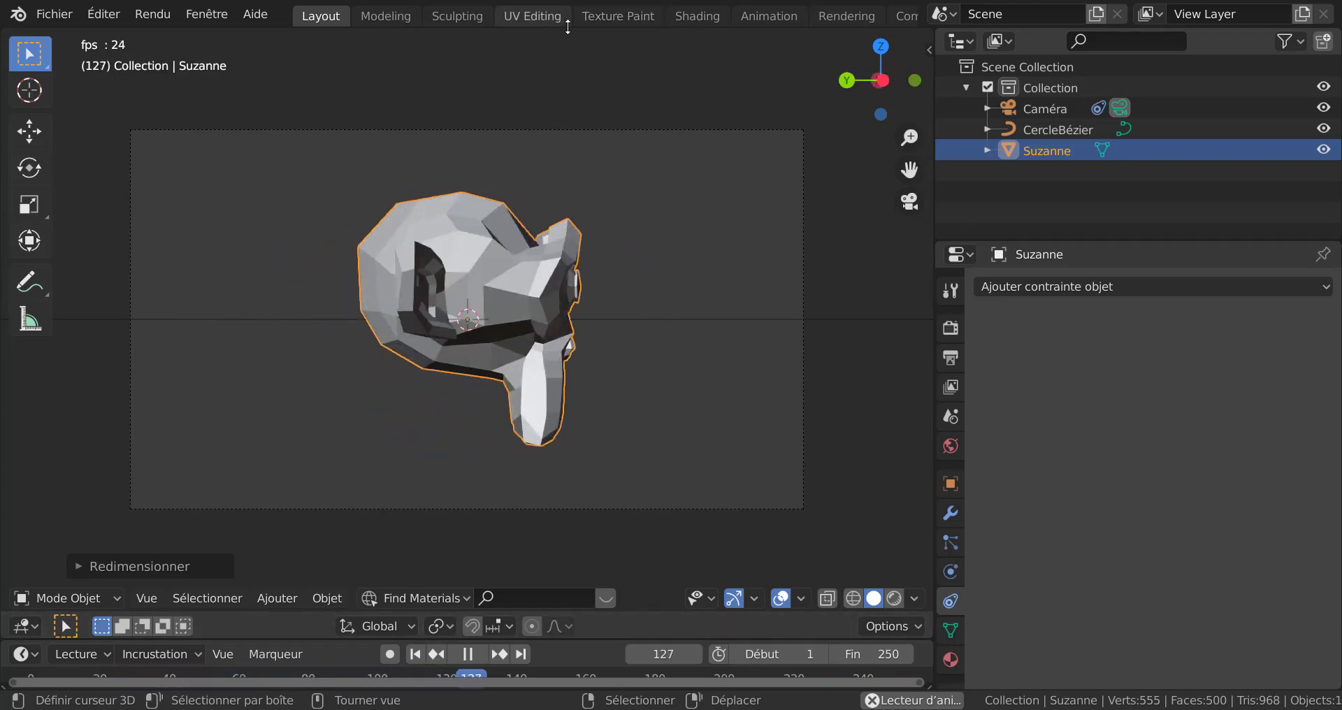
Step: Split the 3D view into a camera view on the right and a perspective overview on the left
right_click(567, 27)
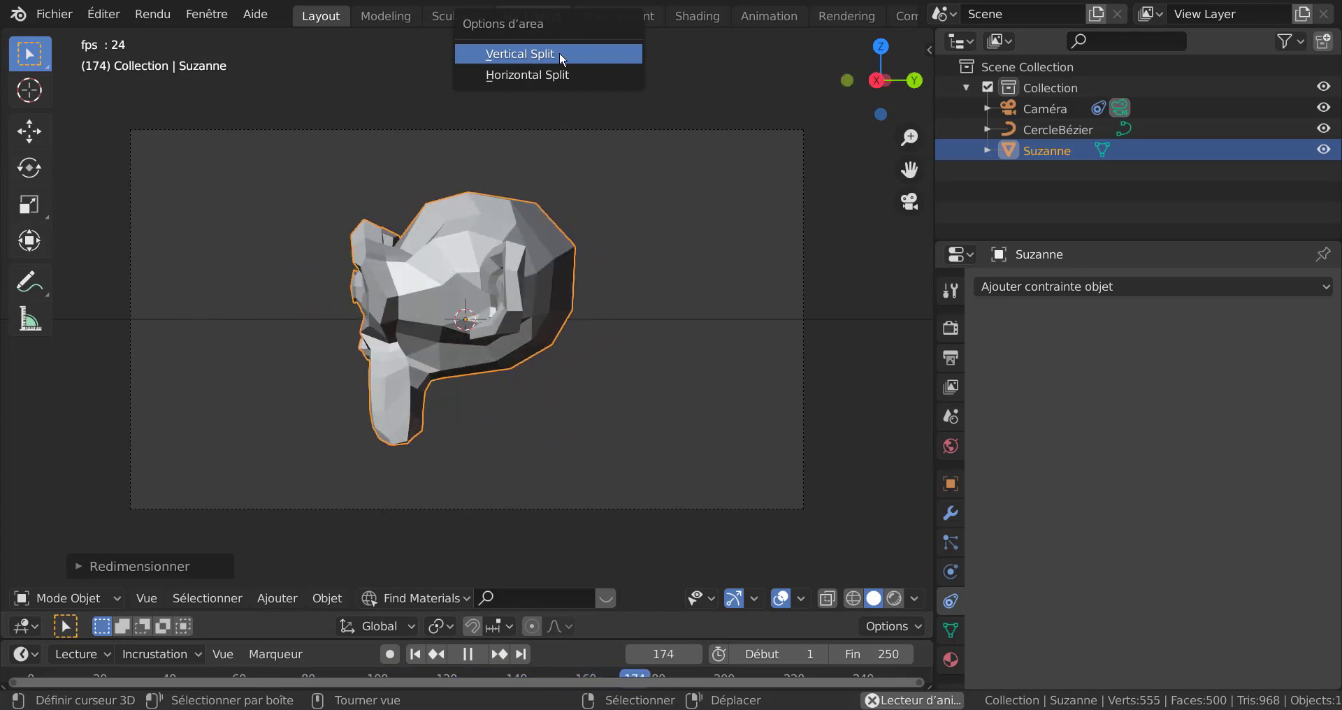
left_click(559, 53)
left_click(559, 52)
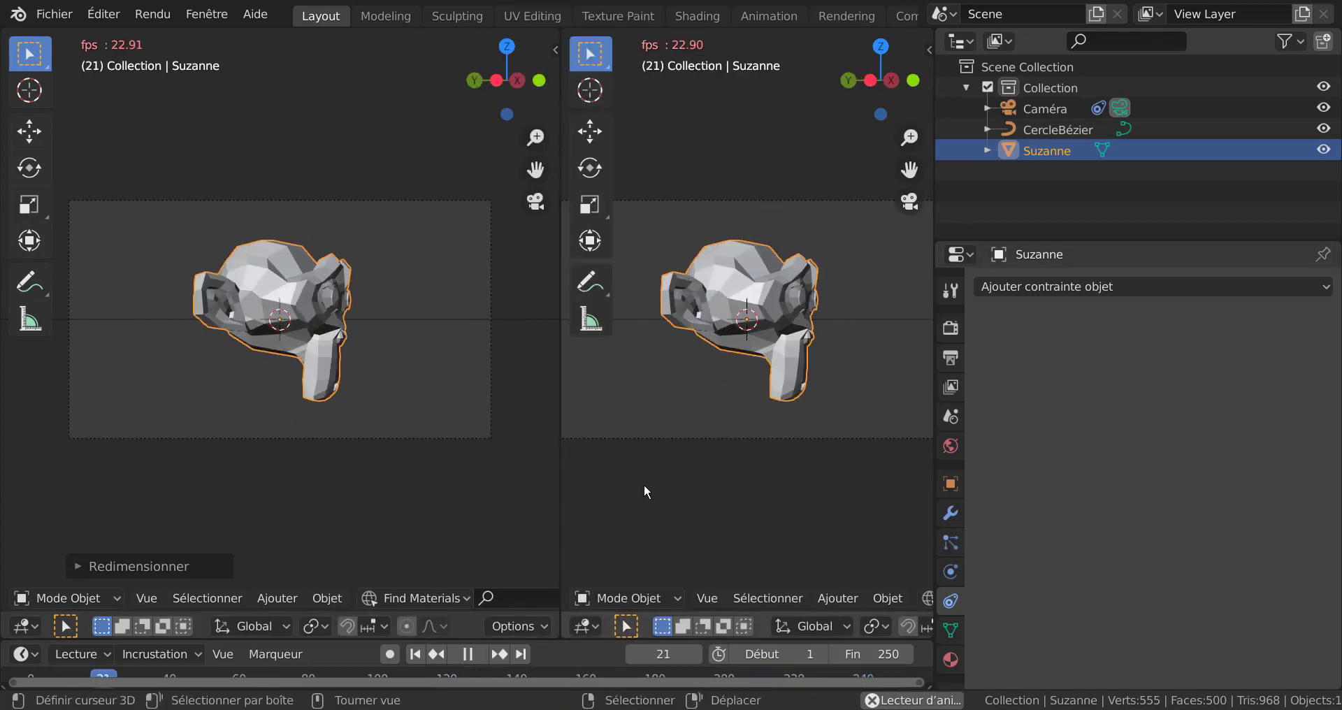
key("KP_0")
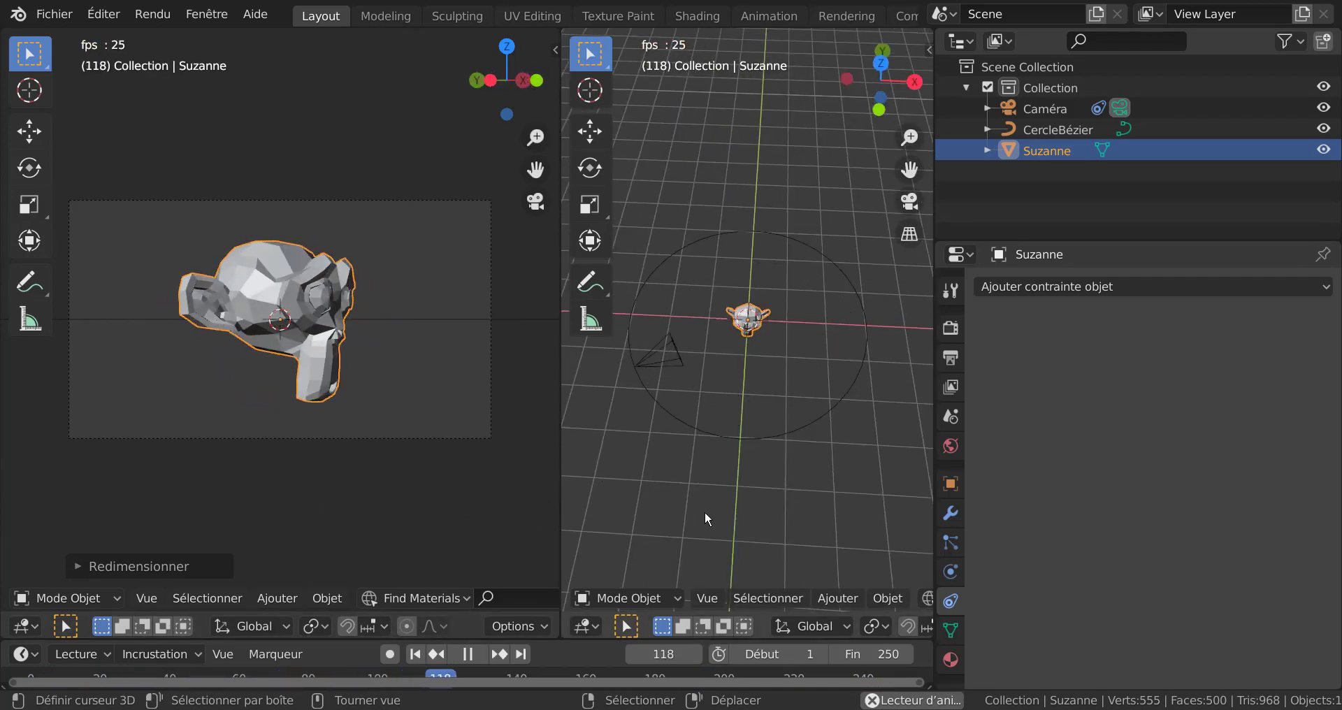
key("KP_1")
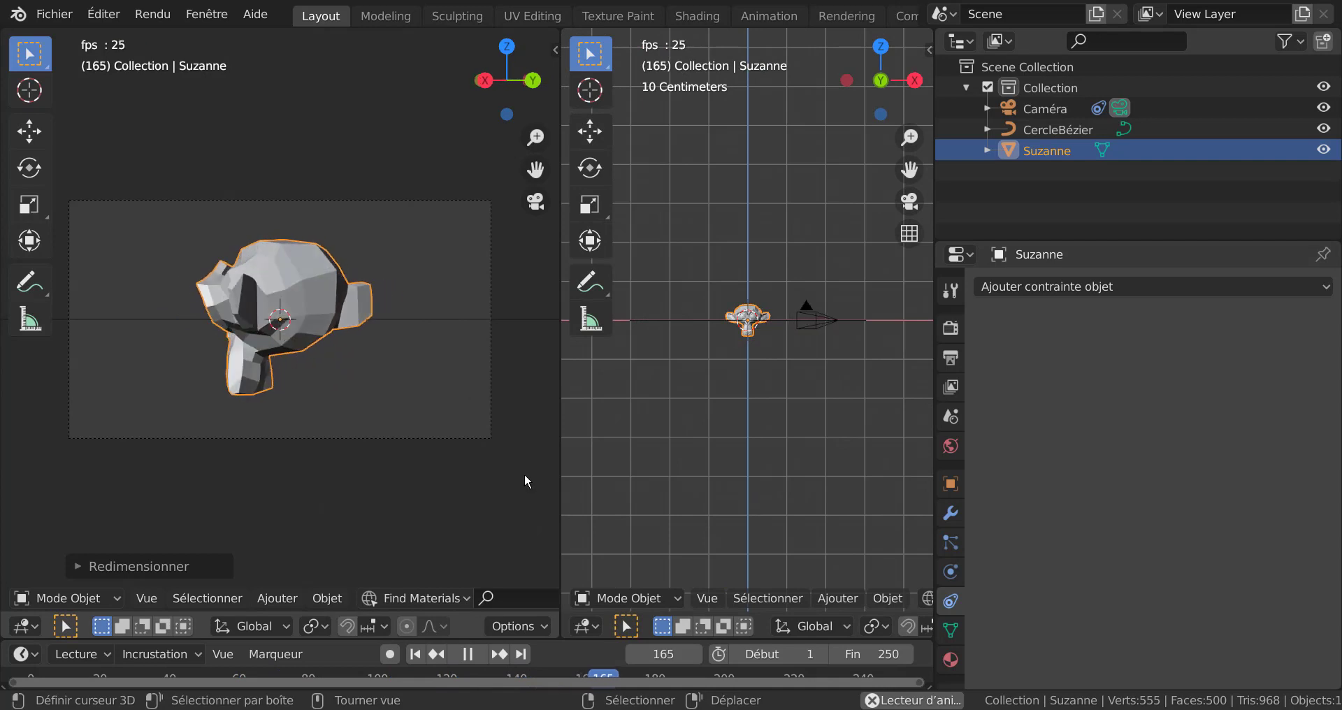
key("KP_1")
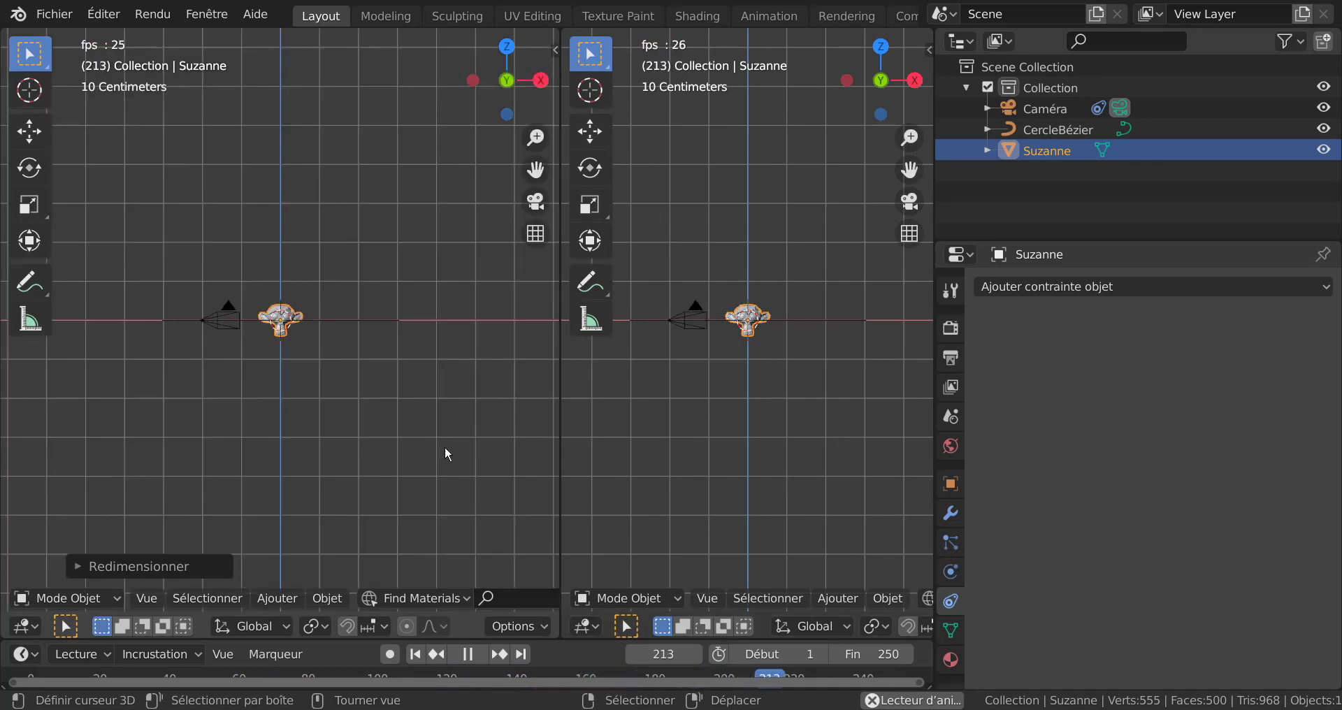
key("KP_0")
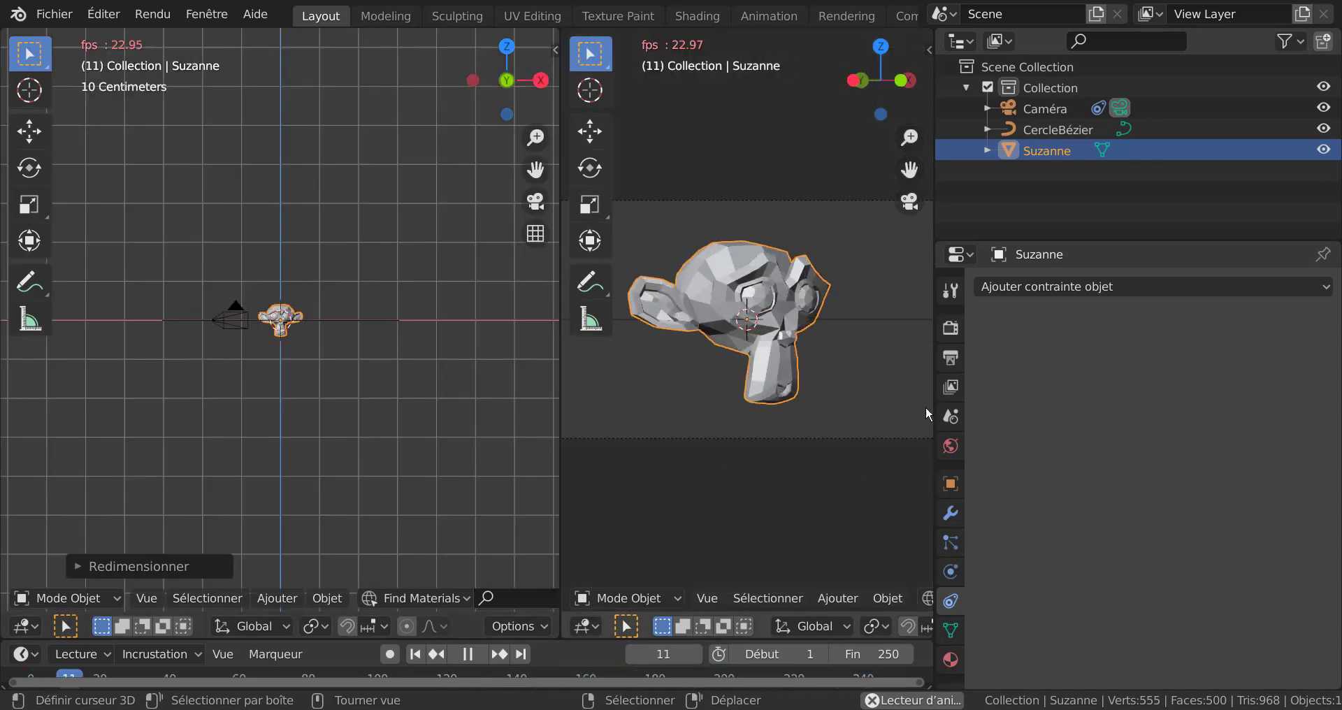
left_click_drag(934, 379, 1158, 379)
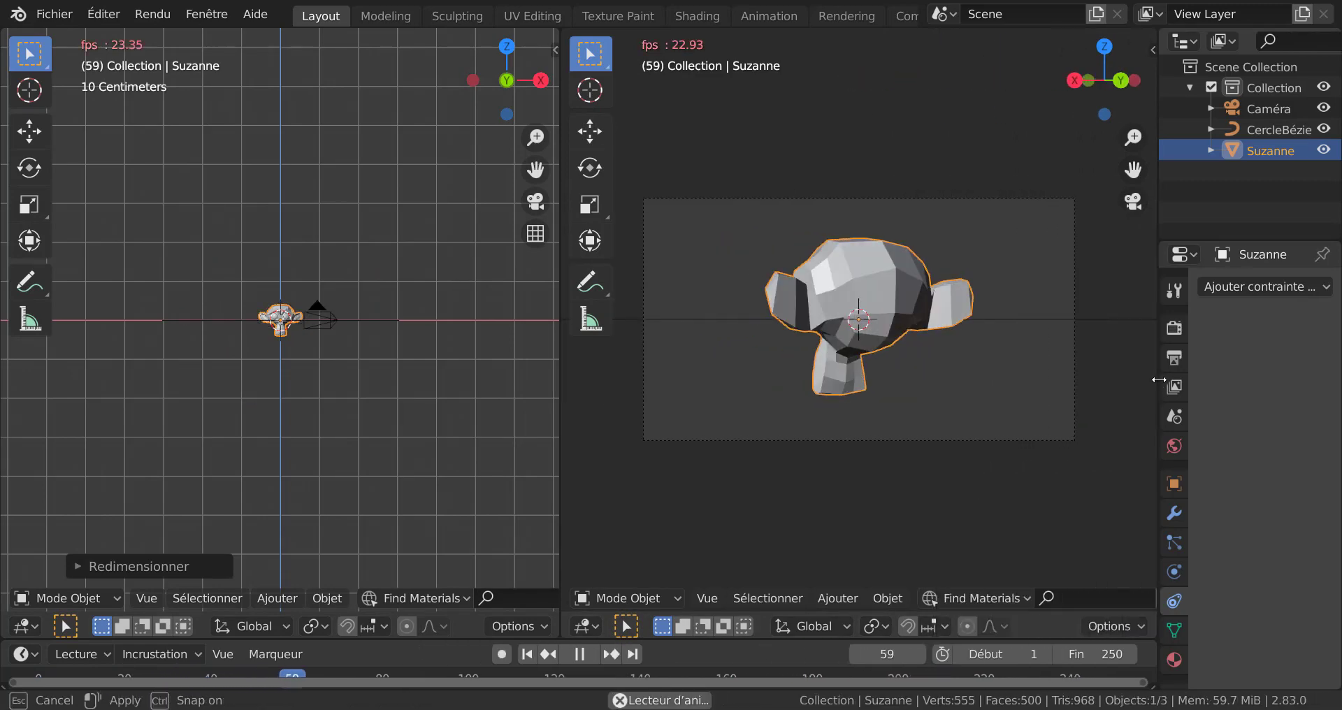
mouse_move(560, 371)
left_mouse_down()
mouse_move(784, 401)
mouse_move(778, 391)
left_mouse_up()
mouse_move(605, 364)
middle_mouse_down()
mouse_move(534, 435)
mouse_move(573, 444)
middle_mouse_up()
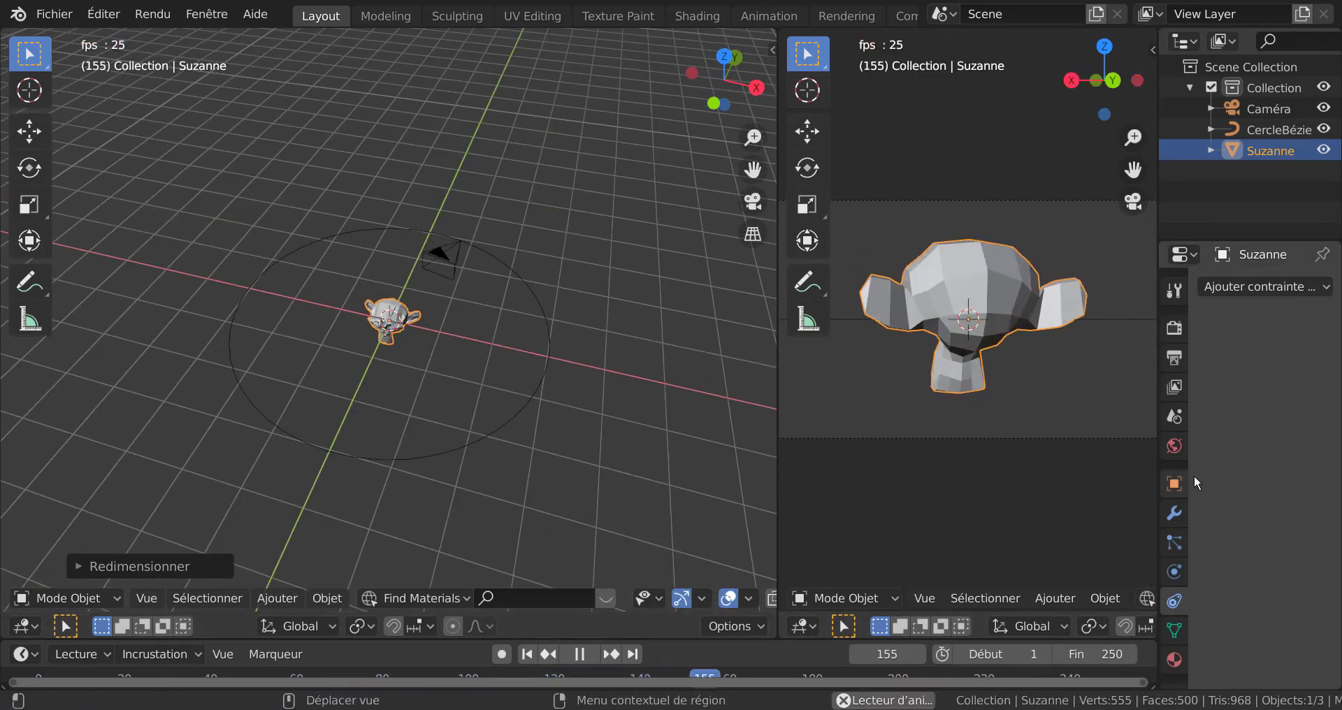
Step: Select the camera, widen the properties panel, stop playback and rewind to frame 1
left_click(388, 420)
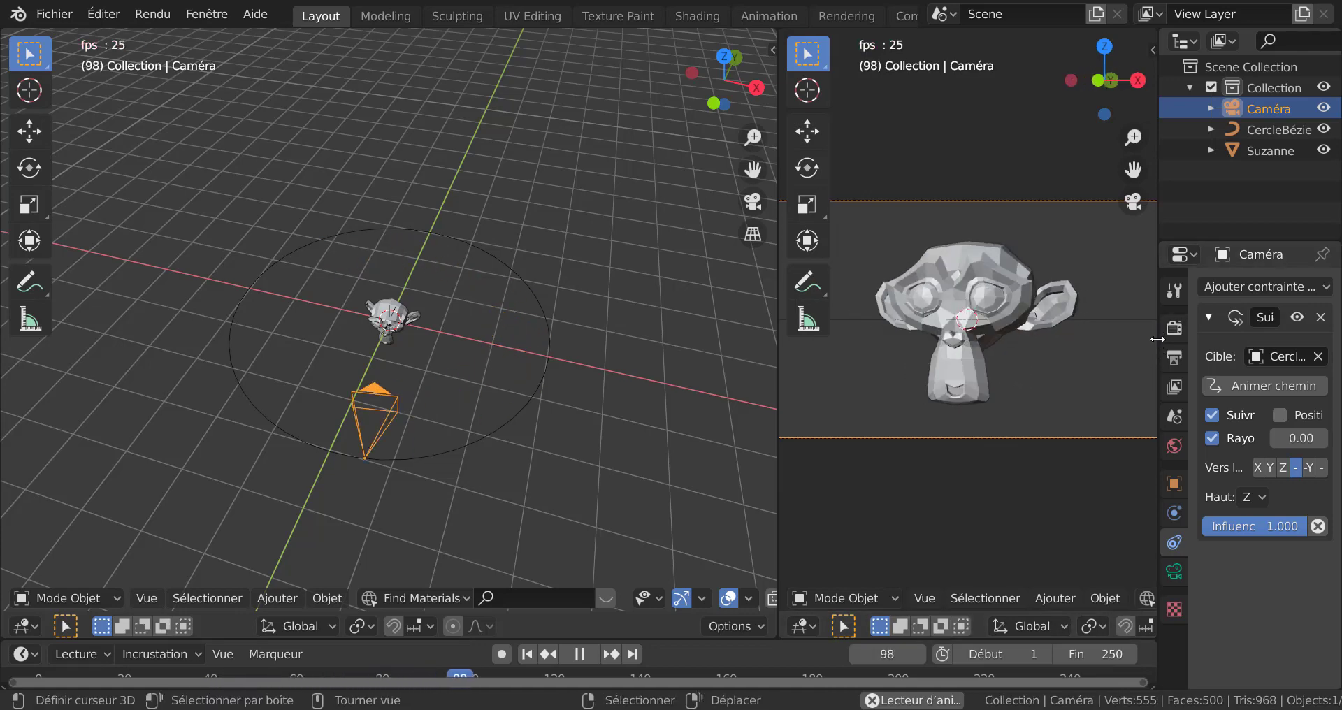
left_click_drag(1155, 338, 1086, 338)
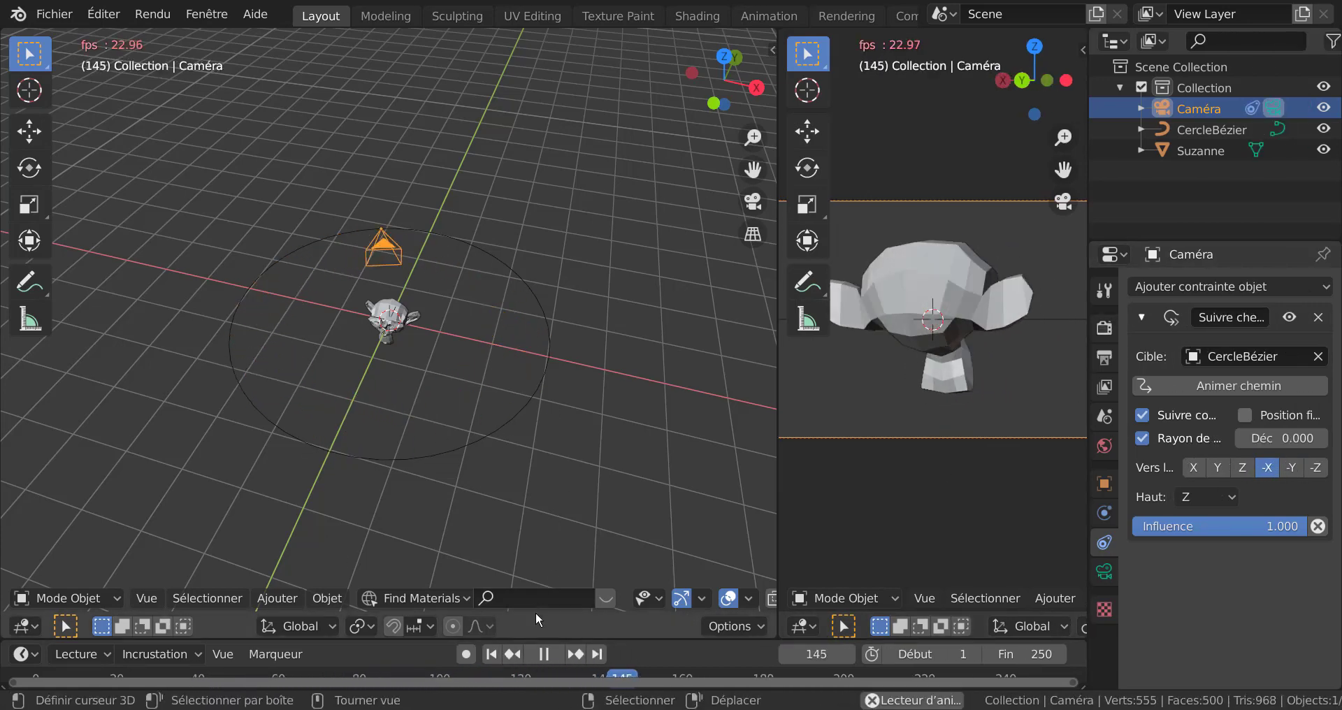
left_click(543, 654)
left_click(490, 654)
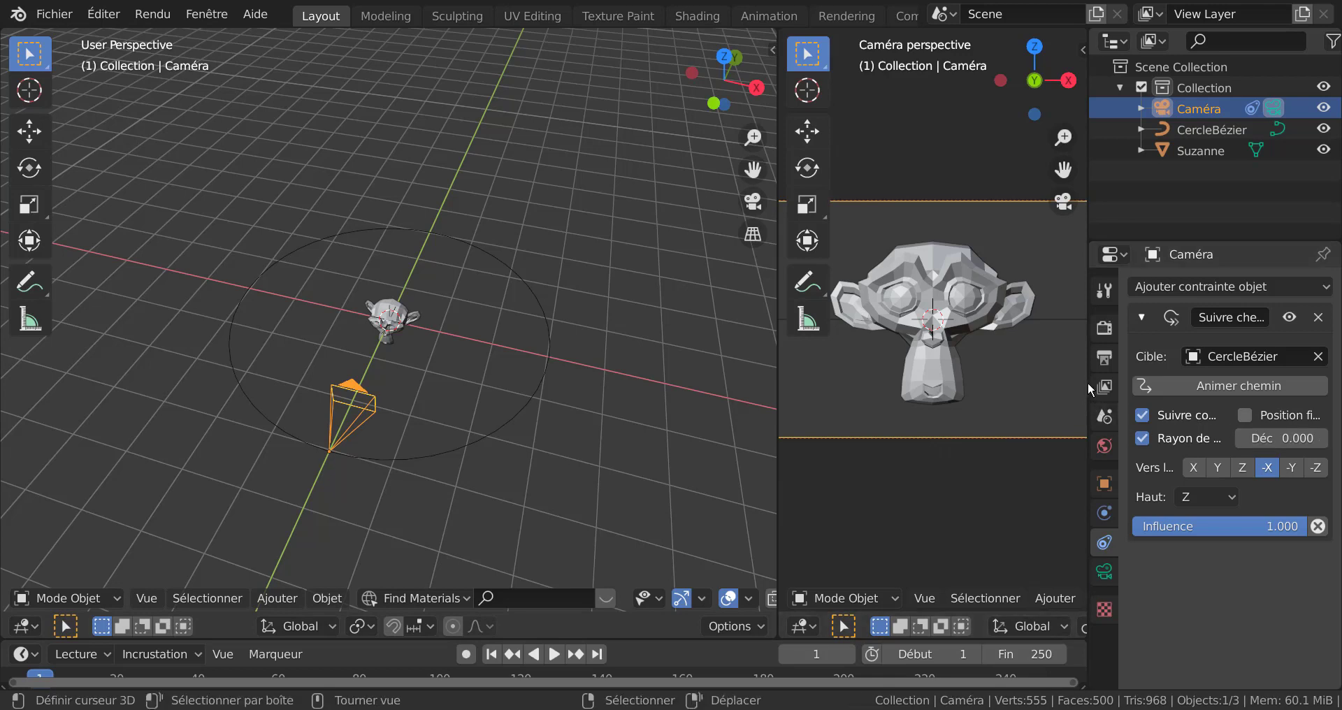
Step: Turn on Fixed Position in the camera's Follow Path constraint and adjust its offset
left_click_drag(1087, 381, 963, 382)
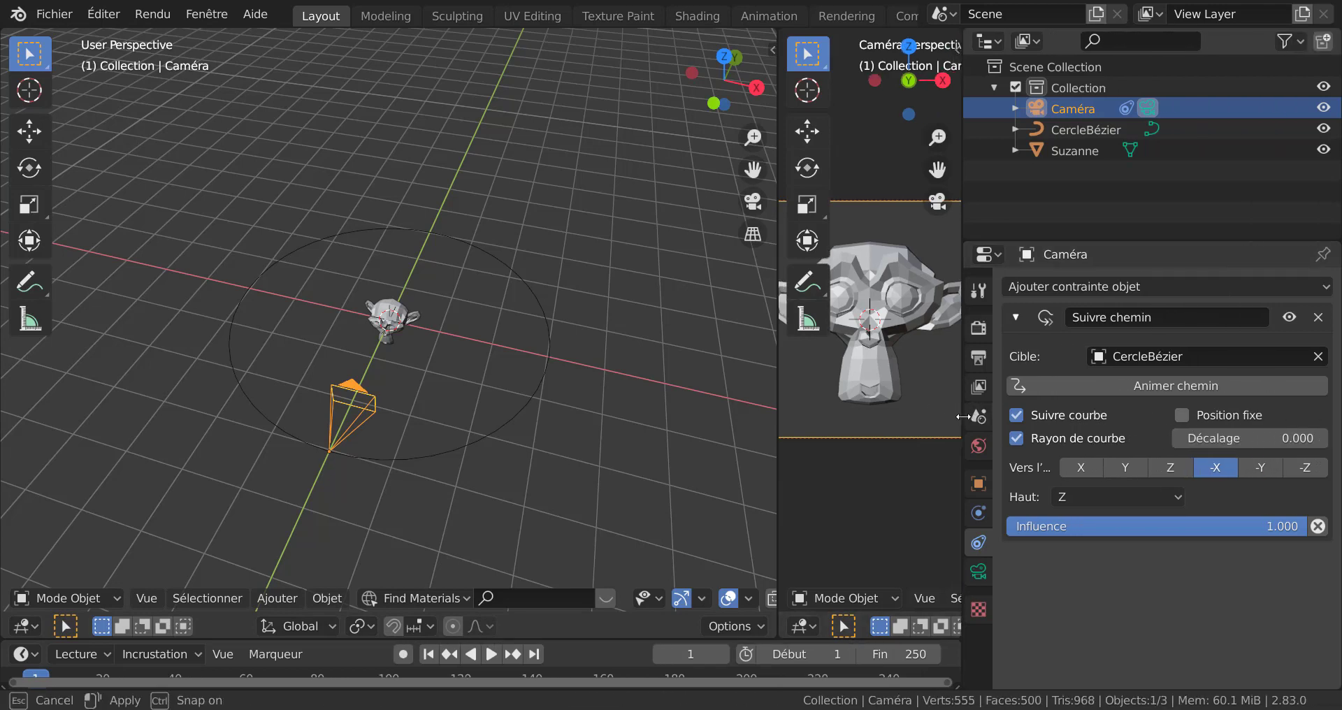
left_click(1179, 413)
mouse_move(1199, 448)
left_mouse_down()
mouse_move(1327, 438)
mouse_move(1188, 438)
left_mouse_up()
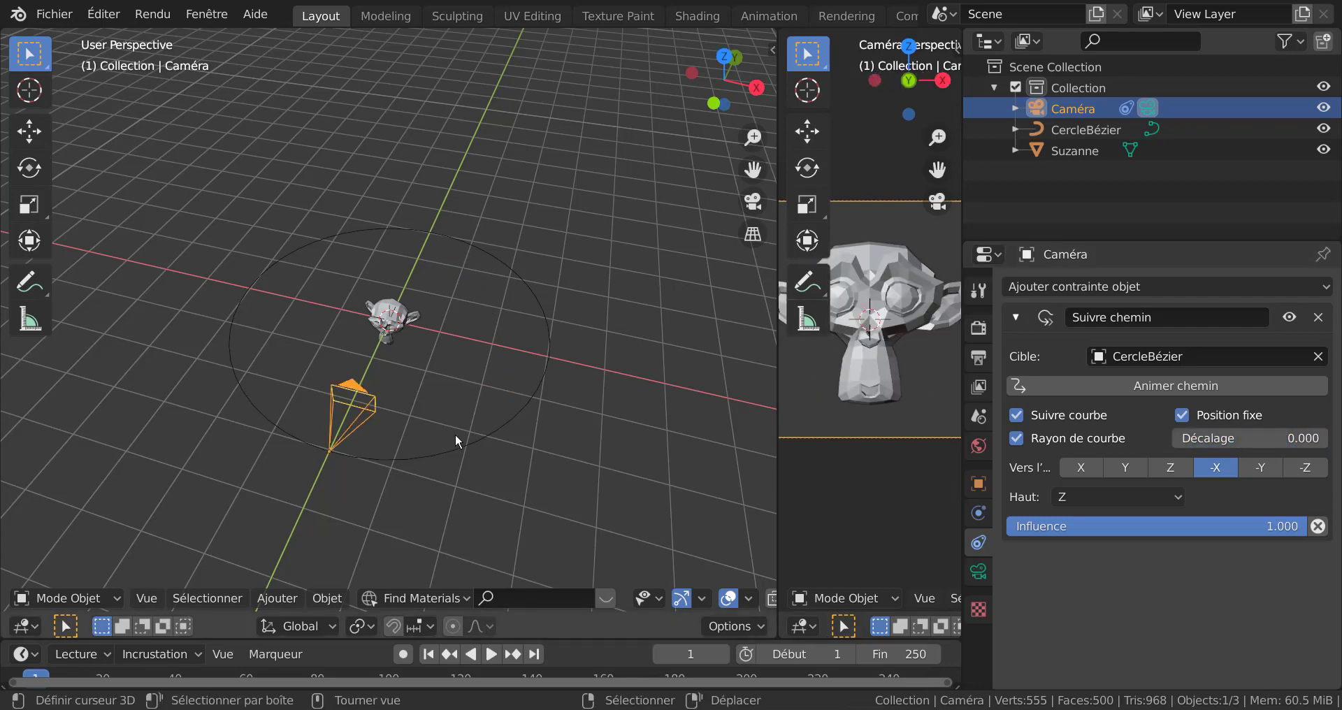
Step: Rotate the Bézier circle 180° around Z, then reselect the camera
left_click(471, 444)
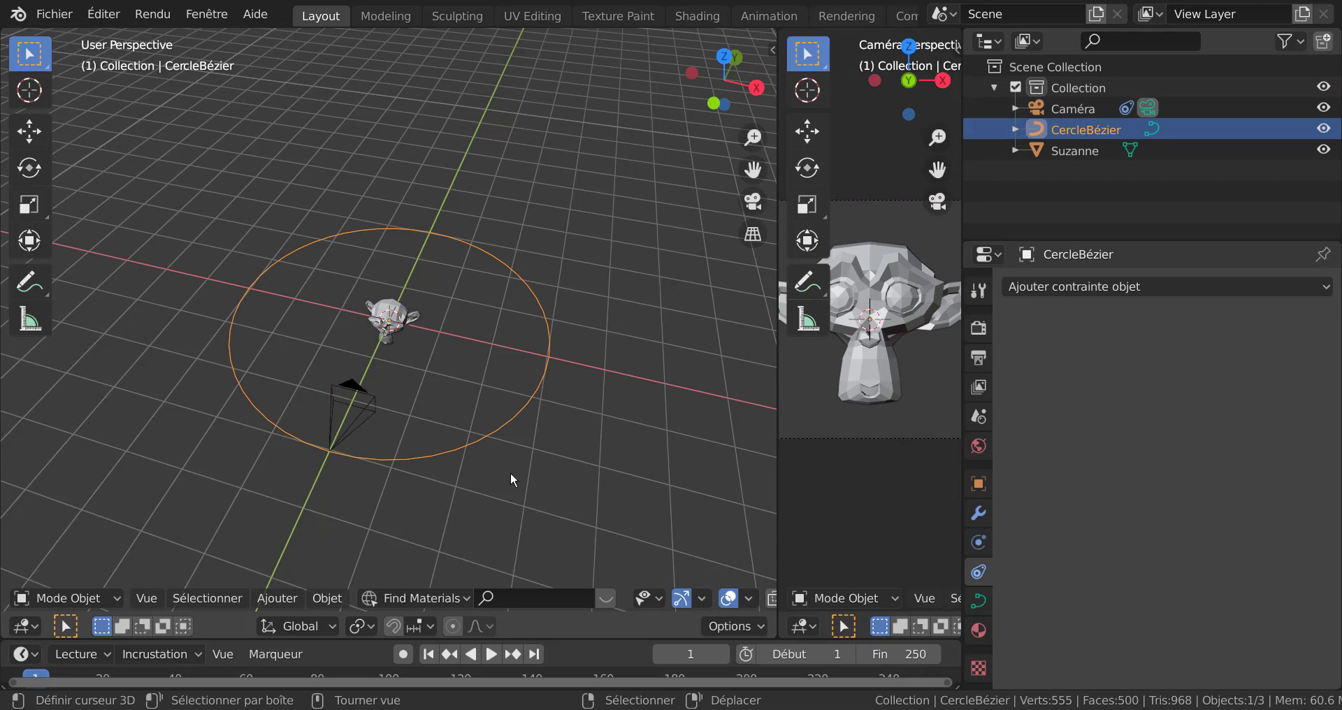
key("r")
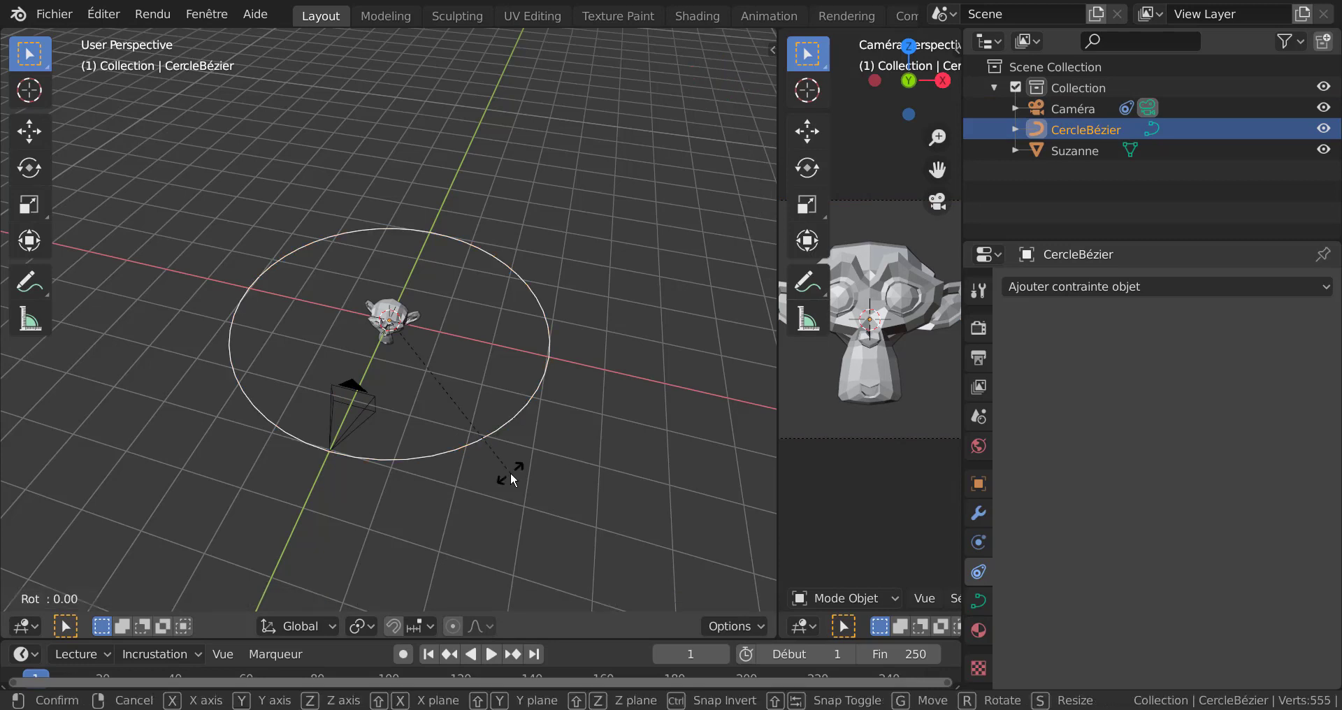
type("z")
type("1")
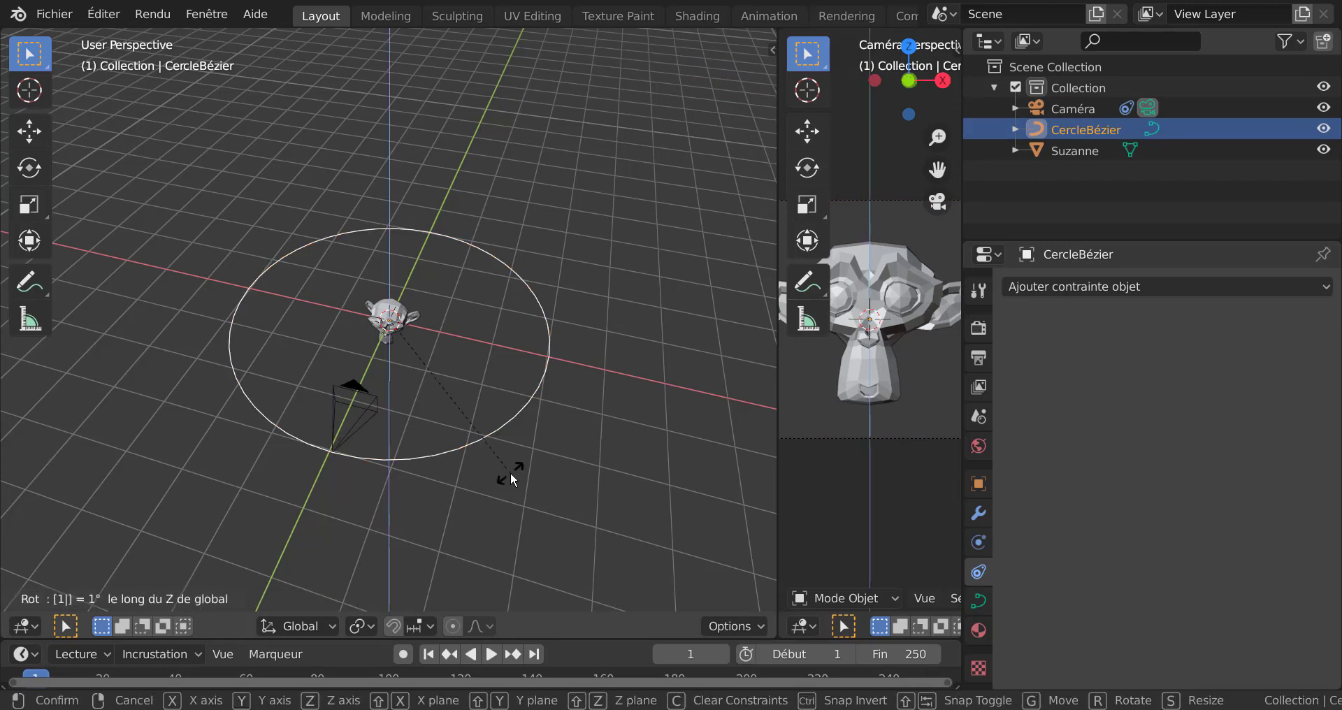
type("80")
key("Return")
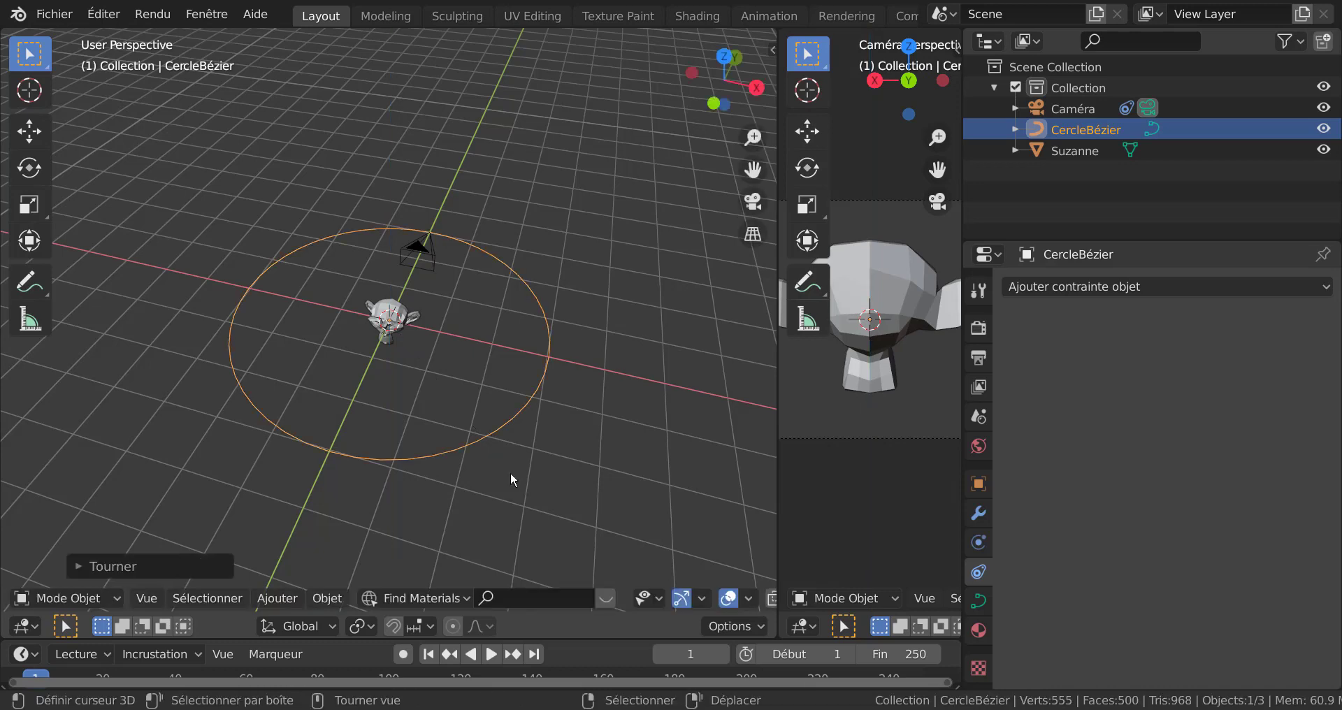
left_click(413, 267)
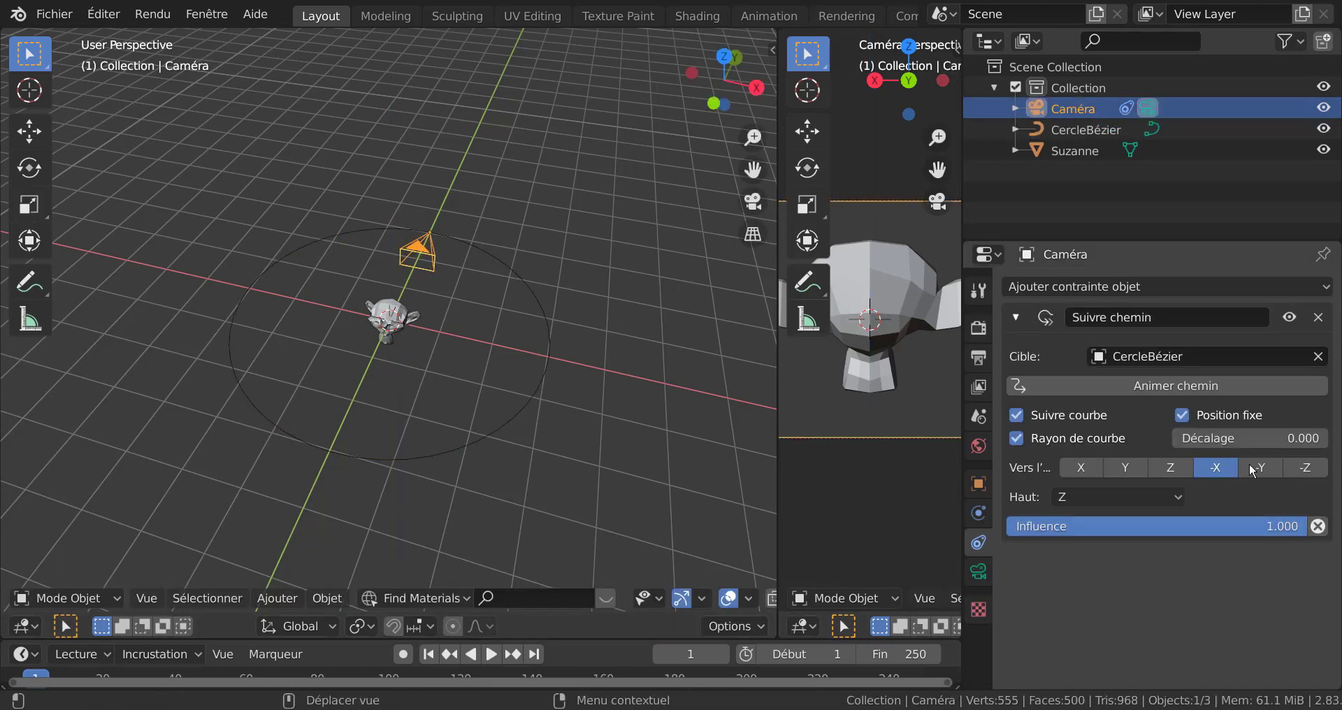
Step: Set the camera's path offset to 0.707, enlarge the timeline and run a quick playback test
mouse_move(1220, 440)
left_mouse_down()
mouse_move(1314, 438)
mouse_move(1258, 438)
mouse_move(1296, 438)
left_mouse_up()
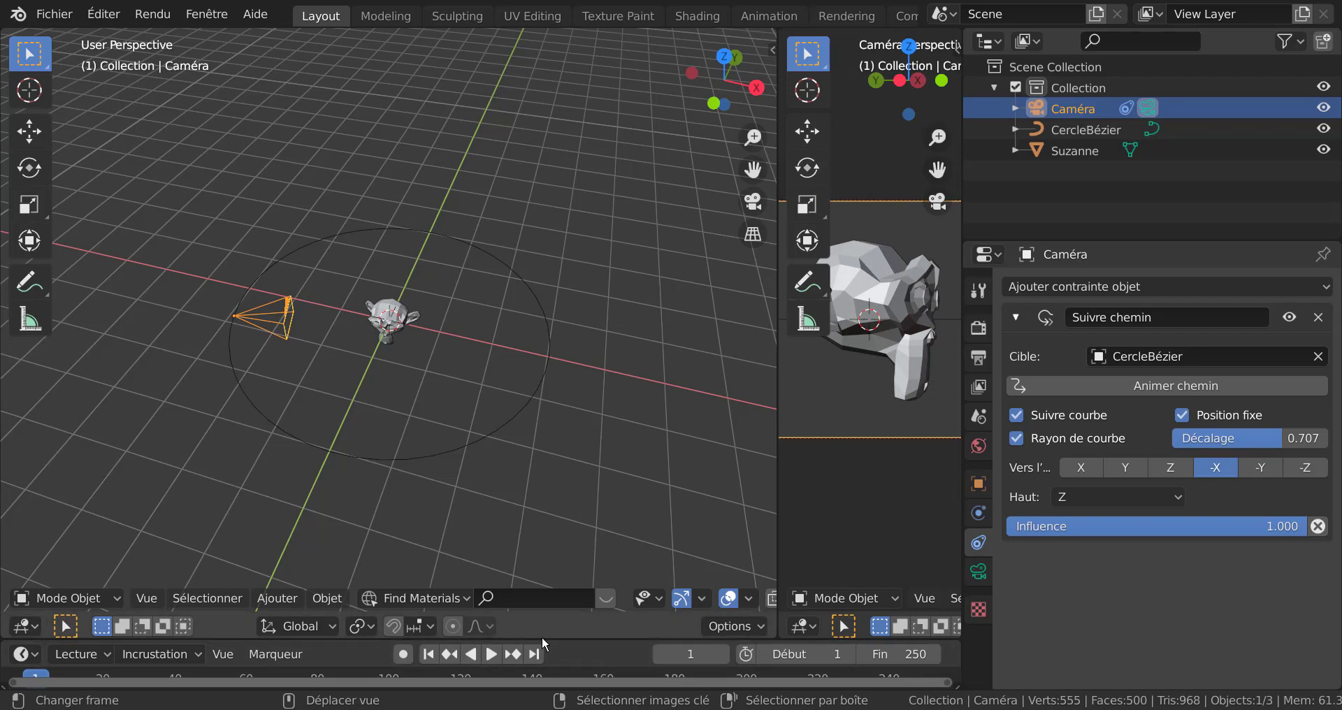
left_click_drag(559, 637, 566, 529)
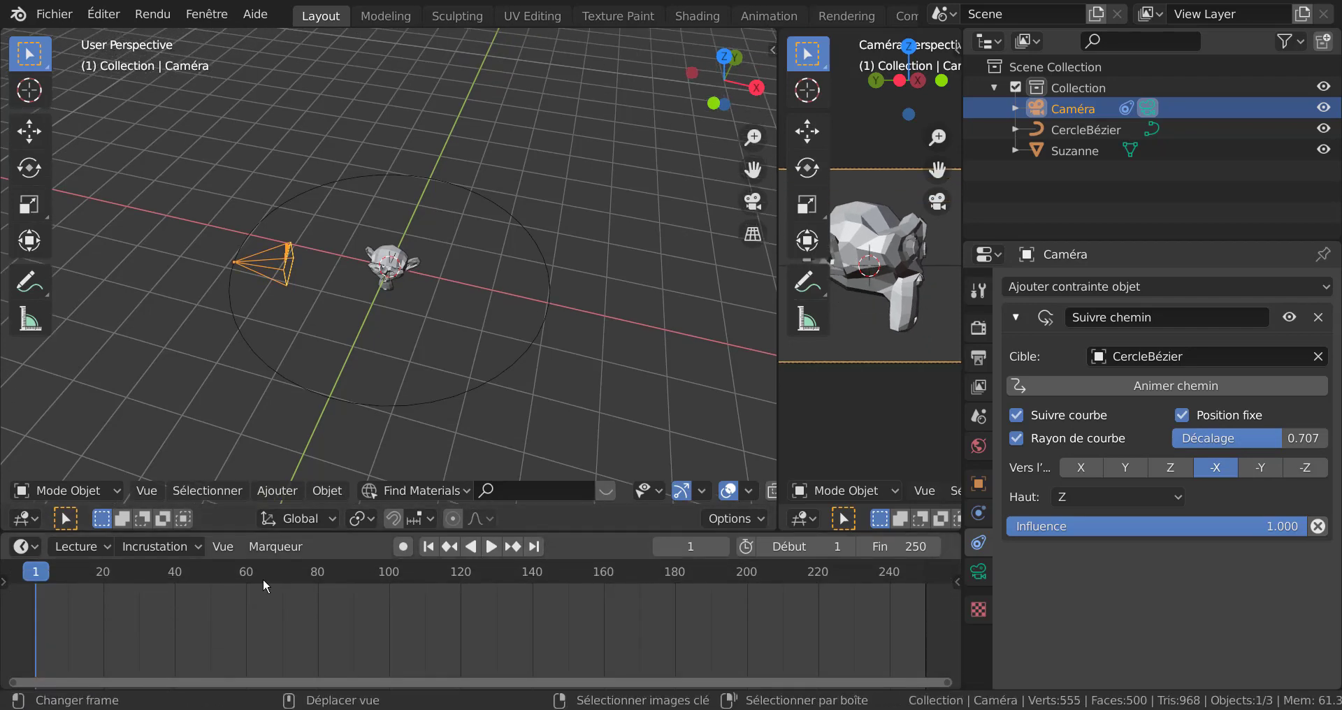
key("space")
mouse_move(254, 581)
left_mouse_down()
mouse_move(261, 592)
mouse_move(28, 611)
left_mouse_up()
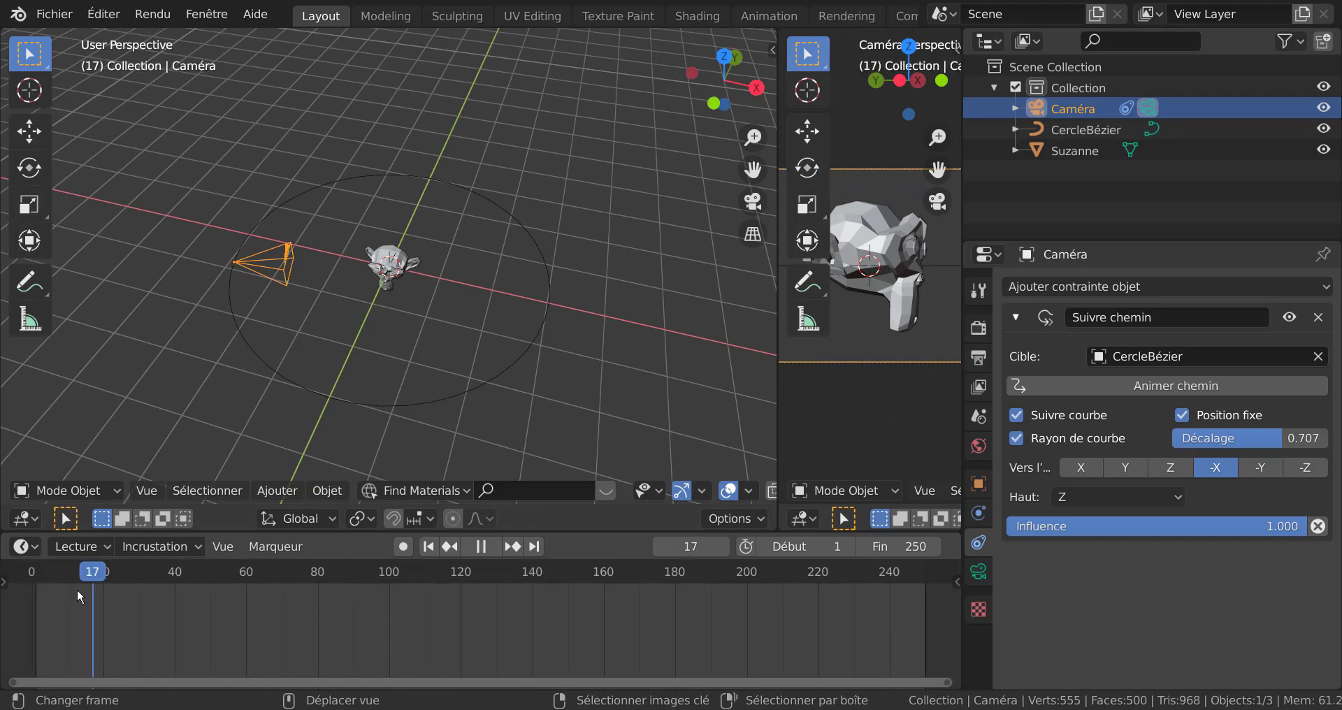
key("space")
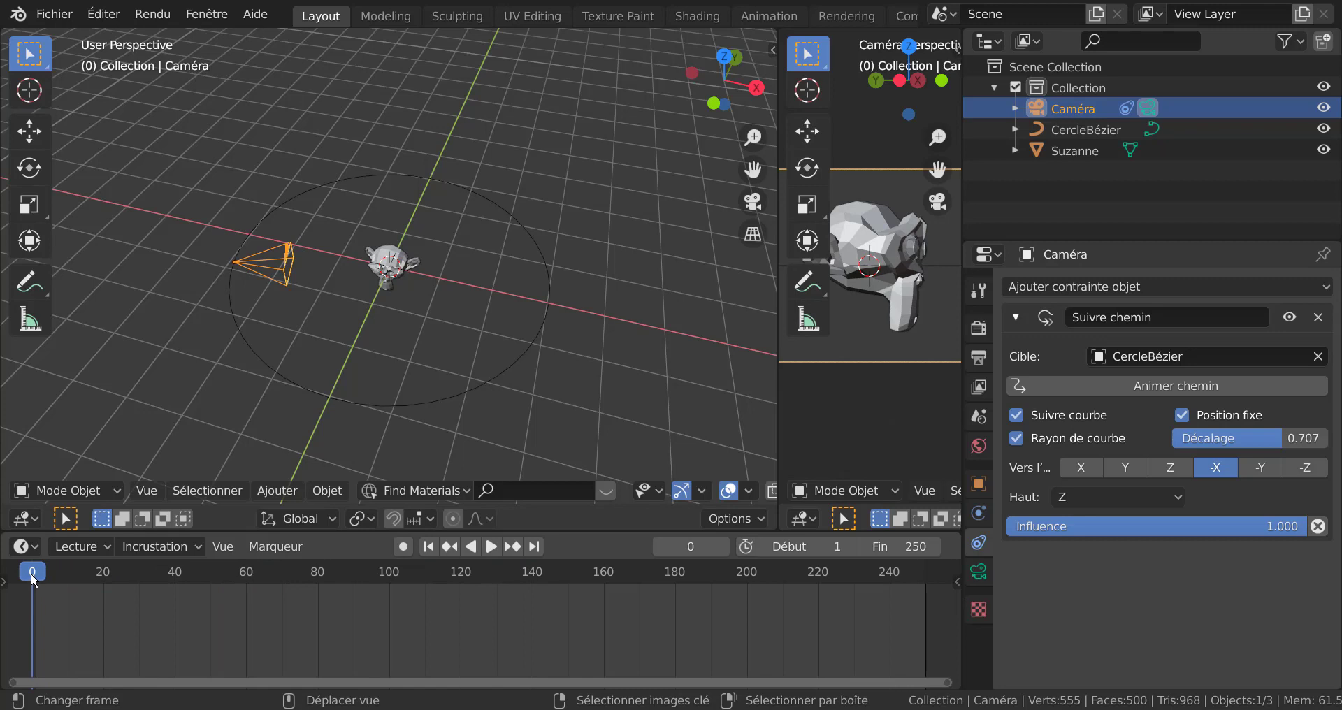
Step: Replay and scrub the orbit around frames 19–20, stopping at frame 20
key("space")
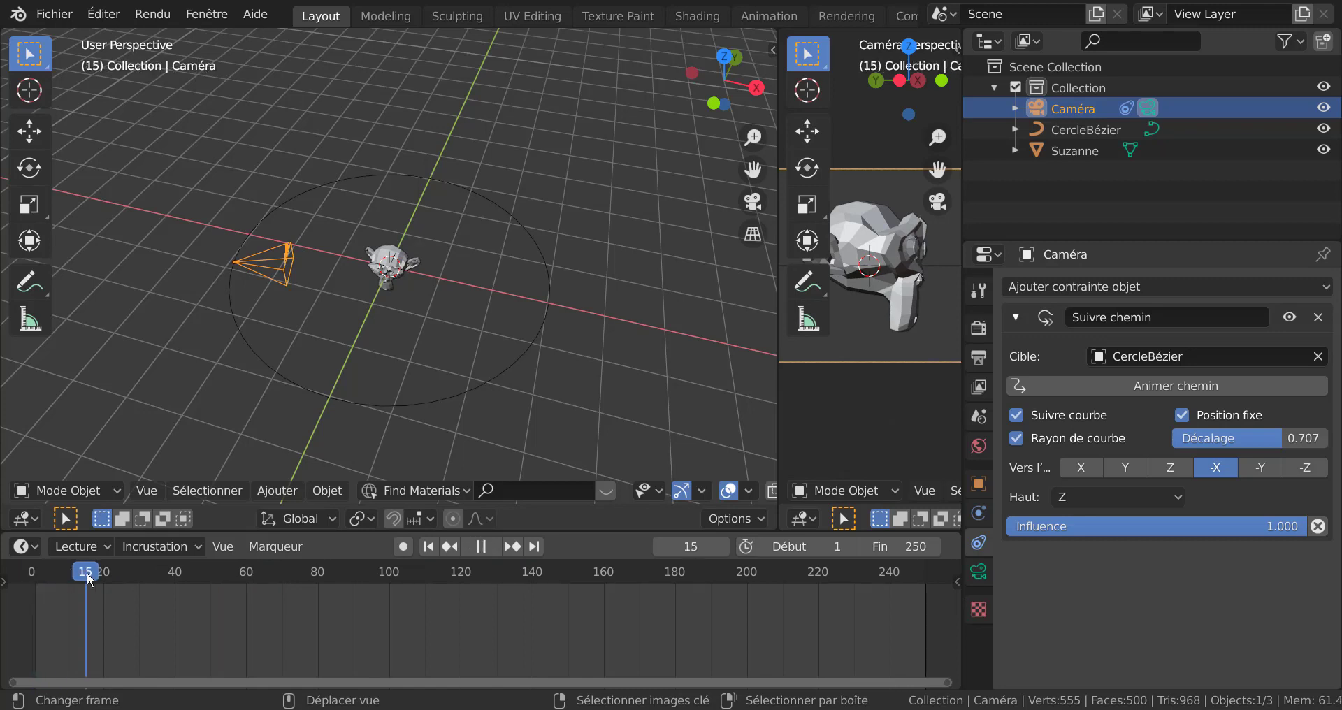
left_click_drag(88, 577, 101, 578)
key("space")
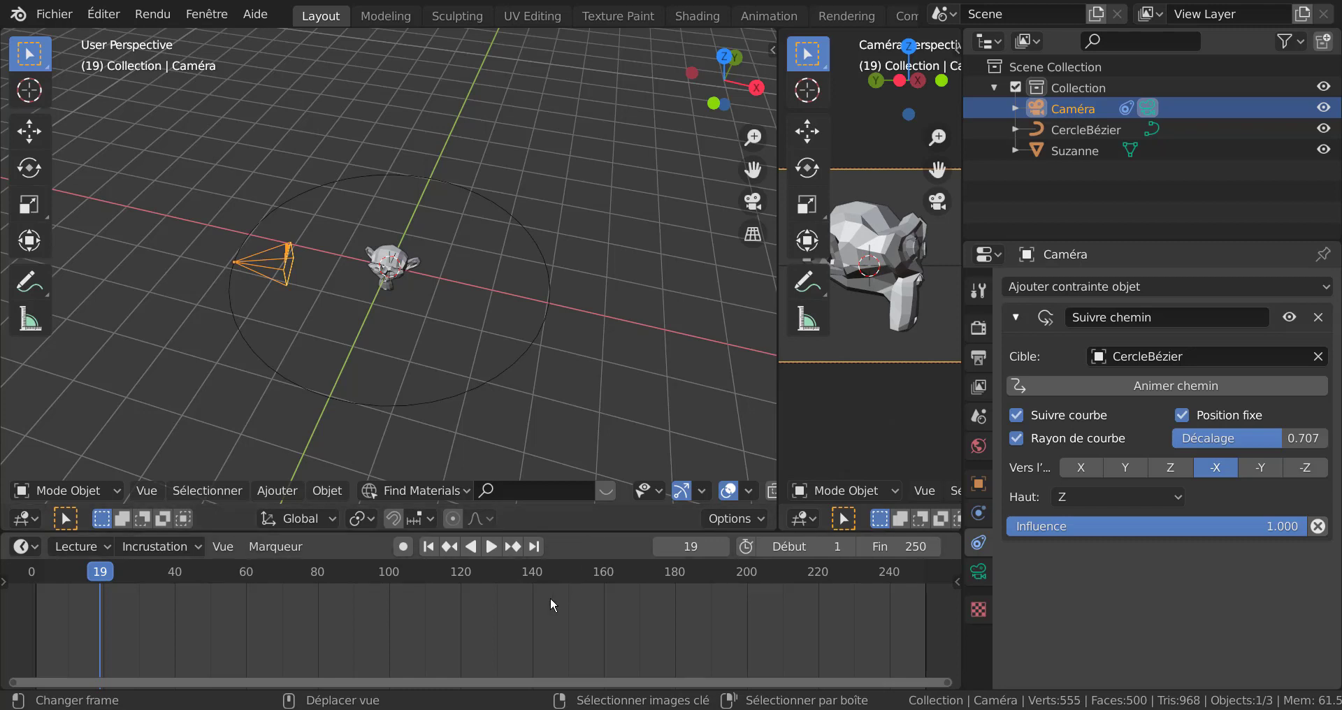
key("space")
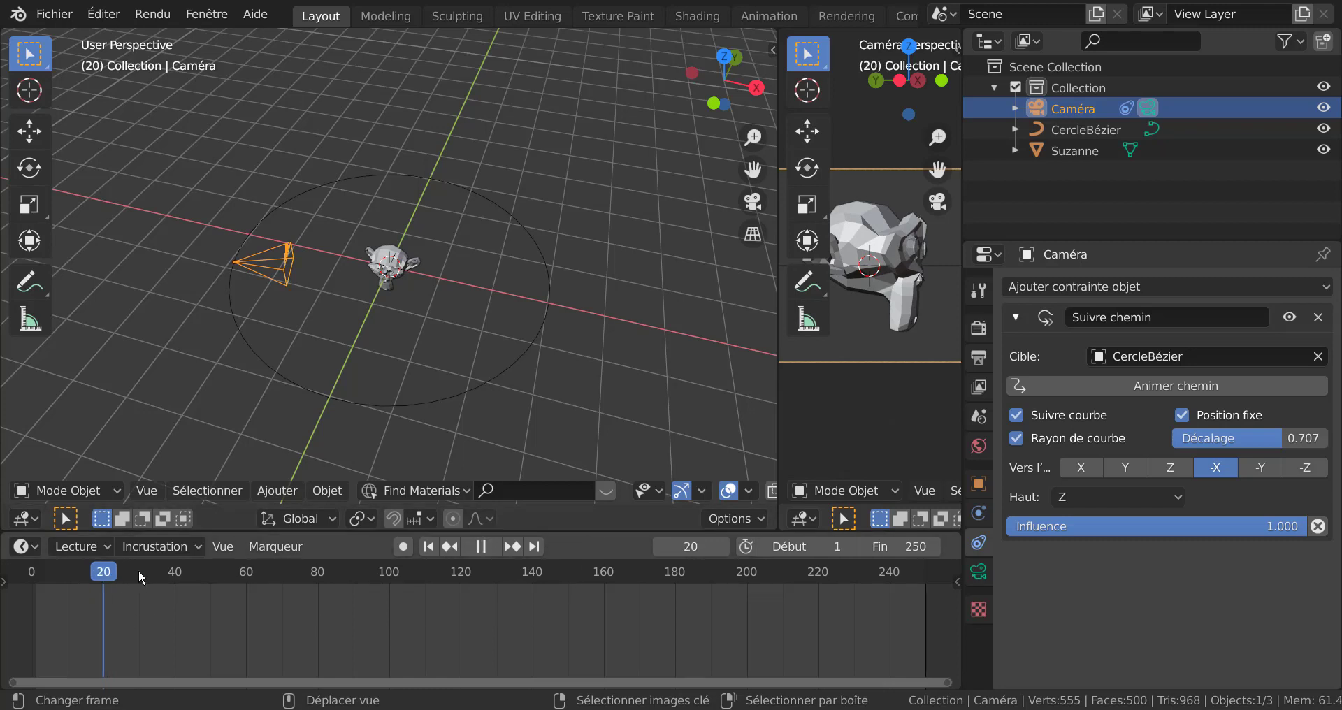
left_click_drag(104, 576, 105, 577)
key("space")
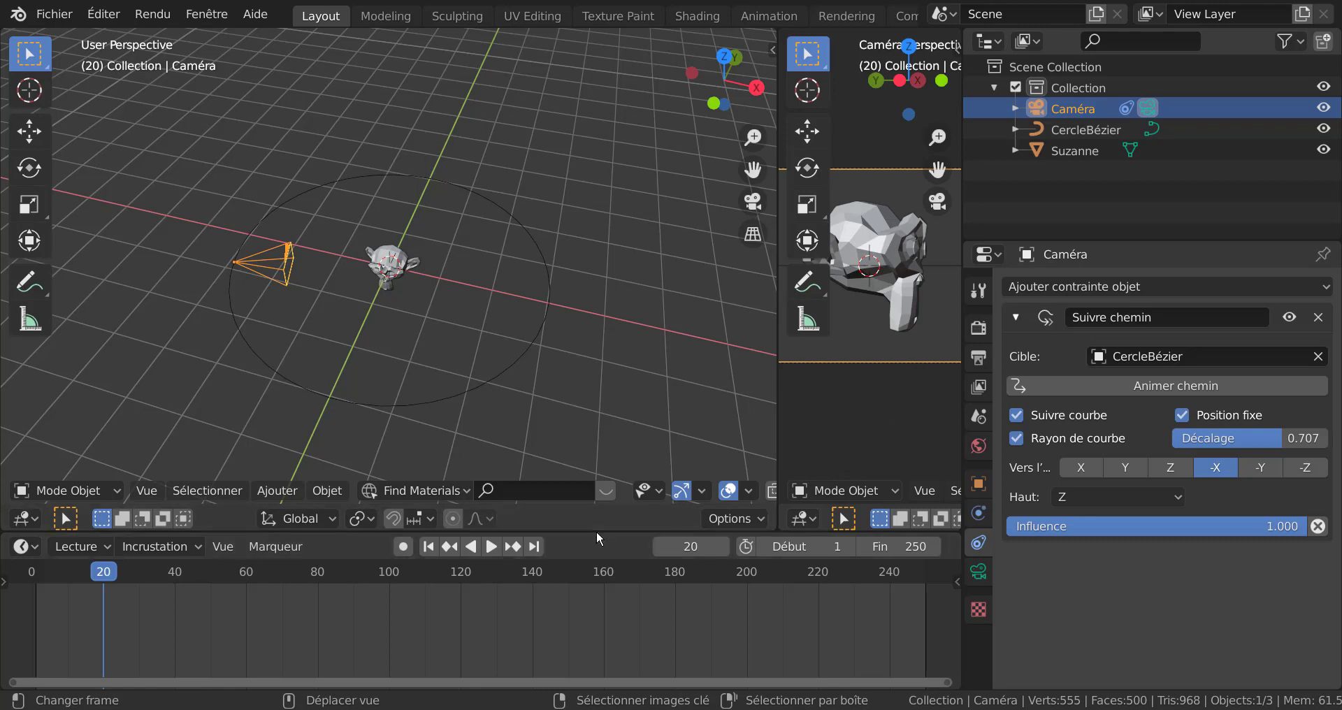
Step: Resize the timeline, properties panel and left 3D view areas
left_click_drag(596, 532, 598, 520)
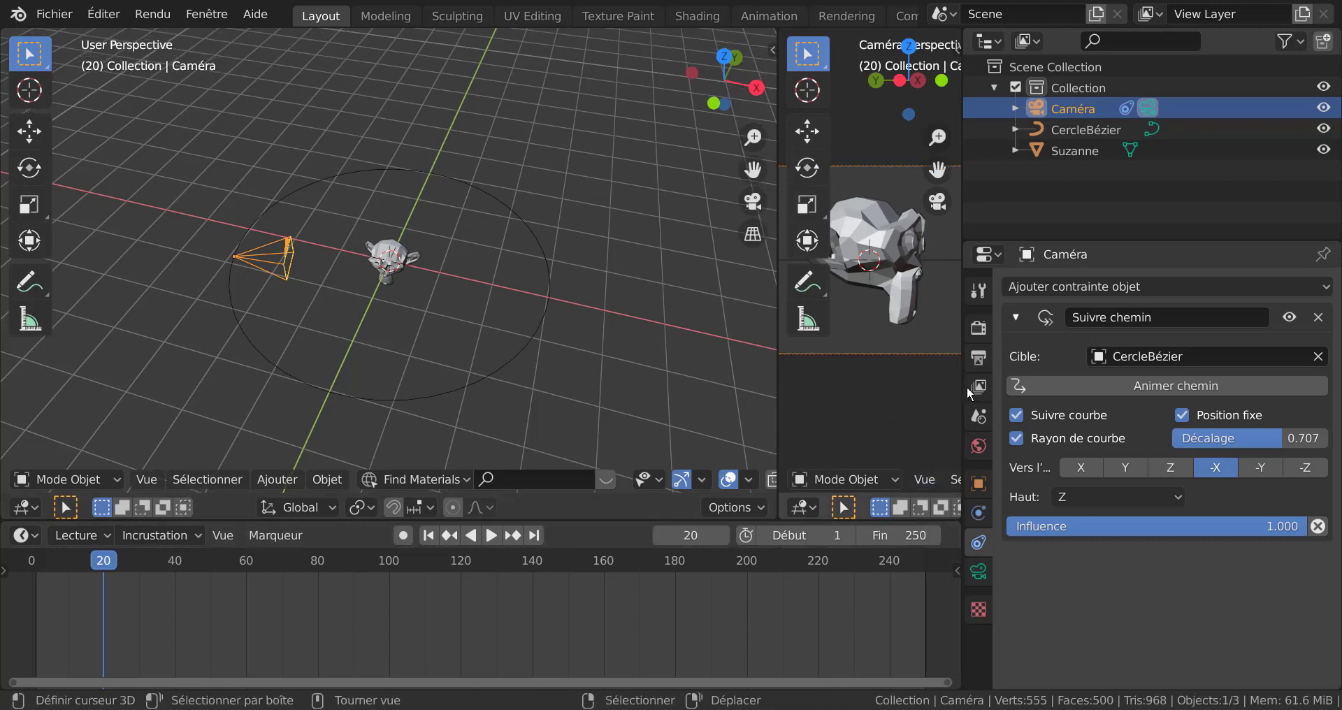
left_click_drag(999, 403, 1188, 403)
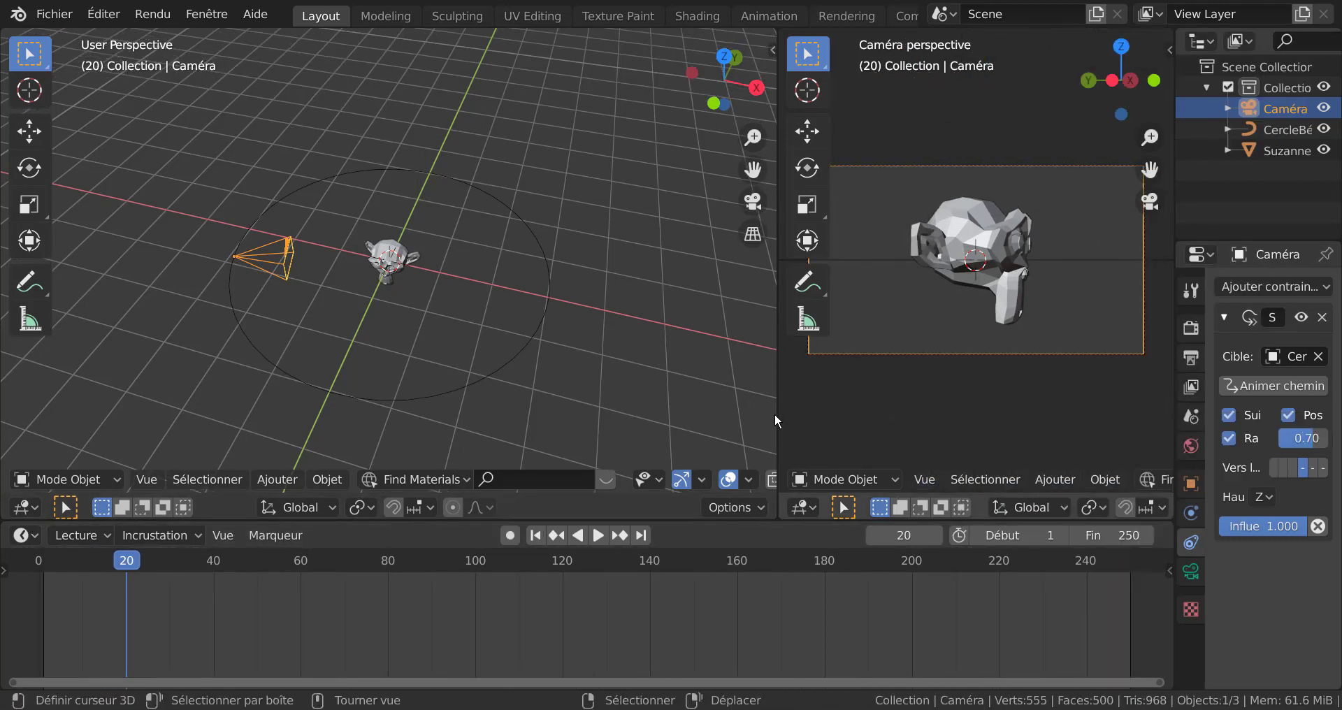
left_click_drag(777, 405, 915, 418)
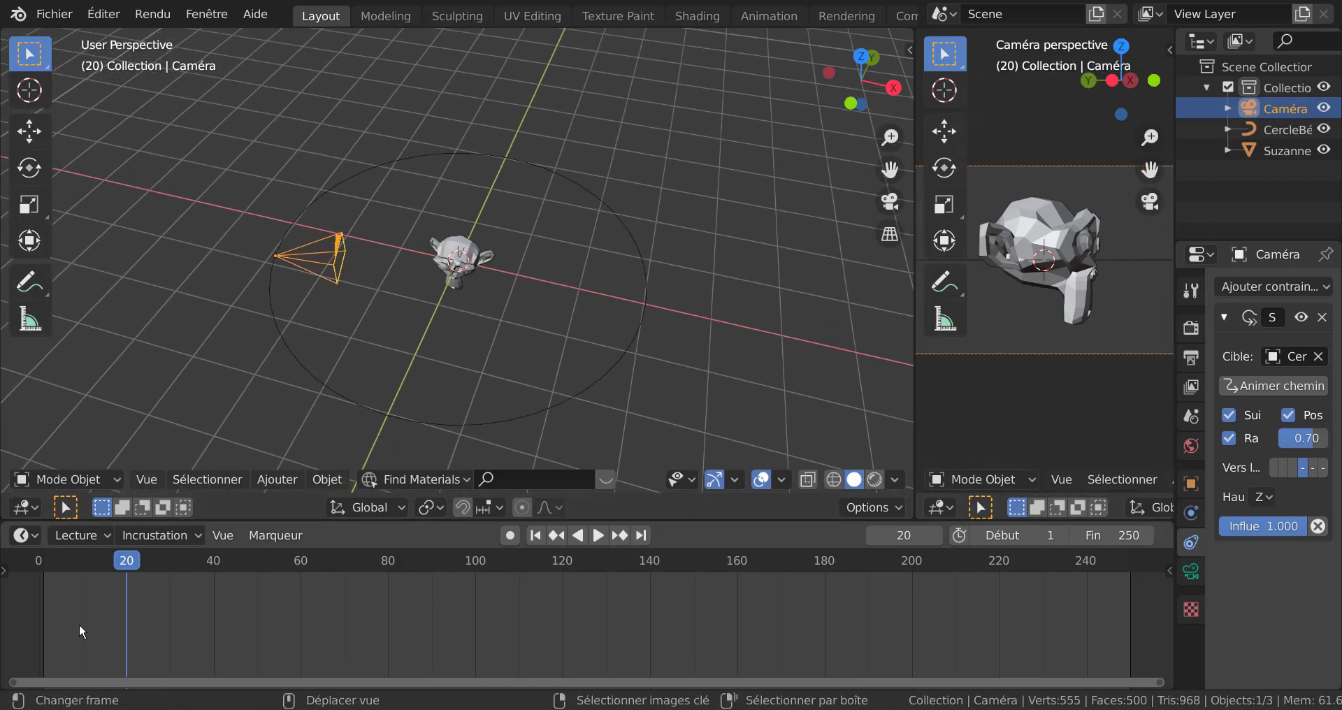
Step: Preview the camera orbit, return to frame 1, and widen the Properties editor
key("space")
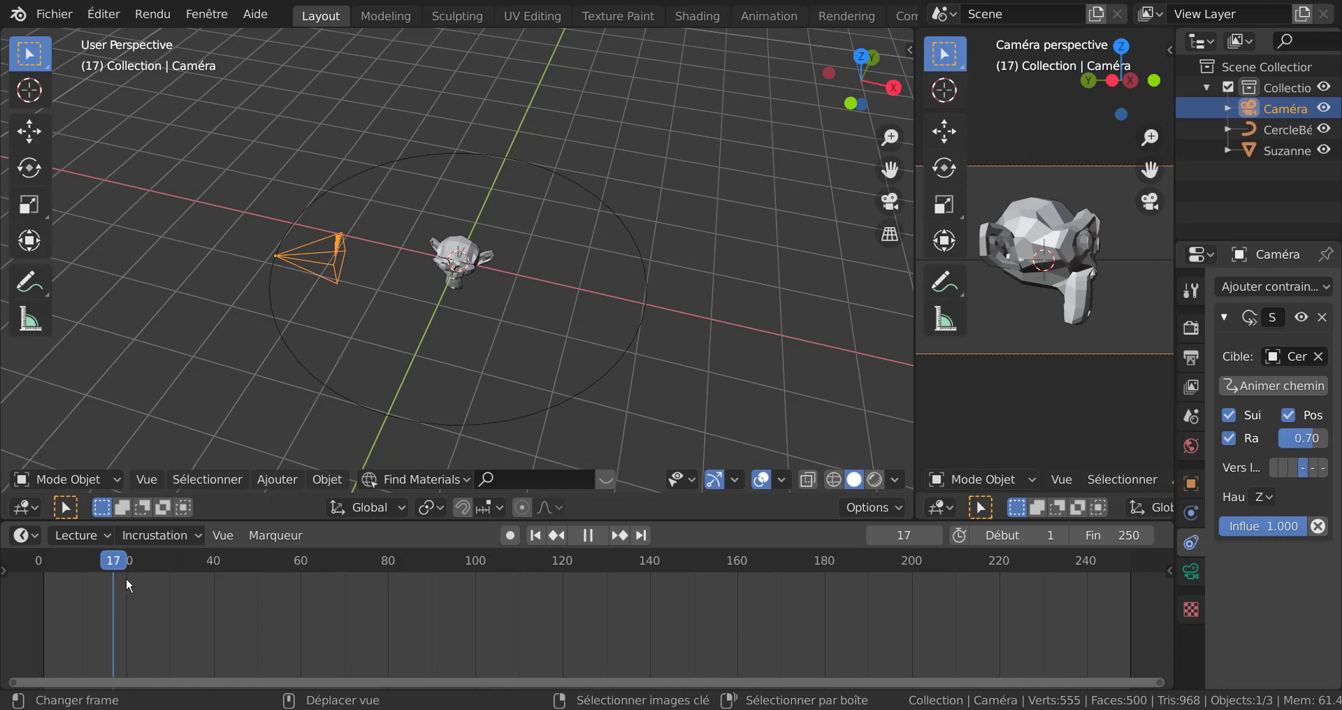
left_click_drag(136, 577, 43, 606)
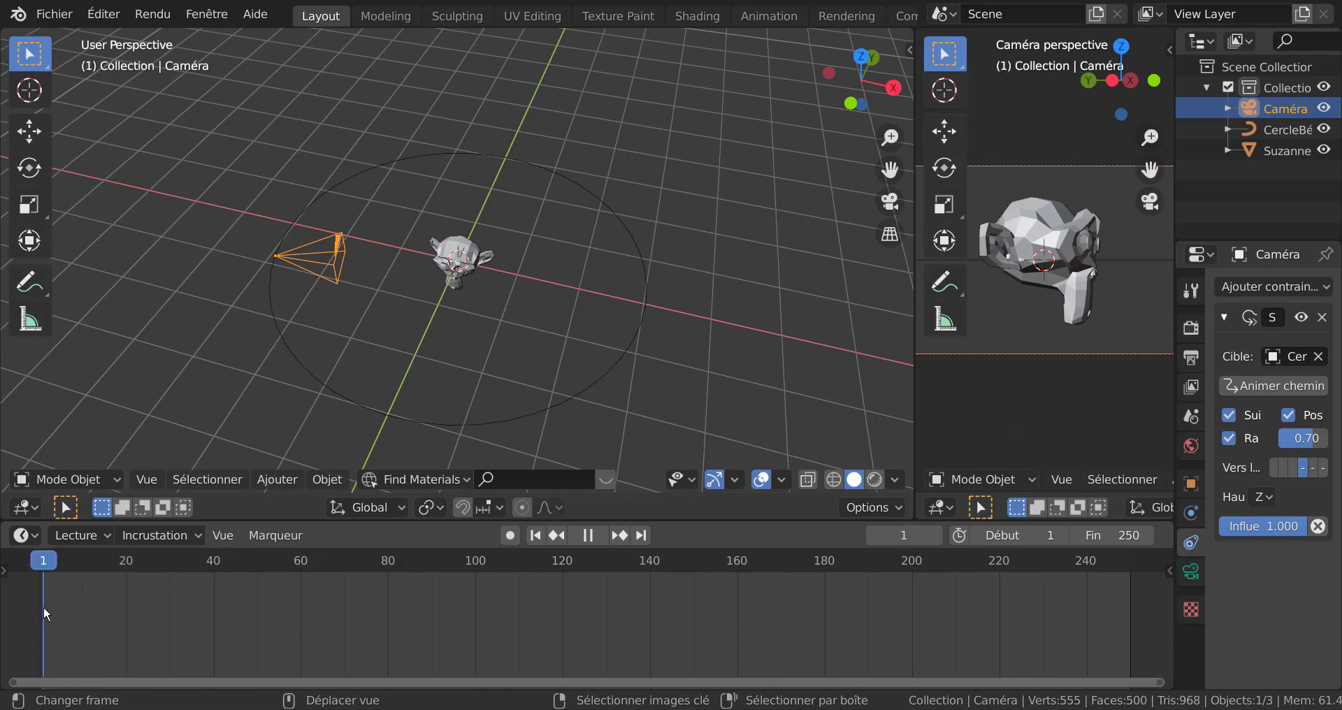
key("space")
key("space")
left_click_drag(50, 569, 47, 571)
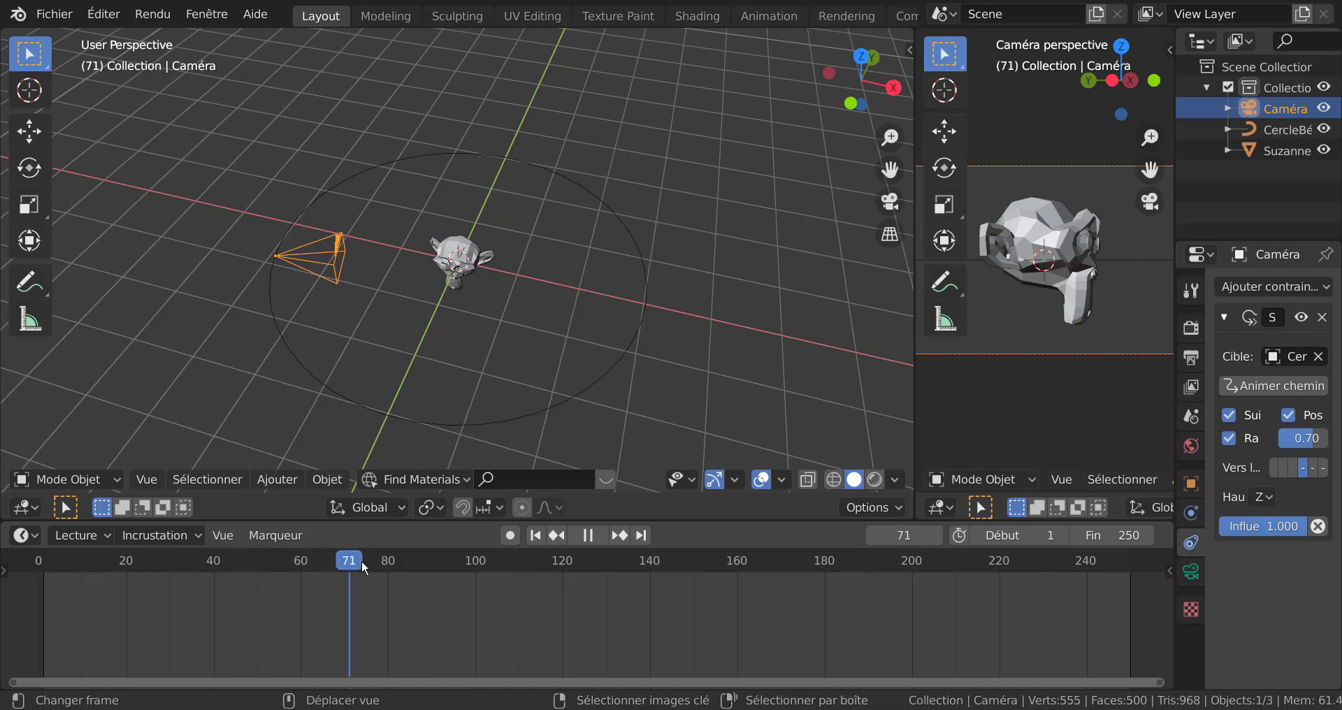
mouse_move(46, 572)
left_mouse_down()
mouse_move(28, 593)
mouse_move(43, 598)
left_mouse_up()
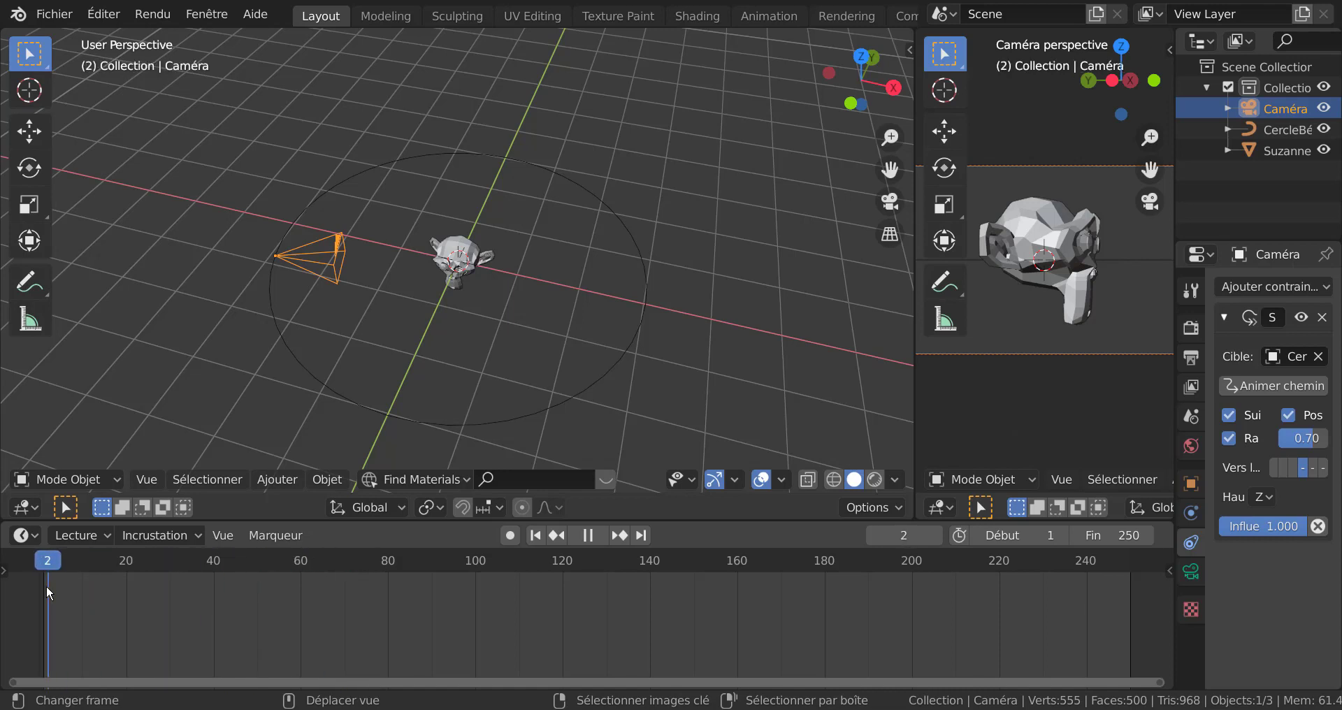
key("space")
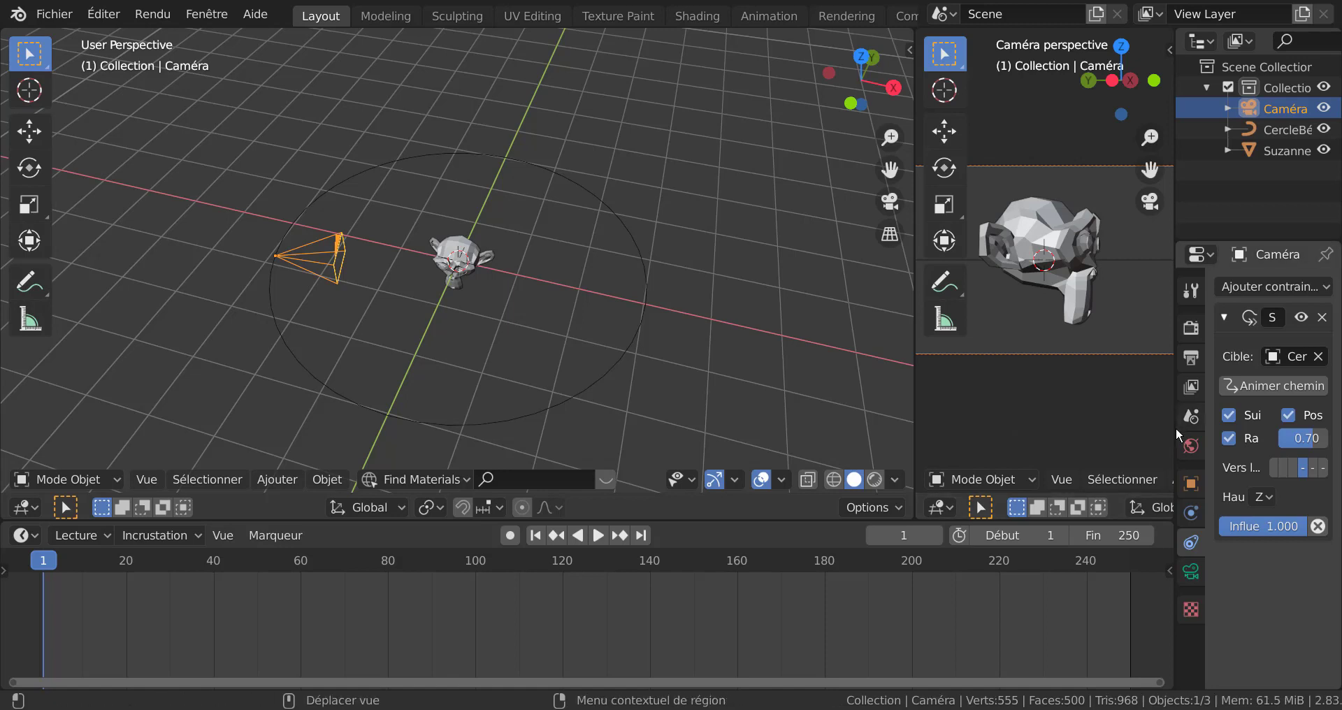
left_click_drag(1174, 430, 990, 472)
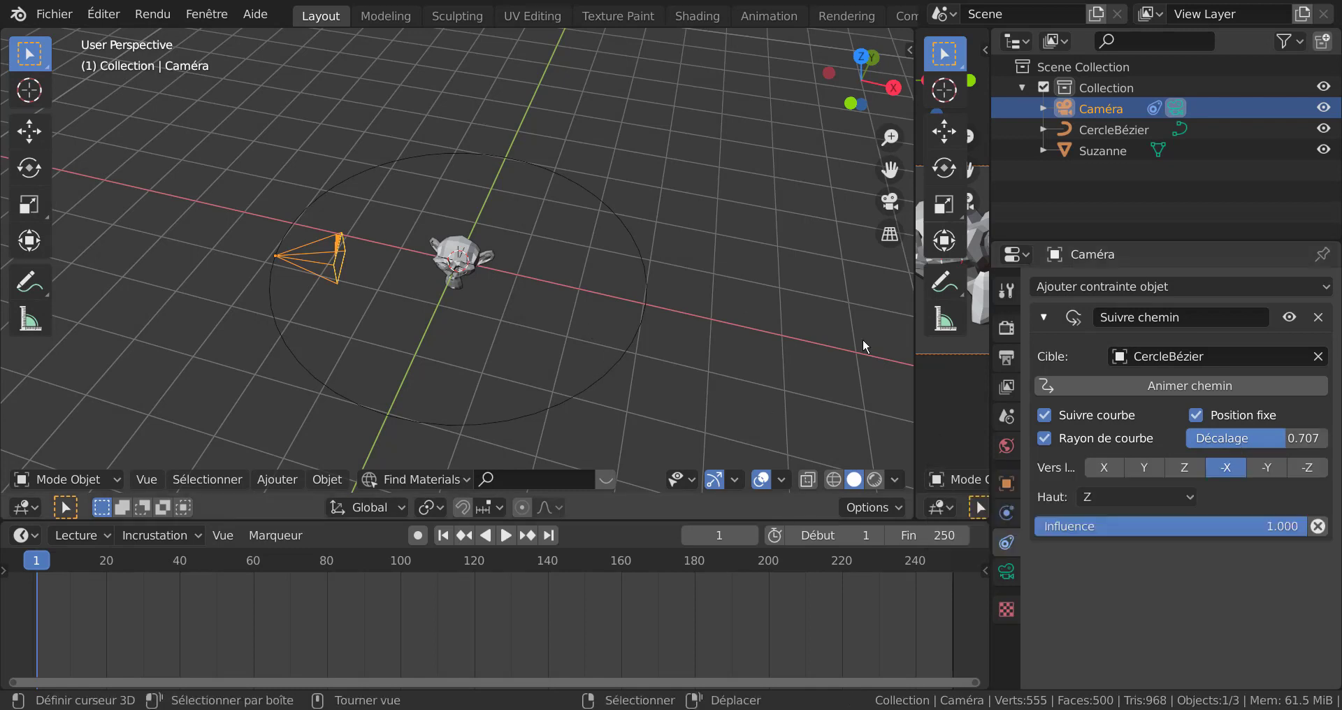
mouse_move(1255, 437)
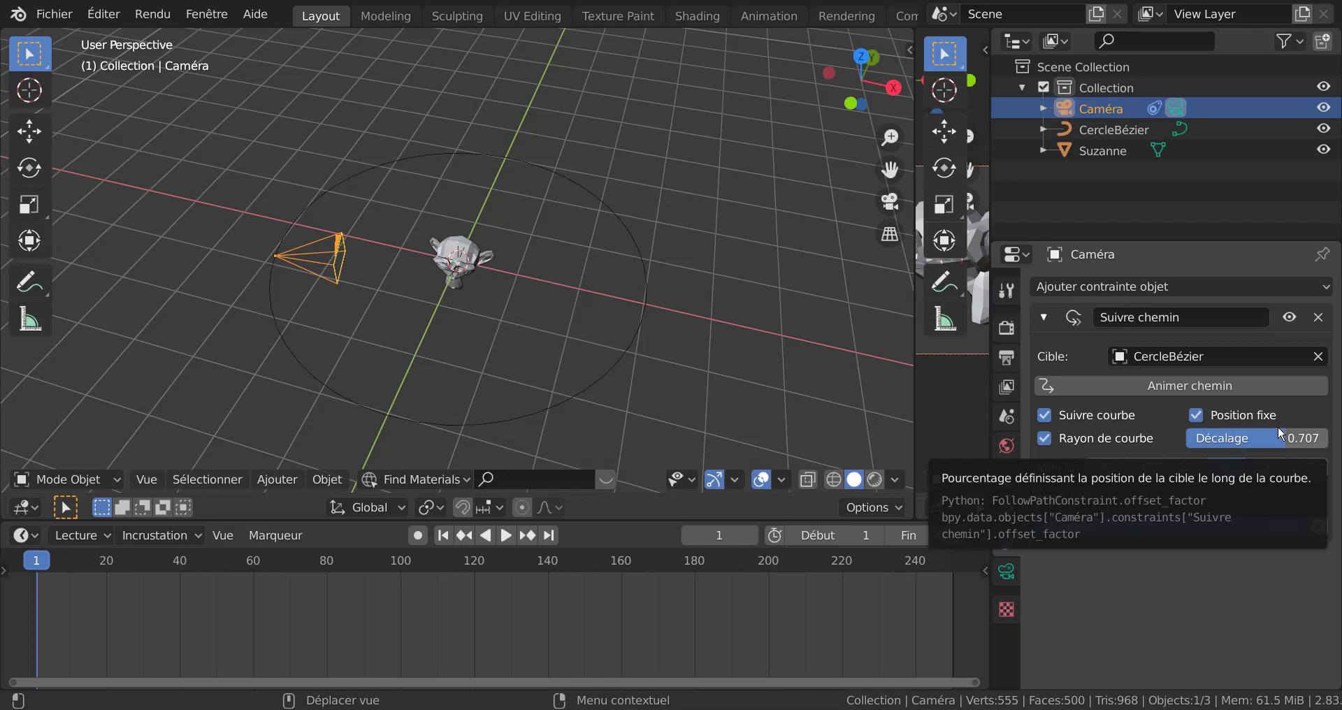
Step: Insert a keyframe on the camera's path offset of 0.707 at frame 1
right_click(1256, 442)
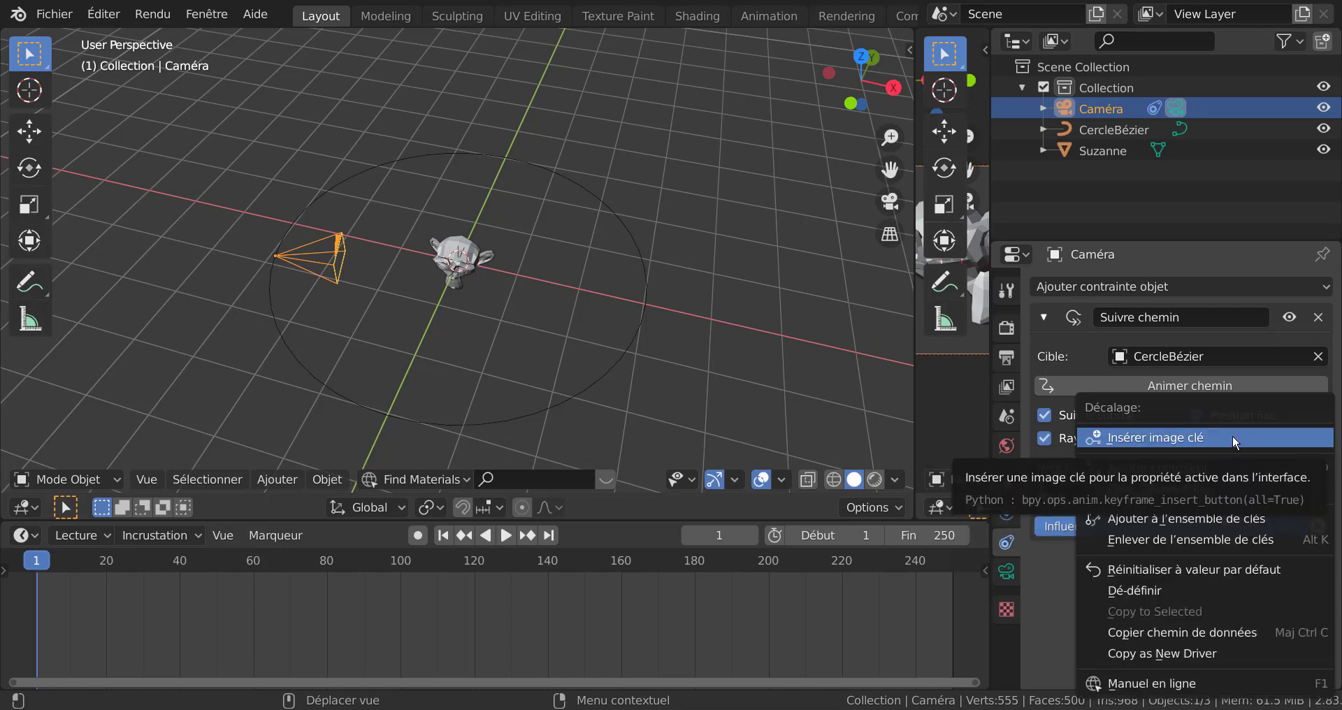
left_click(1236, 439)
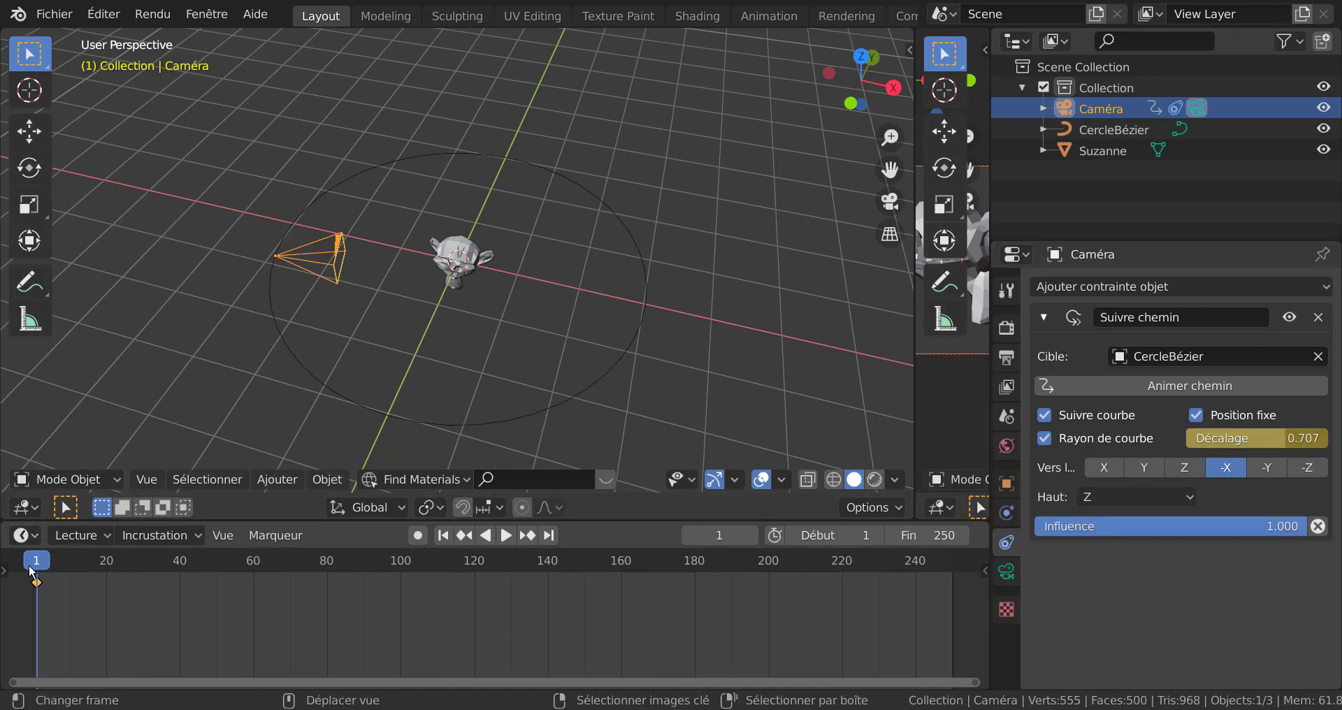
key("space")
Step: Key a changed offset at frame 100, preview it, then delete that frame-100 keyframe
mouse_move(141, 572)
left_mouse_down()
mouse_move(421, 601)
mouse_move(401, 610)
left_mouse_up()
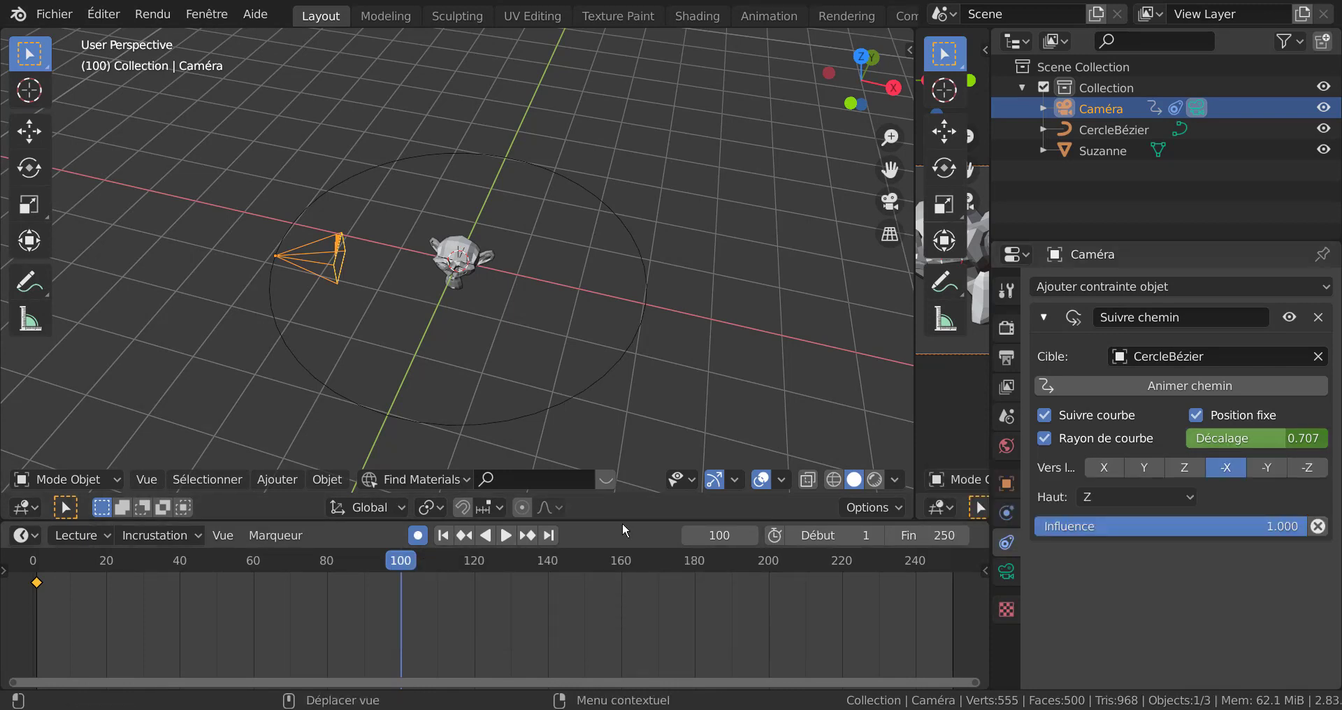
mouse_move(1225, 438)
left_mouse_down()
mouse_move(1257, 438)
mouse_move(1181, 438)
left_mouse_up()
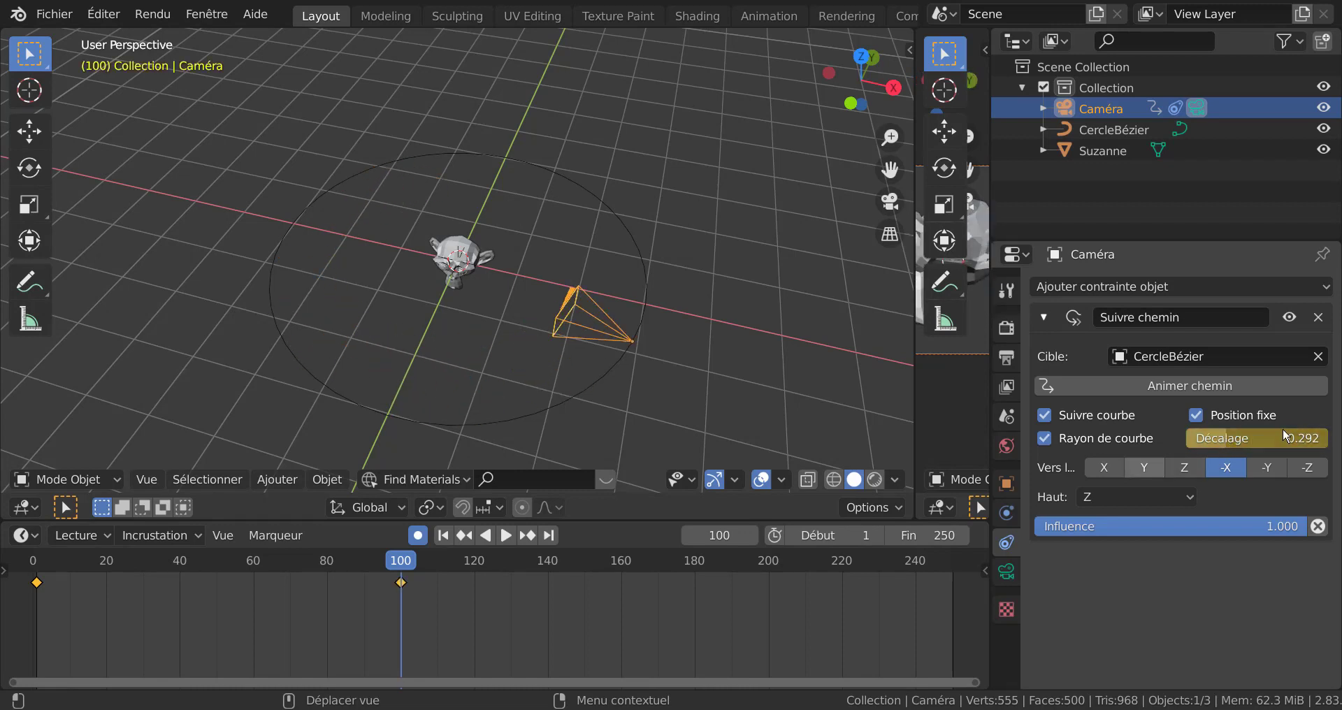
key("i")
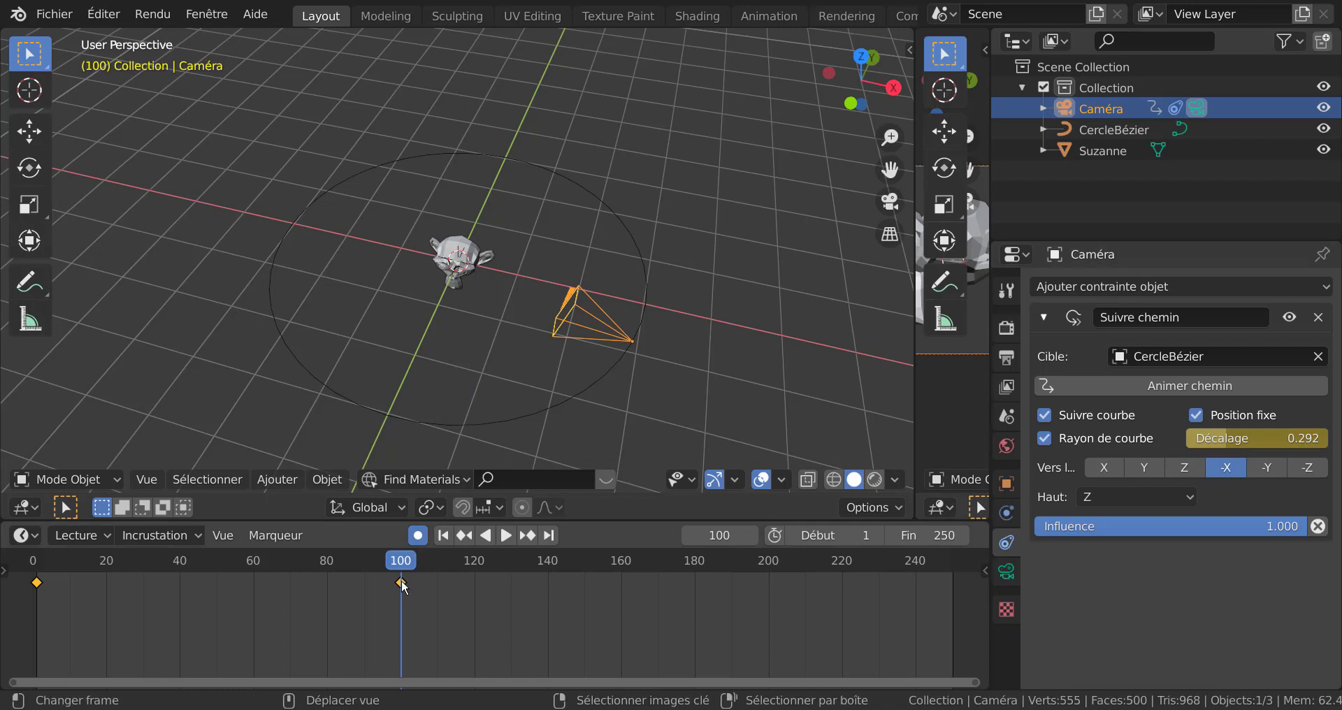
key("space")
mouse_move(401, 562)
left_mouse_down()
mouse_move(383, 588)
mouse_move(401, 588)
left_mouse_up()
key("space")
key("x")
left_click(489, 631)
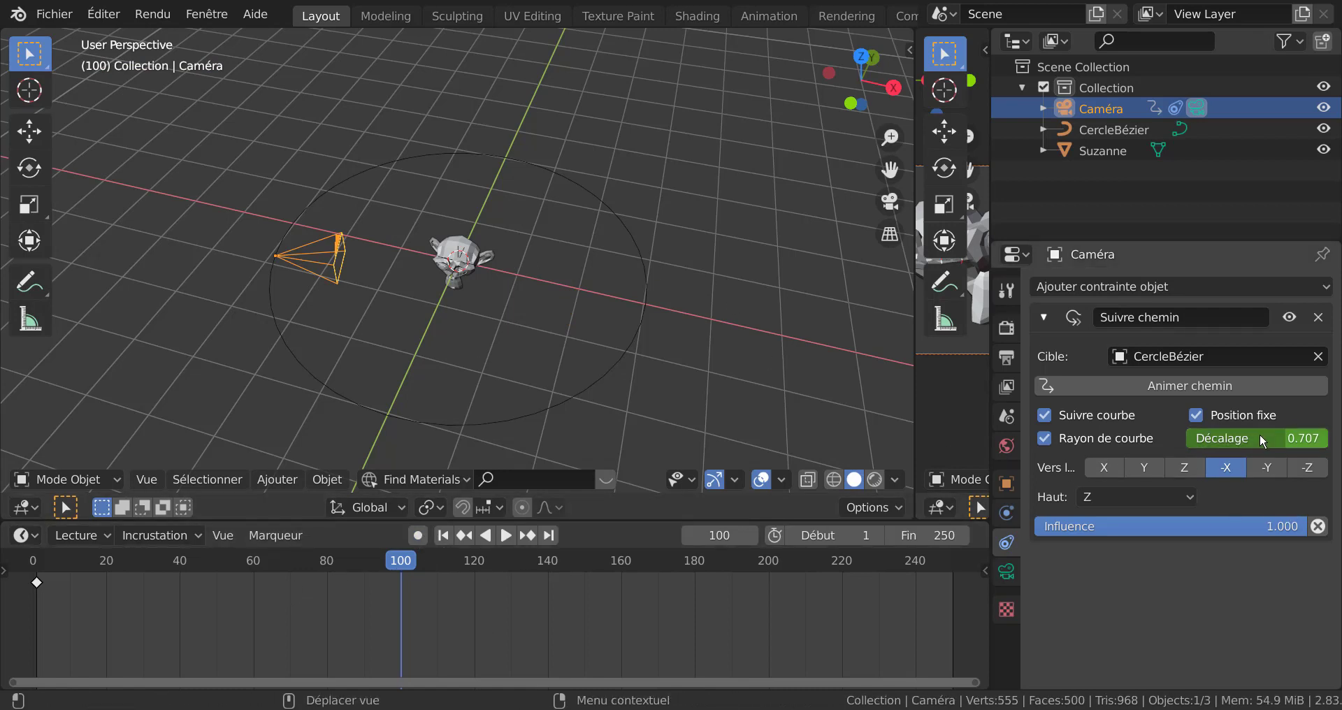
right_click(1240, 438)
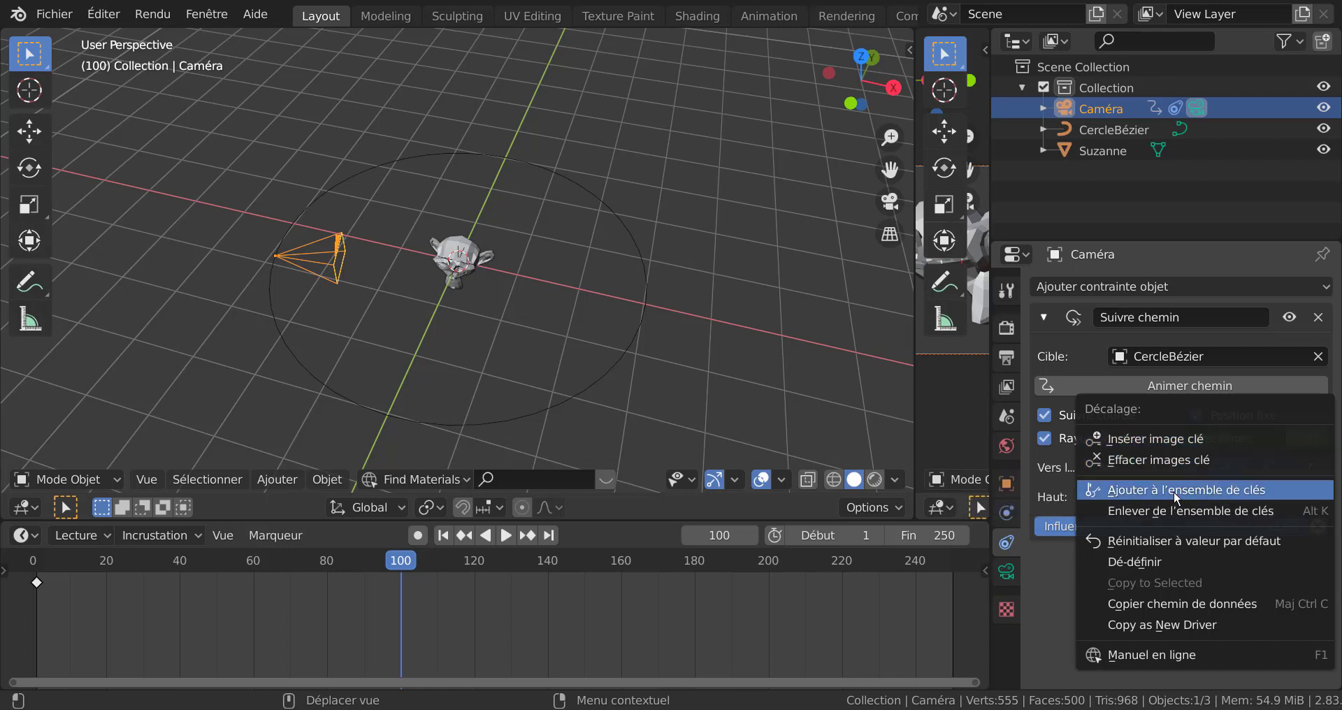
left_click(1187, 439)
key("space")
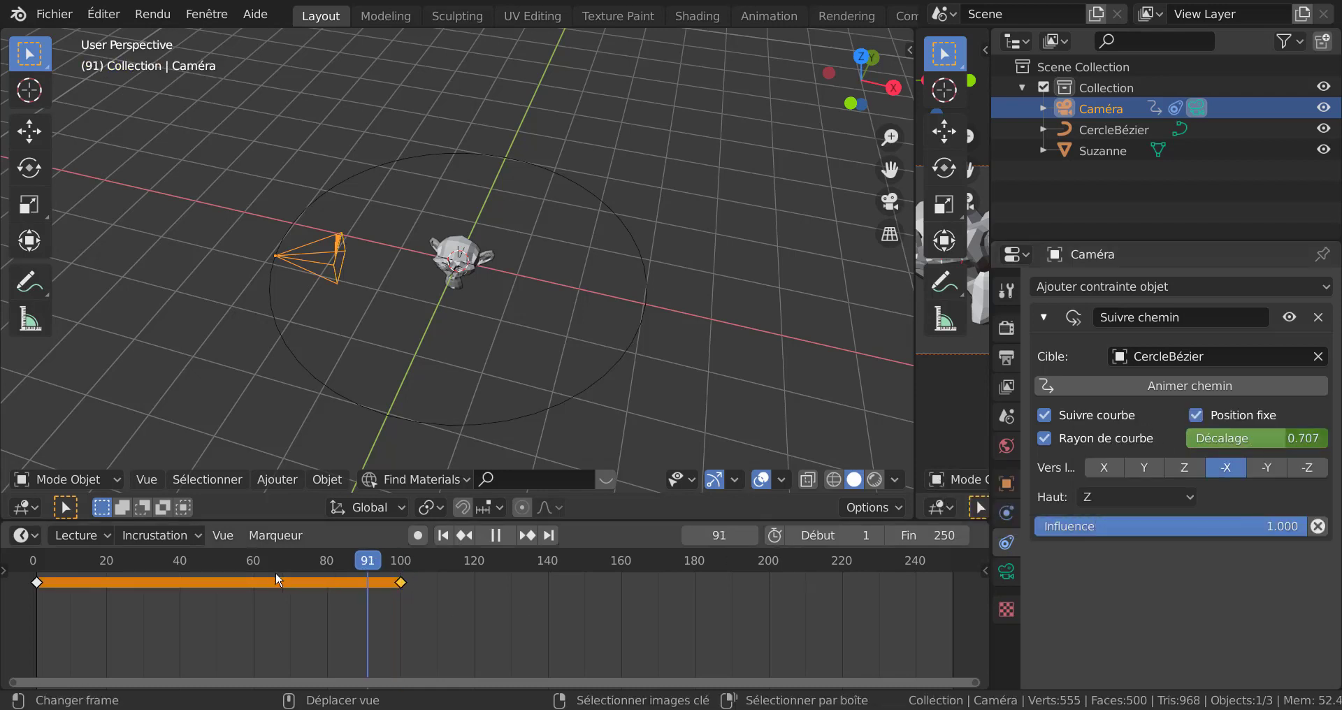
left_click_drag(276, 572, 53, 578)
left_click_drag(423, 587, 413, 591)
key("space")
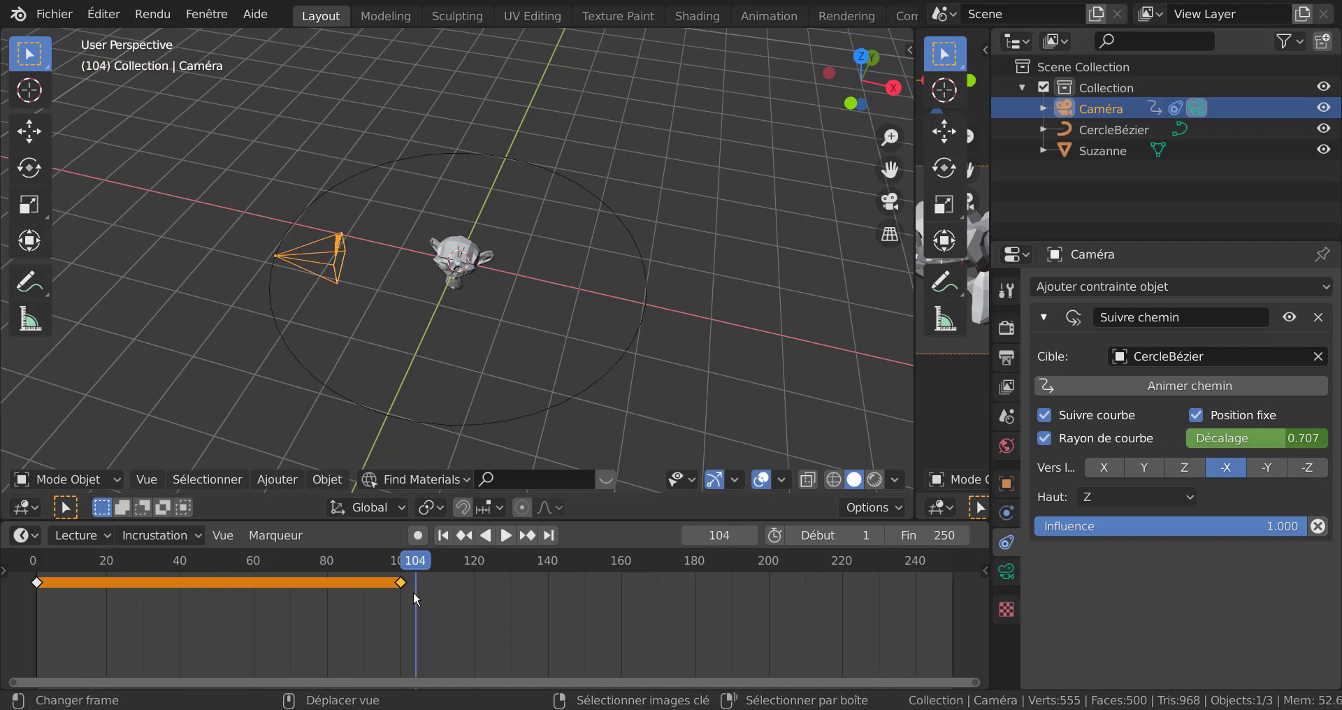
key("x")
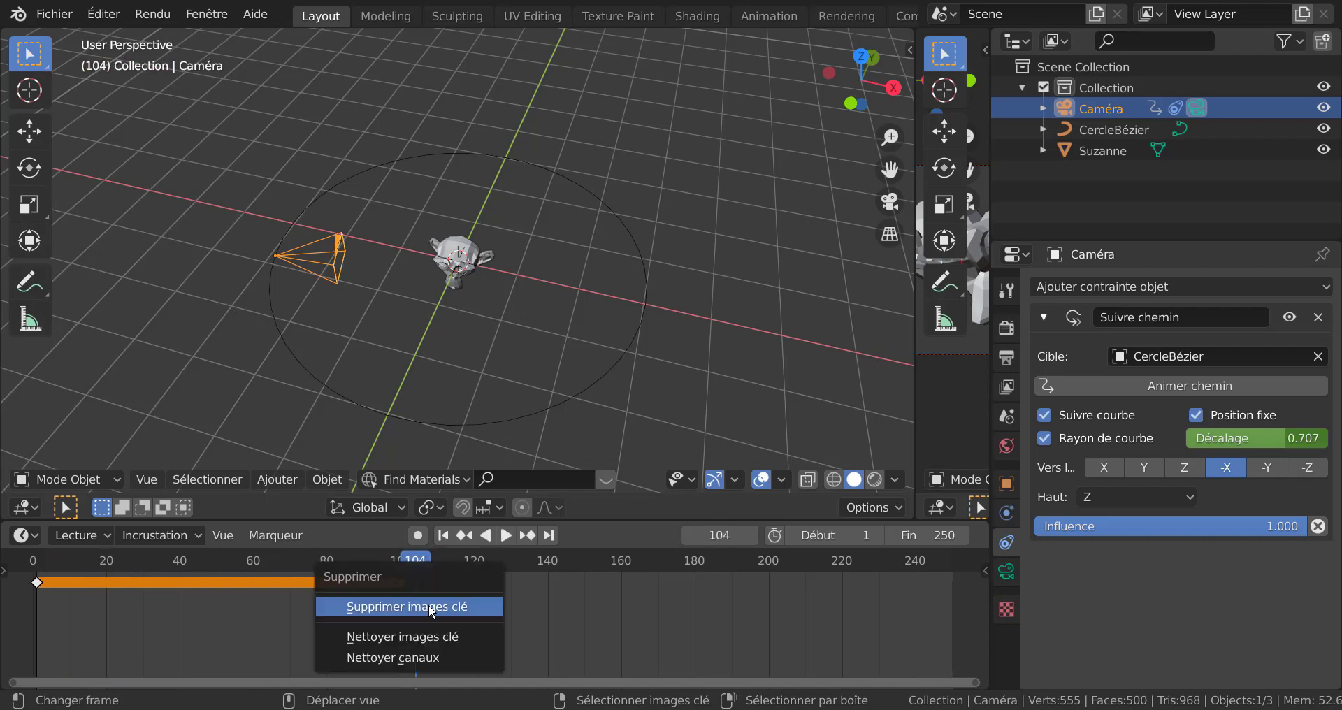
left_click(429, 602)
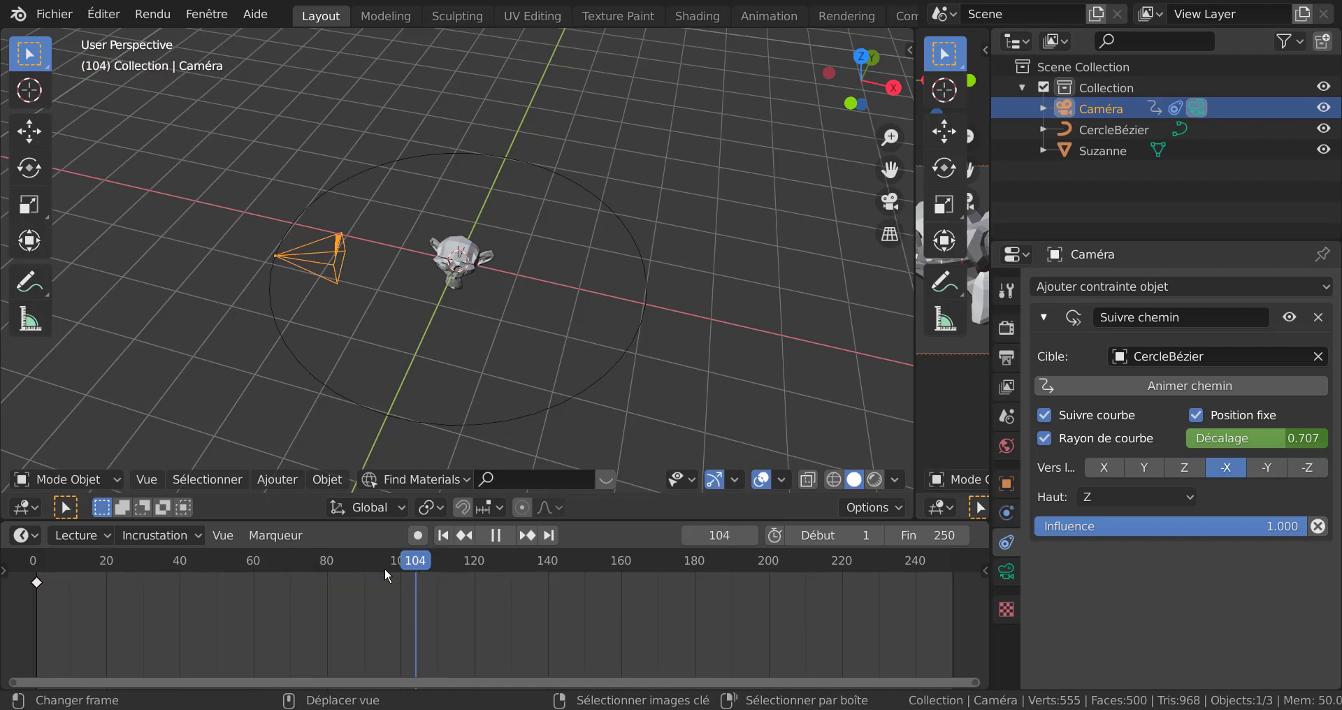
mouse_move(384, 575)
left_mouse_down()
mouse_move(123, 605)
mouse_move(35, 661)
mouse_move(400, 663)
left_mouse_up()
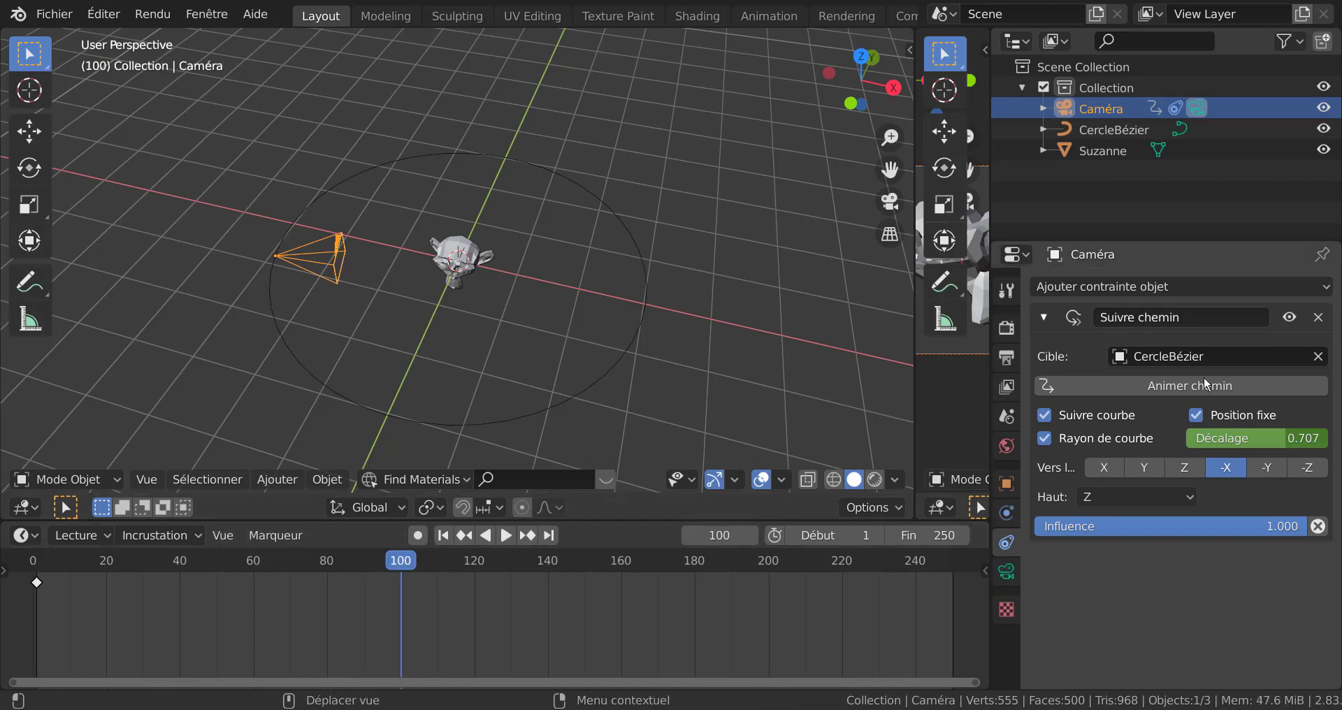
Step: Set the path offset to 0.287 at frame 100 and keyframe it
mouse_move(1252, 442)
left_mouse_down()
mouse_move(1328, 438)
mouse_move(1041, 438)
left_mouse_up()
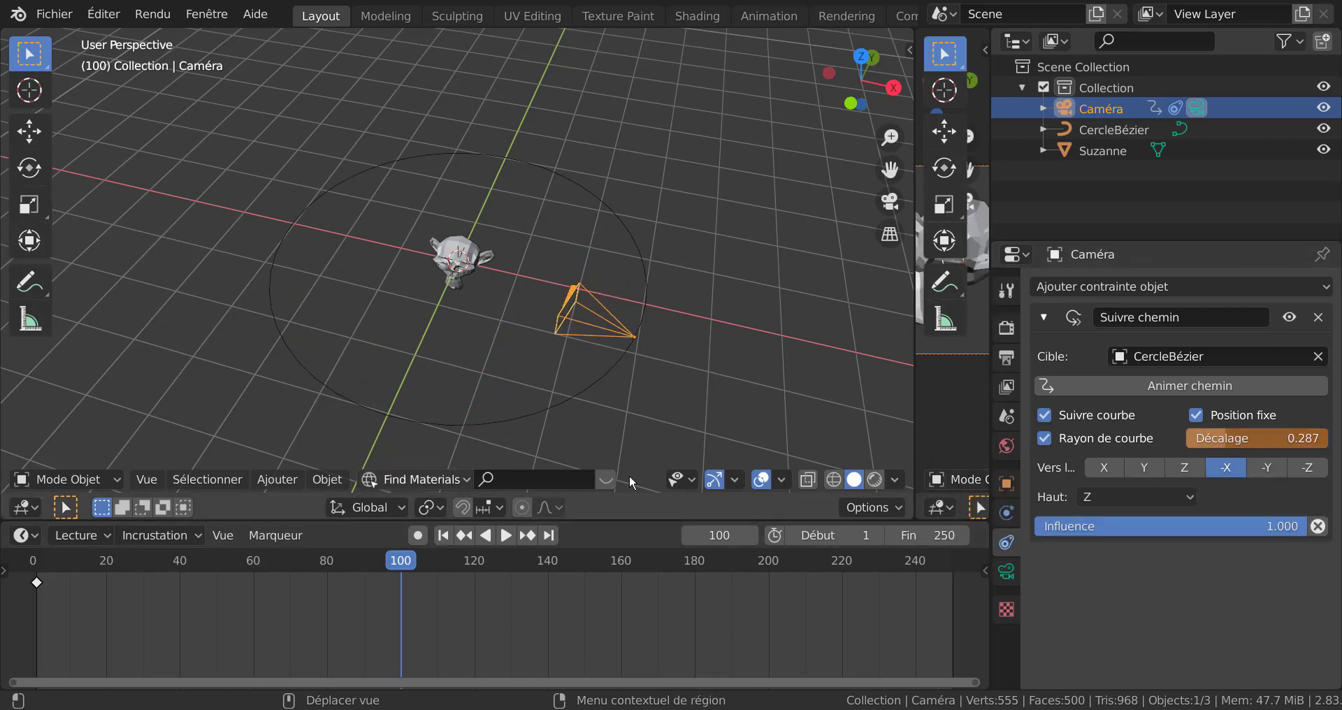
right_click(1225, 437)
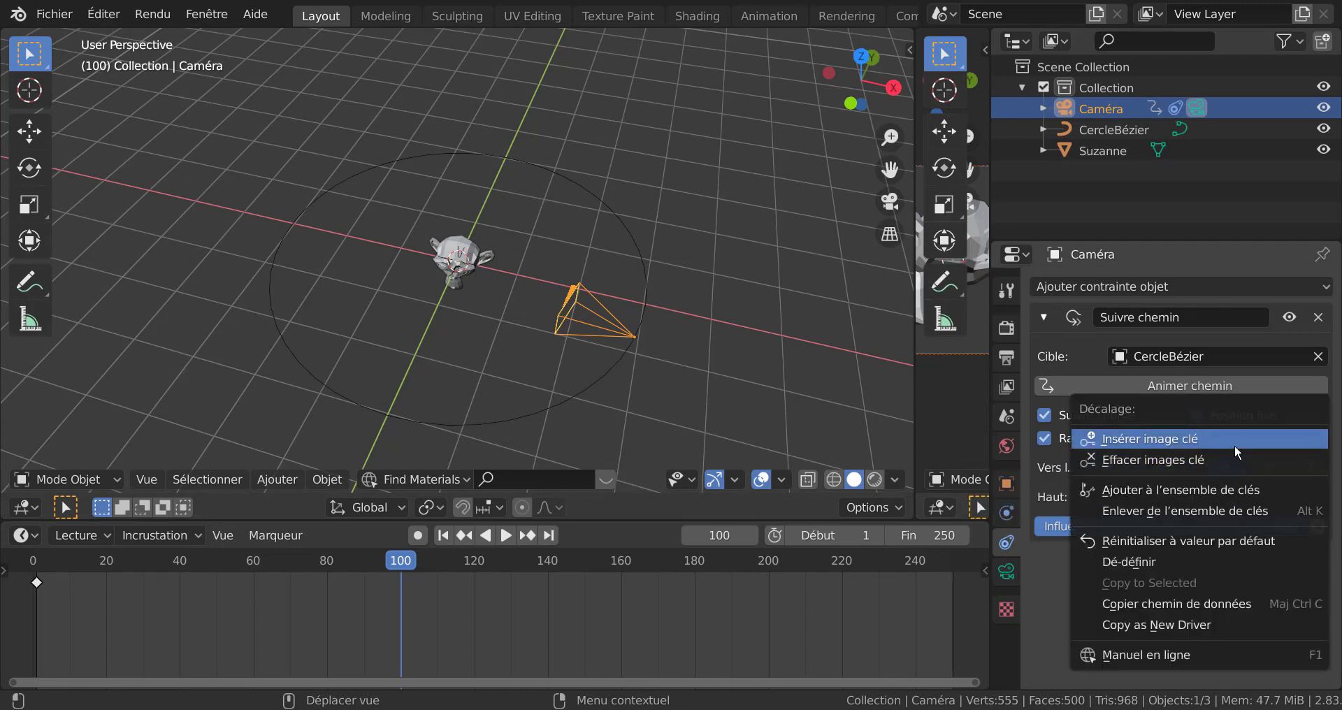
left_click(1235, 439)
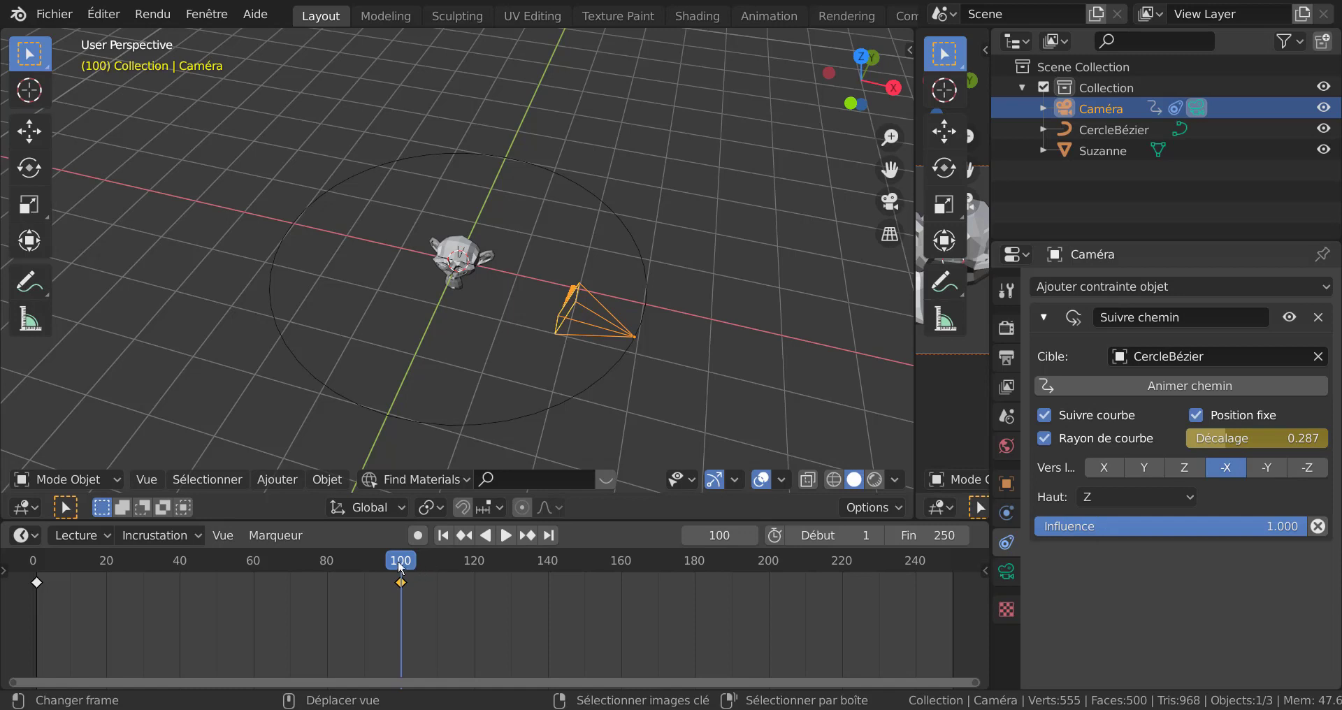
Step: Preview the orbit from the start, stopping back at frame 1
mouse_move(399, 562)
left_mouse_down()
mouse_move(61, 577)
mouse_move(71, 605)
mouse_move(401, 606)
mouse_move(44, 618)
left_mouse_up()
key("space")
key("space")
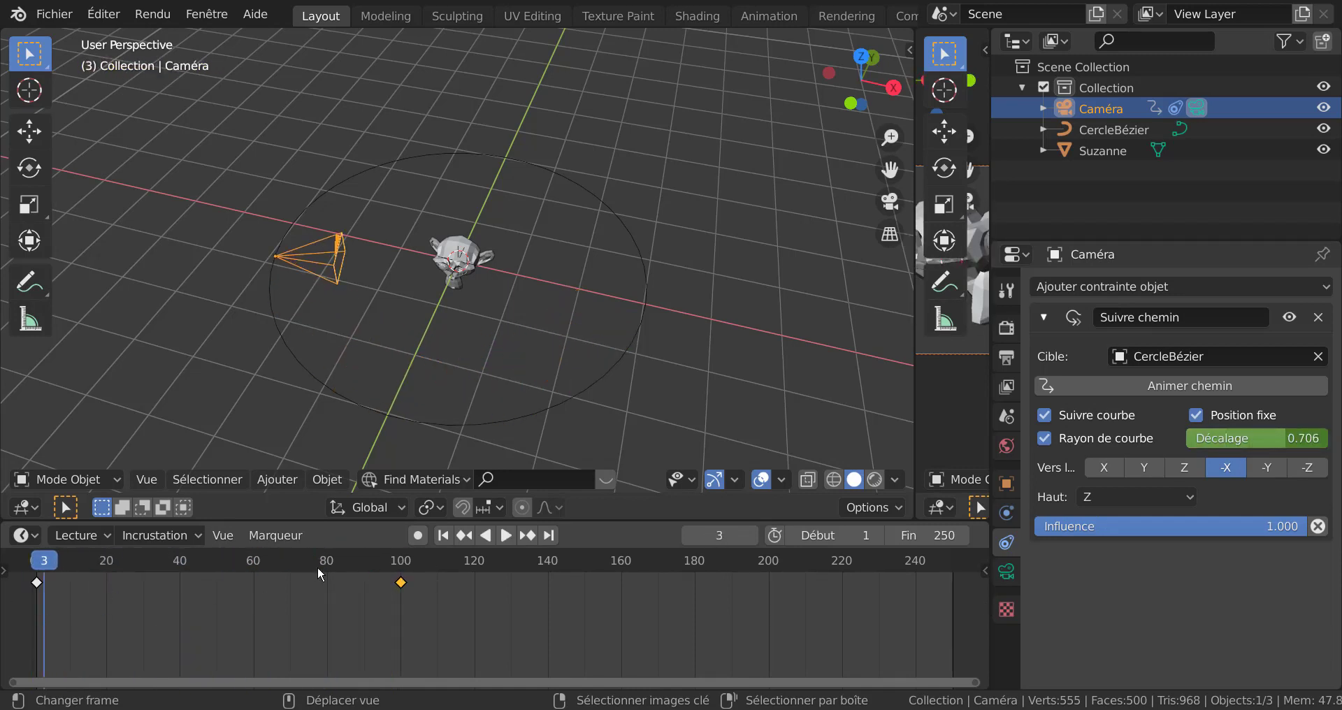
left_click(506, 535)
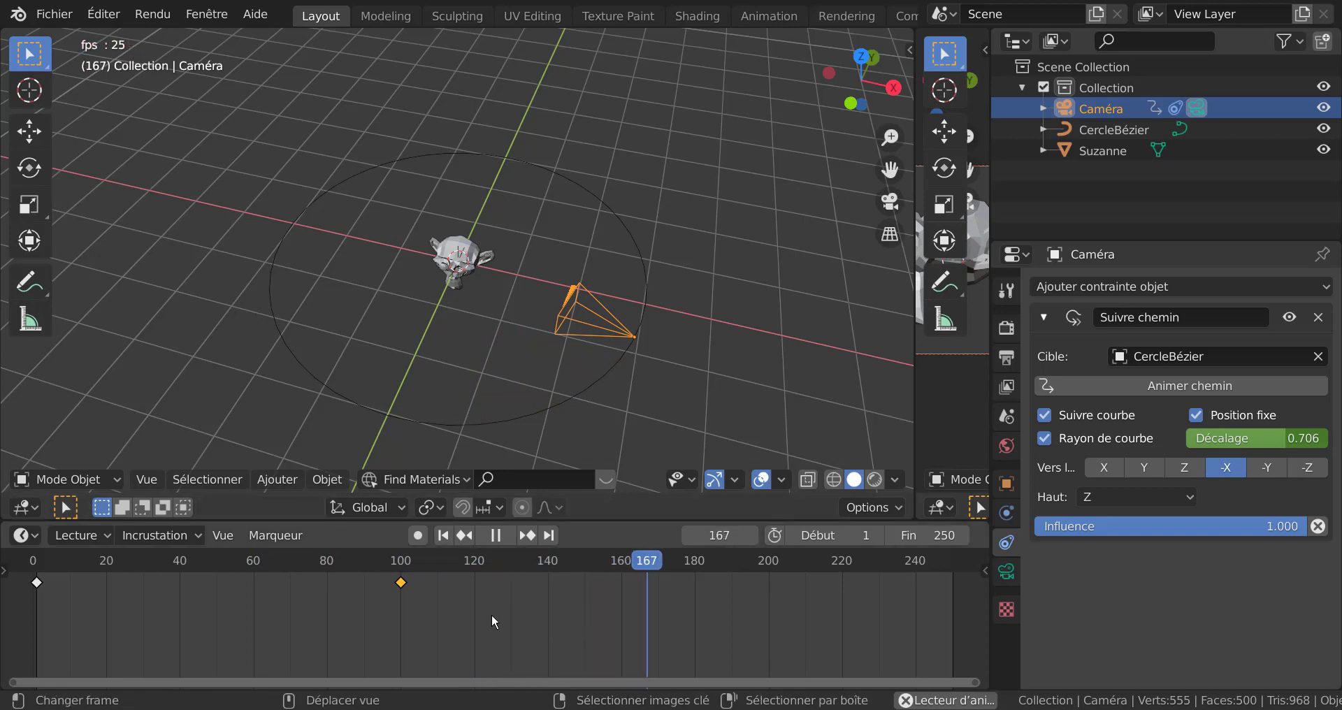
mouse_move(719, 566)
left_mouse_down()
mouse_move(61, 587)
mouse_move(35, 650)
left_mouse_up()
key("space")
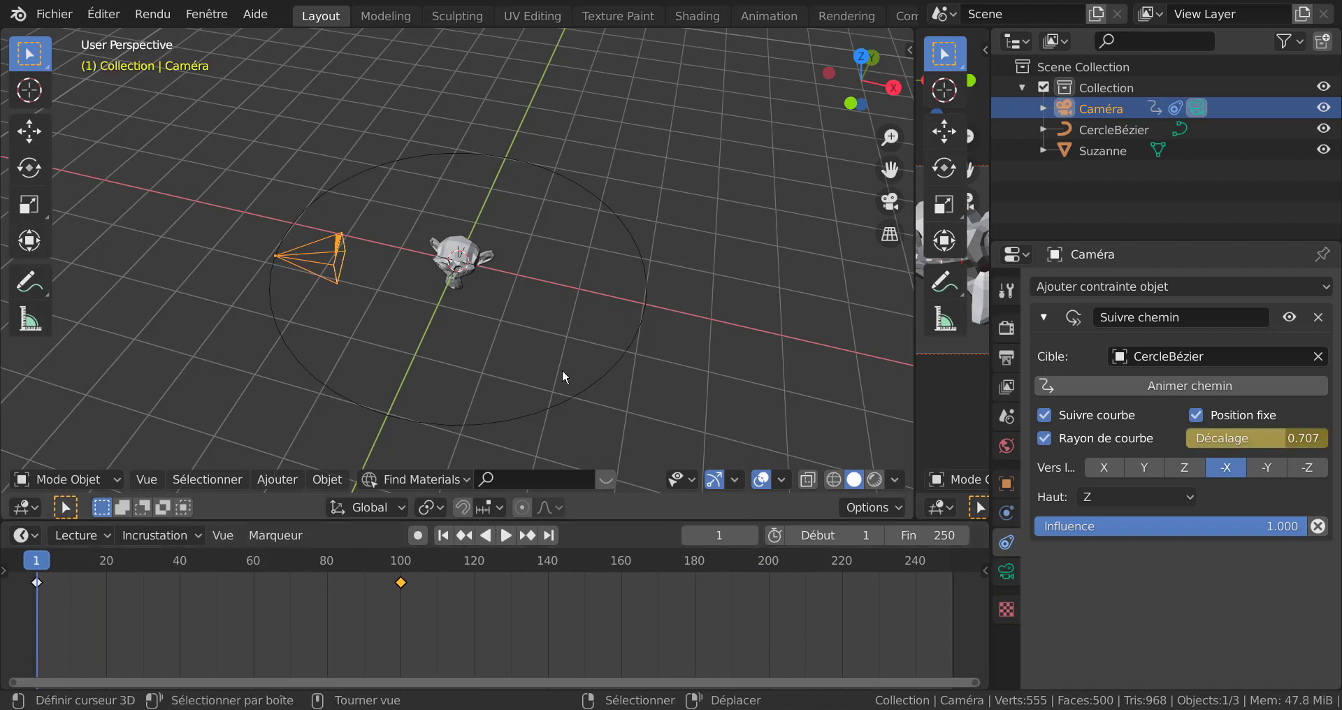
Step: Select CercleBézier and set its Path Animation frames to 794
left_click(614, 359)
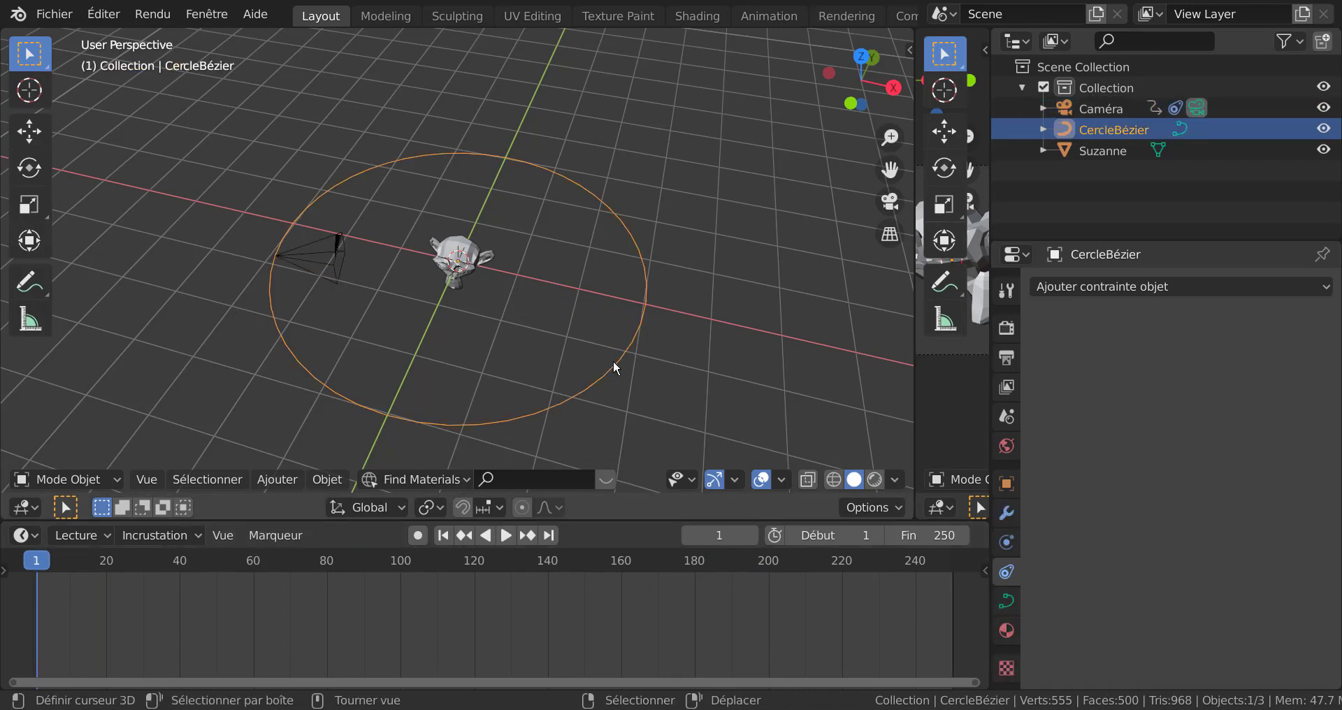
left_click(1007, 603)
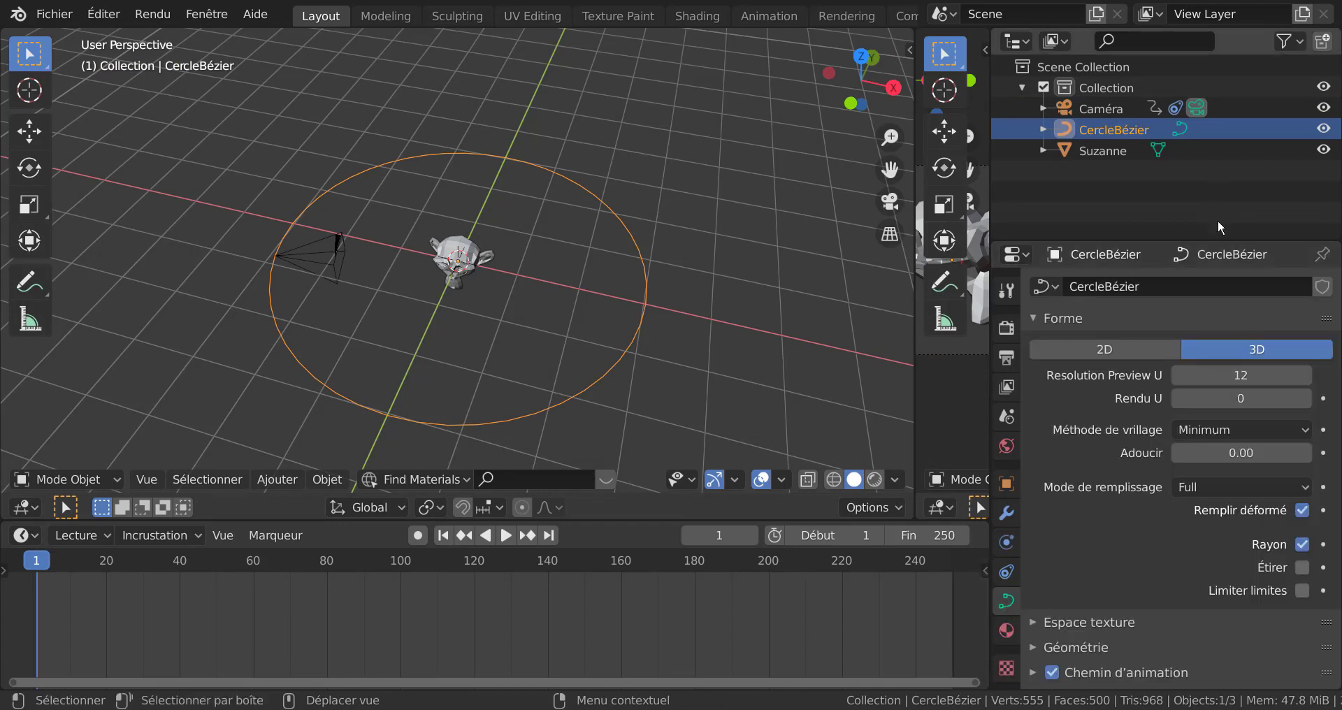
left_click_drag(1211, 239, 1212, 114)
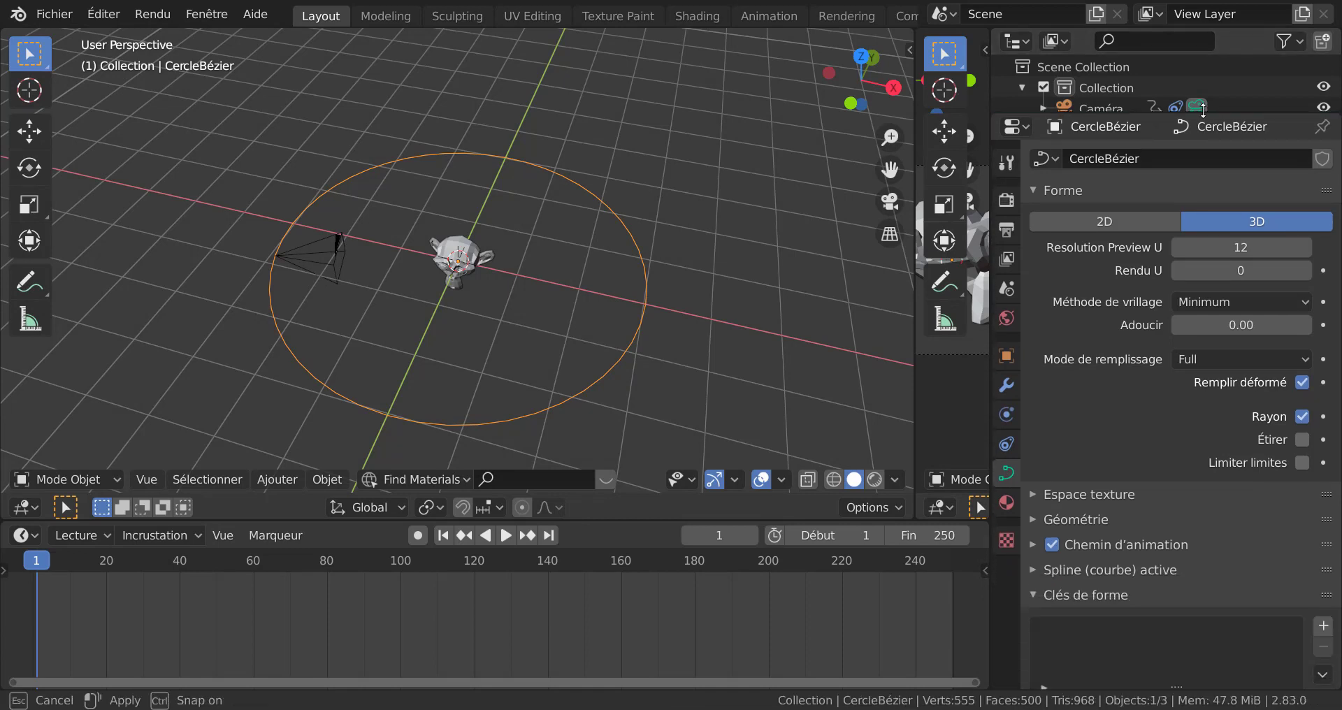
left_click(1033, 544)
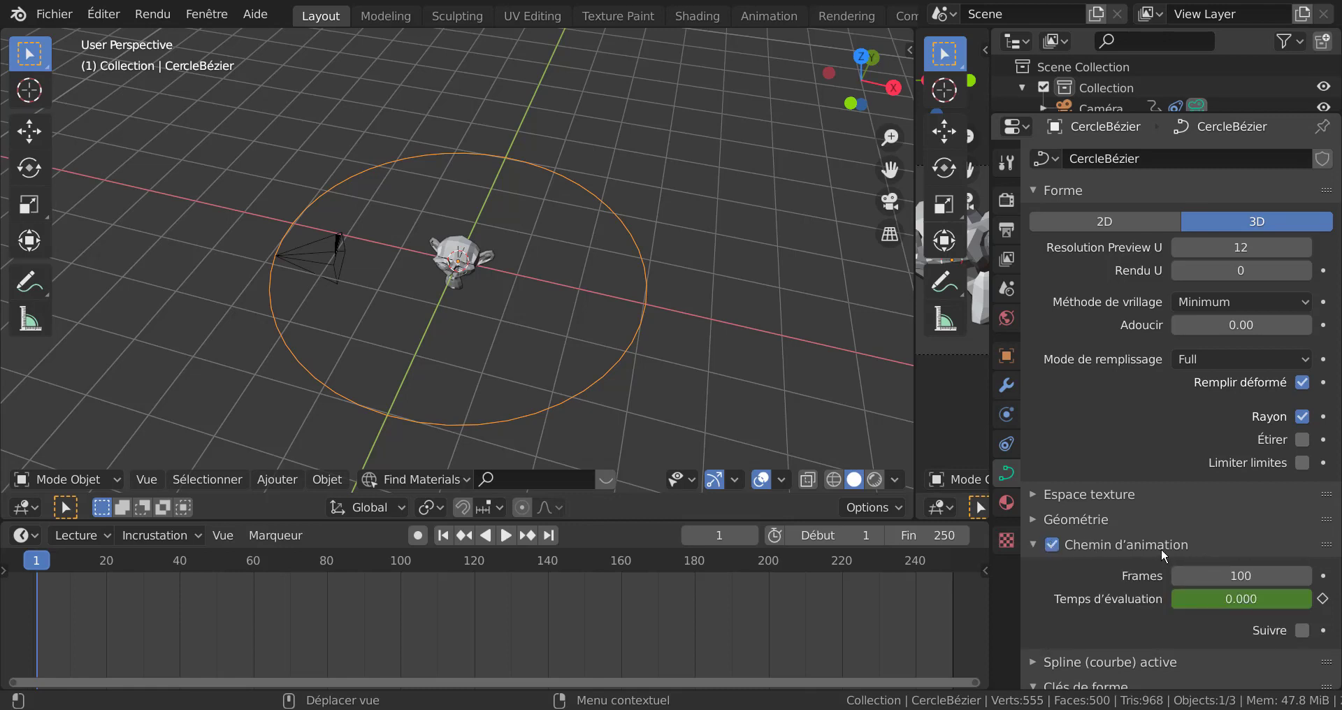
scroll(1129, 525, "down", 4)
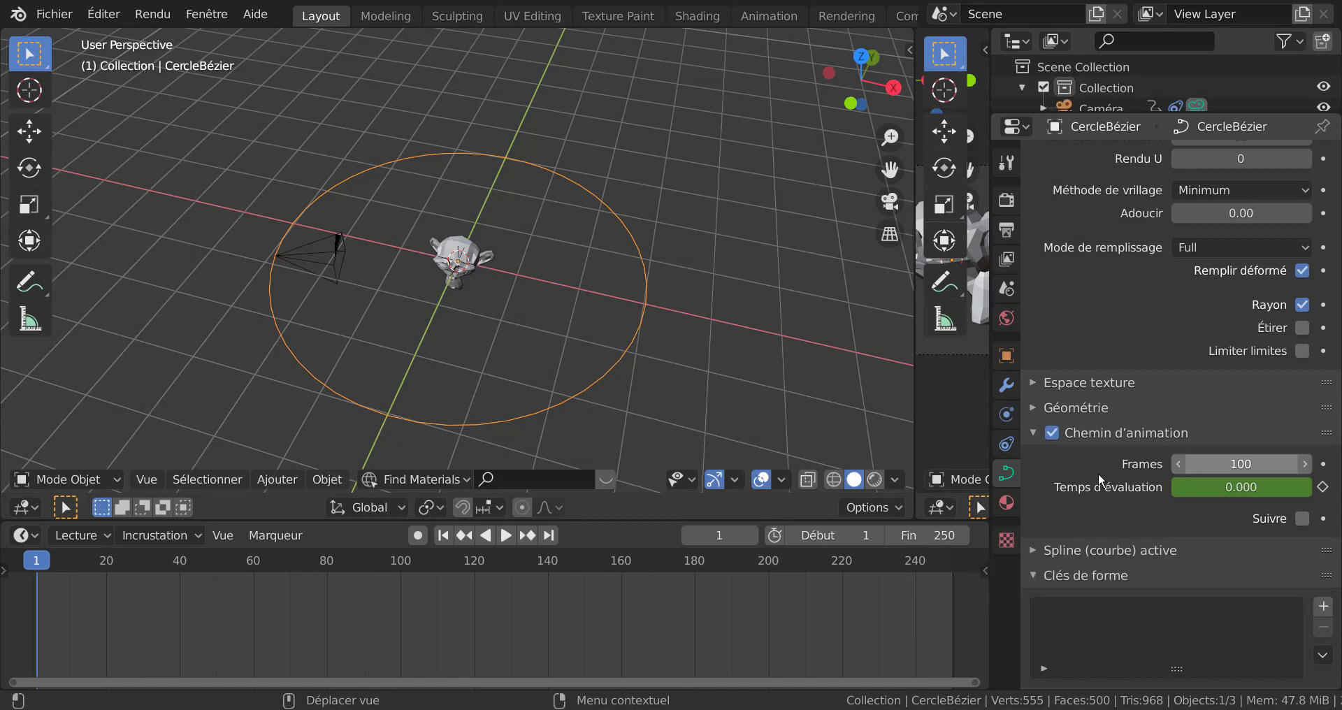
scroll(1116, 477, "up", 1)
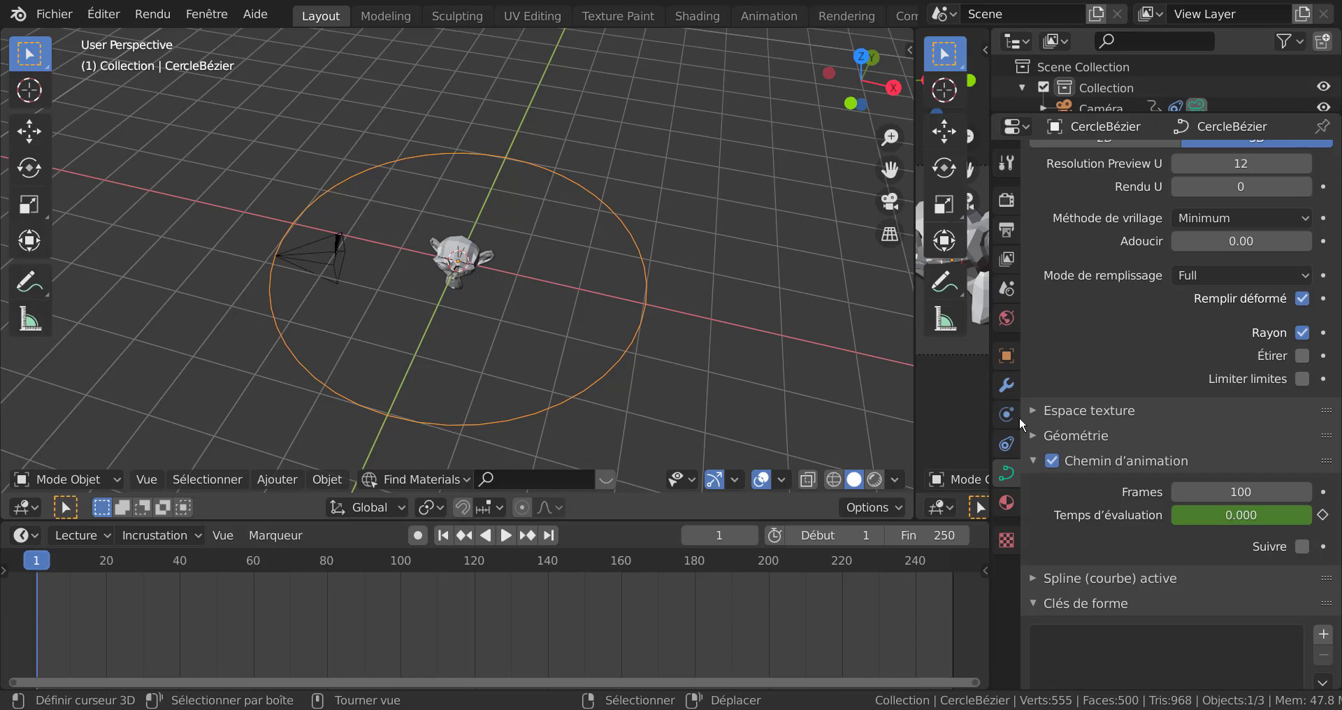
left_click_drag(1216, 494, 1251, 492)
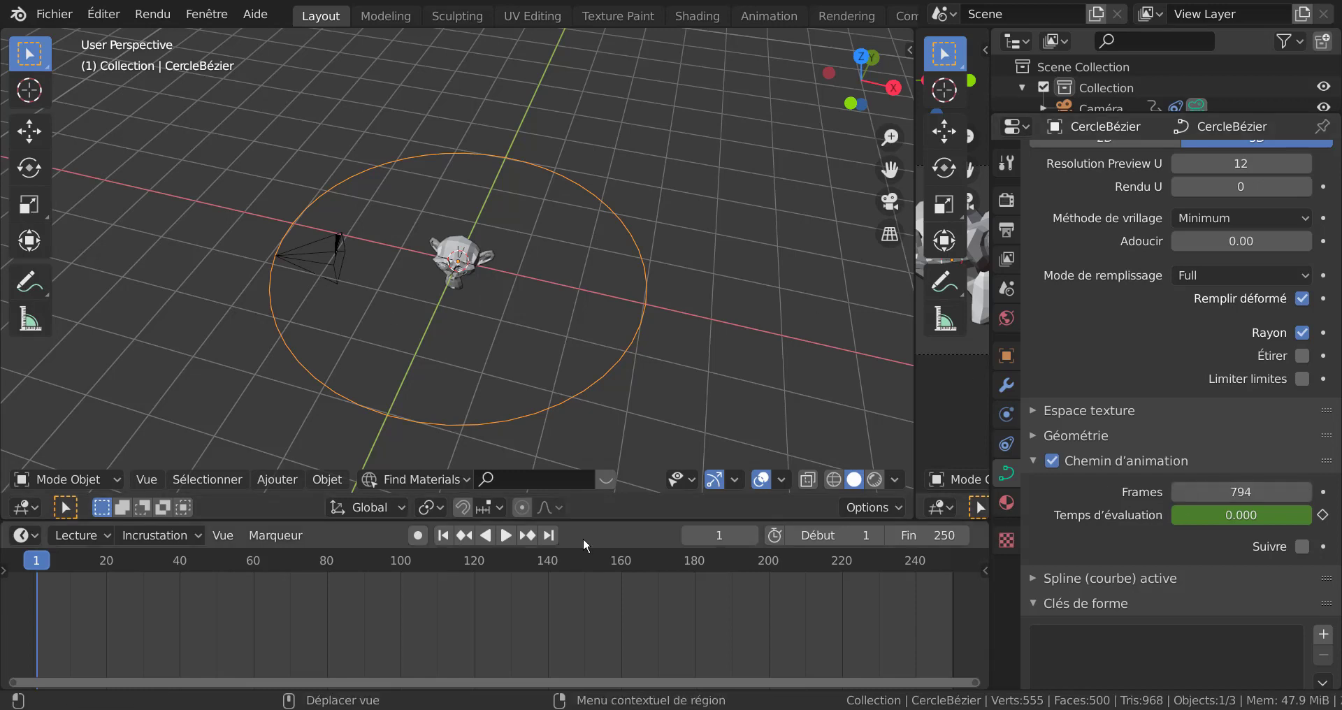
Step: Play the orbit forward, then in reverse, stop, rewind to the first frame and play again
left_click(493, 535)
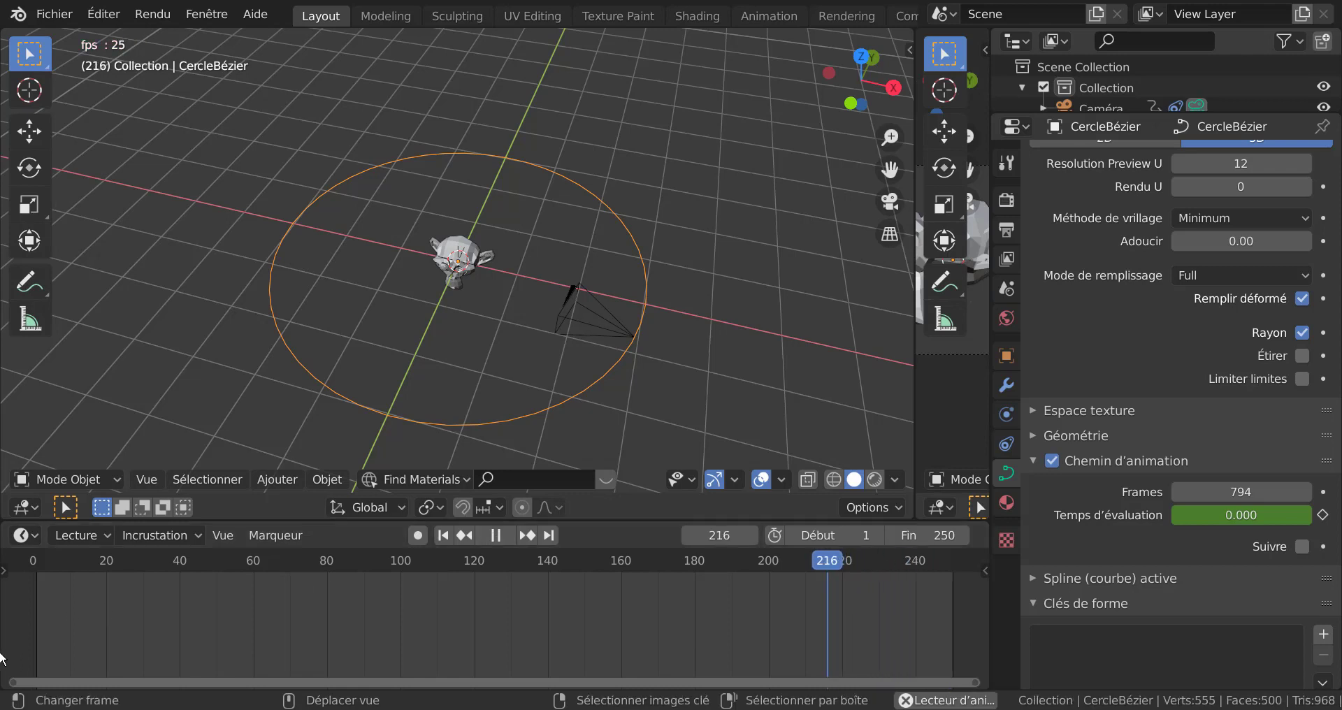
left_click(447, 535)
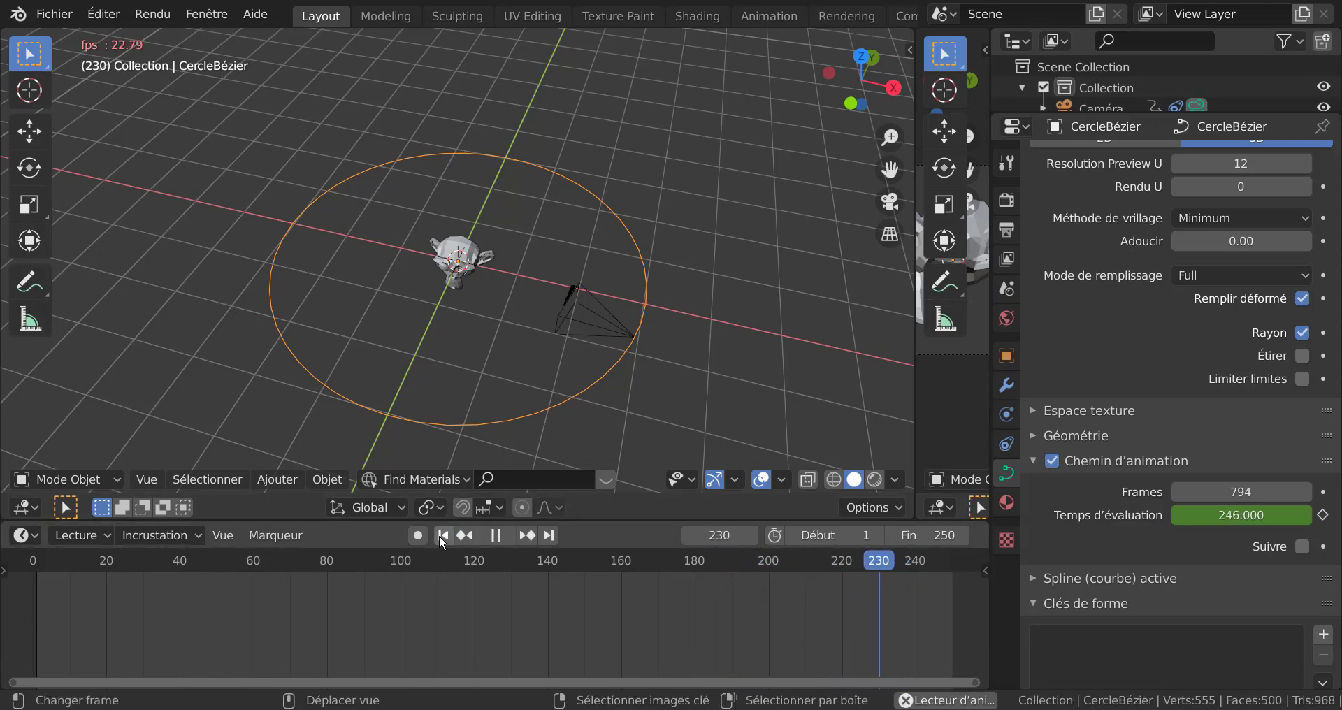
scroll(739, 428, "down", 4)
scroll(678, 598, "down", 2)
scroll(678, 598, "down", 2)
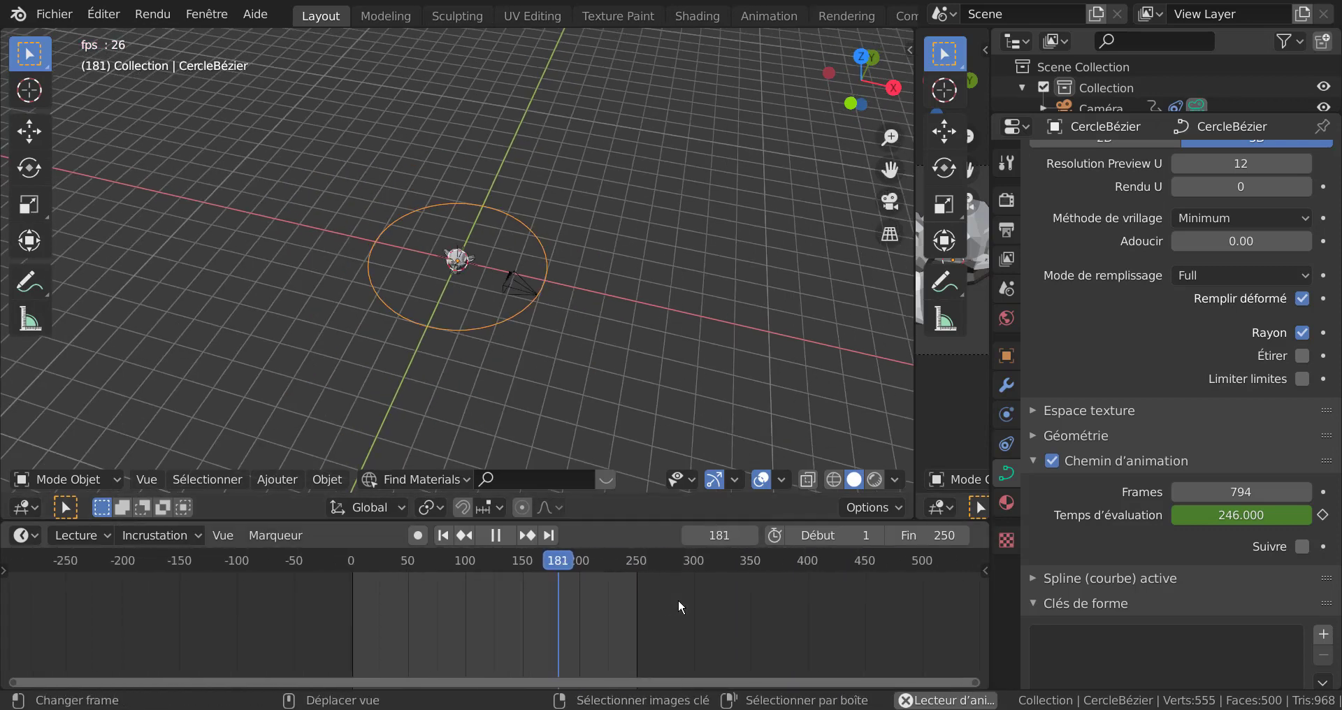
scroll(675, 598, "down", 1)
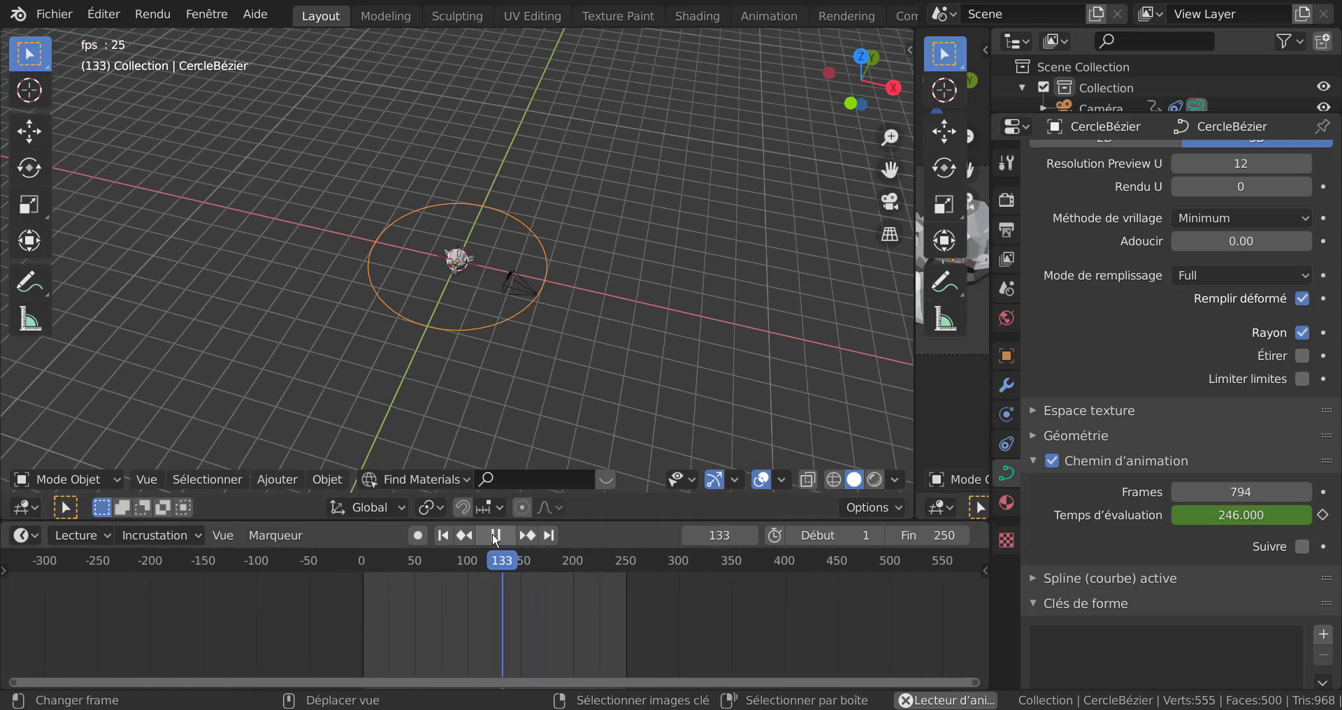
key("space")
left_click(443, 543)
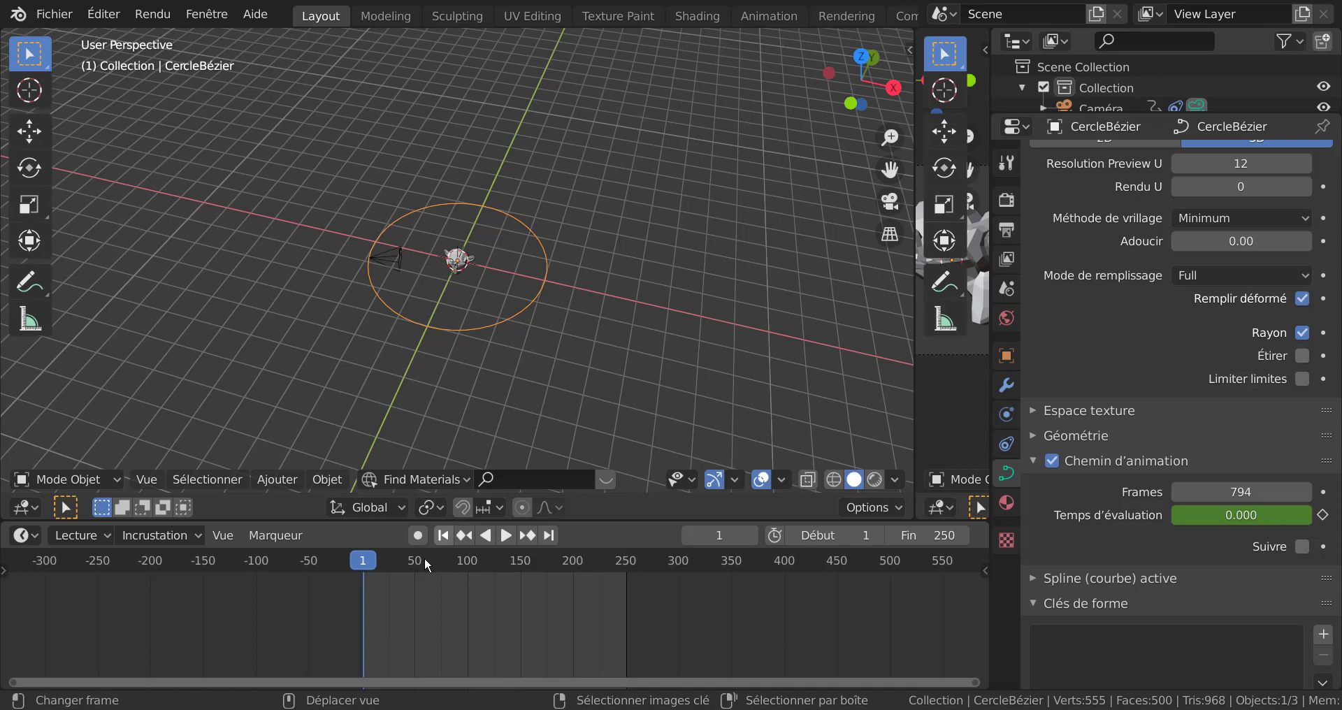
left_click(505, 535)
scroll(506, 447, "up", 4)
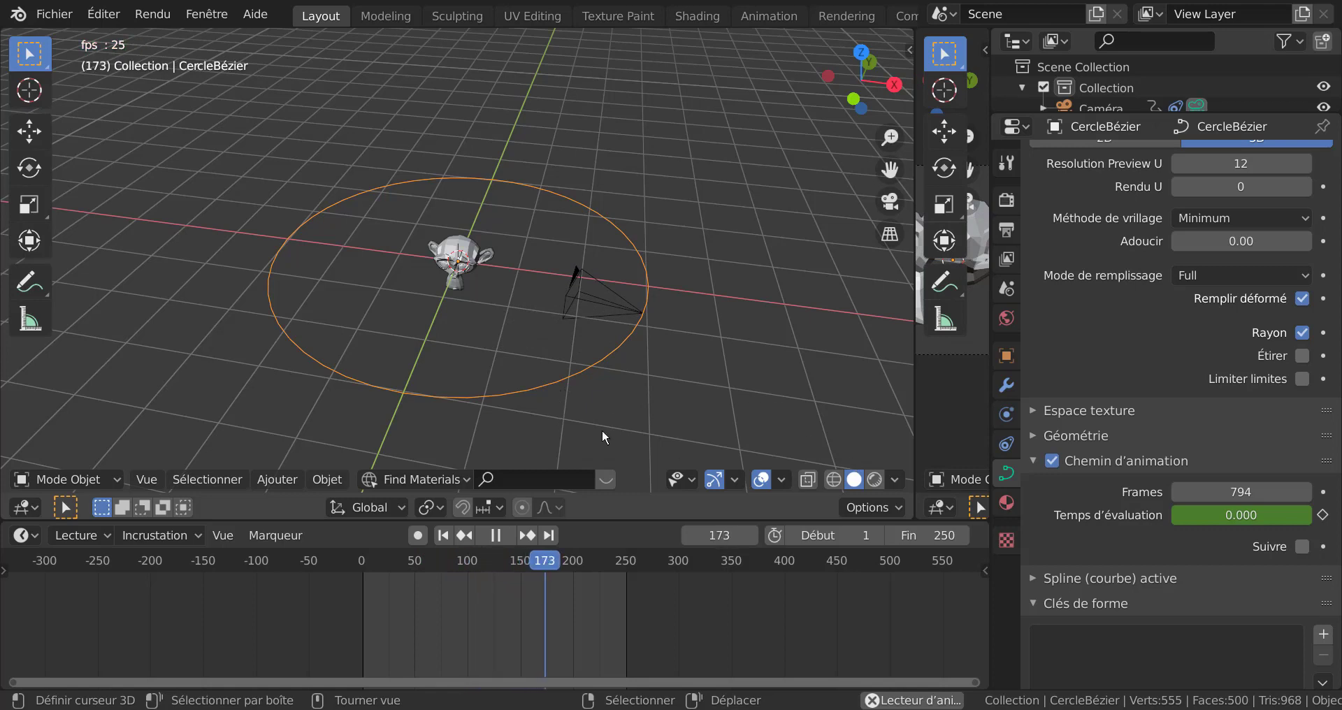
Step: Select the camera and move its keyframes in the timeline, placing one at frame 250
left_click(615, 302)
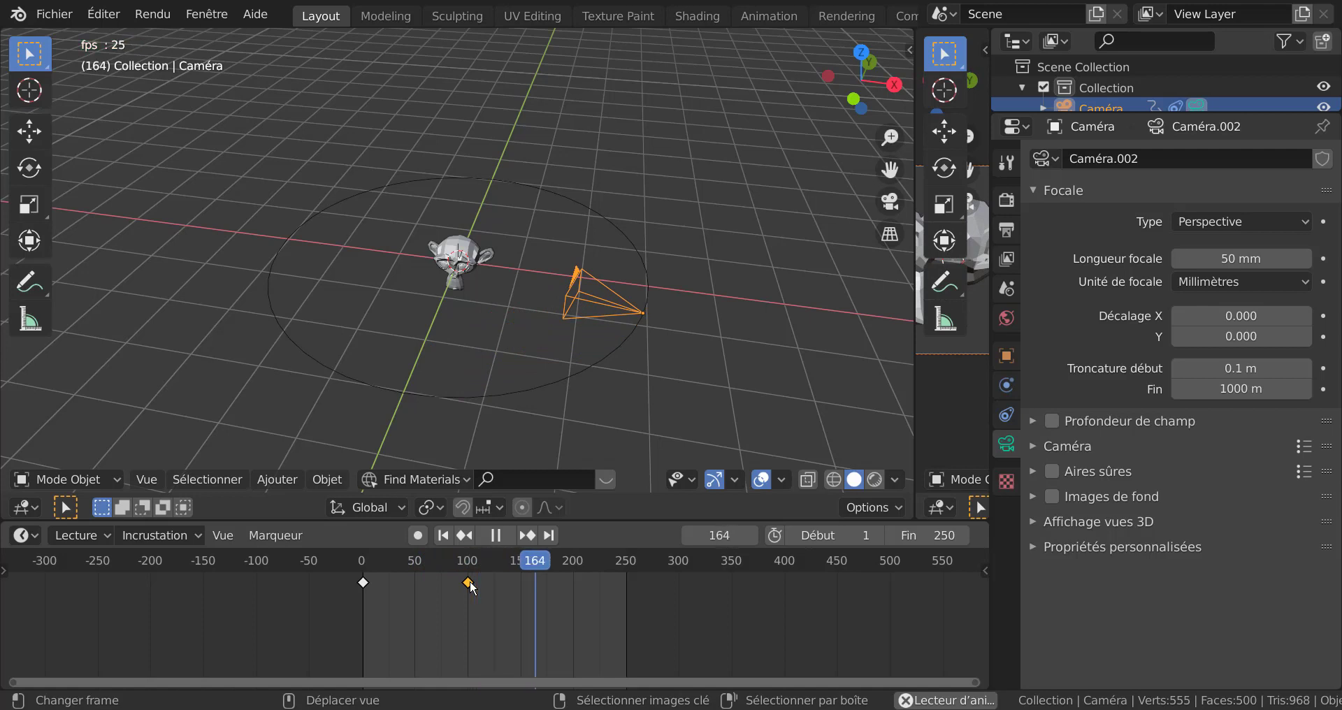
key("g")
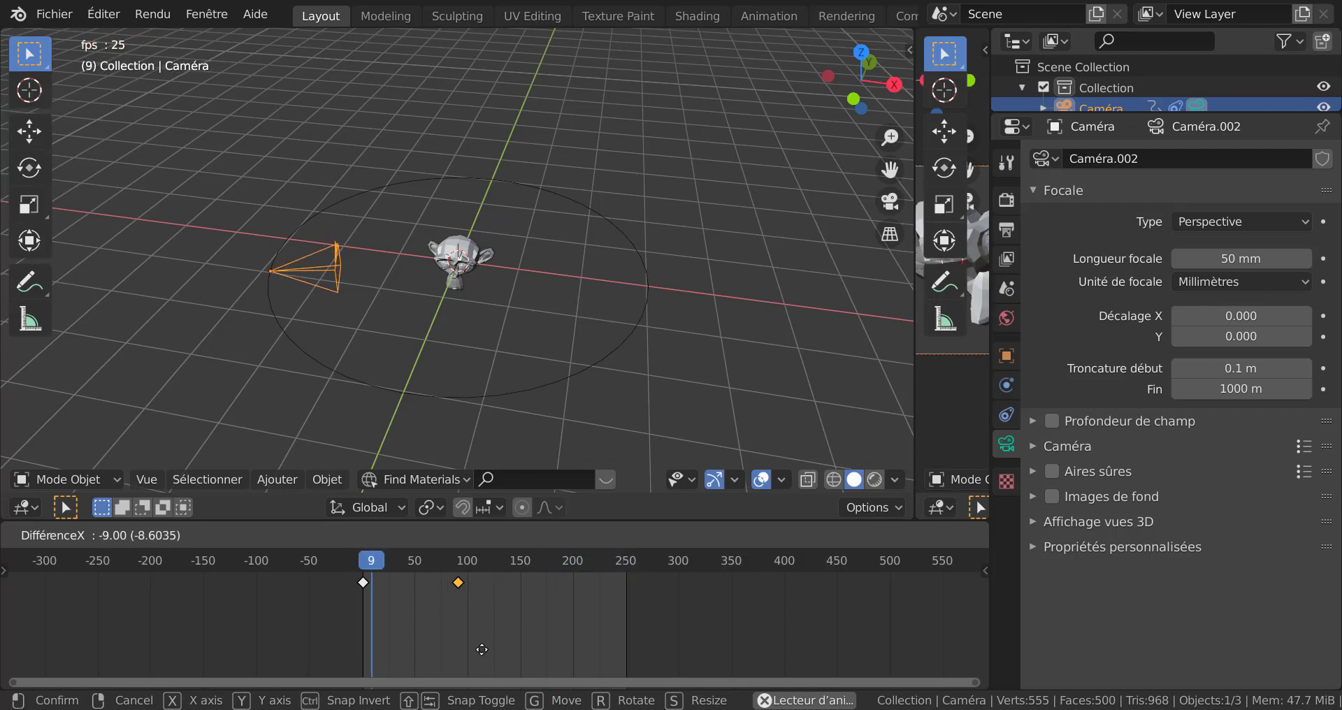
left_click(386, 650)
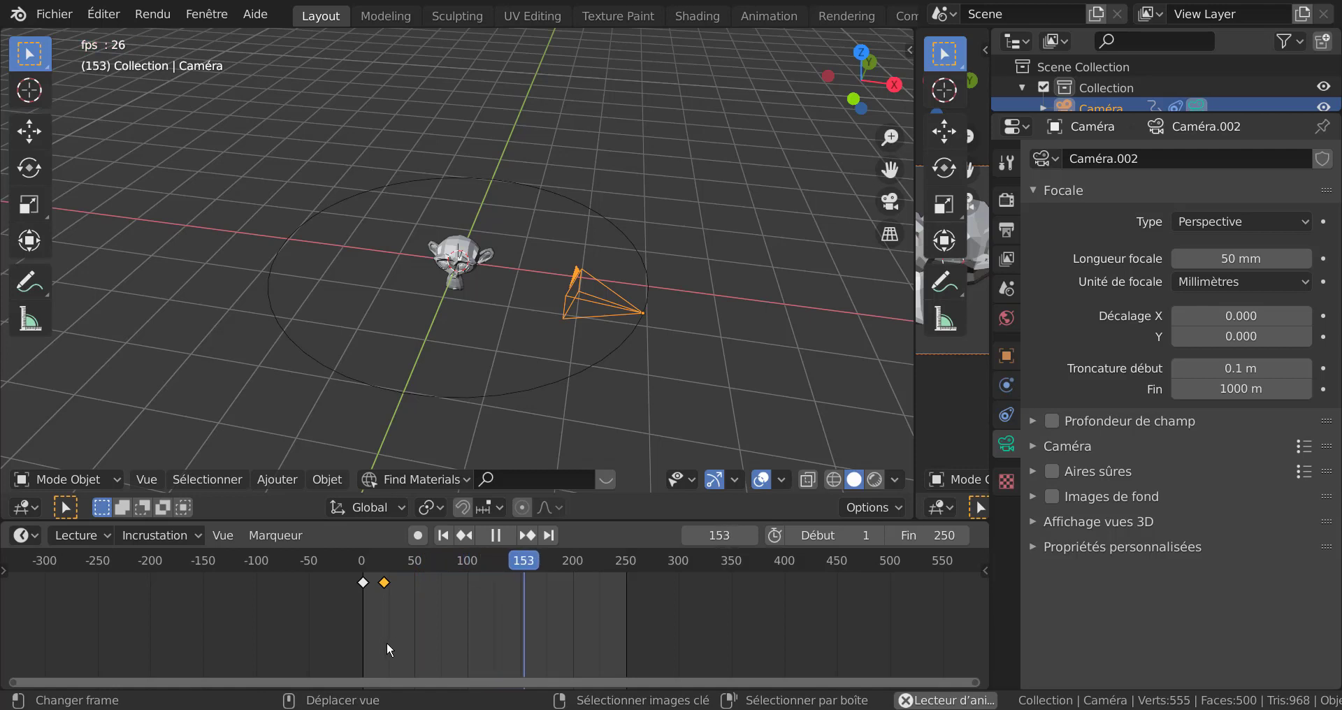
left_click(320, 640)
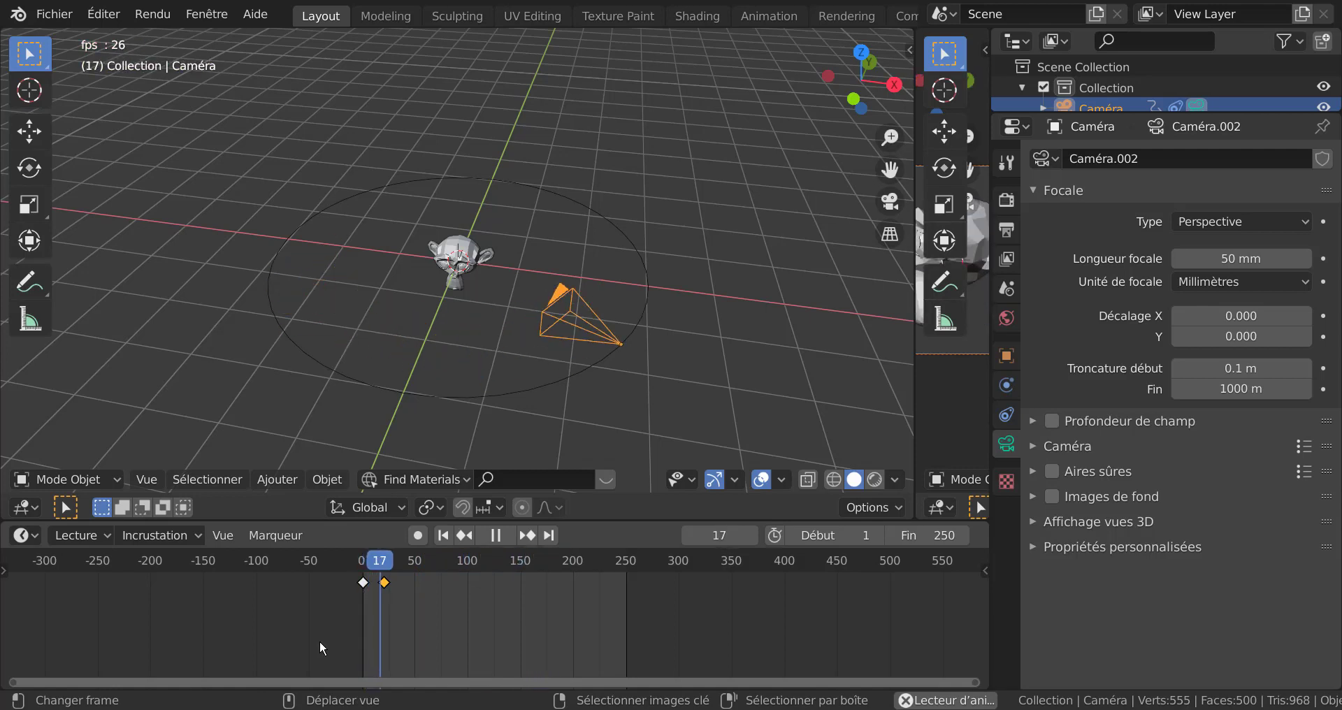
left_click(320, 640)
left_click(320, 640)
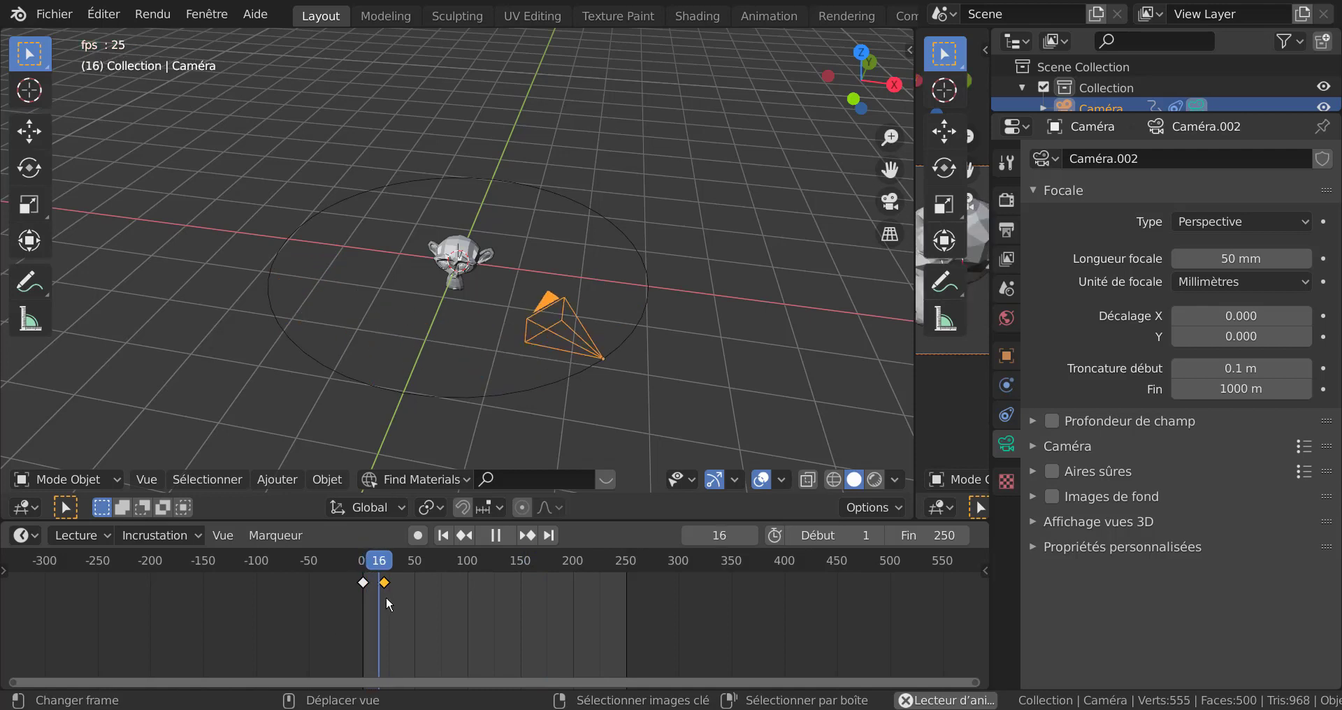
key("g")
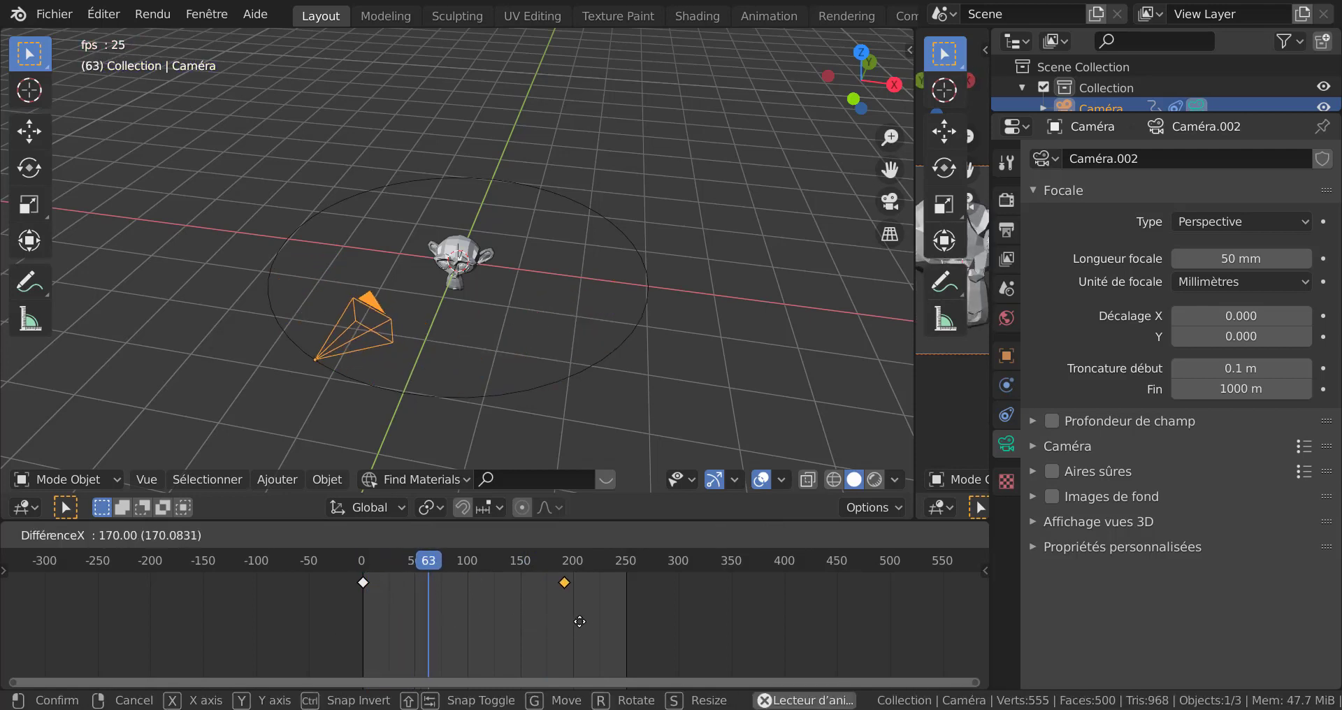
left_click(629, 625)
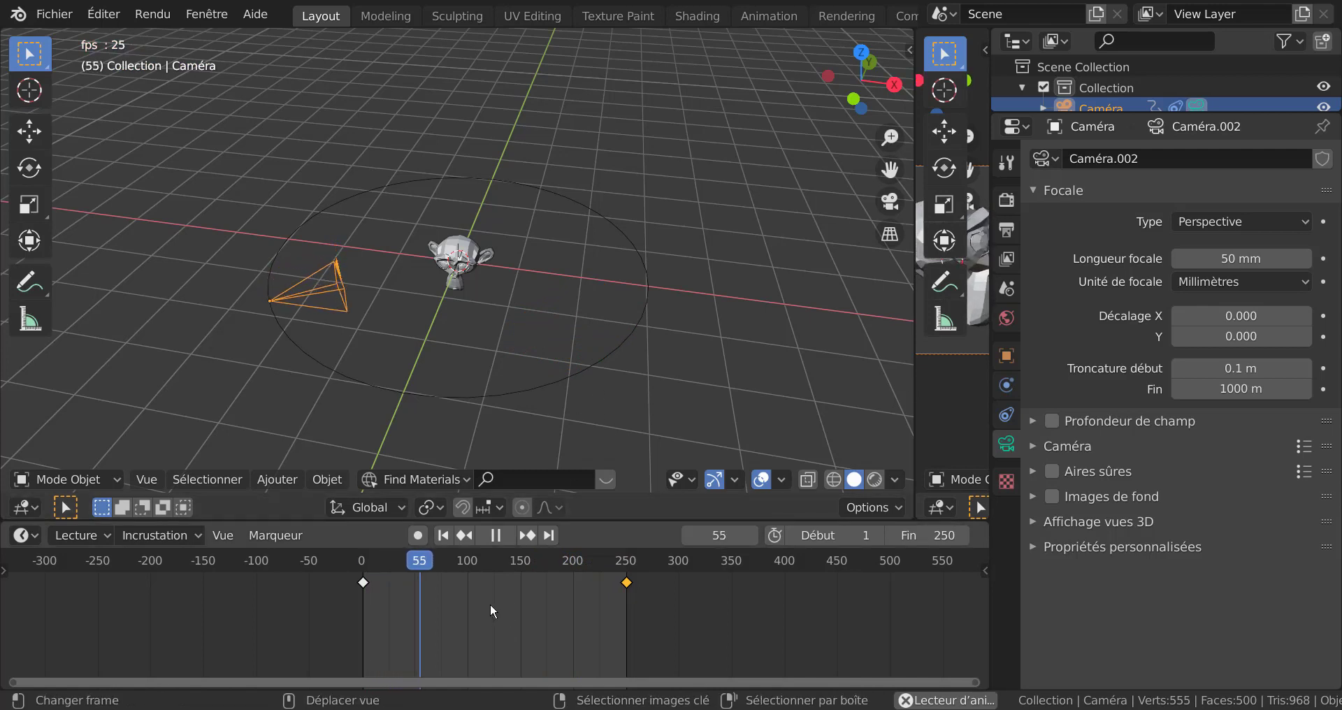
Step: Delete both camera keyframes and show the camera's constraint settings
key("x")
left_click(530, 614)
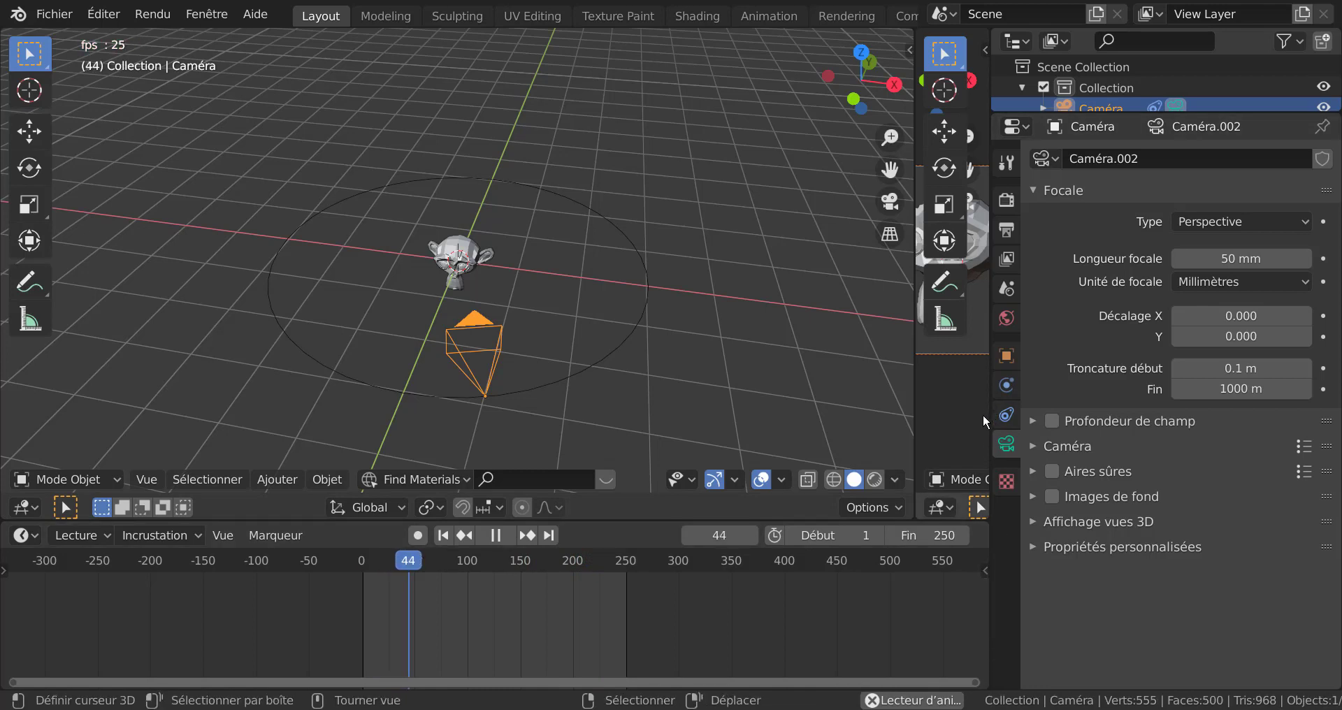
left_click(1006, 416)
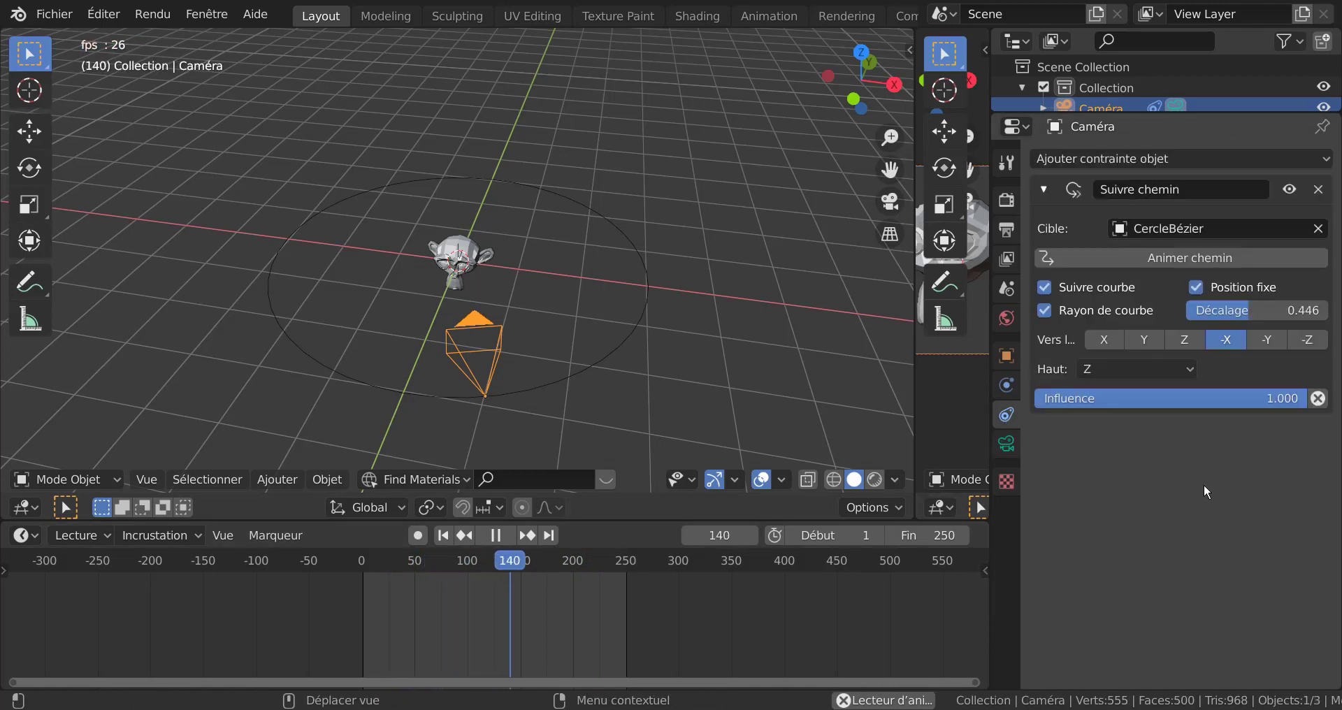
Step: Uncheck Position fixe in the Suivre chemin constraint and select CercleBézier
left_click(1197, 289)
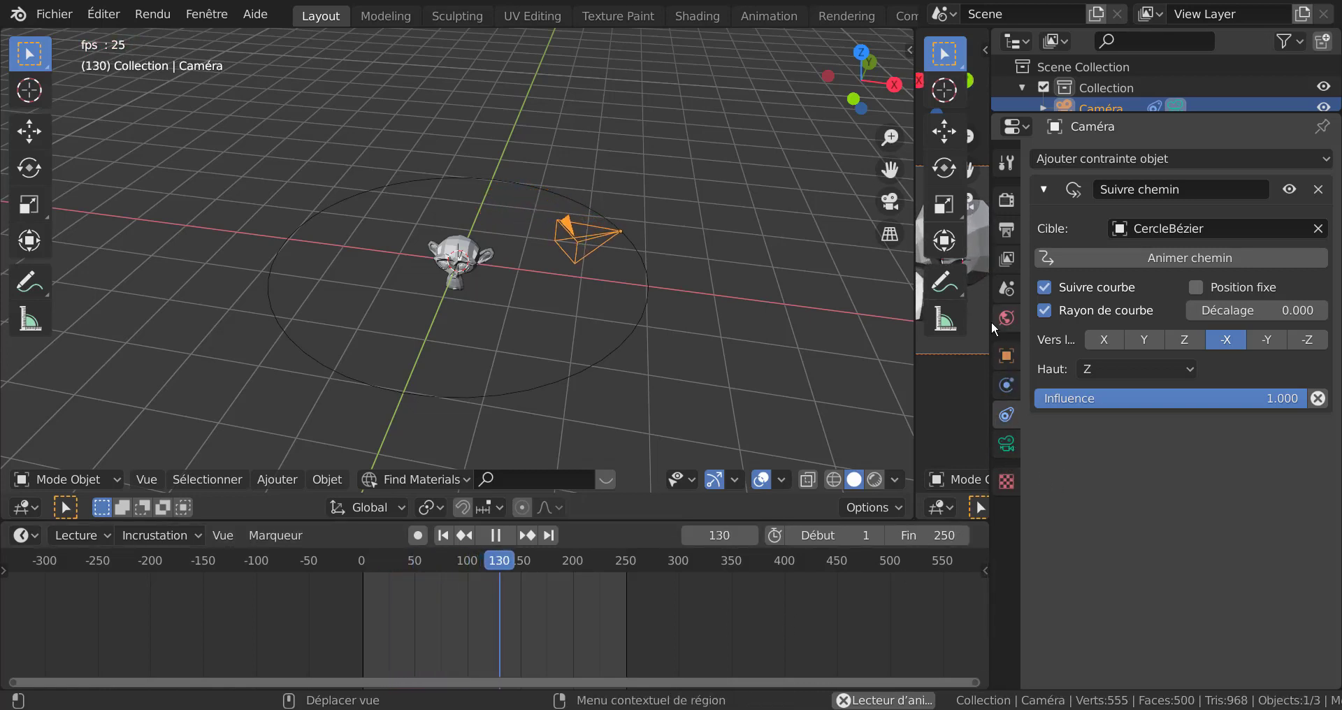
left_click(524, 393)
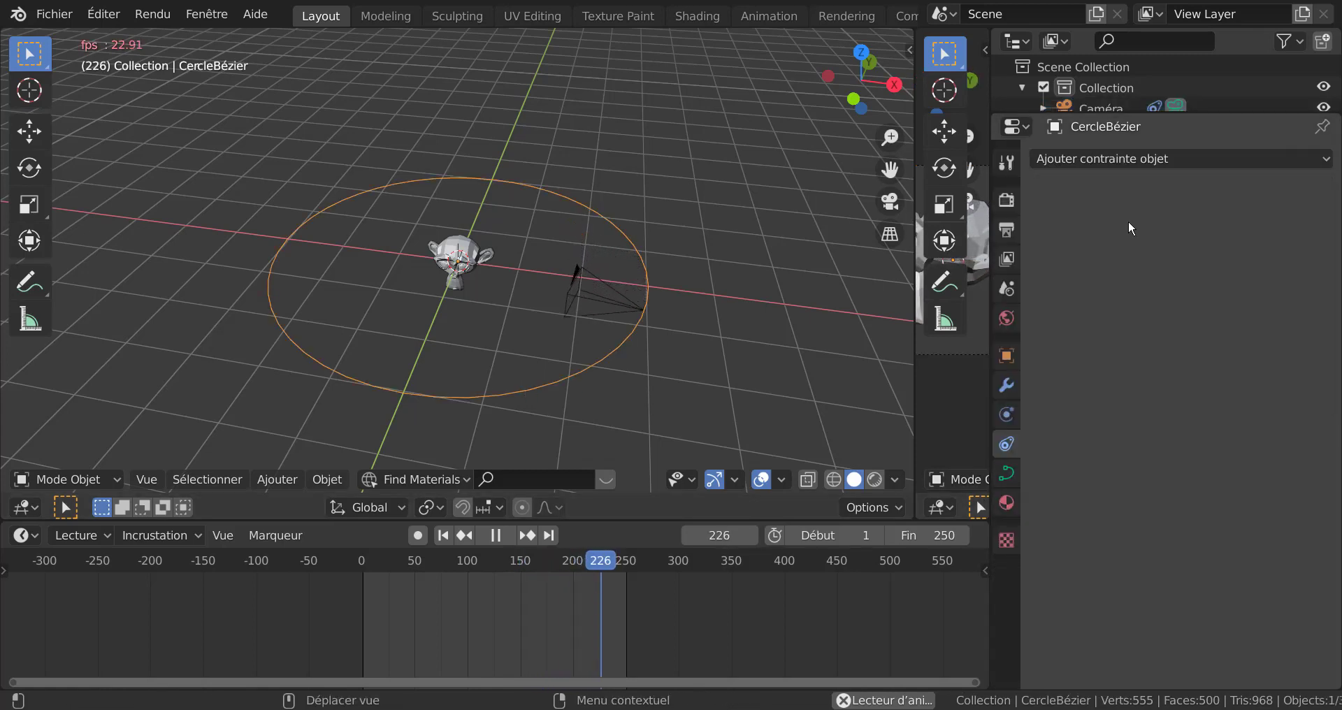
Step: Set the circle's Path Animation frames to 300 and the scene end frame to 300
left_click(1007, 474)
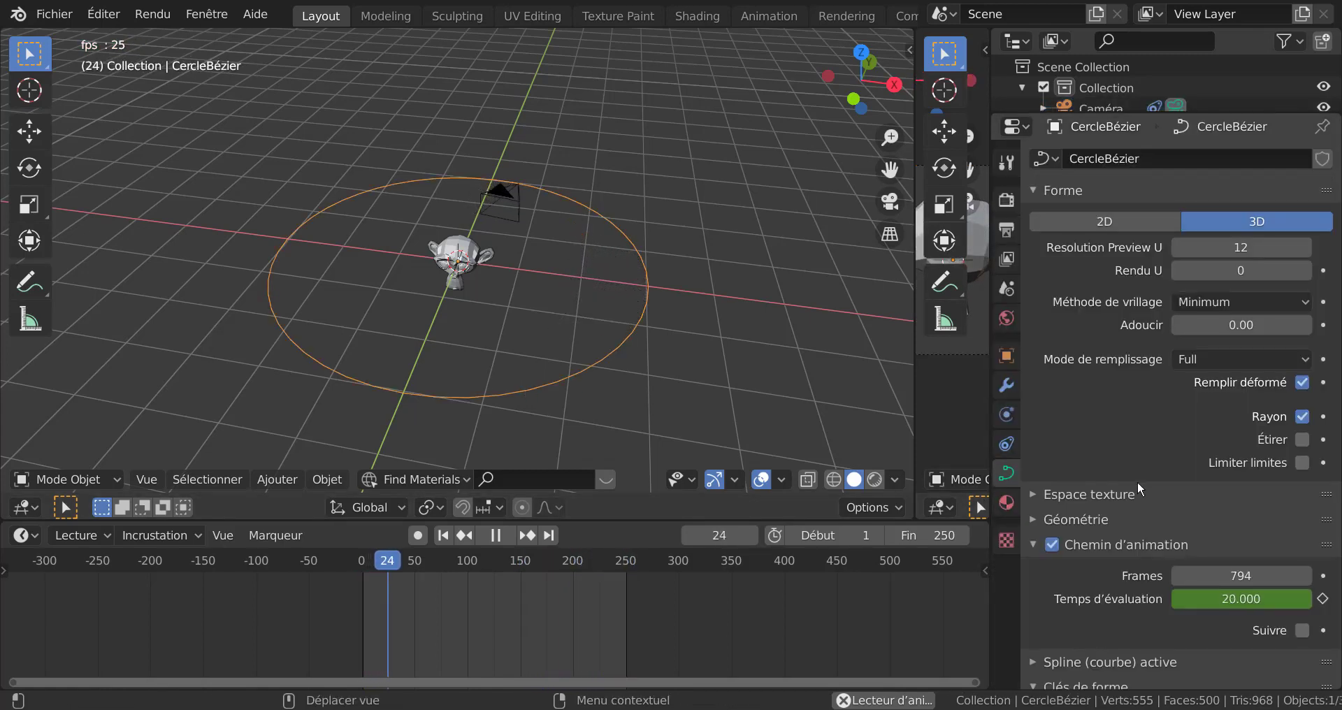
scroll(1137, 483, "down", 4)
scroll(1134, 487, "down", 1)
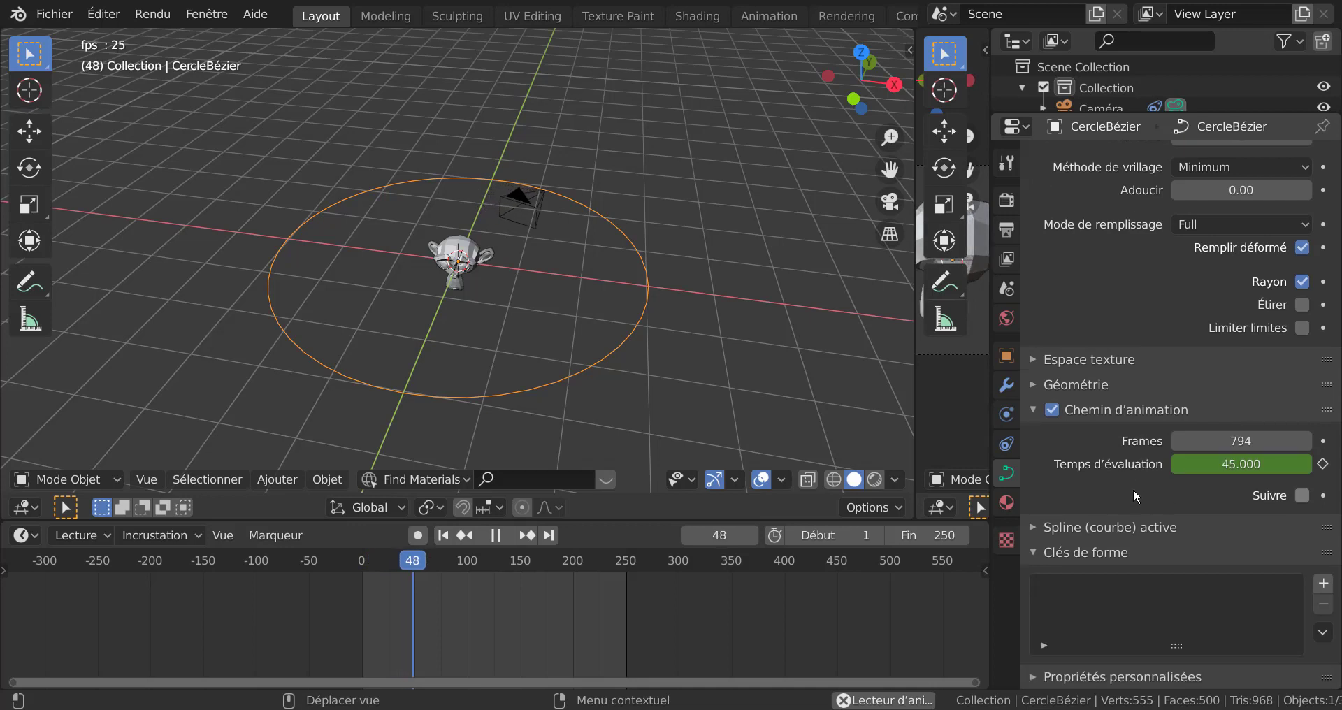
left_click(1223, 437)
type("300")
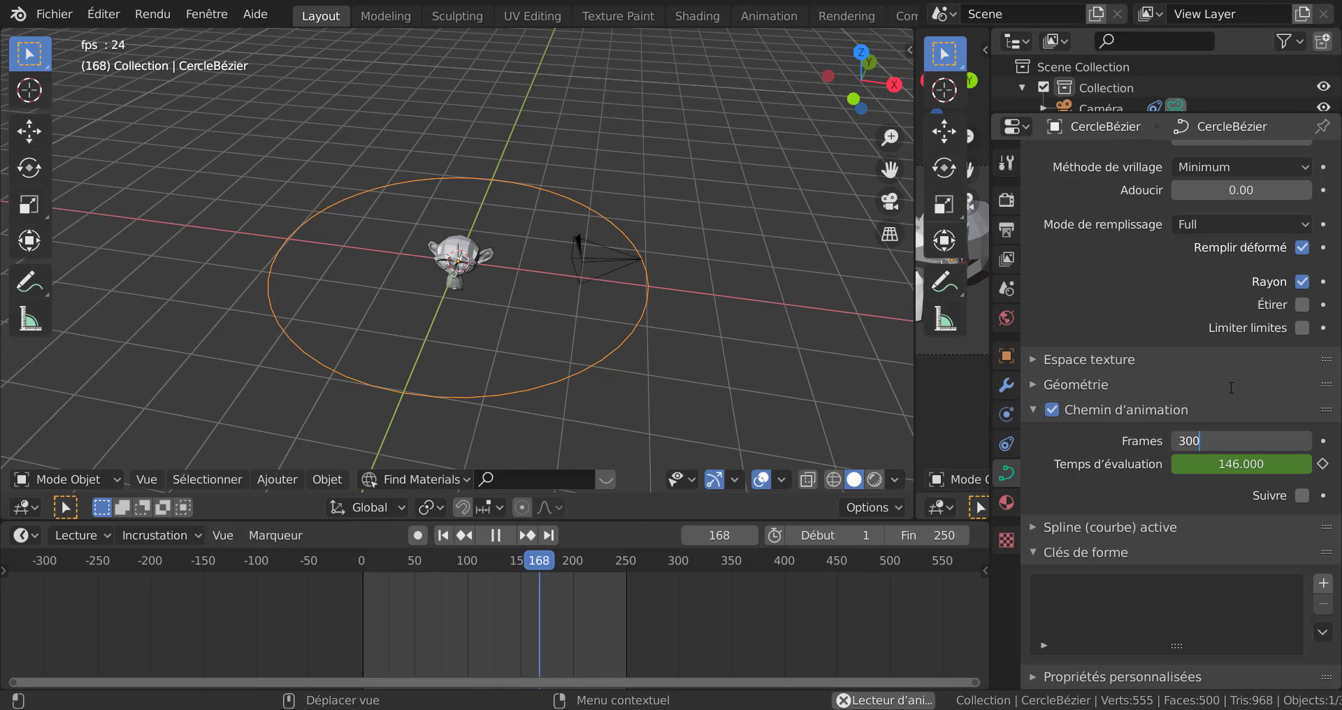
key("Return")
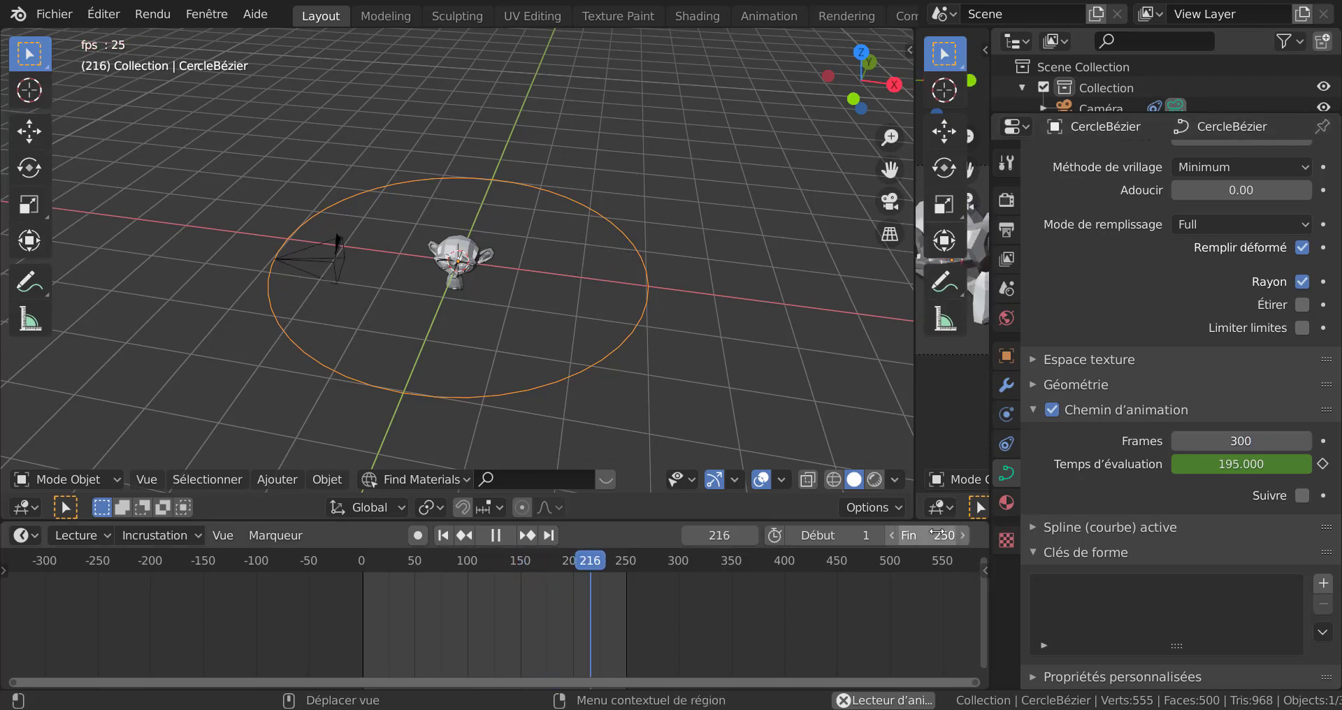
left_click(936, 534)
type("300")
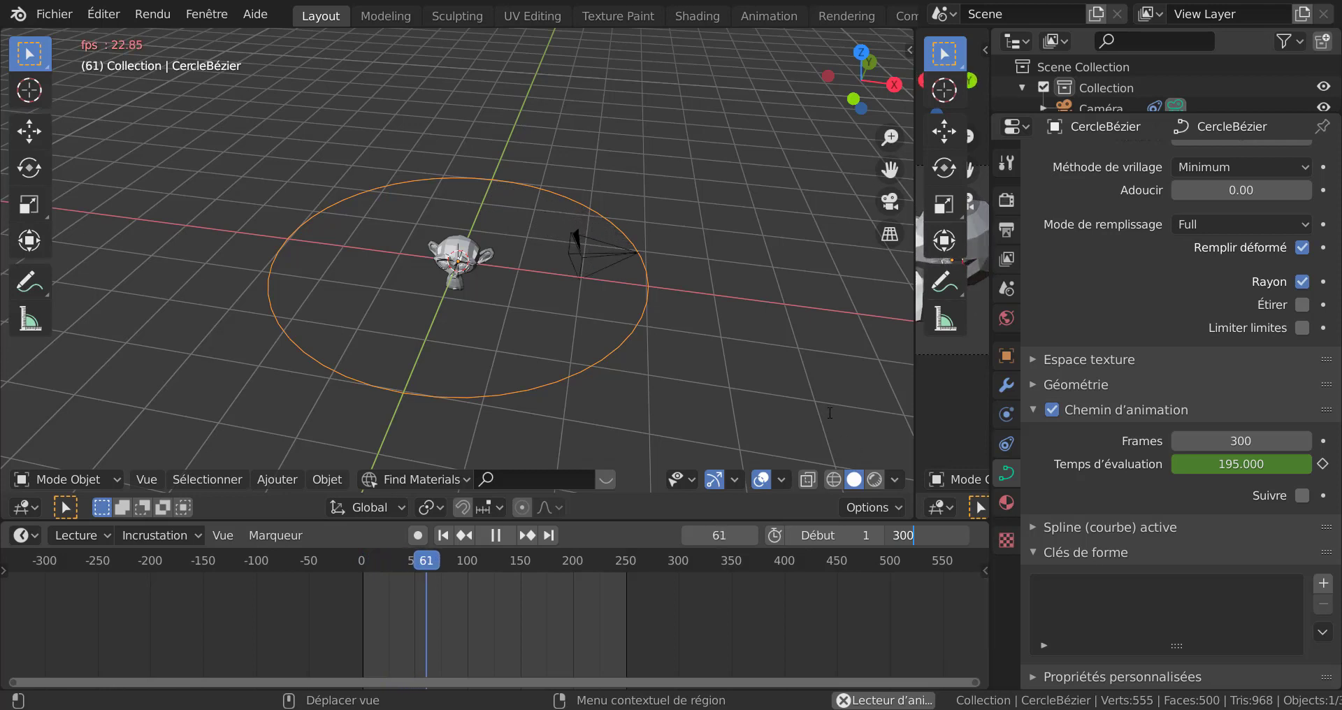
key("Return")
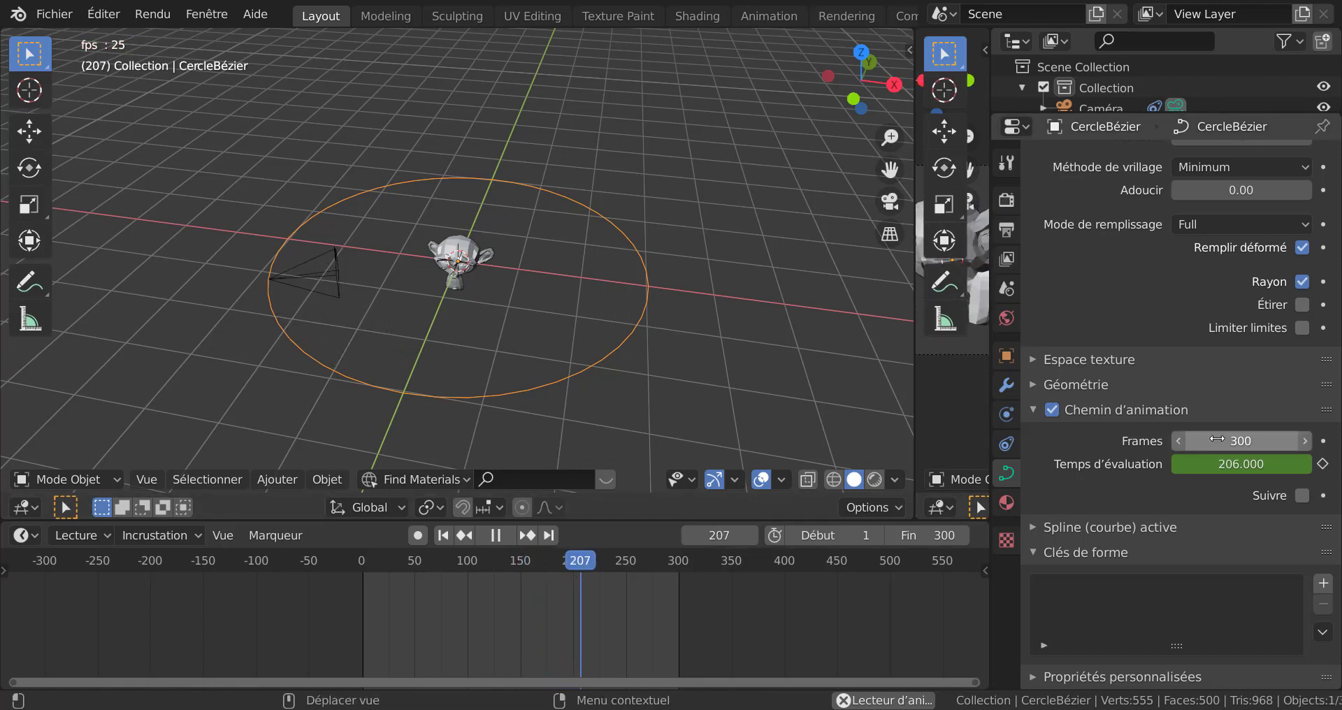
Step: Raise the path animation frame count to 600, then to 1000
left_click(1240, 441)
type("600")
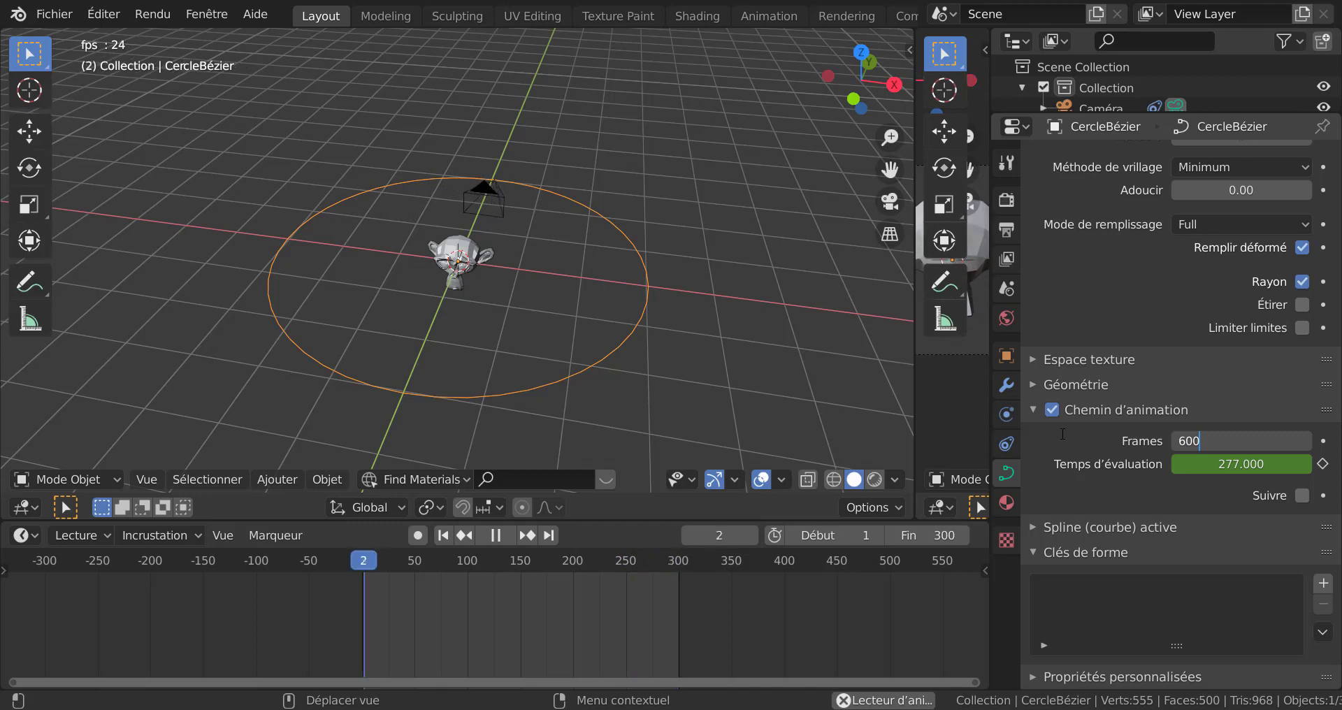
key("Return")
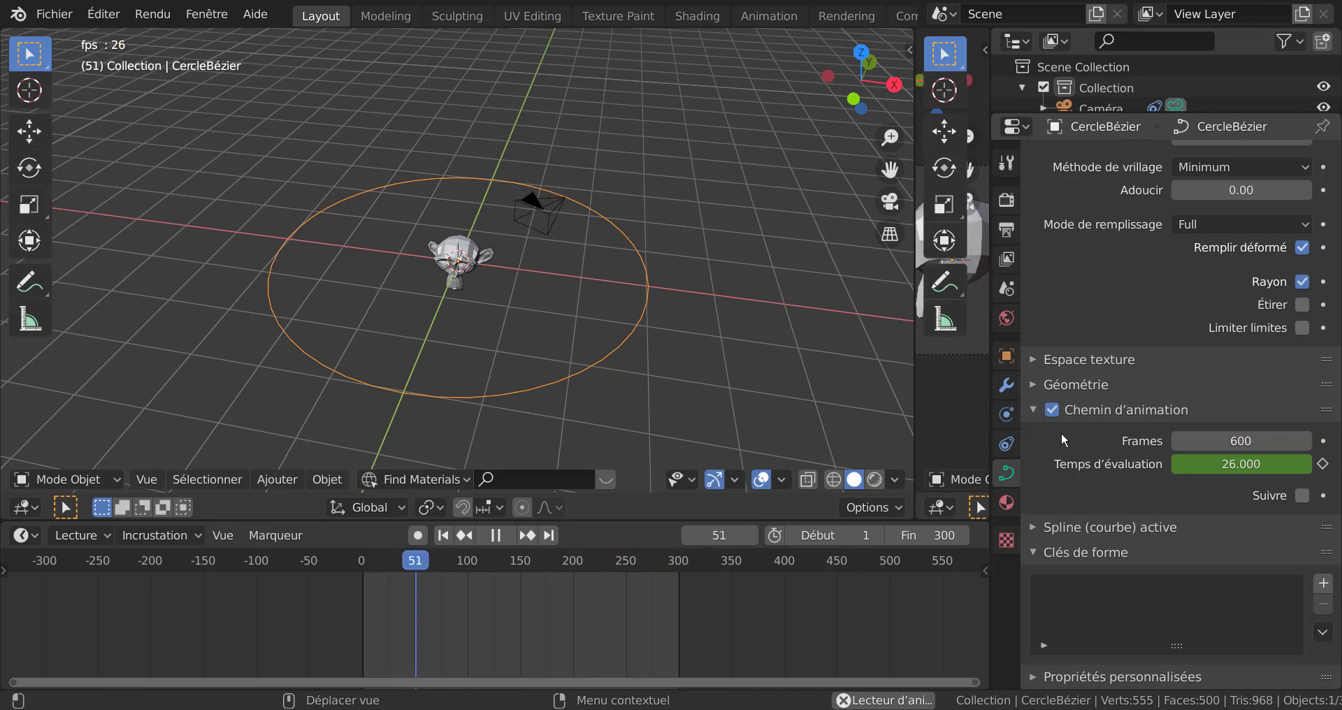
left_click(1240, 440)
type("1000")
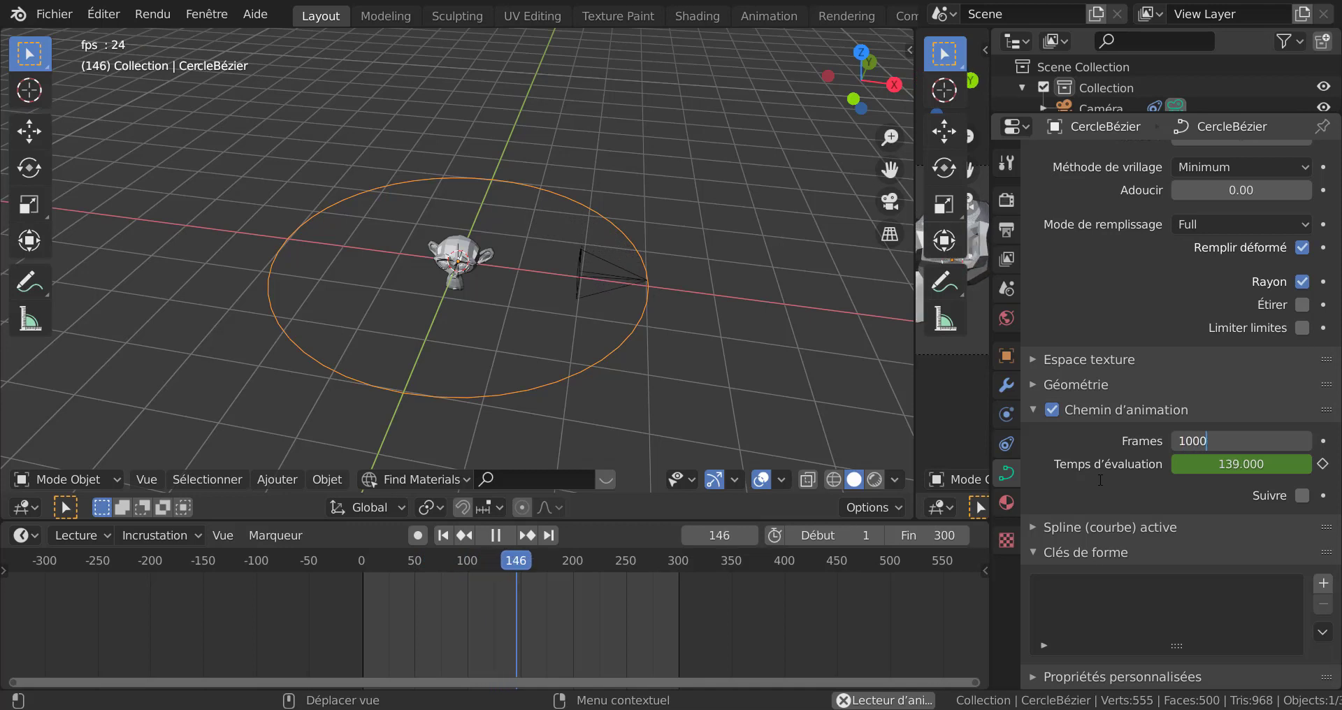
key("Return")
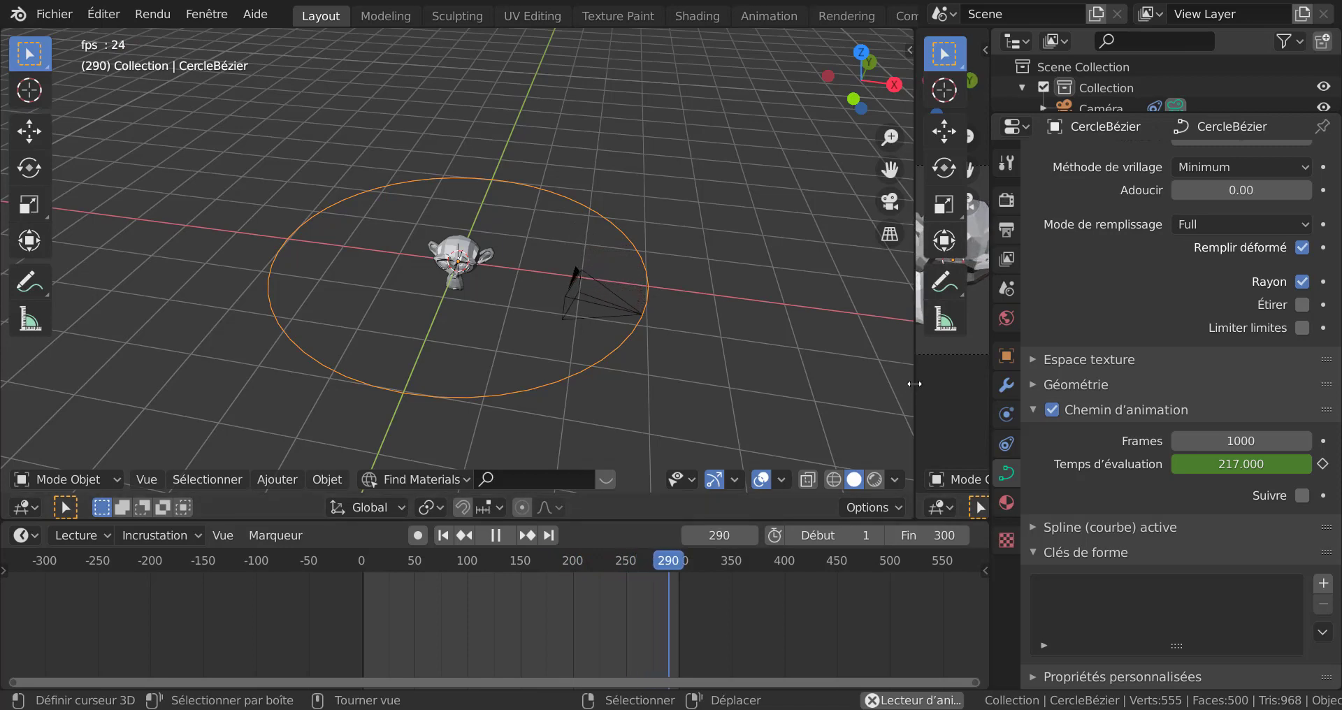
Step: Enlarge the camera viewport and lower the path animation's frame count
left_click_drag(914, 383, 599, 420)
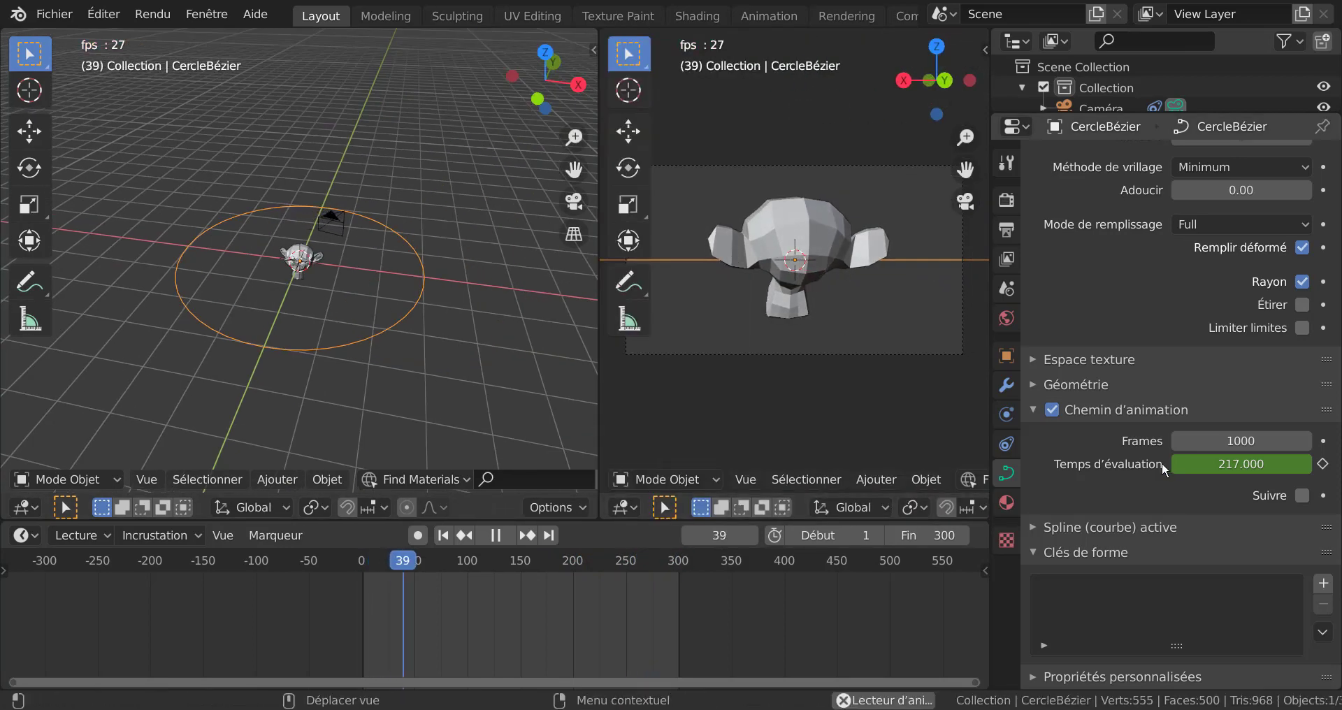
left_click_drag(1237, 441, 1188, 441)
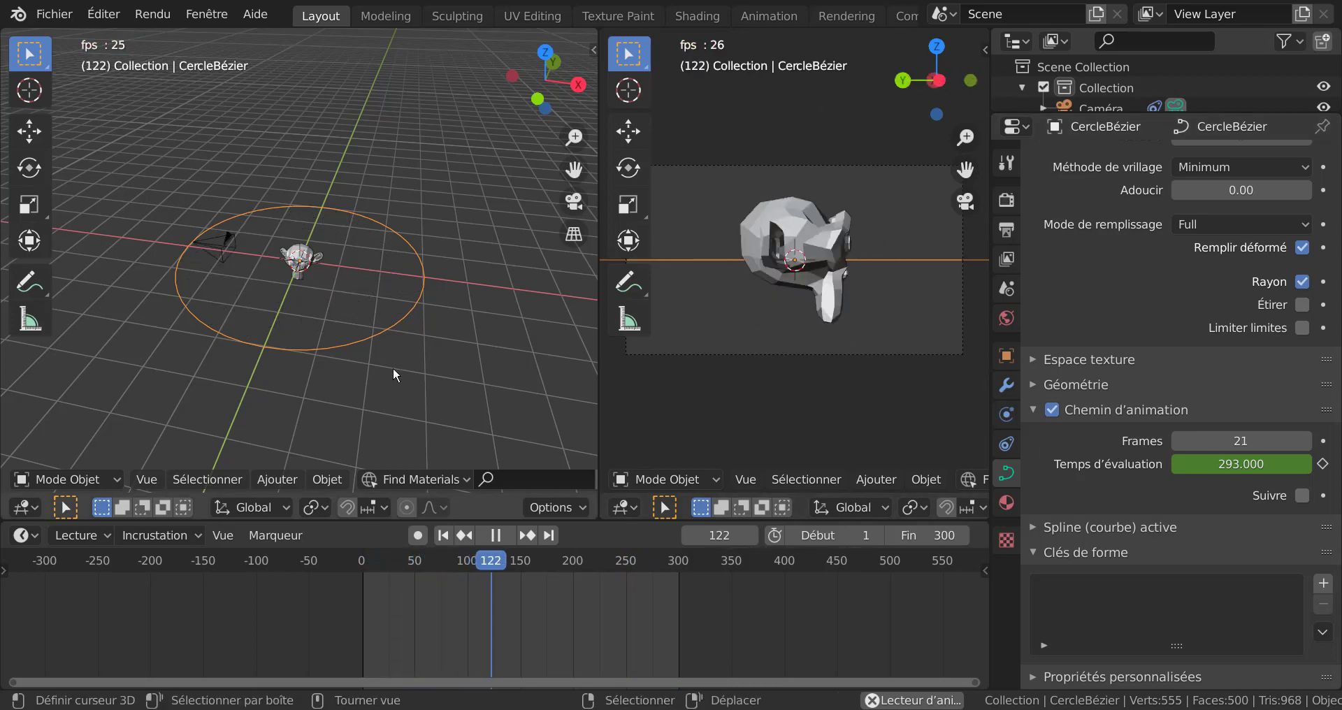
middle_click_drag(404, 376, 417, 338)
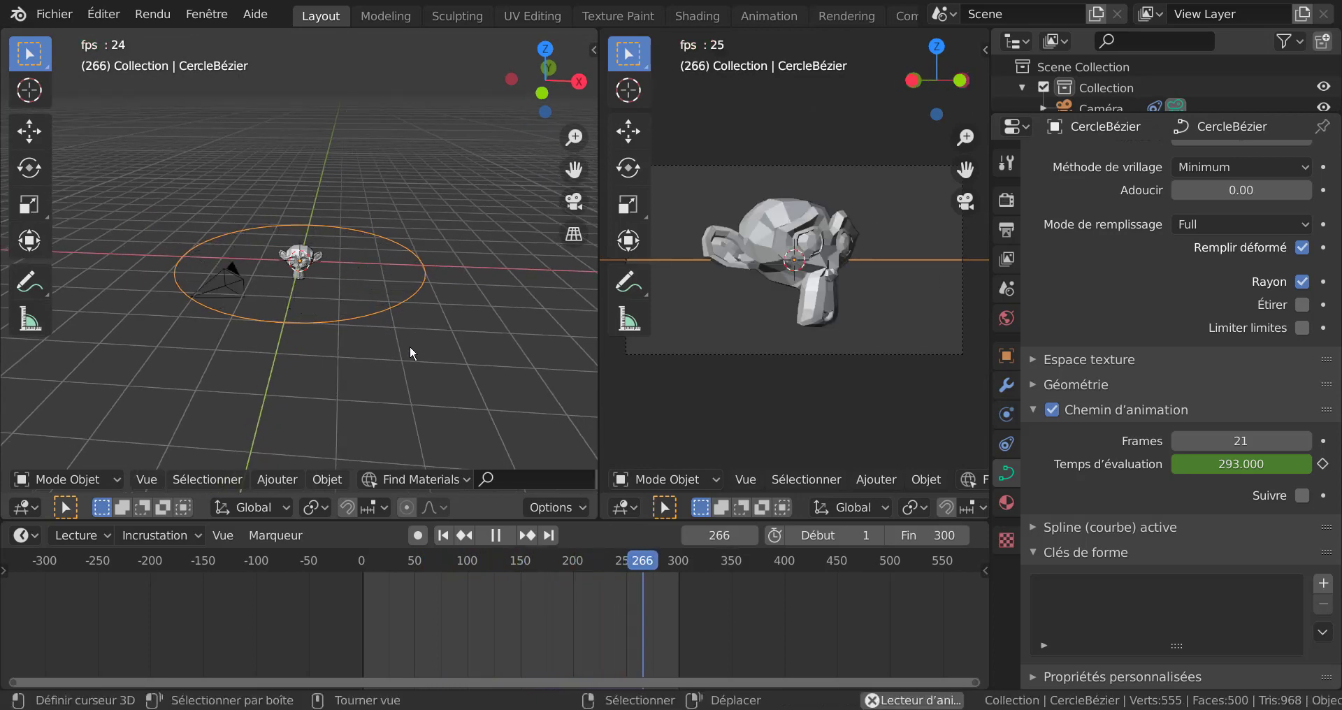
Step: Test moving the Bézier circle along Z, then cancel, keeping it at its original height
key("g")
key("z")
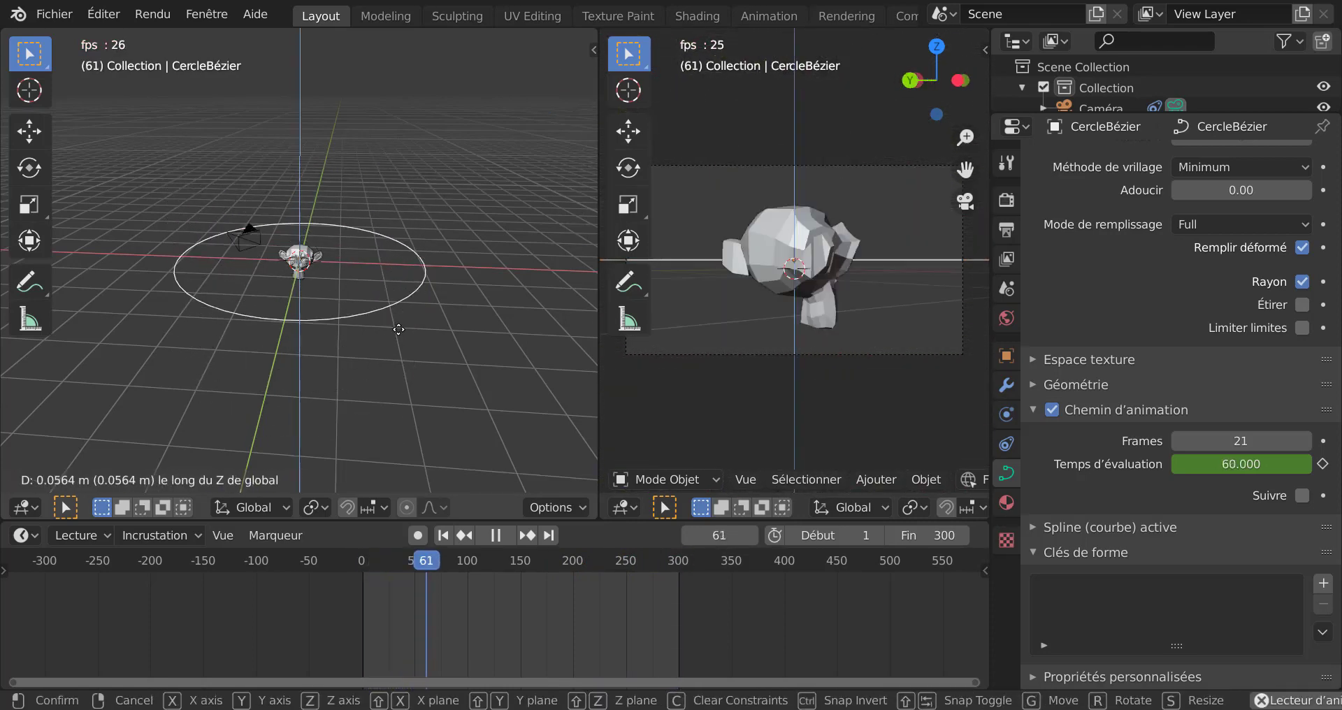
left_click(513, 324)
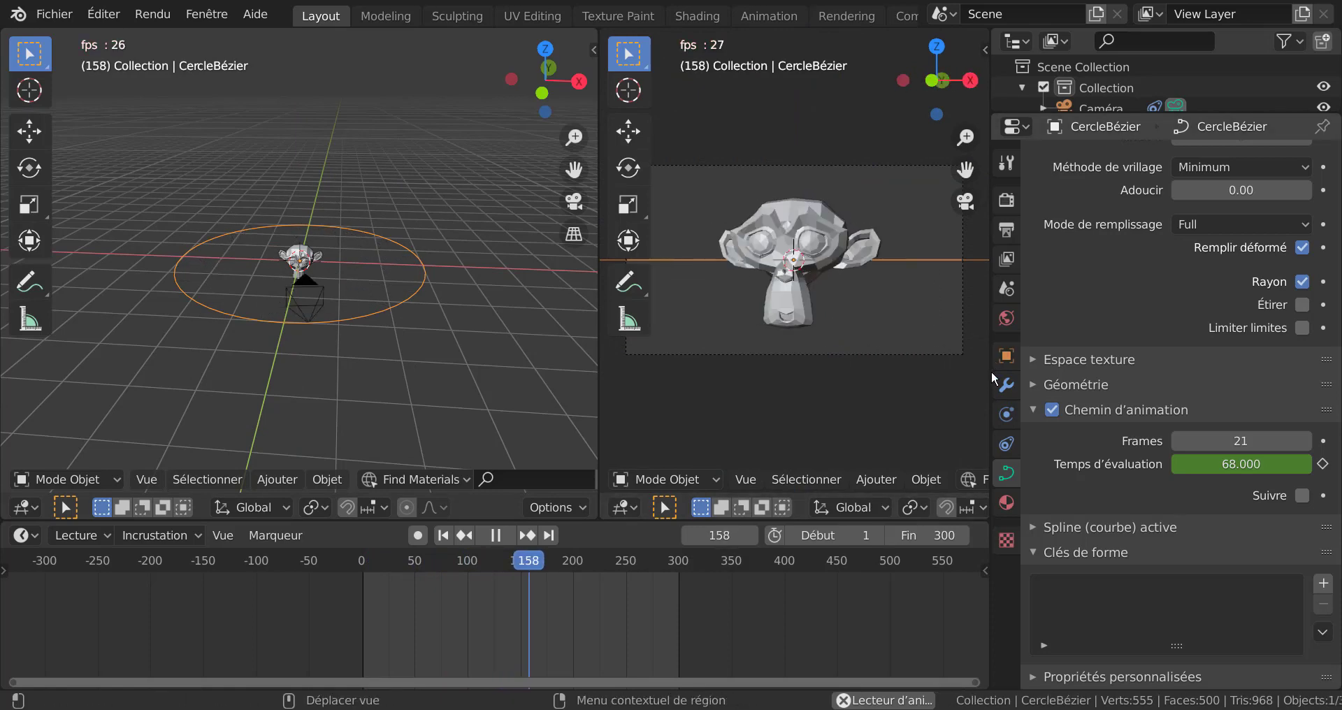
left_click_drag(992, 372, 1156, 372)
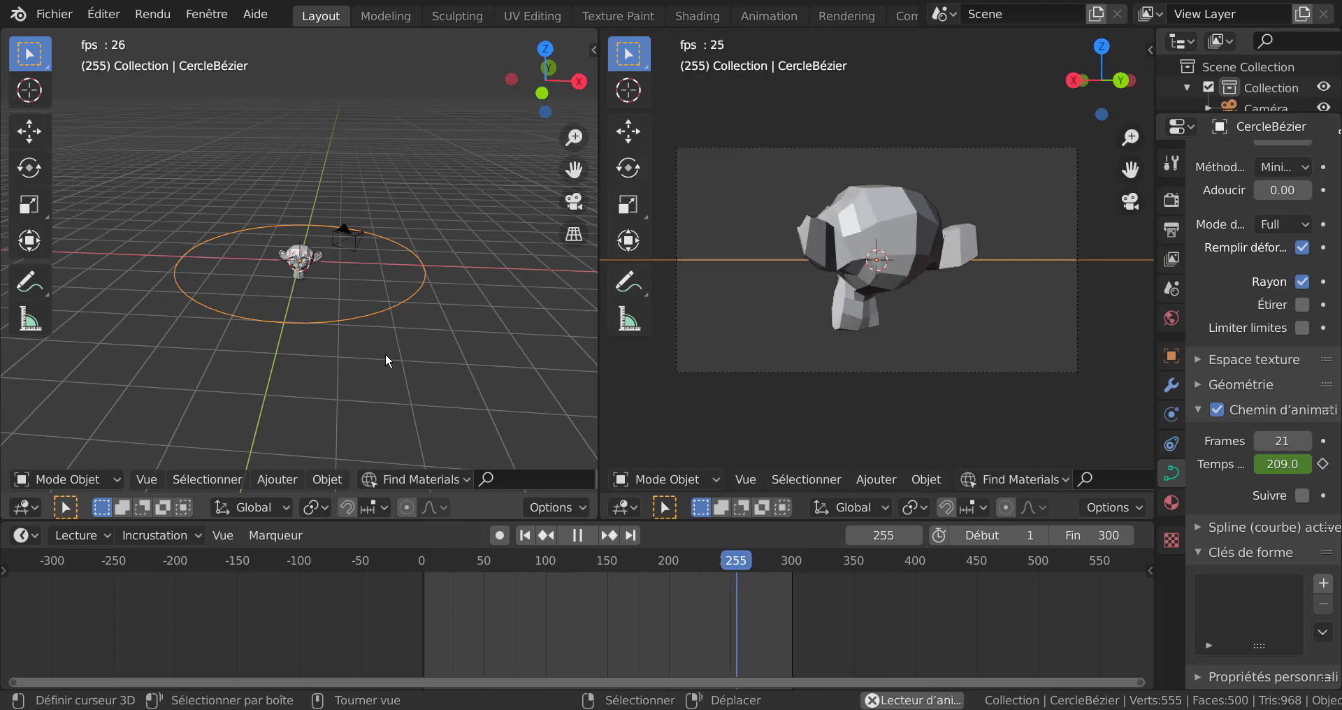
key("g")
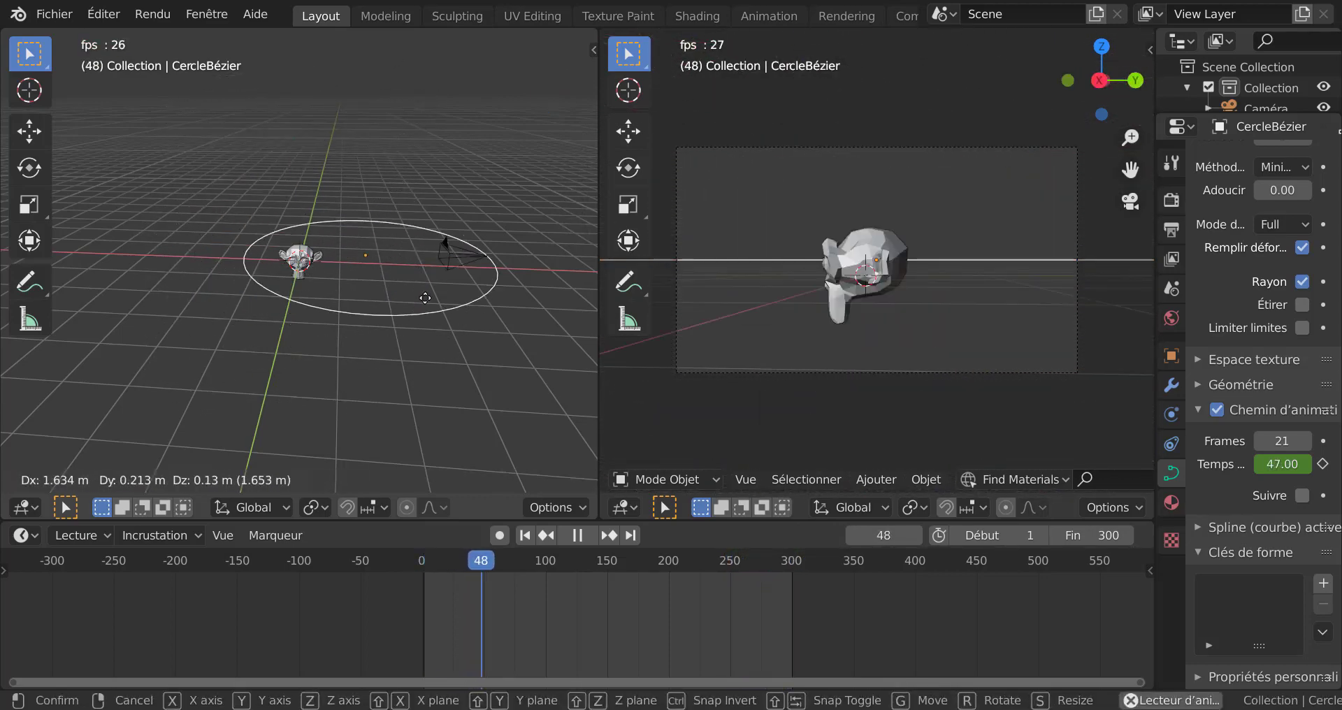
key("Escape")
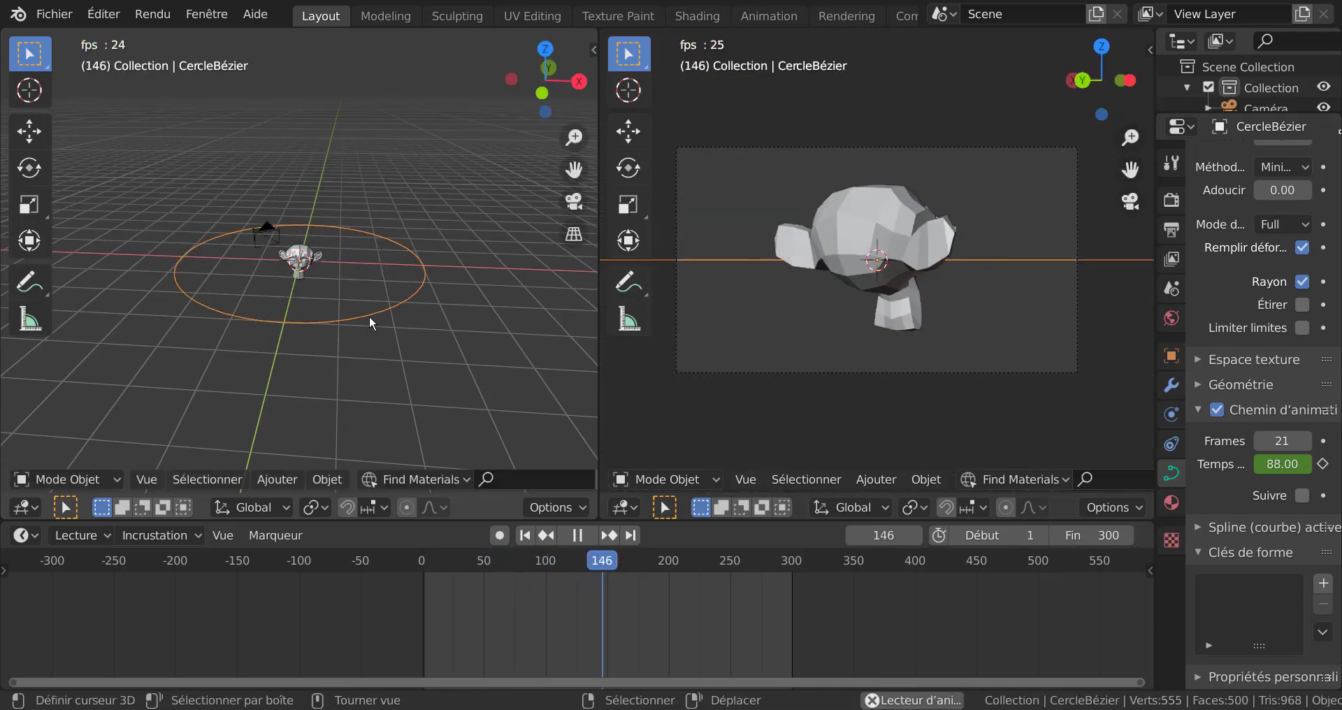
Step: Stop playback at frame 200 and select the camera
left_click(576, 536)
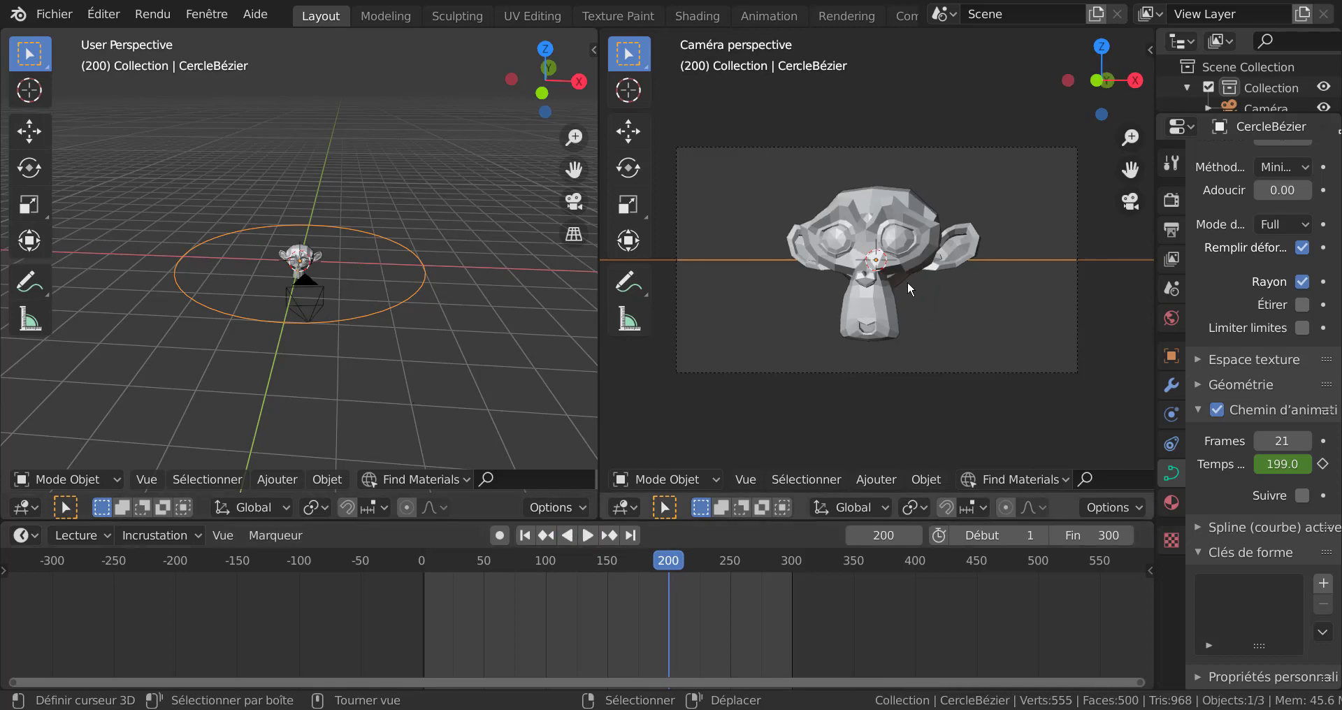
middle_click_drag(482, 398, 342, 386)
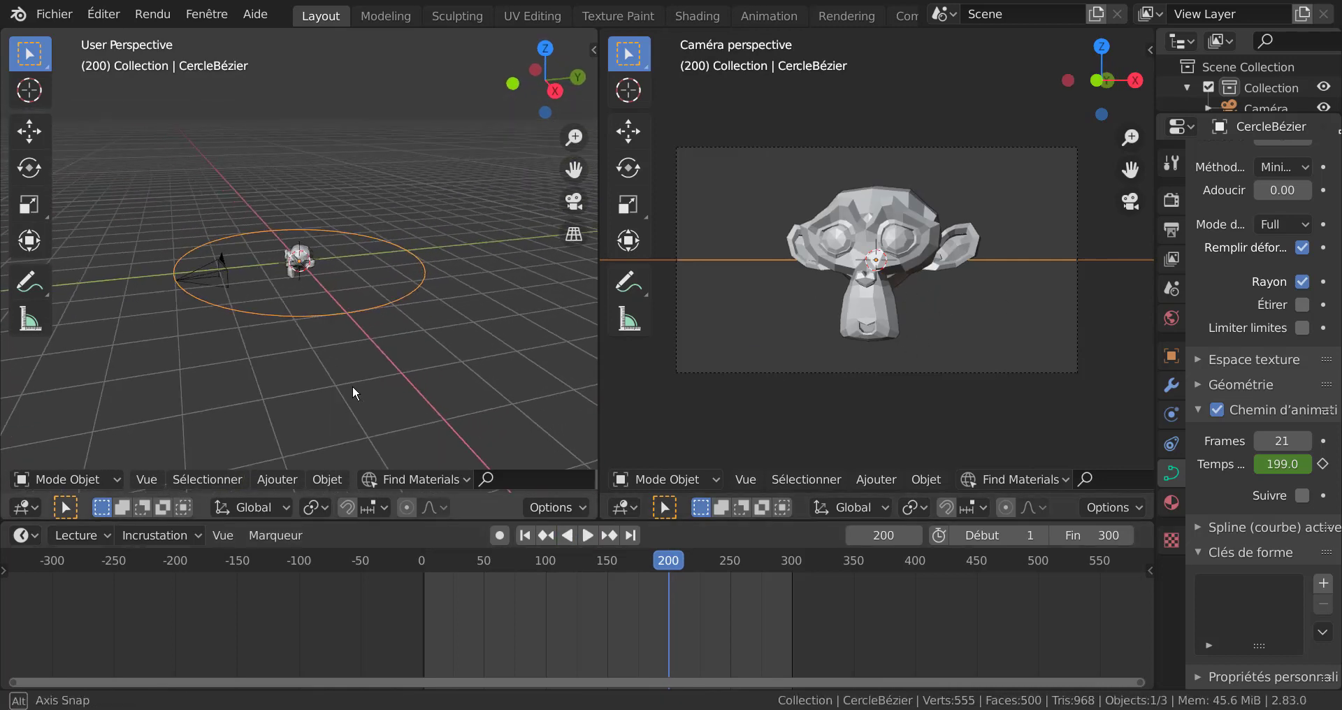
left_click(211, 274)
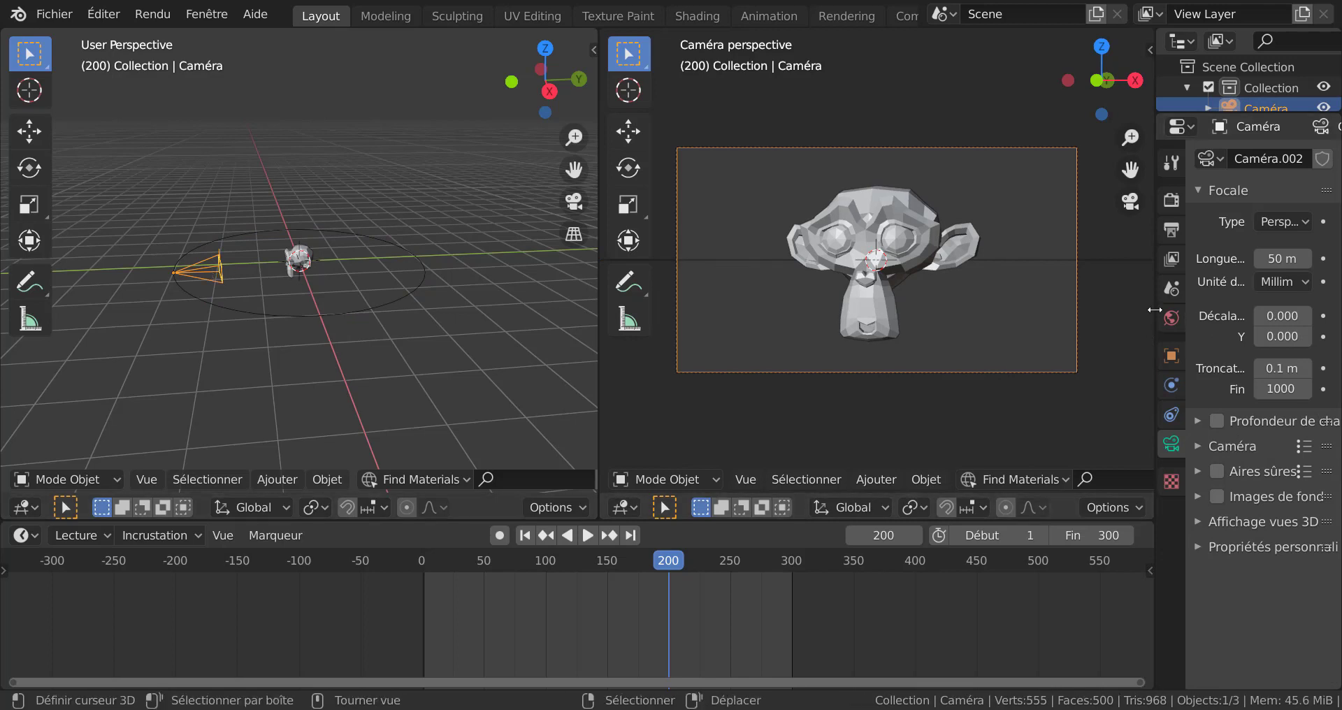
Step: Add a Suivi amorti (Damped Track) constraint to the camera targeting Suzanne
left_click_drag(1155, 310, 904, 308)
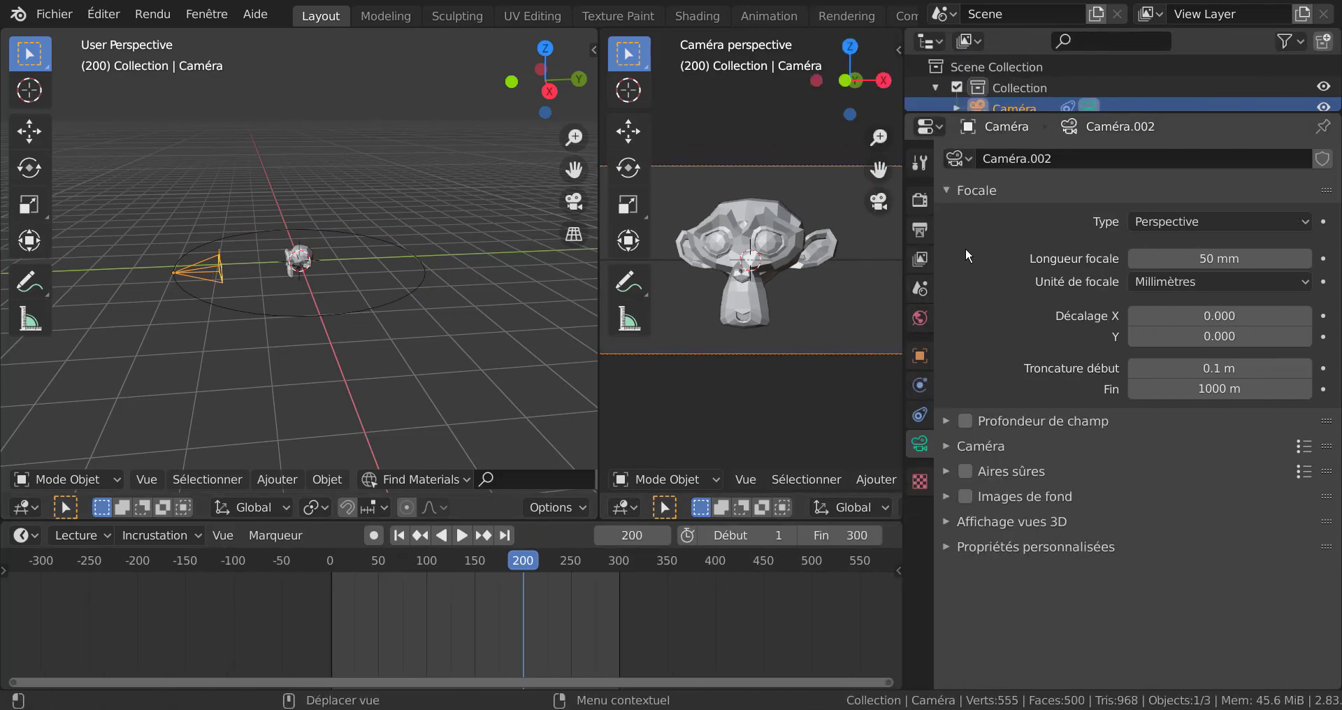
left_click(919, 415)
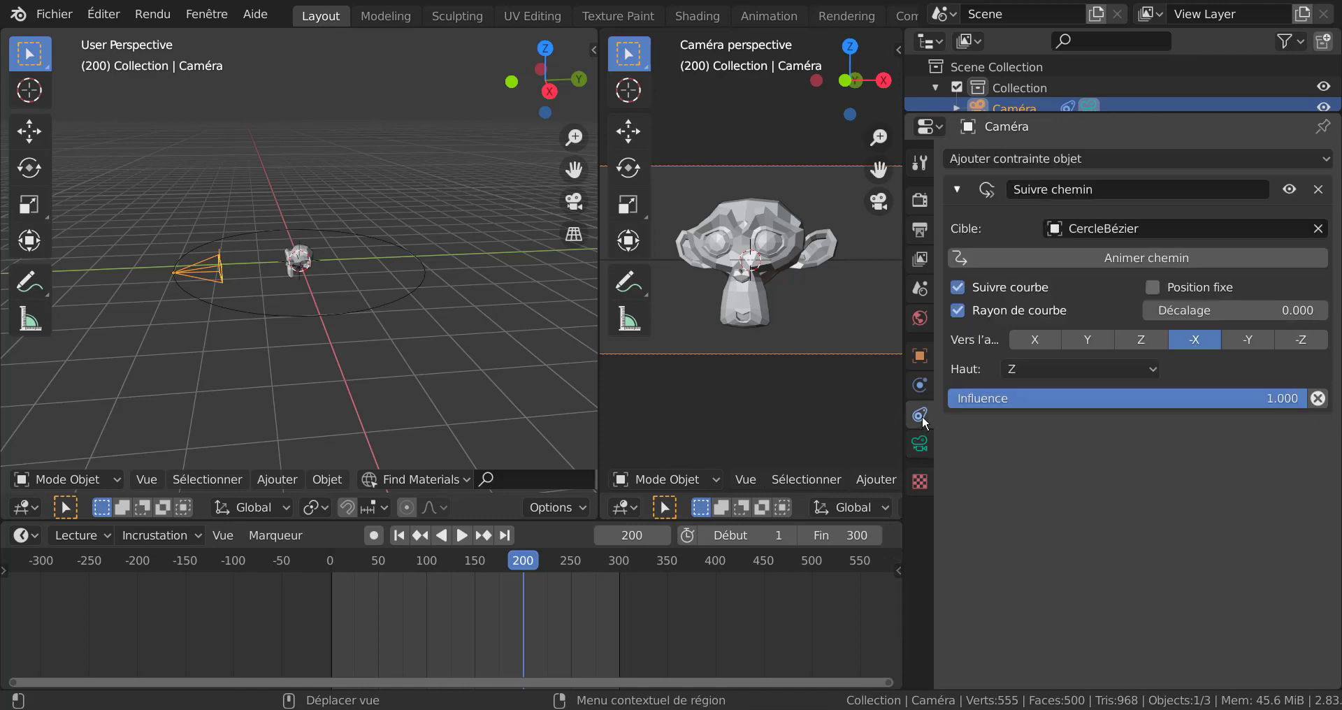
left_click(1155, 158)
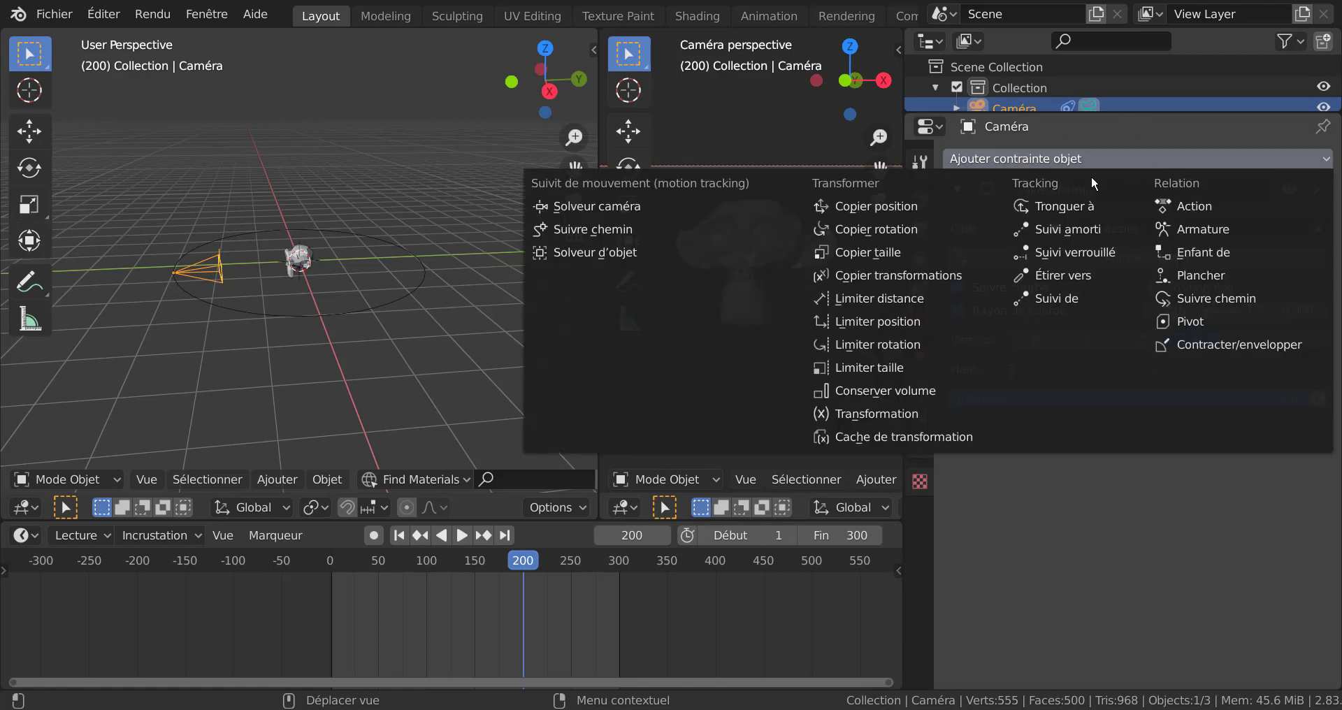
left_click(1077, 230)
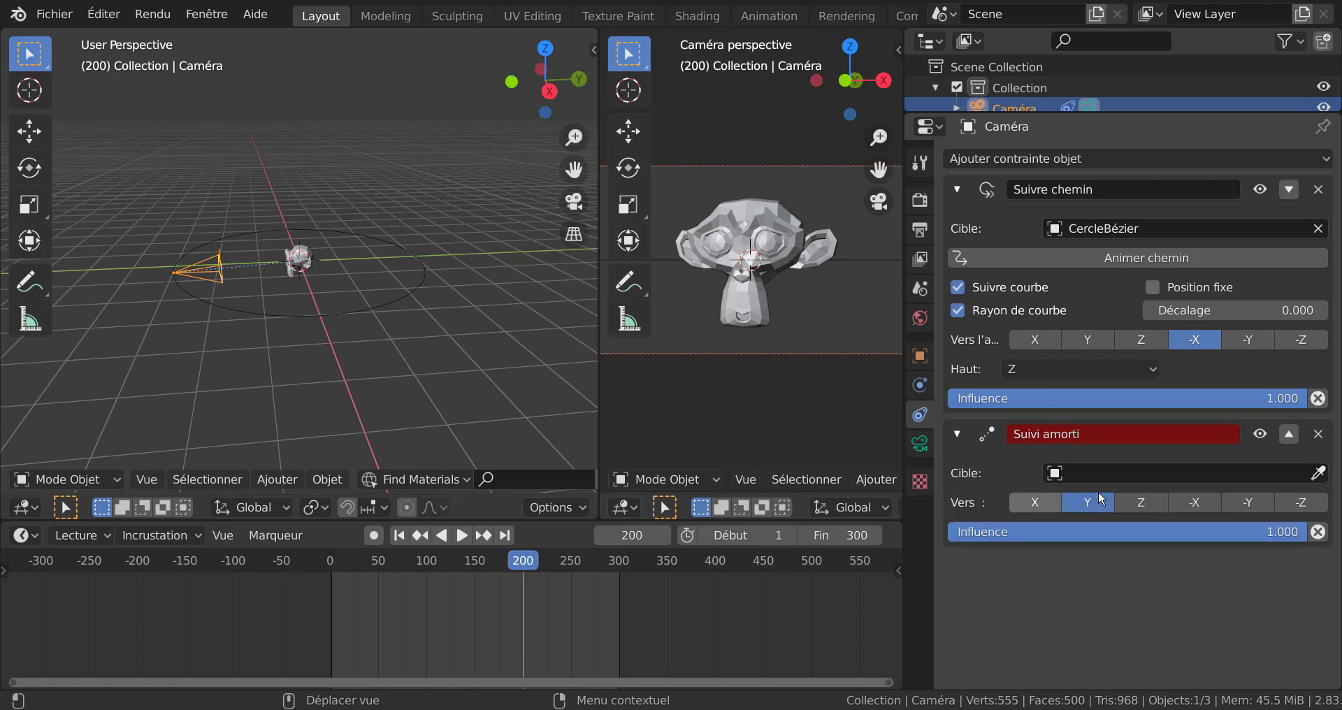
left_click(1127, 474)
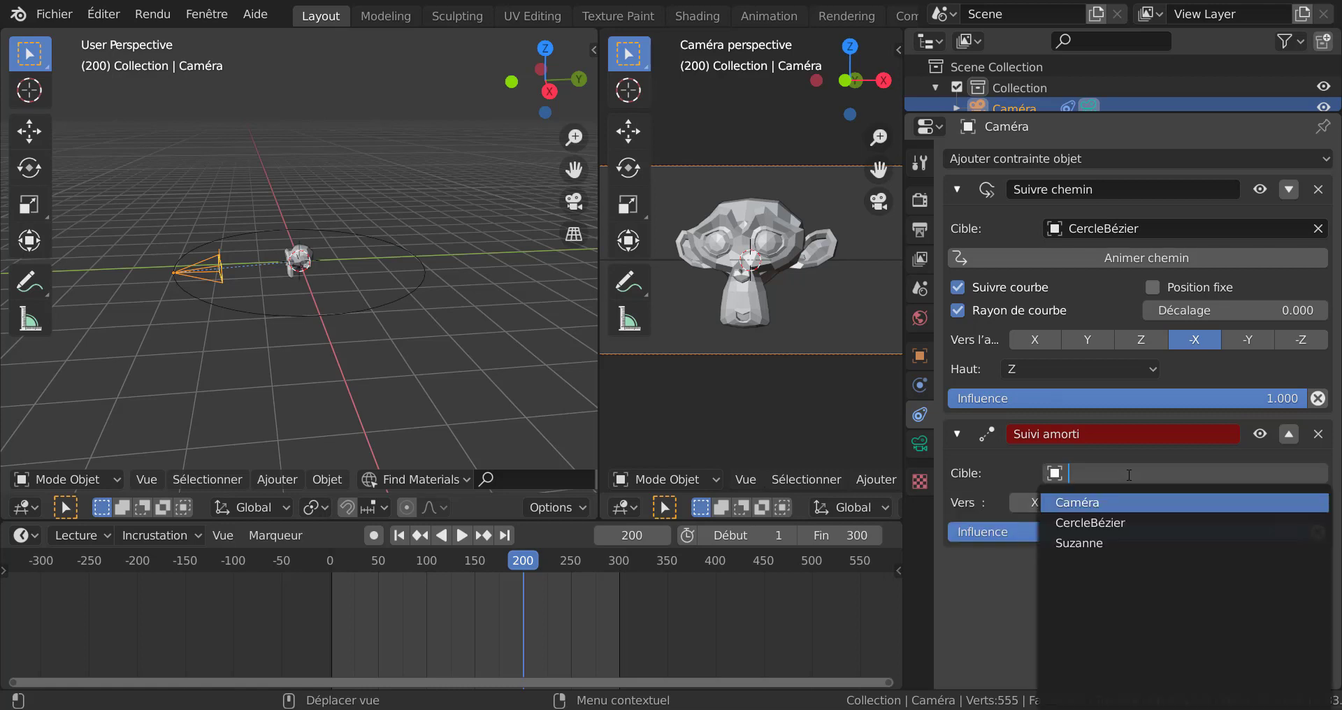
left_click(1121, 537)
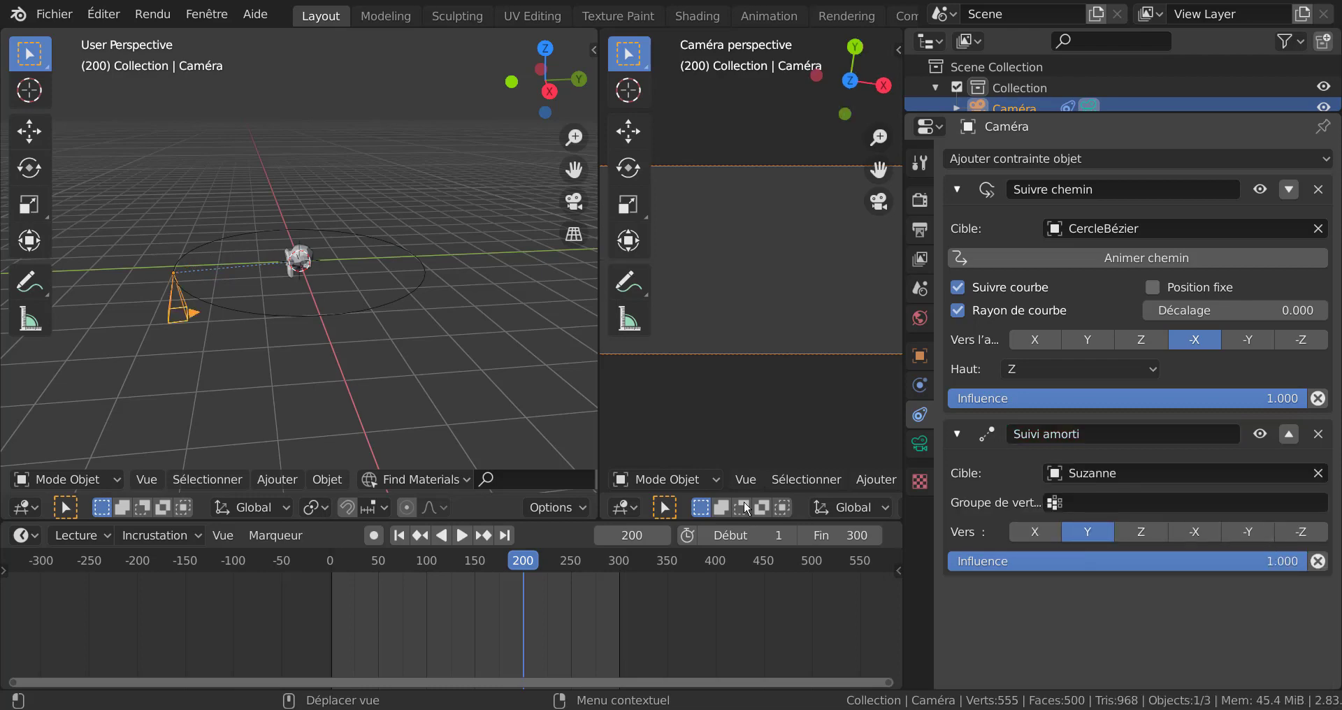
Step: Try each track axis, settle on -Z, and play the animation
mouse_move(283, 372)
middle_mouse_down()
mouse_move(304, 408)
mouse_move(352, 330)
mouse_move(295, 281)
middle_mouse_up()
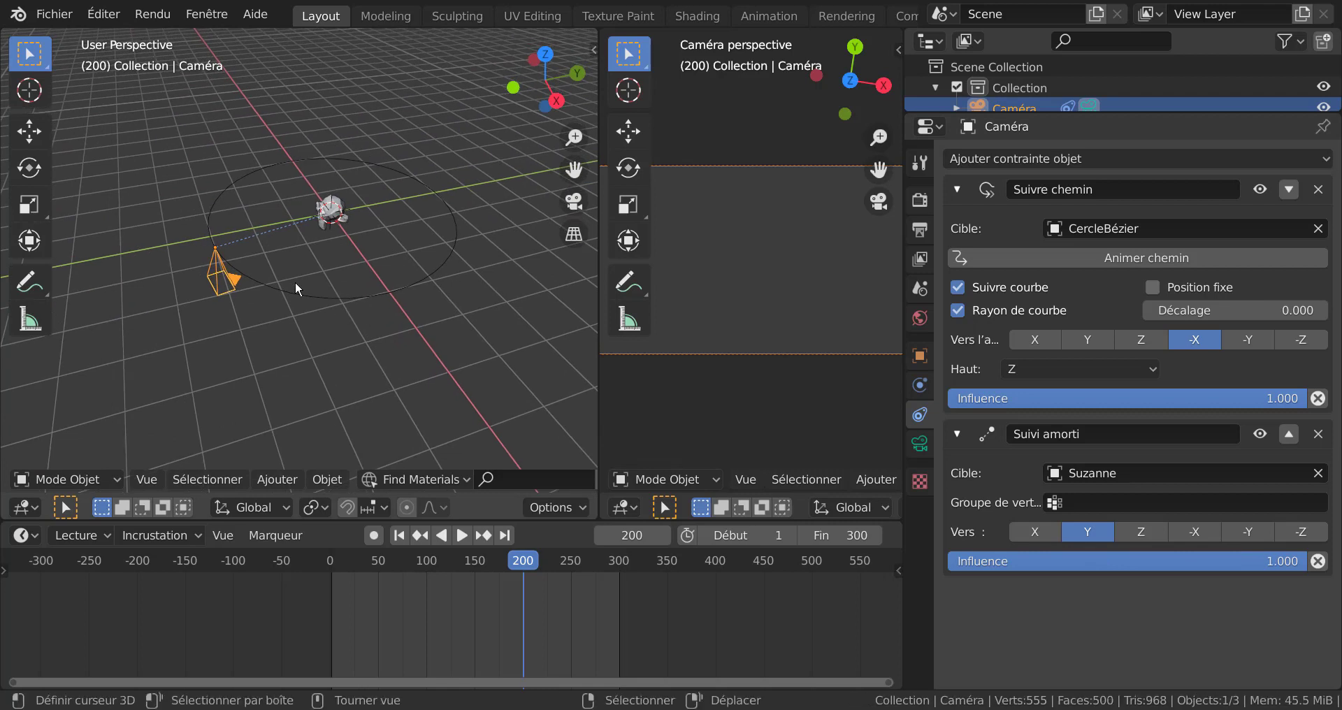
left_click(1041, 534)
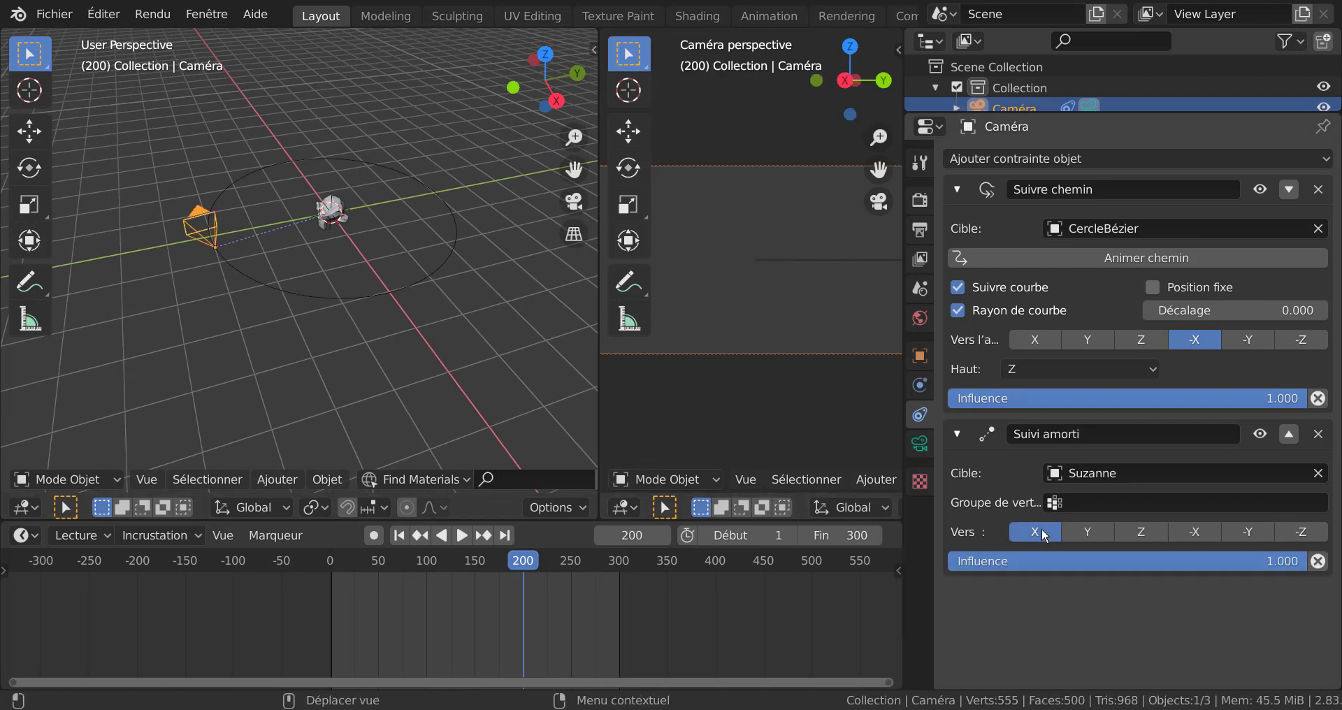
left_click(1085, 531)
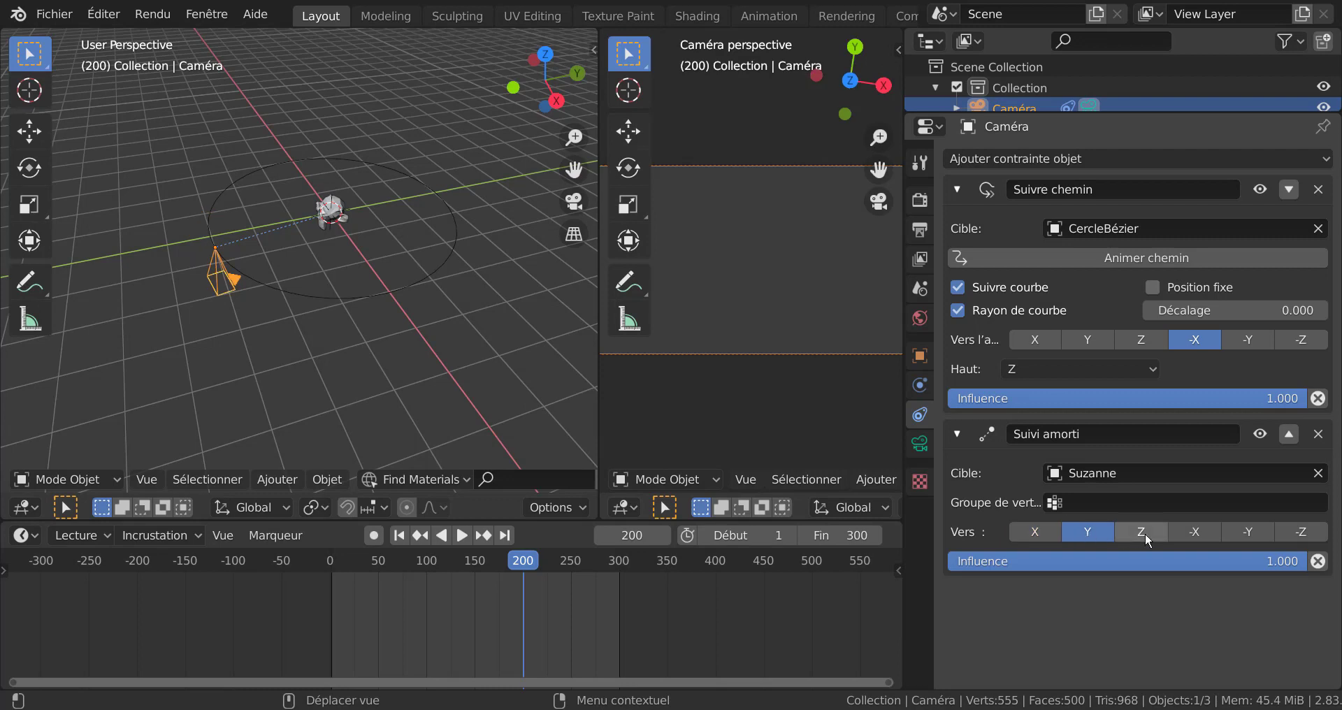
left_click(1145, 534)
left_click(1193, 533)
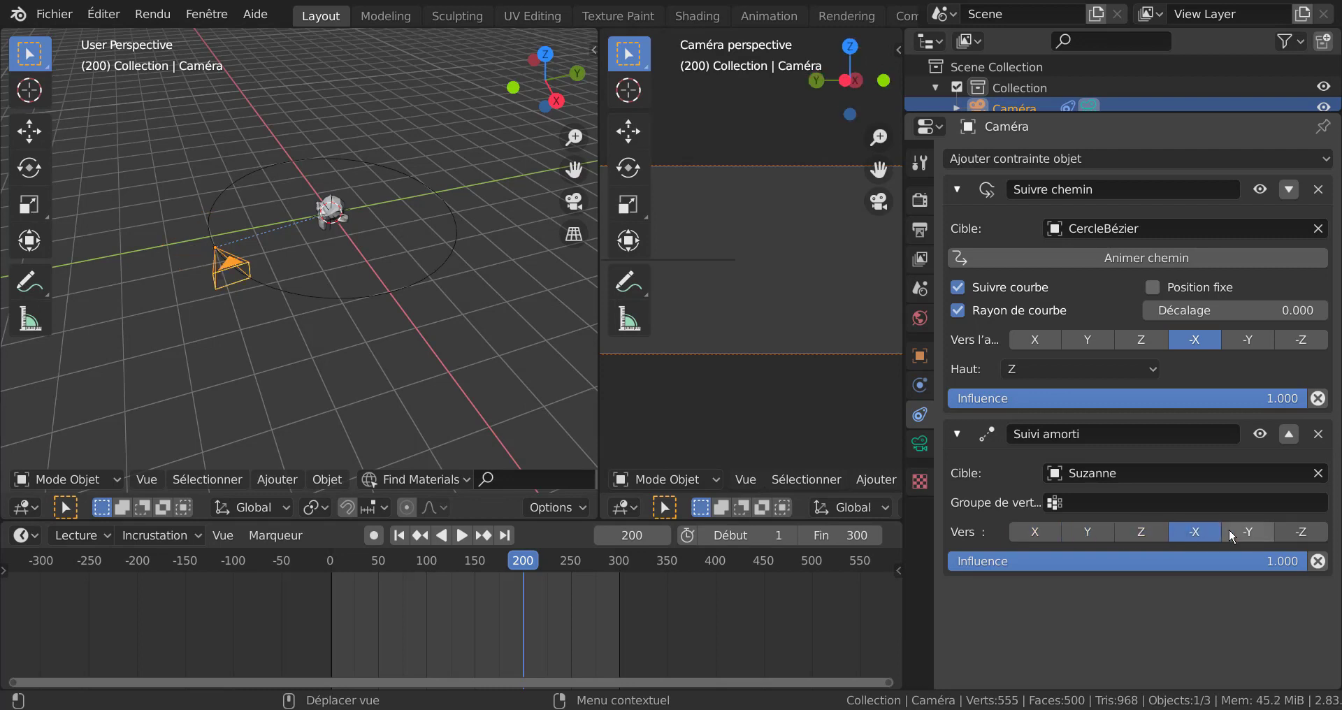
left_click(1229, 529)
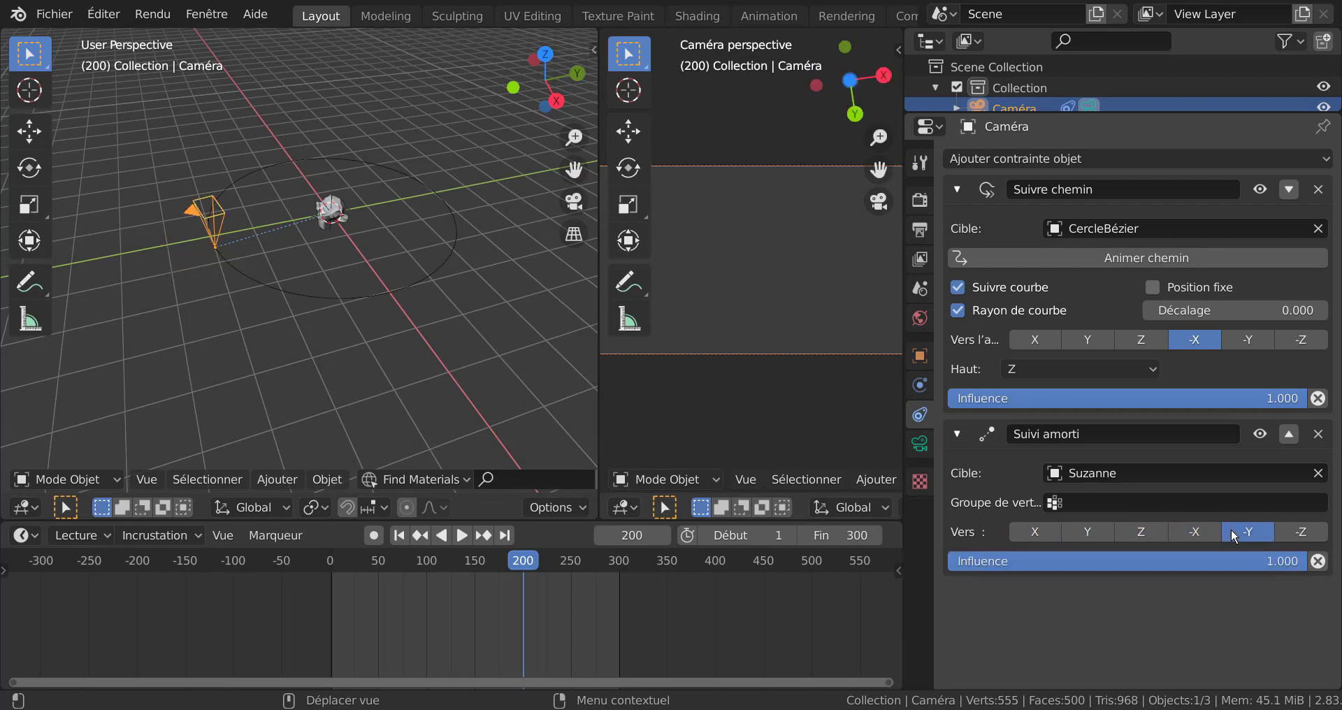
left_click(1301, 534)
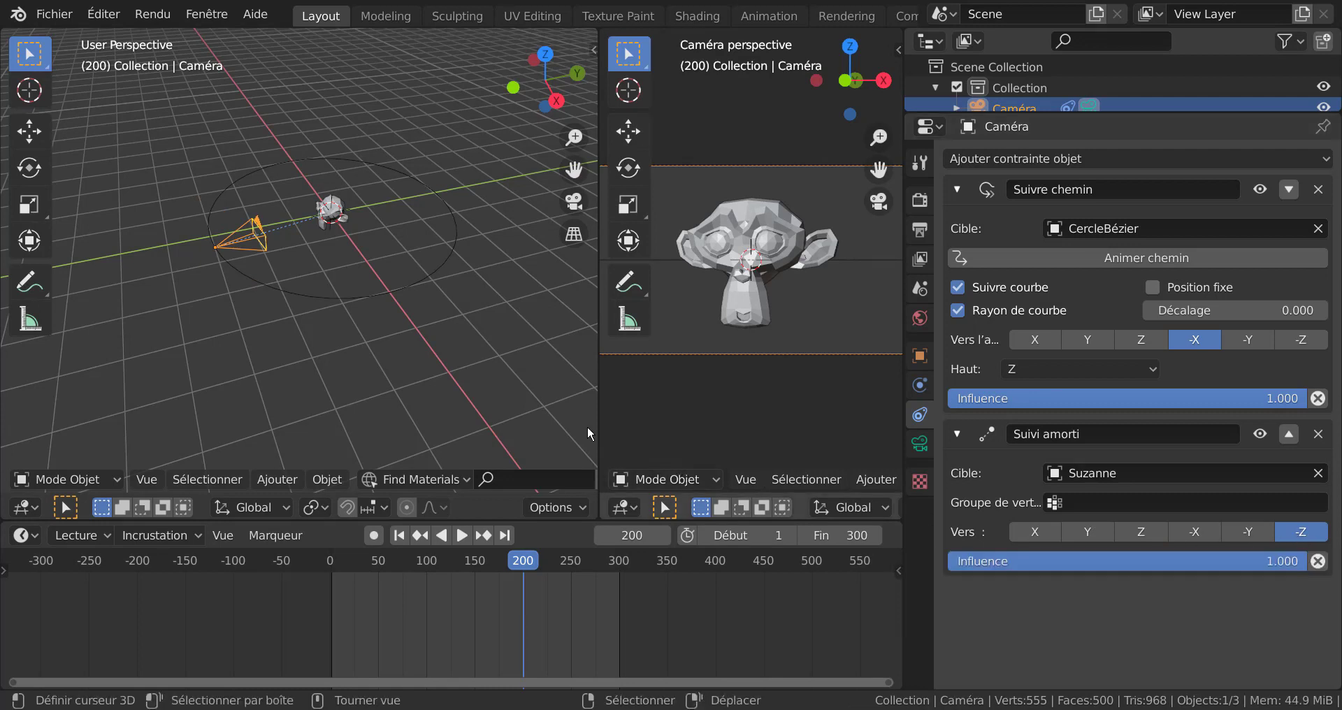
left_click(461, 536)
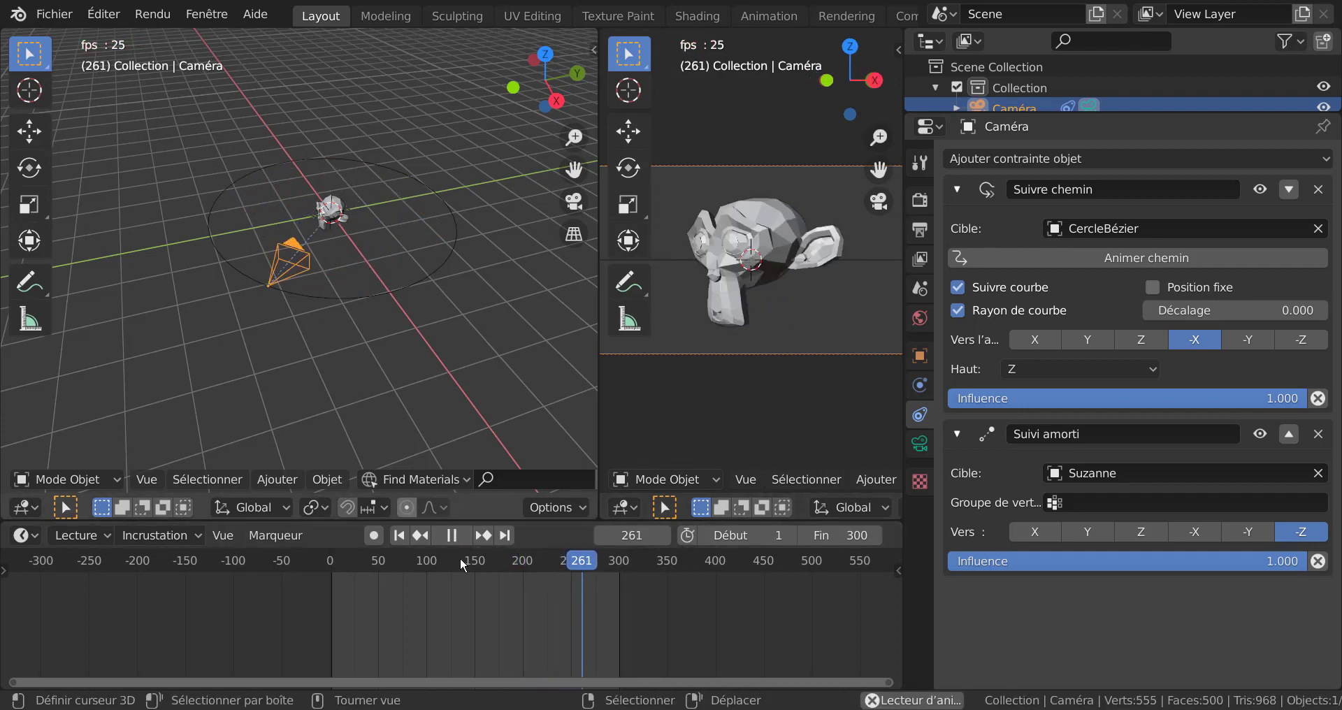
Step: Raise the Bézier circle along Z and set its path animation to 131 frames
left_click(412, 286)
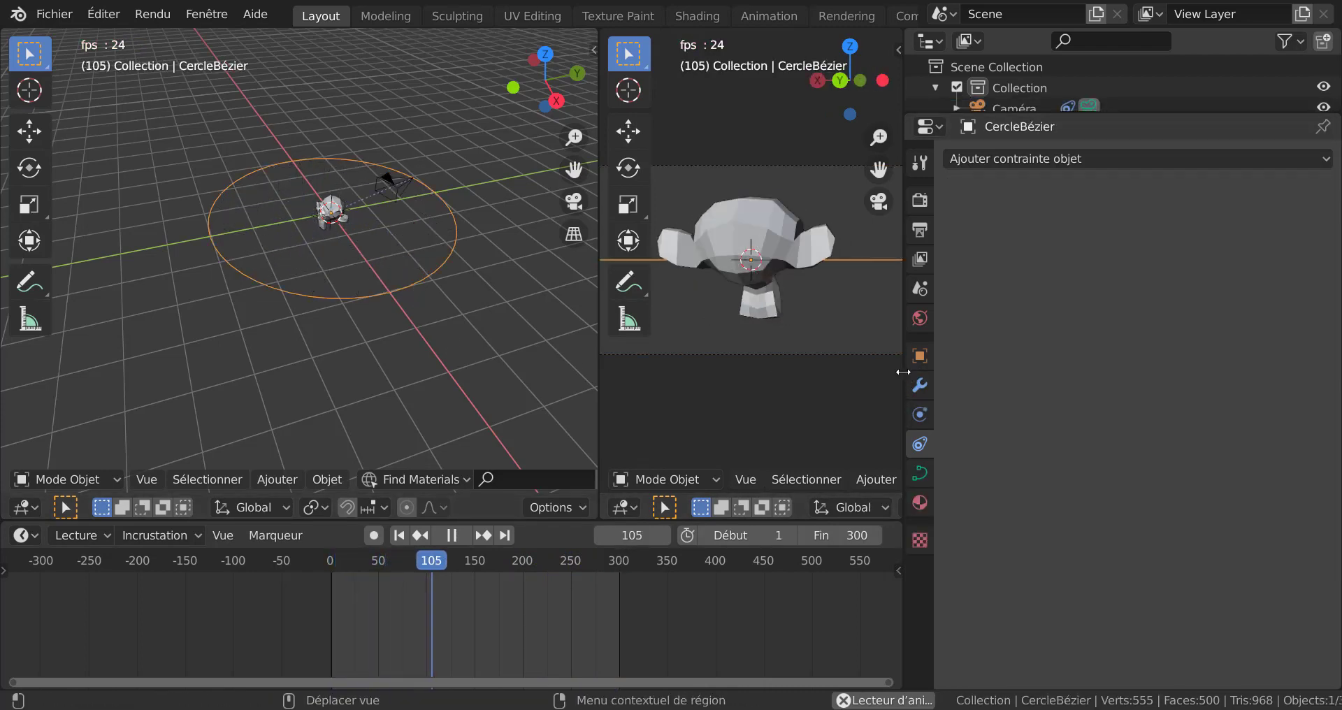
left_click_drag(902, 371, 1172, 366)
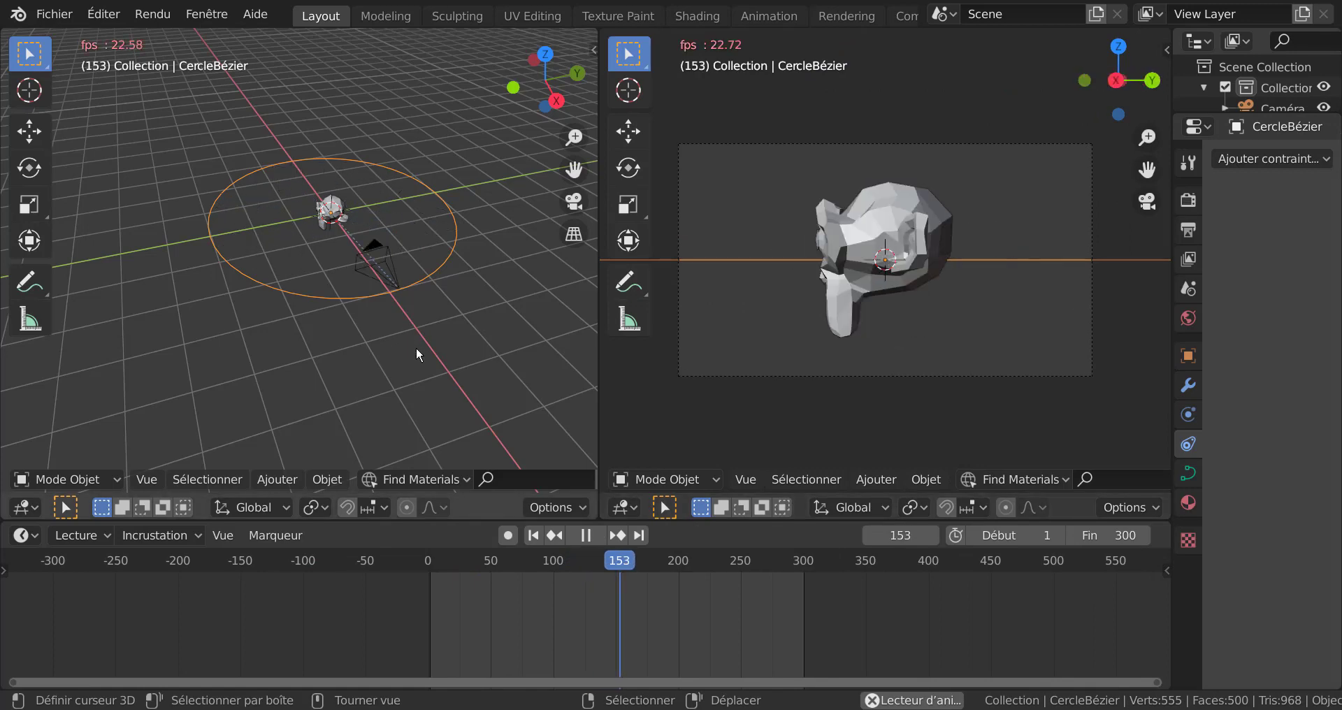
key("g")
key("z")
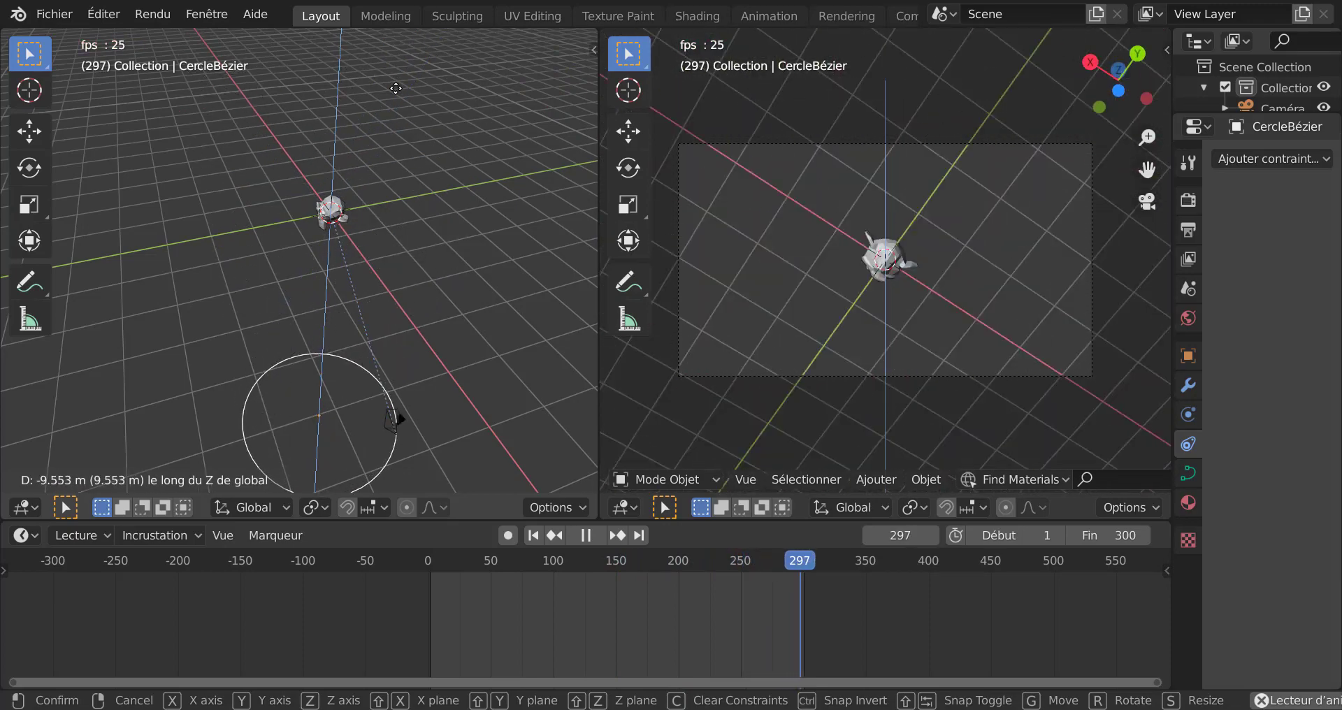
left_click(382, 276)
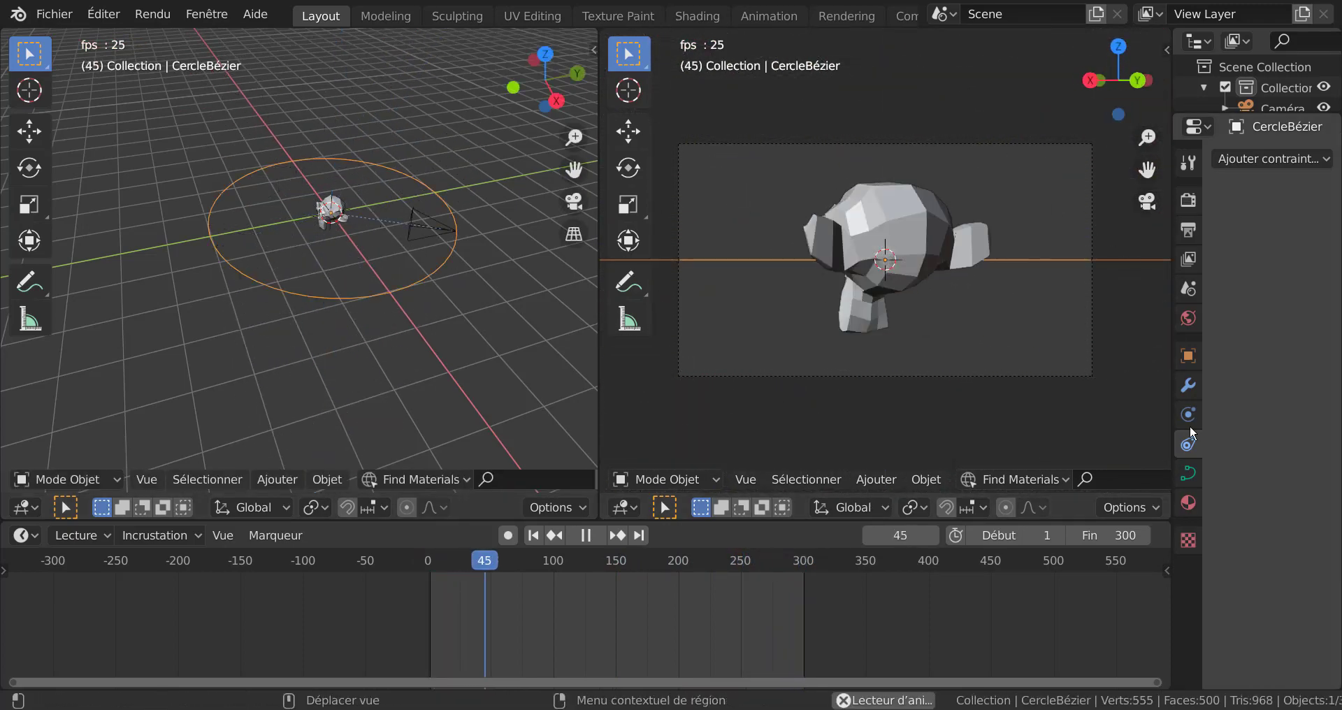
left_click(1193, 472)
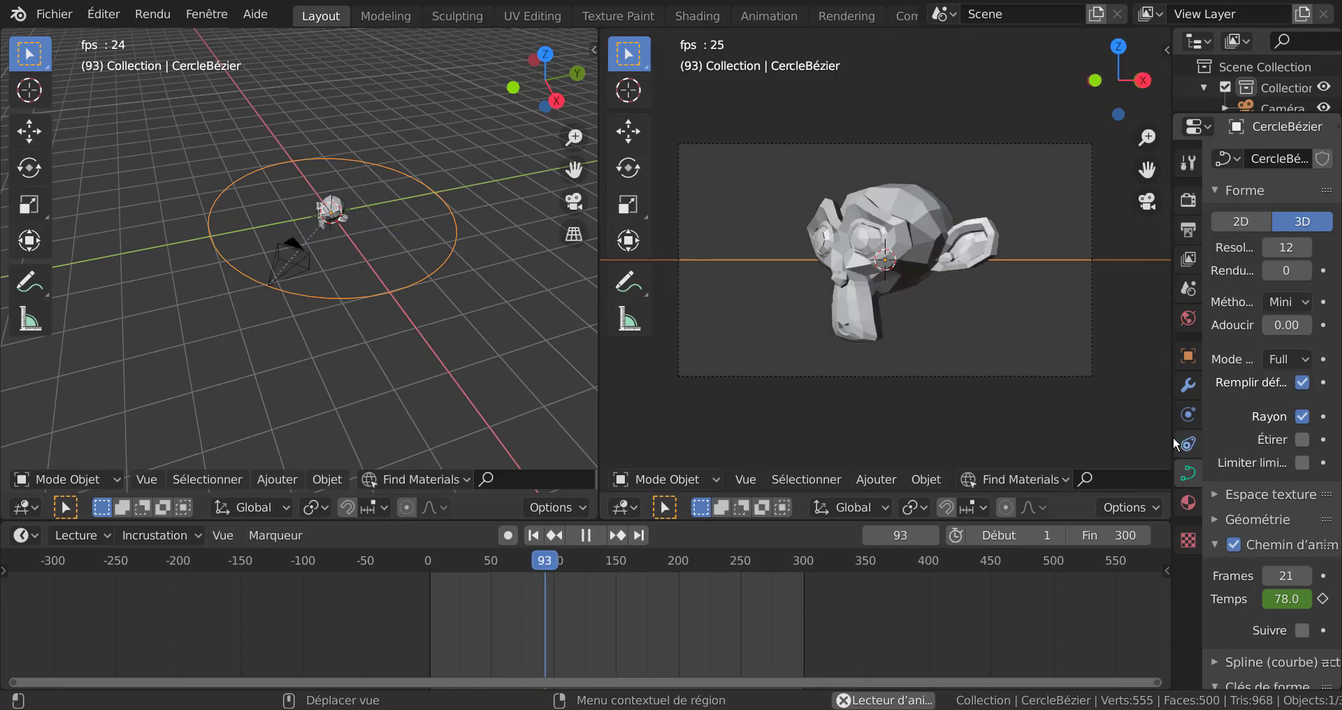
left_click_drag(1172, 436, 865, 435)
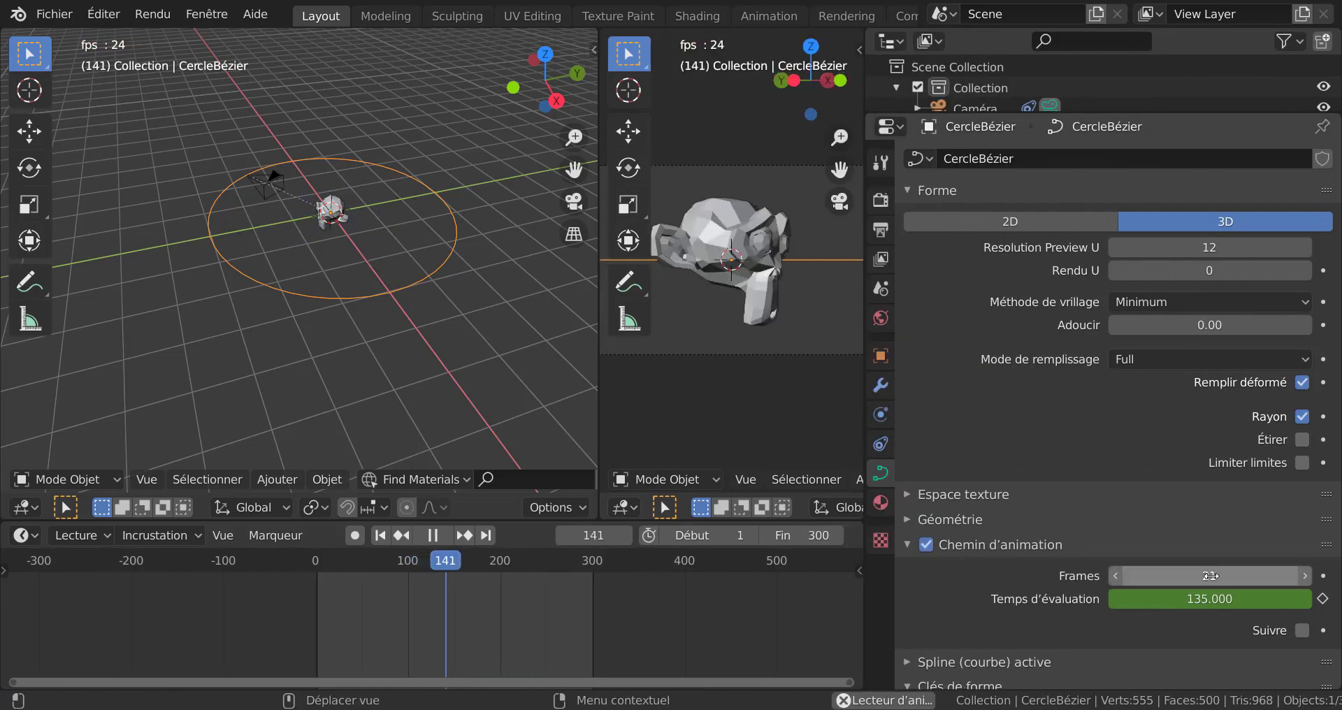
left_click_drag(1210, 575, 1150, 576)
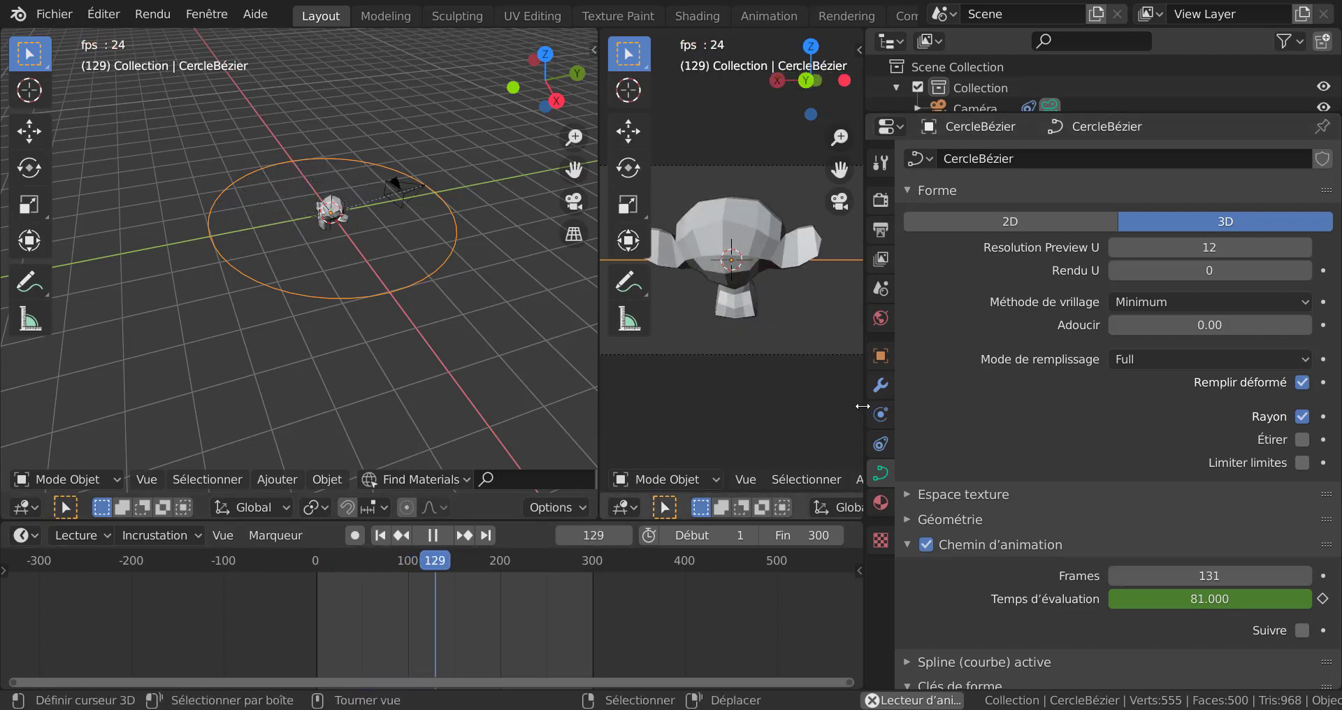
Step: Move the circle vertically to a new height and stop playback
left_click_drag(866, 405, 1177, 405)
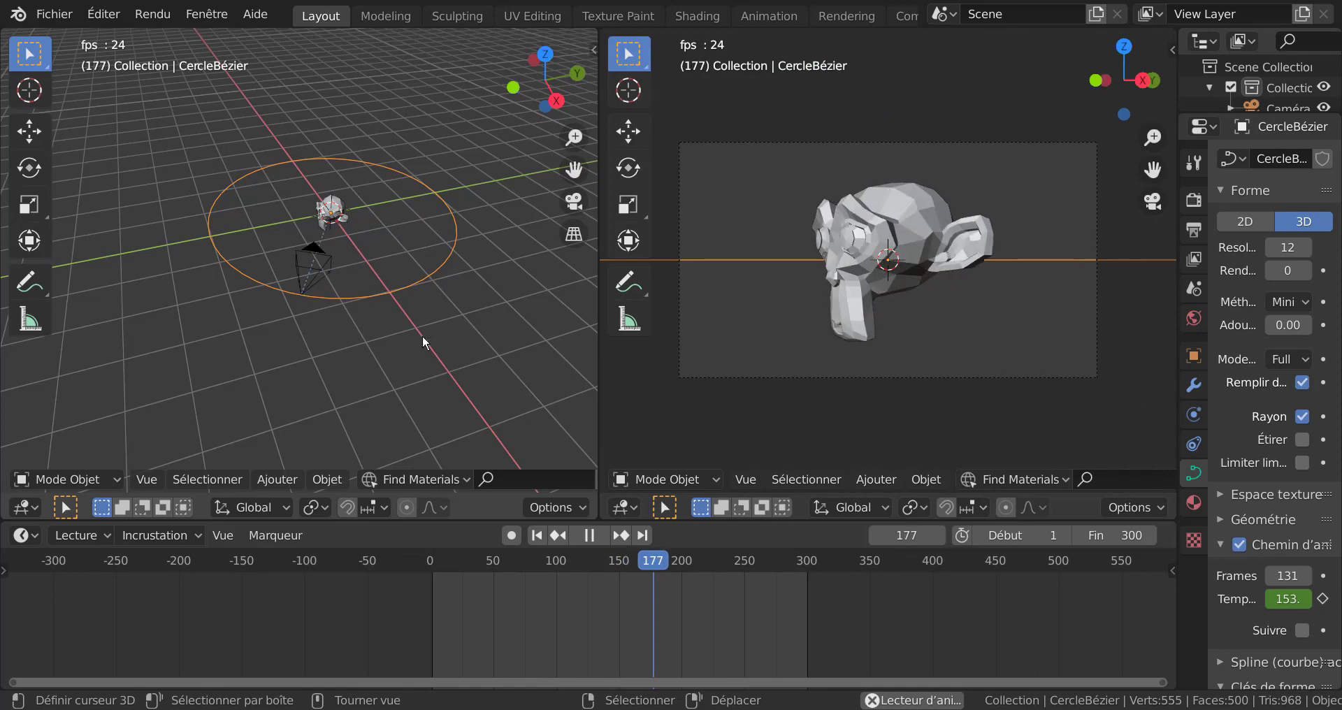
key("g")
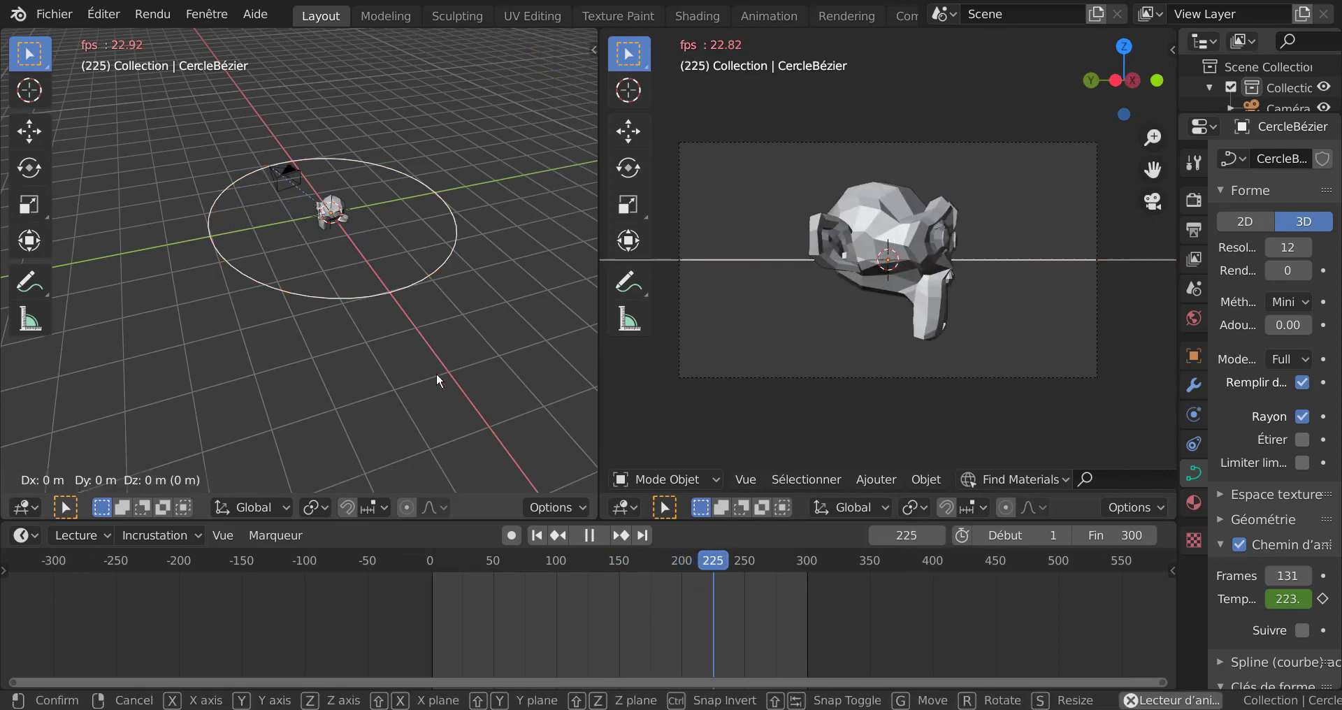
key("z")
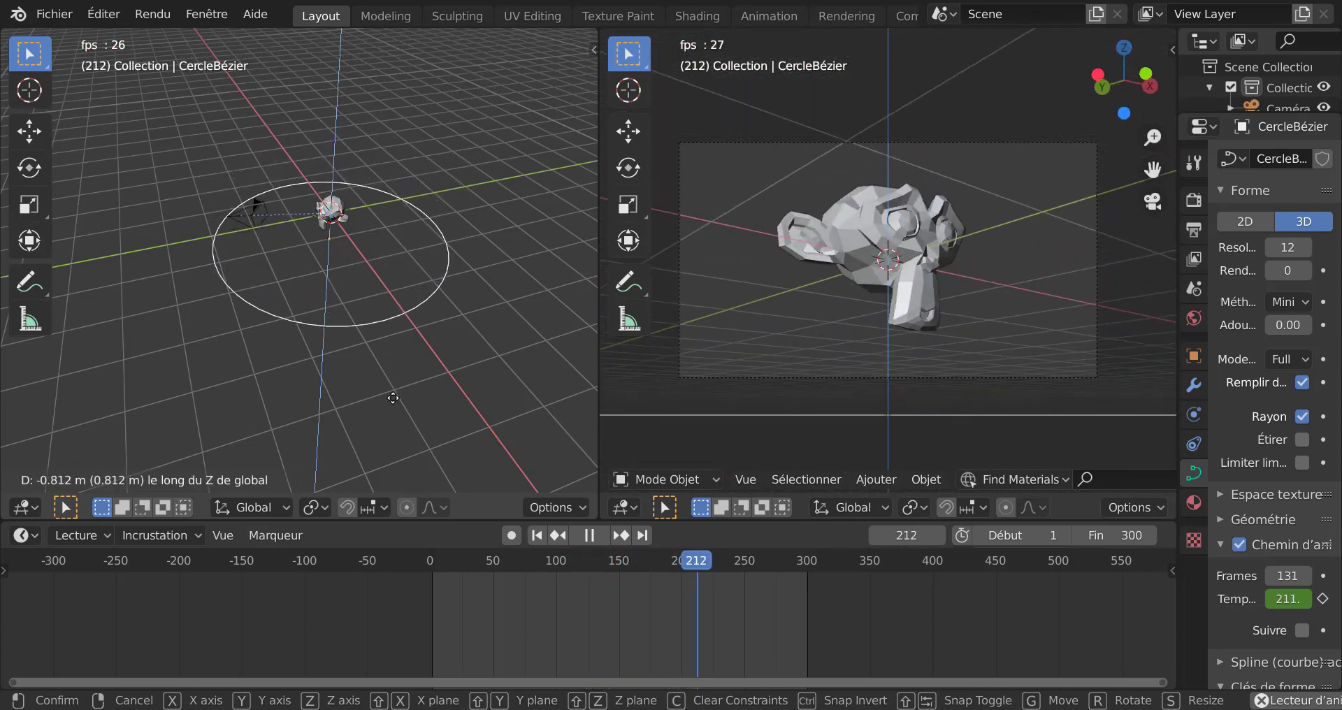
left_click(393, 352)
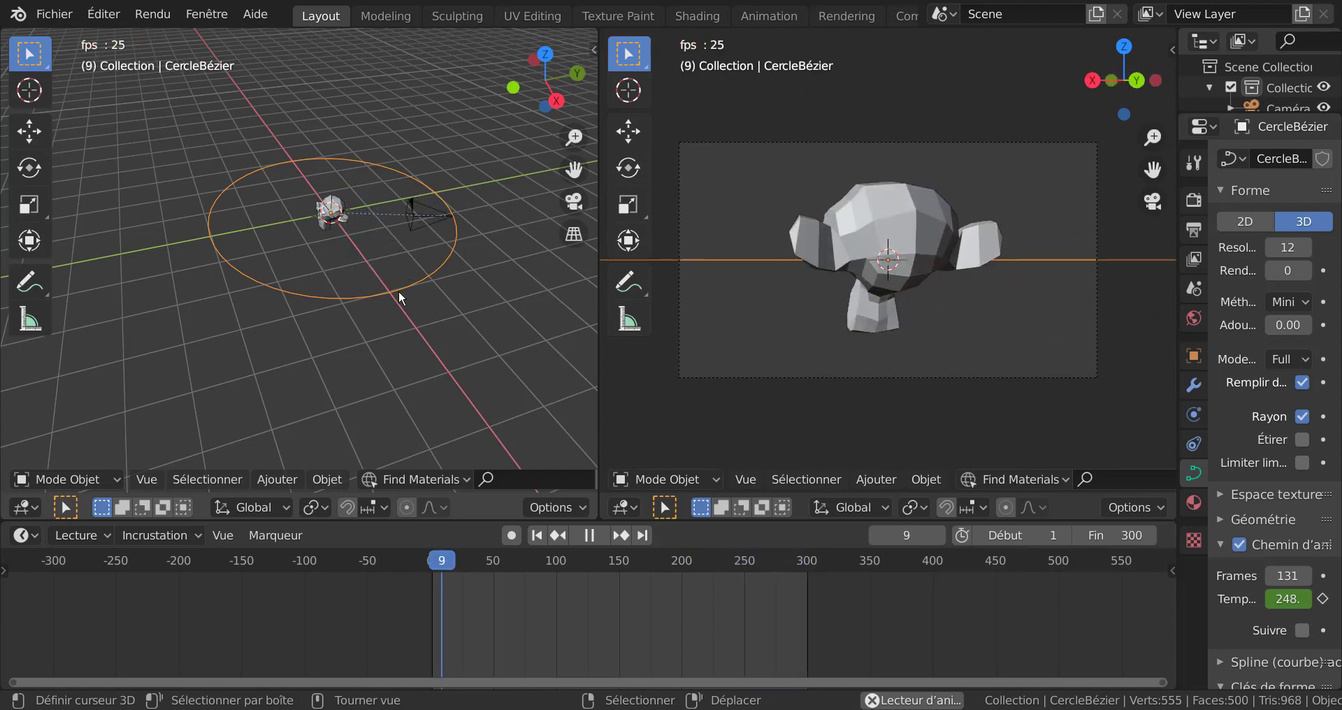
left_click(597, 535)
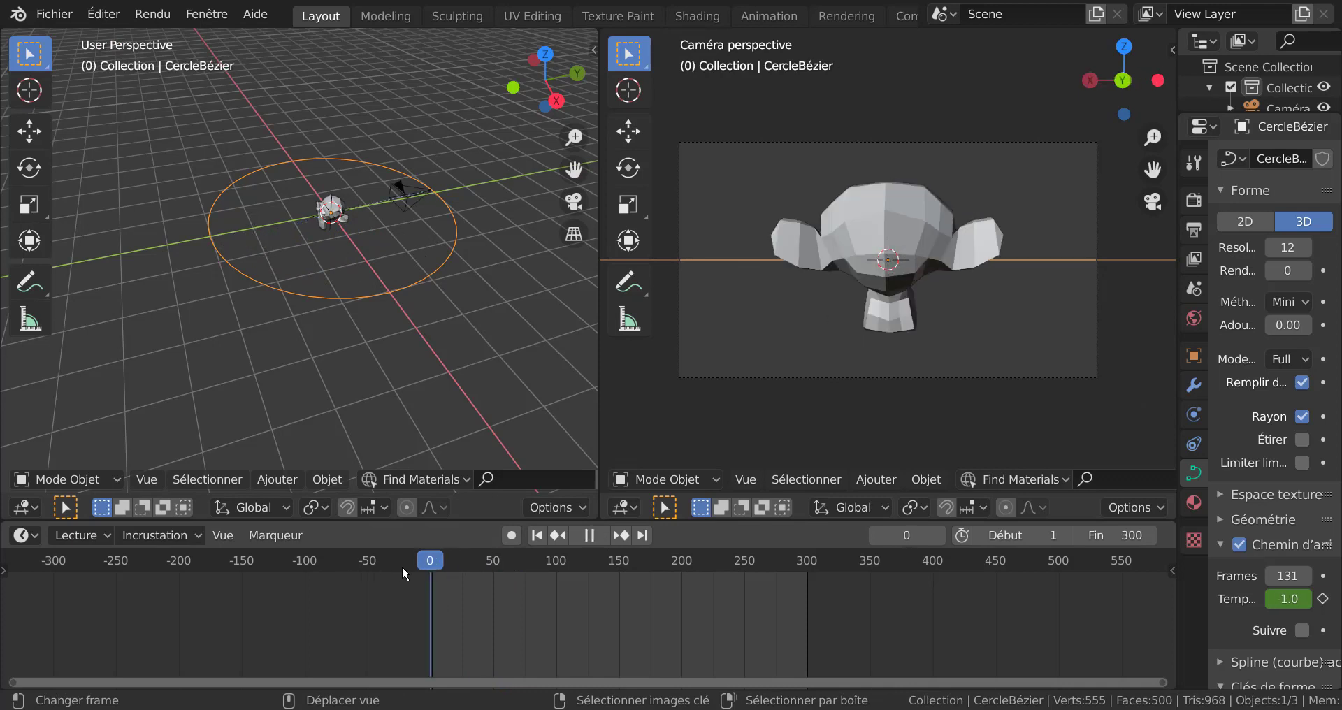
Step: Try scaling the circle, cancel it, and pause playback at frame 48
left_click_drag(447, 568, 454, 568)
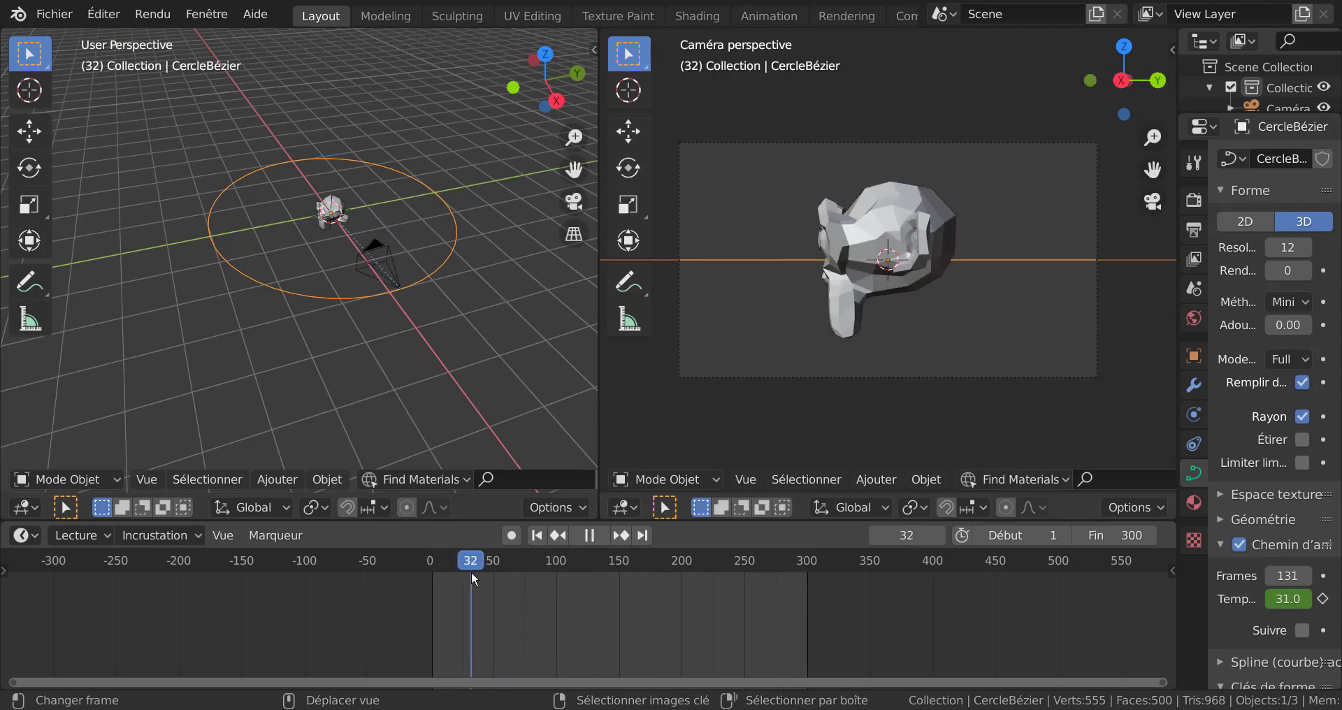
key("space")
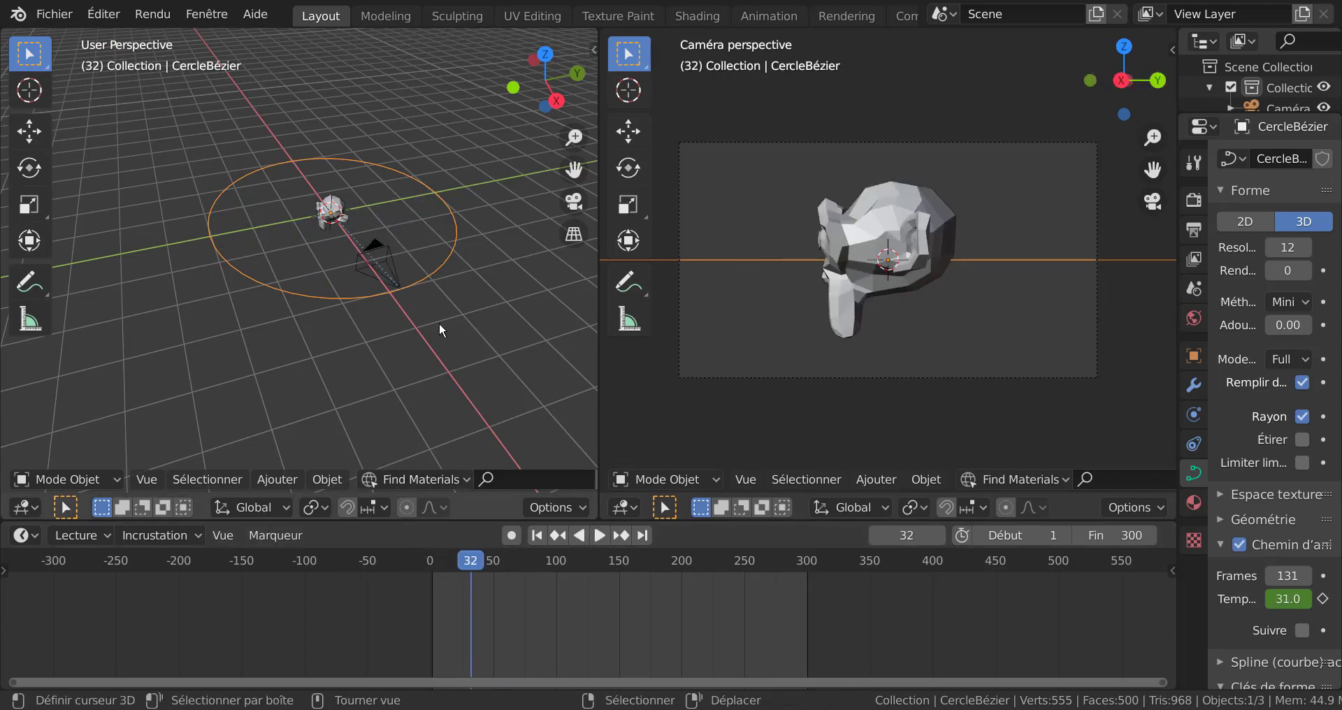
key("s")
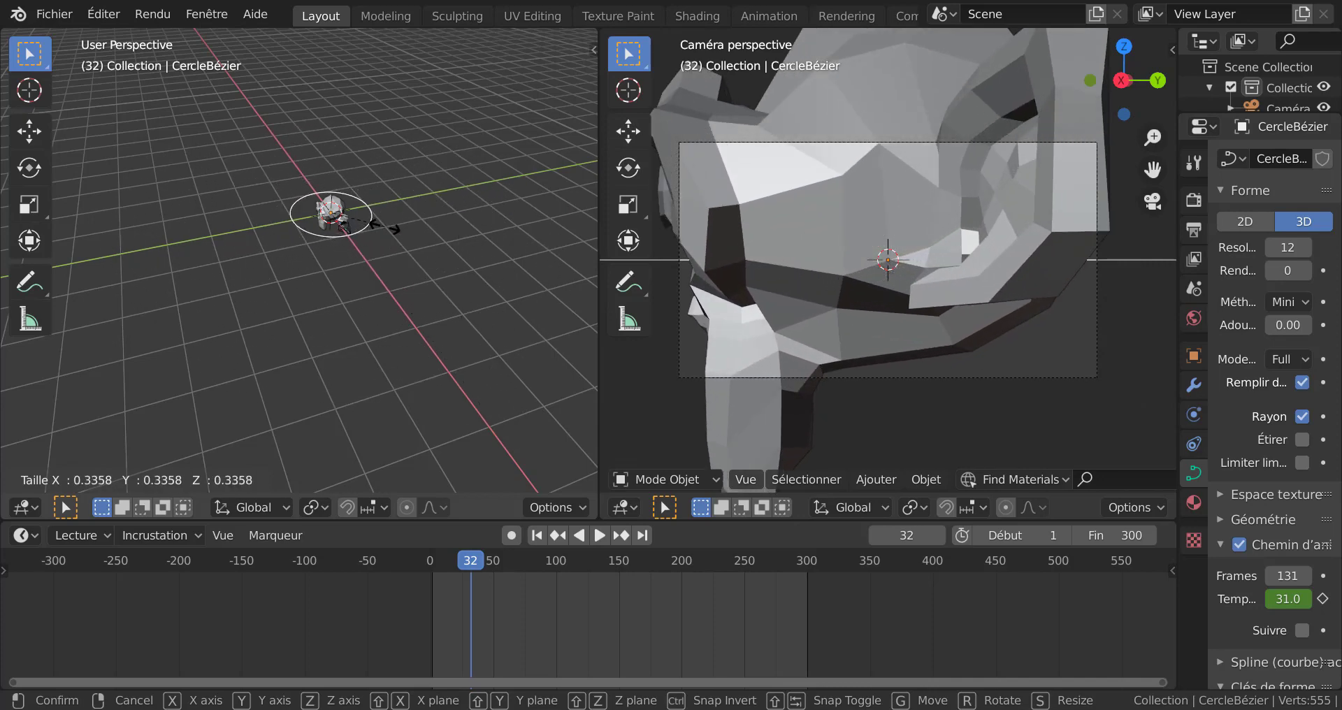
right_click(389, 228)
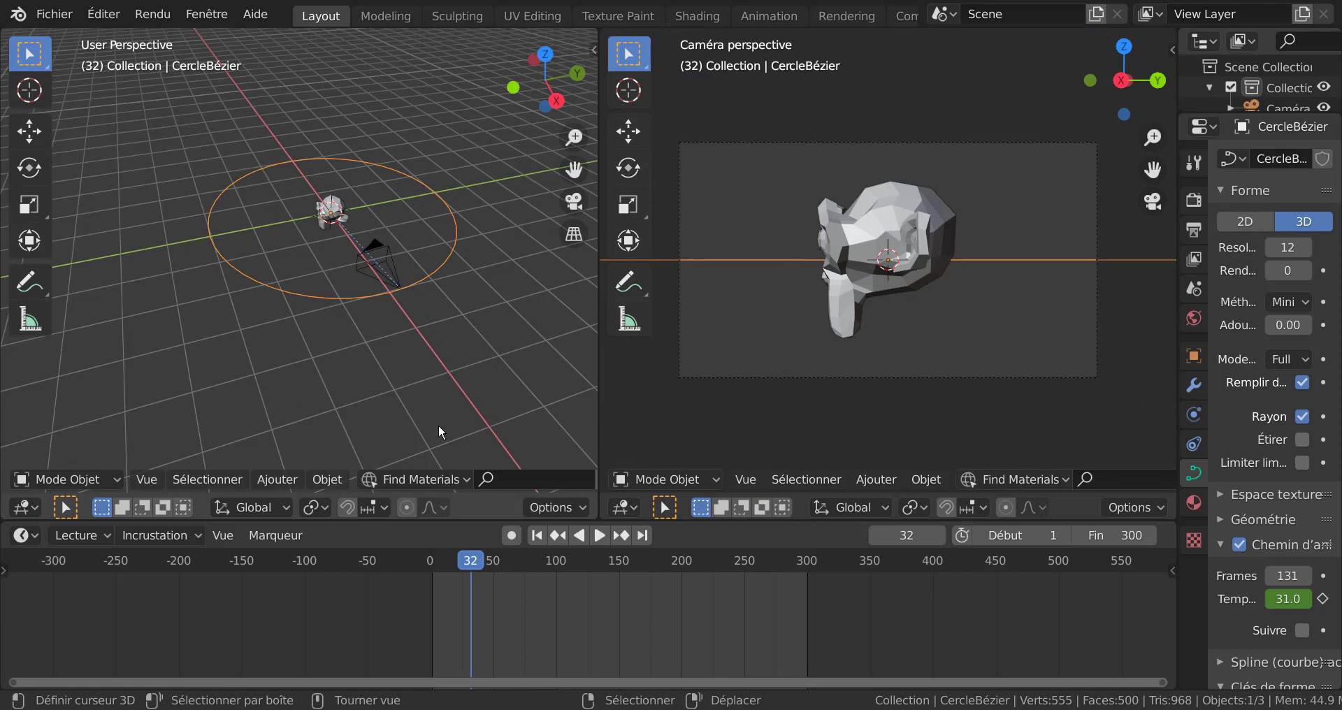
mouse_move(471, 566)
left_mouse_down()
mouse_move(436, 564)
mouse_move(485, 581)
left_mouse_up()
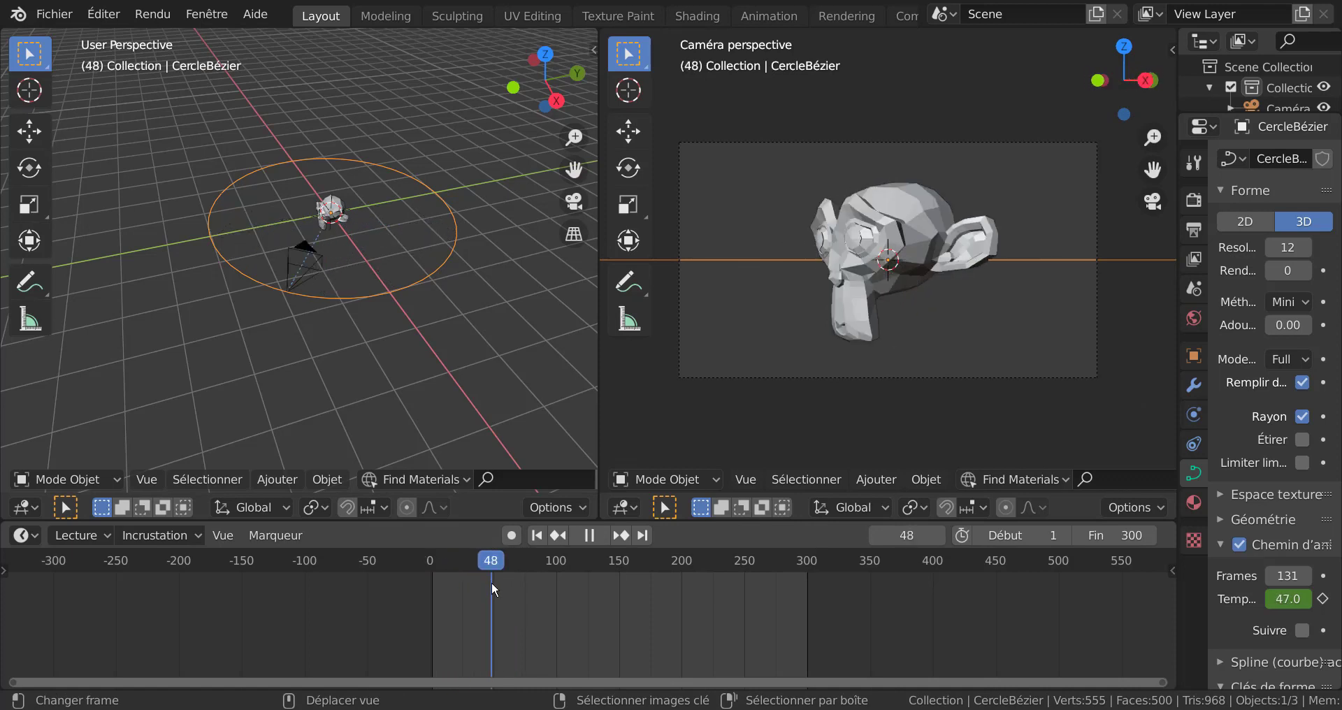
key("space")
Step: With auto-keying on, key the circle at frame 48, shrink it at frame 101, replay
left_click(513, 535)
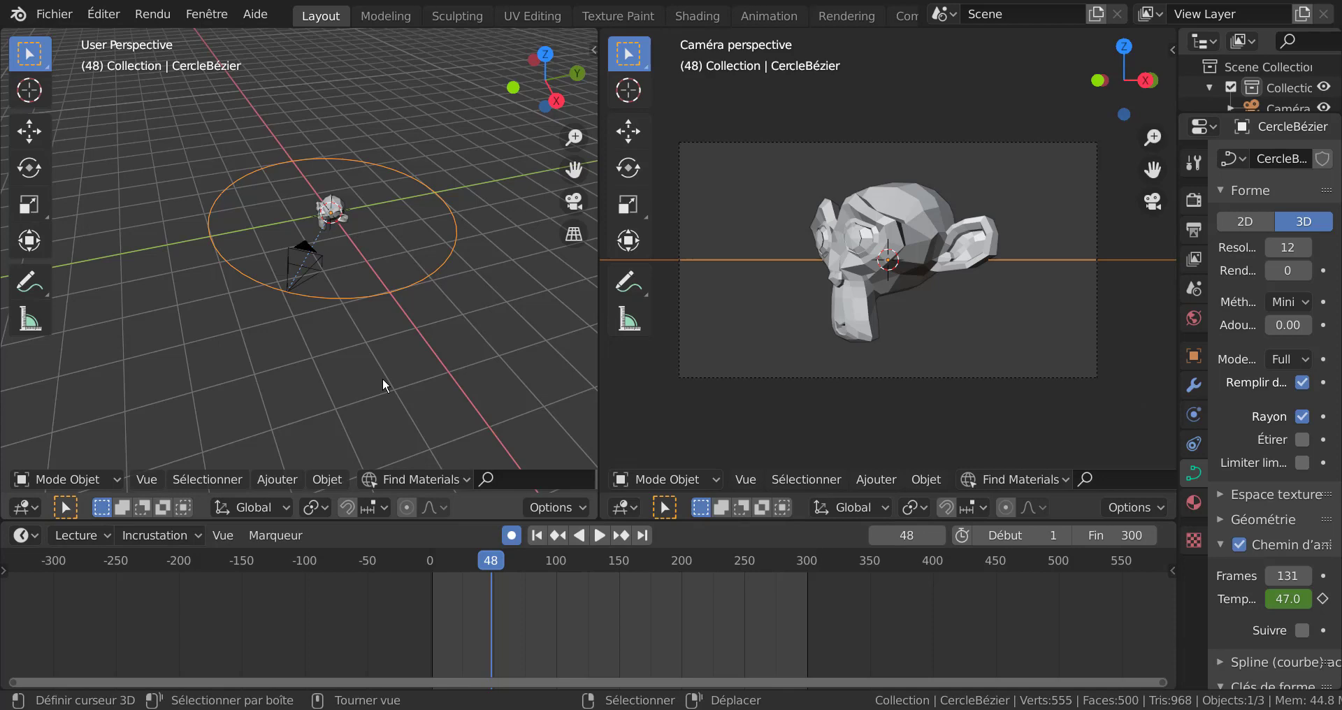
key("i")
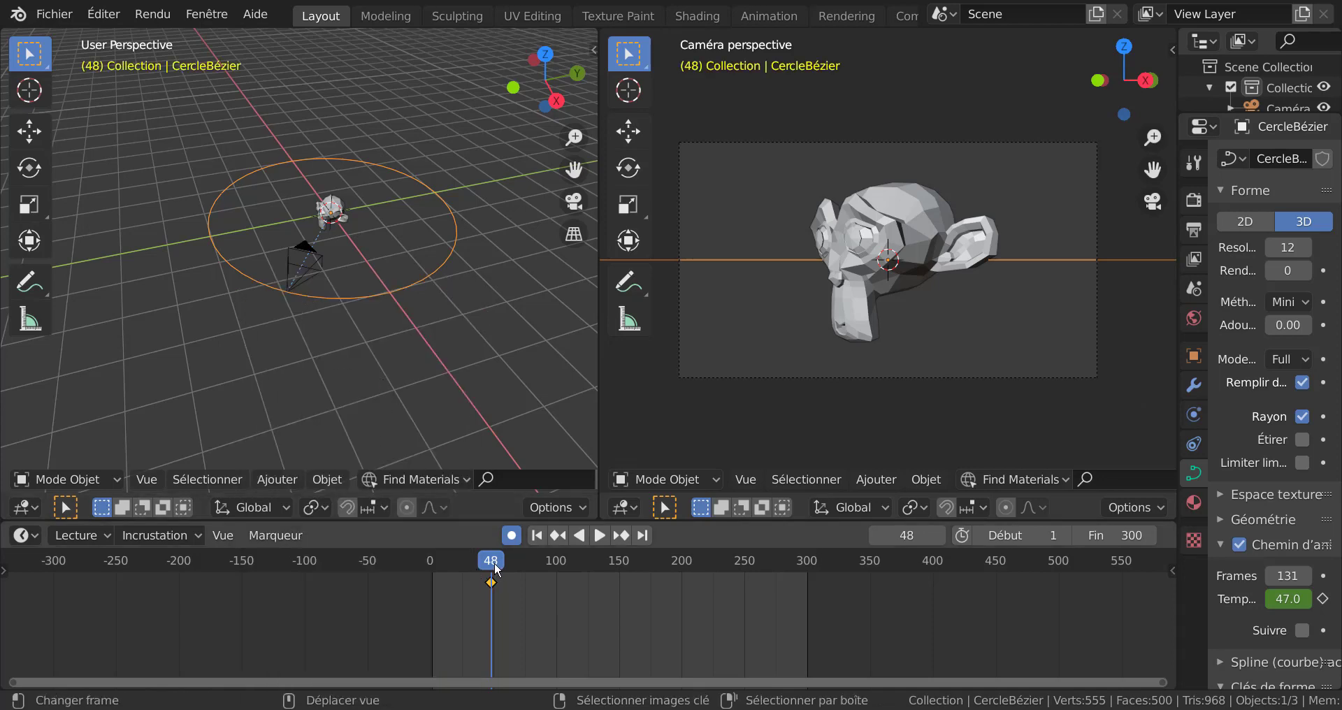
left_click_drag(494, 567, 556, 565)
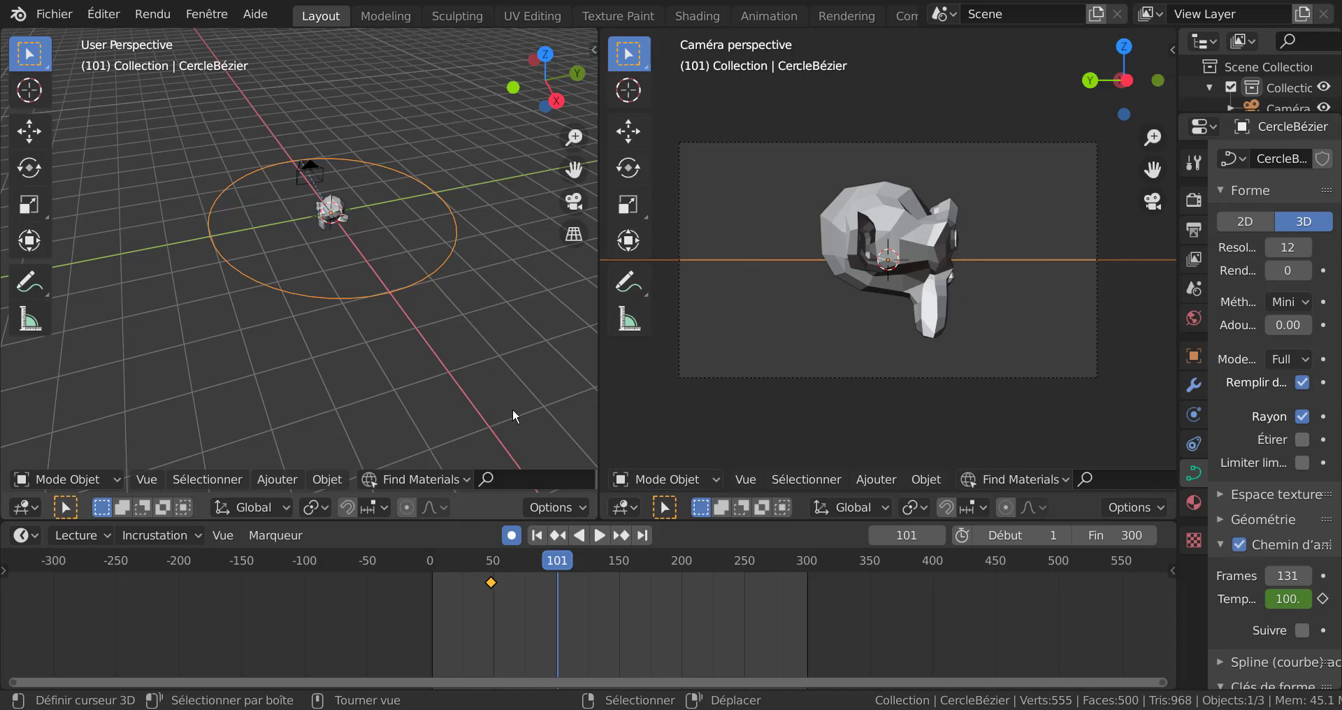
key("s")
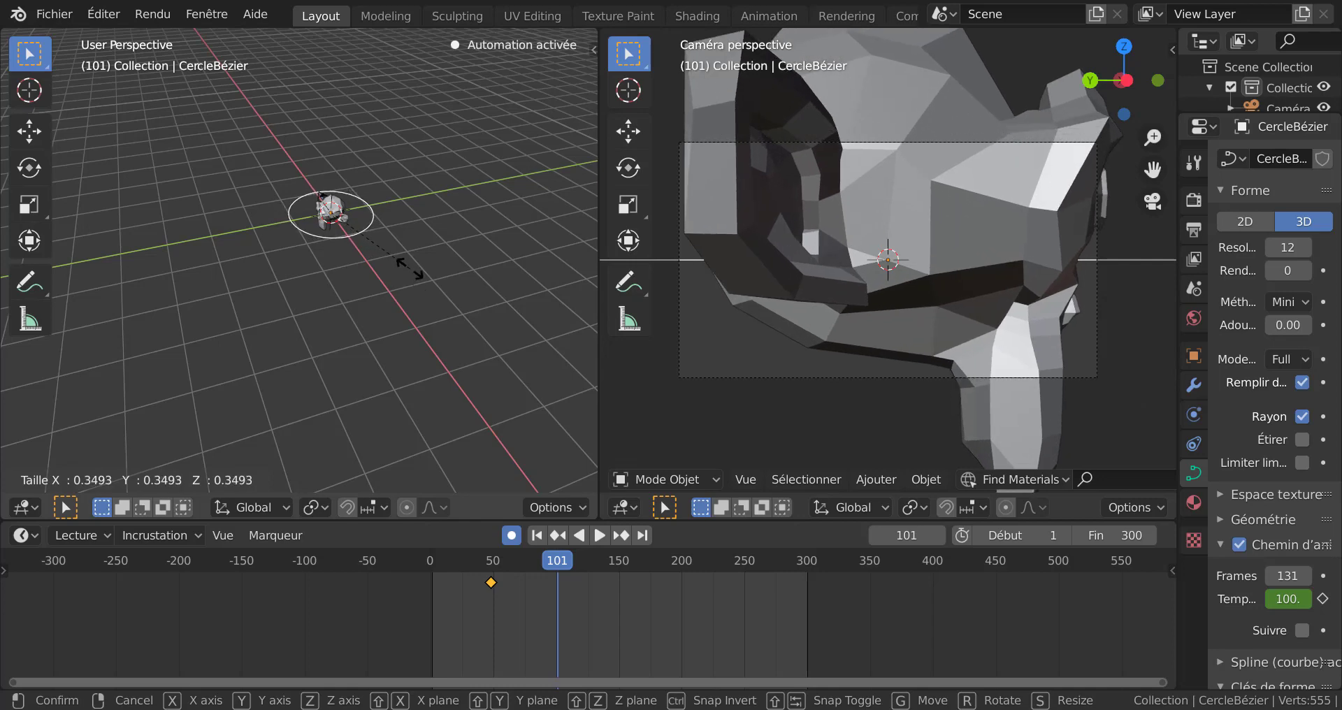
left_click(408, 265)
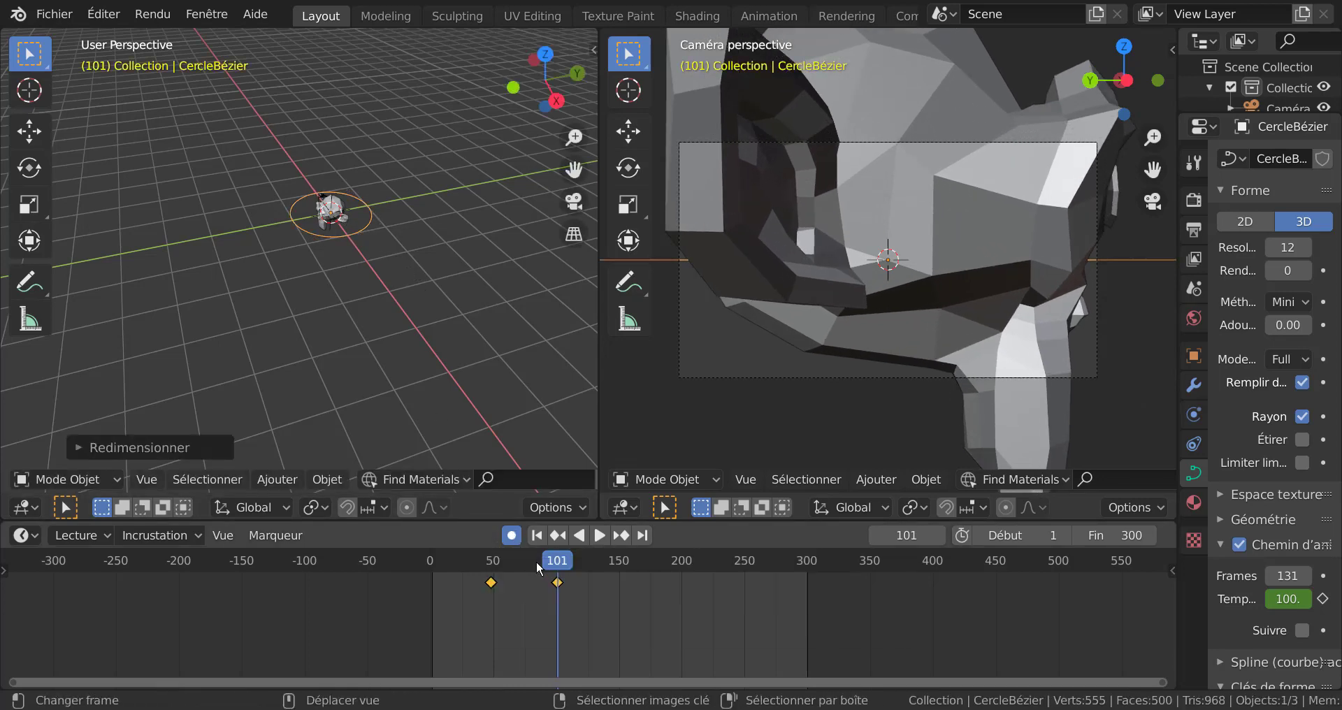
key("space")
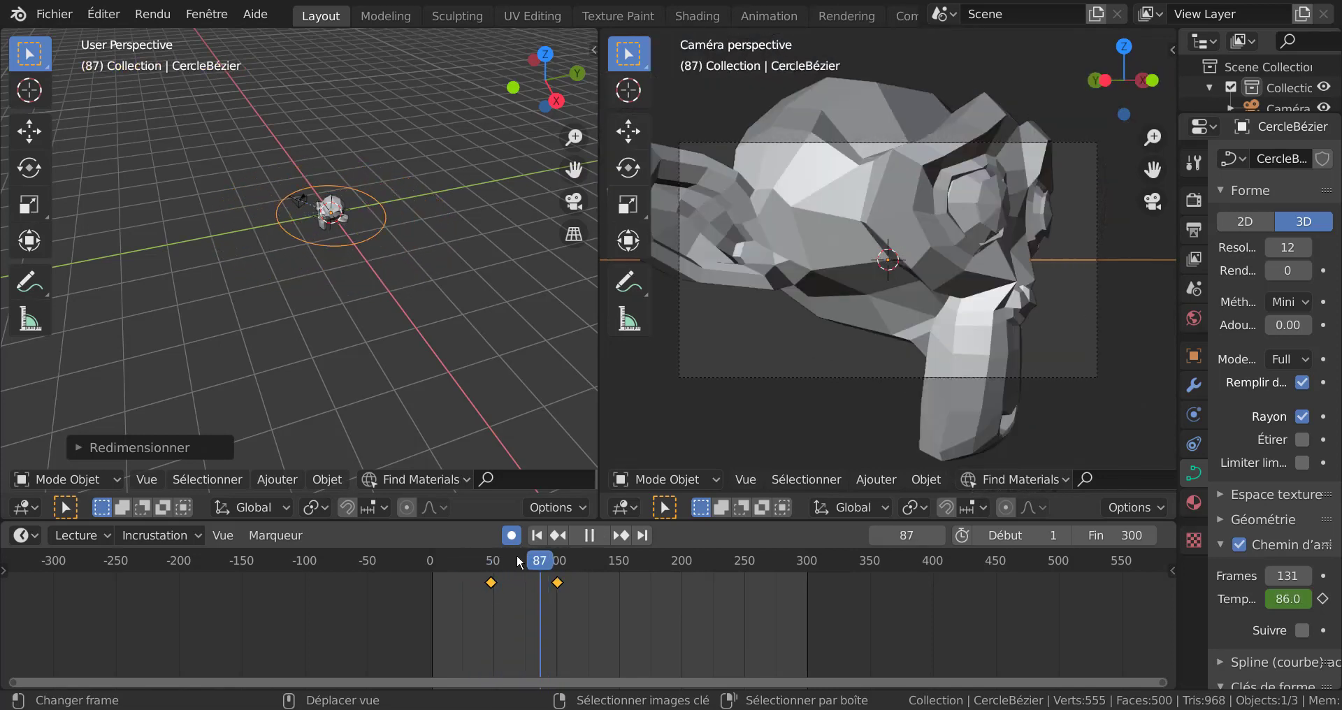
key("Escape")
left_click(599, 535)
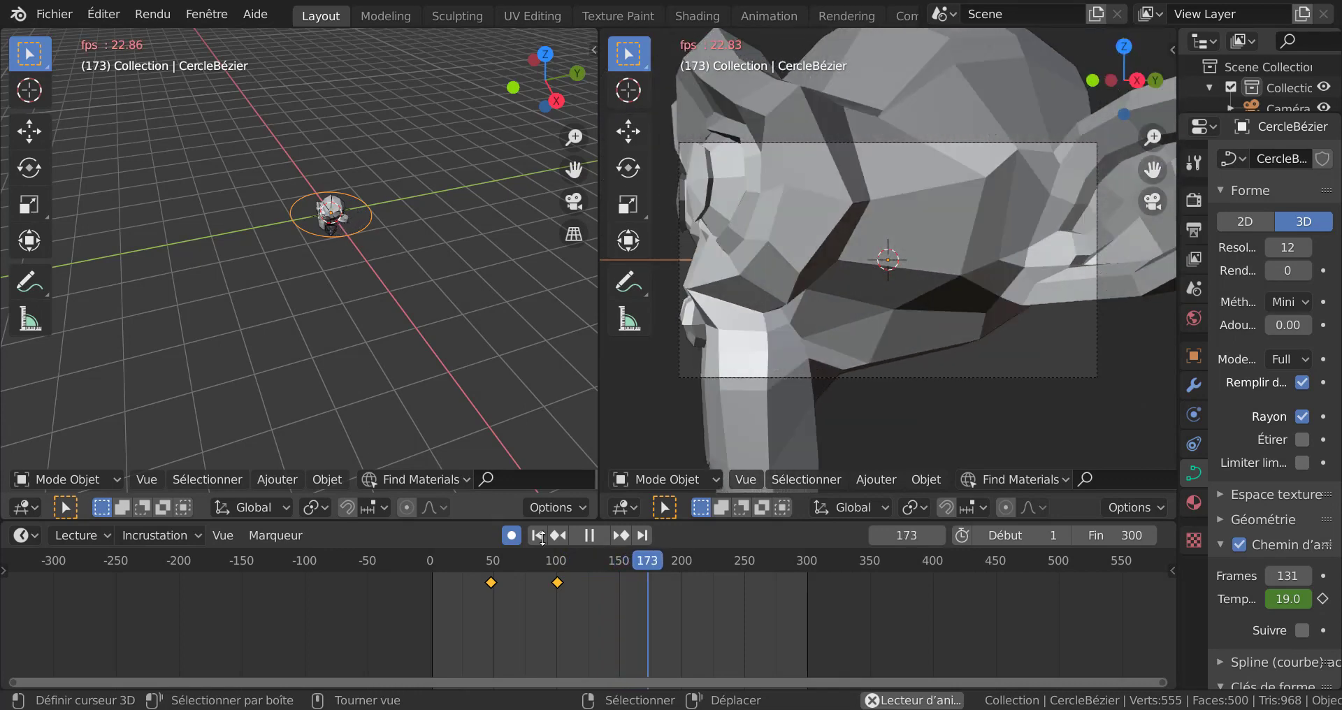
Step: Stop at frame 136 and scale the circle up, auto-keying the change
left_click(589, 535)
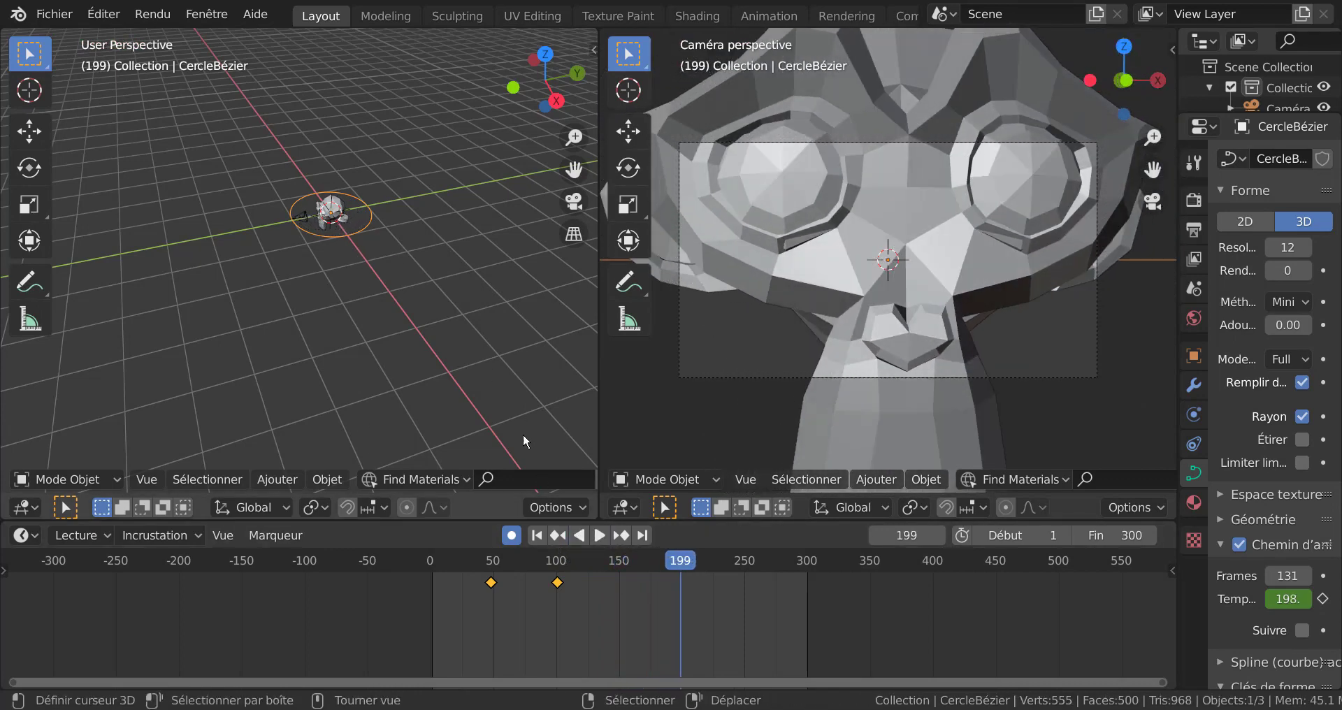
mouse_move(683, 563)
left_mouse_down()
mouse_move(586, 577)
mouse_move(602, 563)
left_mouse_up()
key("space")
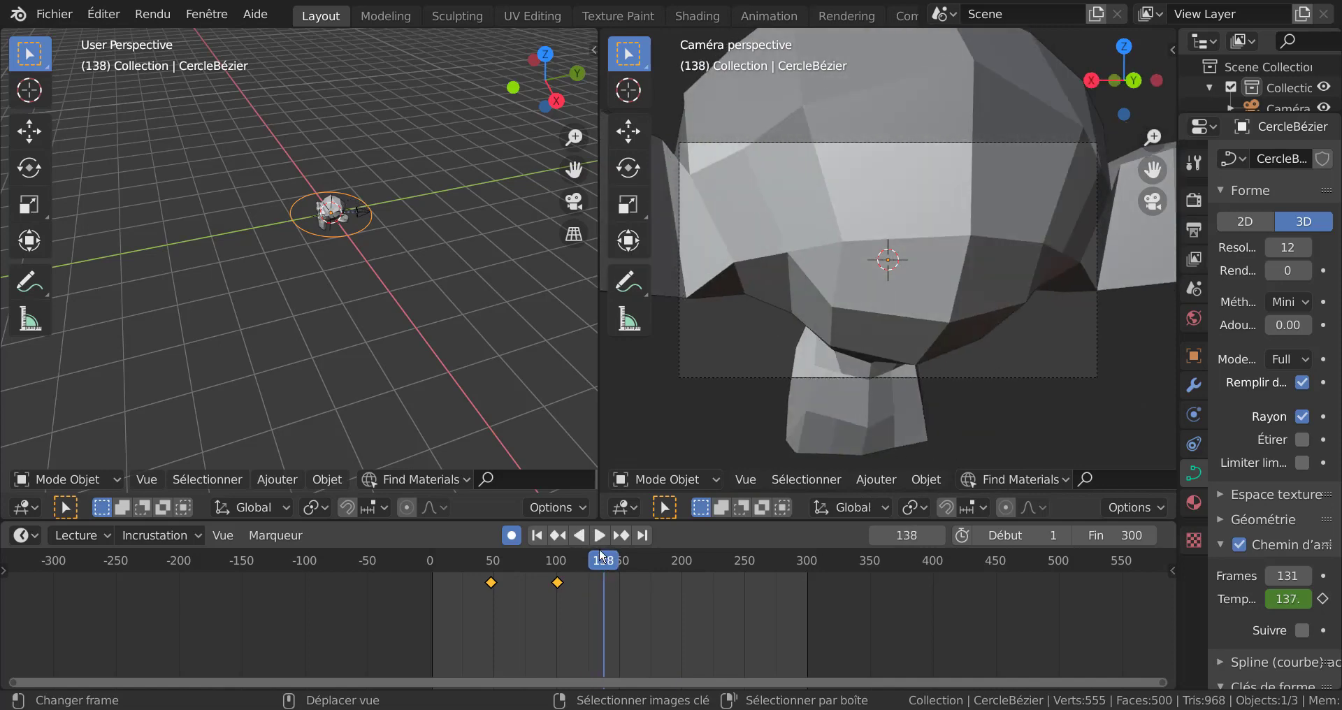
key("space")
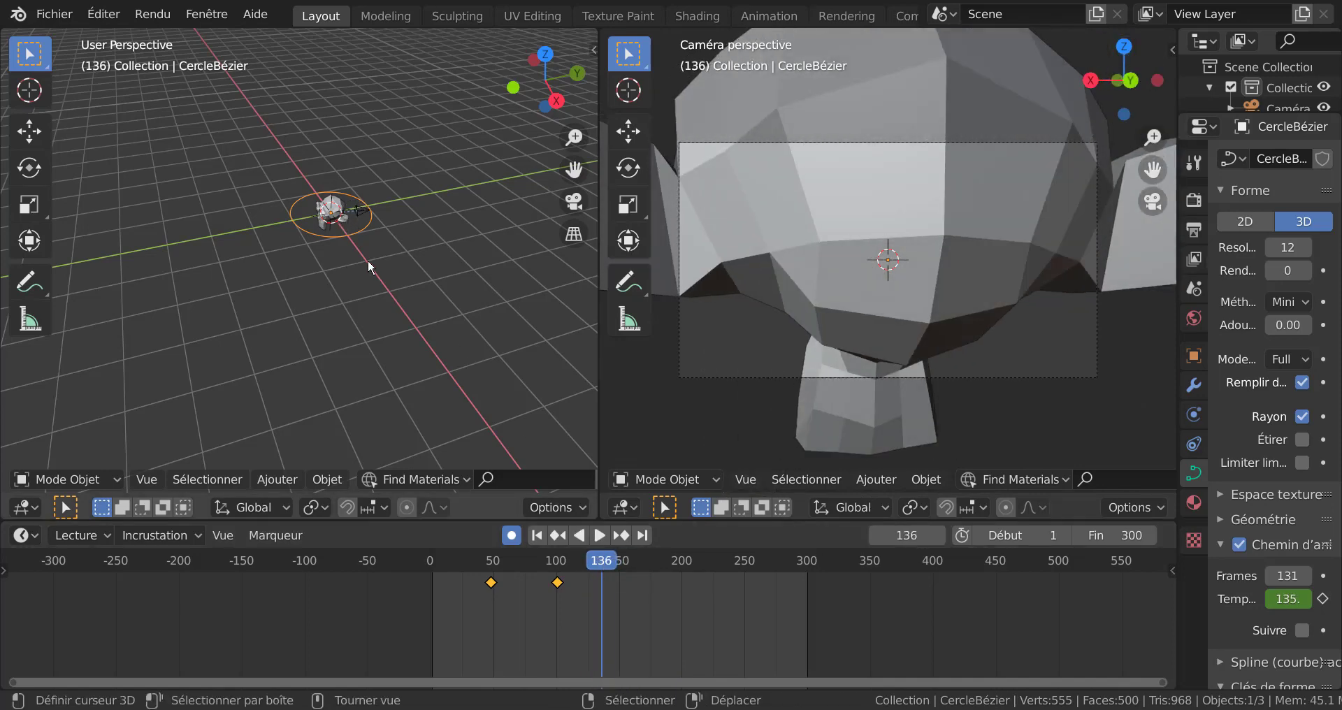
key("s")
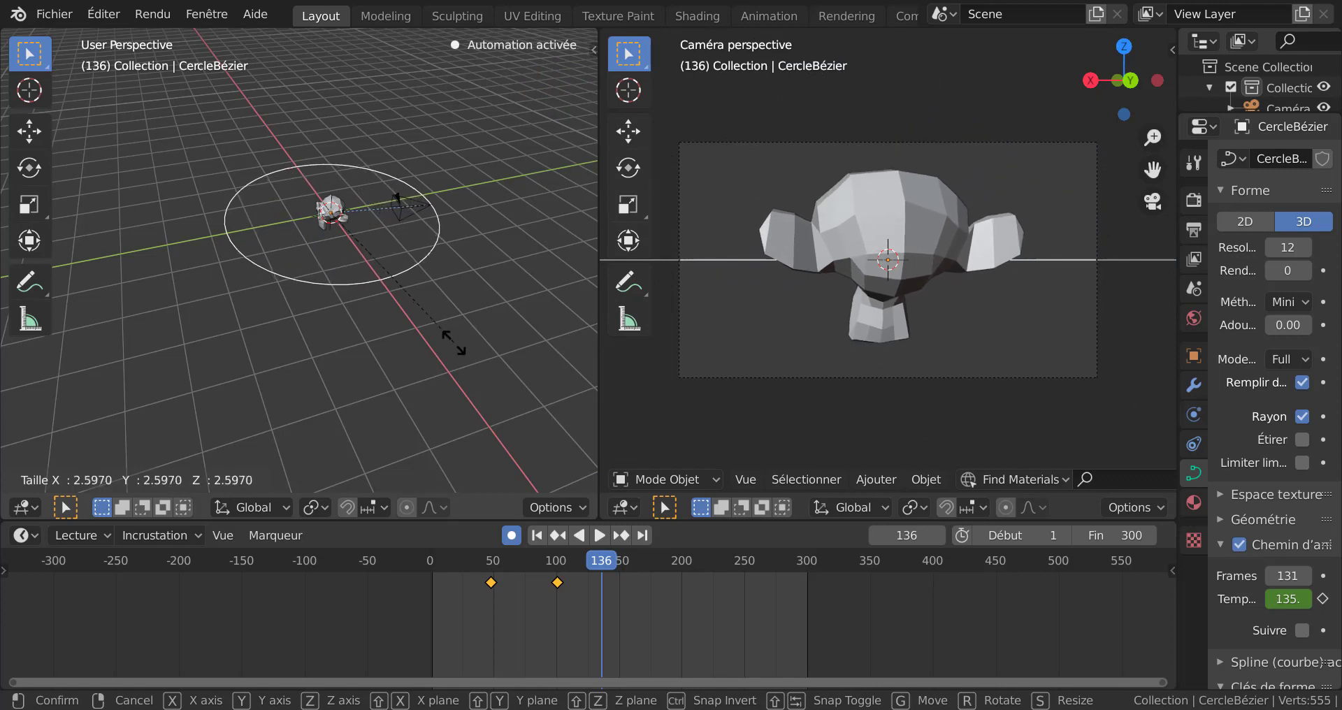
left_click(492, 395)
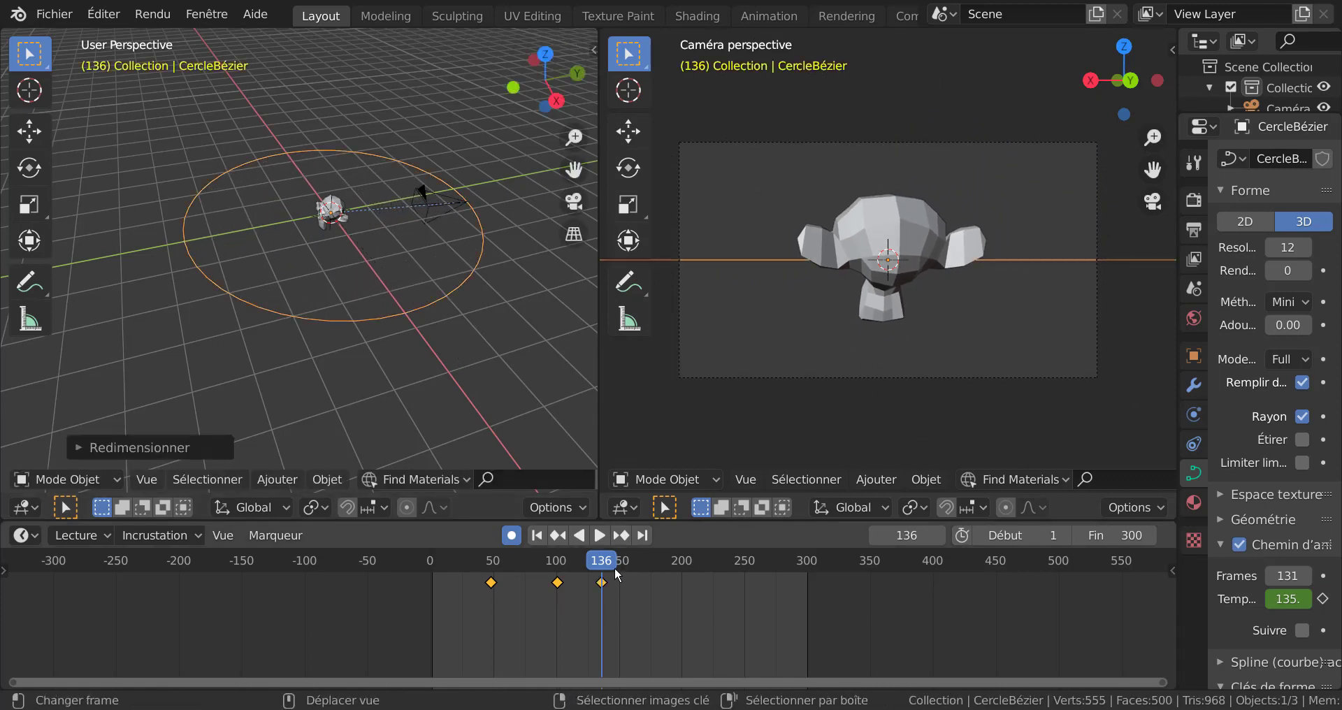
Step: Replay the orbit from frame 51, then stop and rewind to the start
left_click_drag(608, 571, 494, 571)
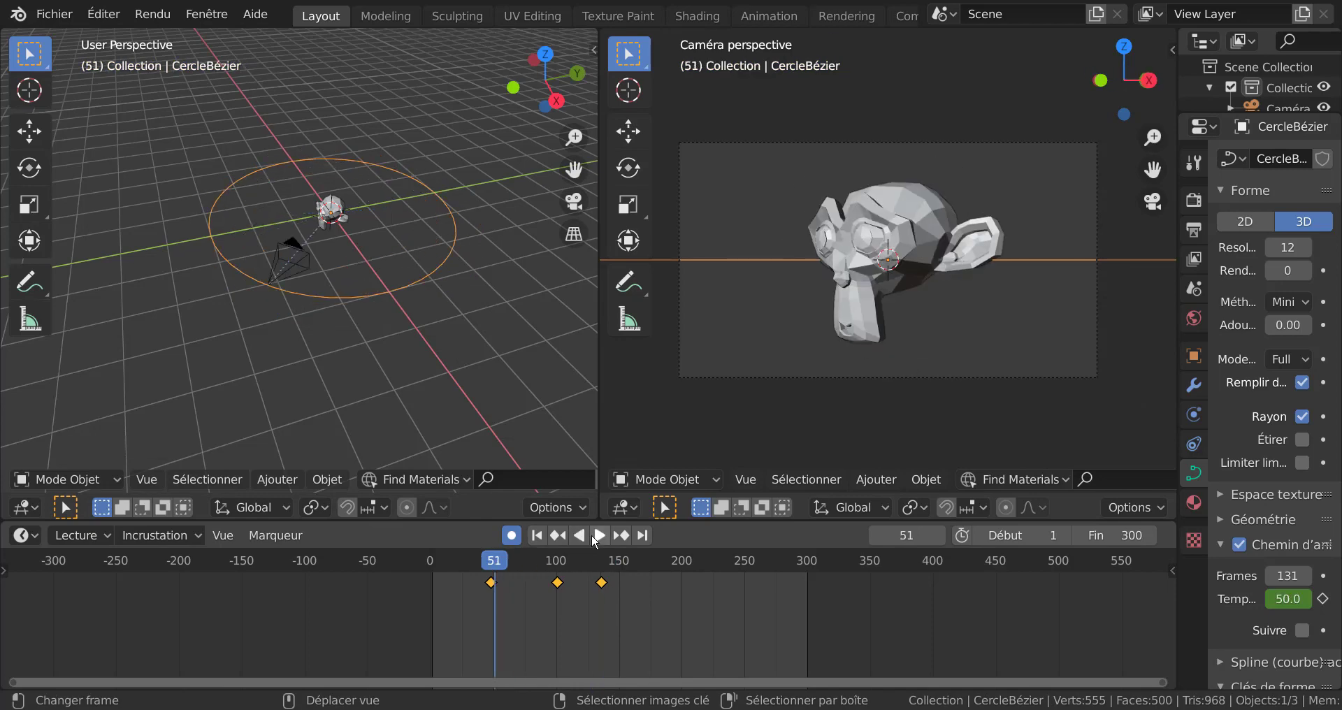
left_click(596, 535)
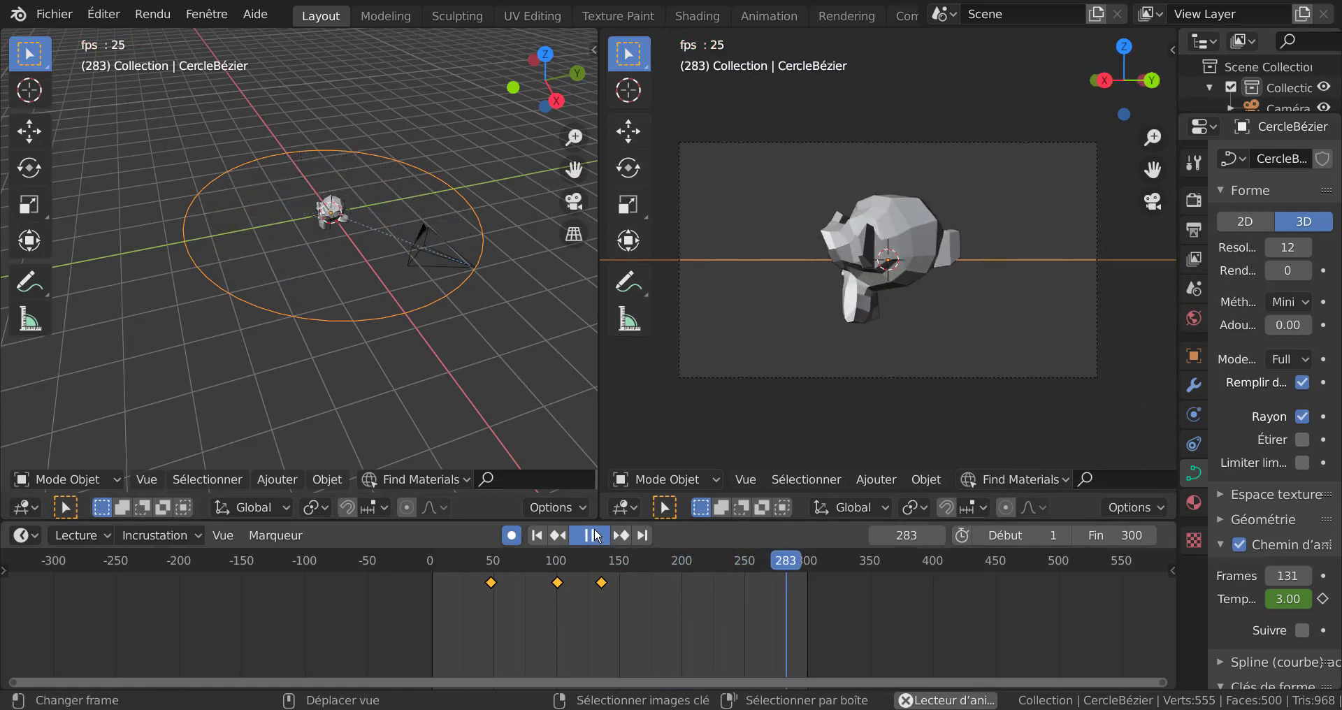
key("space")
mouse_move(772, 568)
left_mouse_down()
mouse_move(451, 606)
mouse_move(401, 576)
left_mouse_up()
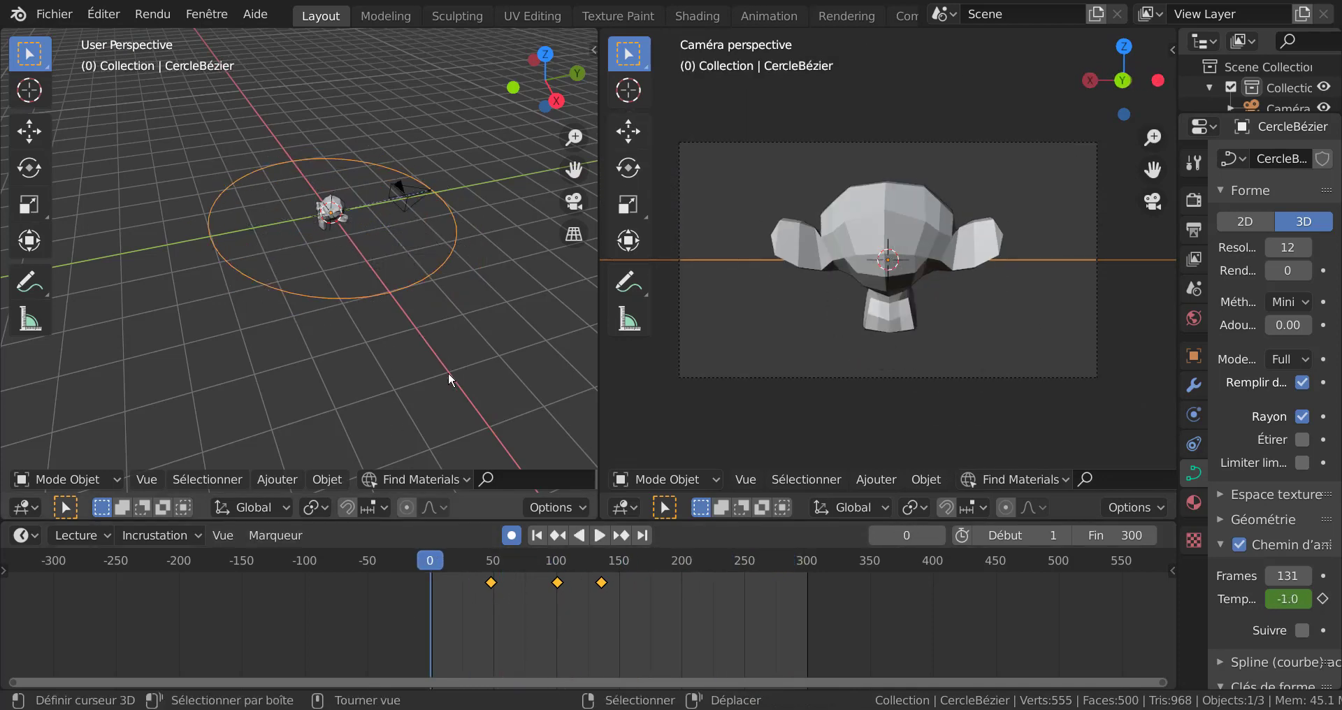
Step: Keyframe the circle at frame 0, then raise it along Z at frame 76
key("i")
key("Return")
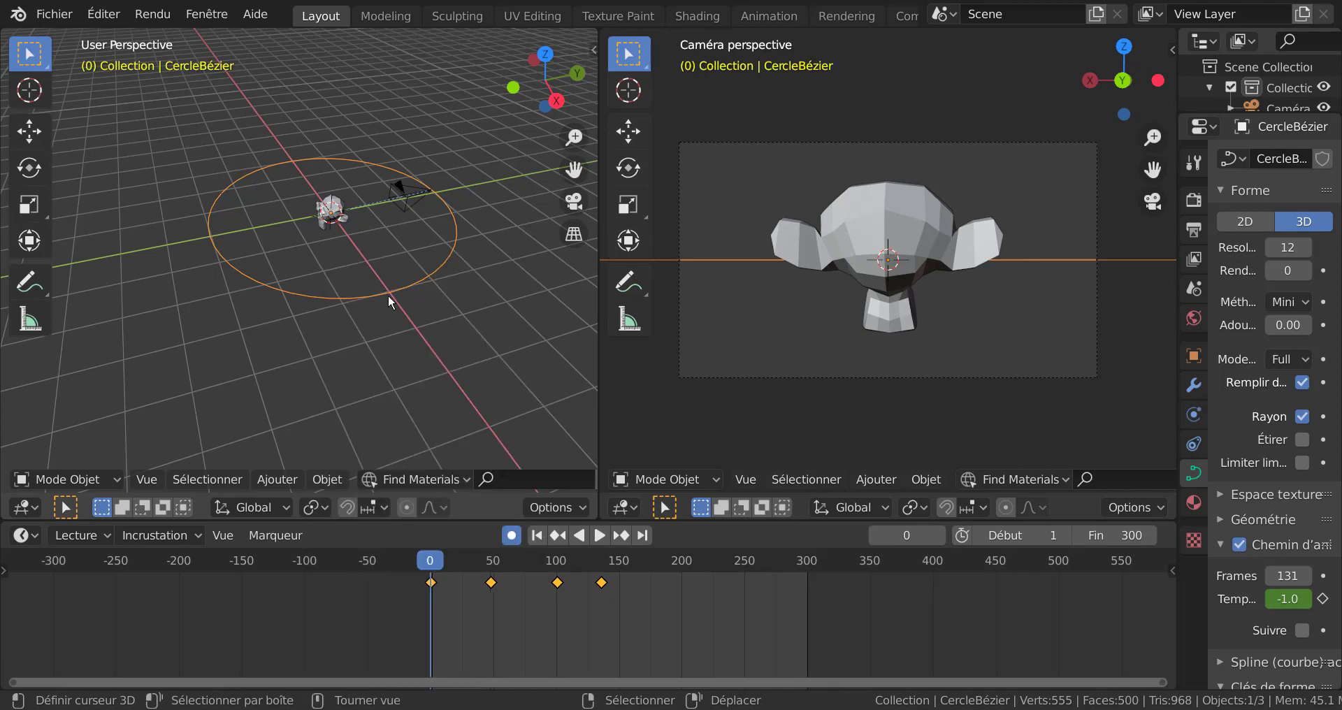
left_click_drag(432, 561, 529, 580)
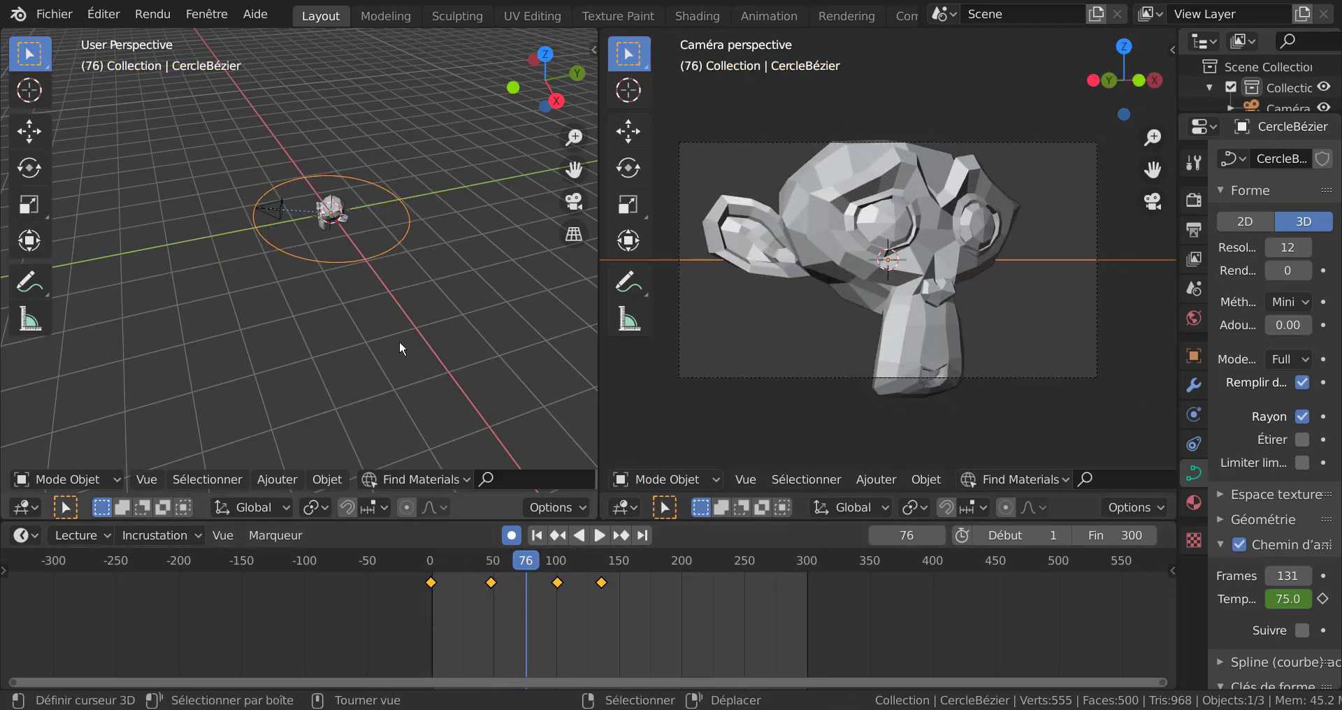
key("g")
key("z")
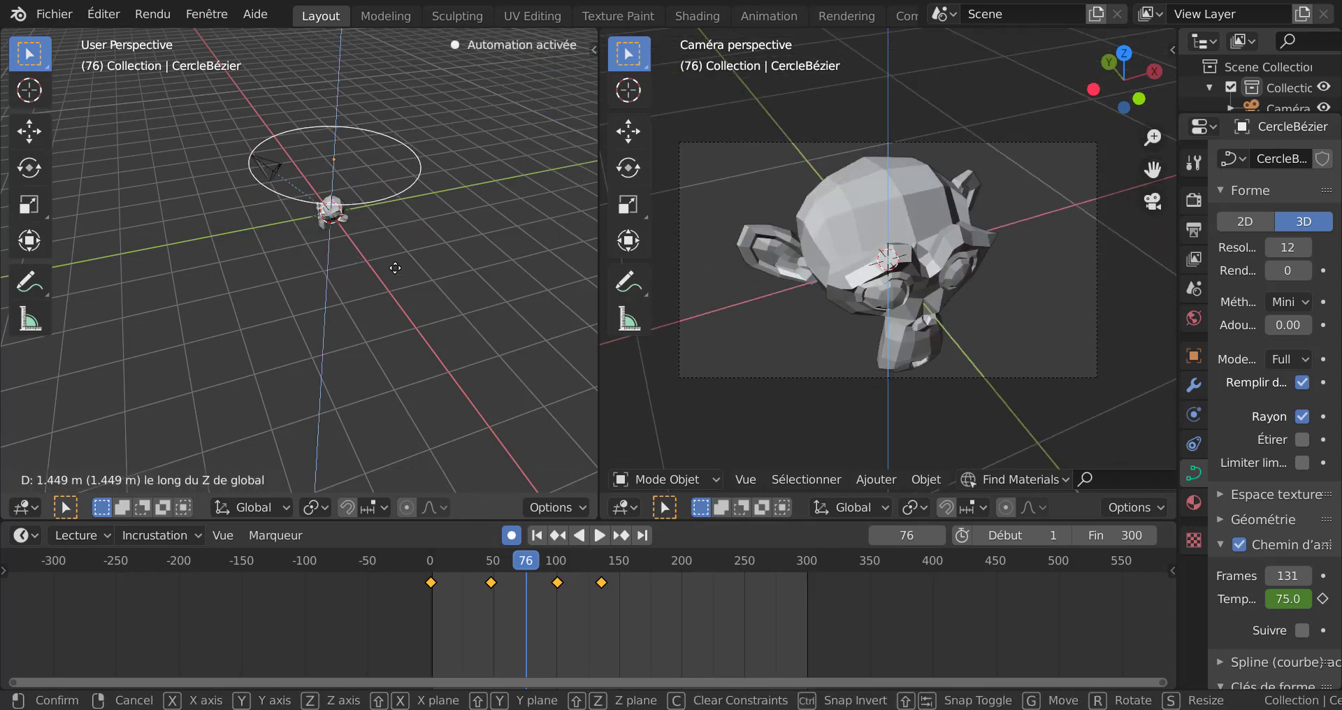
left_click(397, 198)
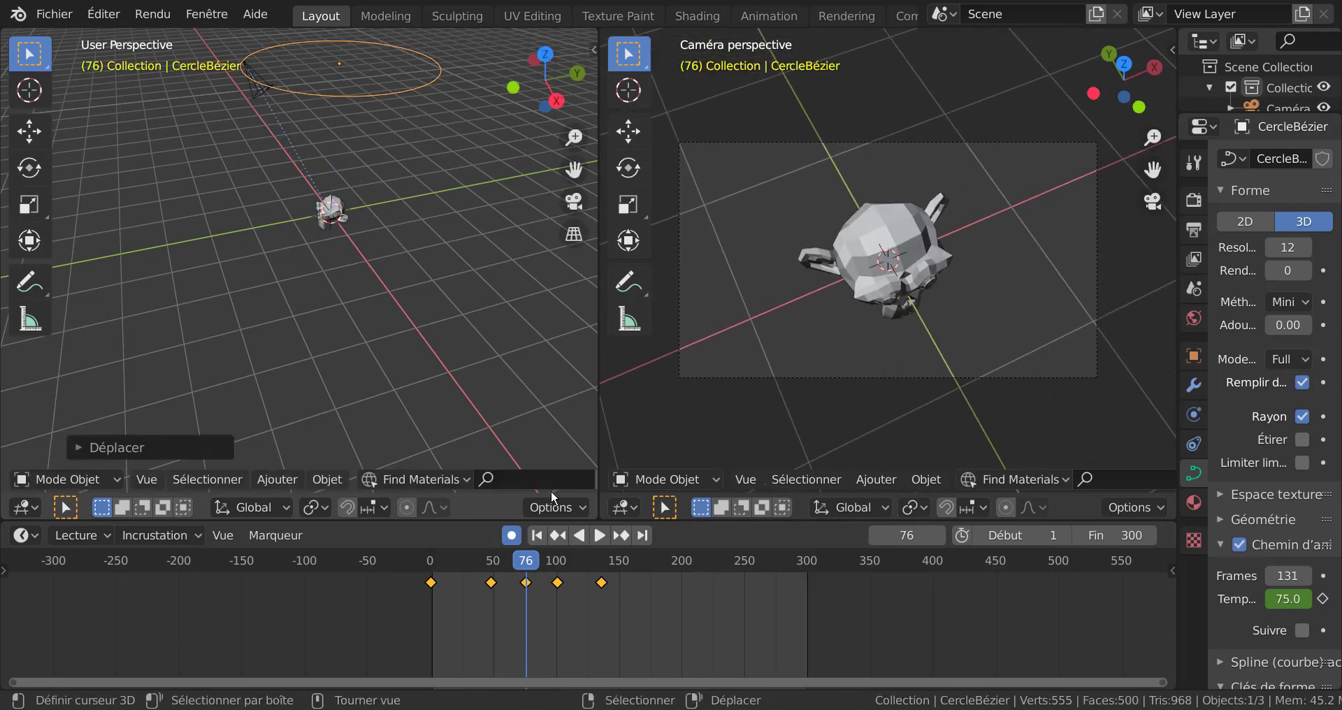
Step: Lower the circle along Z at frame 179, then play from the first frame
left_click_drag(559, 568, 655, 568)
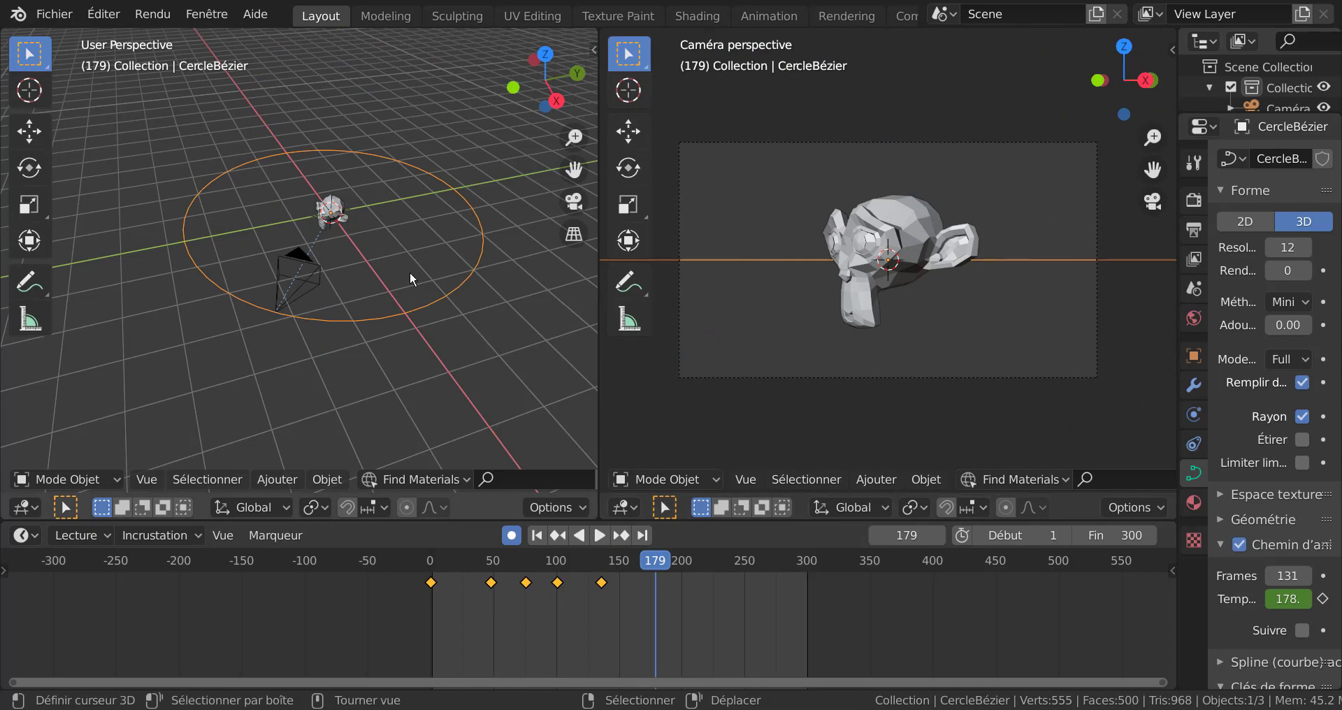
key("g")
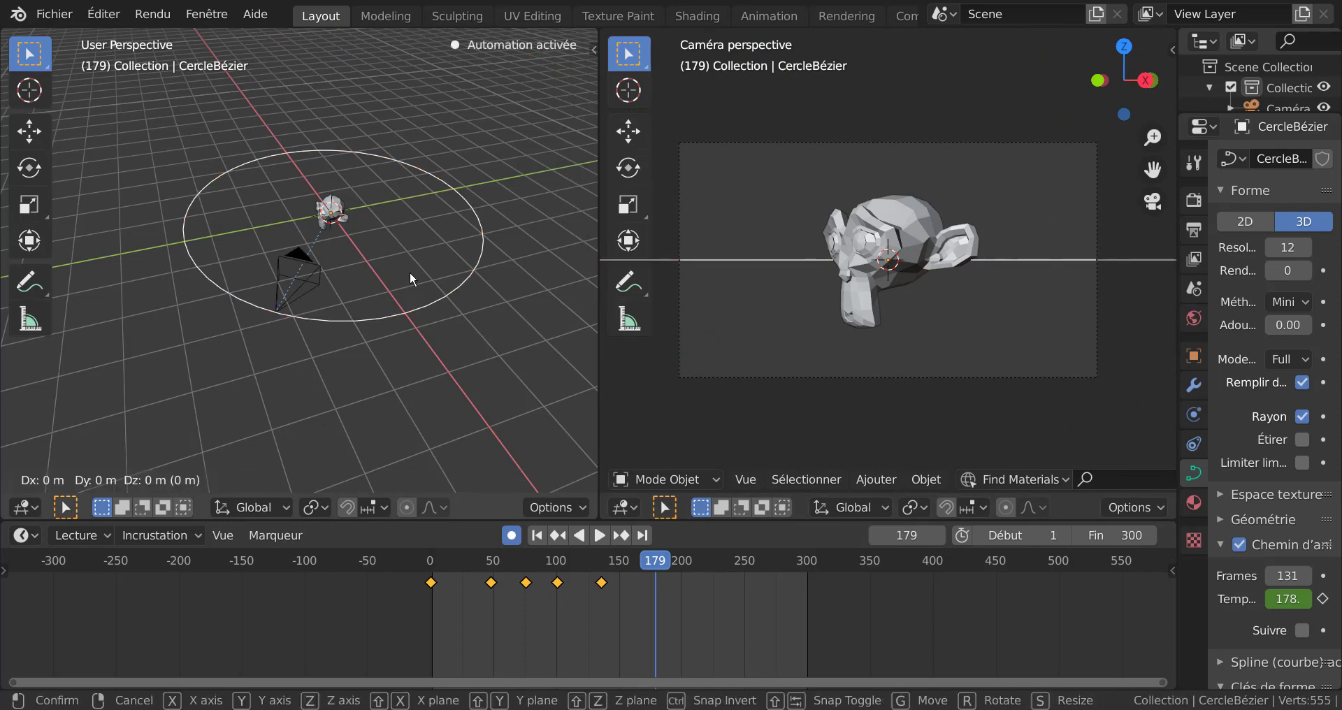
key("z")
left_click(423, 404)
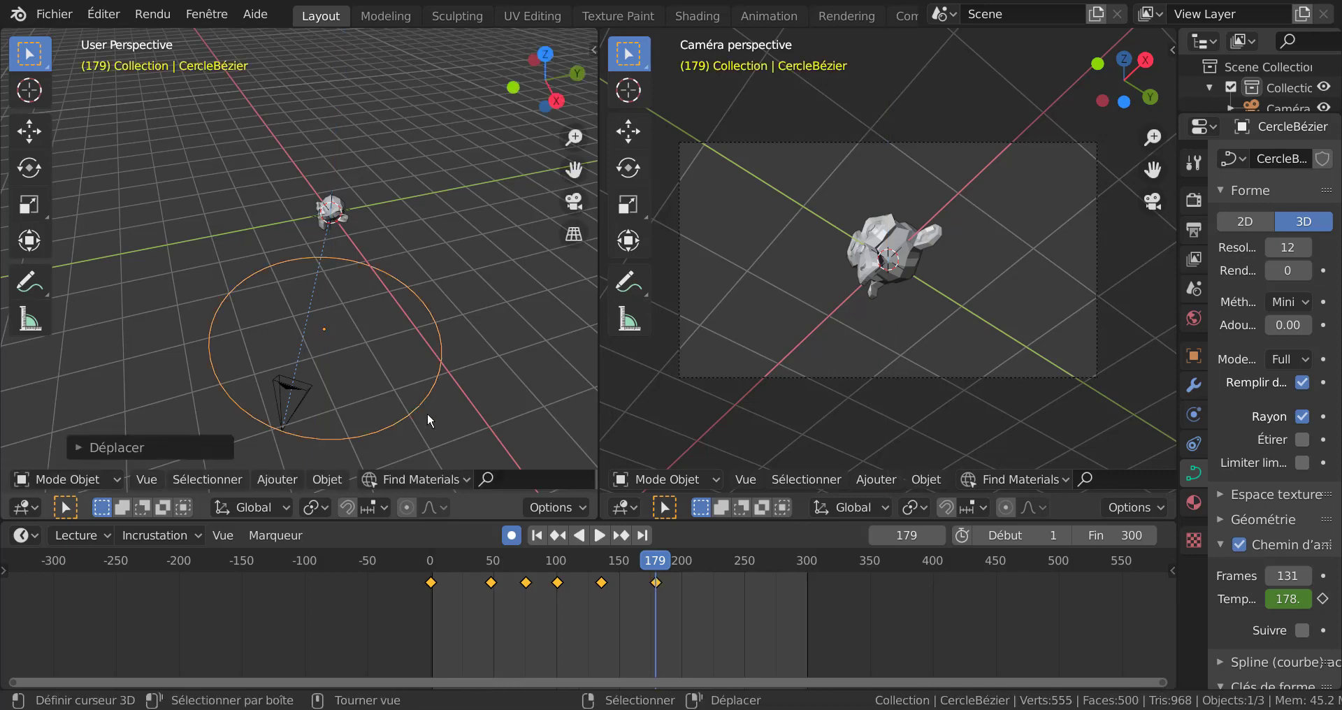
left_click(430, 559)
key("space")
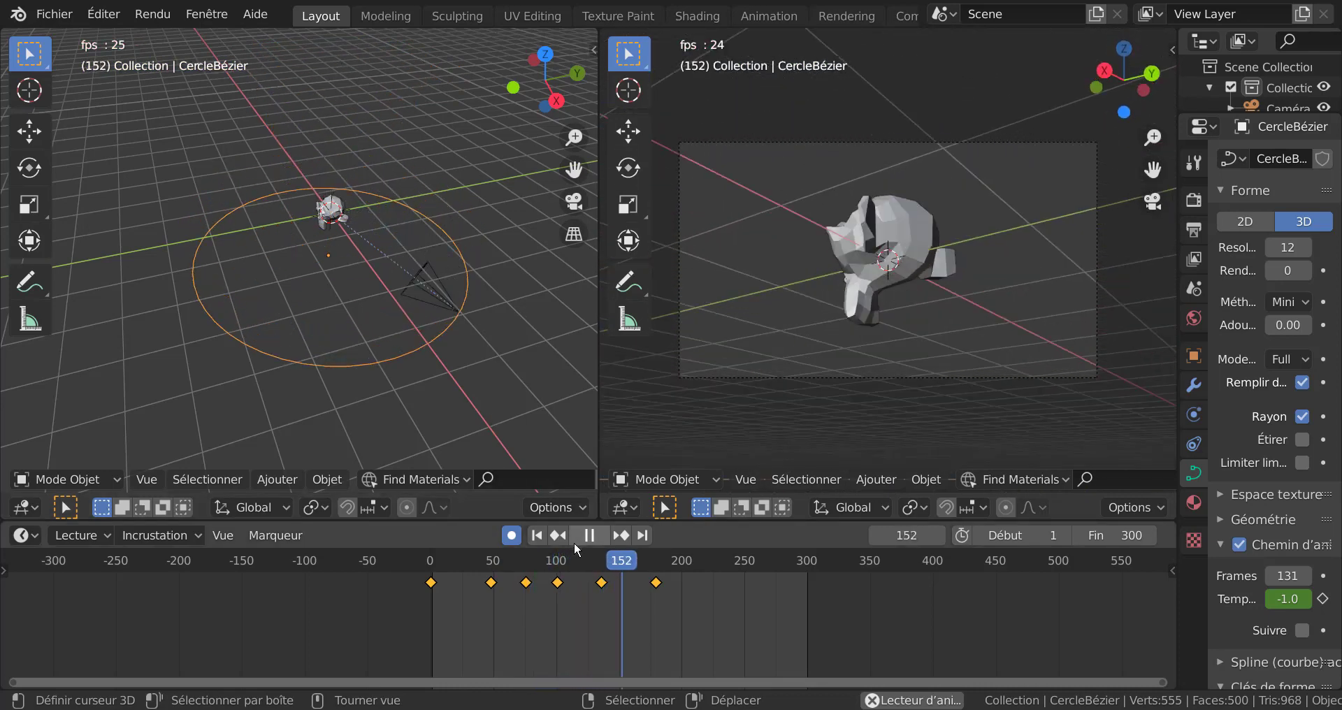
Step: Rewind to frame 0 and replay the animation a couple of times to review it
key("space")
left_click(639, 565)
left_click_drag(639, 567, 391, 577)
key("space")
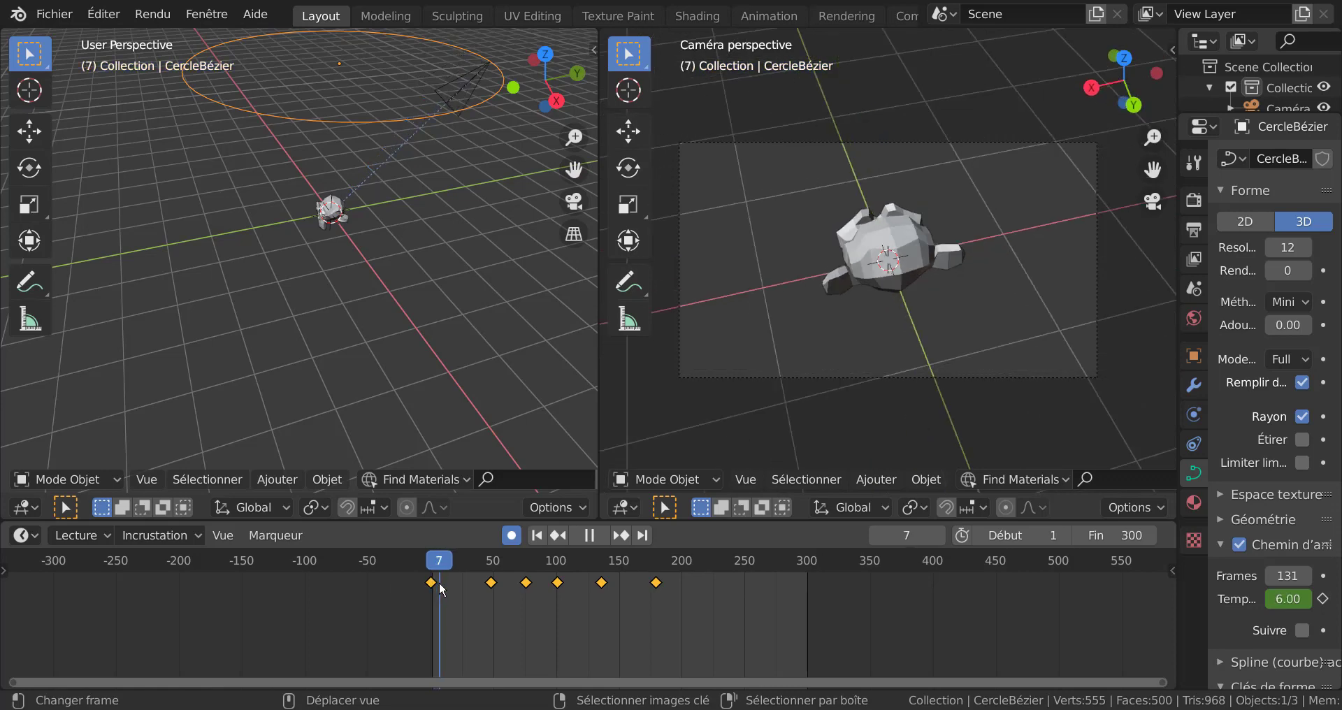
key("space")
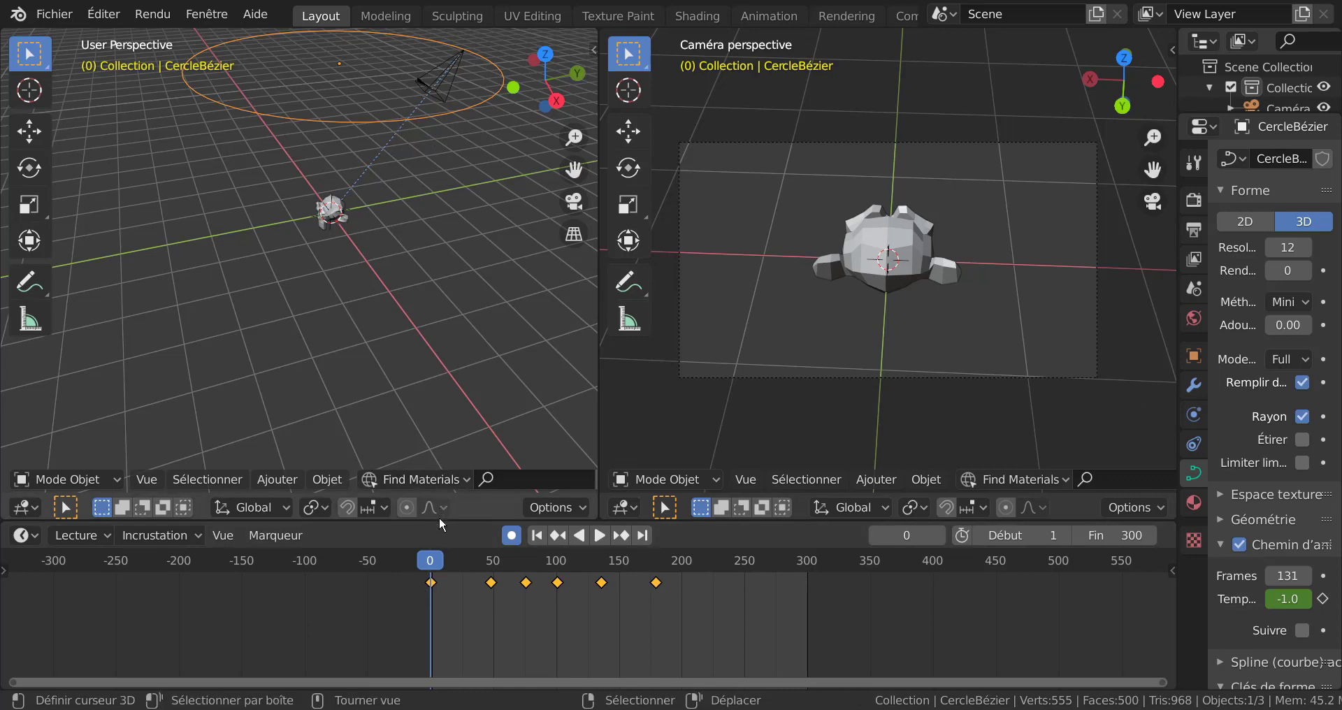
key("space")
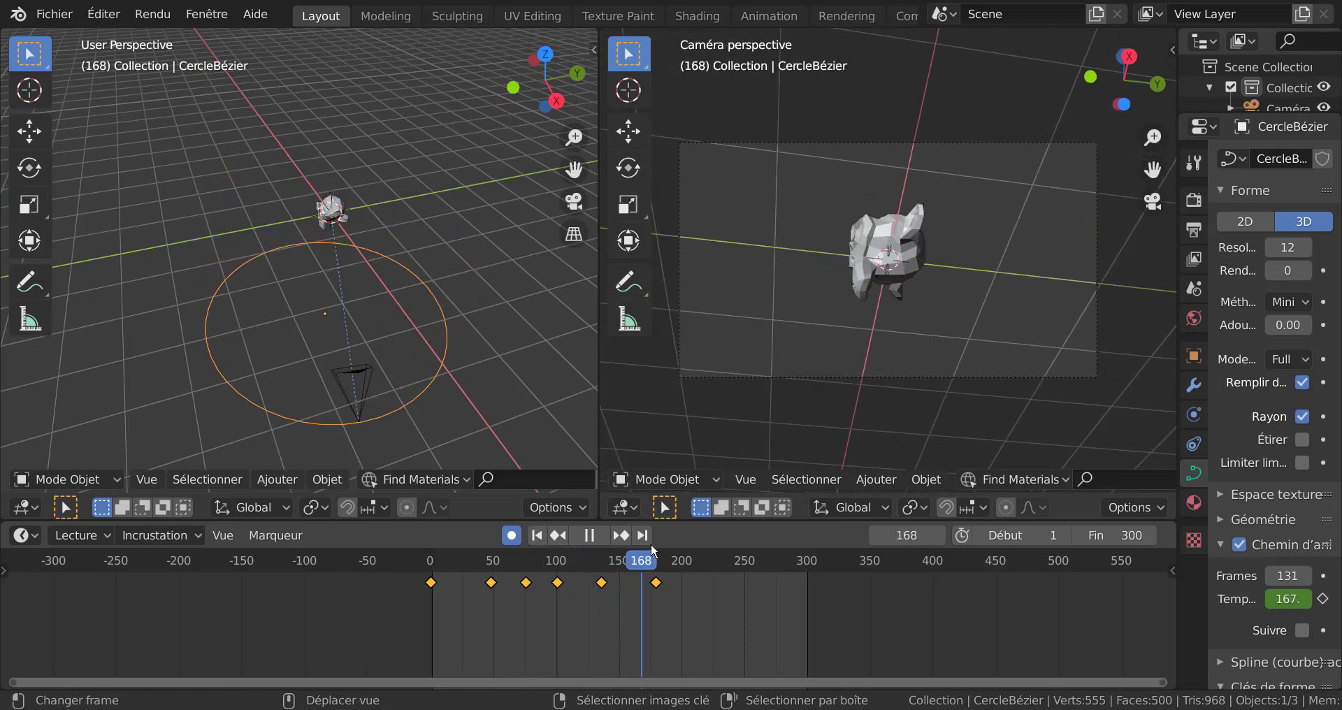
mouse_move(651, 543)
left_mouse_down()
mouse_move(485, 547)
mouse_move(418, 567)
left_mouse_up()
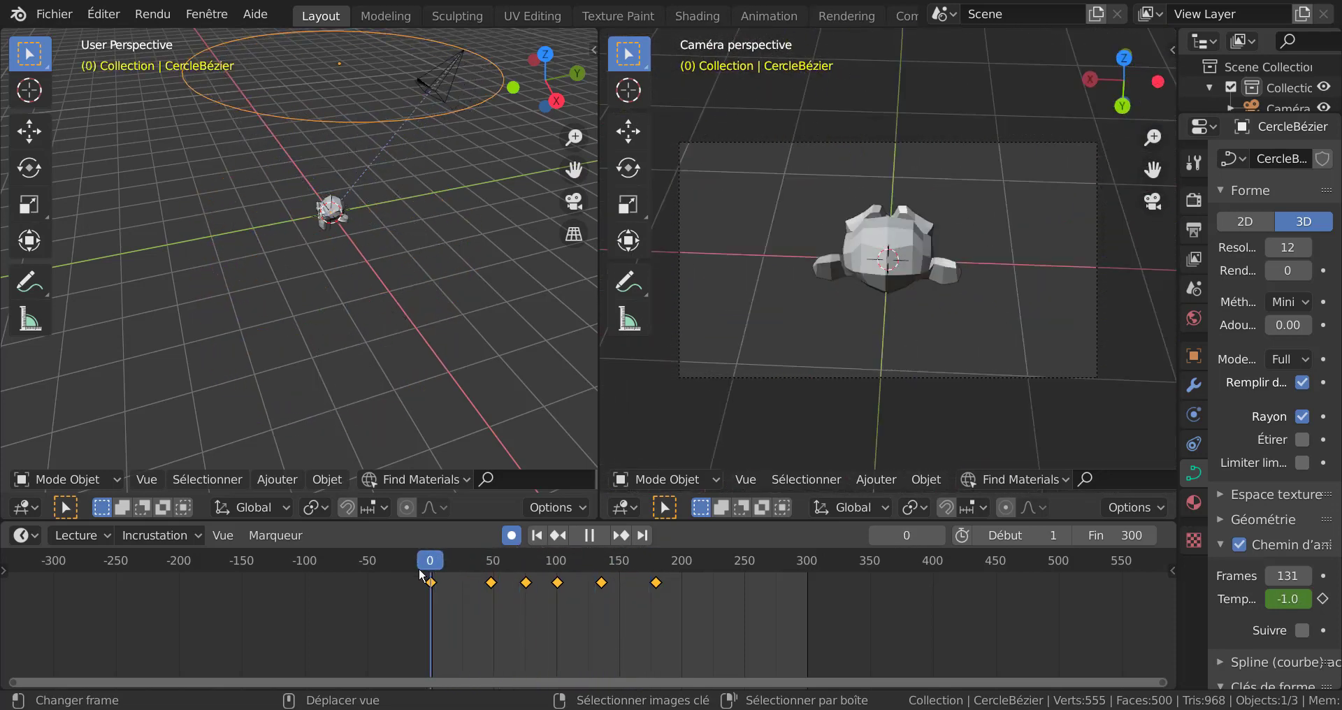
key("space")
Step: Slide the frame-0 keyframe to about frame 24, disable auto-keying, and start lowering the circle along Z
left_click(431, 585)
key("g")
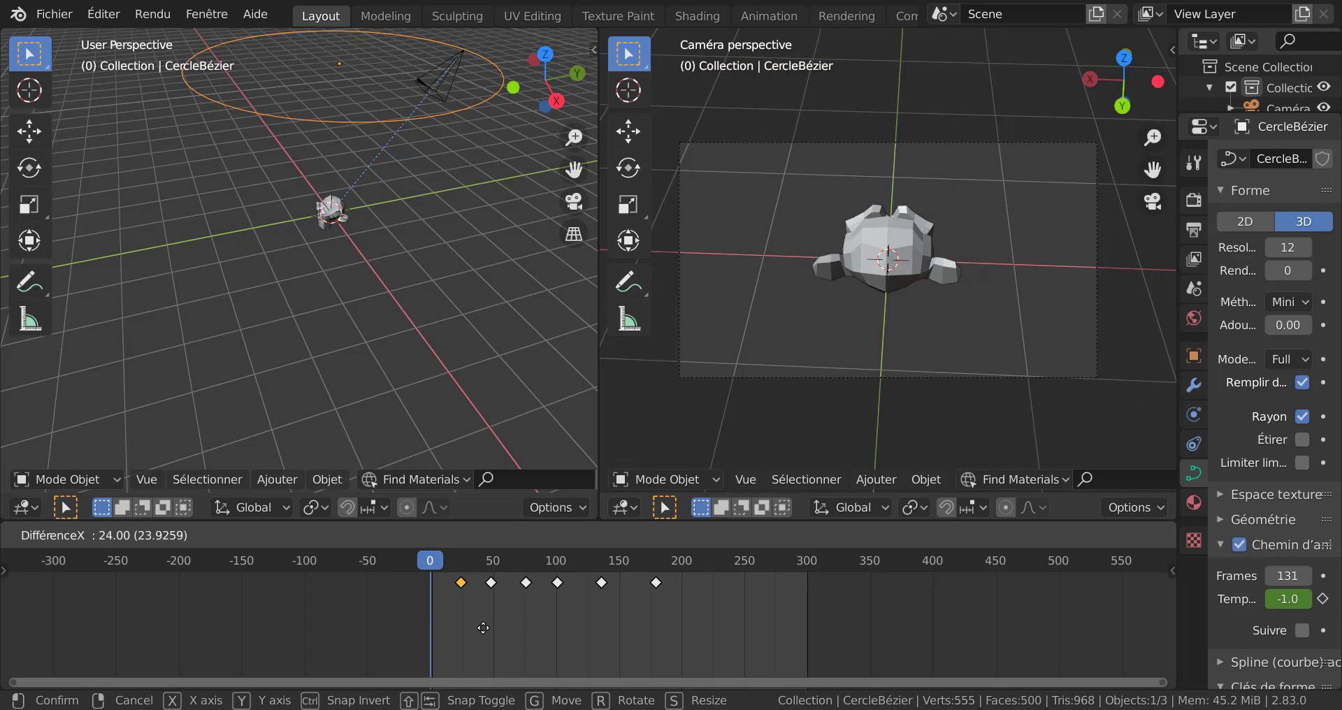
left_click(454, 592)
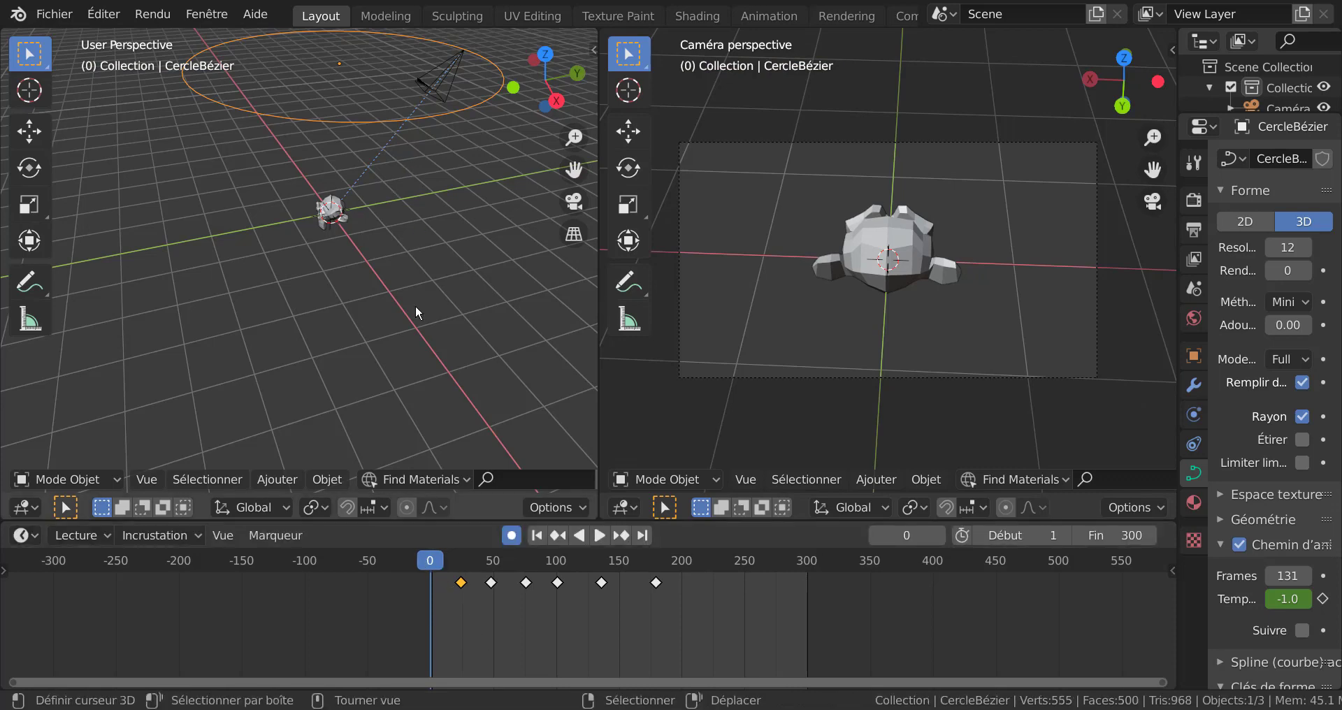
scroll(386, 185, "down", 2)
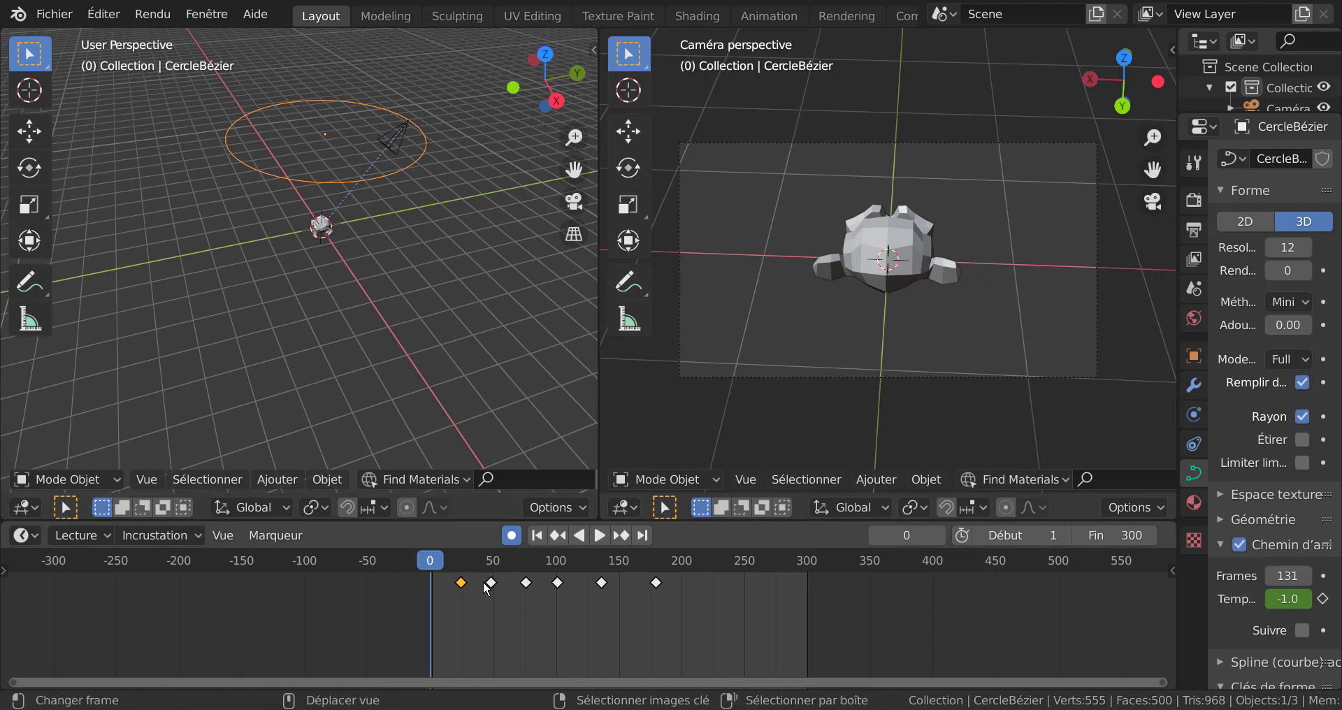
left_click(513, 536)
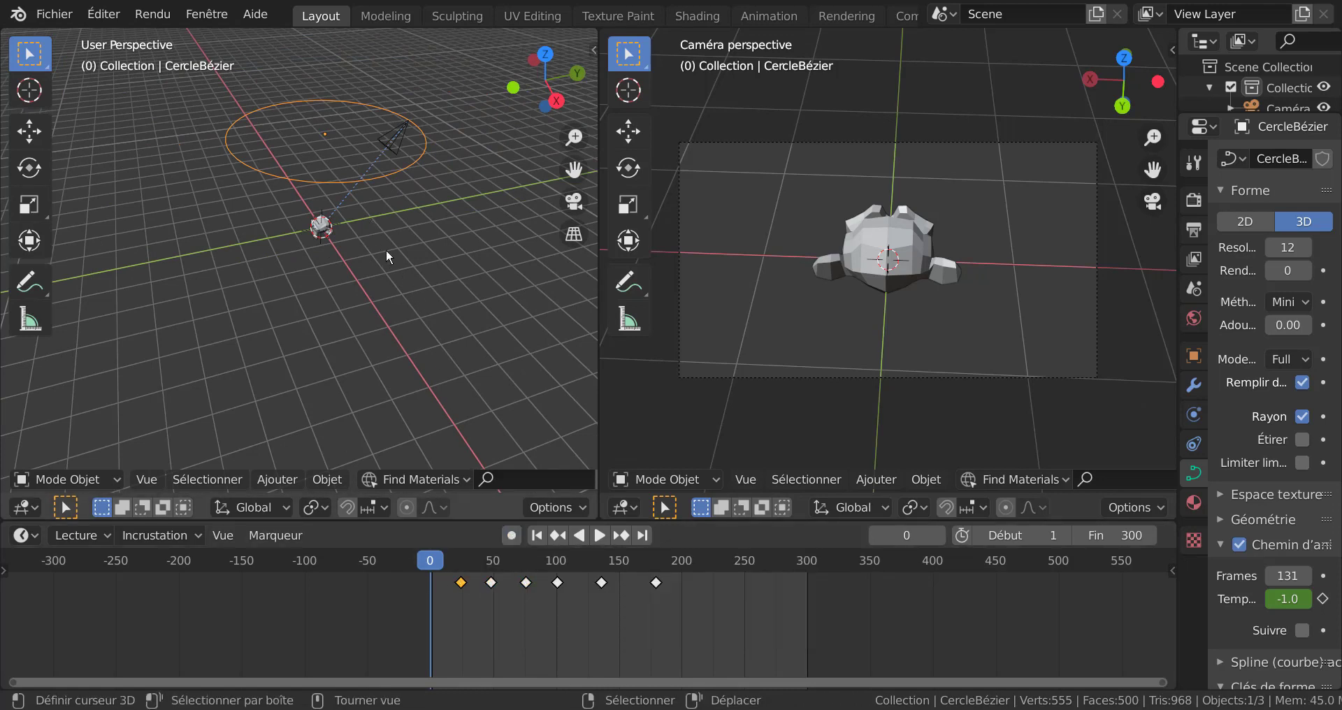
key("g")
key("z")
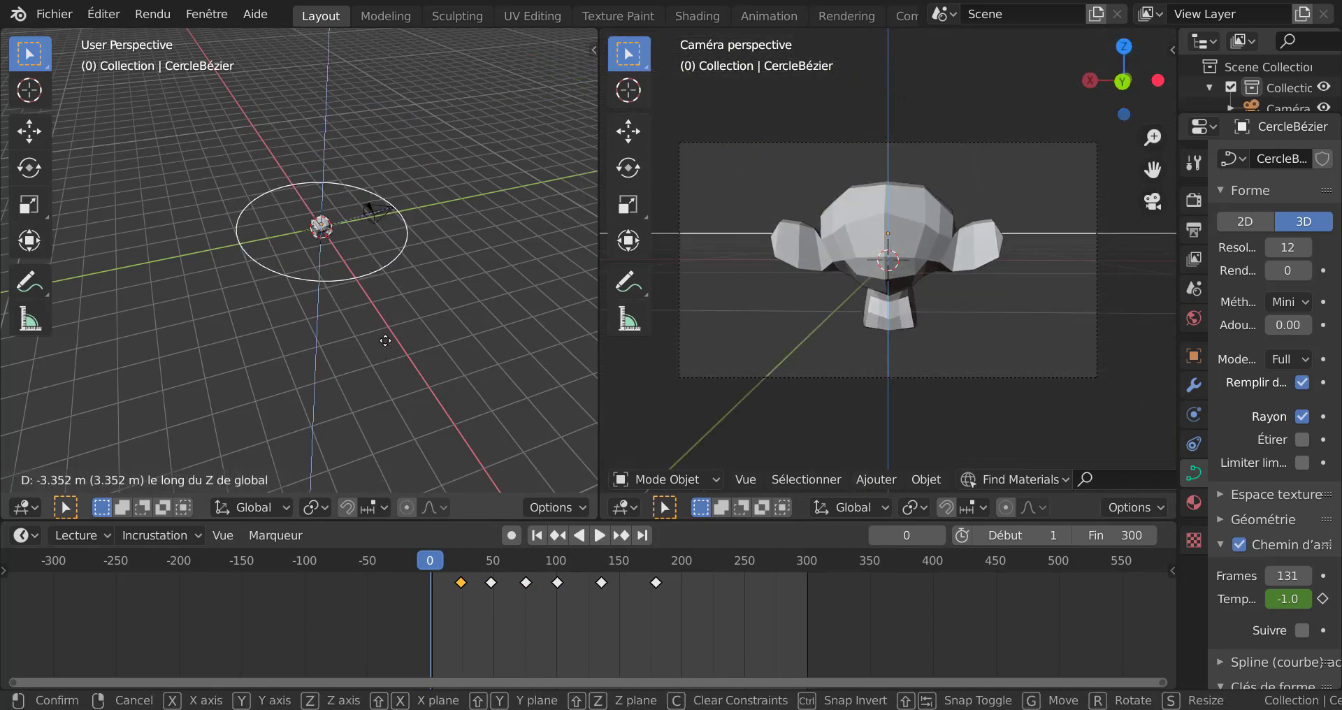
Step: Confirm the lowered circle, re-enable auto-keying, and test a keyframe at frame 0
left_click(386, 345)
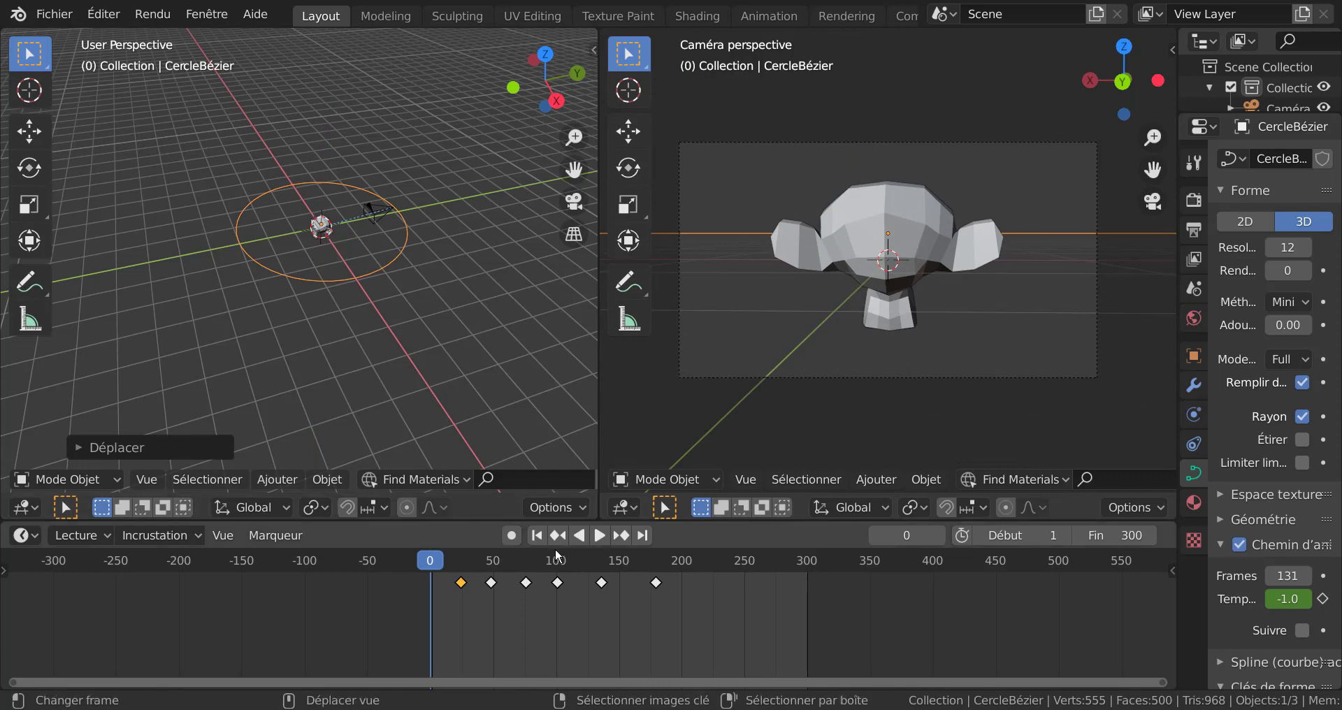
left_click(512, 535)
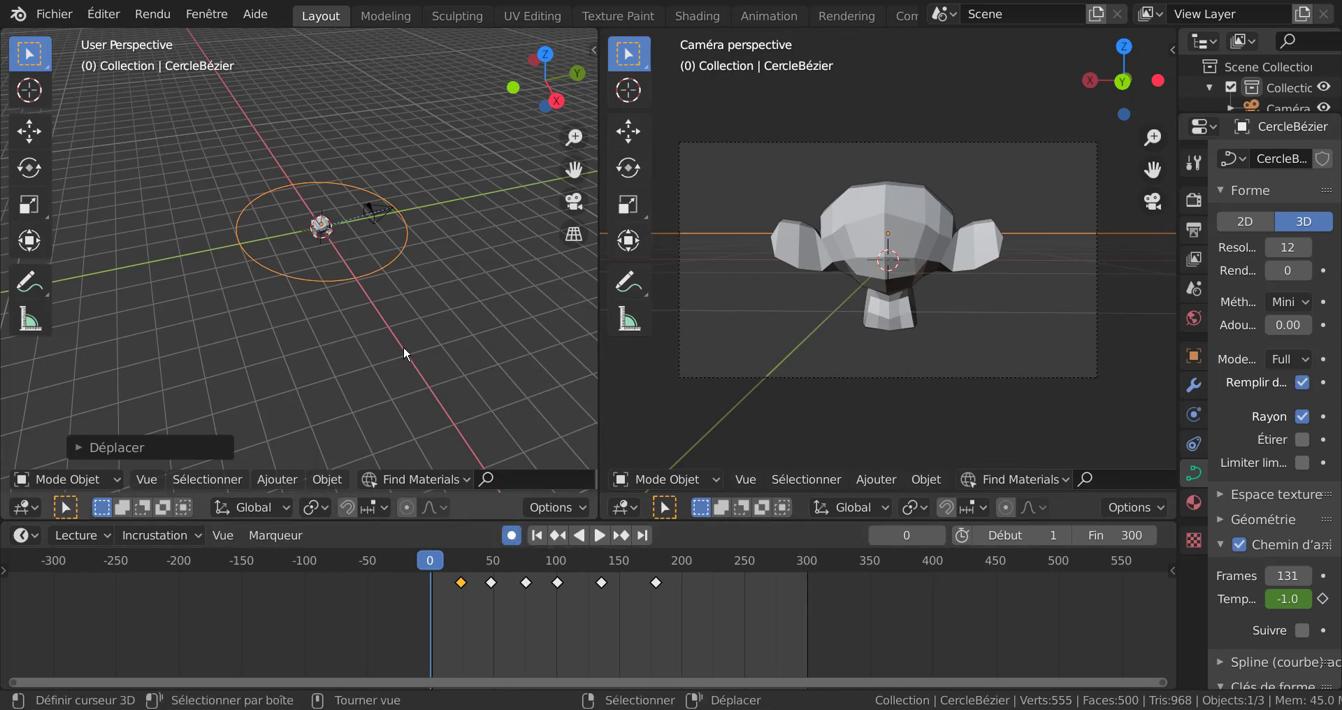
key("i")
left_click(404, 346)
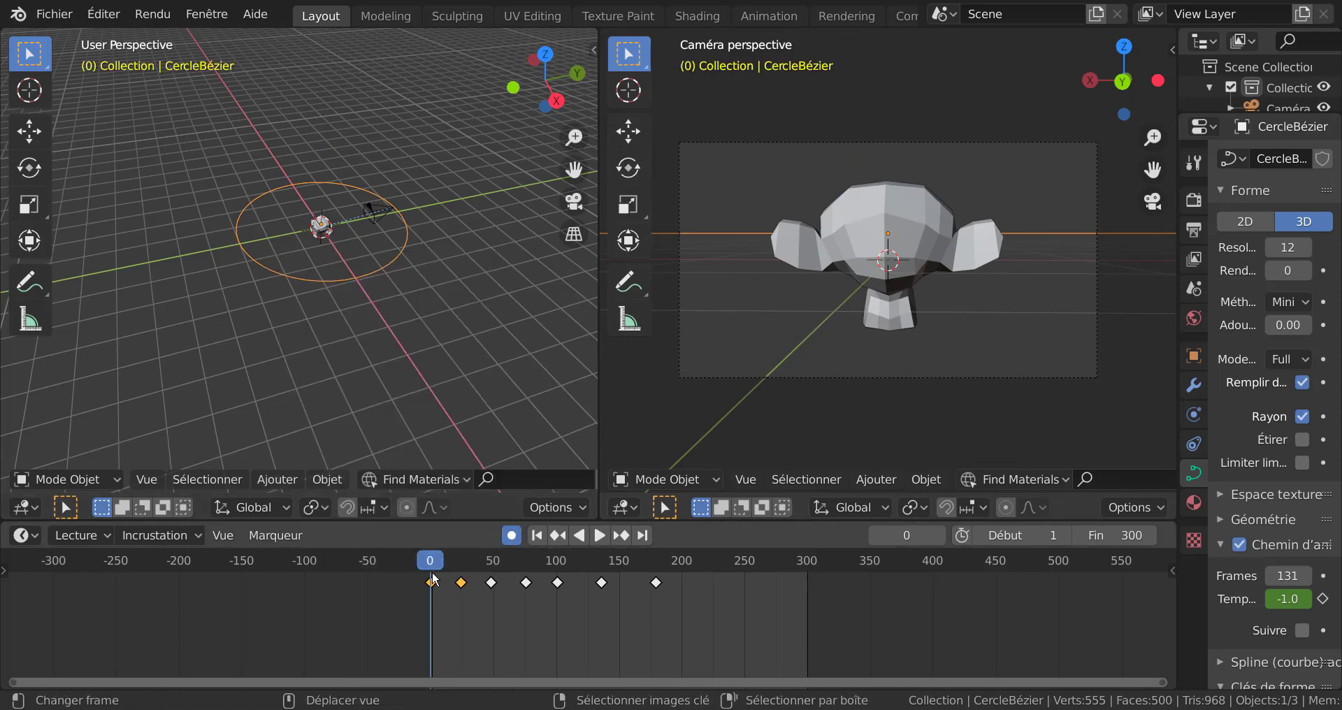
key("space")
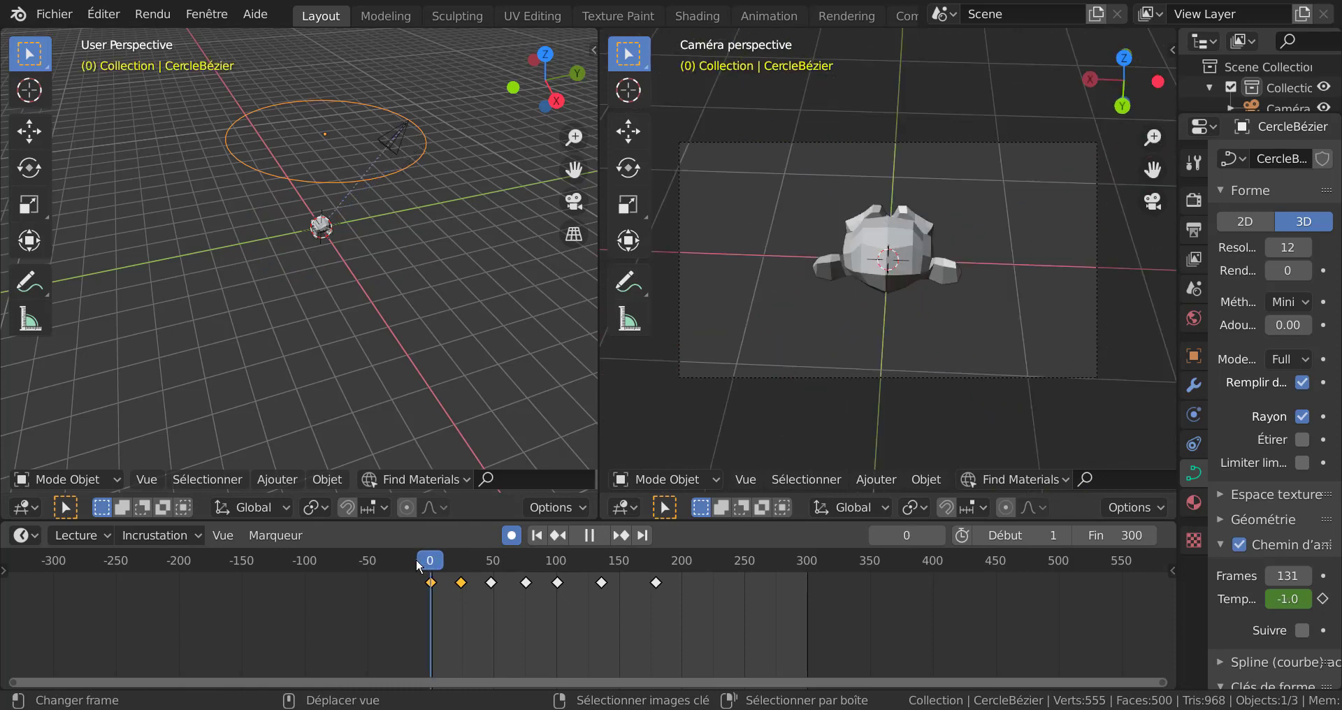
key("space")
left_click(431, 583)
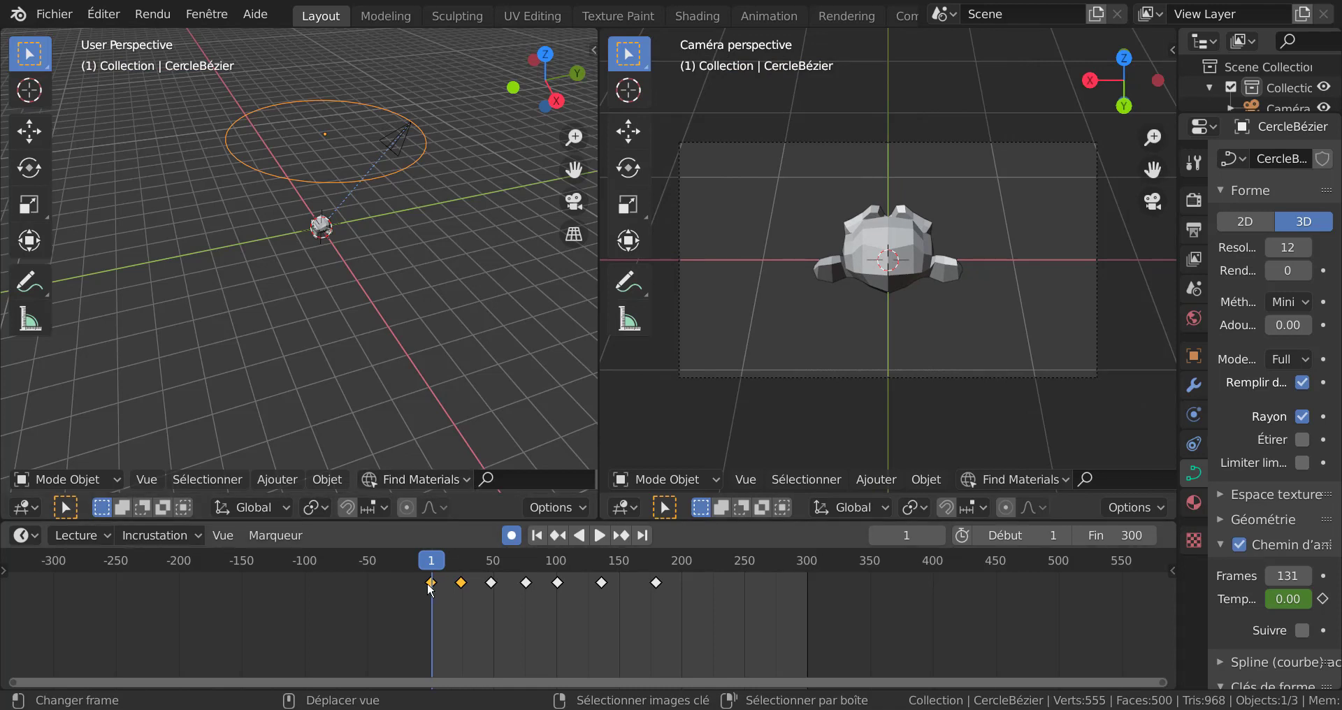
left_click(429, 585)
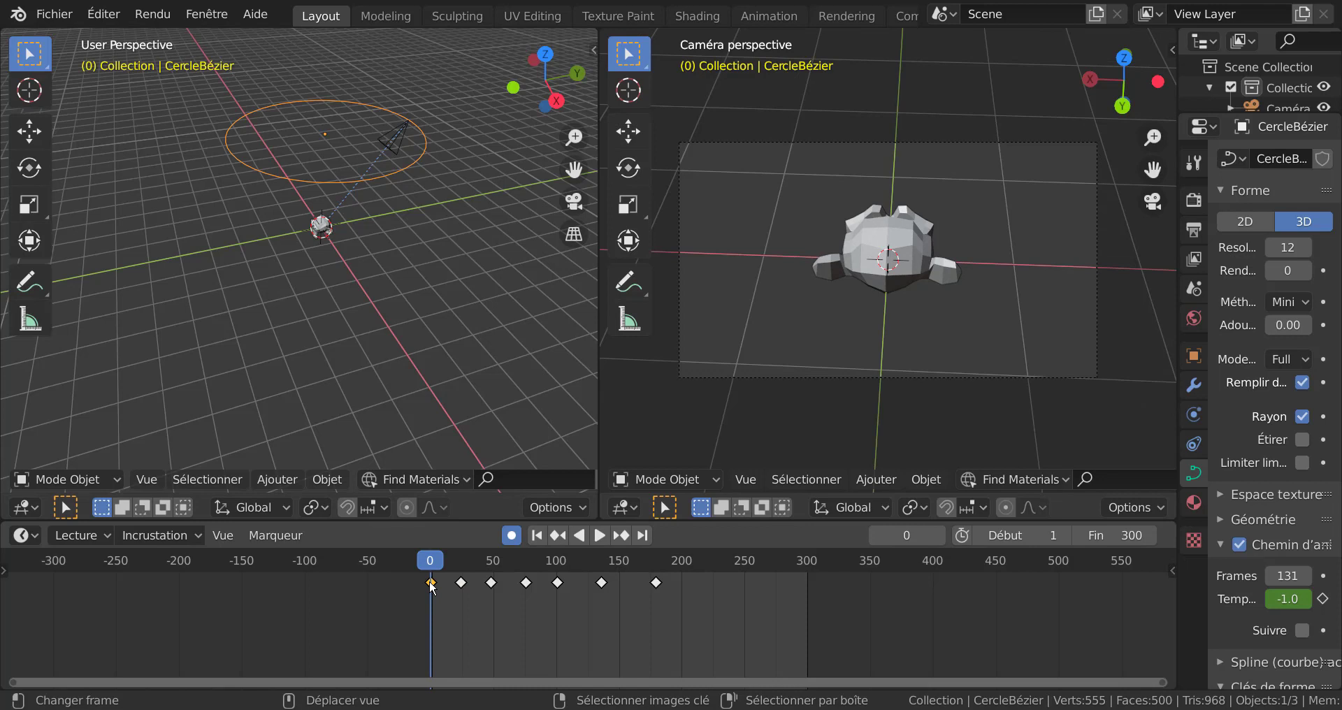
Step: Delete the frame-0 keyframe, disable auto-keying, and lower the circle level with Suzanne
key("x")
left_click(433, 586)
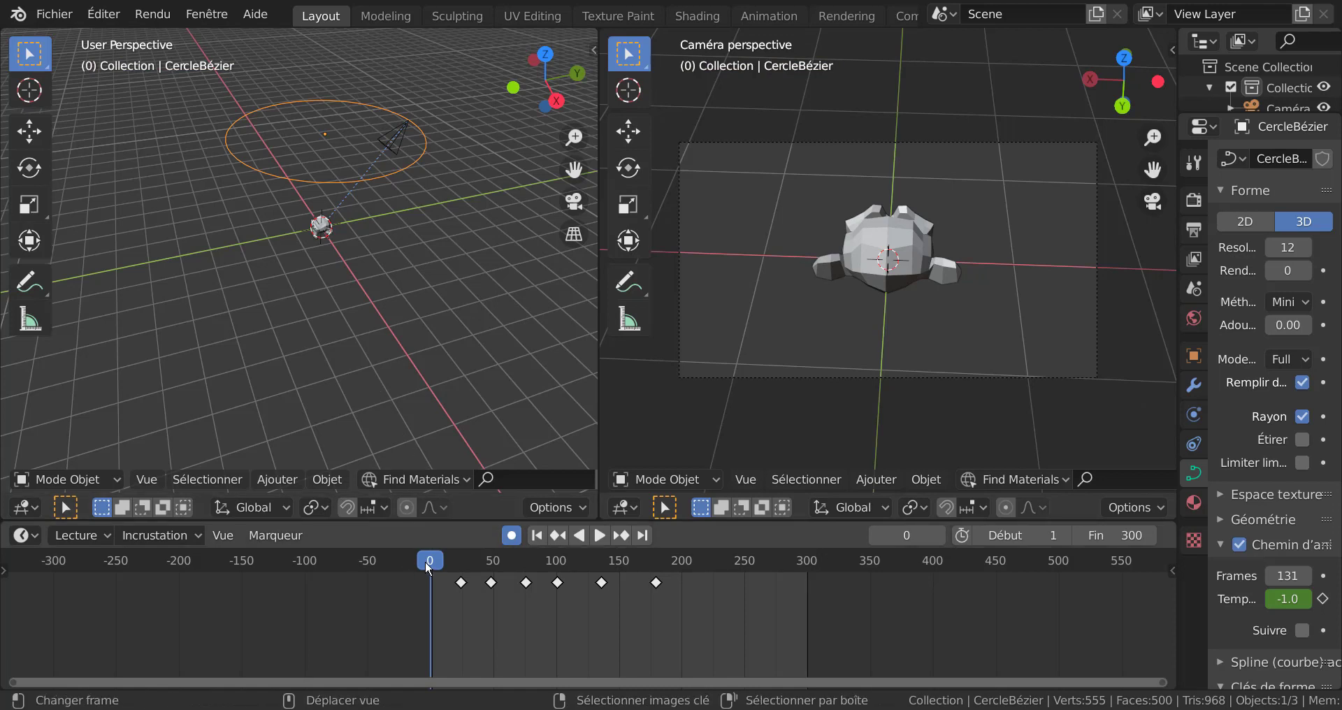
left_click(511, 538)
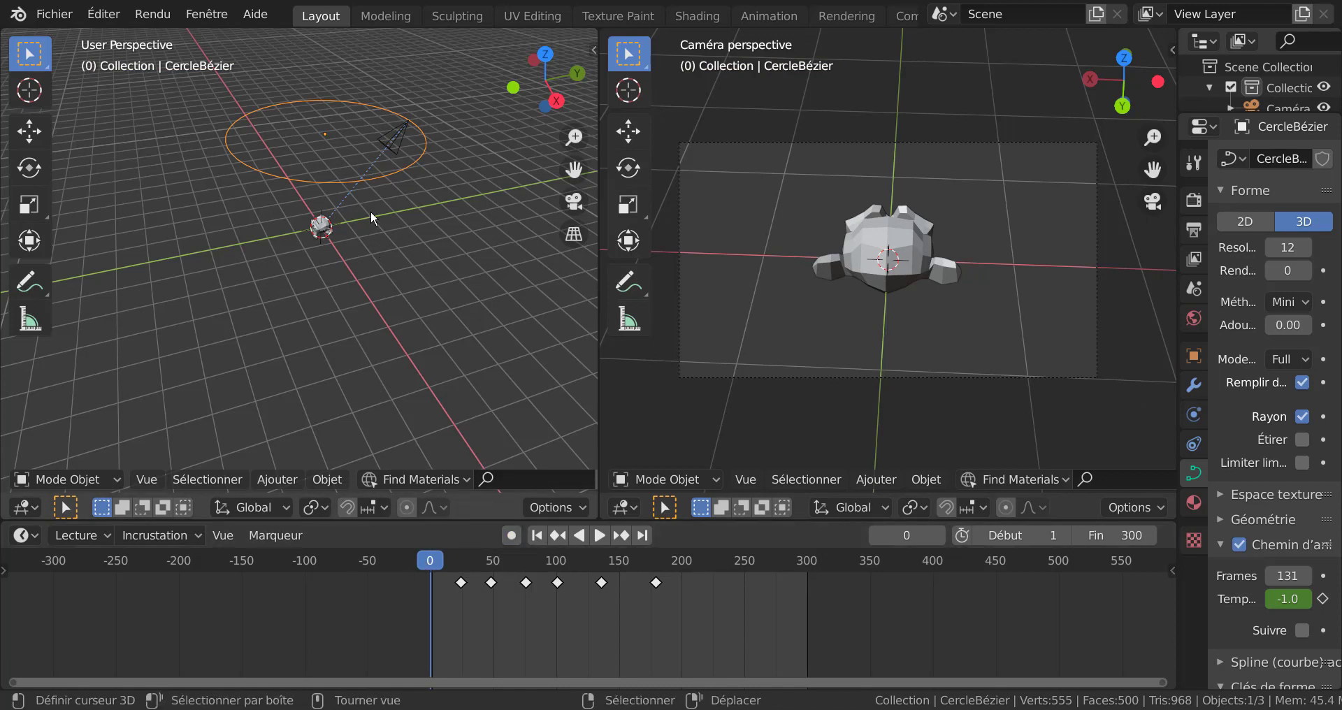
key("g")
key("z")
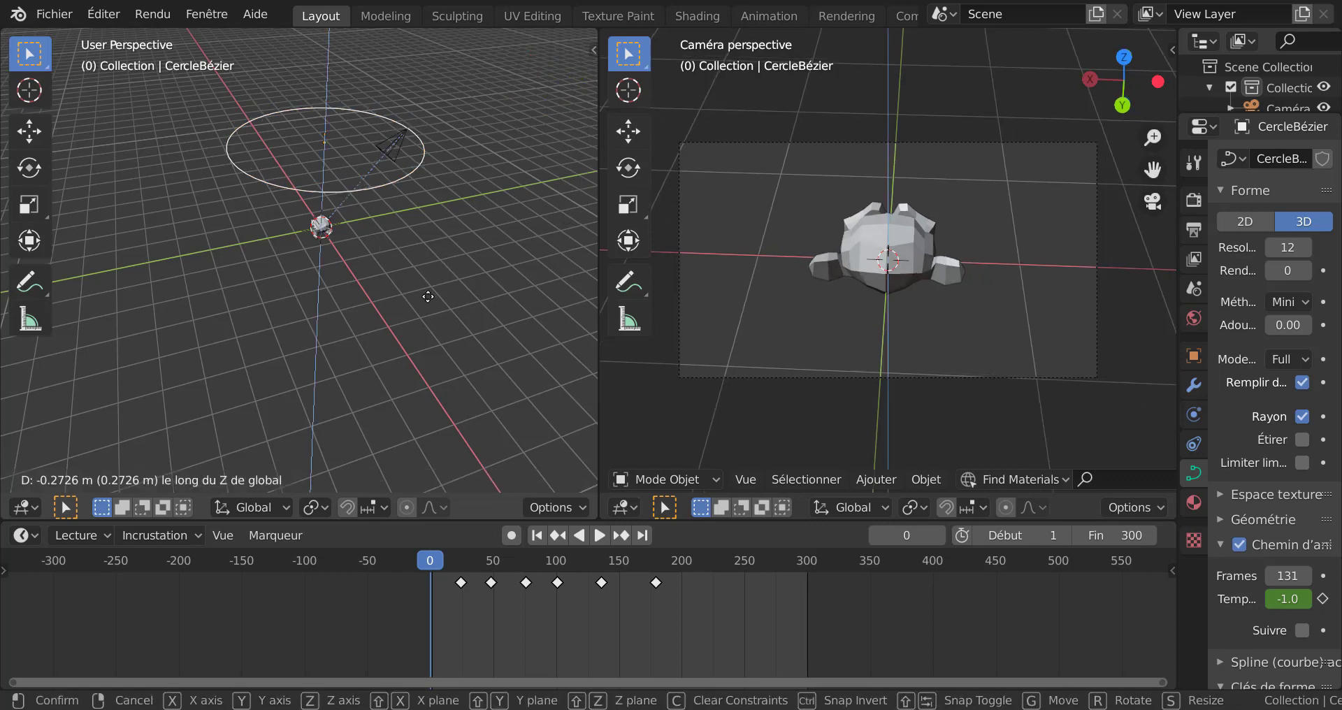
left_click(429, 369)
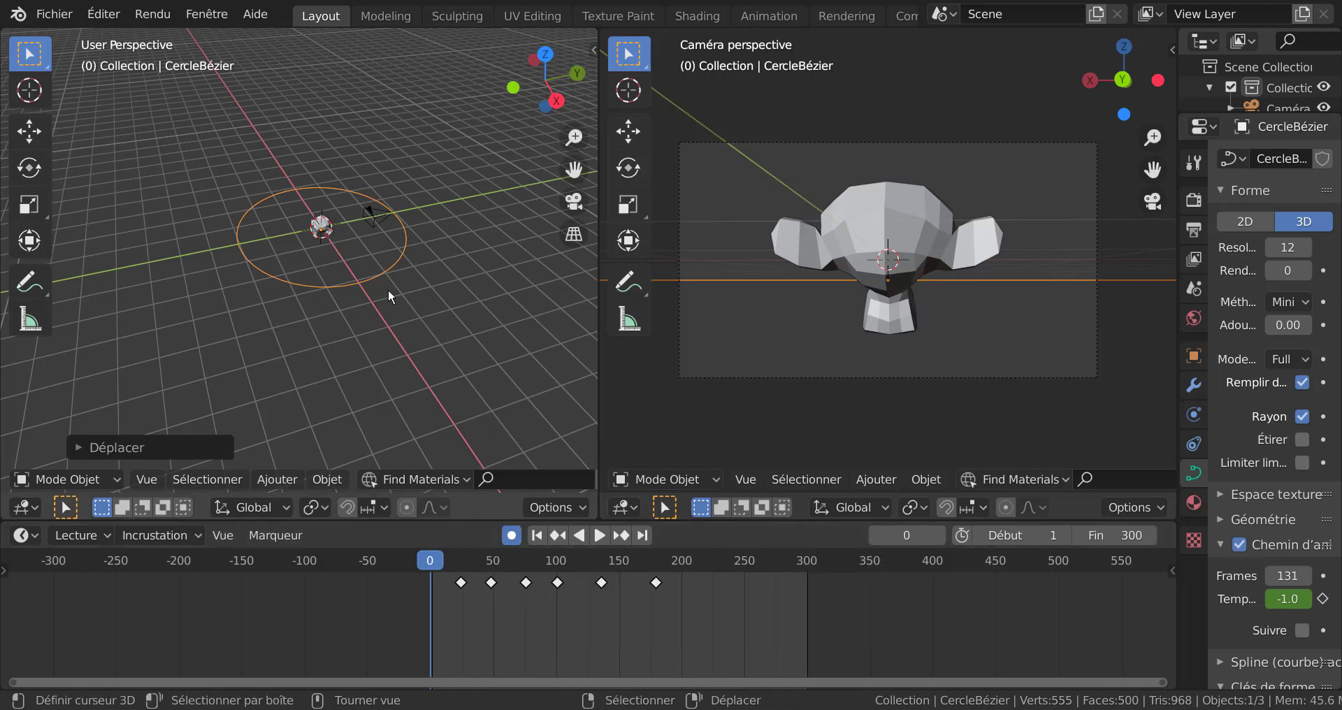
Step: With the Move tool, keyframe the circle's location at frame 0 and play the orbit from the start
left_click(29, 131)
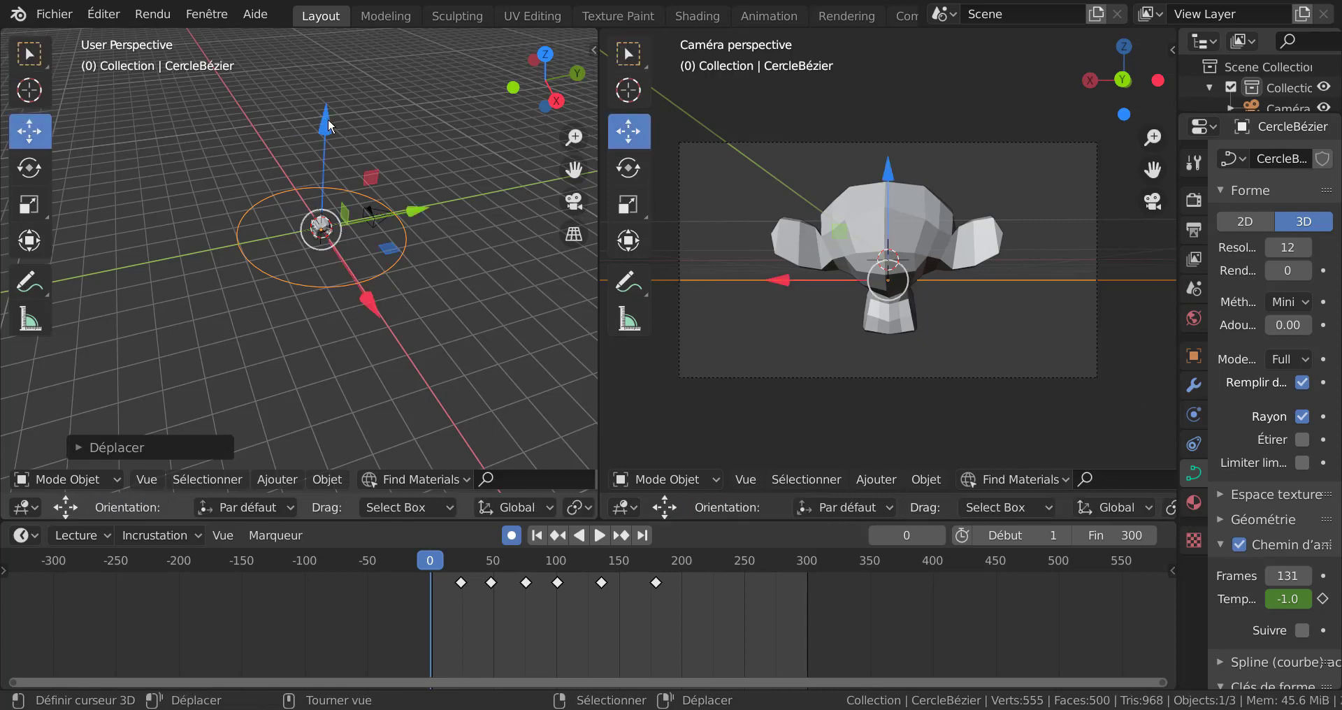
left_click(330, 119)
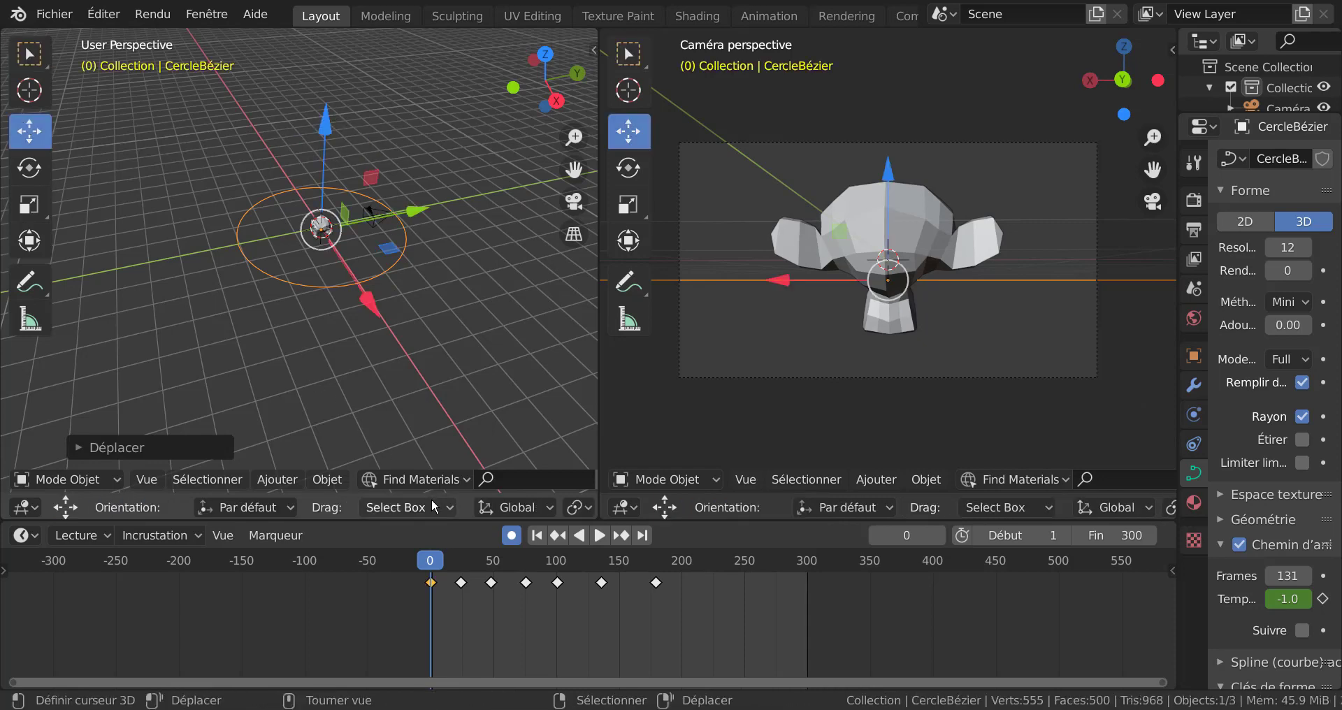
mouse_move(431, 559)
left_mouse_down()
mouse_move(474, 550)
mouse_move(396, 534)
mouse_move(501, 531)
mouse_move(353, 530)
mouse_move(538, 538)
left_mouse_up()
left_click(538, 538)
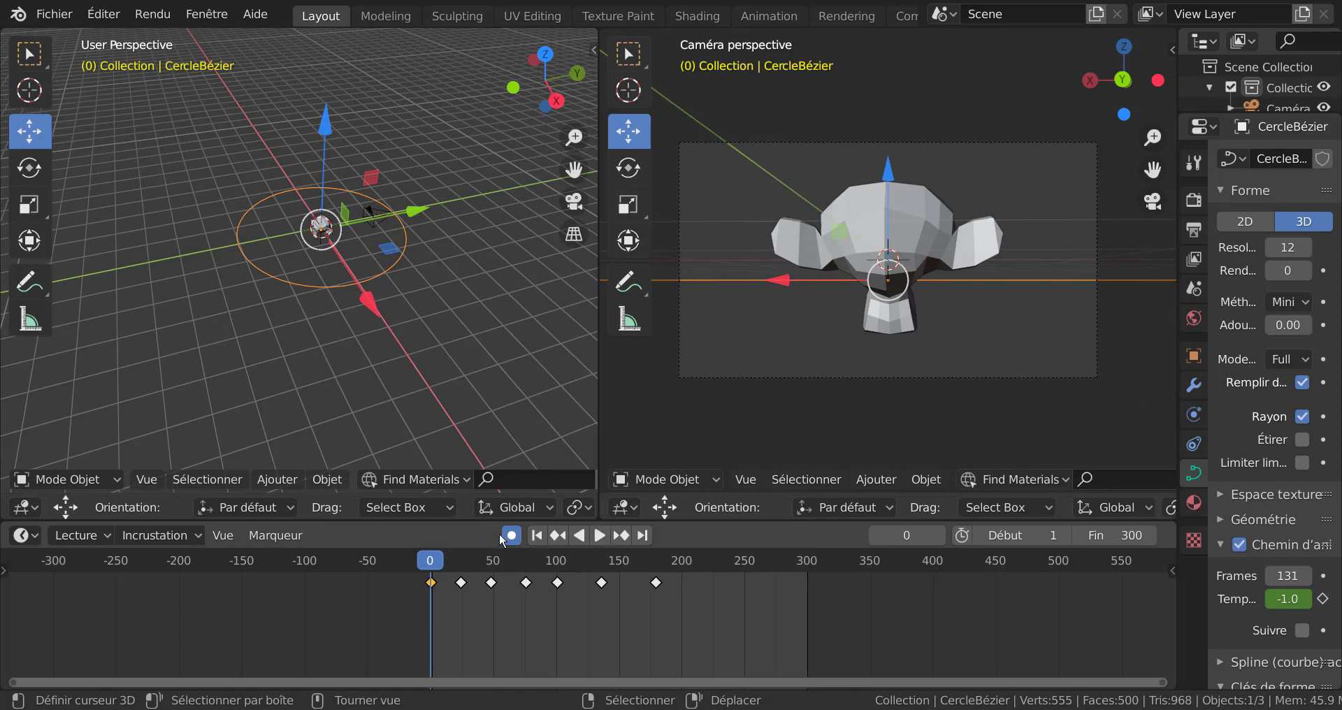
left_click(600, 535)
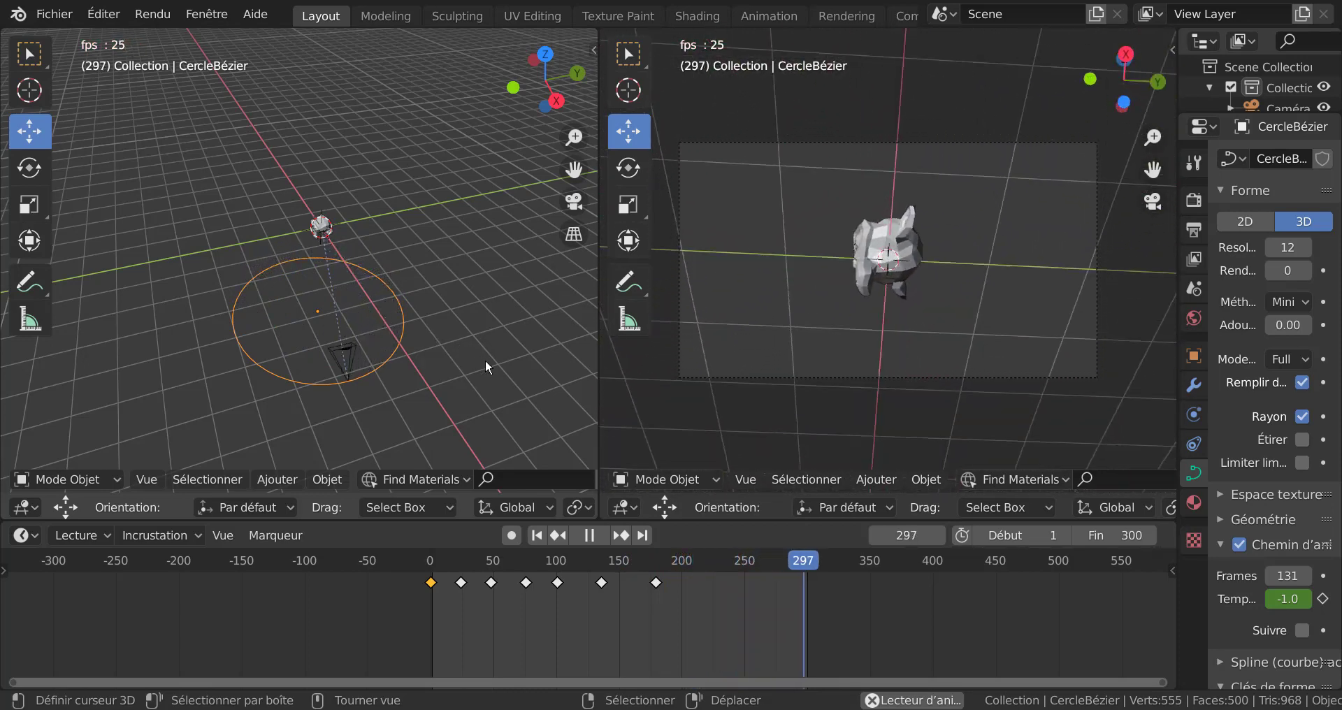
mouse_move(488, 363)
middle_mouse_down()
mouse_move(513, 277)
mouse_move(432, 241)
mouse_move(484, 358)
middle_mouse_up()
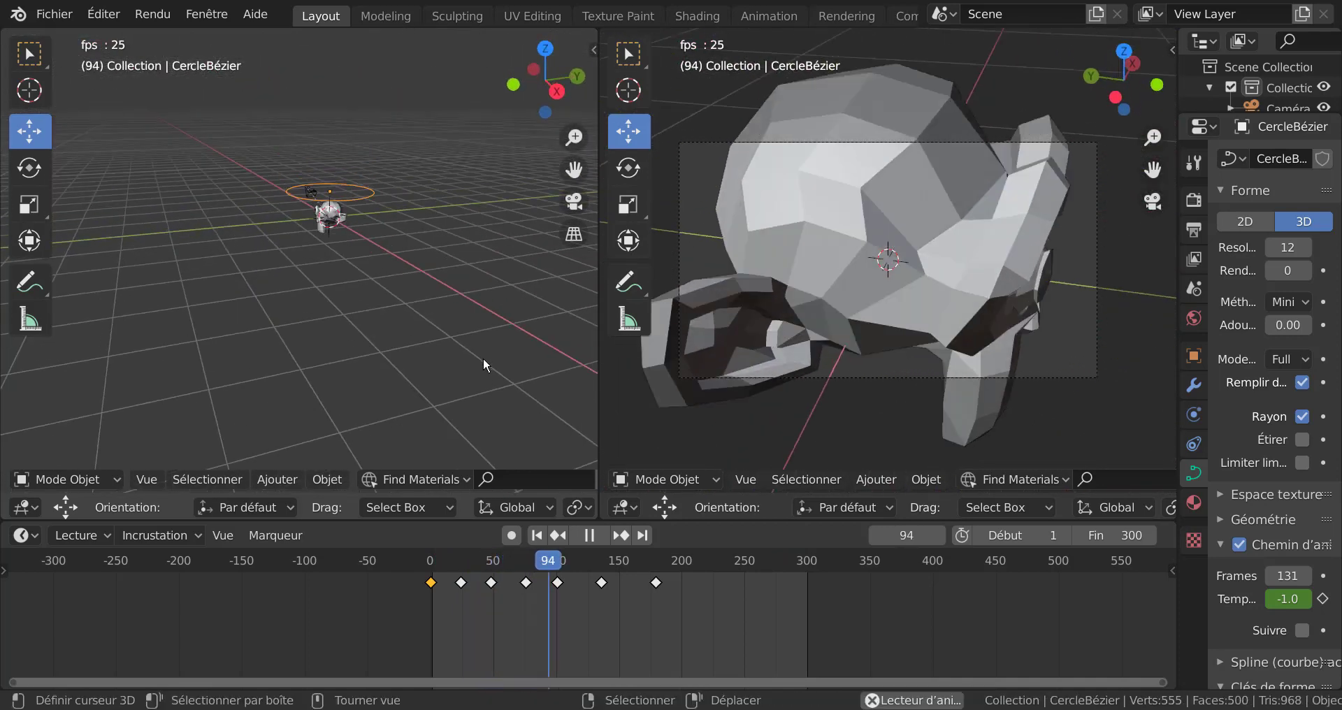
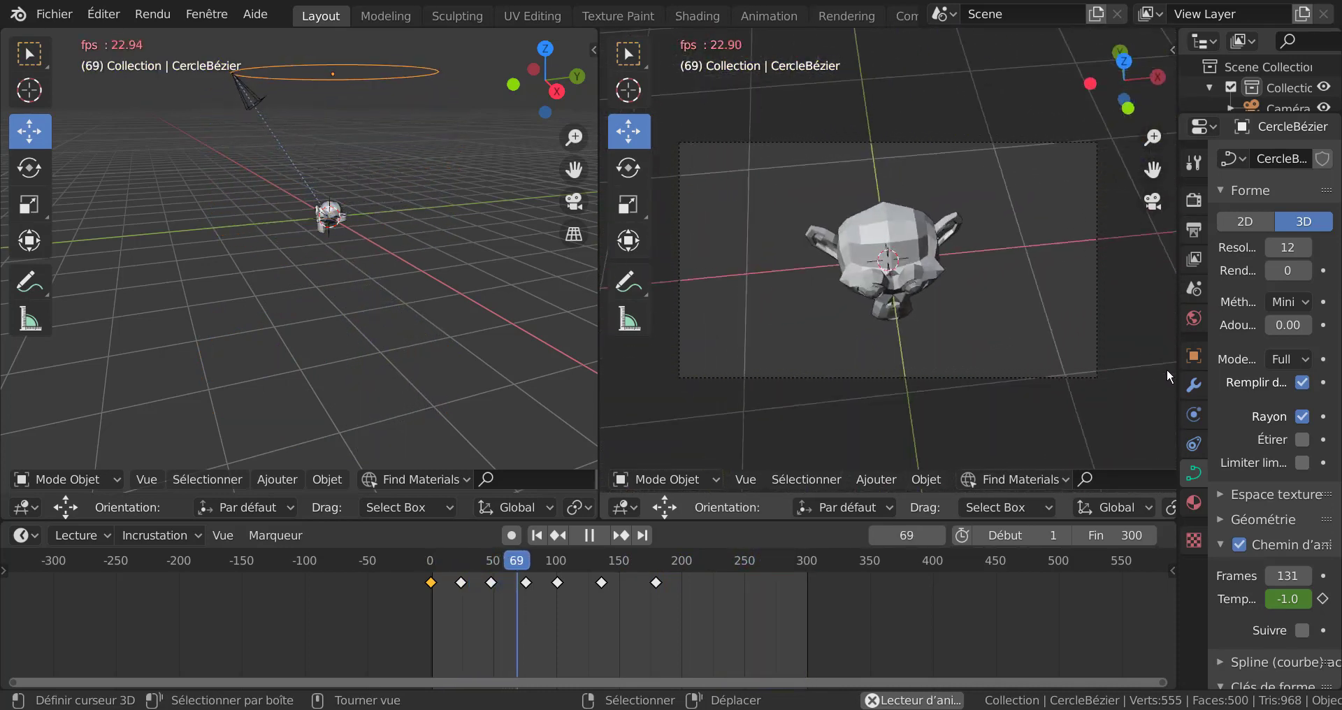
Step: Widen the Properties panel and show the Bézier circle's object constraints during playback
left_click_drag(1177, 371, 988, 378)
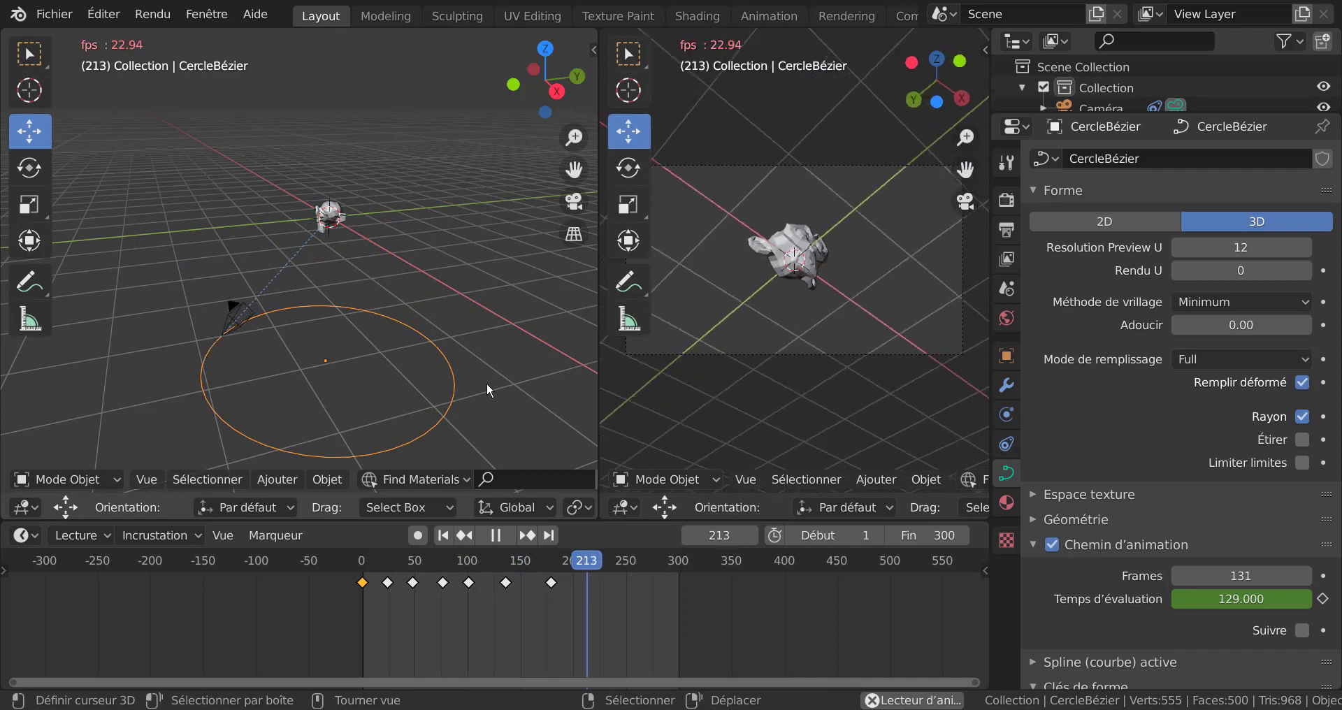
key("Down")
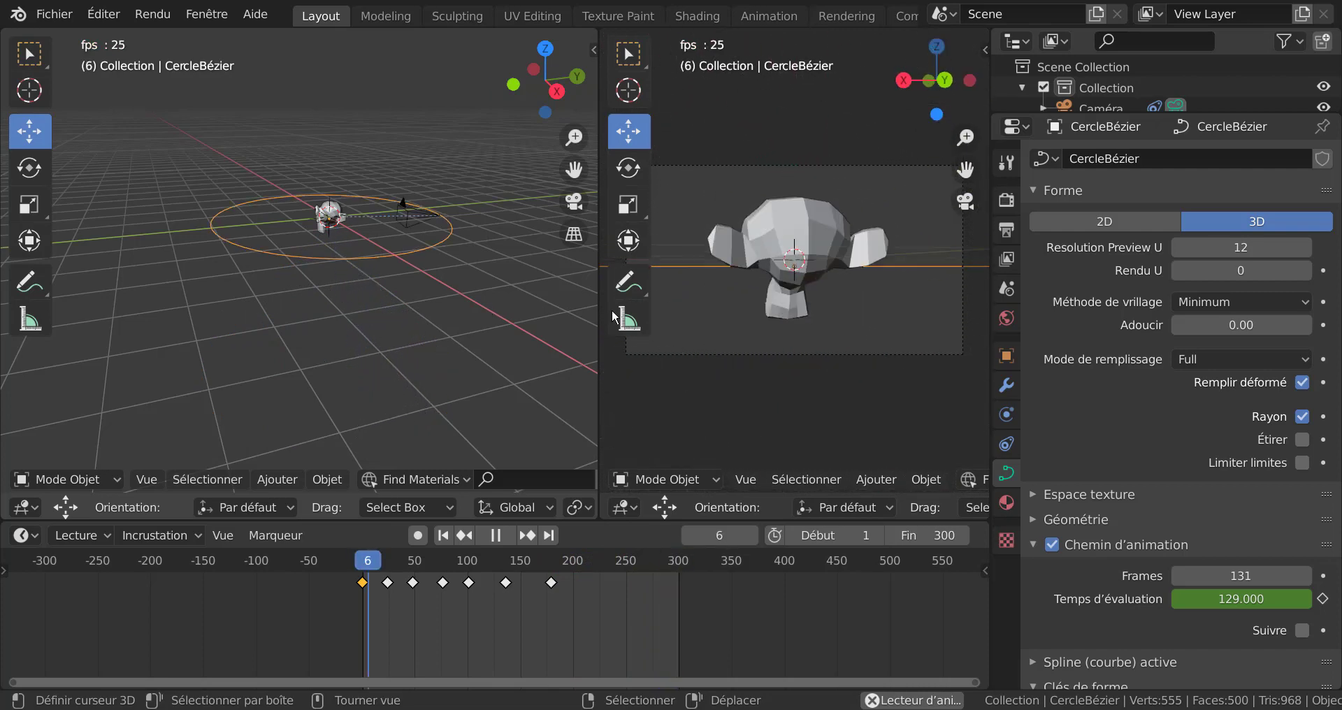
left_click(1006, 446)
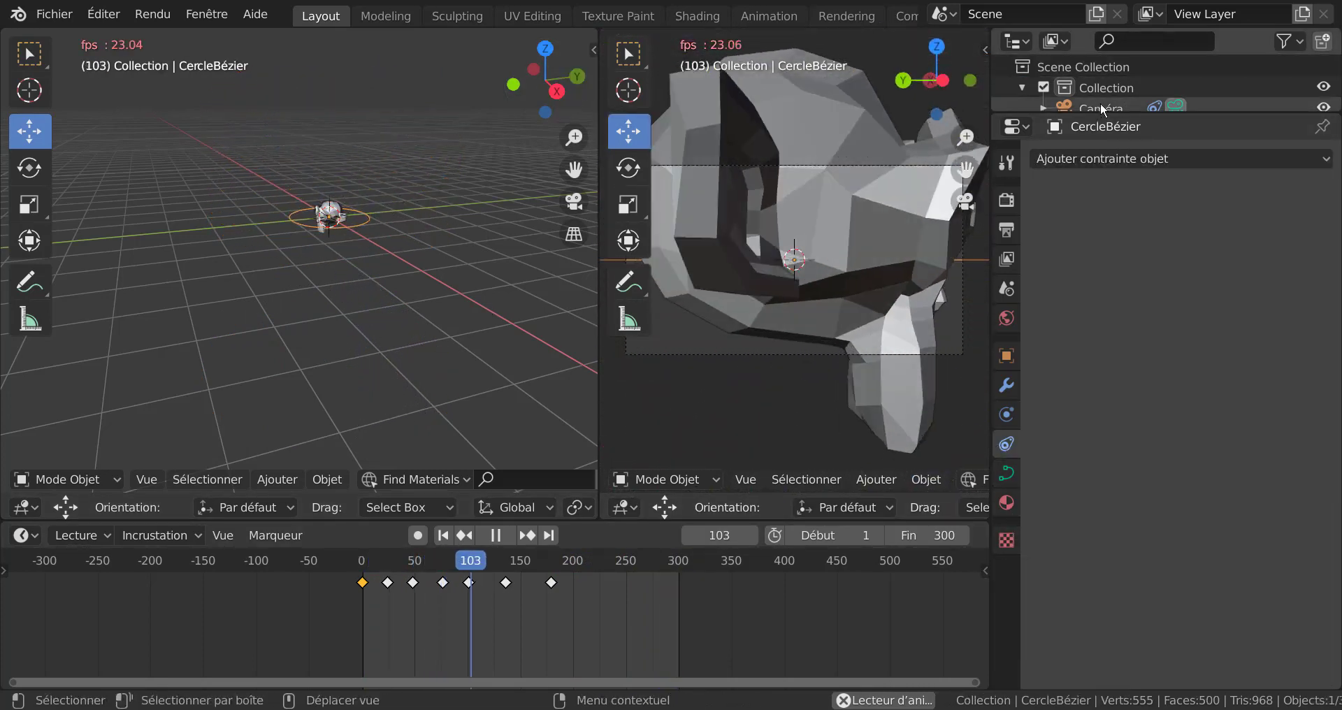
Step: Select the camera, set the scene end frame to 497, and replay from about frame 186
left_click(1100, 105)
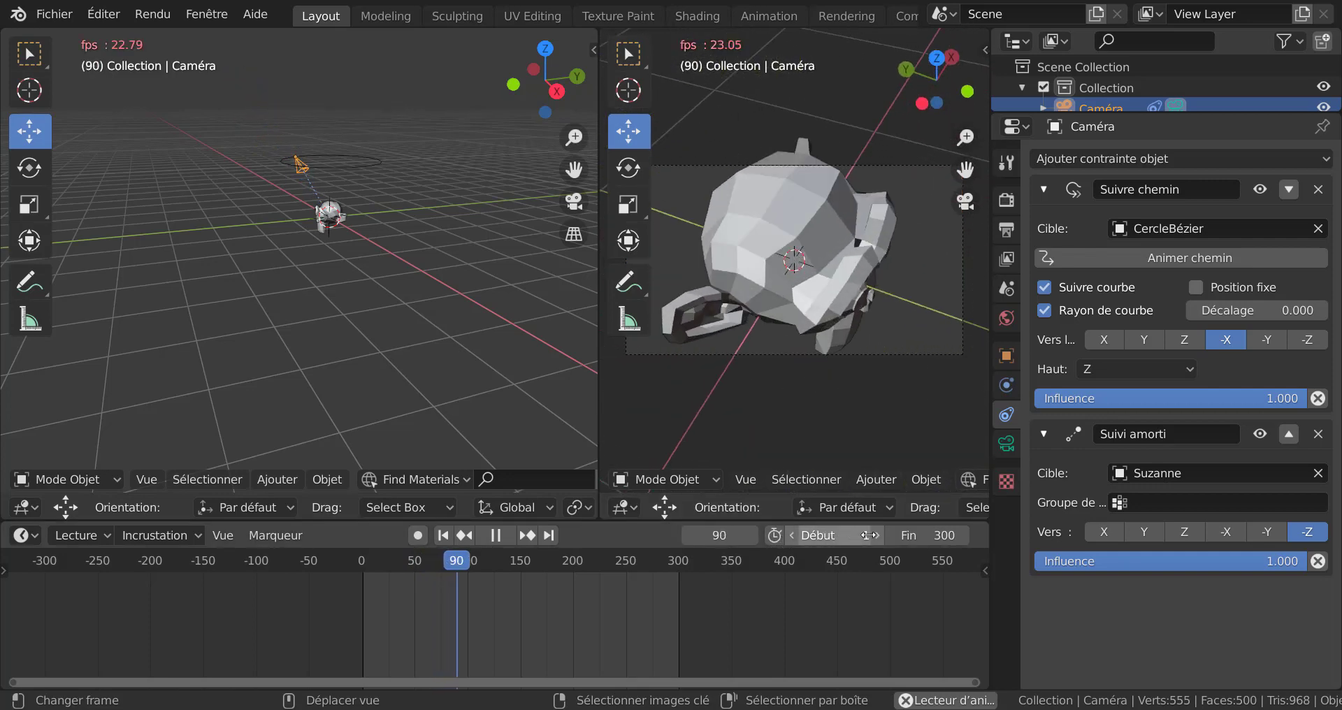
left_click_drag(901, 535, 891, 539)
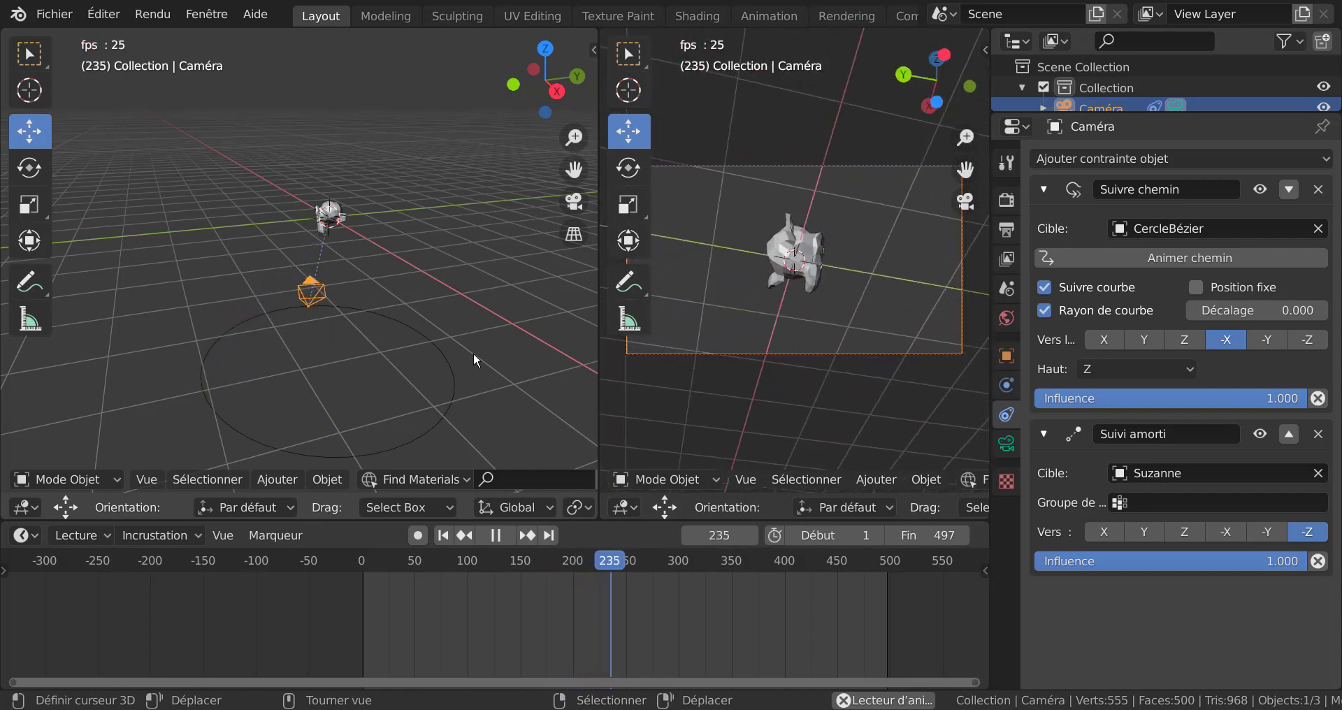
left_click(496, 535)
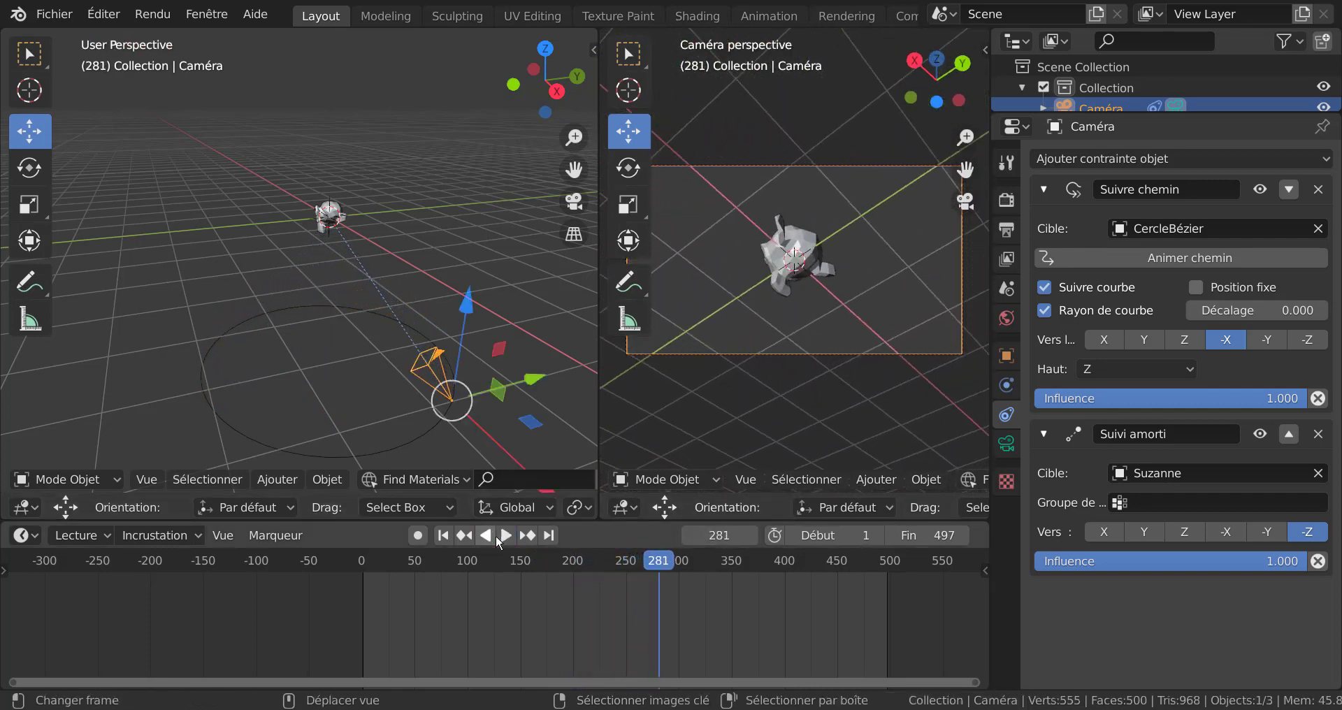
mouse_move(657, 565)
left_mouse_down()
mouse_move(449, 589)
mouse_move(668, 589)
mouse_move(599, 593)
mouse_move(575, 609)
left_mouse_up()
key("space")
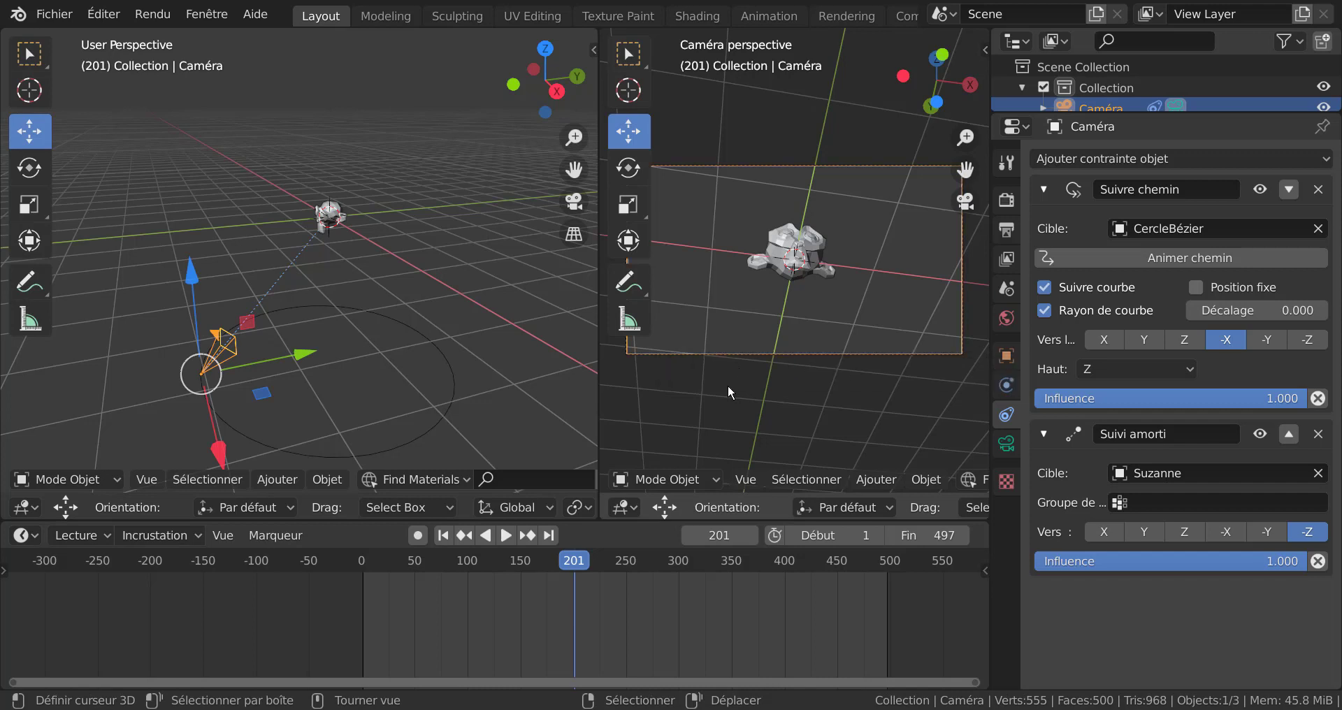
Step: Keyframe and enable the camera's Position fixe option, then return to frame 202
right_click(1195, 286)
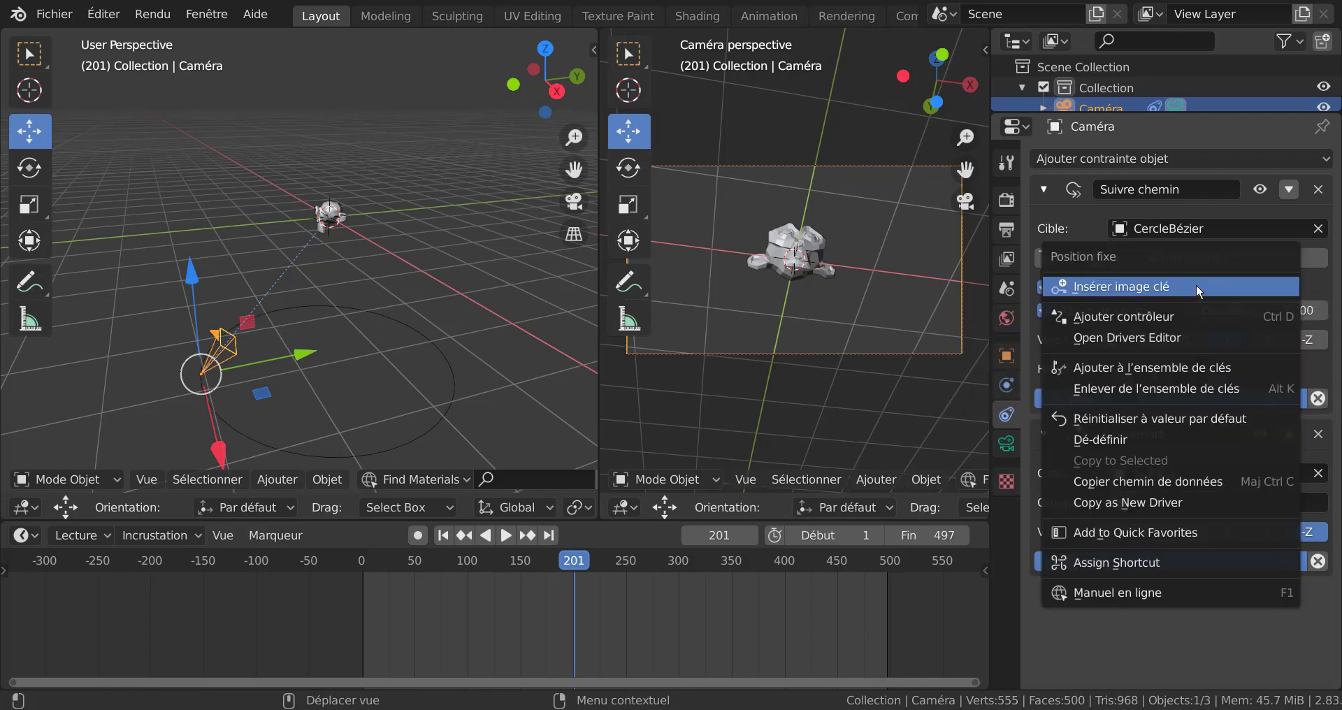
left_click(1195, 286)
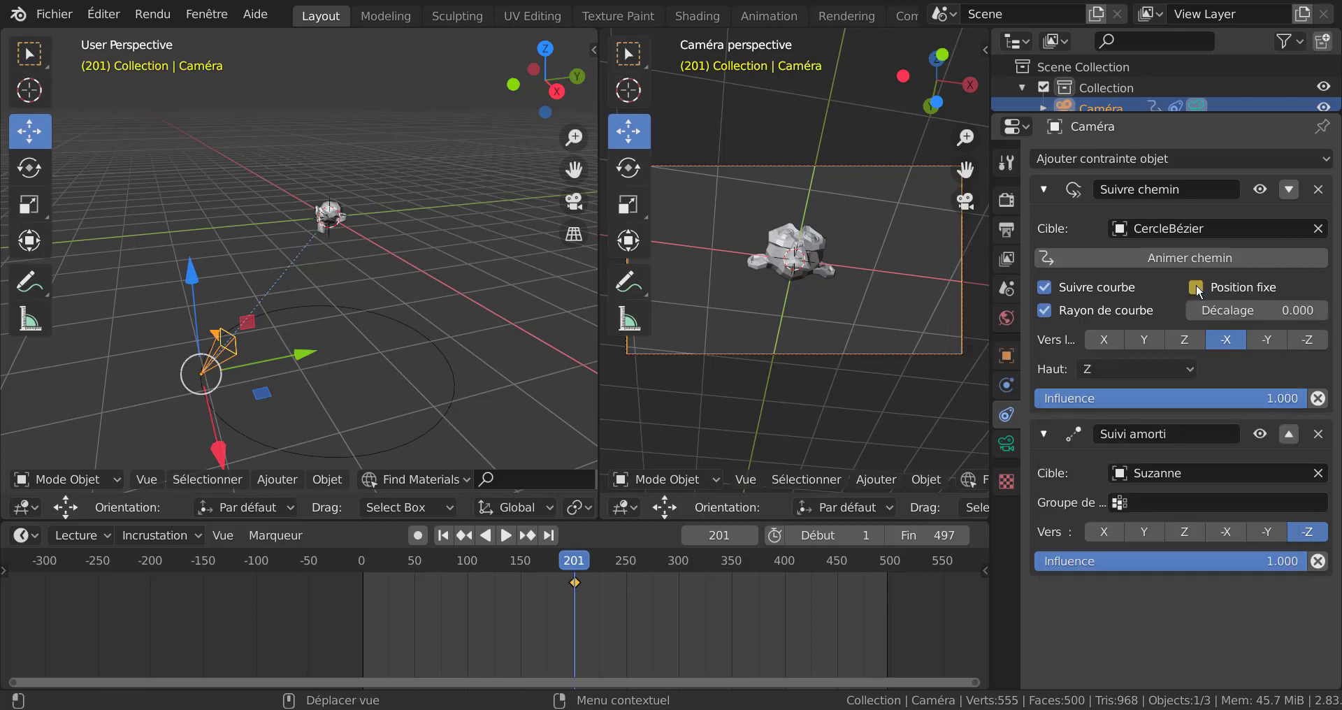
left_click(1196, 287)
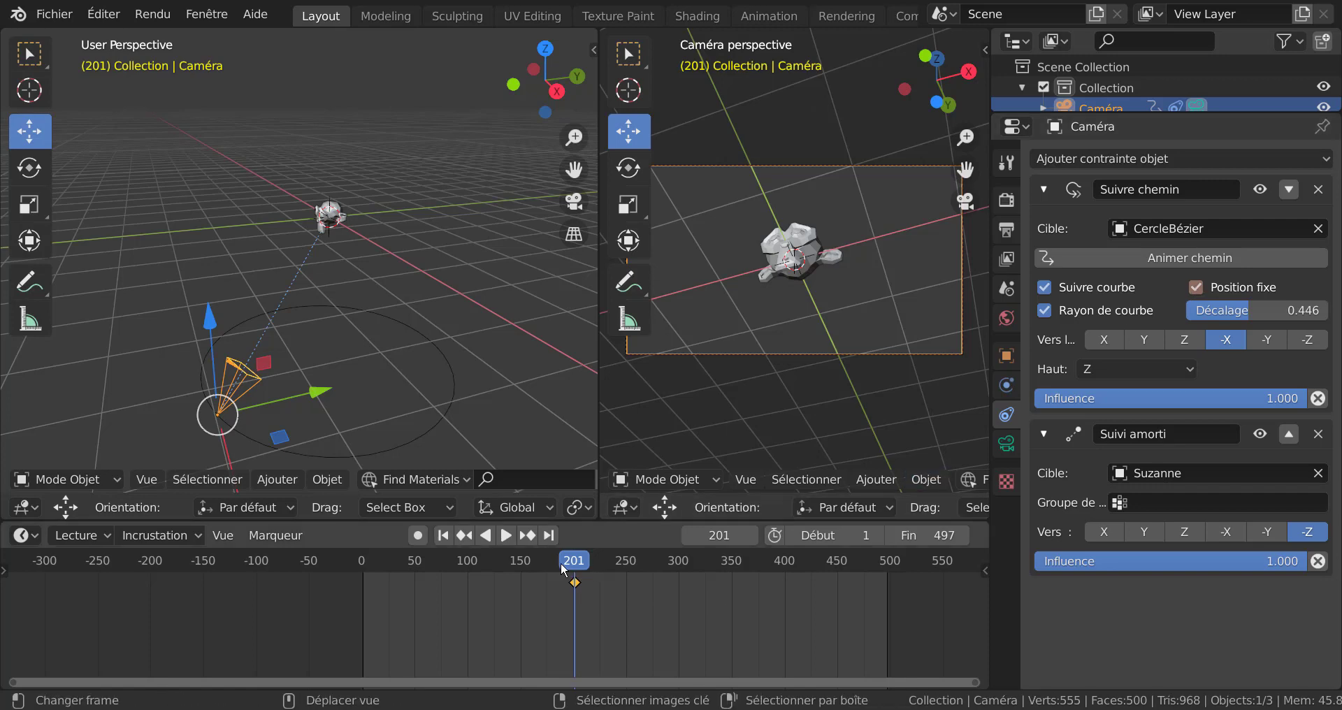
key("space")
left_click_drag(571, 572, 576, 586)
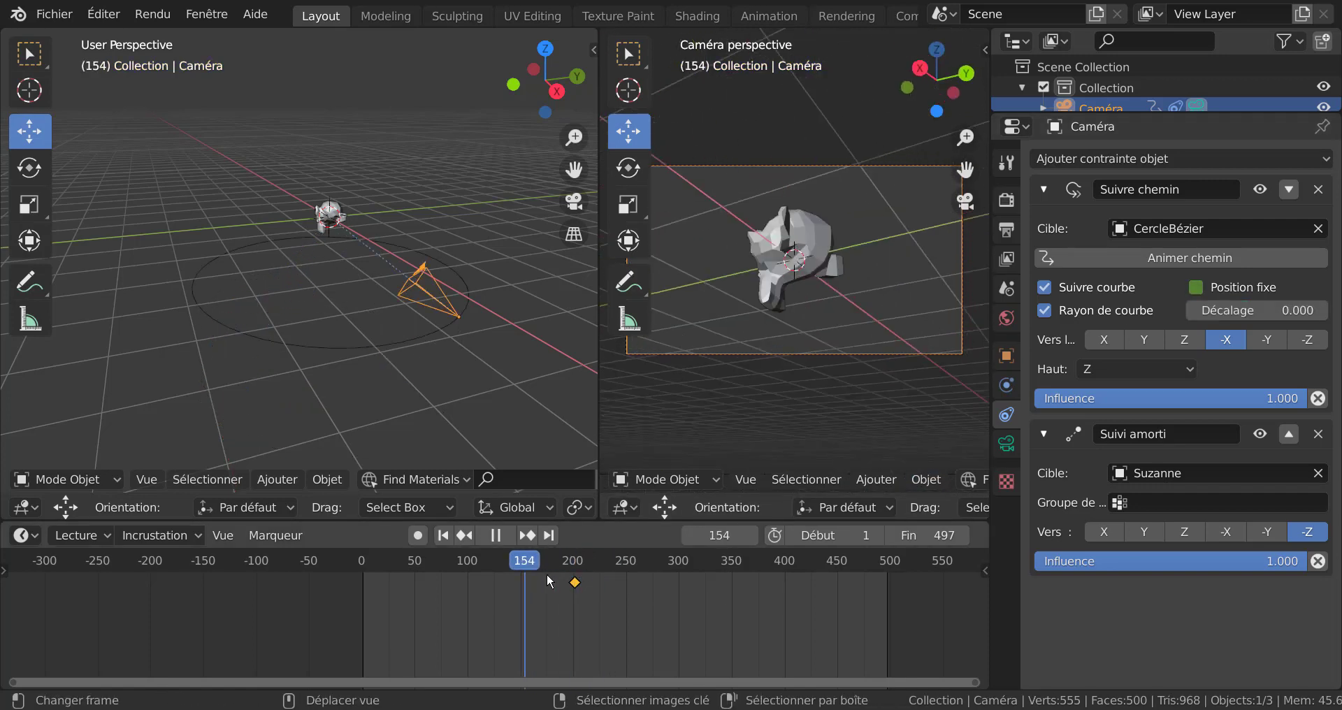
key("space")
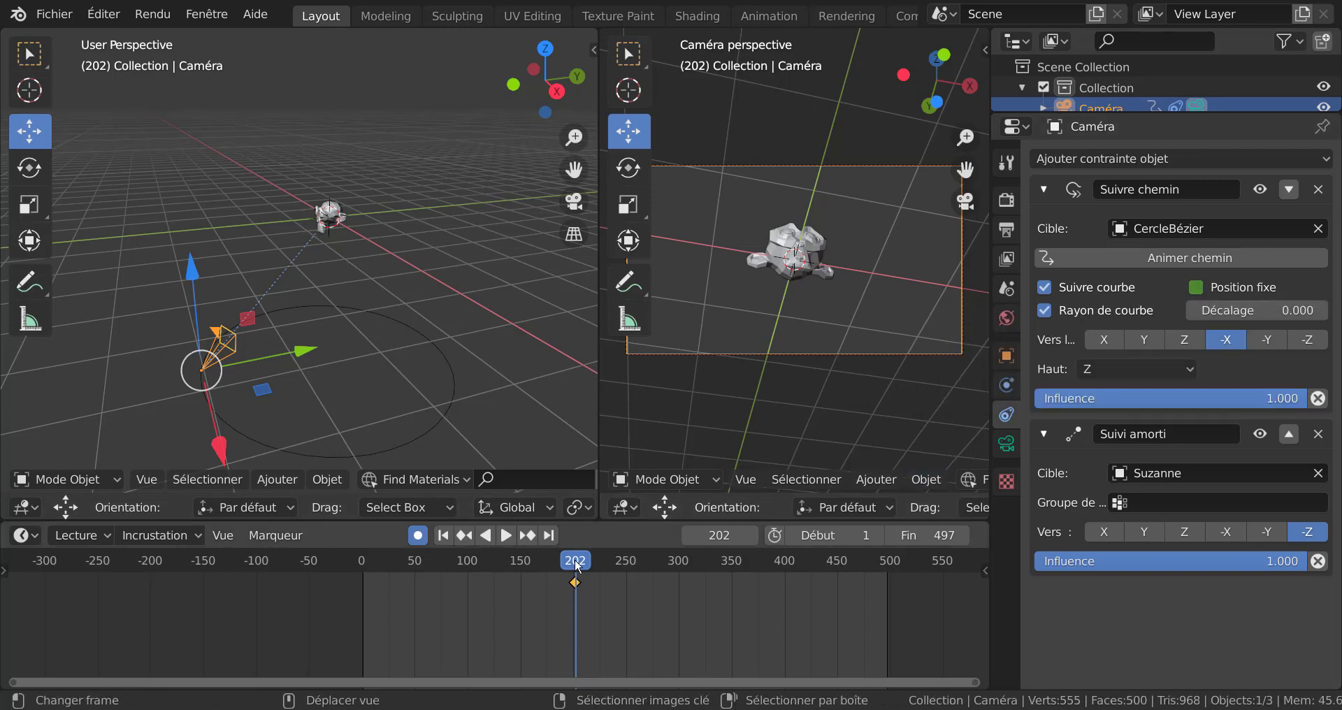
mouse_move(576, 566)
left_mouse_down()
mouse_move(566, 581)
mouse_move(577, 592)
left_mouse_up()
Step: Turn Position fixe back on and replace its keyframe at frame 202
left_click(1196, 287)
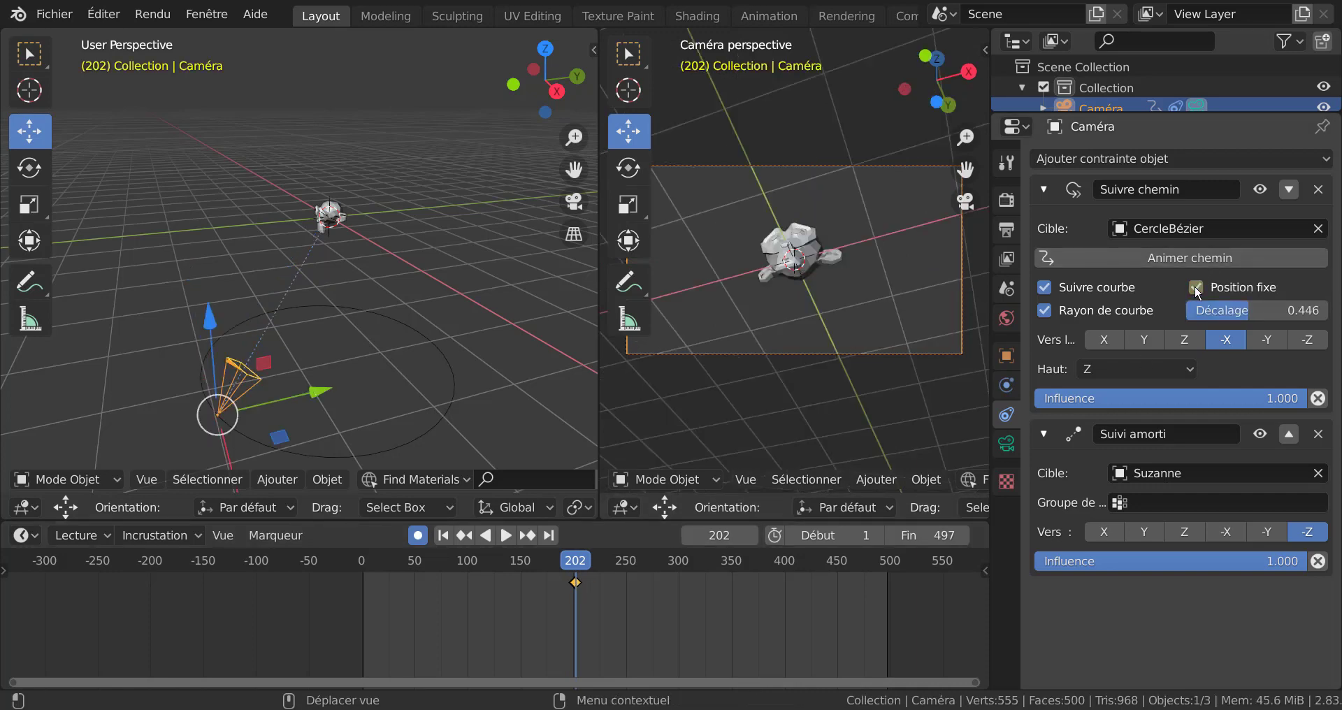
right_click(1195, 291)
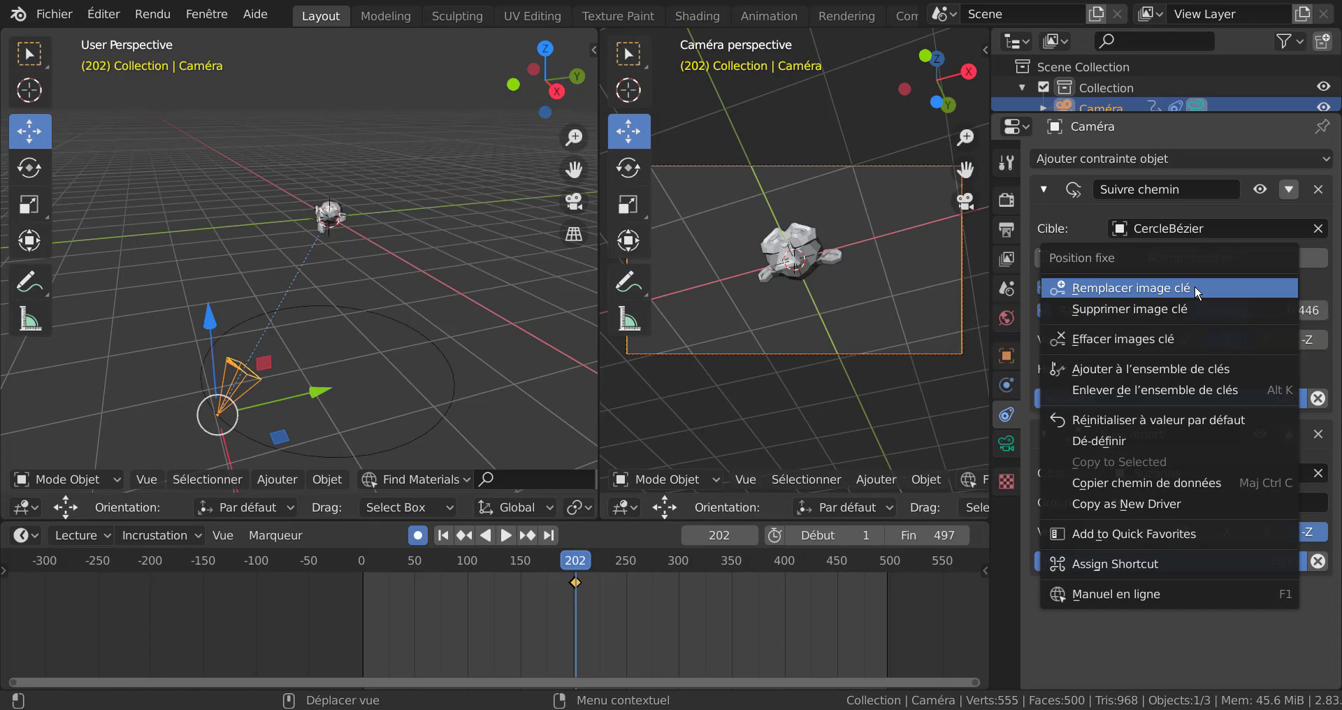
left_click(1193, 286)
mouse_move(575, 568)
left_mouse_down()
mouse_move(631, 571)
mouse_move(493, 580)
mouse_move(647, 580)
mouse_move(492, 593)
mouse_move(595, 609)
mouse_move(392, 608)
mouse_move(730, 607)
mouse_move(590, 614)
mouse_move(628, 622)
mouse_move(615, 615)
left_mouse_up()
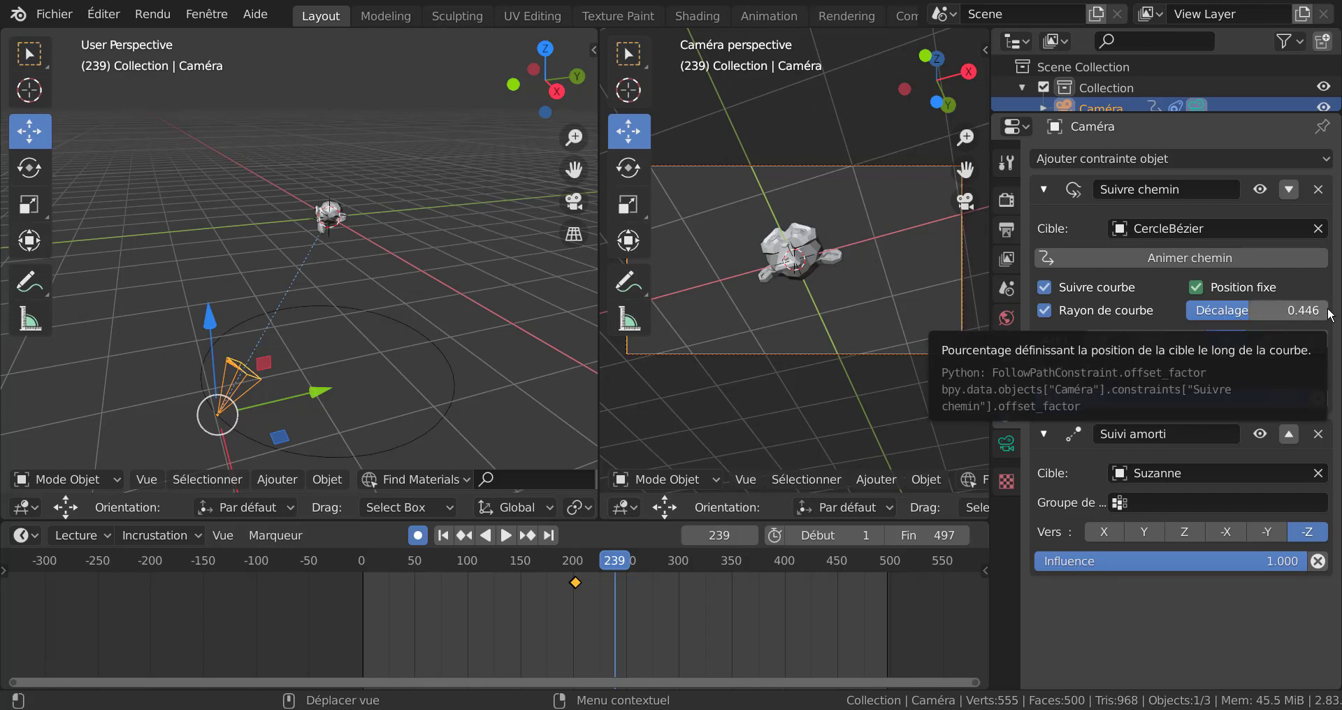
Step: Keyframe Décalage at 0.446 on frame 239 and play to check the orbit
right_click(1211, 315)
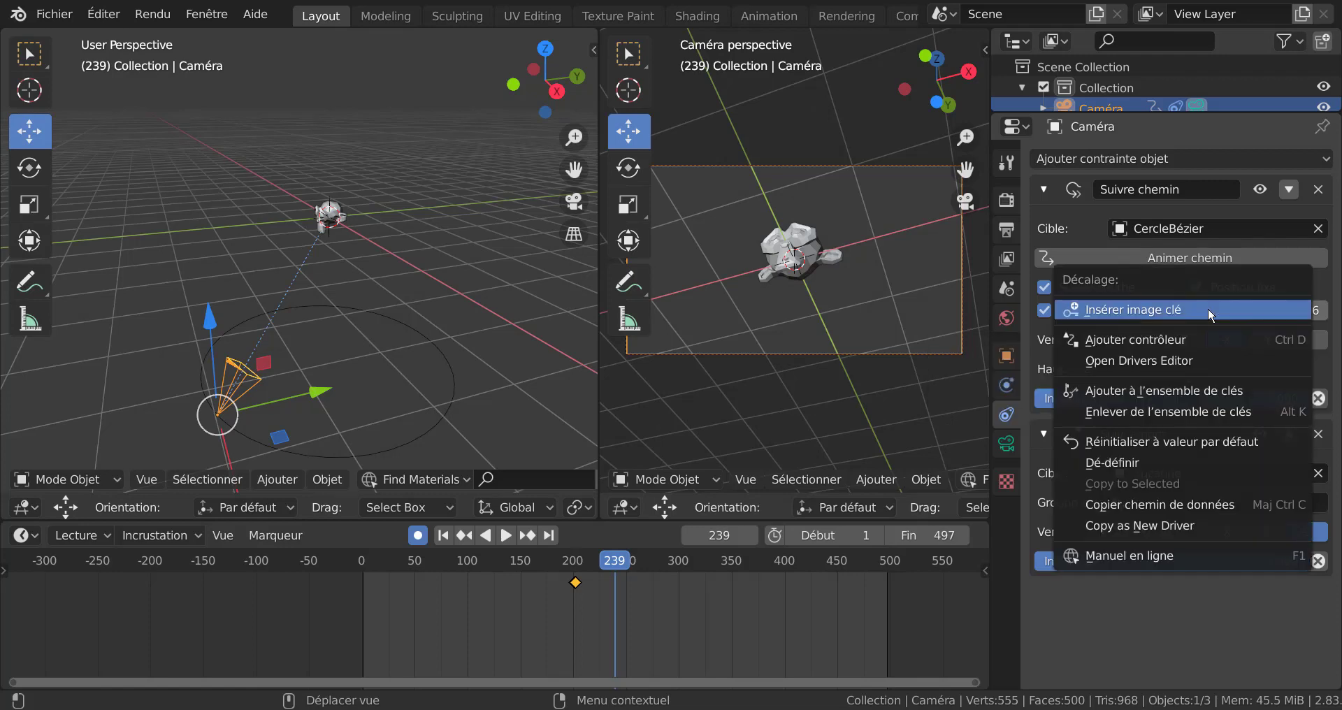
left_click(1211, 315)
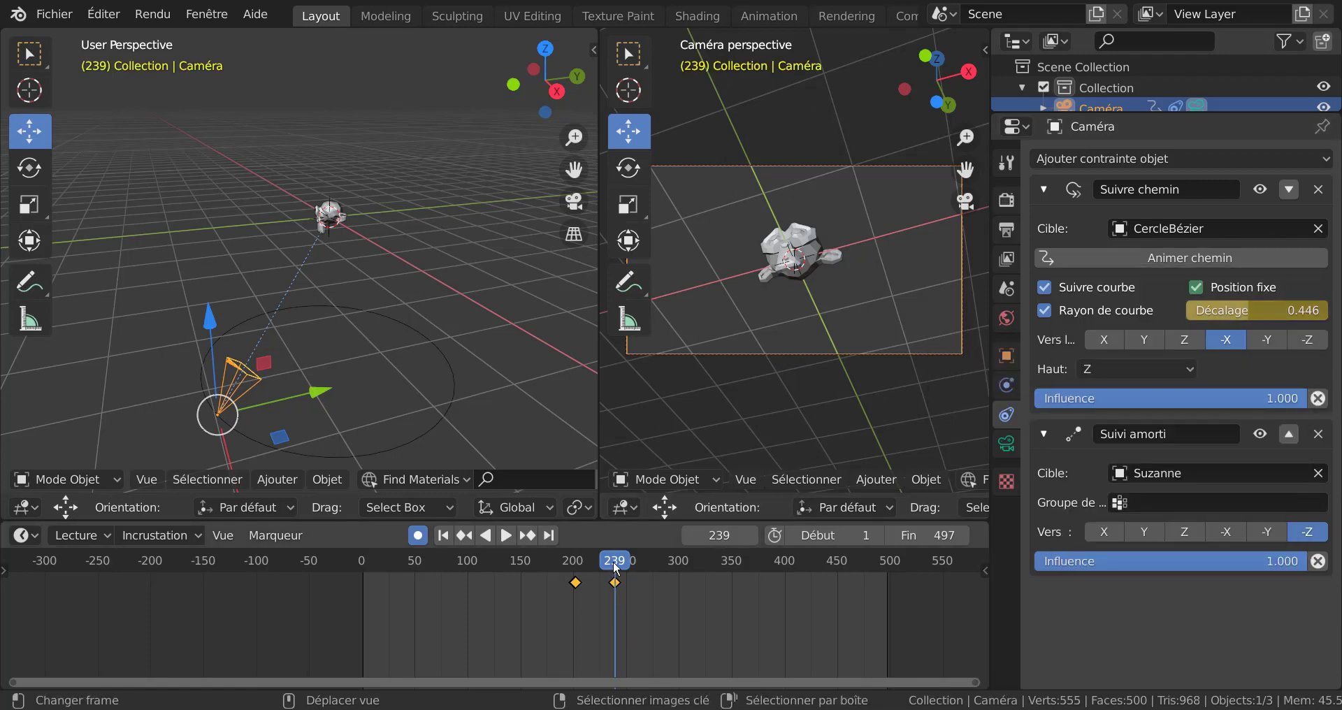
key("space")
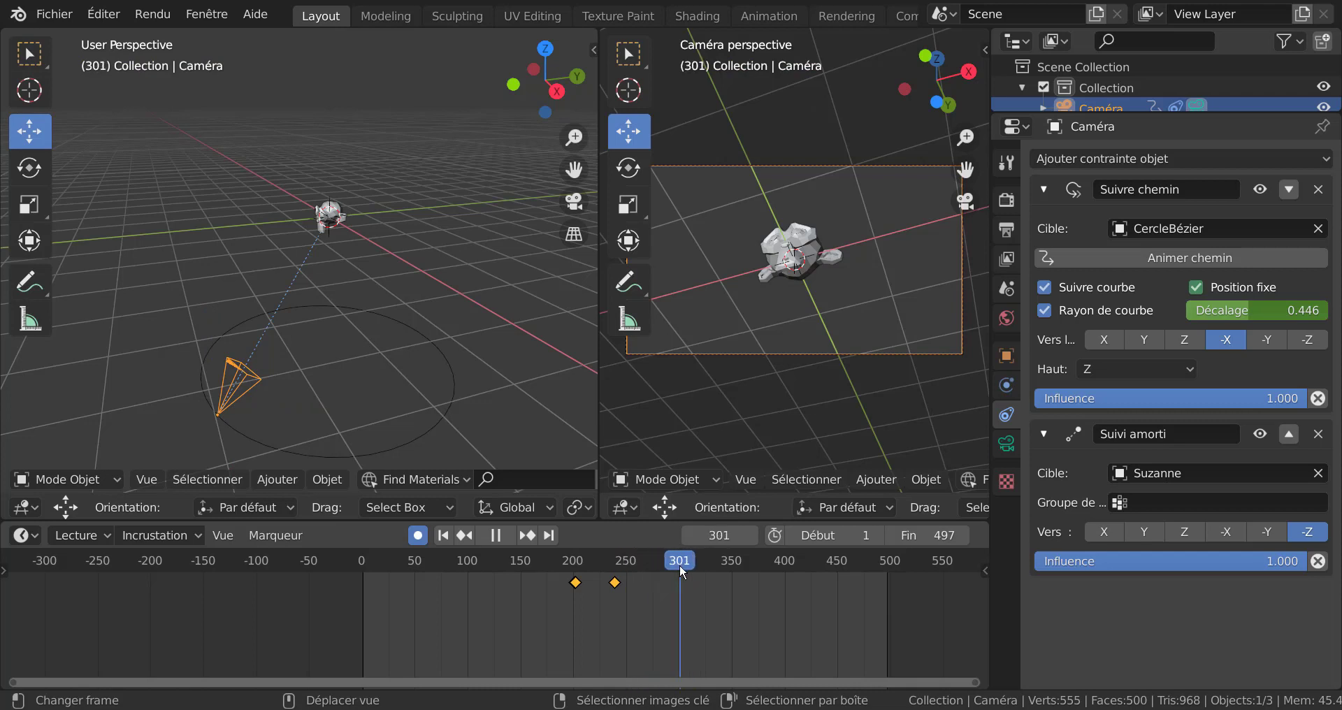
Step: At frame 301, slide Décalage further so the camera moves along the circle
key("space")
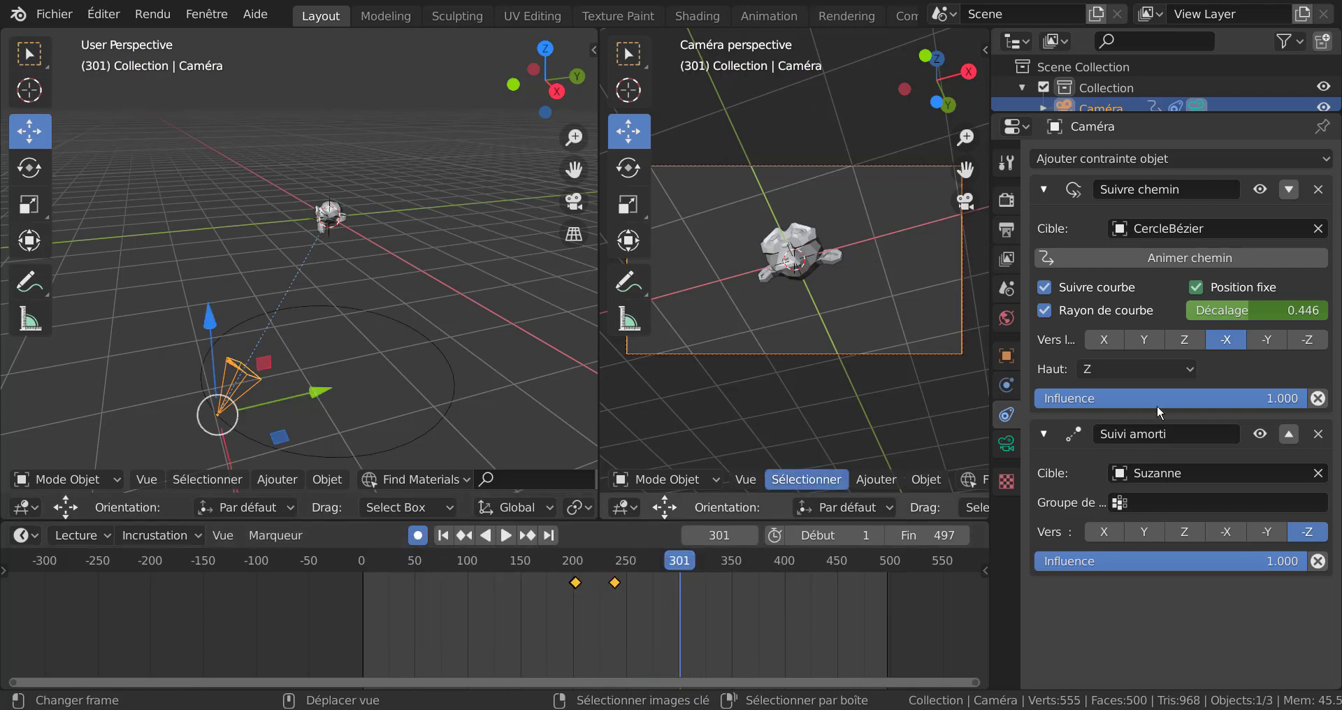
left_click_drag(1248, 310, 1311, 310)
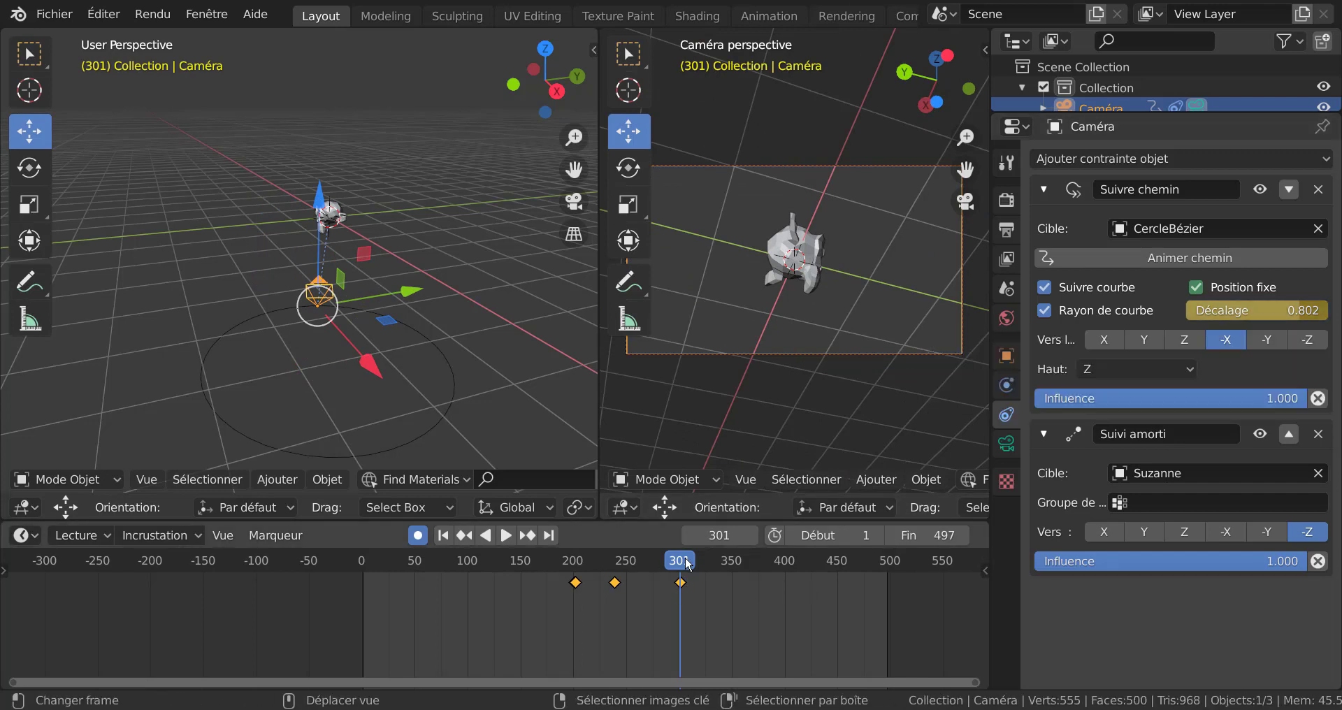
key("space")
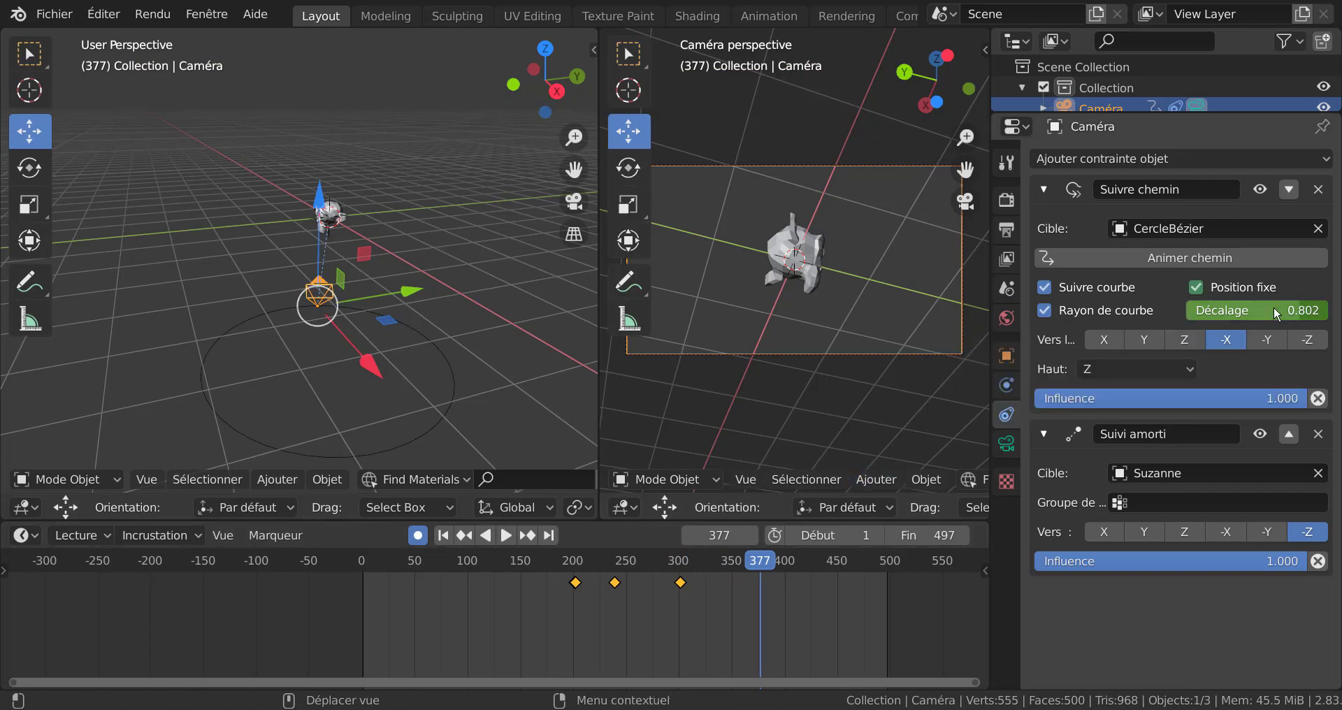
Step: Lower Décalage to 0.094 and keyframe it at frame 377, then scrub back to frame 203
left_click_drag(1273, 306, 1023, 307)
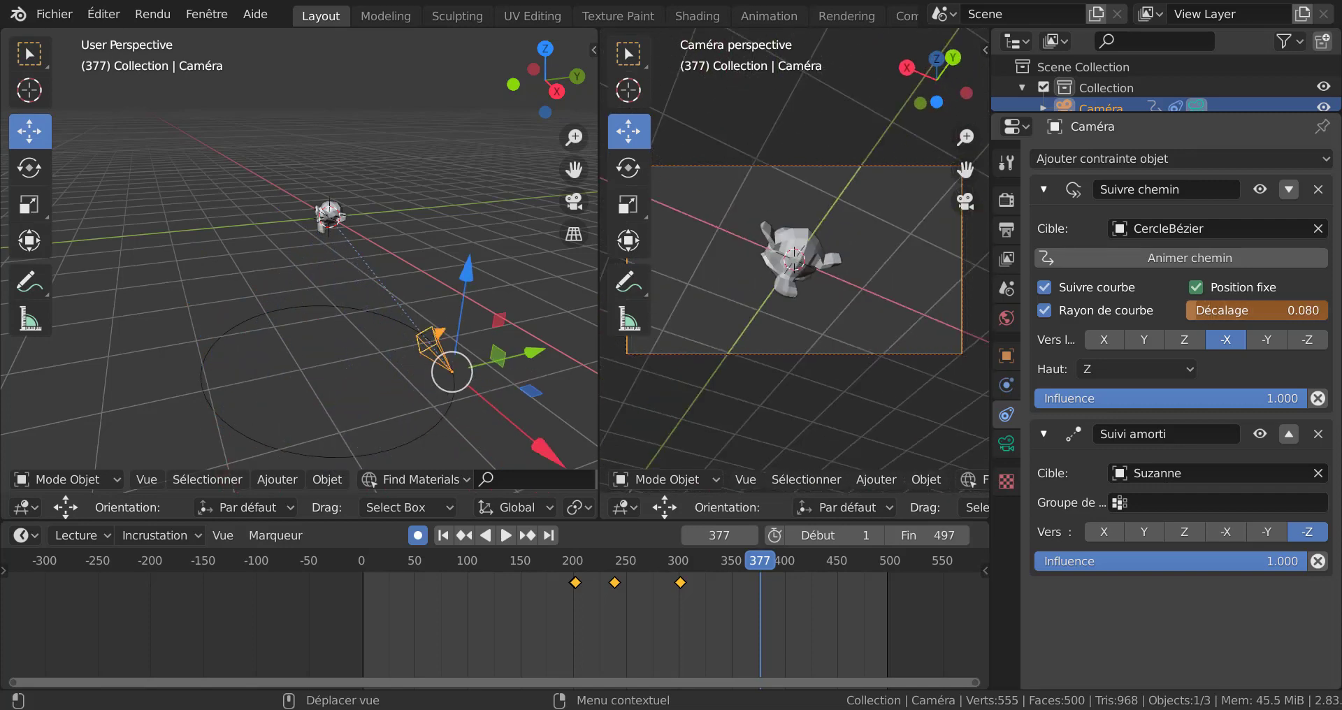
key("i")
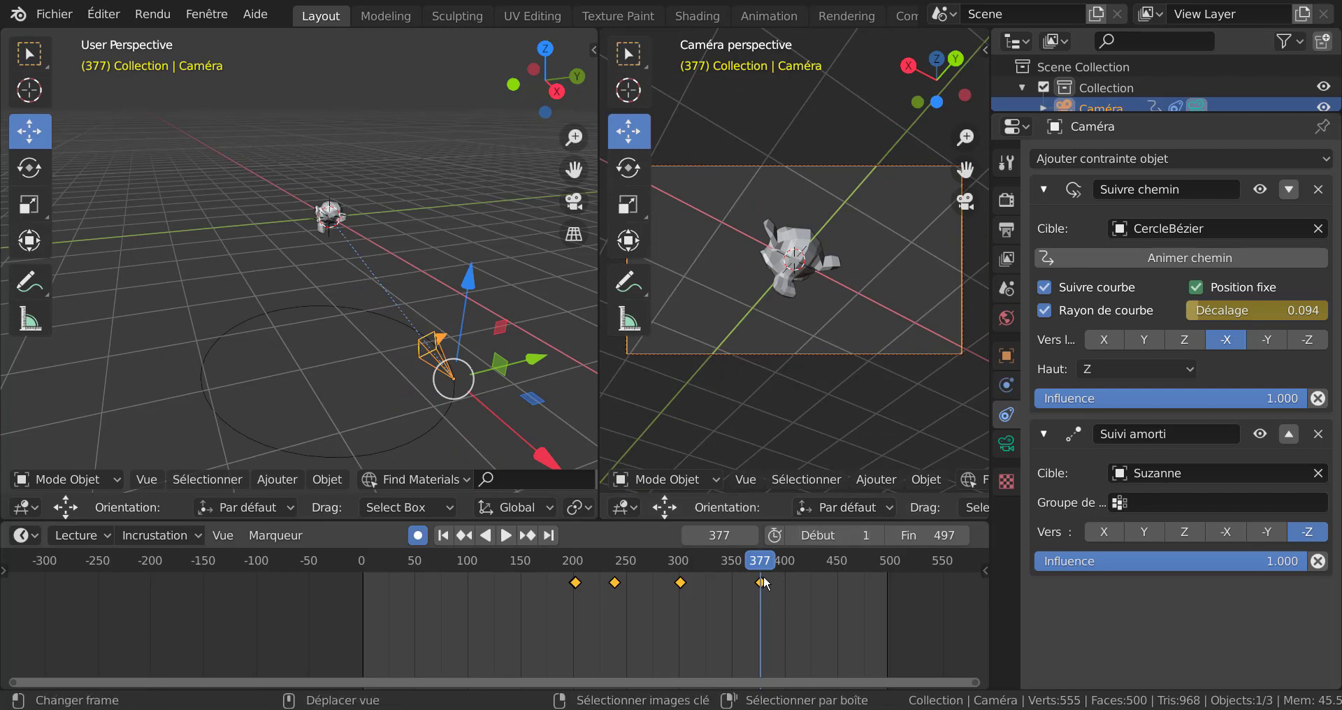
key("ctrl+shift+space")
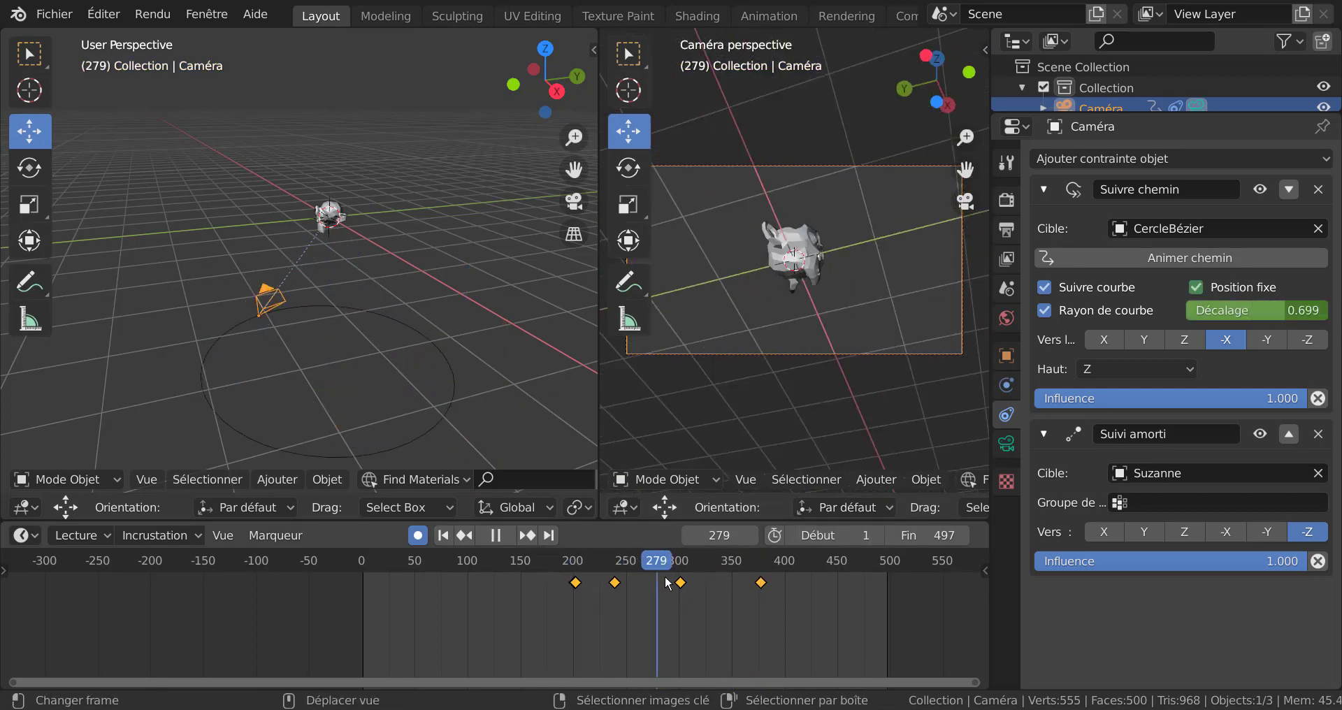
mouse_move(709, 576)
left_mouse_down()
mouse_move(574, 609)
mouse_move(573, 627)
left_mouse_up()
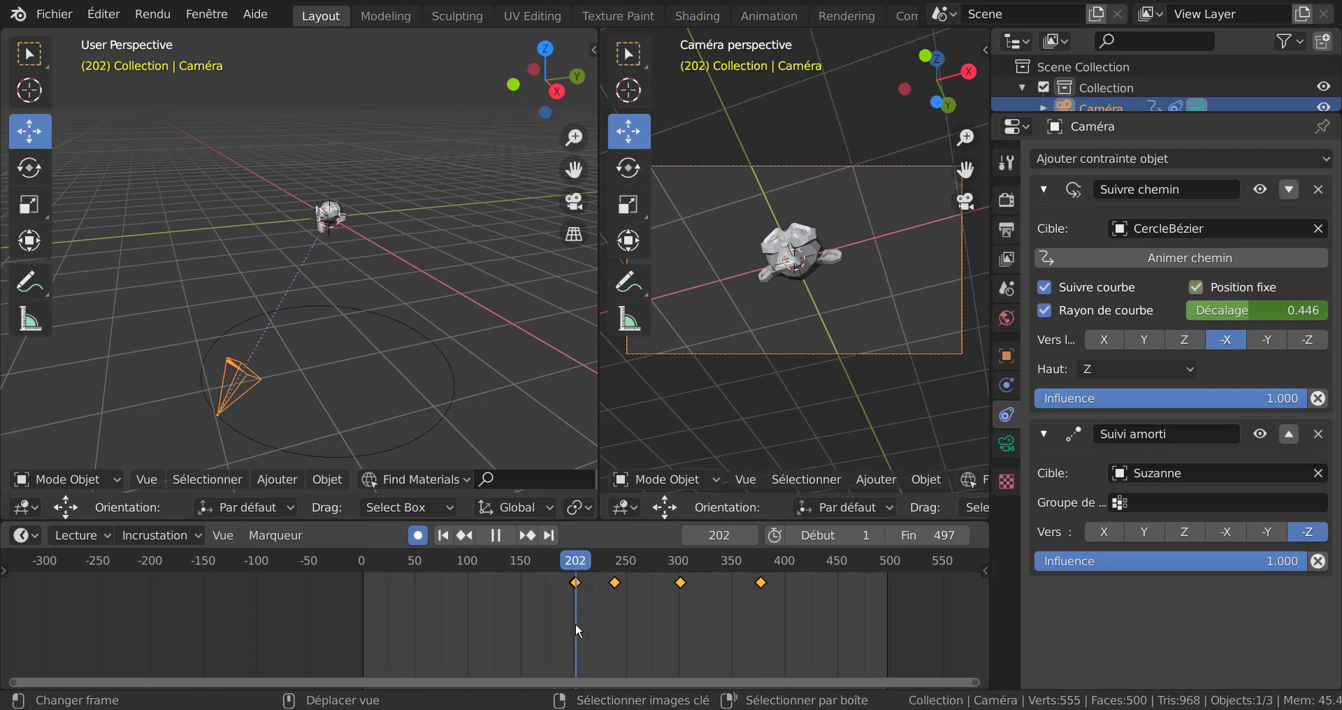
left_click_drag(573, 629, 576, 630)
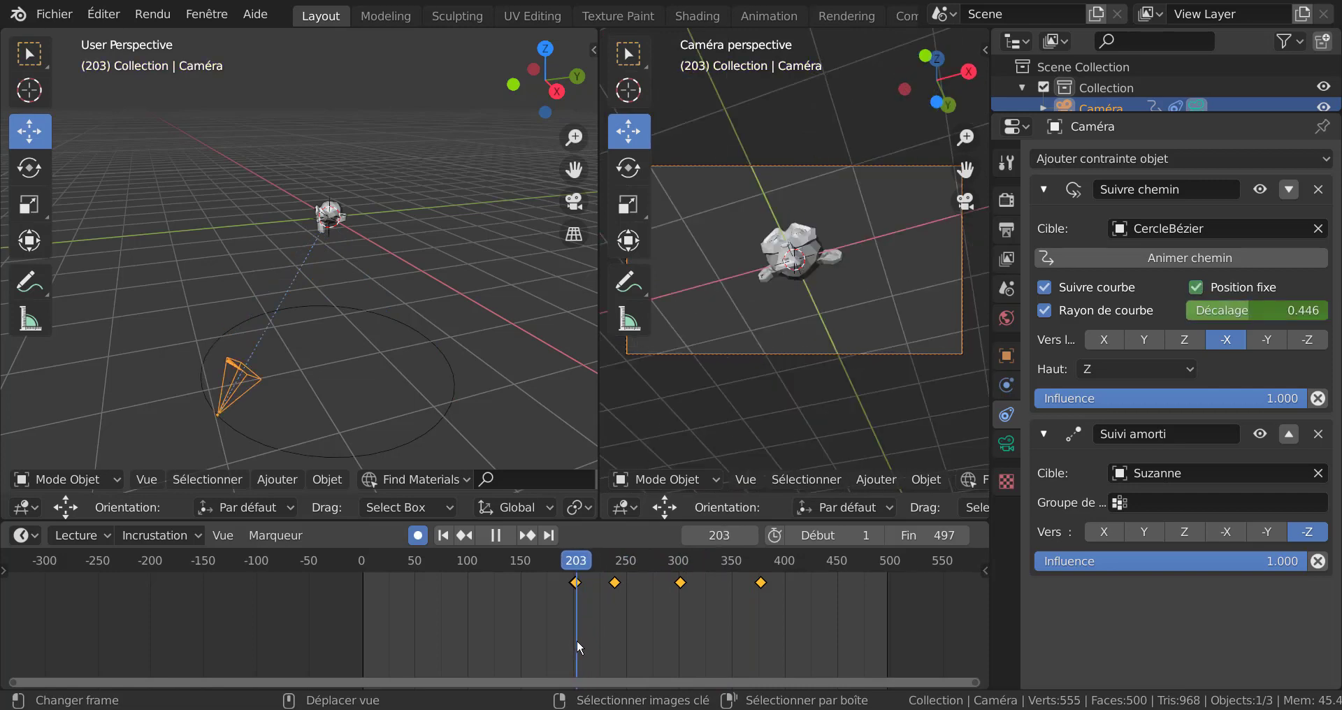
left_click_drag(576, 643, 578, 640)
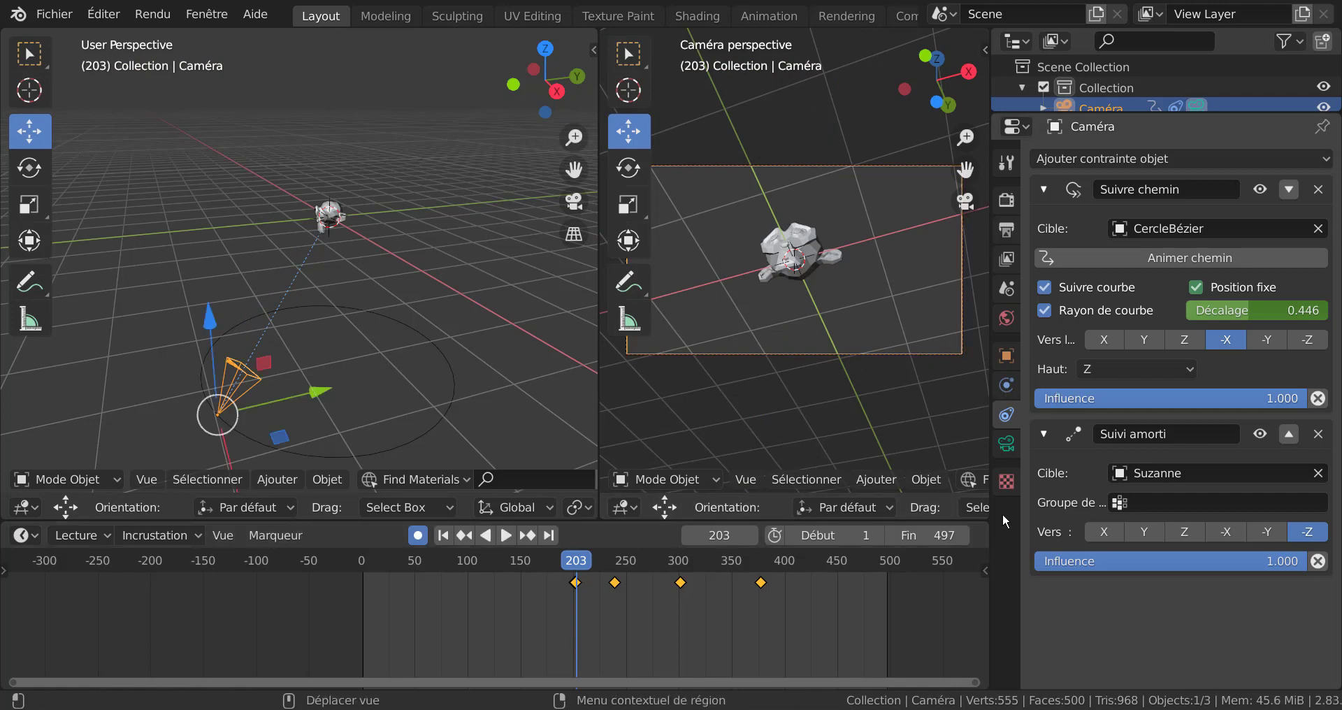
Step: Keyframe the camera's 50 mm focal length at frame 203
left_click(1007, 444)
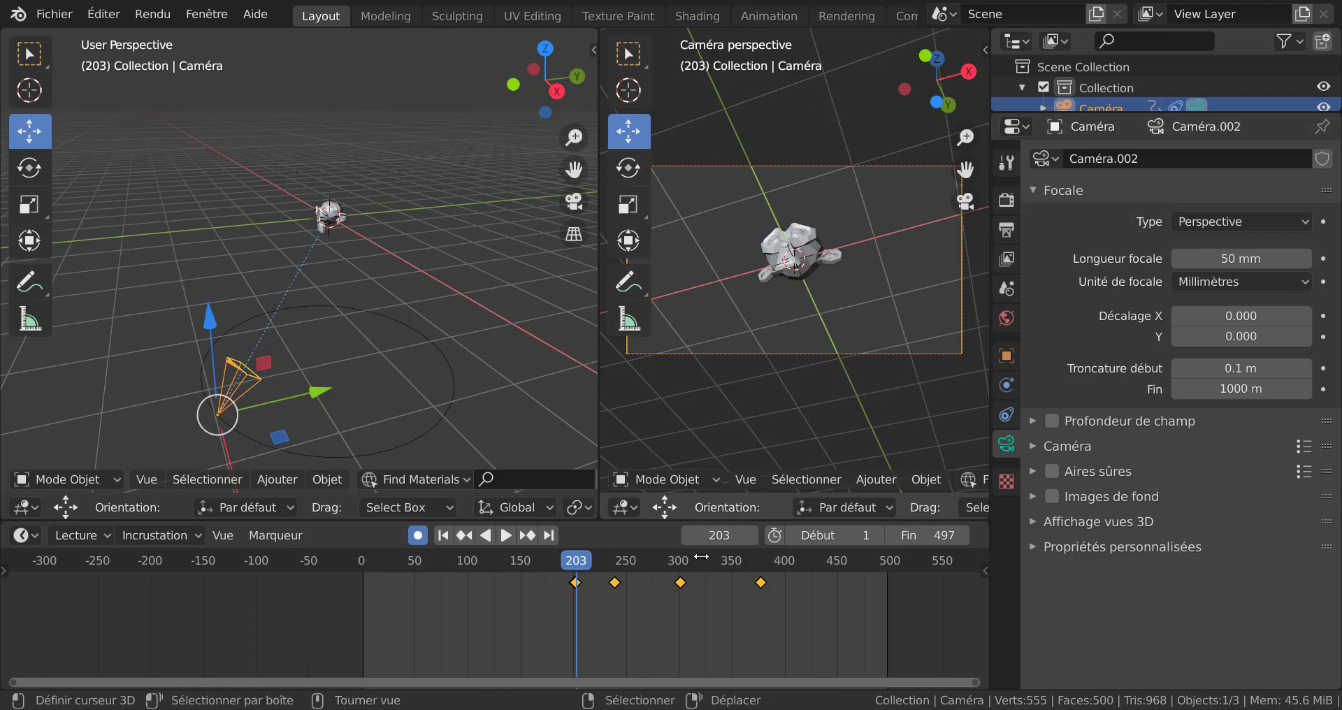
right_click(1242, 259)
left_click(1243, 259)
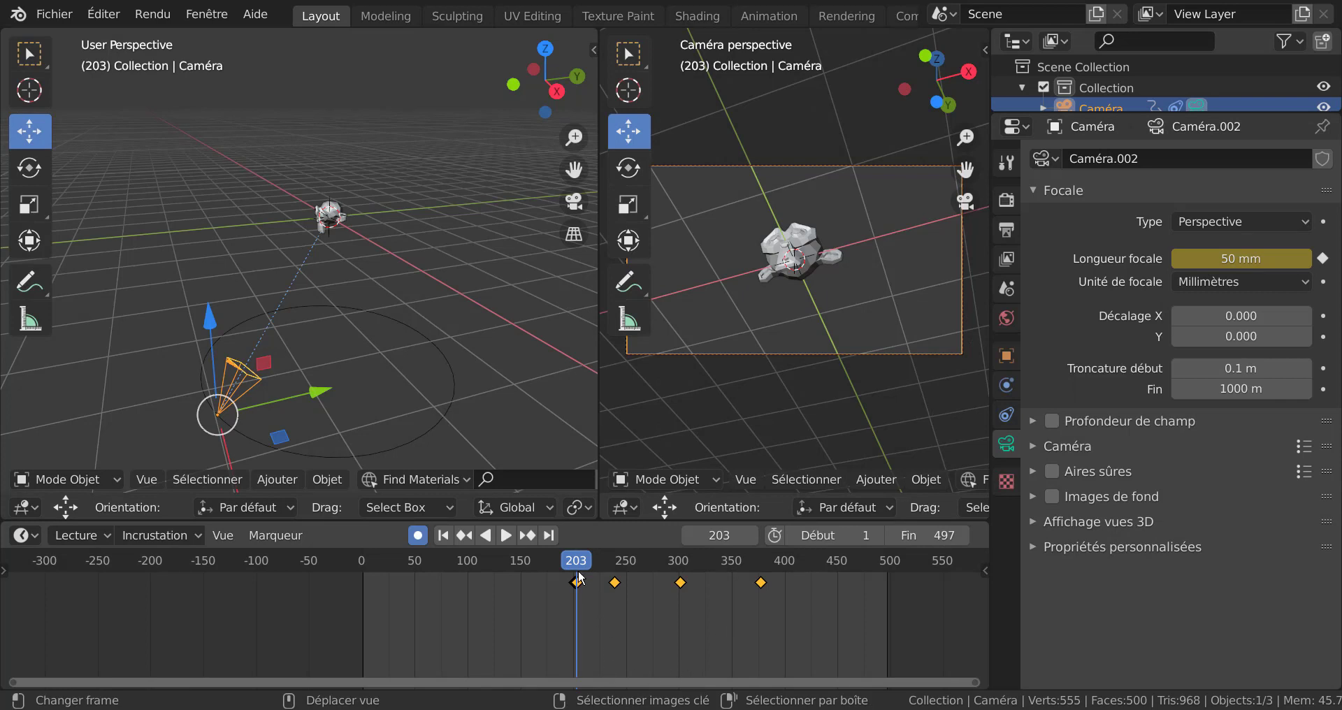
key("space")
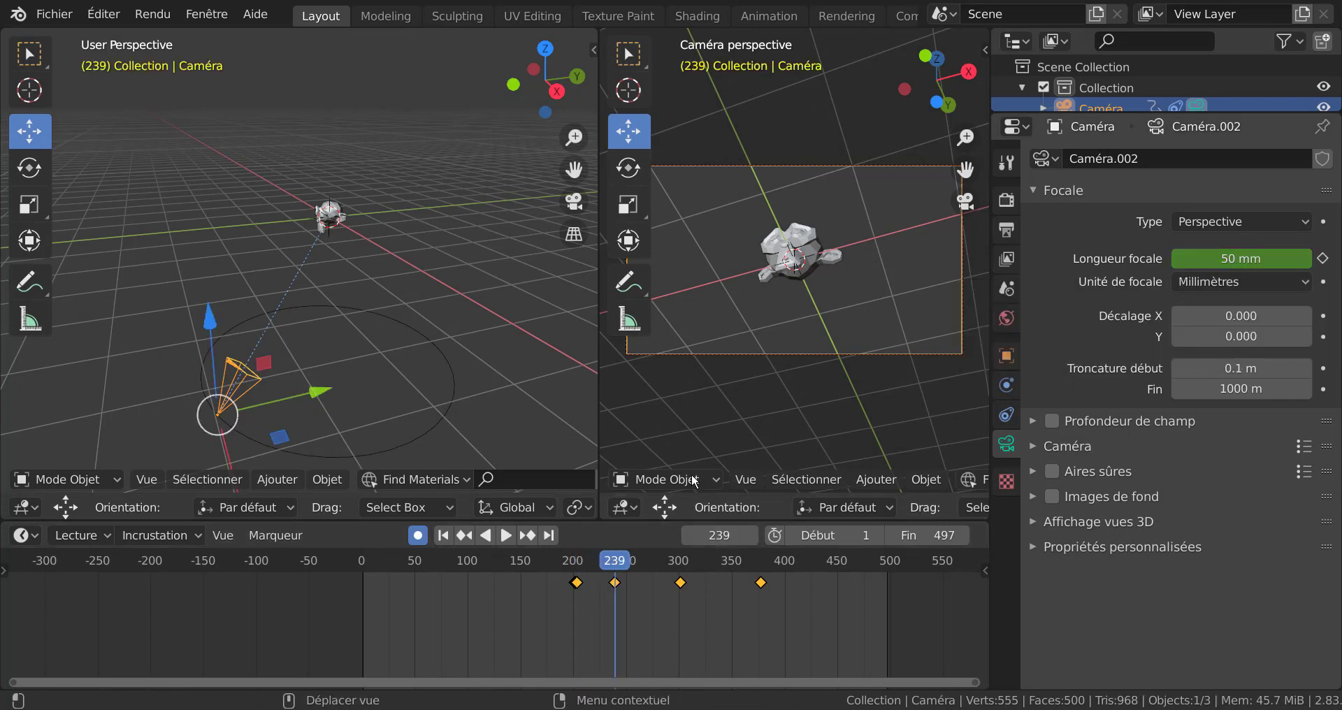
mouse_move(1240, 258)
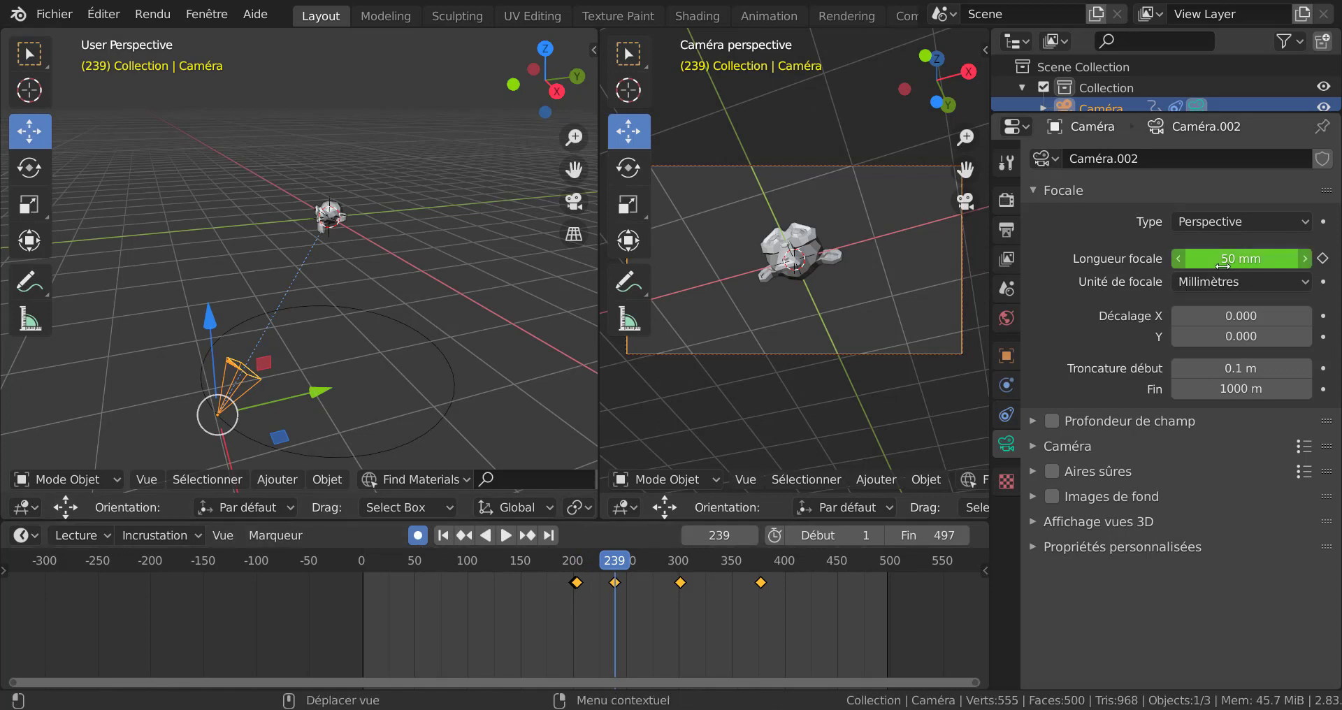
Step: Raise the focal length to 175 mm, then keyframe it back at 50 mm on frame 300
left_click_drag(1240, 257, 1300, 258)
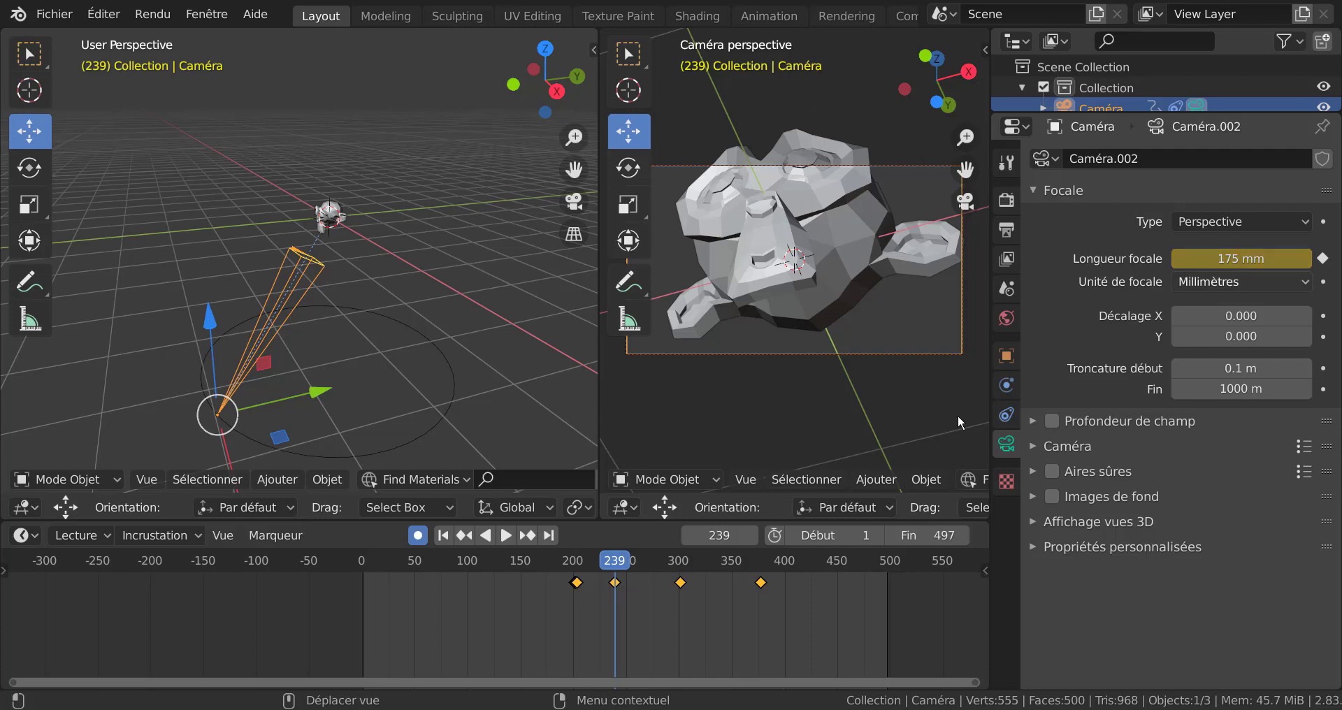
left_click_drag(617, 566, 580, 582)
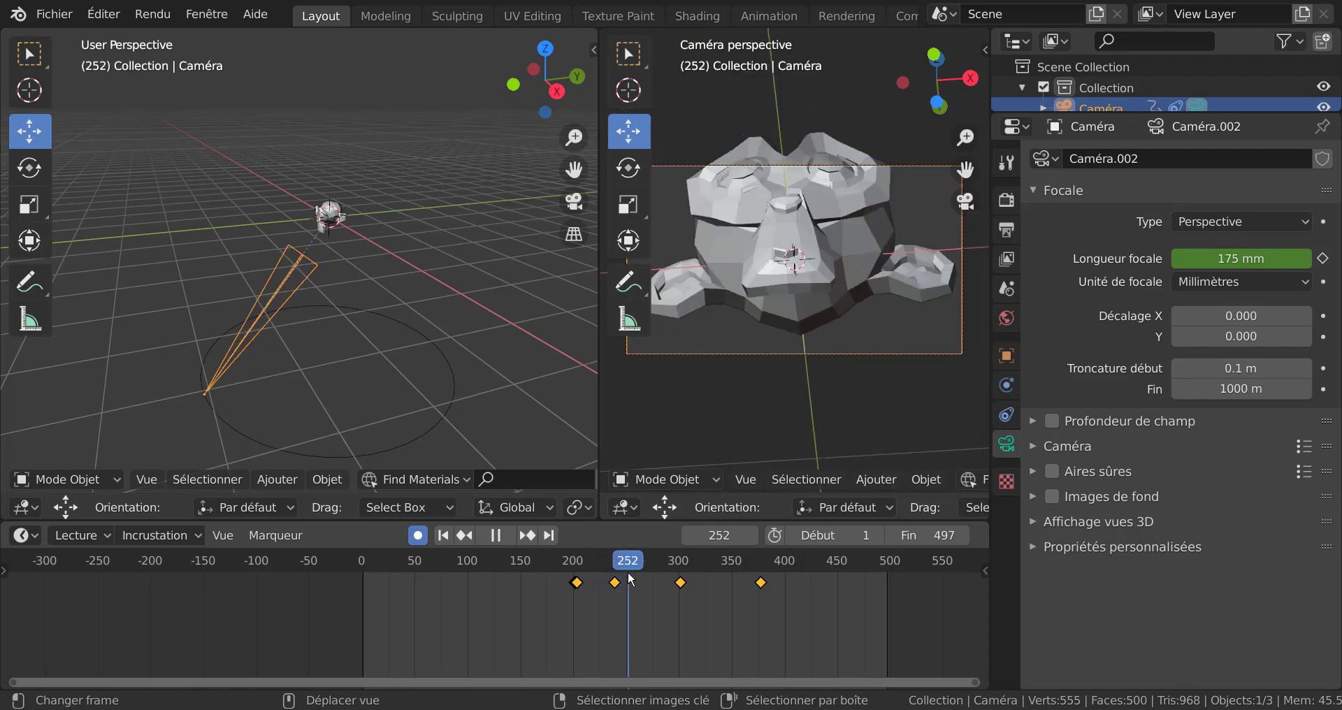
mouse_move(675, 577)
left_mouse_down()
mouse_move(665, 582)
mouse_move(682, 581)
left_mouse_up()
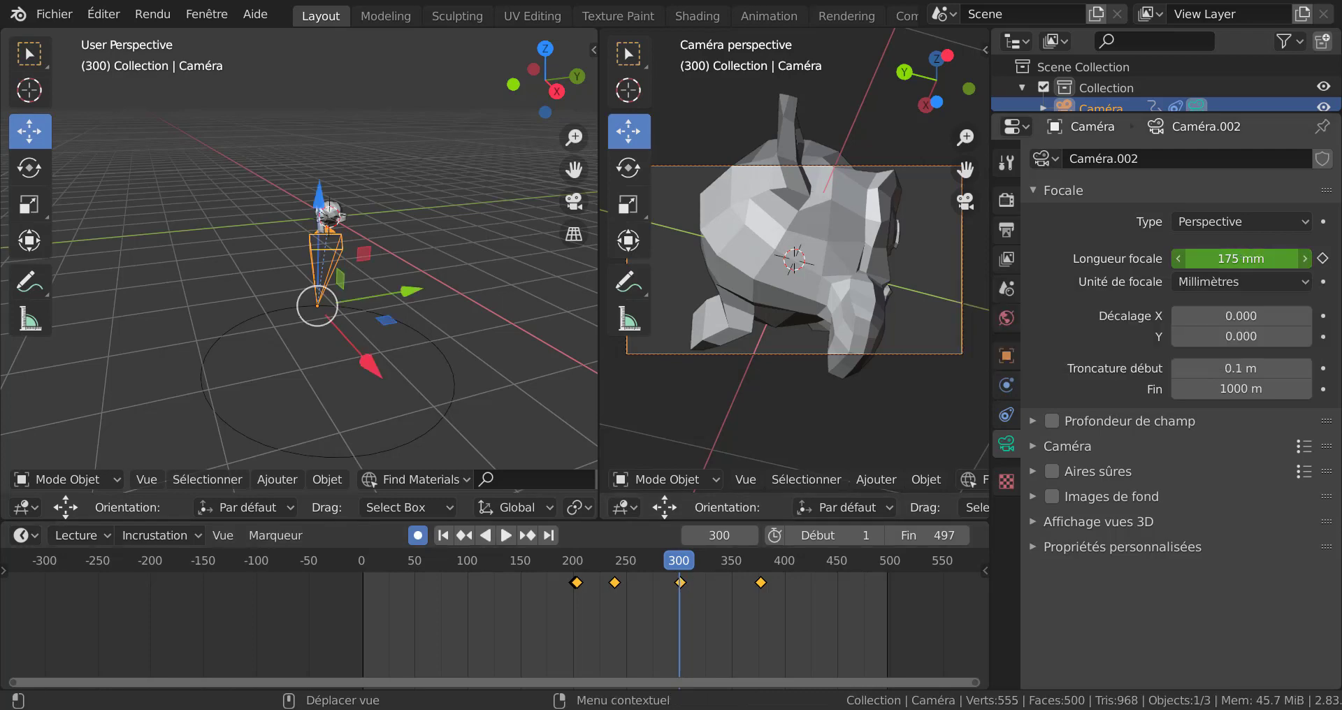
left_click_drag(1241, 257, 1181, 258)
key("i")
type("50")
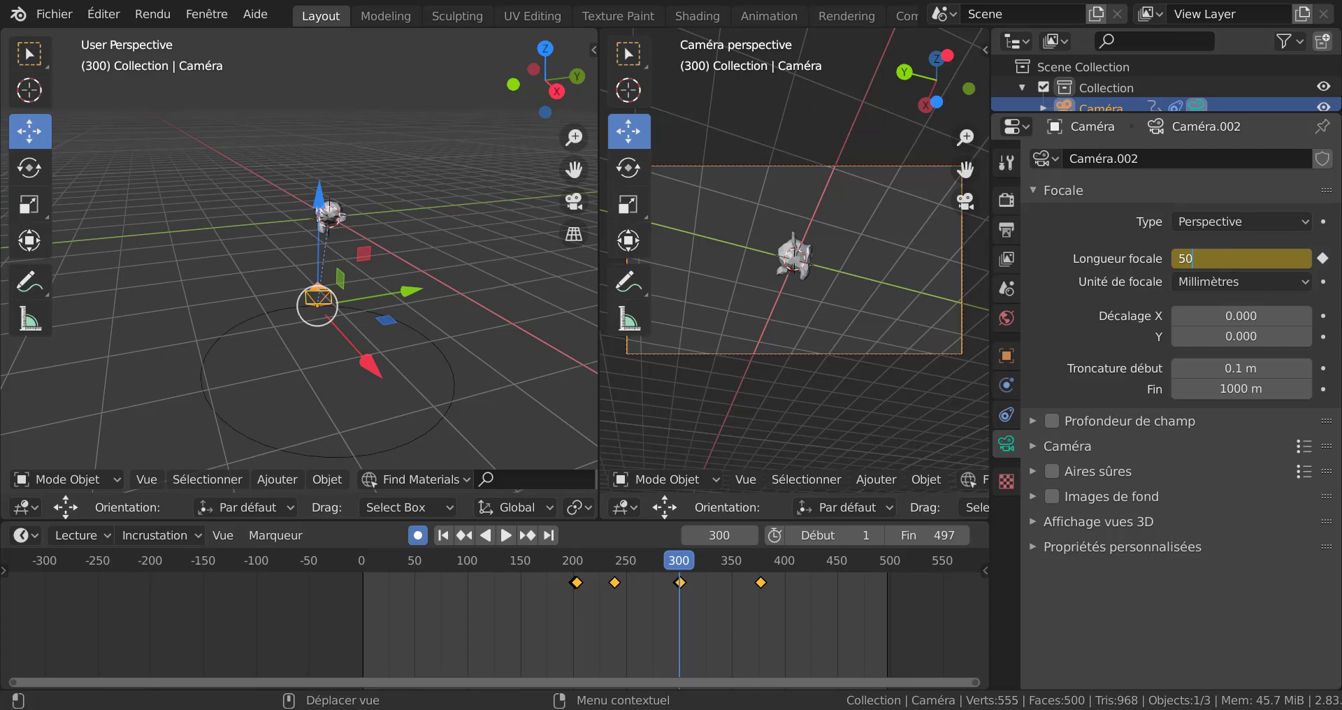
key("Return")
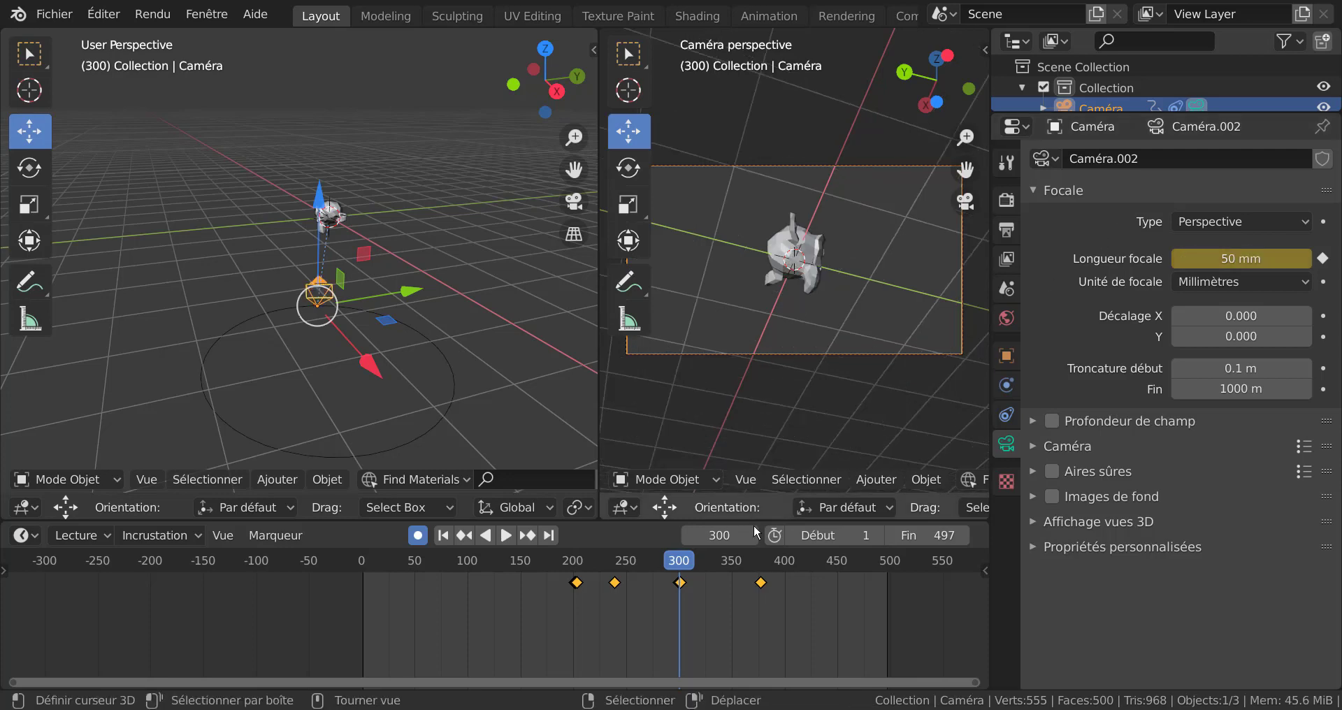
left_click_drag(676, 584, 551, 591)
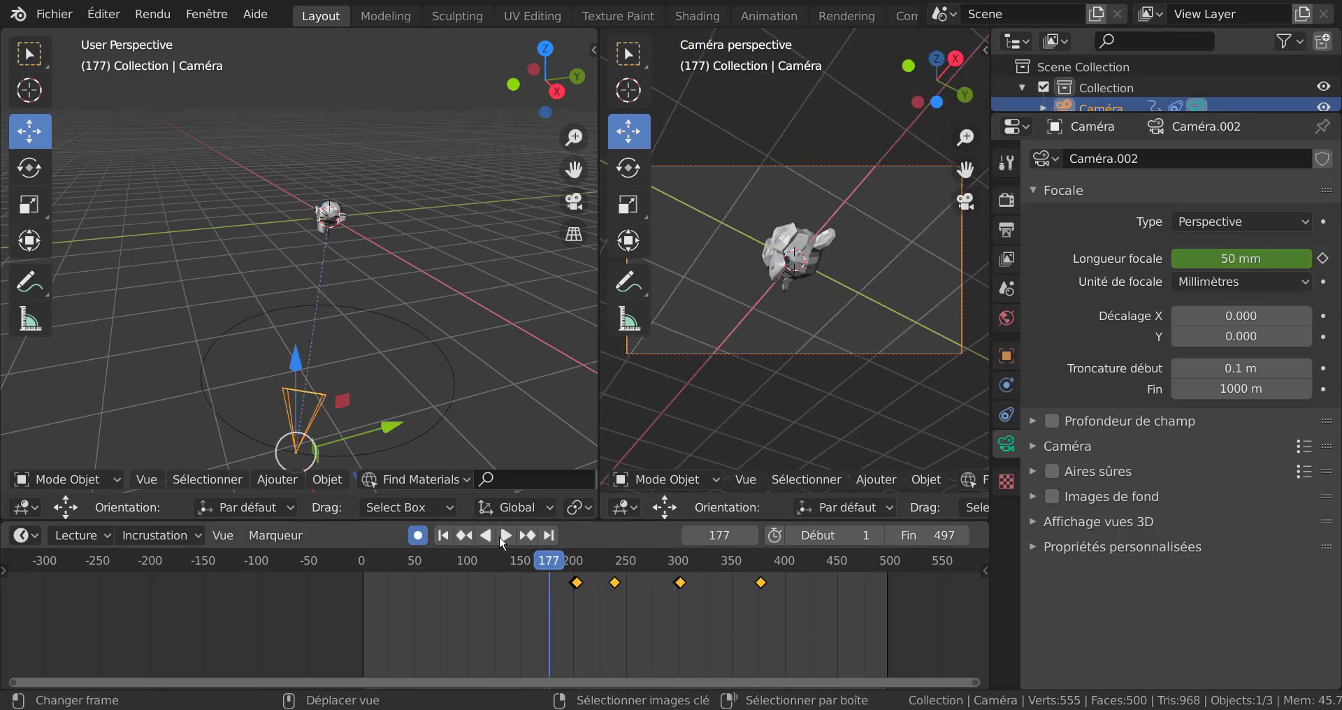
Step: Play to frame 426 and show the camera's Follow Path and Damped Track constraints
left_click(503, 536)
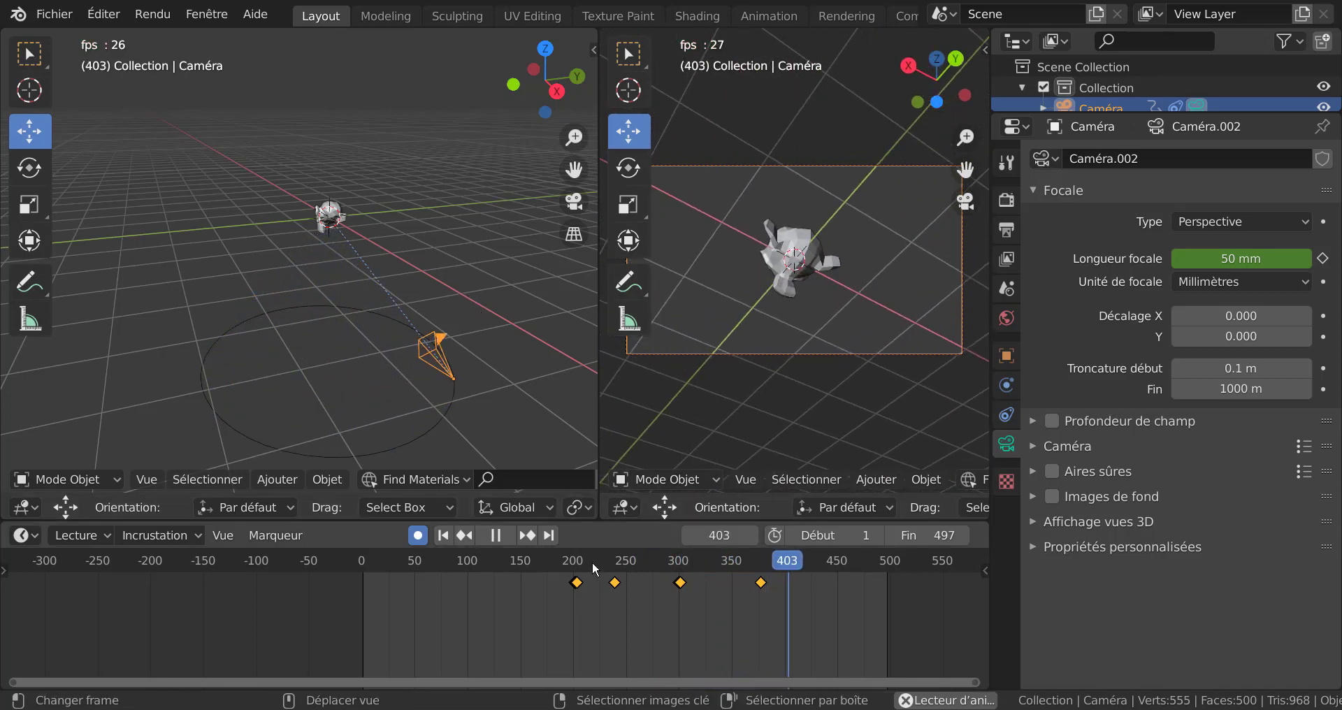
left_click(498, 534)
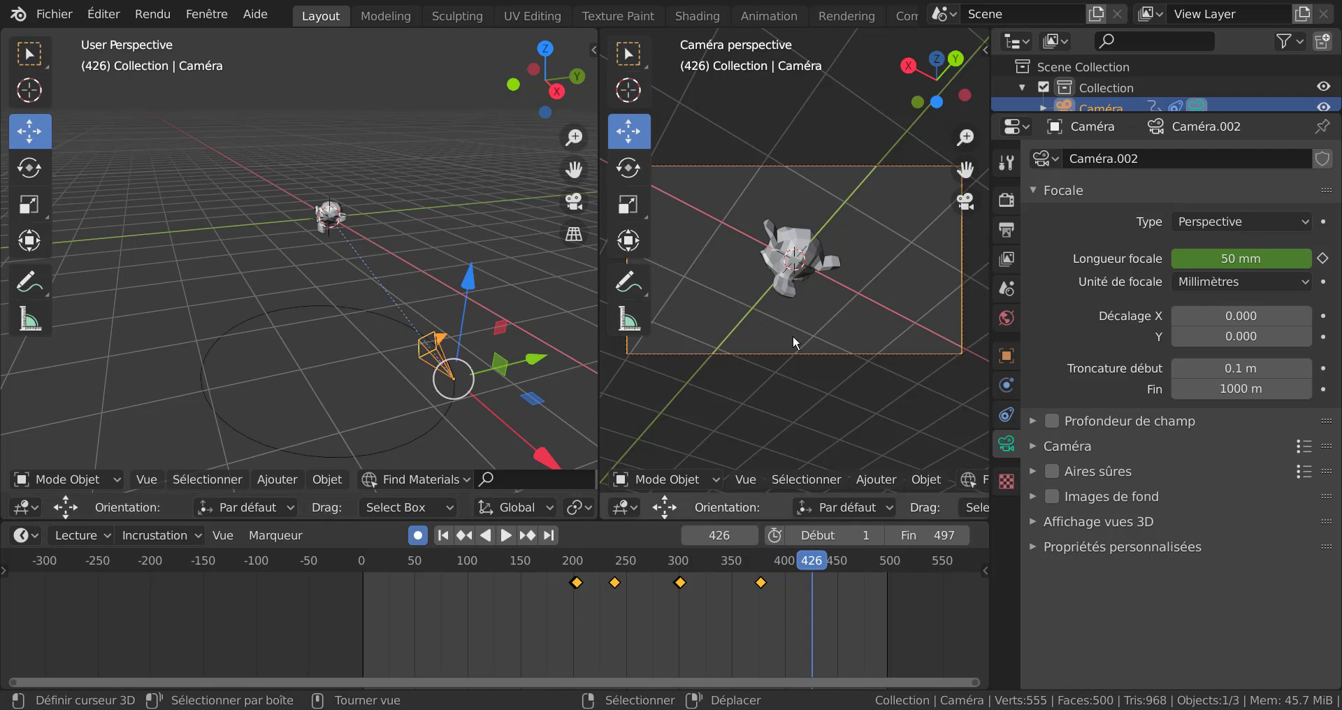
left_click(1006, 416)
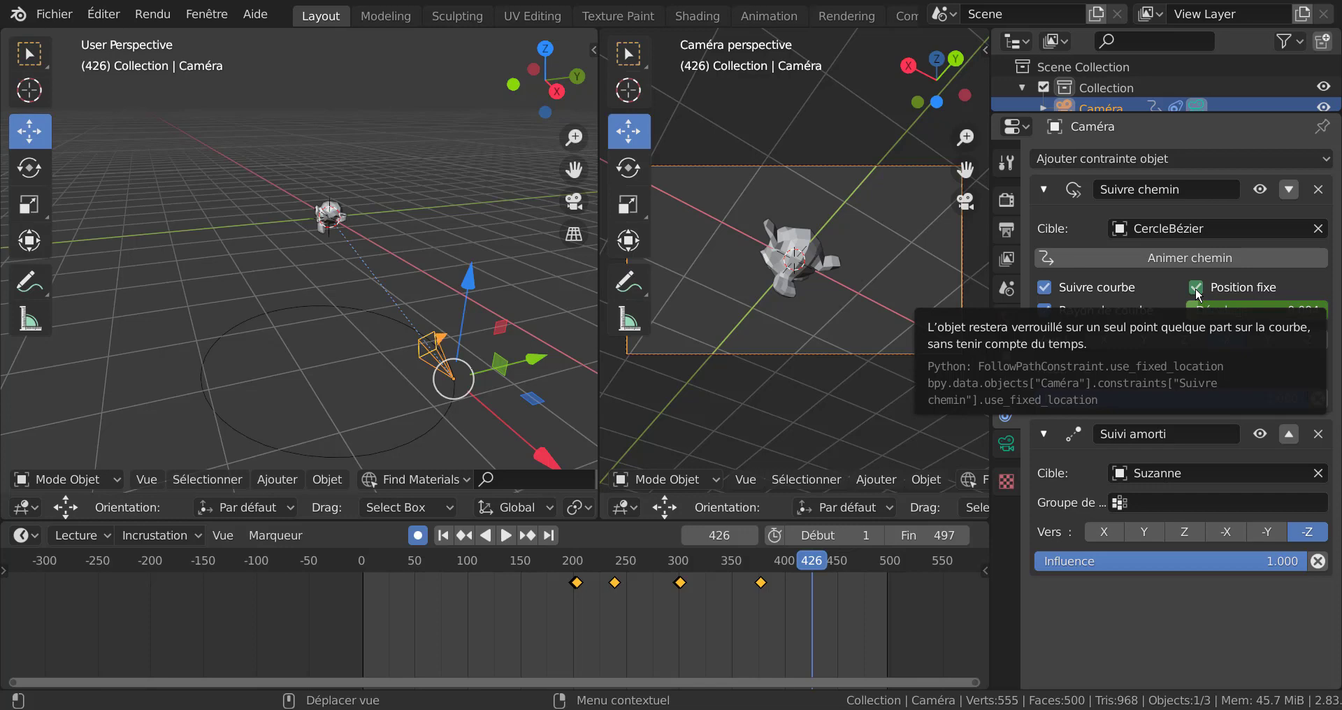
Step: Keyframe Position fixe turned off at frame 426 and replay the camera orbit
left_click(1196, 287)
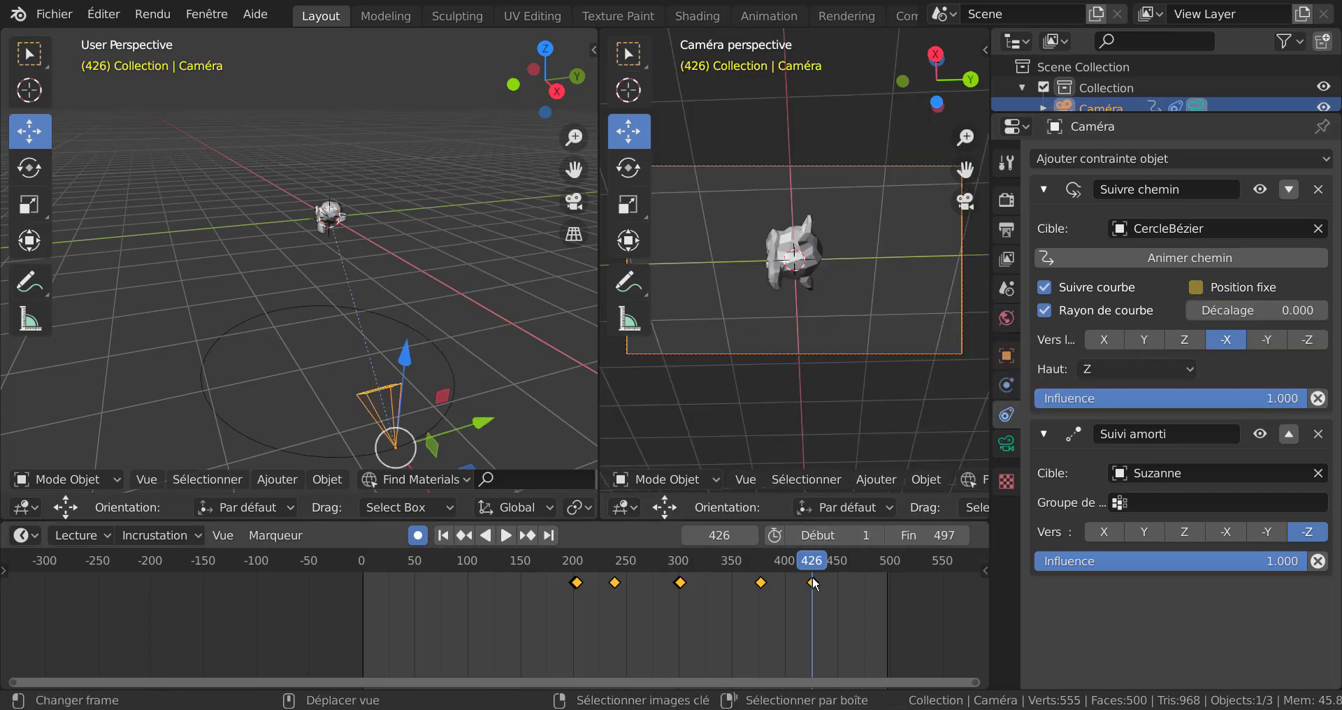
mouse_move(814, 582)
left_mouse_down()
mouse_move(8, 582)
mouse_move(480, 647)
left_mouse_up()
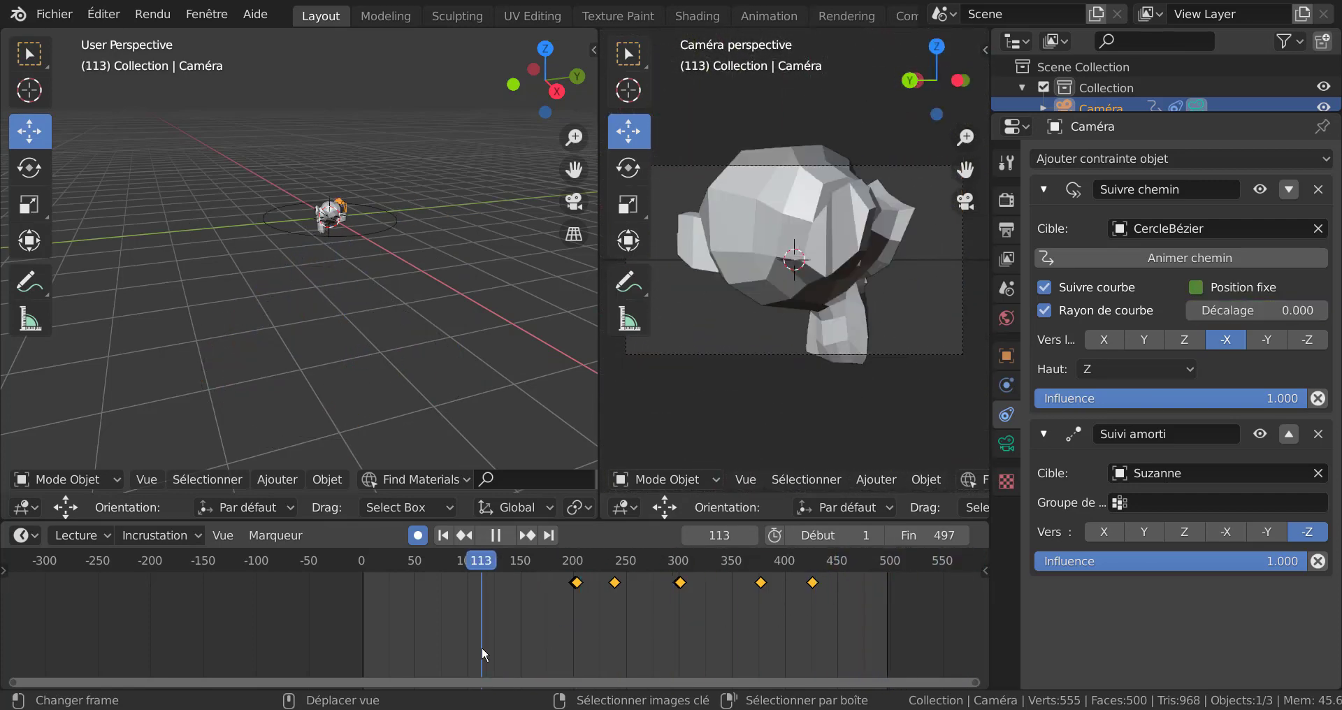
left_click(505, 535)
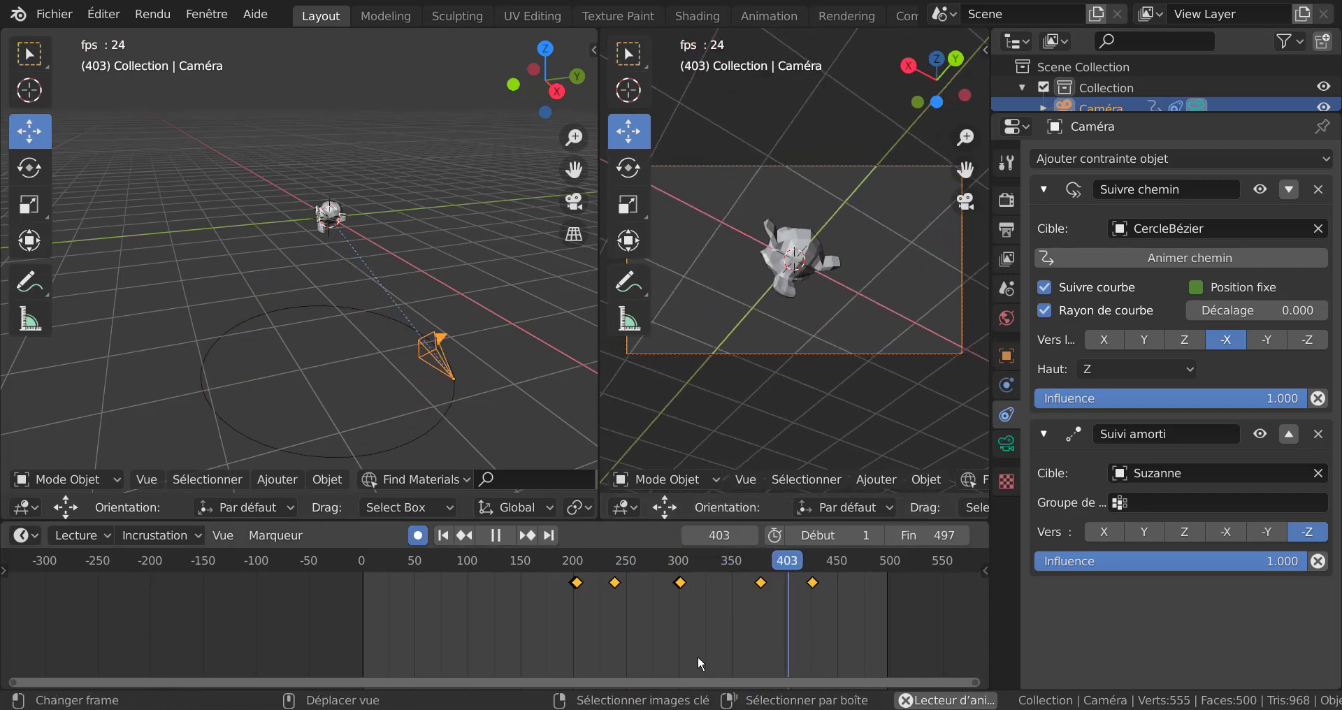
Step: Extend the scene end frame from 643 to 703
left_click_drag(929, 535, 1020, 535)
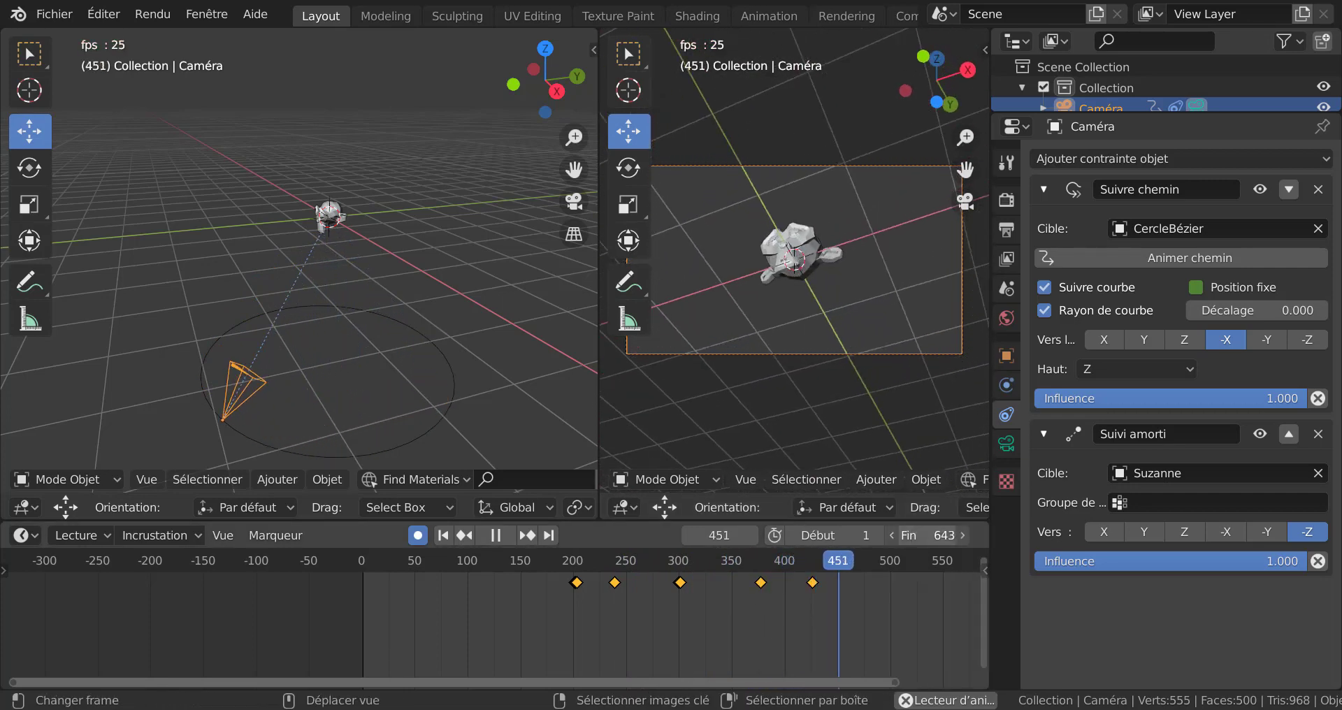
scroll(487, 377, "down", 4)
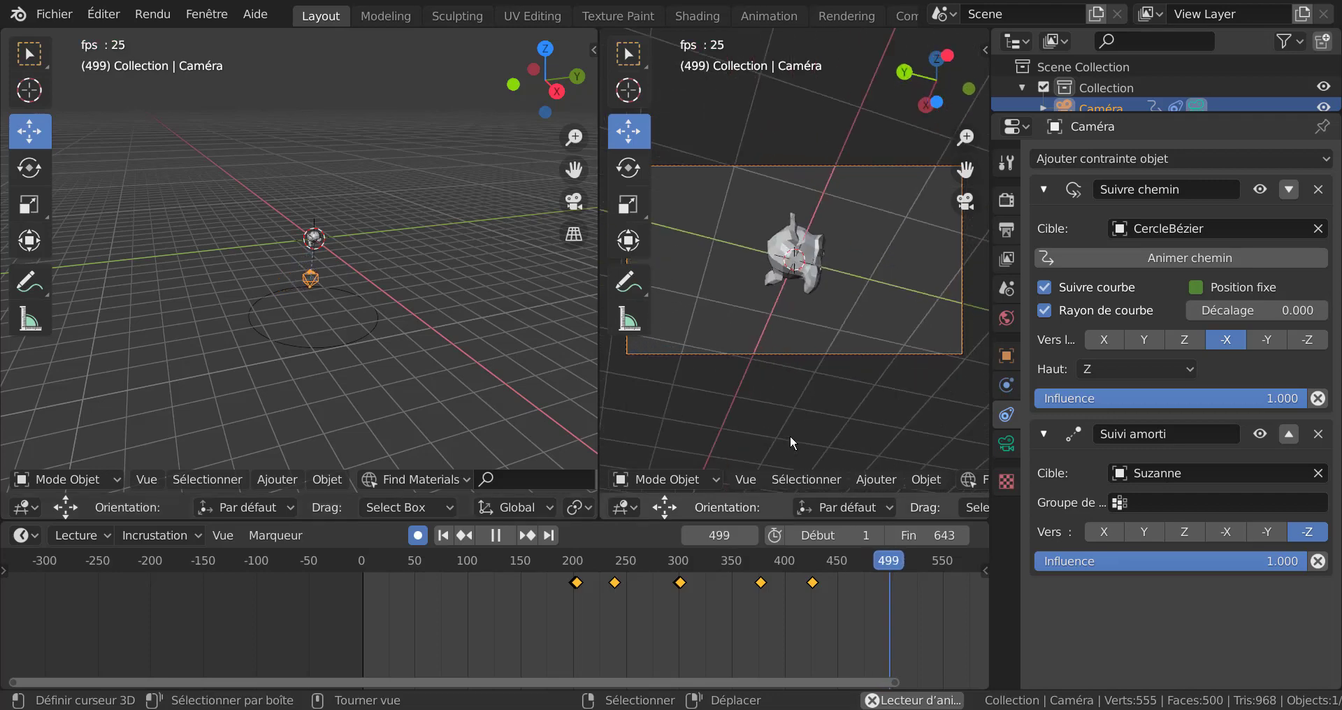
scroll(823, 622, "down", 2)
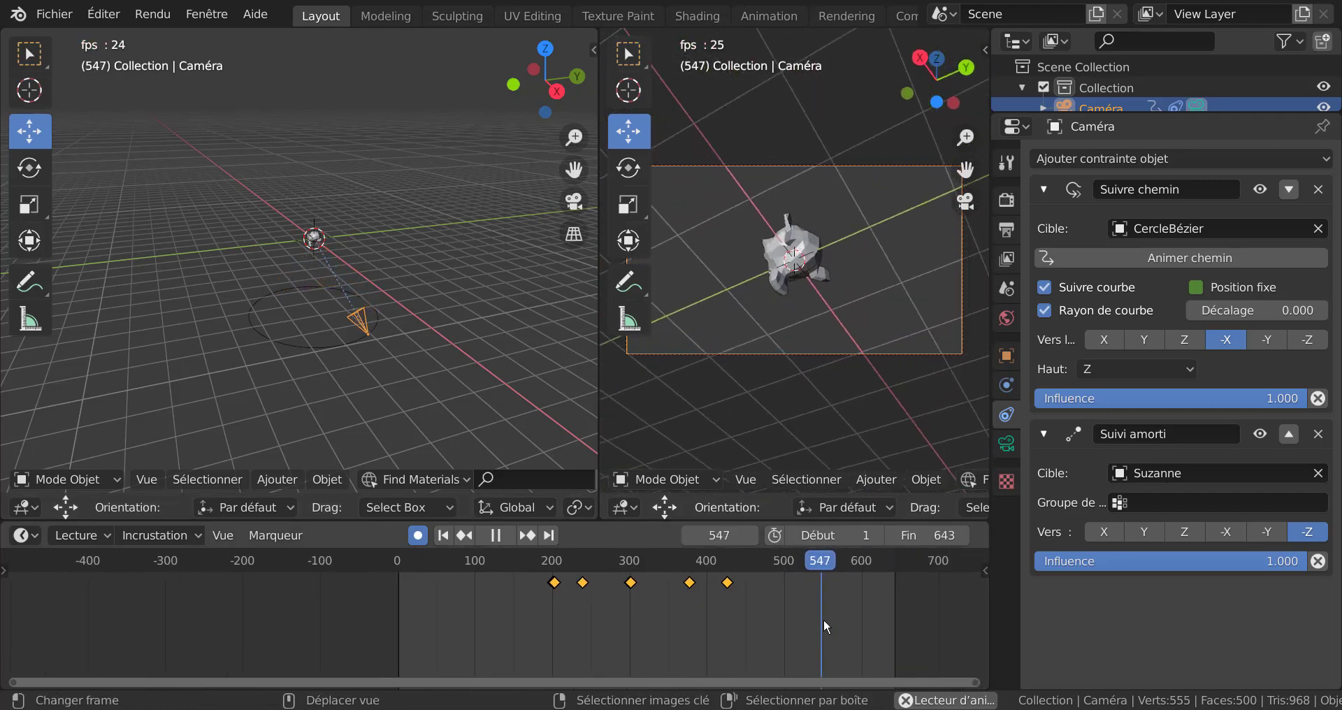
left_click(962, 535)
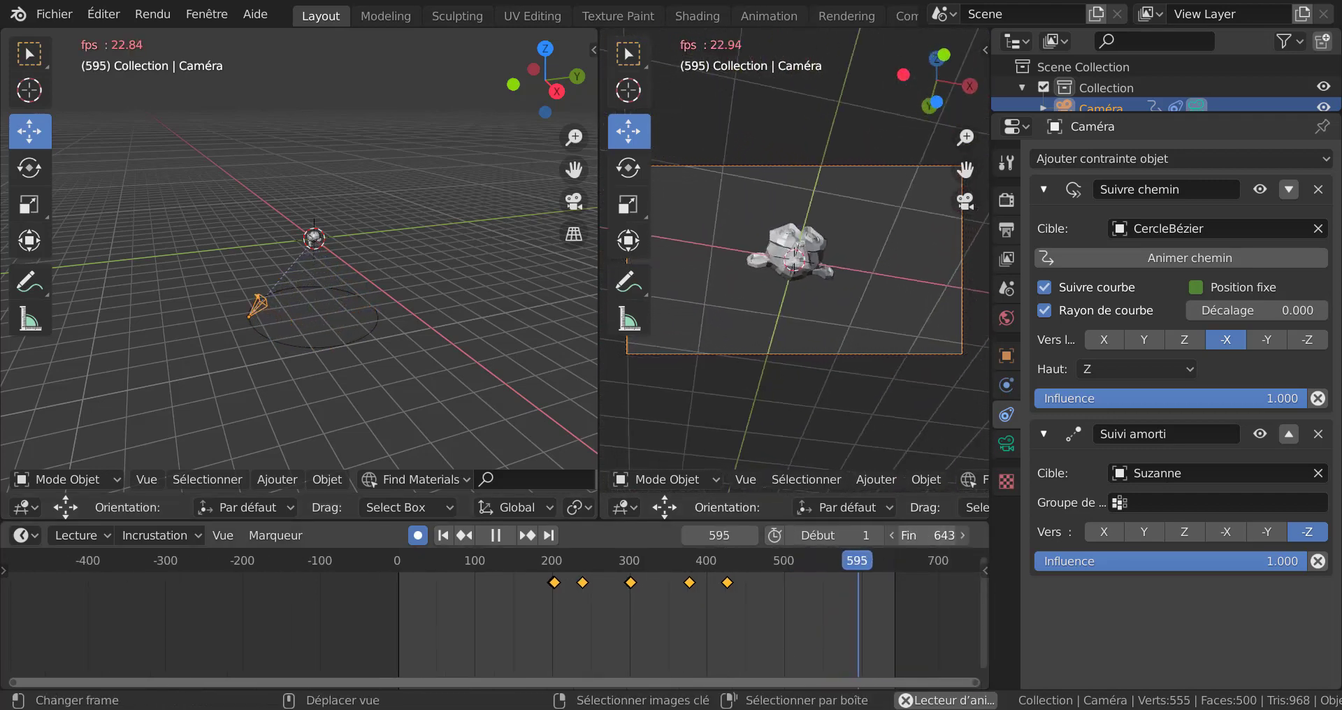
left_click_drag(943, 535, 992, 536)
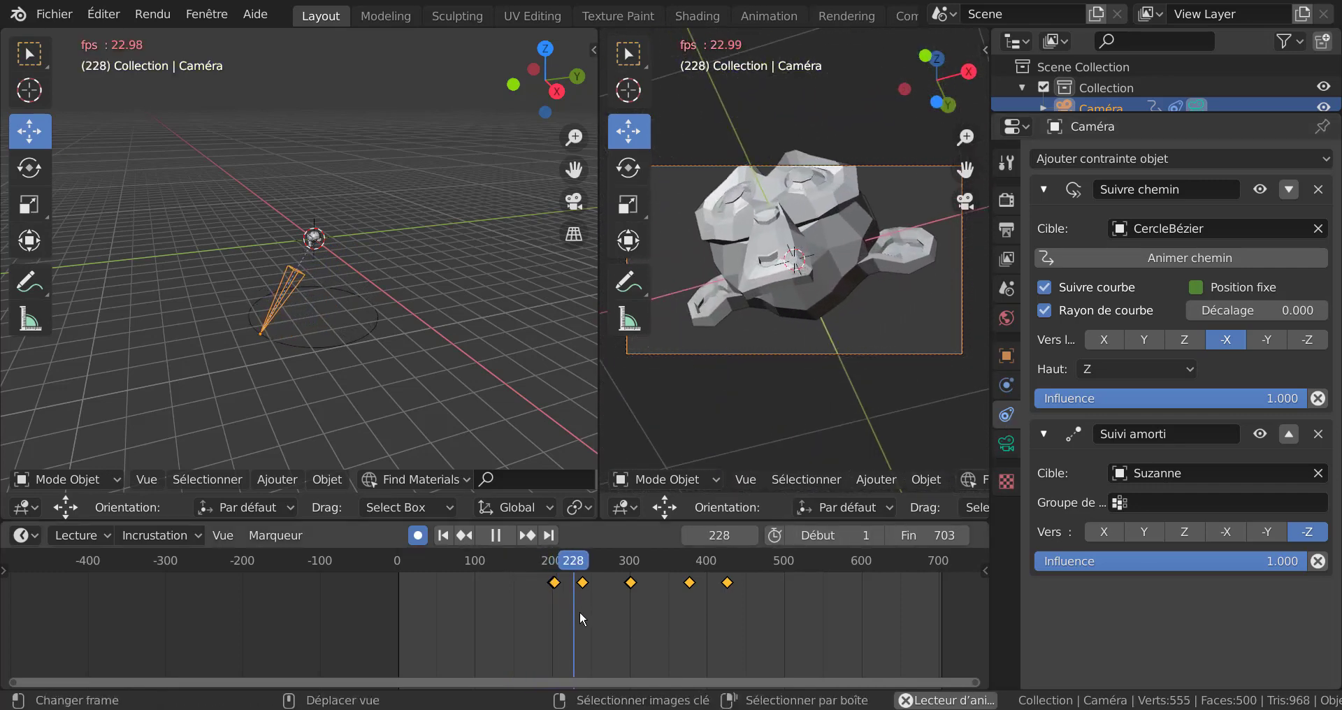
Step: Rewind to frame 0, stop at frame 20, and select the CercleBézier circle in the viewport
key("space")
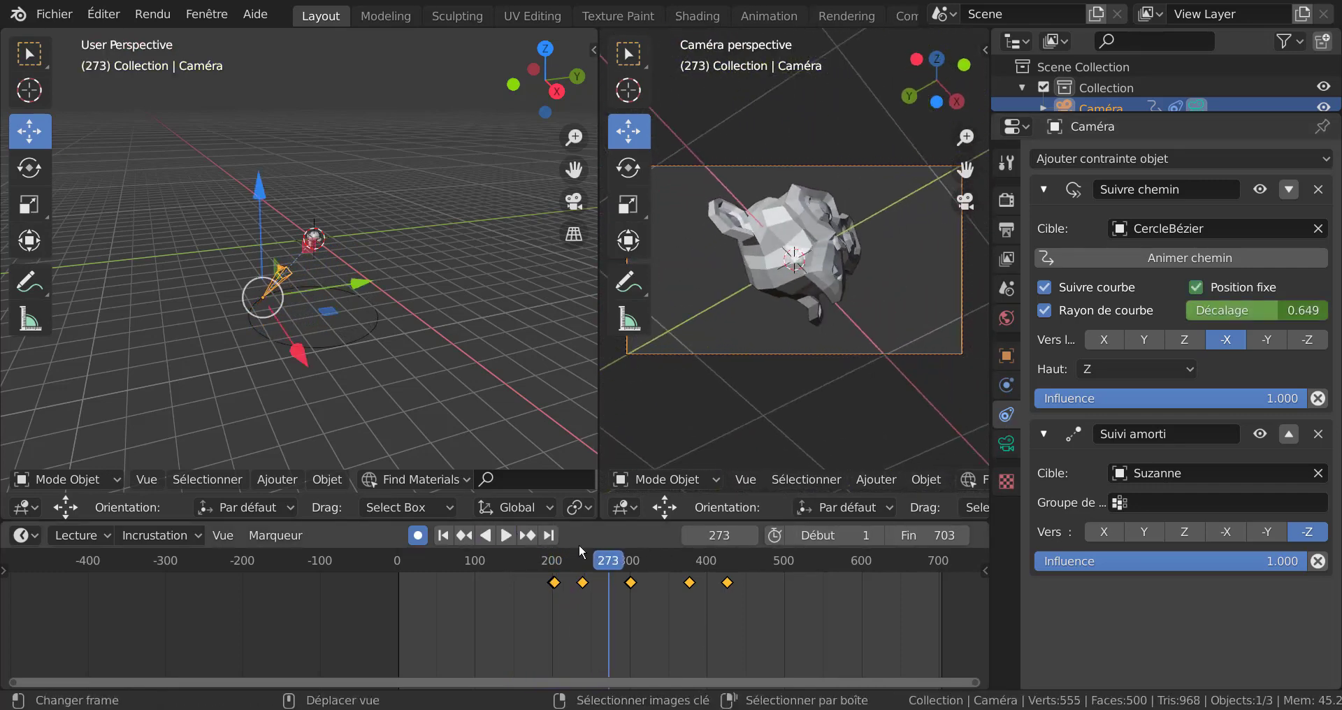
left_click_drag(619, 567, 397, 593)
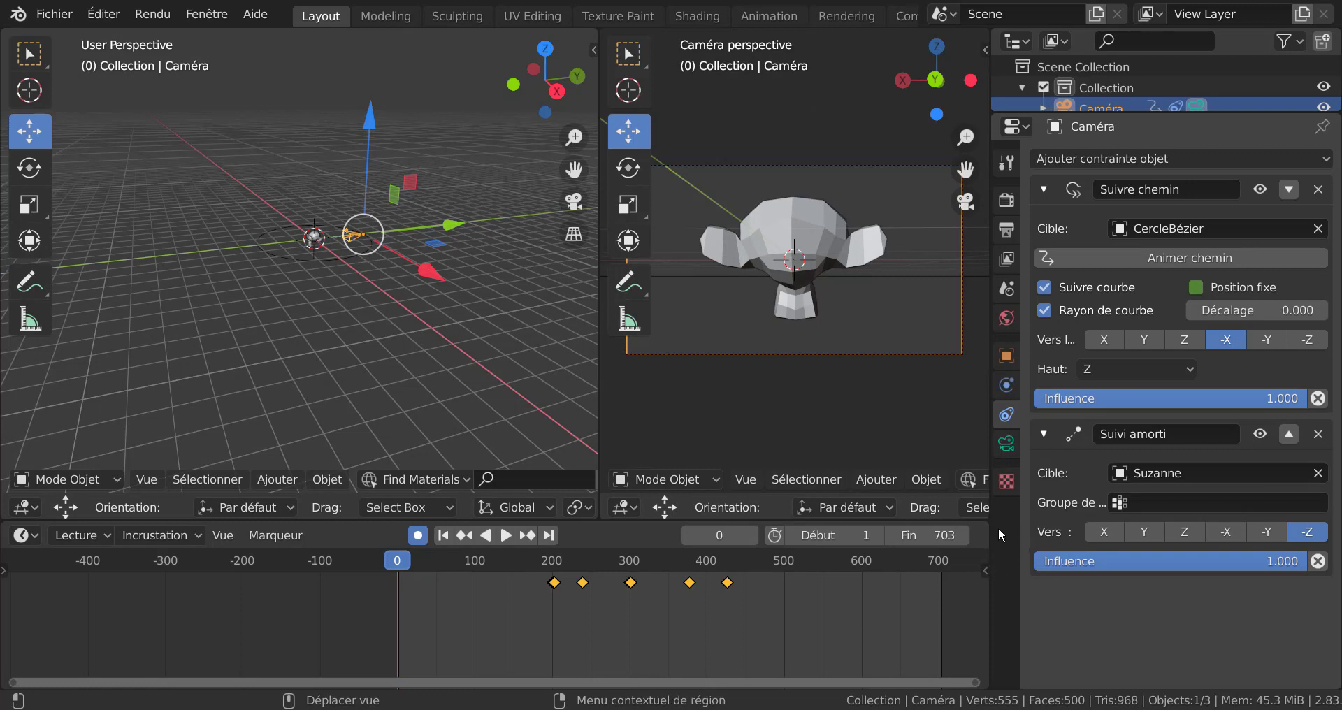
left_click(505, 535)
left_click(504, 535)
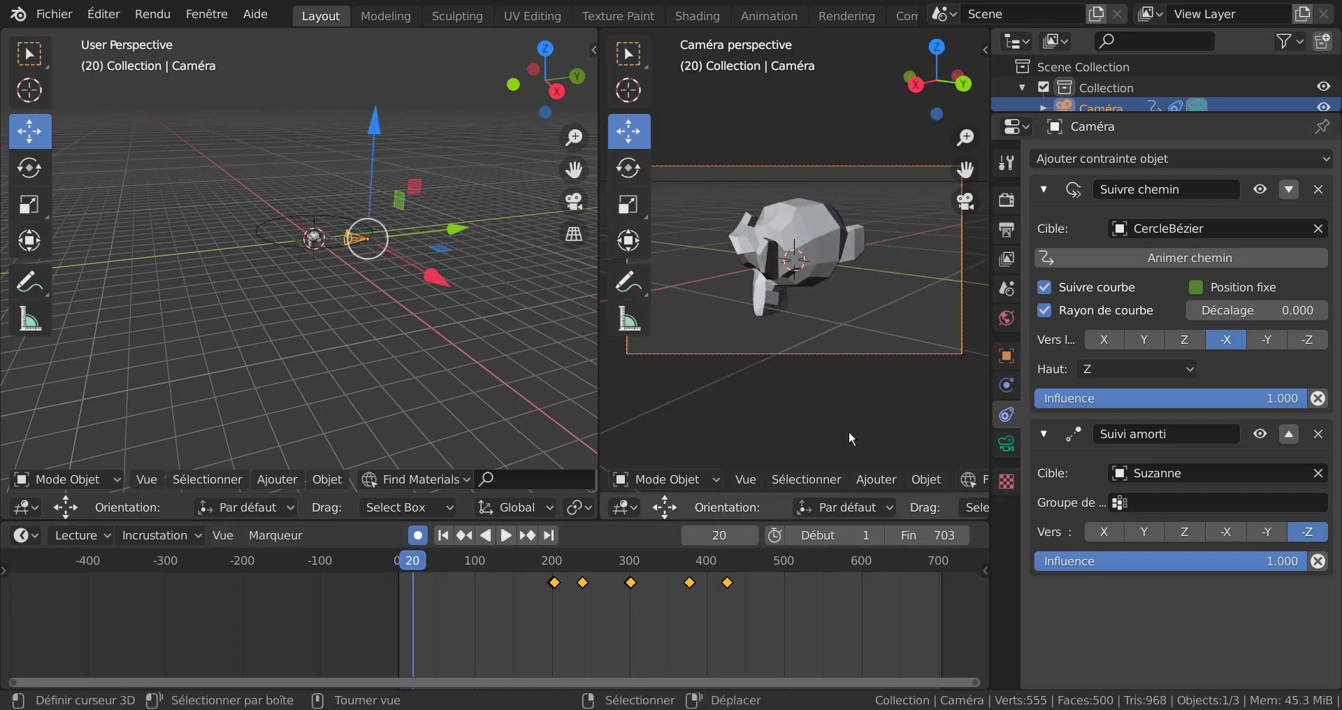
mouse_move(486, 401)
middle_mouse_down()
mouse_move(468, 416)
mouse_move(296, 274)
middle_mouse_up()
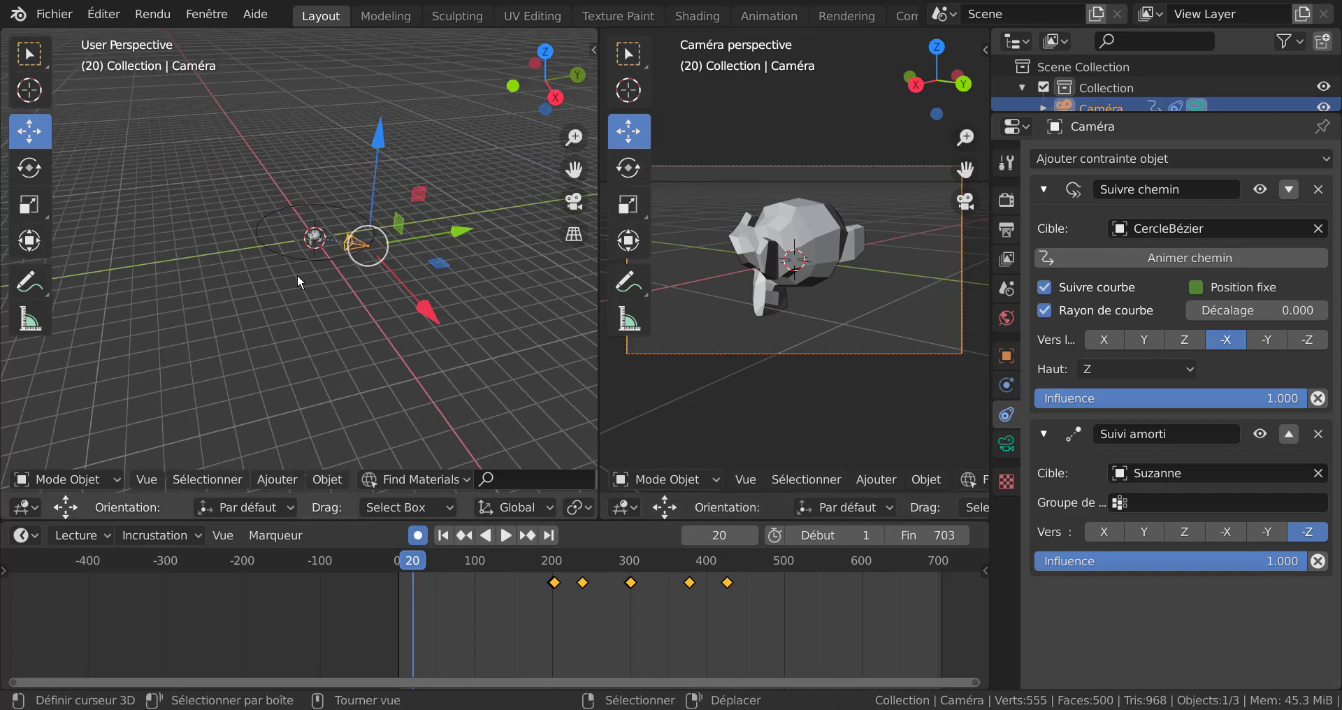
left_click(296, 253)
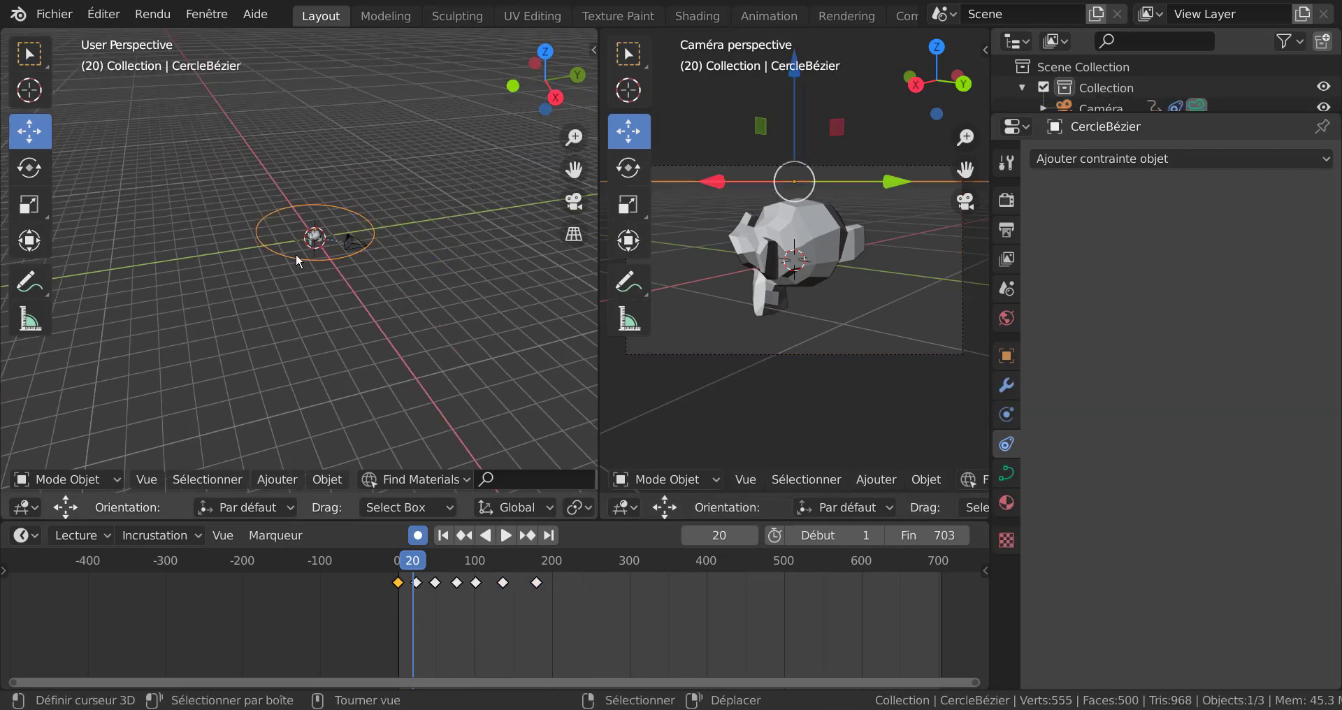
Step: Keyframe the circle's animation-path Frames value of 131 in its curve data settings
left_click(1006, 474)
scroll(1173, 489, "down", 1)
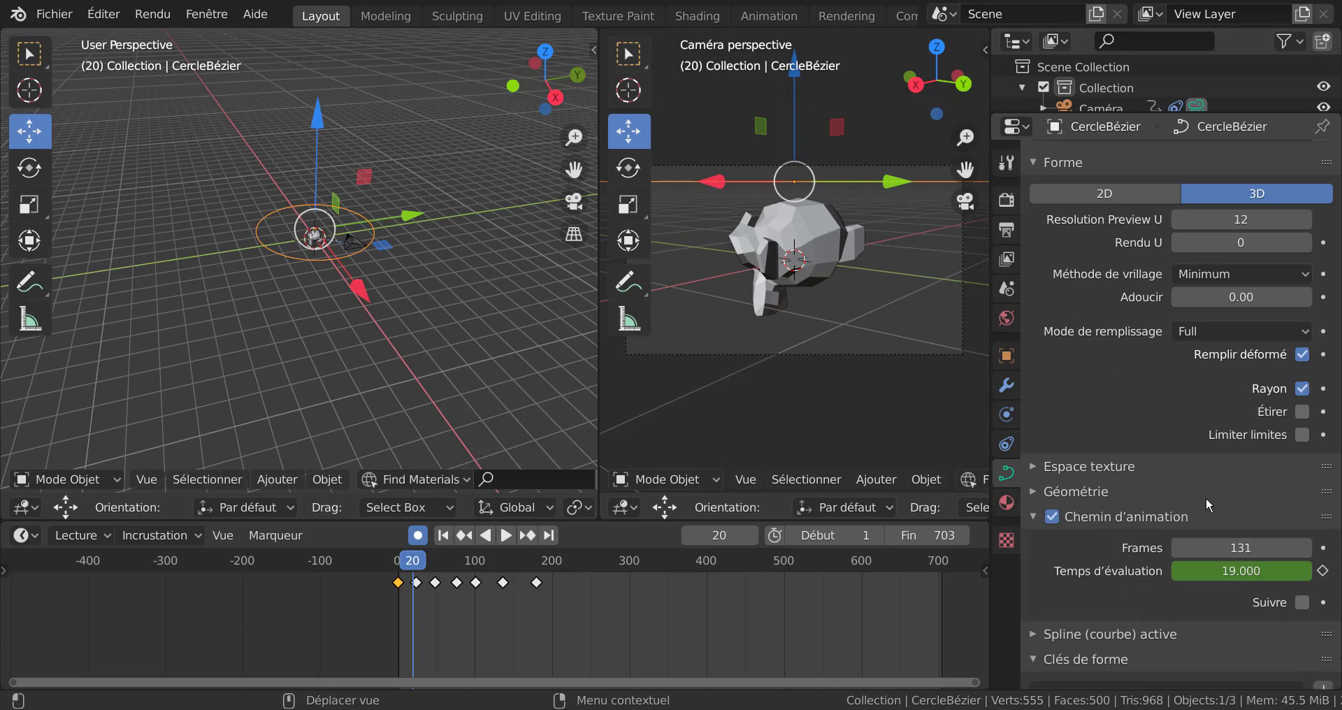
scroll(1206, 497, "down", 3)
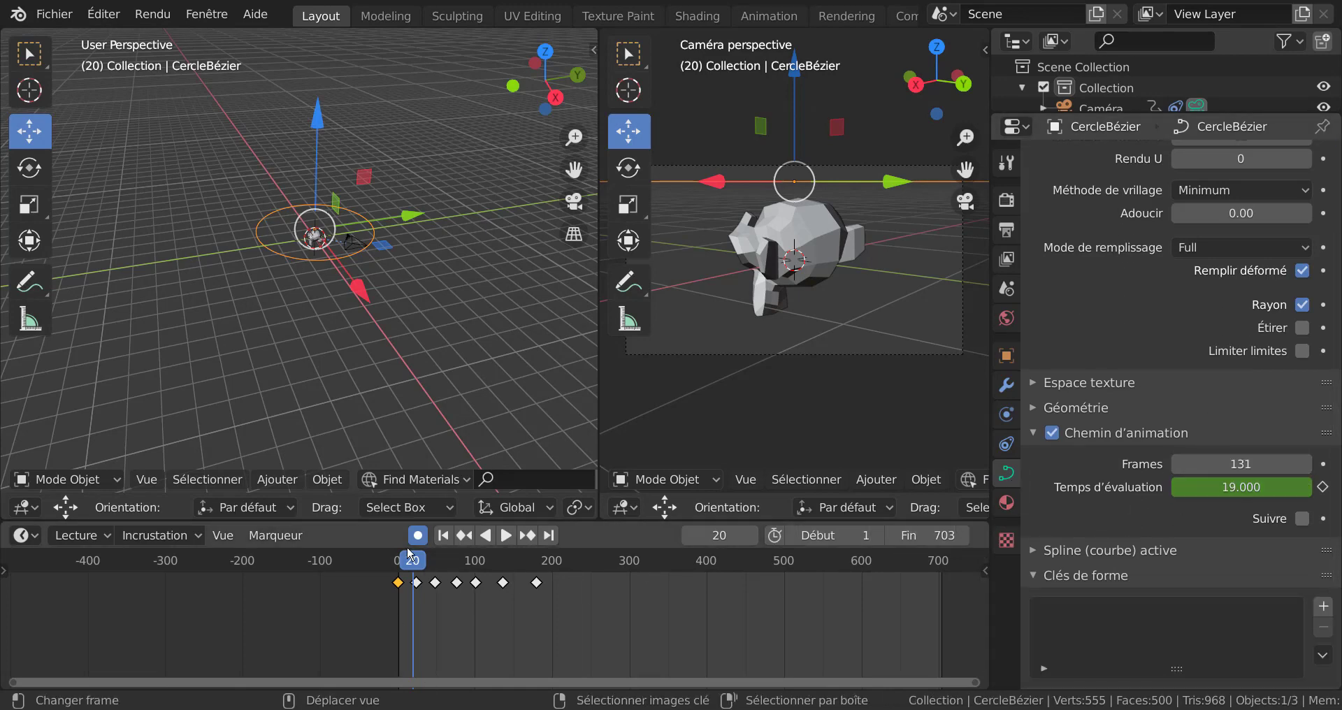
mouse_move(411, 566)
left_mouse_down()
mouse_move(541, 571)
mouse_move(398, 584)
mouse_move(581, 588)
mouse_move(421, 601)
mouse_move(450, 605)
mouse_move(391, 618)
left_mouse_up()
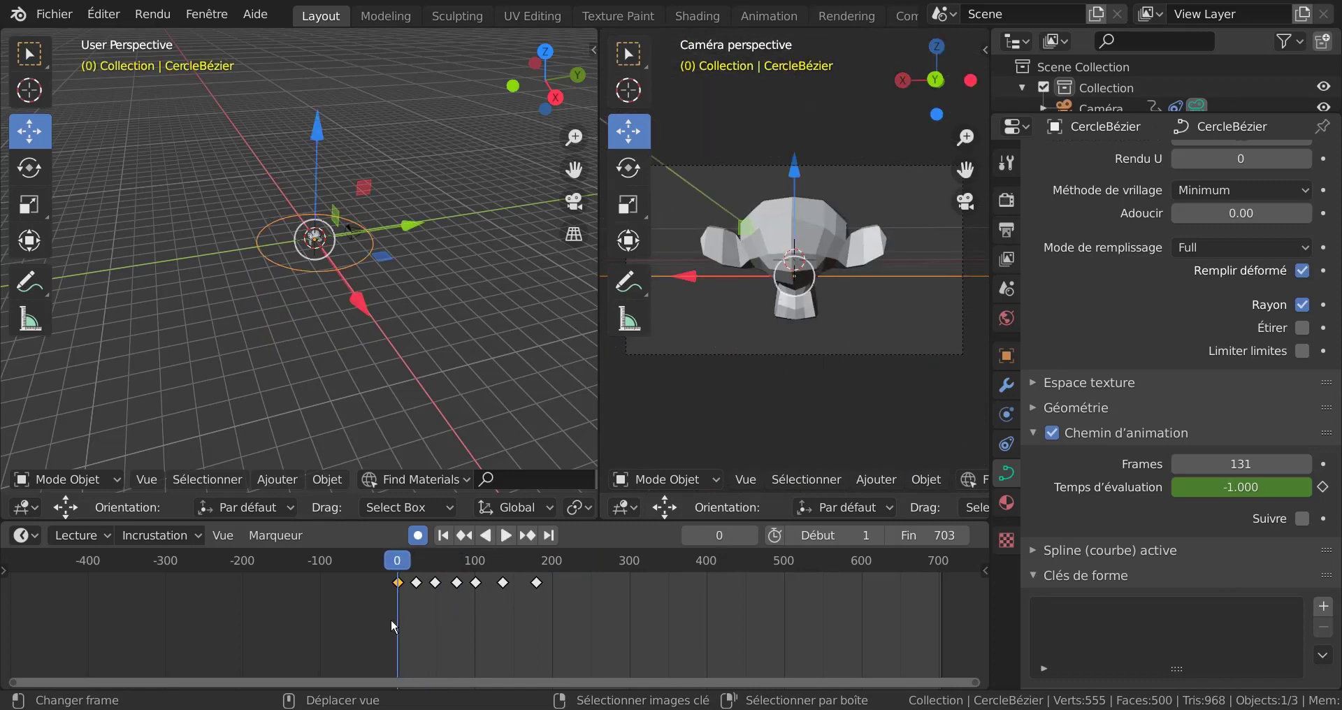
right_click(1262, 461)
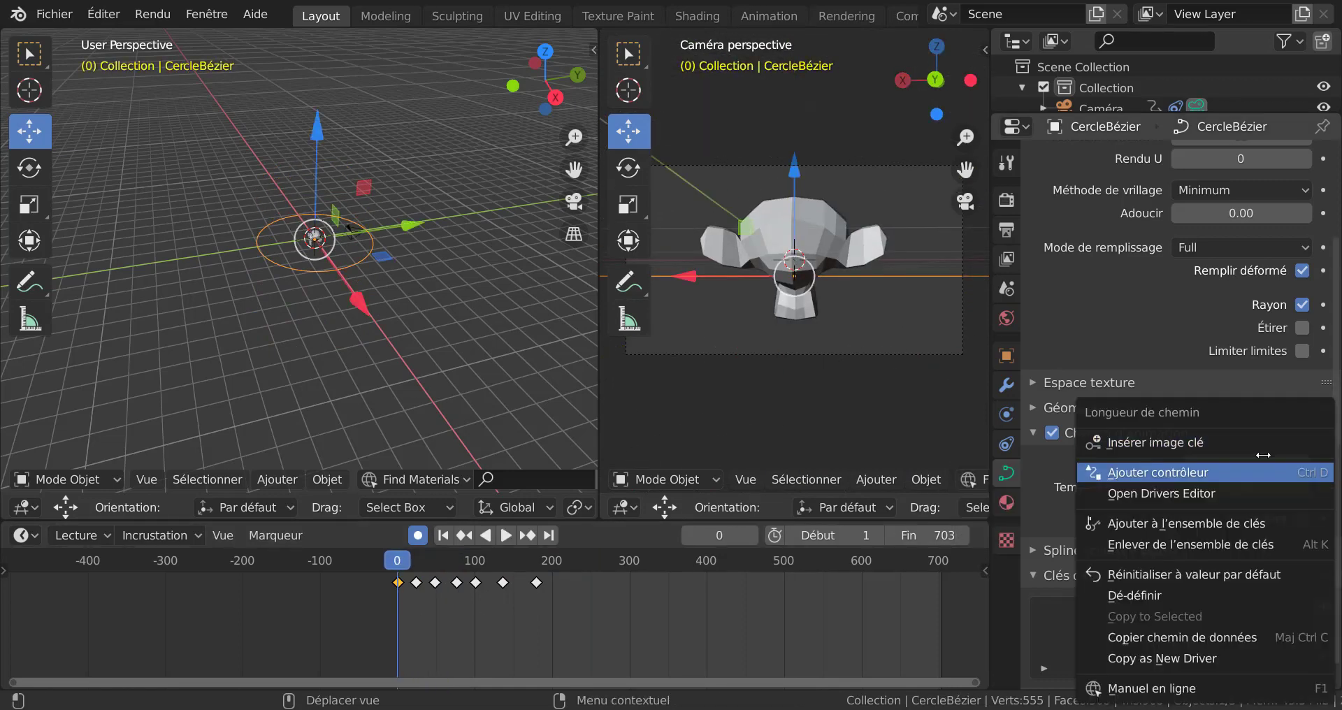
left_click(1239, 456)
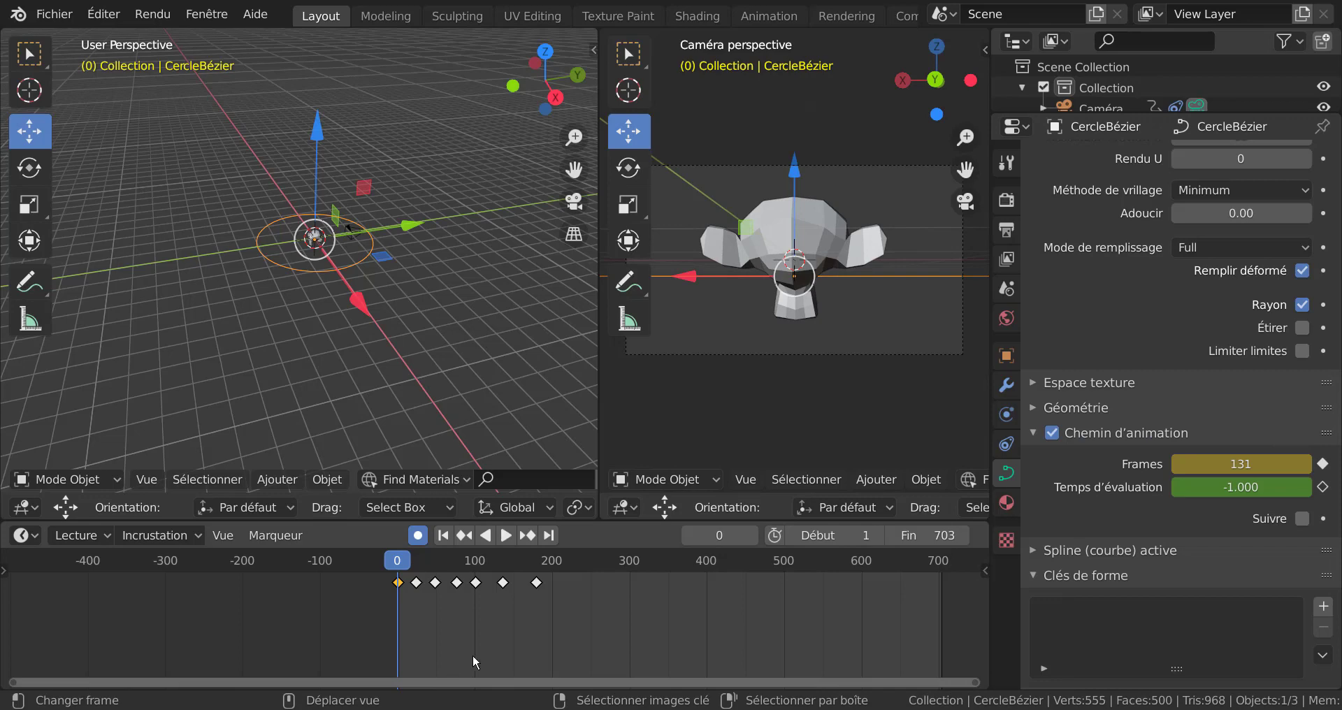
Step: Play and scrub ahead to frame 398 to preview the camera orbiting Suzanne
key("space")
left_click_drag(424, 570, 543, 567)
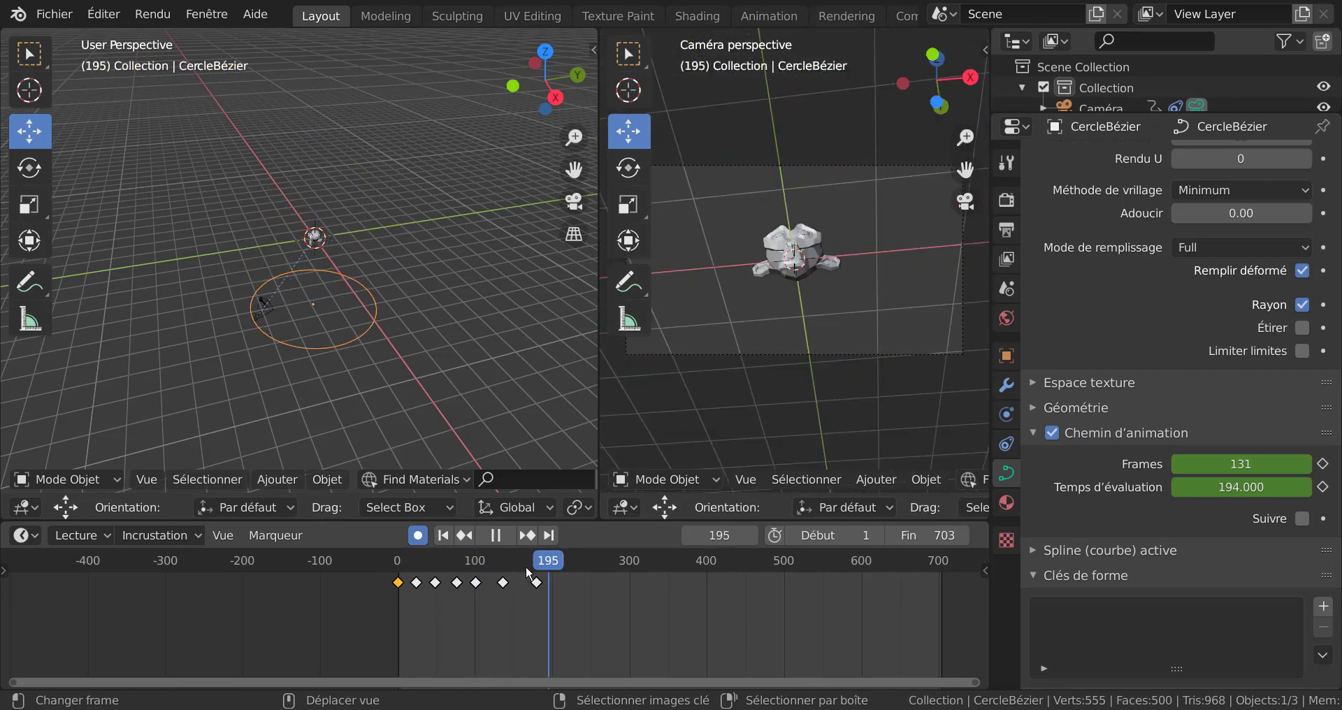
mouse_move(543, 568)
left_mouse_down()
mouse_move(835, 595)
mouse_move(585, 597)
mouse_move(811, 604)
mouse_move(677, 604)
mouse_move(707, 612)
left_mouse_up()
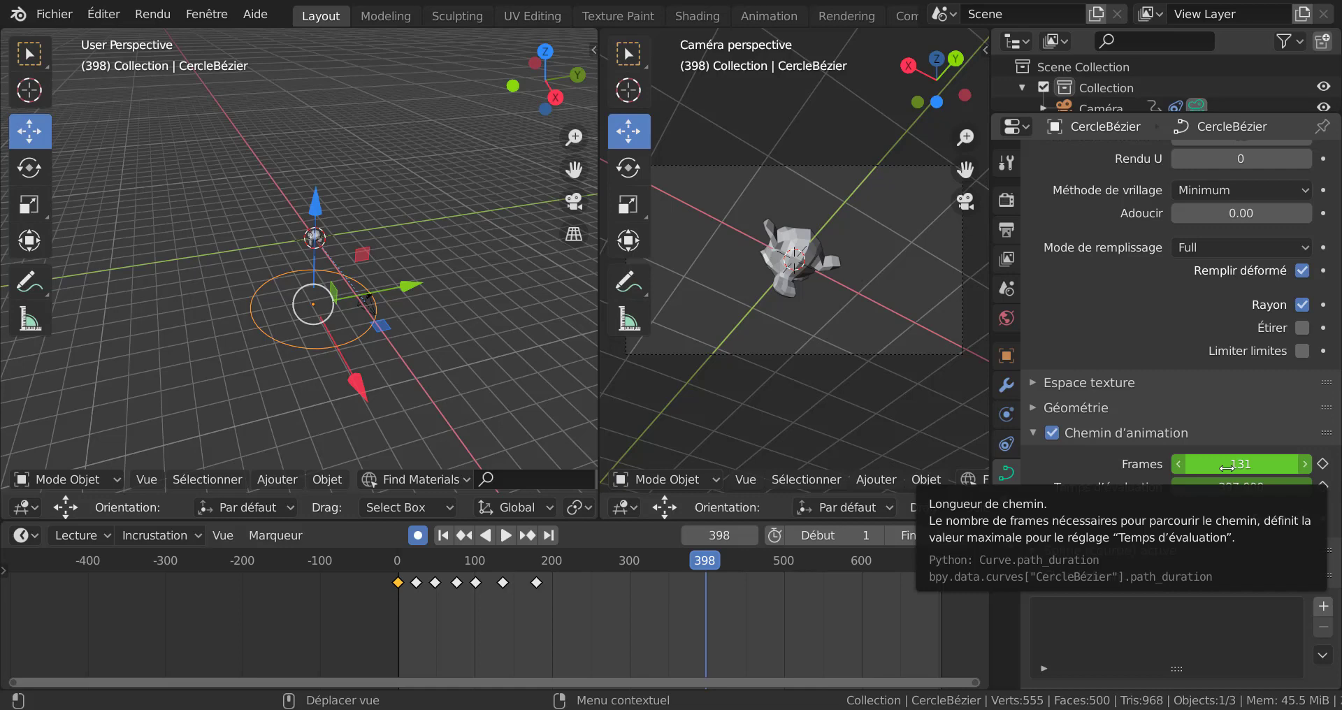
Step: Keyframe the path Frames value at frame 398, then lower it from 131 to 17
right_click(1227, 464)
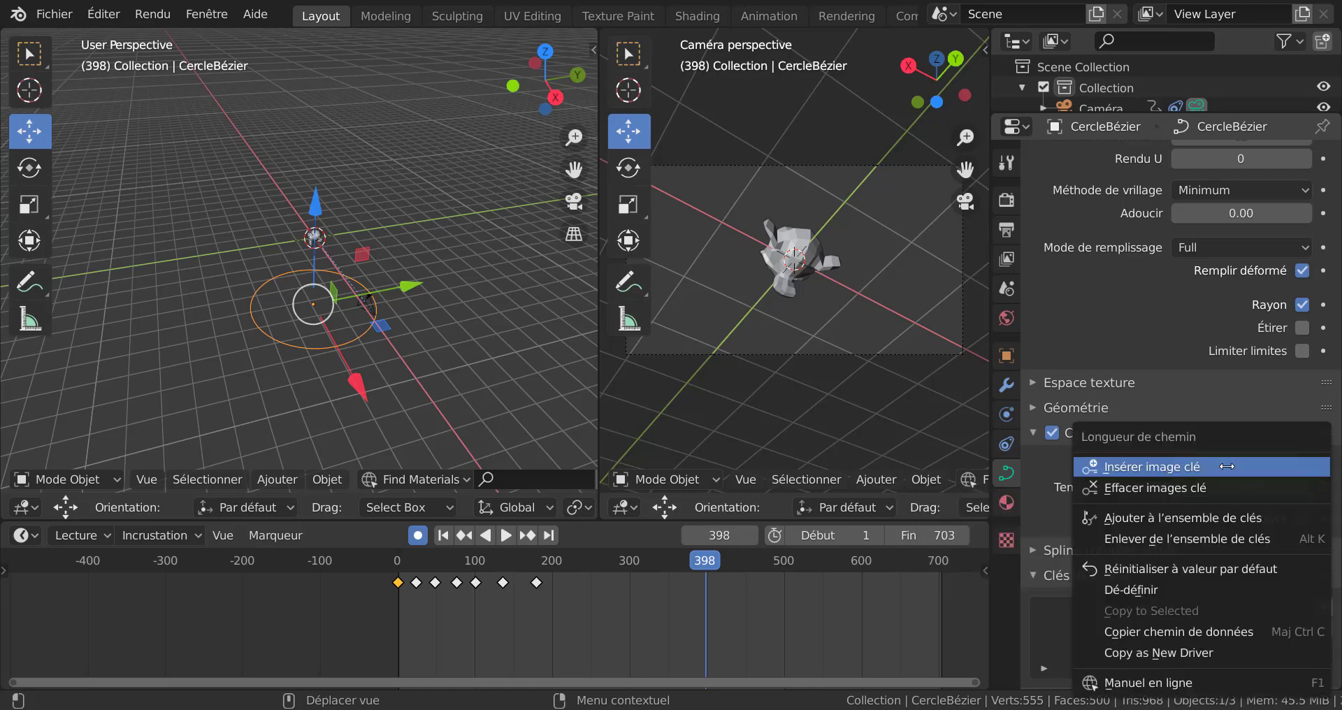
left_click(1227, 465)
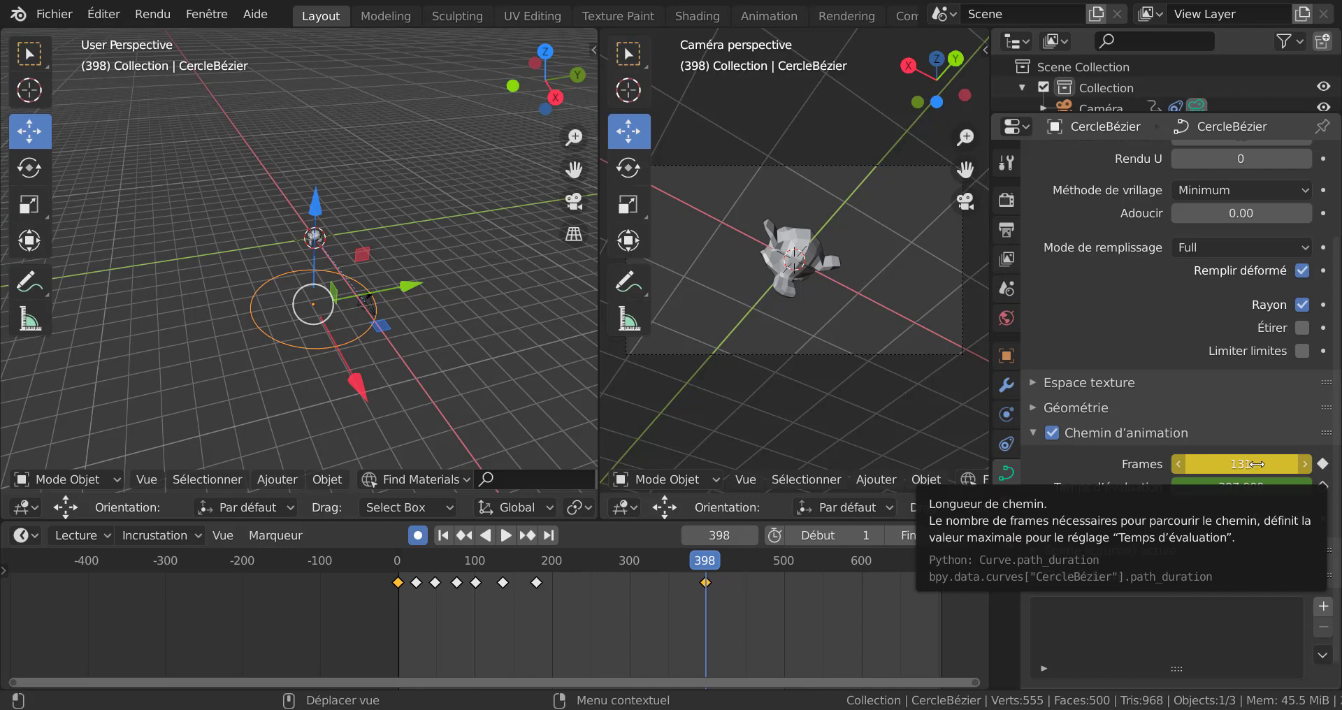
left_click_drag(1255, 464, 1239, 464)
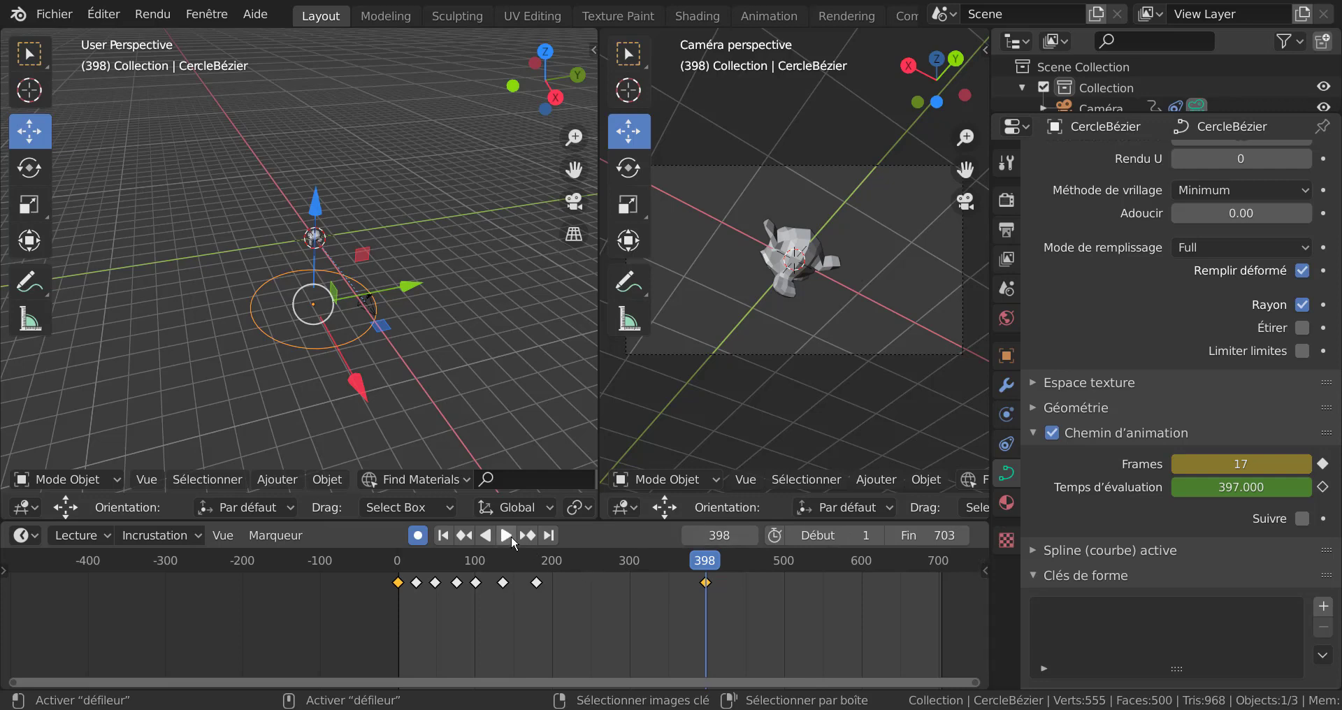
Step: Play the animation from the start and pause it at frame 16
left_click(507, 536)
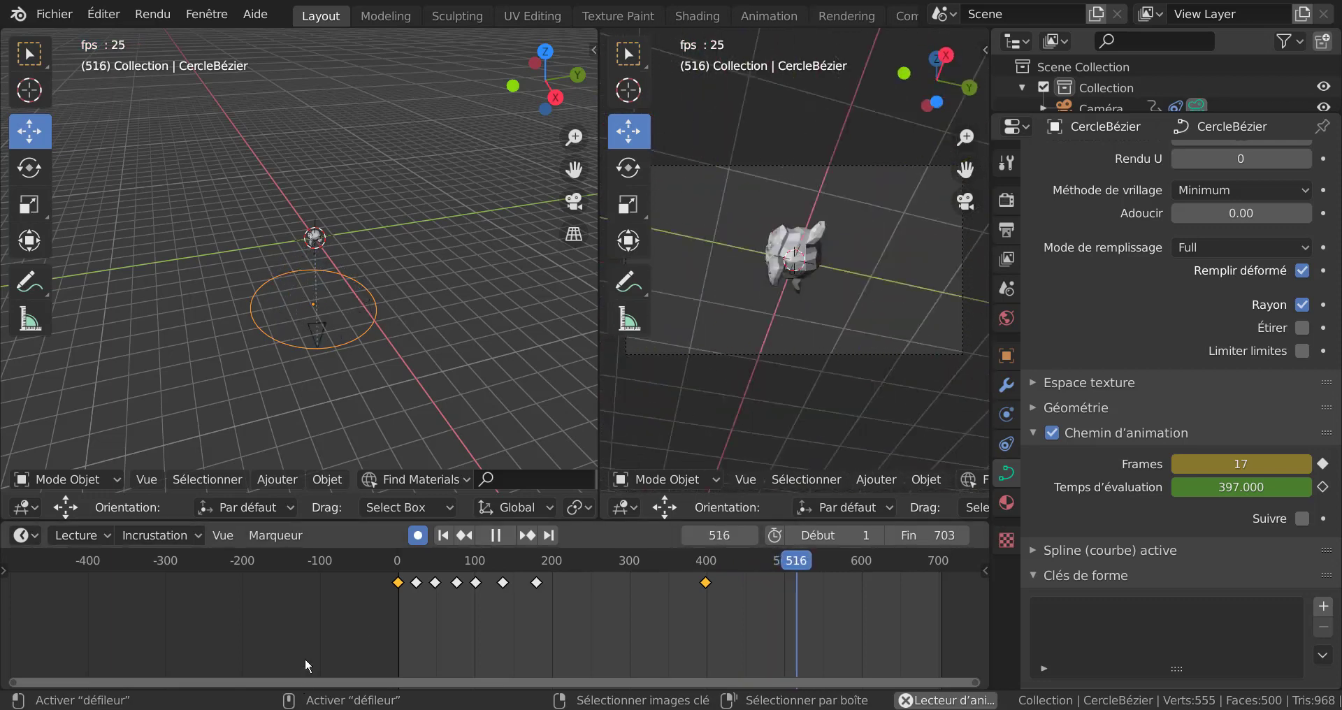
key("shift+Left")
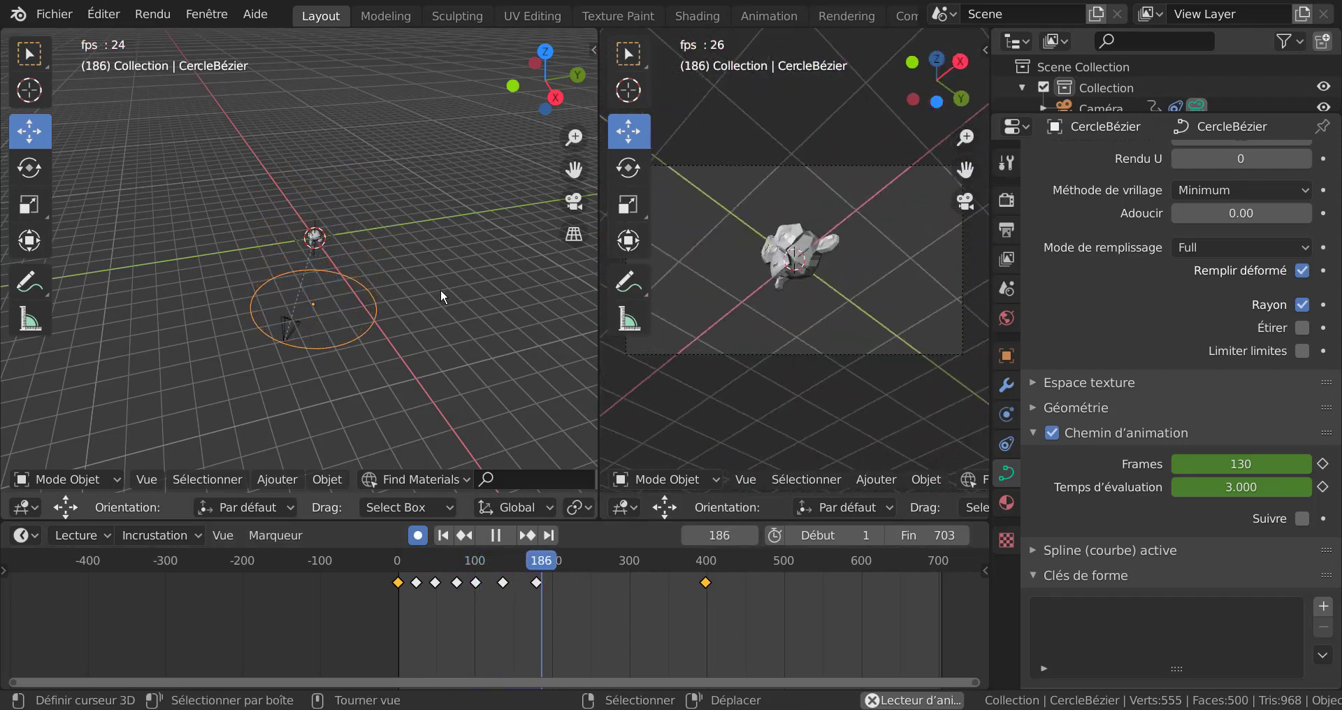
scroll(425, 336, "up", 3)
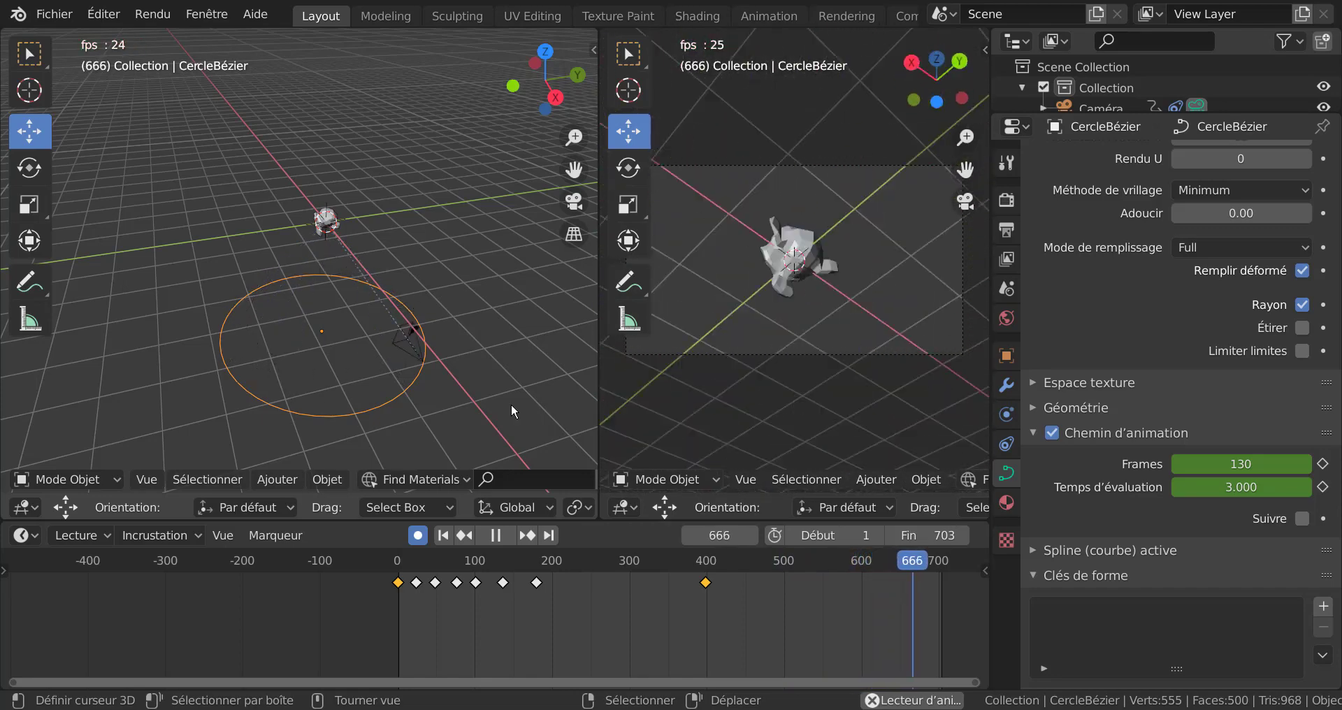
left_click(496, 535)
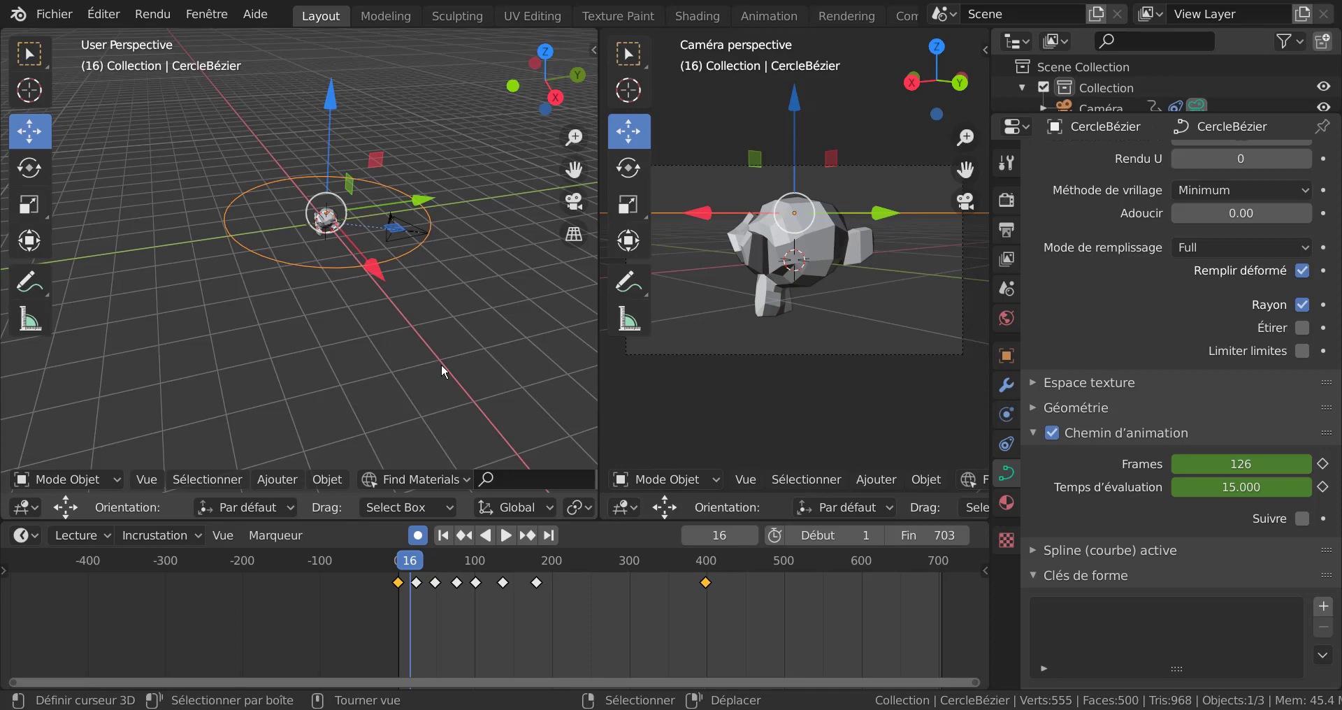
Step: Turn off automatic keyframe recording
key("g")
key("Escape")
left_click(416, 535)
Step: Test tilting the path circle about X and Y, then cancel so it stays horizontal
key("r")
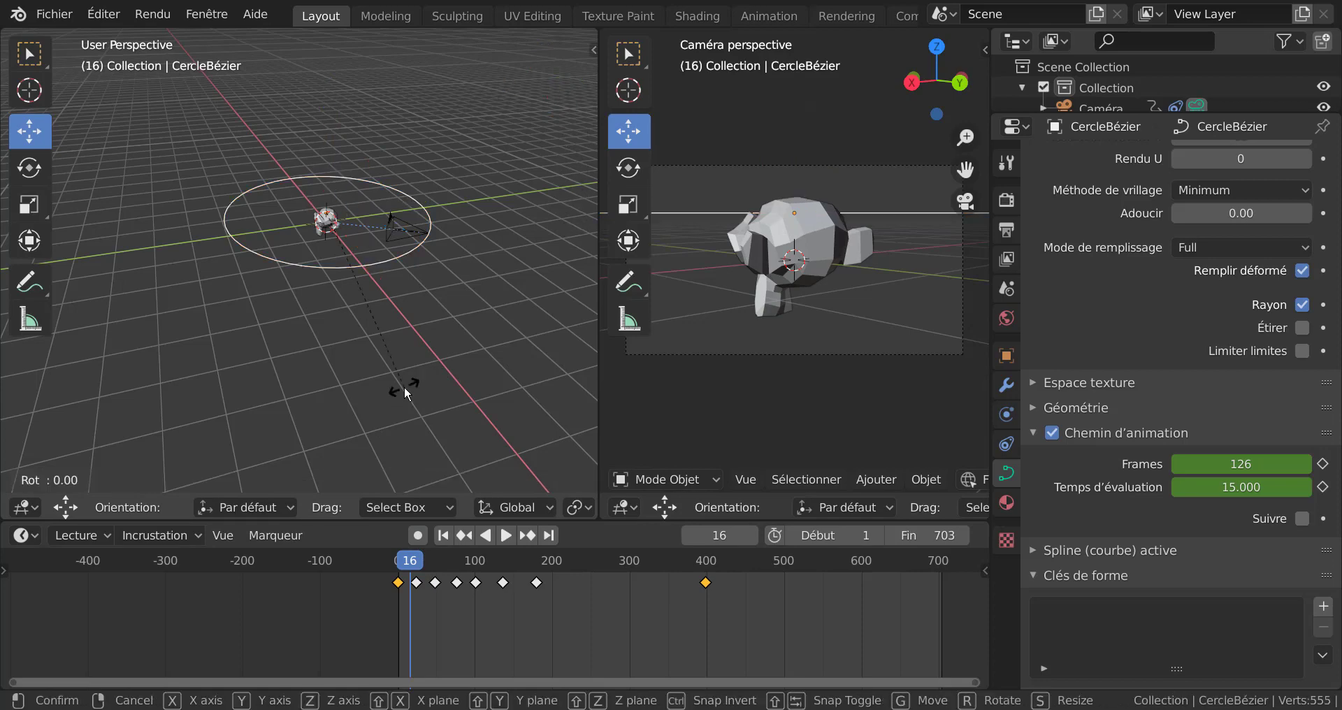
key("x")
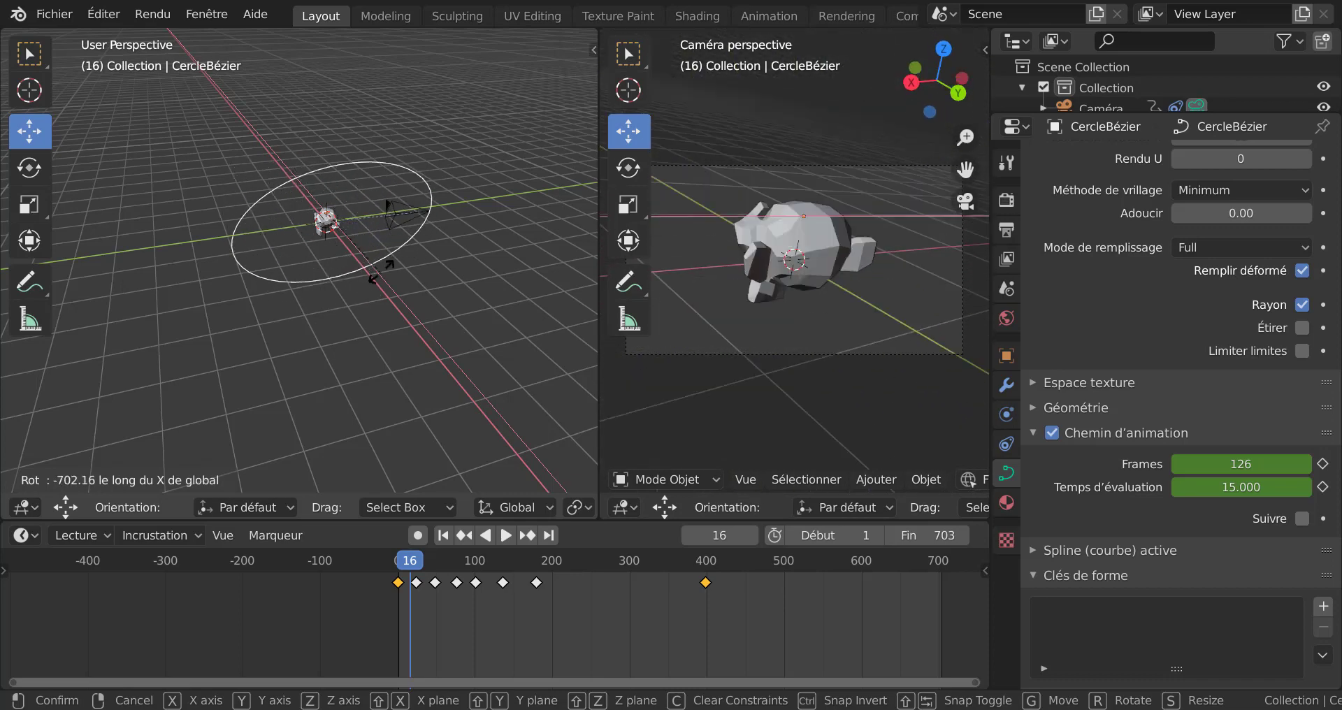
left_click(430, 283)
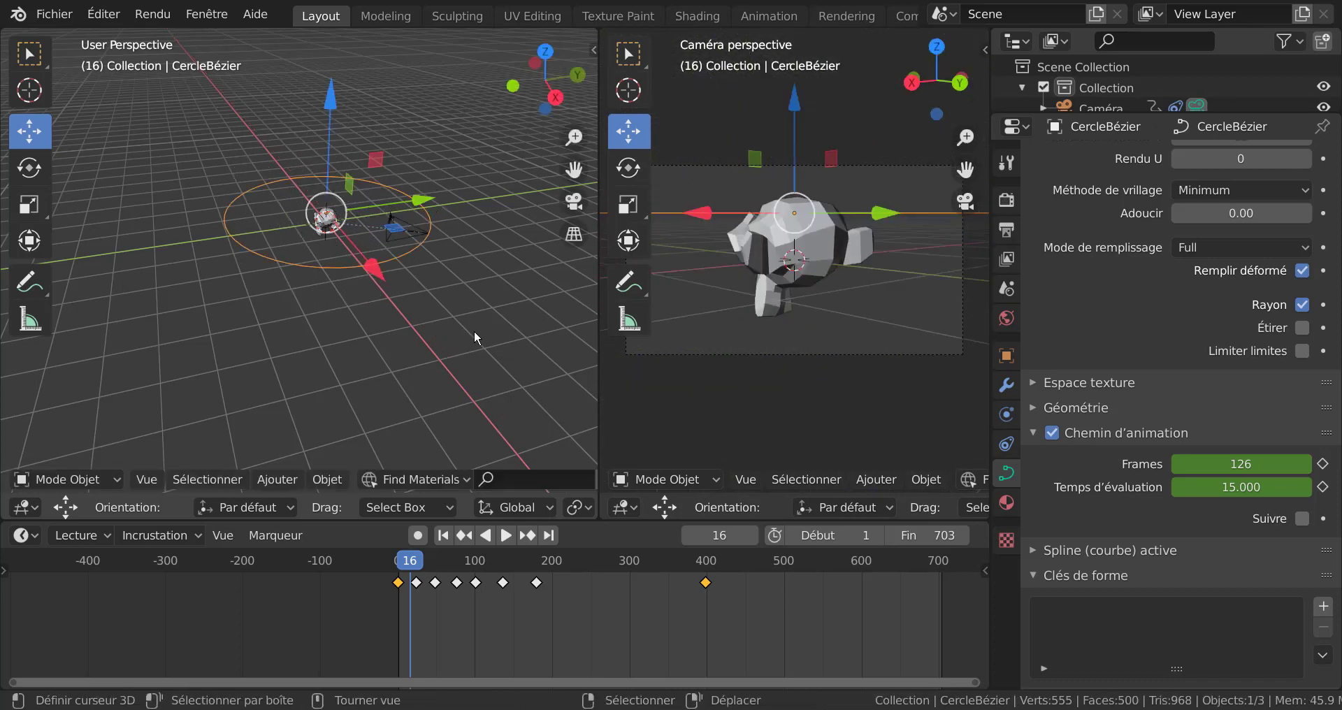
key("r")
key("y")
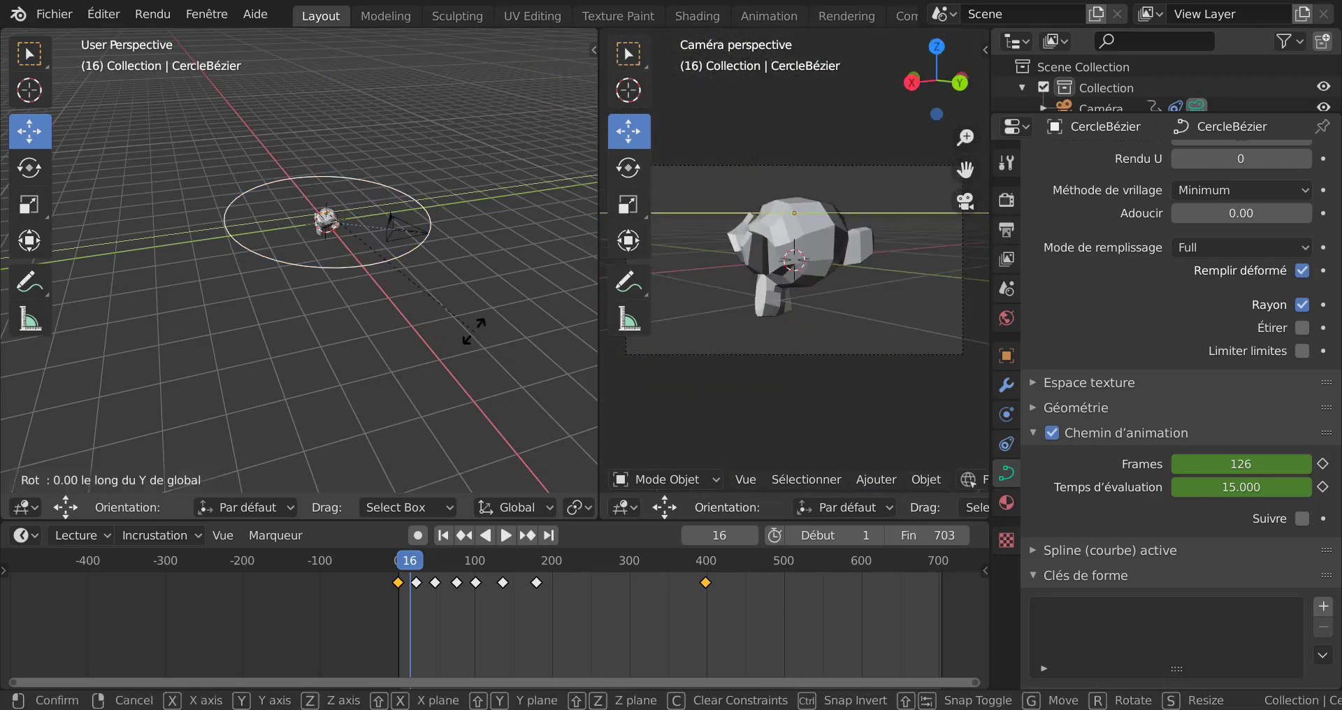
right_click(269, 301)
mouse_move(287, 335)
middle_mouse_down()
mouse_move(467, 369)
mouse_move(460, 339)
middle_mouse_up()
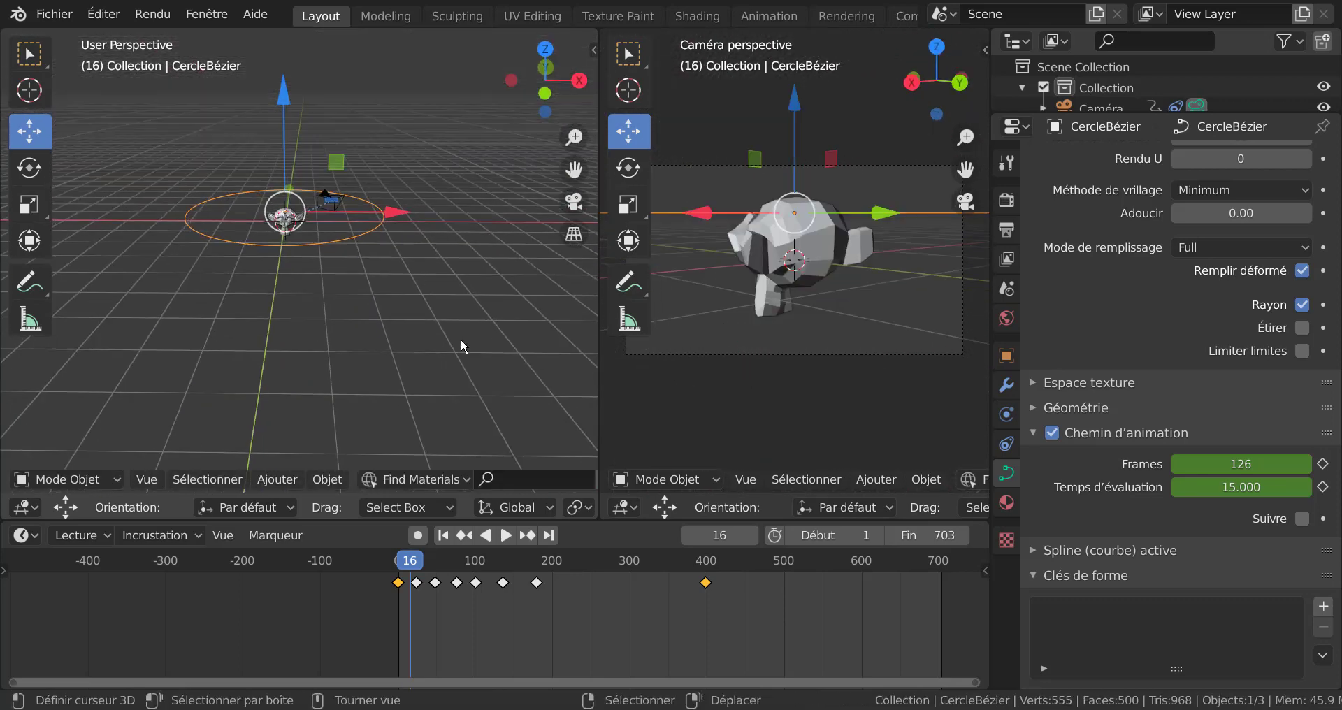
key("r")
key("y")
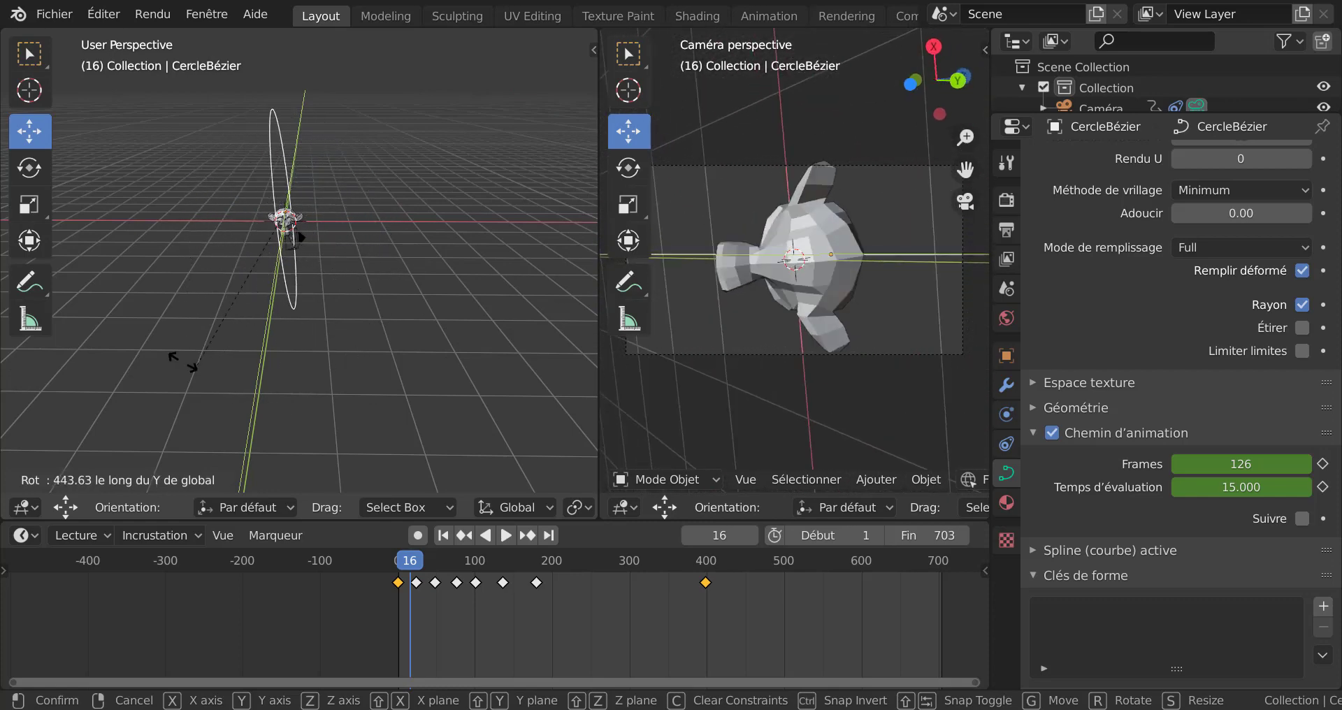
right_click(250, 190)
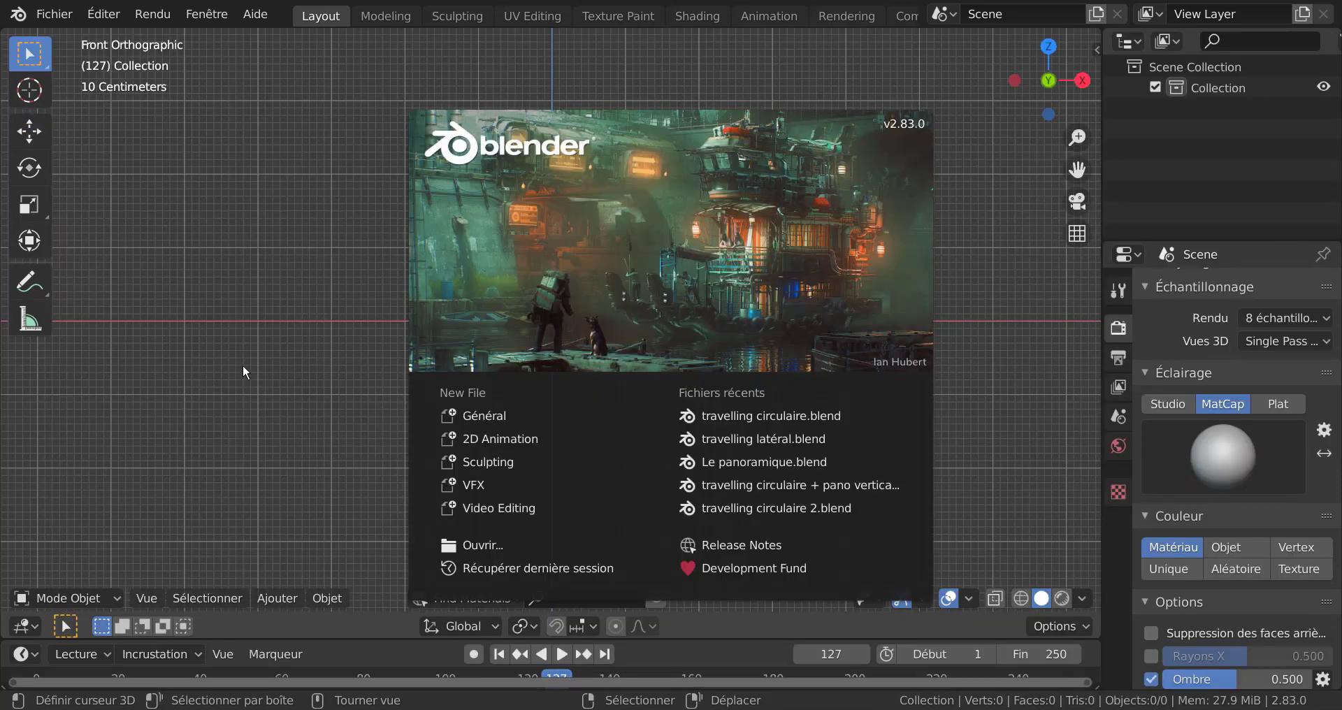
Step: Close the splash, add a Bézier circle via Ajouter > Courbe > Cercle, scale it up, and switch to front view
left_click(940, 238)
left_click(288, 598)
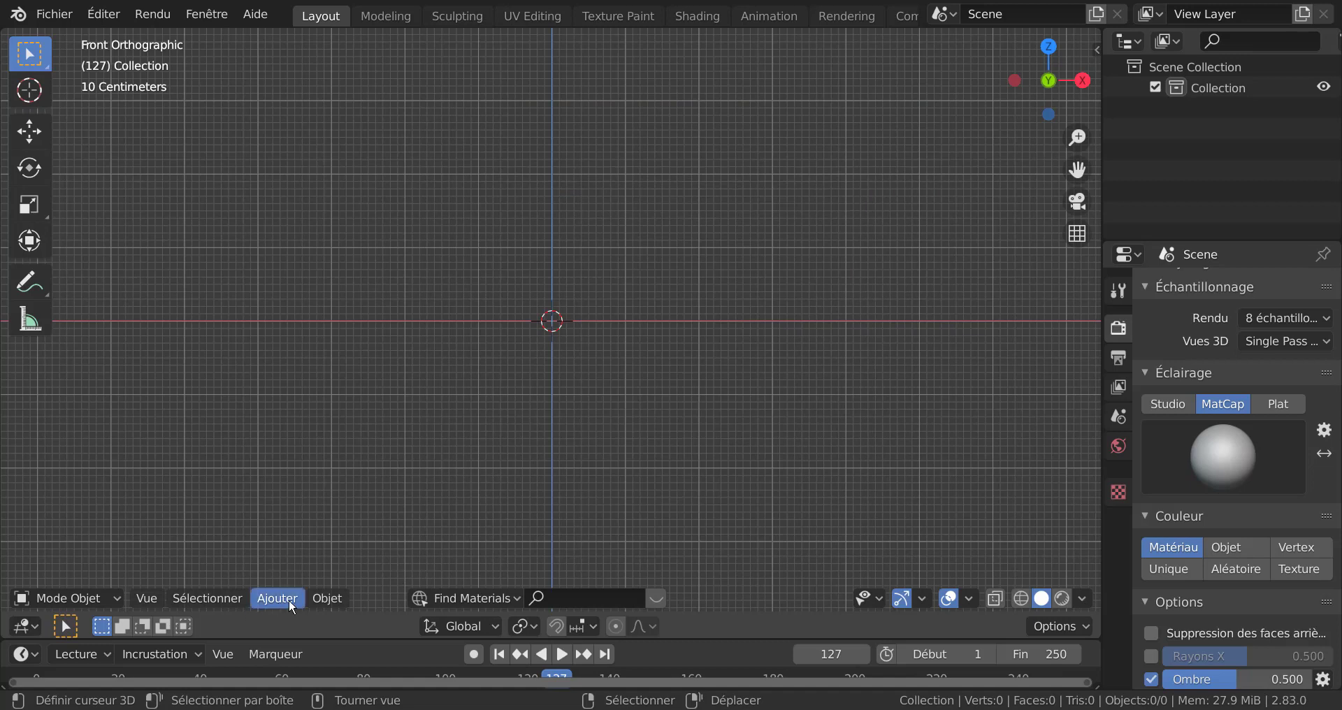
mouse_move(302, 552)
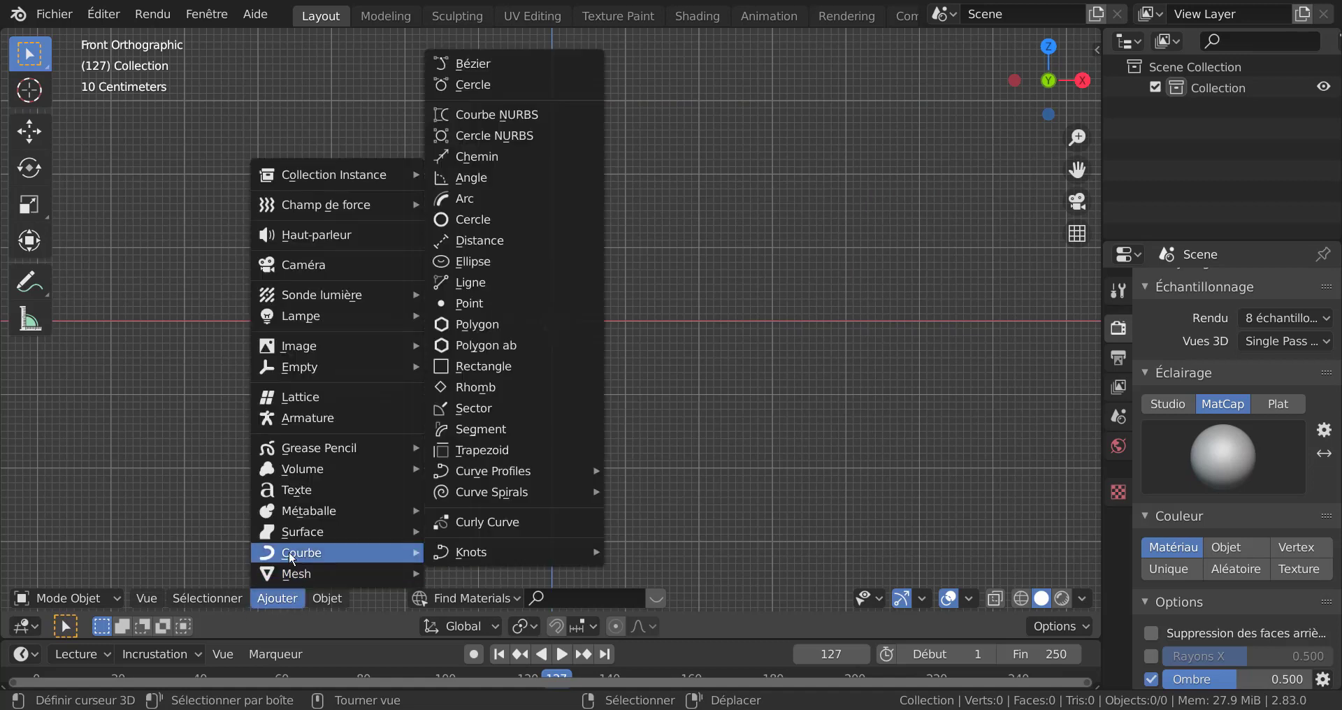
left_click(465, 84)
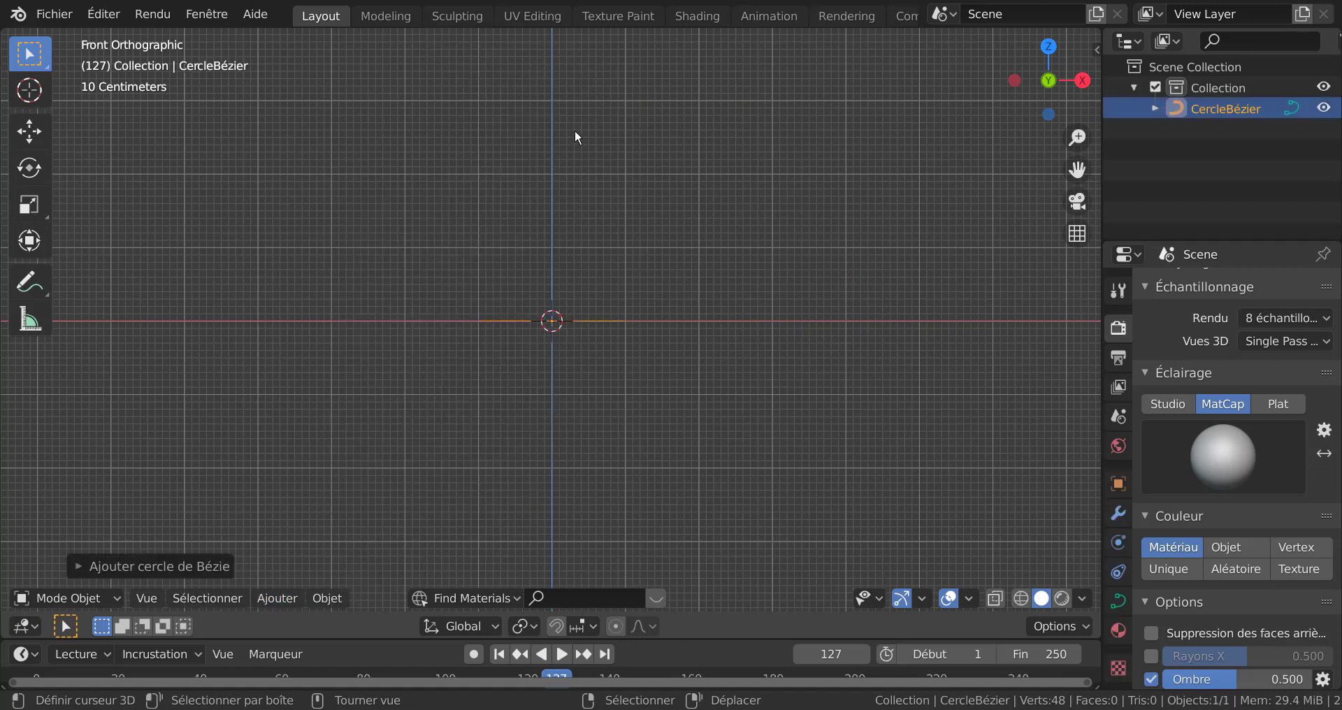
mouse_move(655, 410)
middle_mouse_down()
mouse_move(699, 404)
mouse_move(694, 434)
middle_mouse_up()
key("s")
left_click(856, 482)
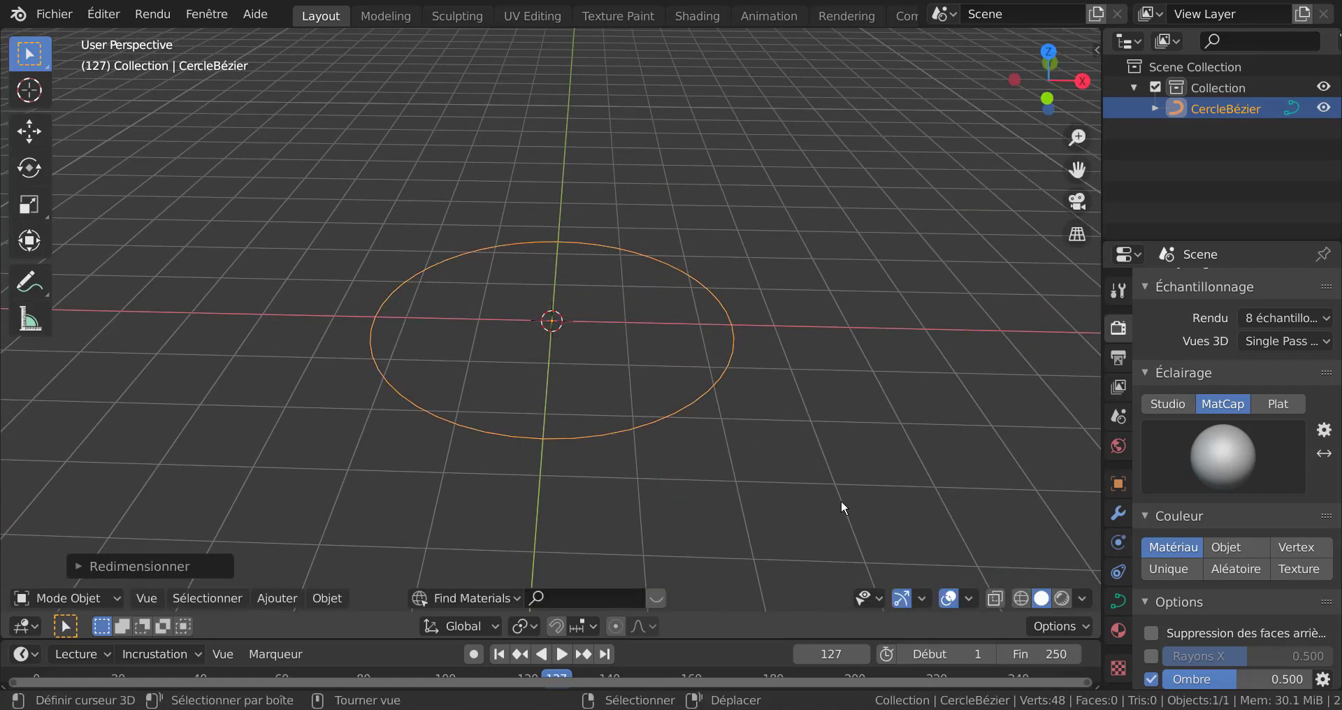
middle_click_drag(840, 500, 797, 455)
key("KP_1")
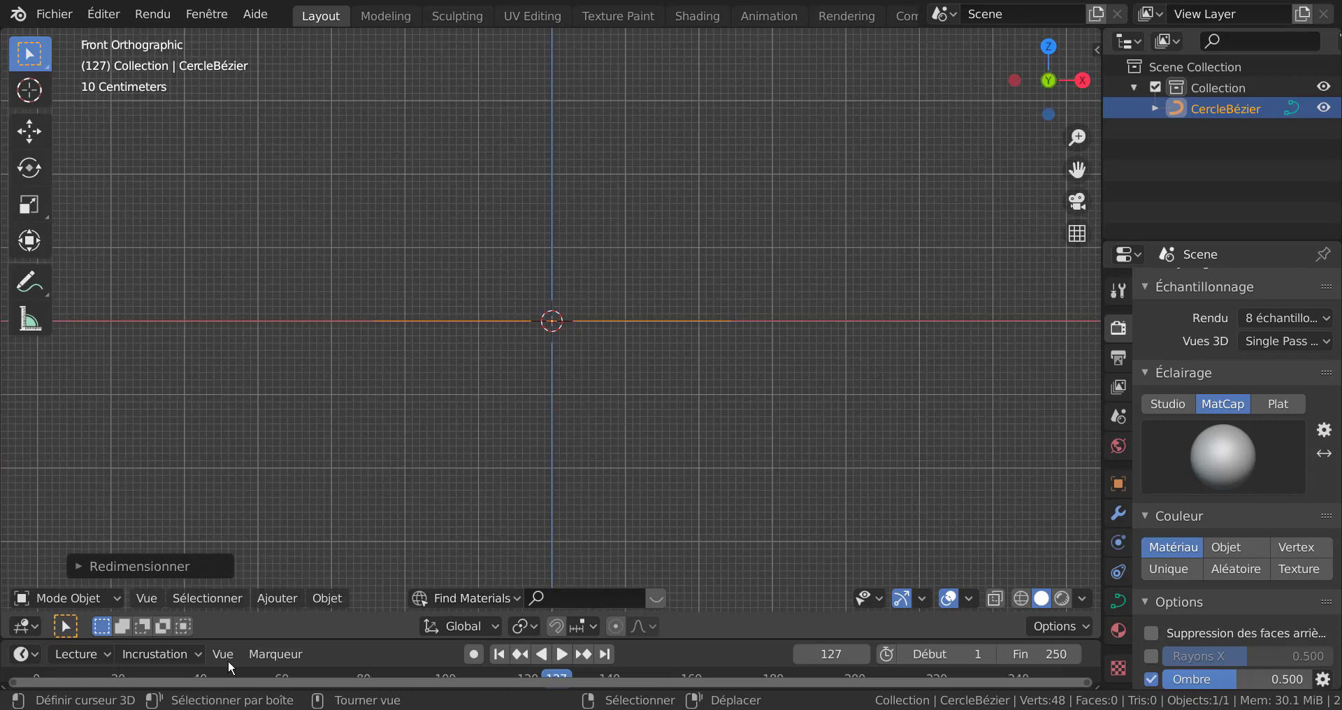
left_click(328, 599)
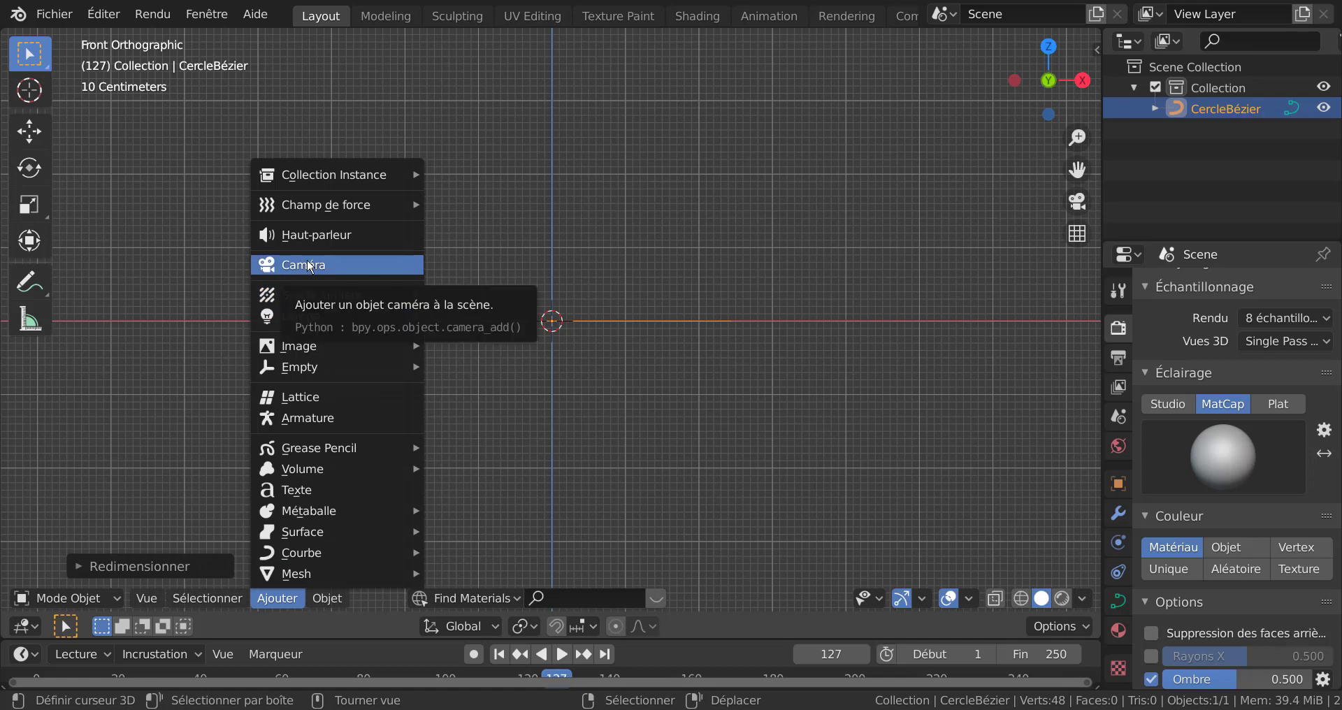
Step: Add a camera and attach a Suivre chemin constraint from the Object Constraints tab
left_click(309, 265)
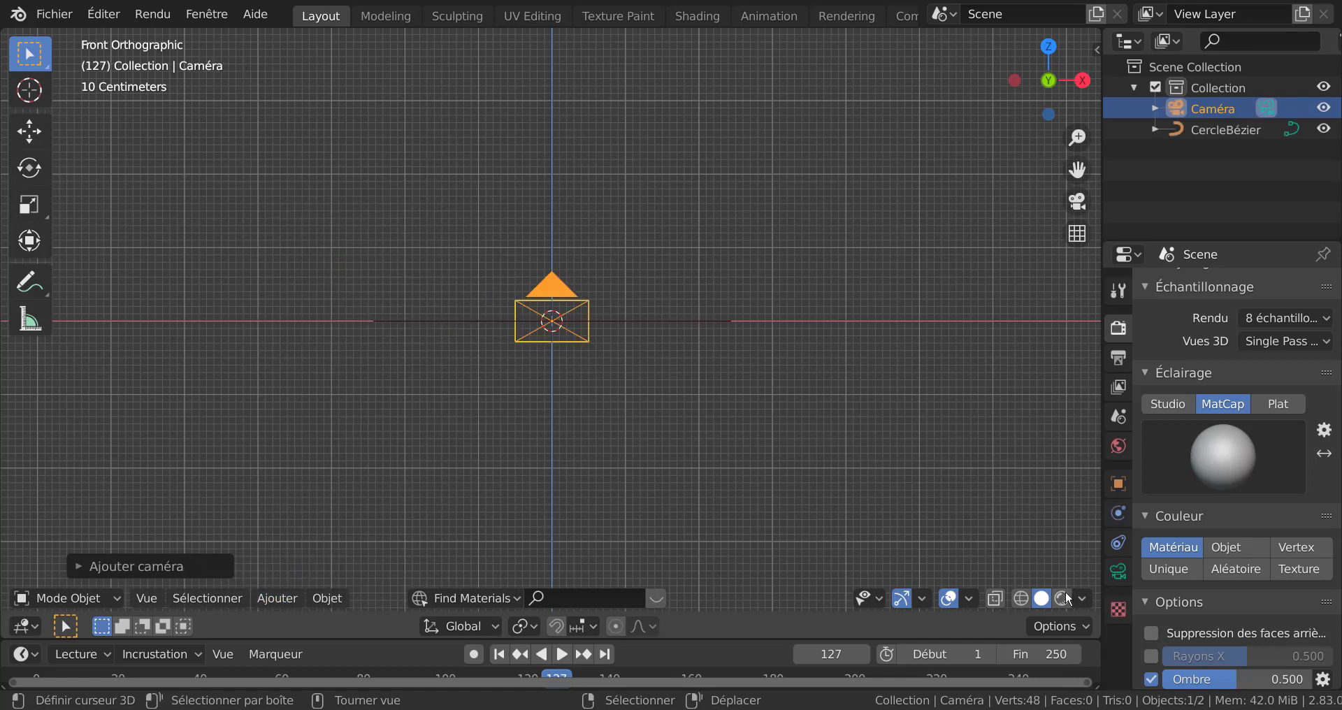
left_click(1118, 543)
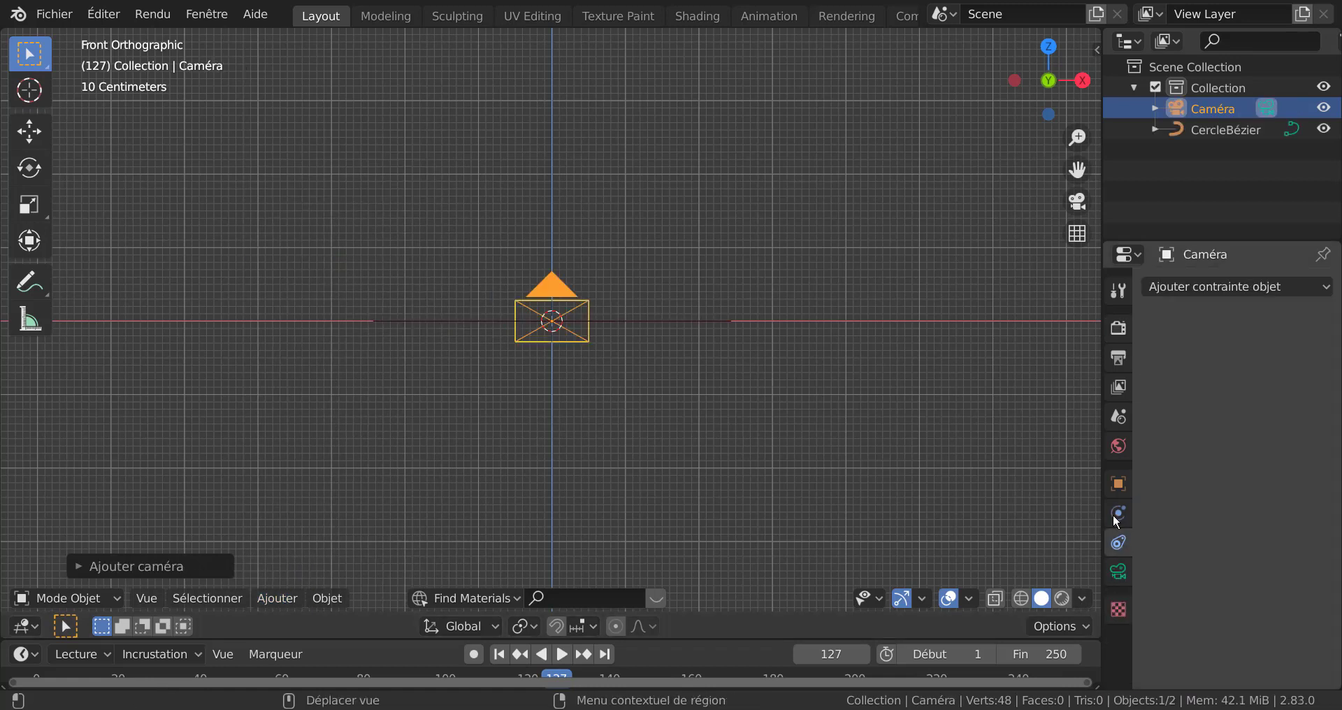
left_click(1246, 283)
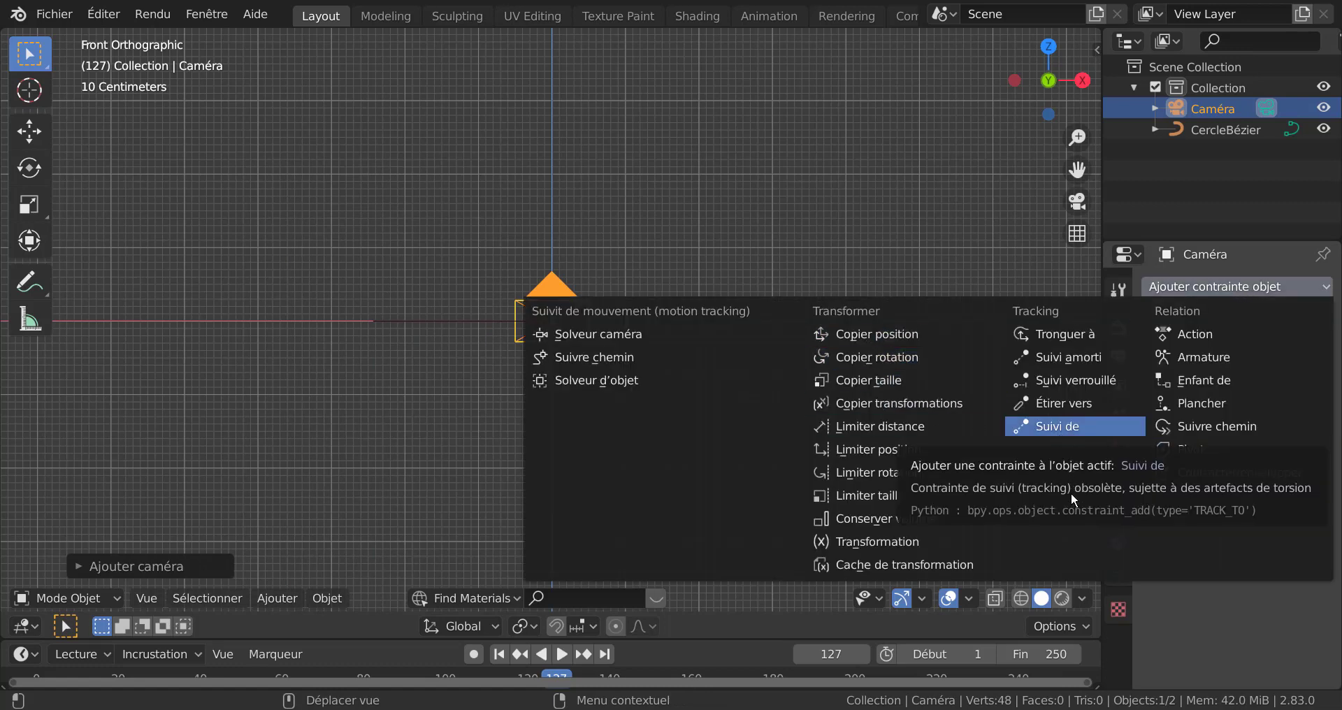
left_click(1208, 424)
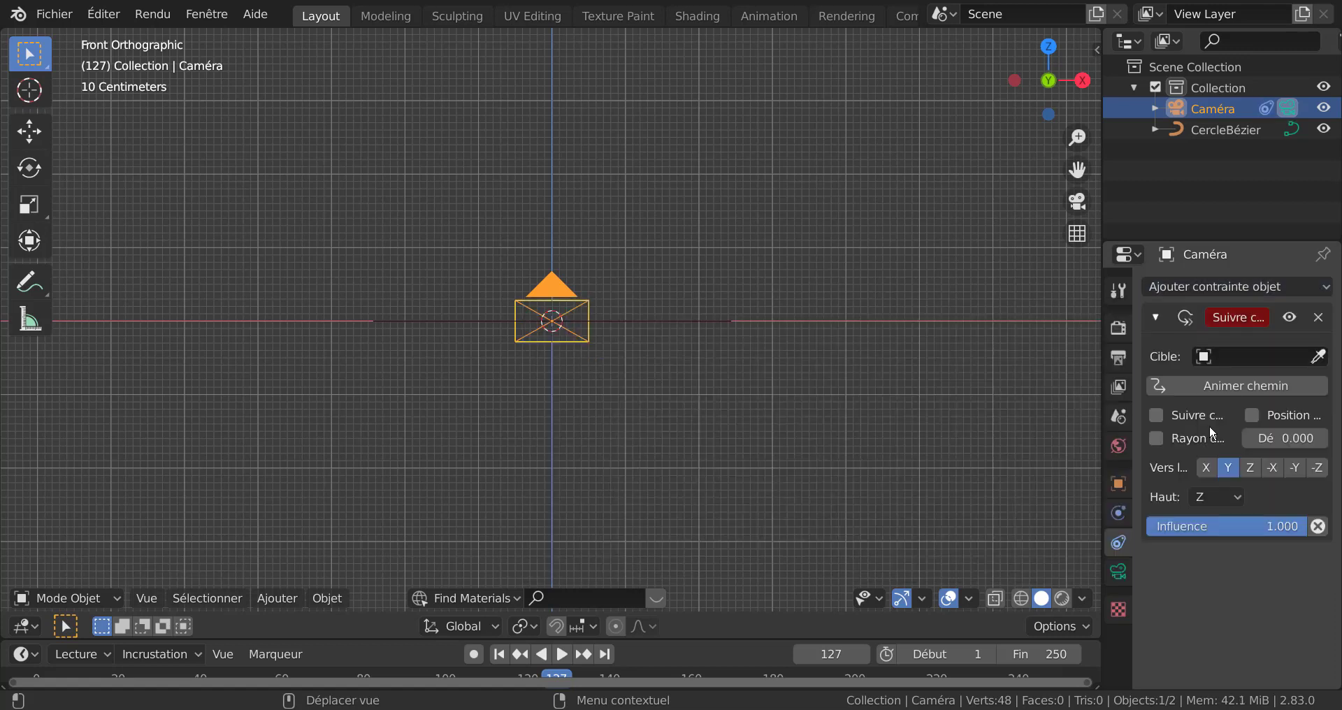
Step: Set the camera's Suivre chemin target to CercleBézier
left_click(1316, 468)
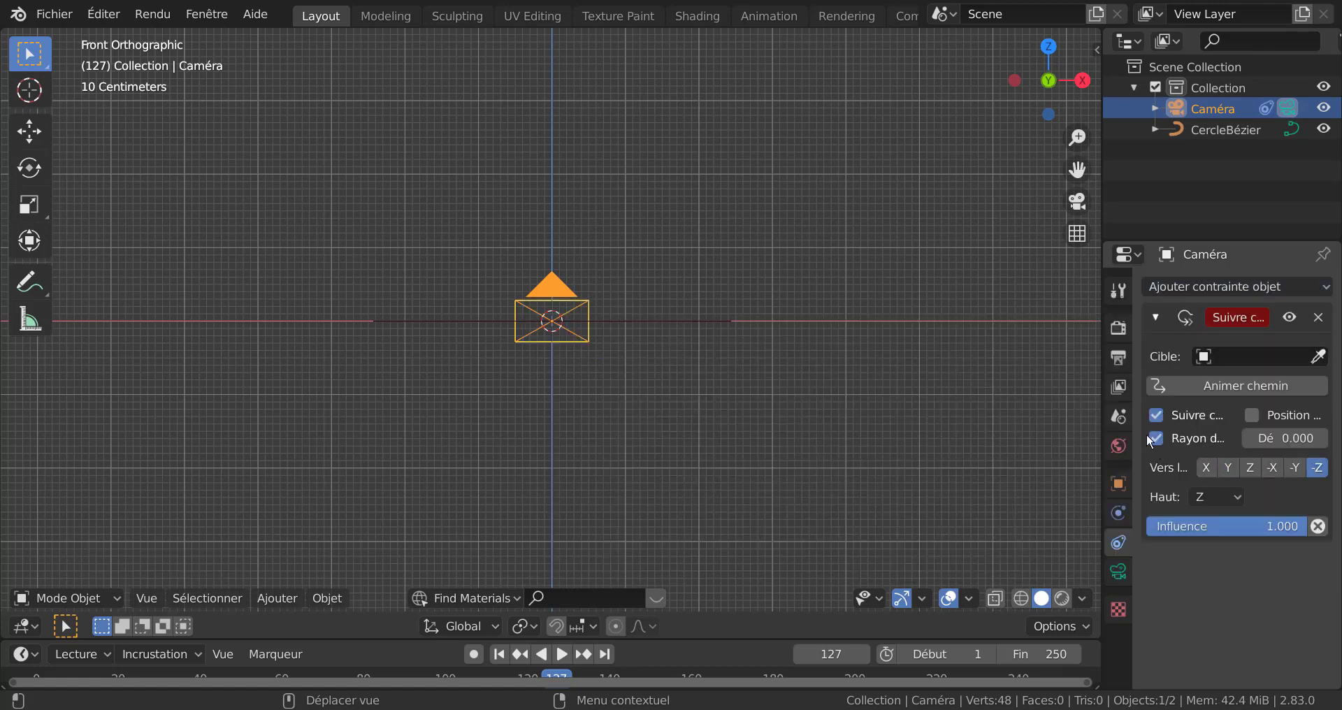
left_click_drag(1102, 447, 958, 447)
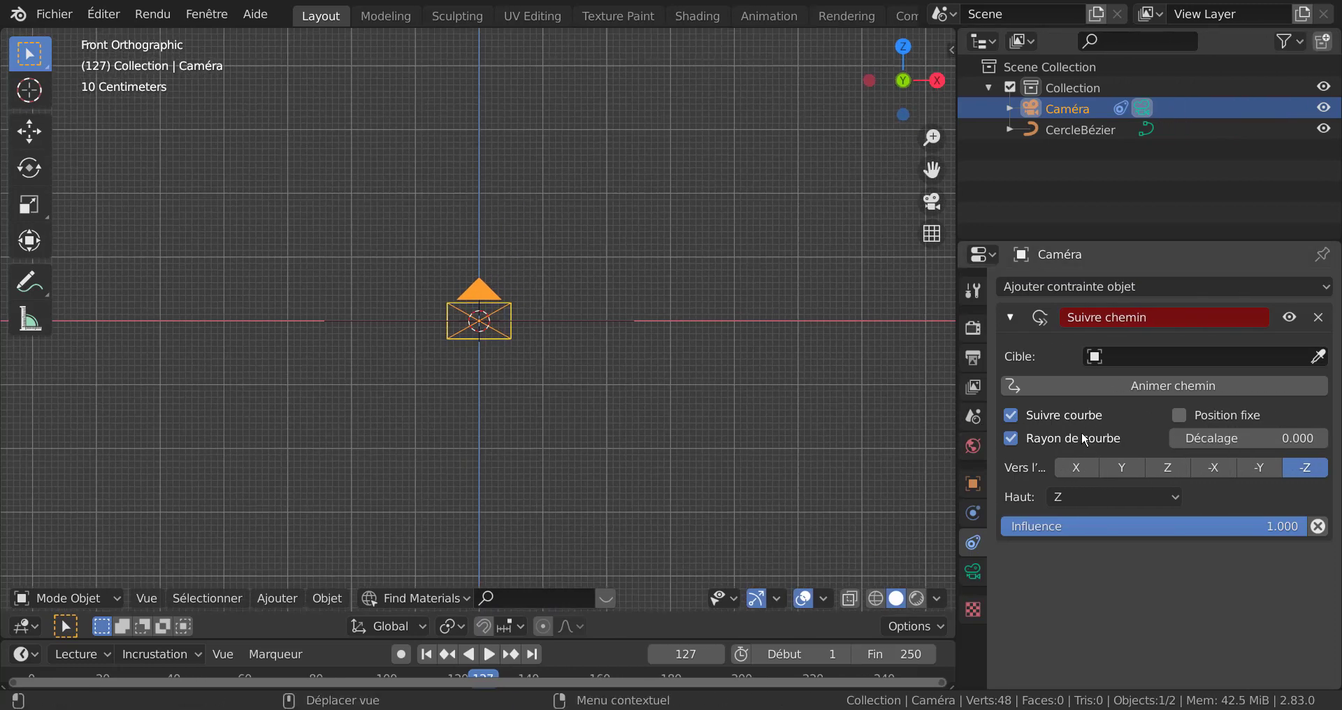
middle_click_drag(779, 374, 749, 489)
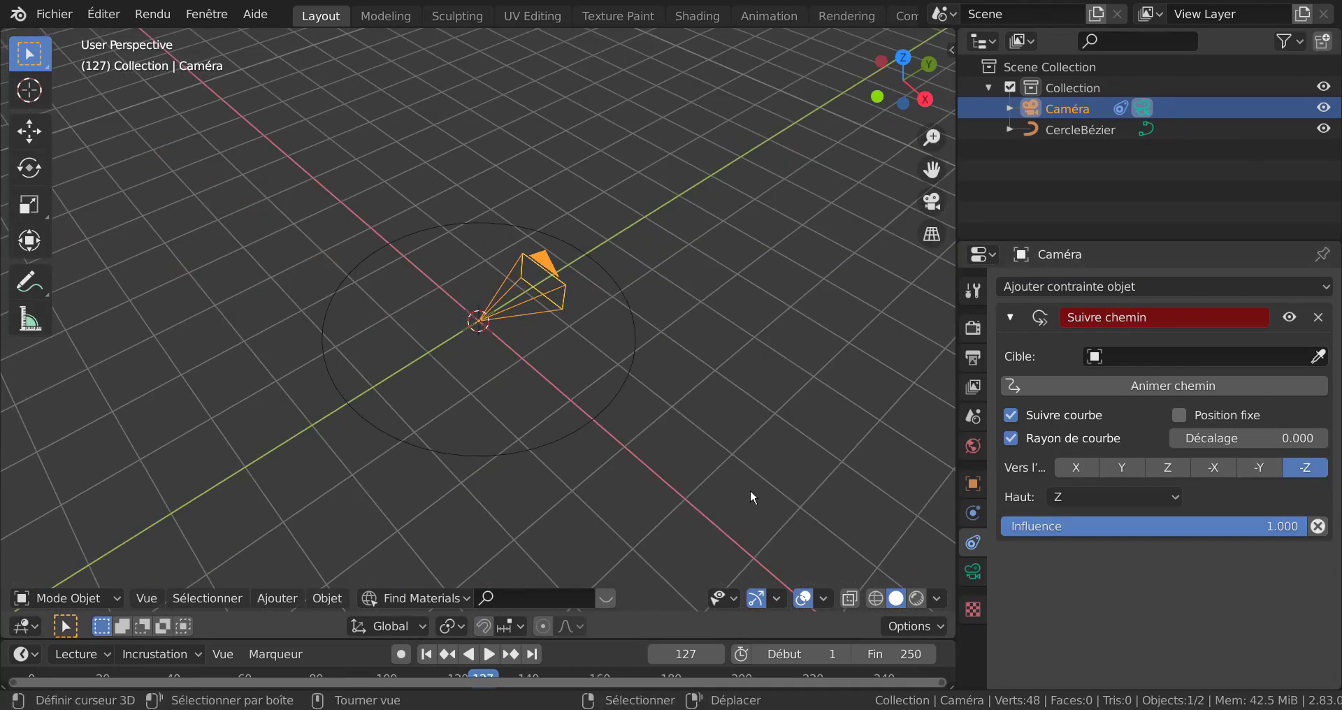
left_click(1235, 358)
left_click(1212, 386)
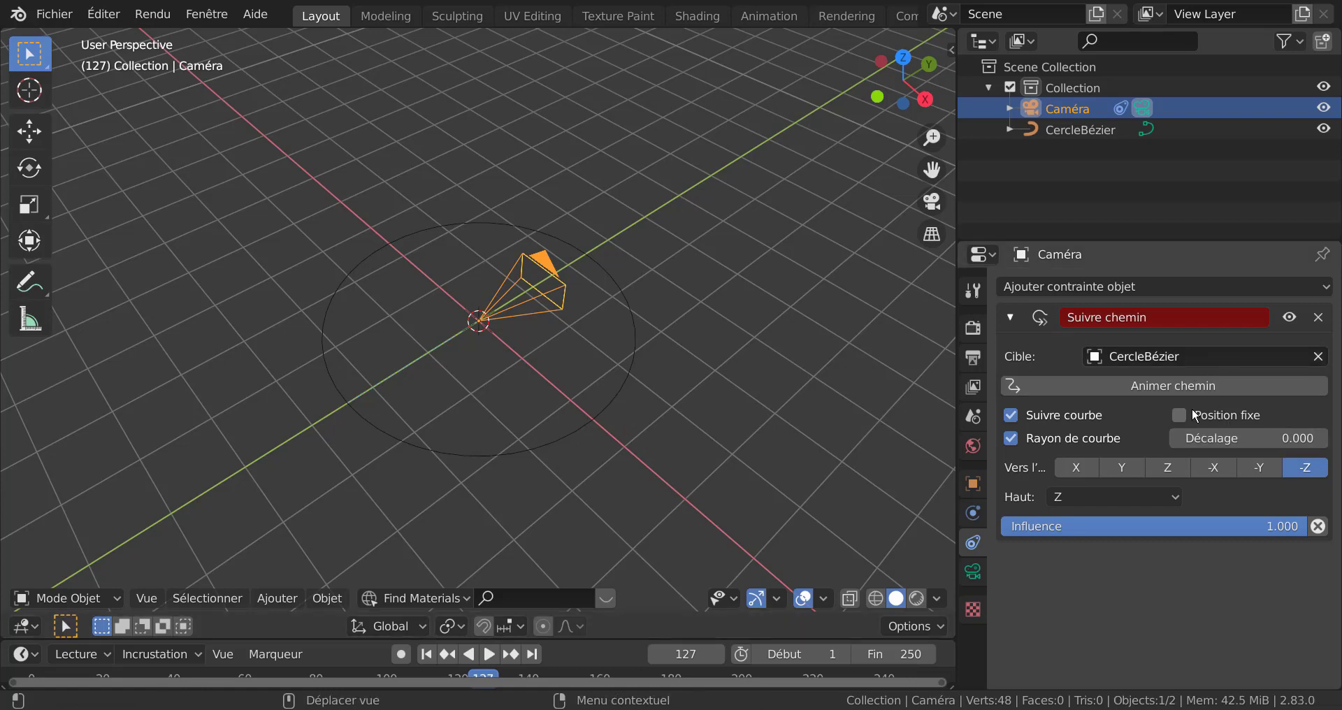
Step: Try several forward axes and settle on -X
left_click(1259, 470)
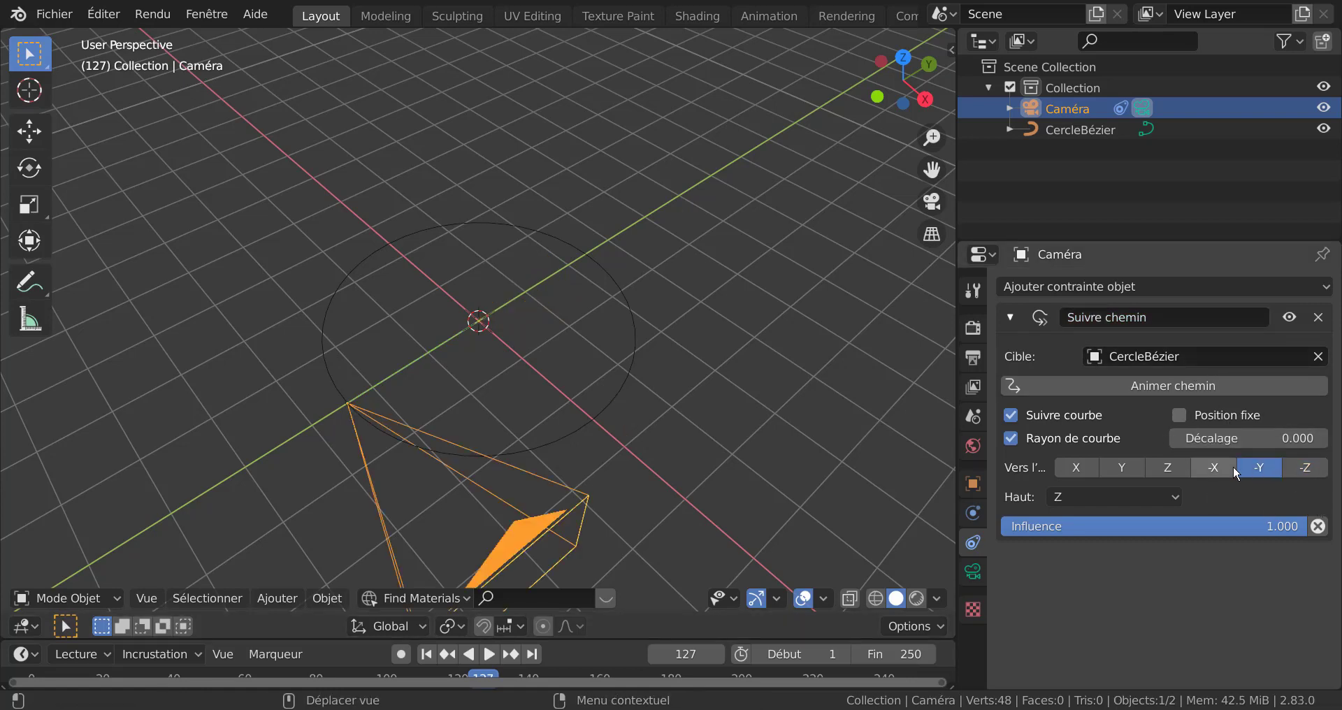
left_click(1321, 474)
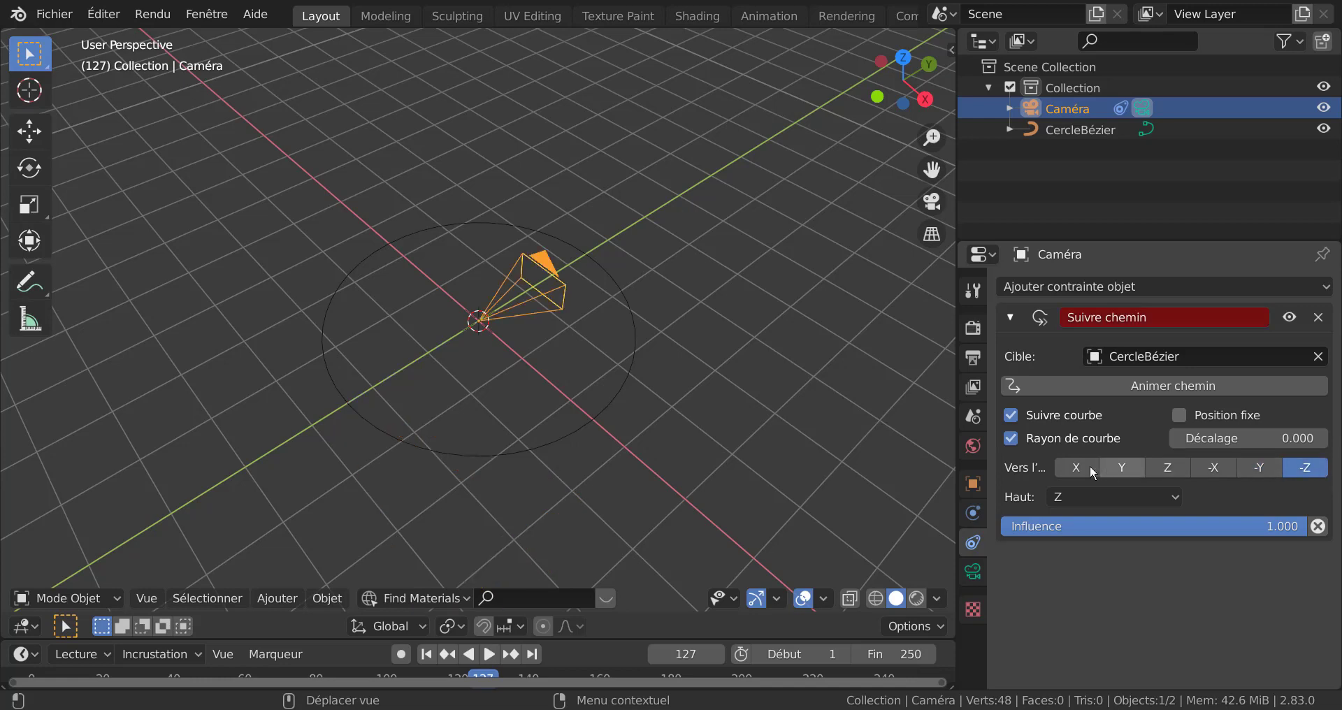
left_click(1129, 473)
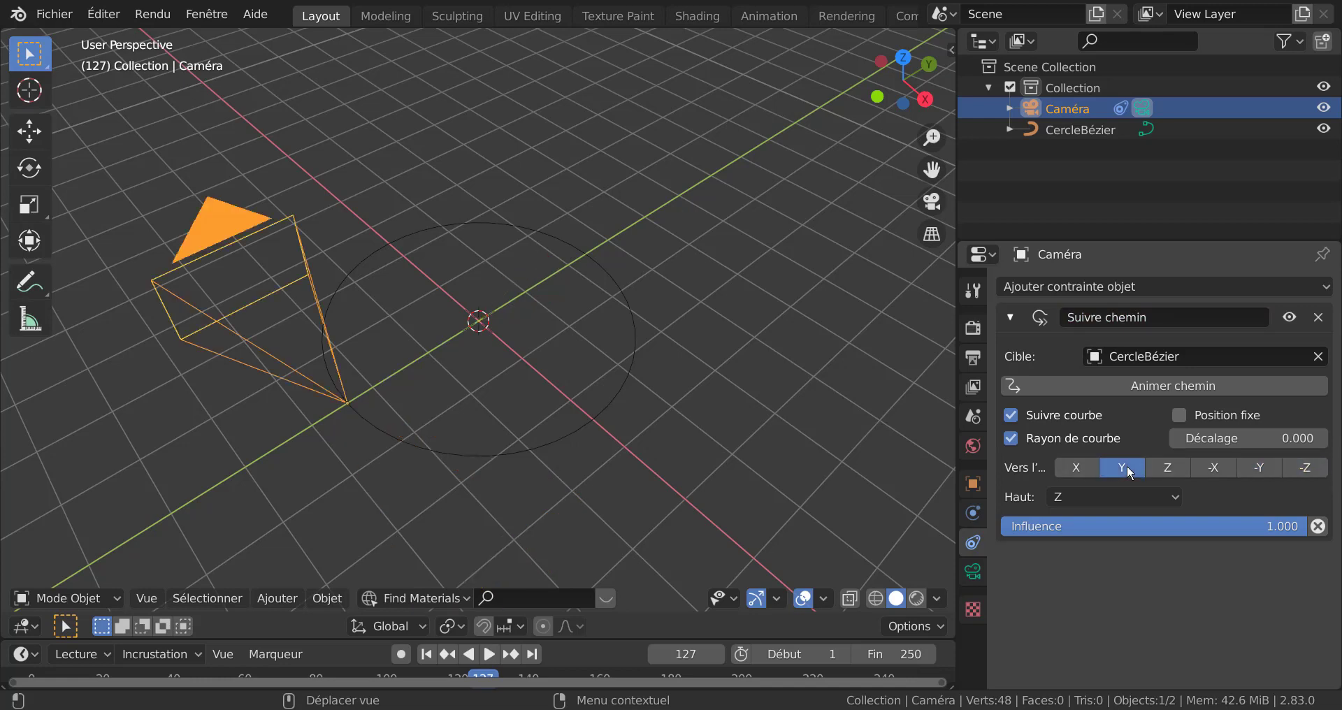
left_click(1203, 475)
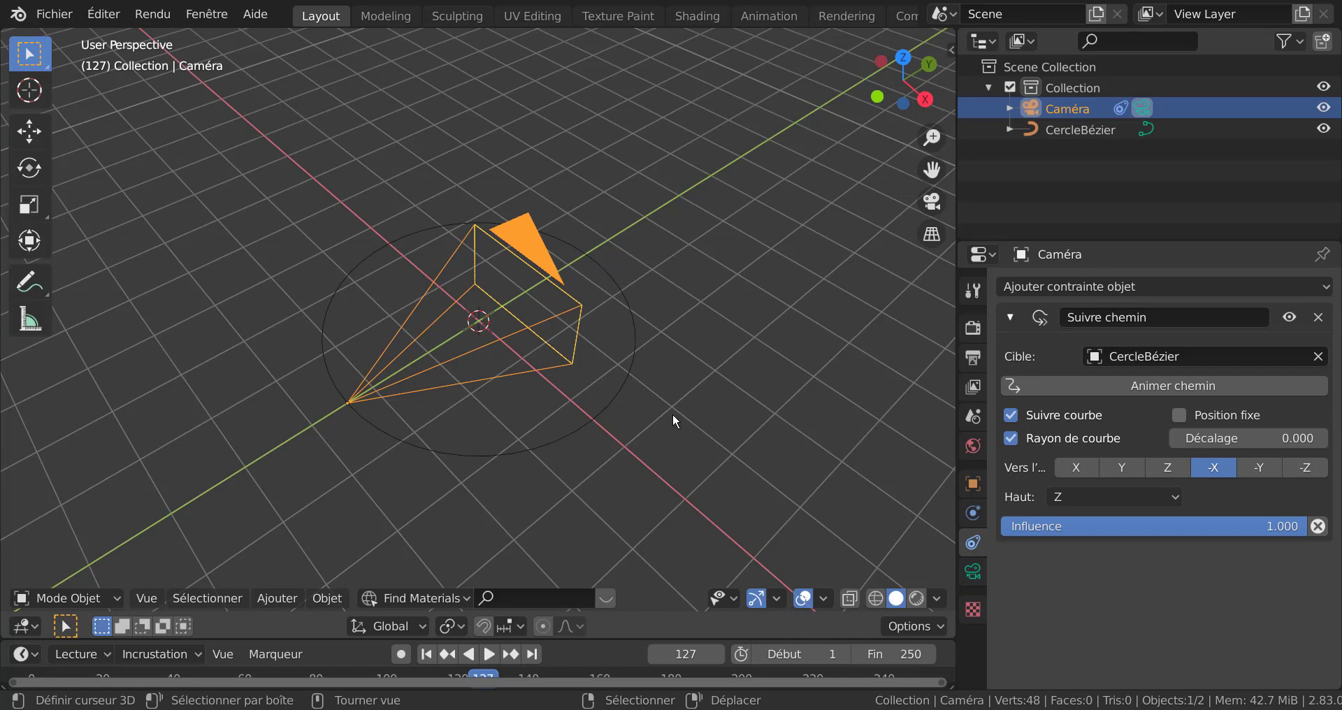
Step: Scale the camera down to a small size
key("s")
left_click(440, 384)
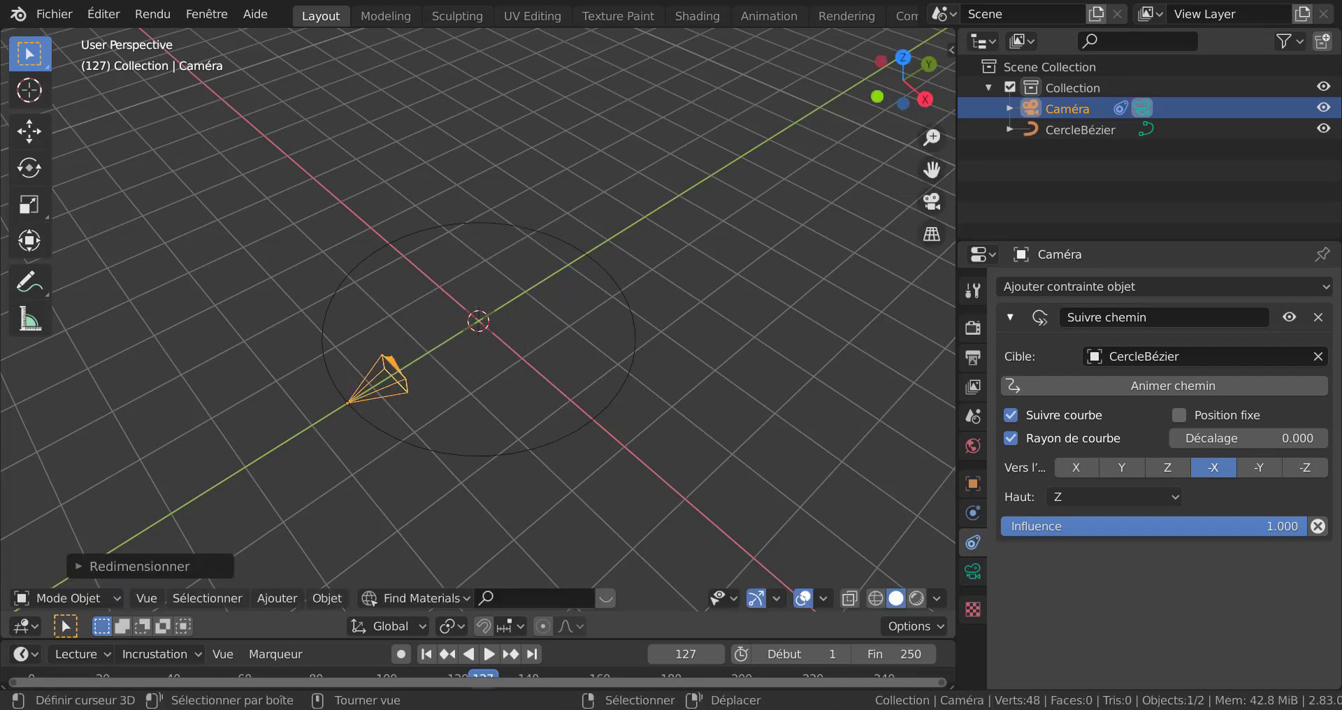
mouse_move(429, 386)
middle_mouse_down()
mouse_move(496, 412)
mouse_move(247, 584)
middle_mouse_up()
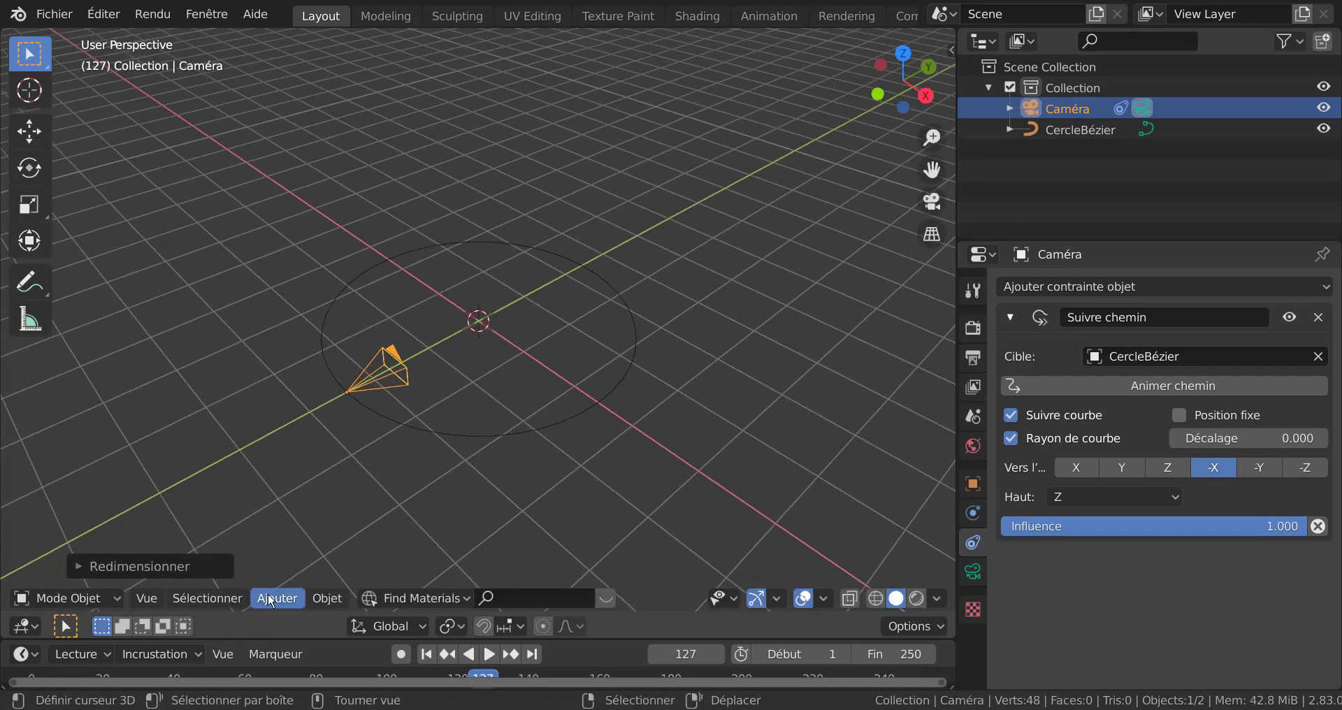
Step: Add a Suzanne monkey (Mesh > Singe) and scale it to about a third
left_click(270, 600)
mouse_move(315, 572)
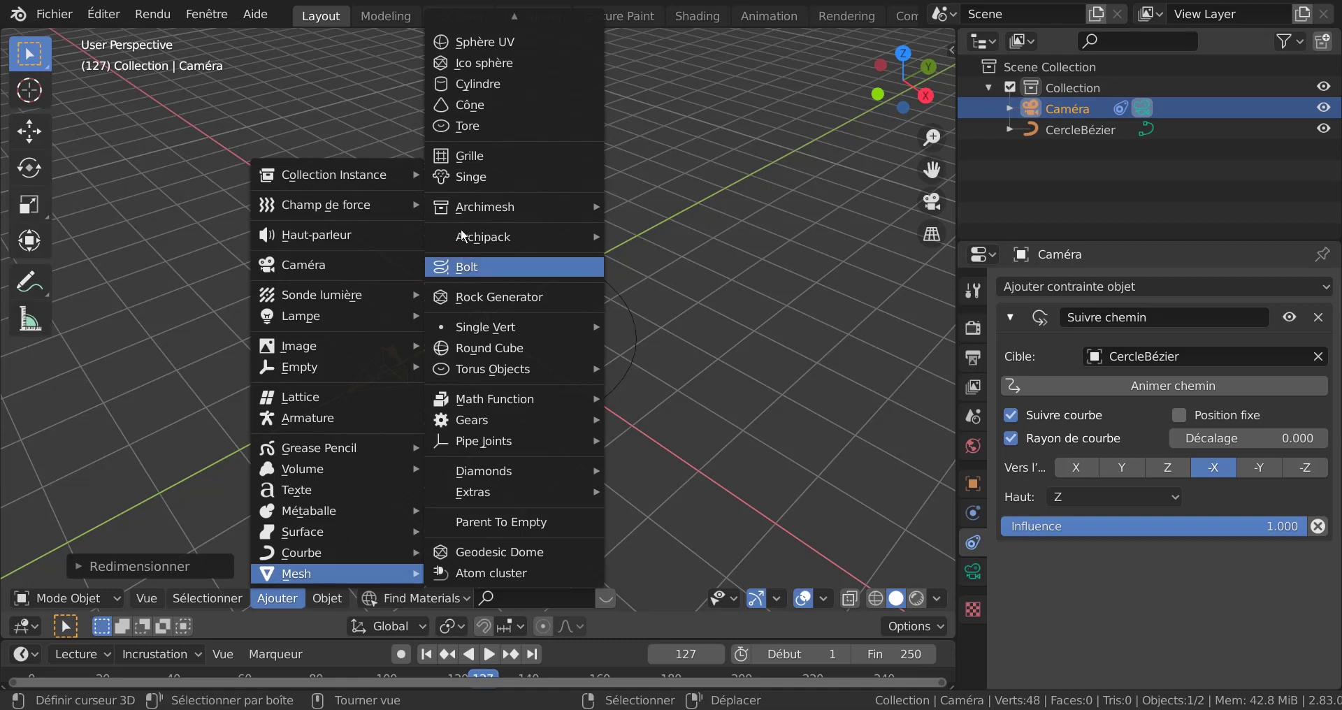
left_click(474, 178)
key("s")
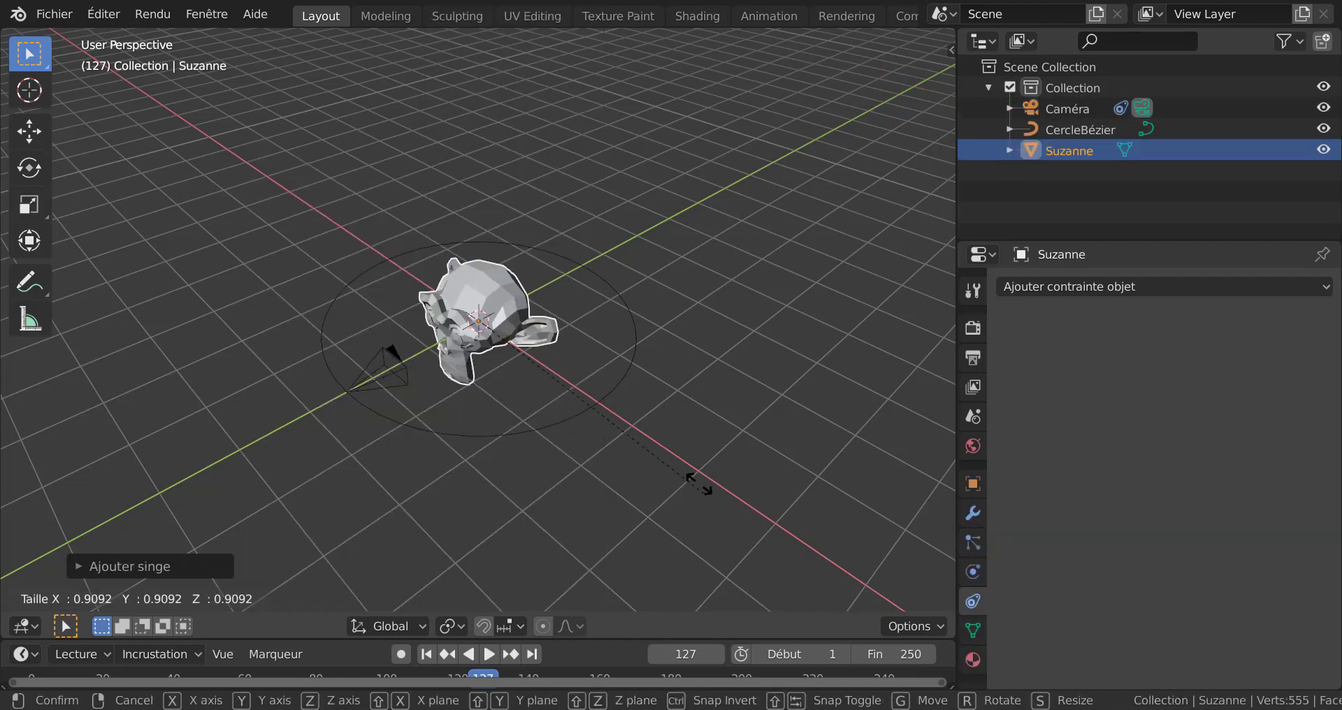
left_click(559, 391)
Step: Select CercleBézier, start playback, and choose Vertical Split from the header menu
left_click(548, 431)
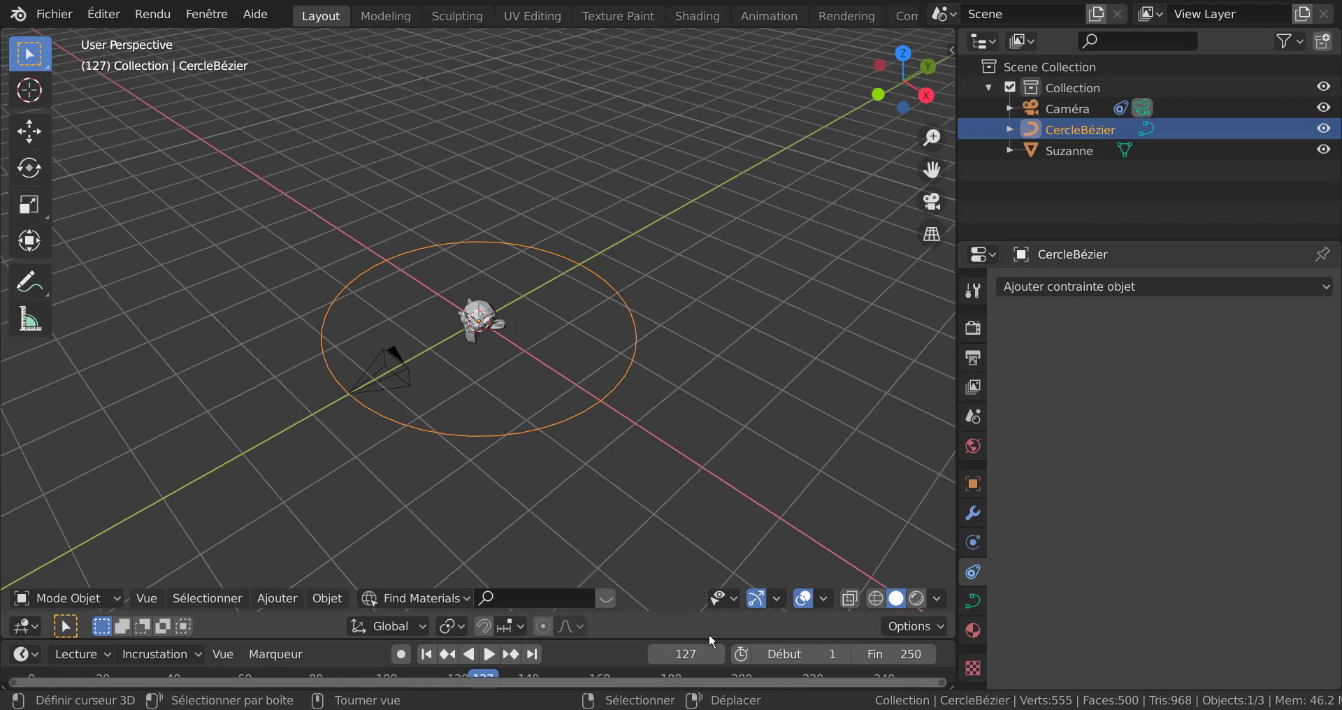
left_click(490, 654)
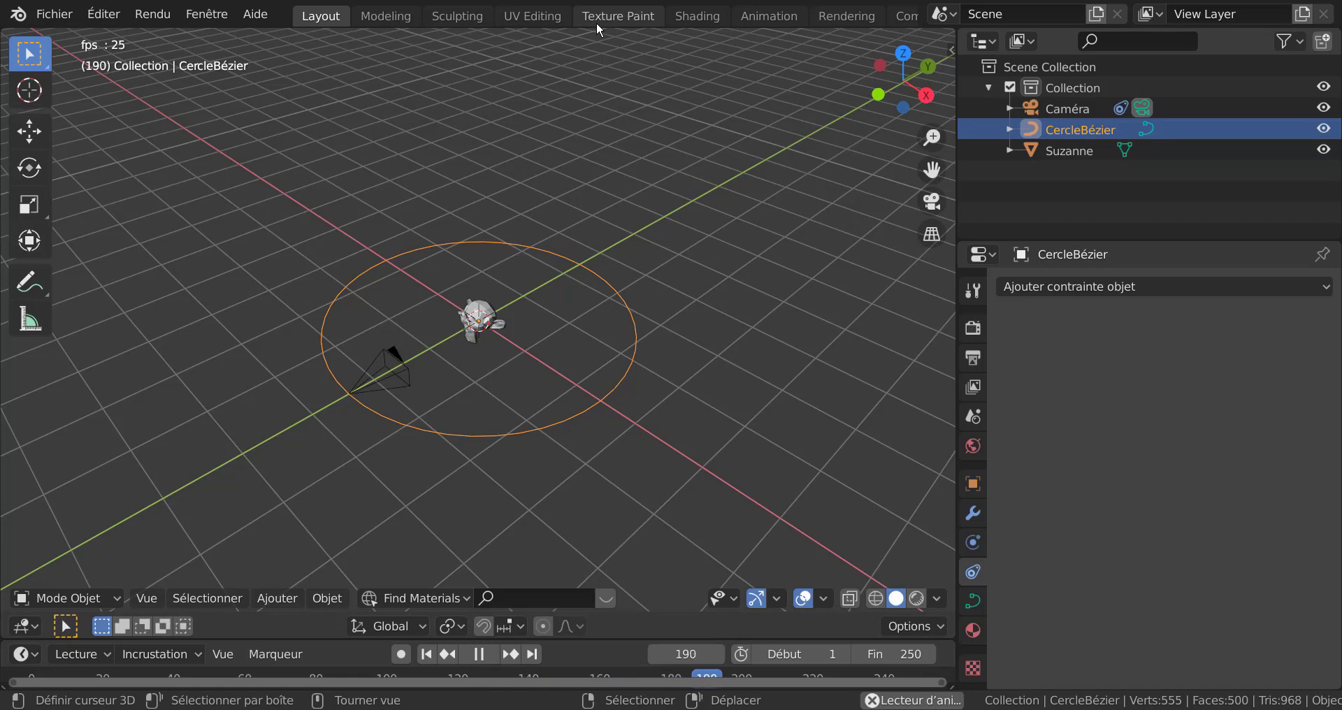
right_click(572, 26)
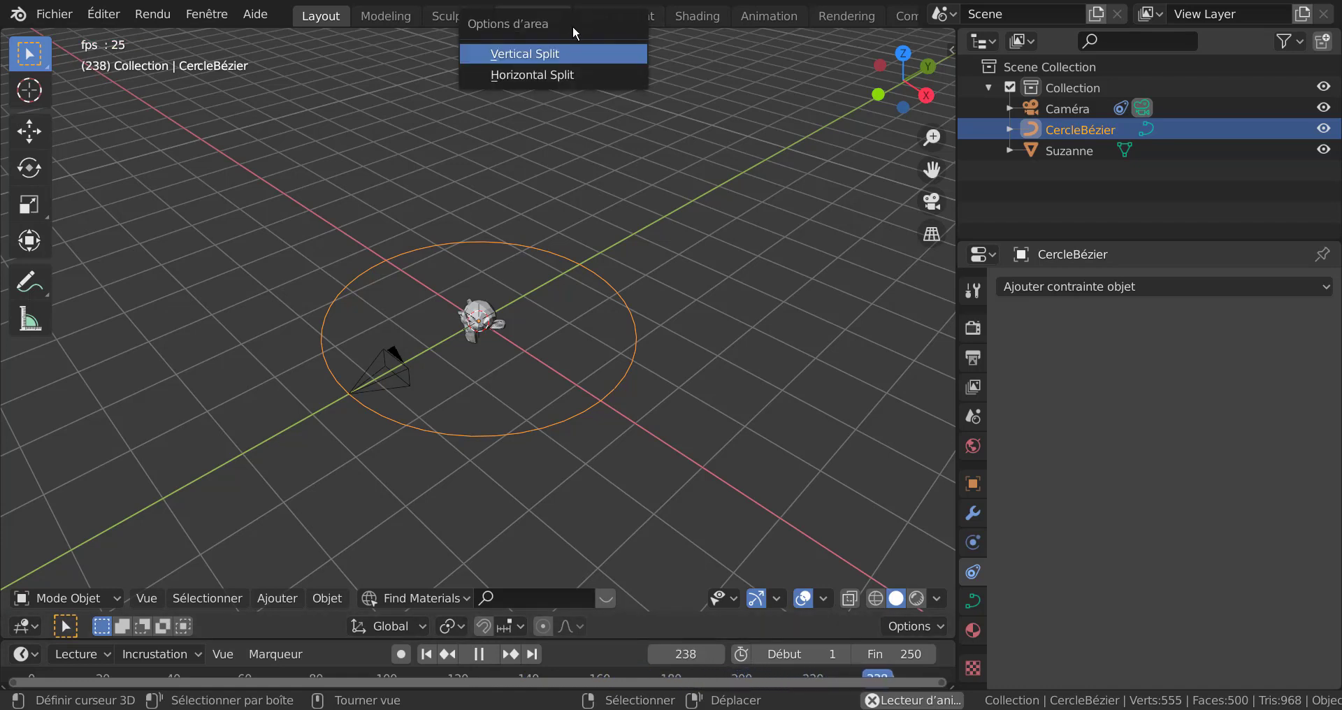
left_click(569, 45)
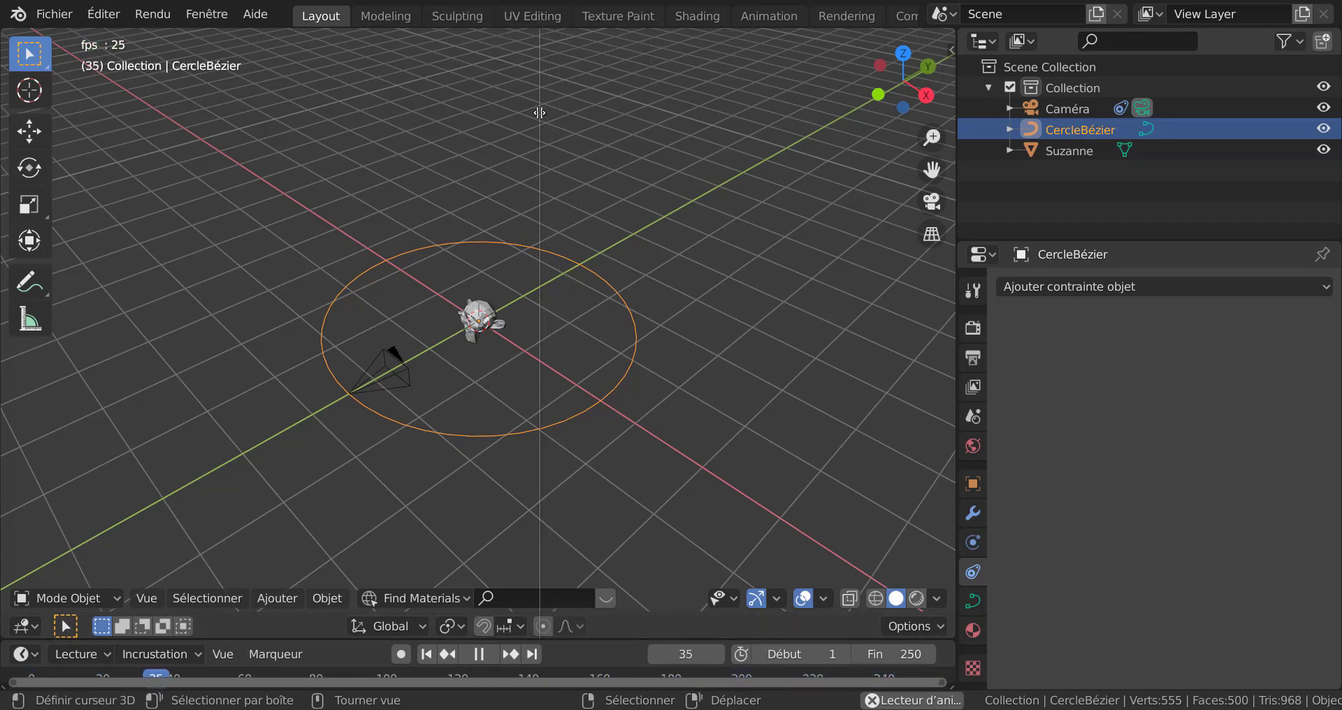
Step: Create side-by-side viewports with the right one in camera view, and enable Animer chemin on the camera
left_click(539, 113)
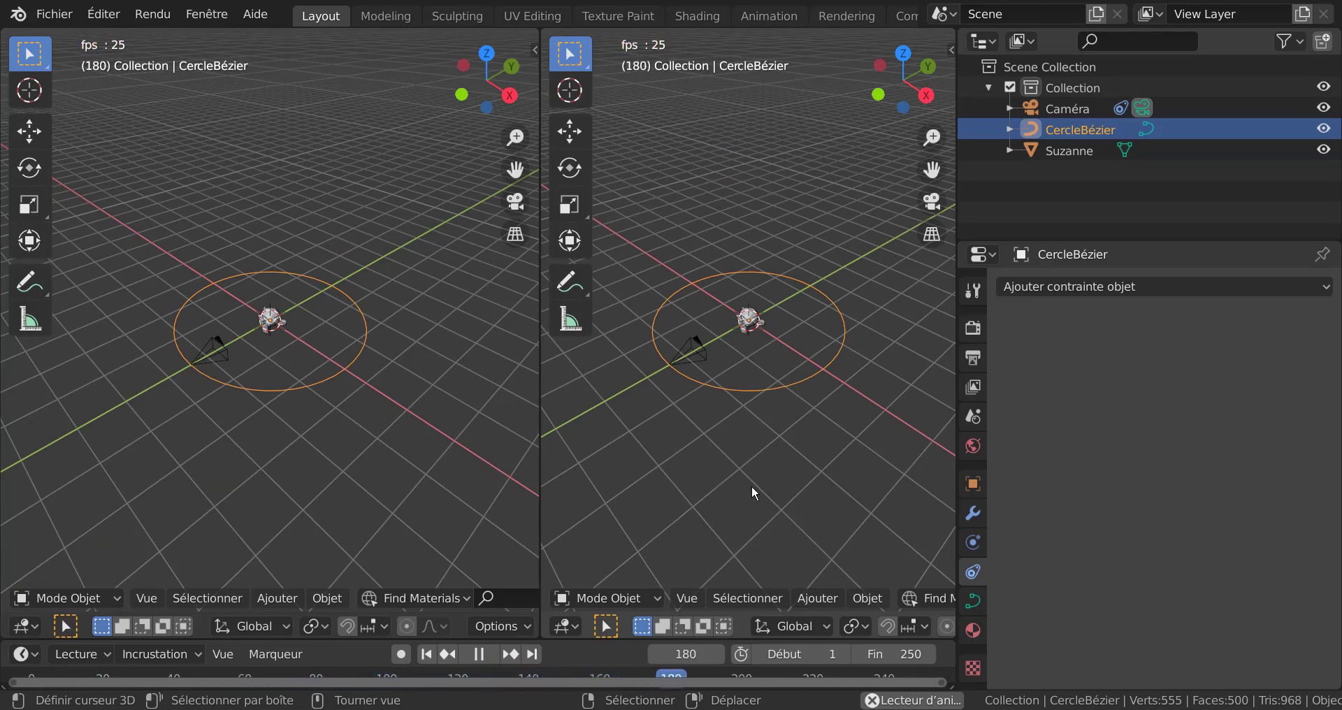
key("KP_0")
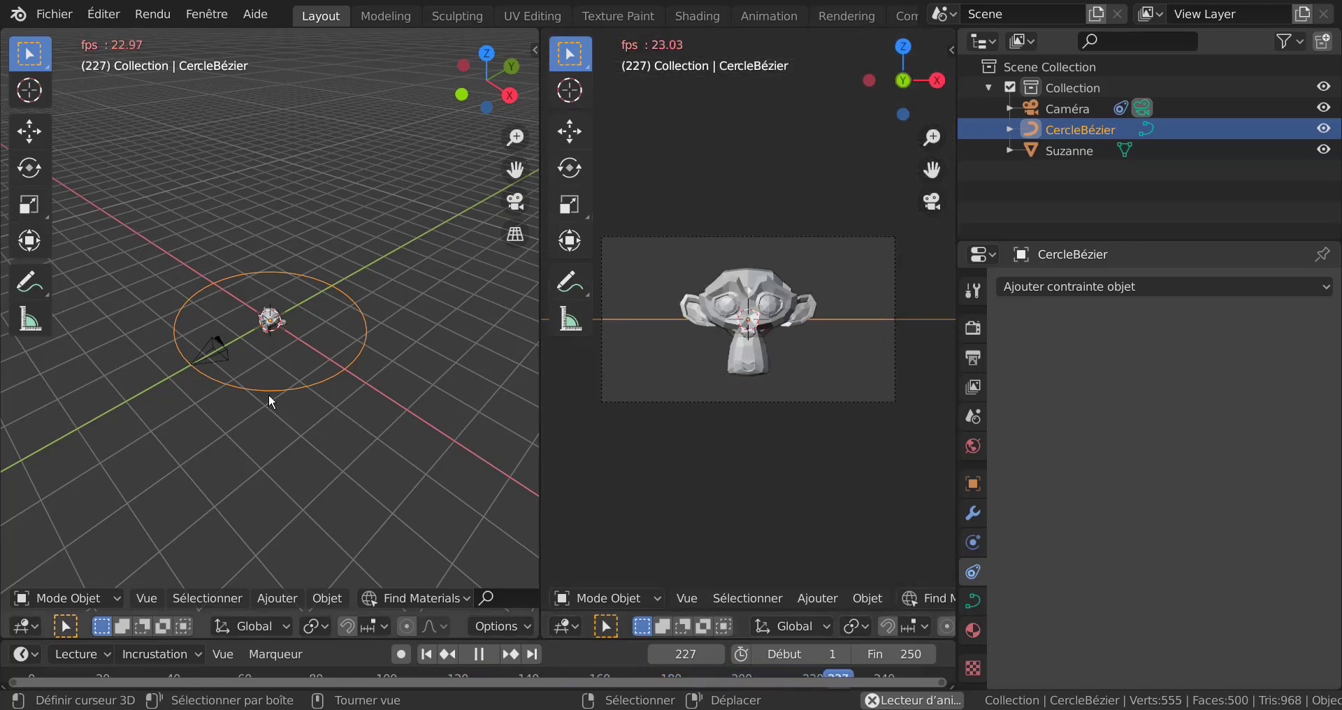
left_click(215, 348)
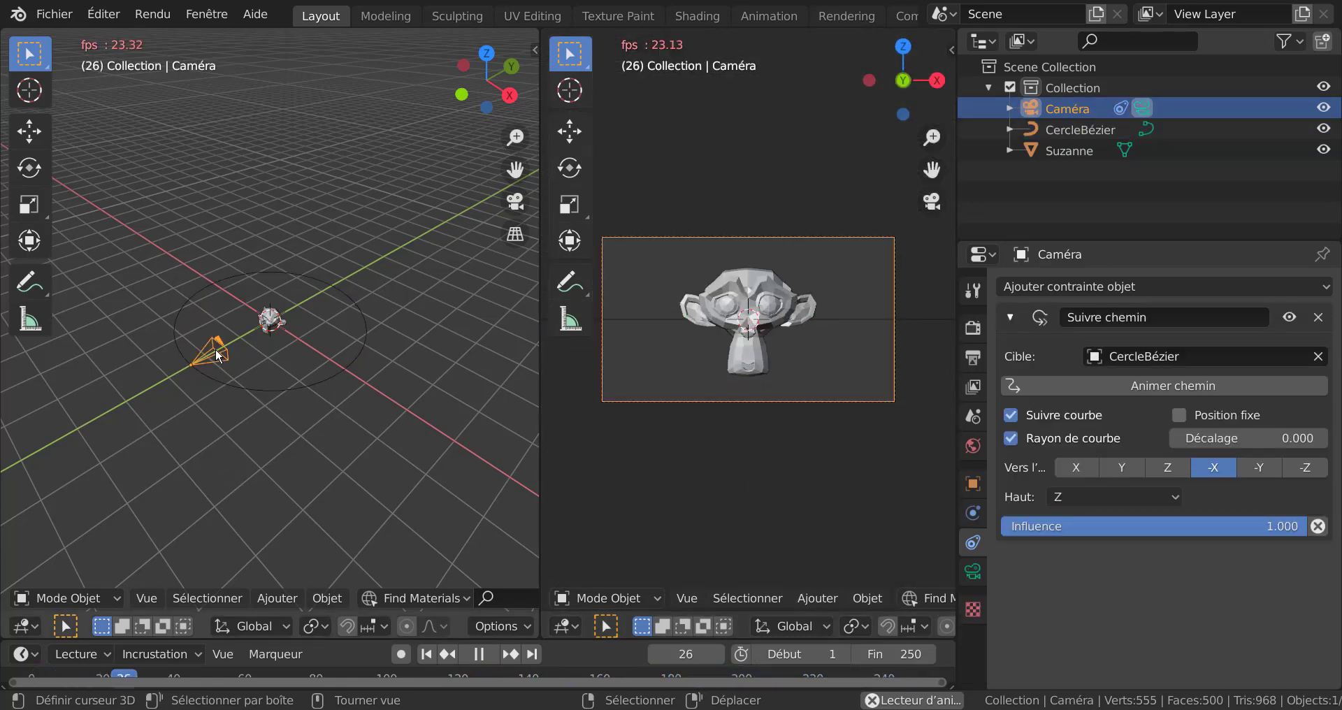
left_click(1164, 385)
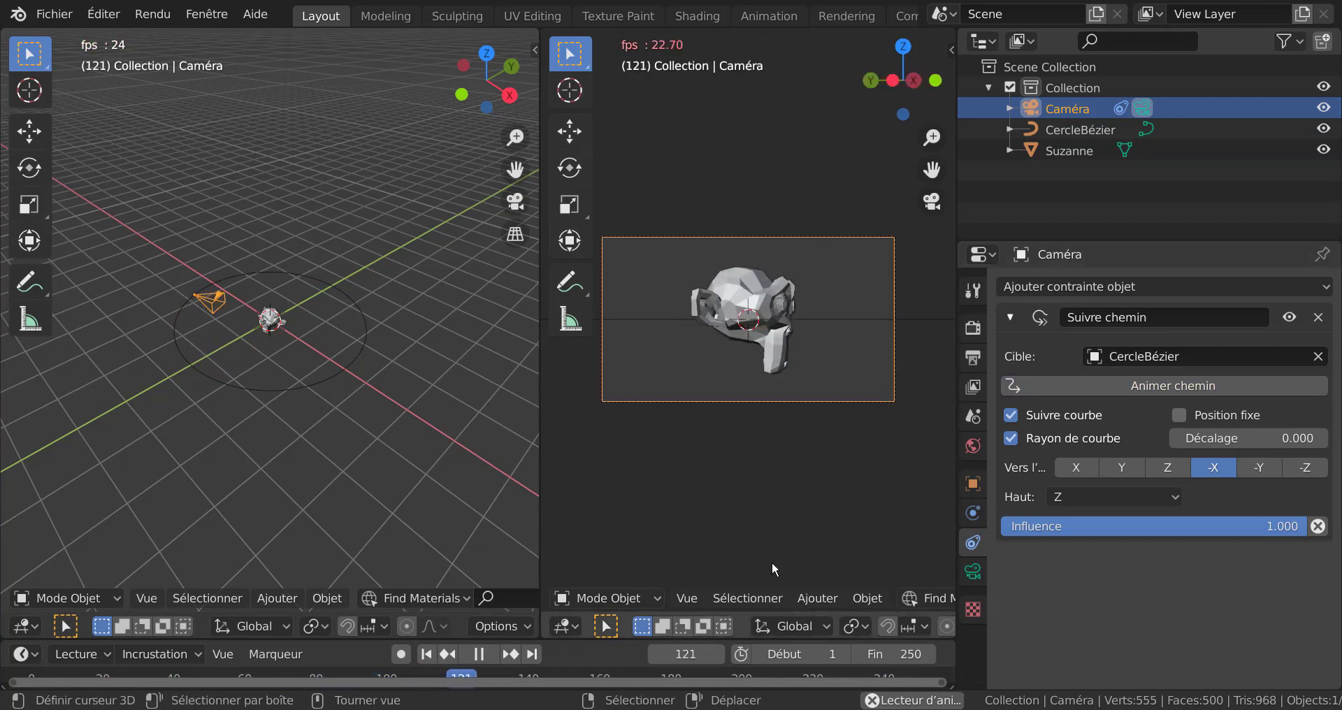
left_click_drag(957, 487, 1106, 487)
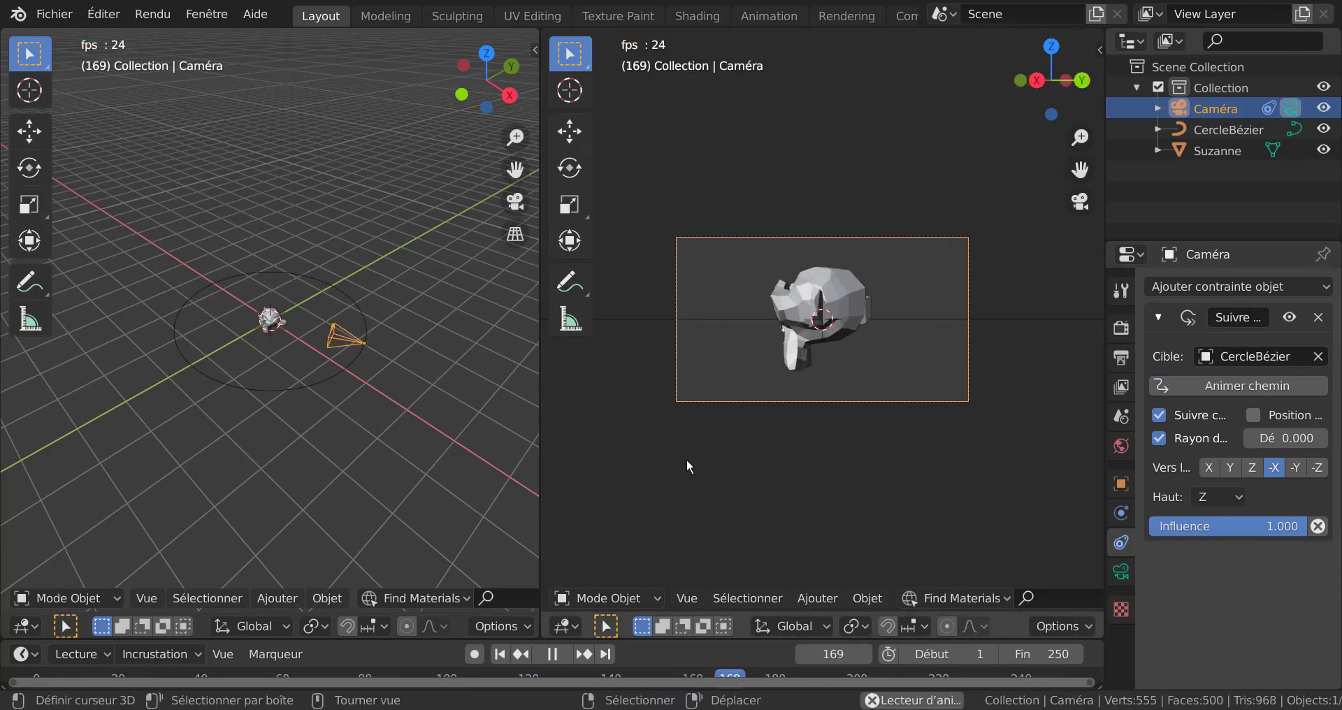
middle_click_drag(356, 462, 347, 453)
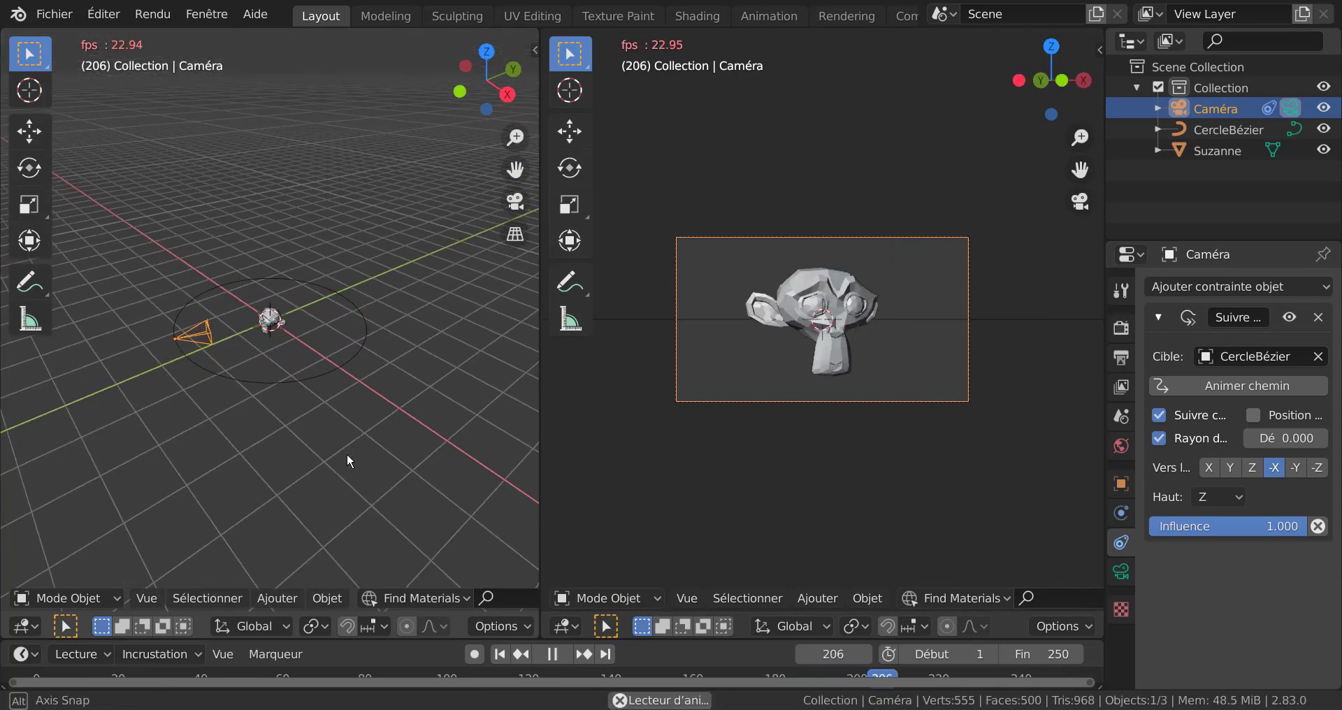
left_click(333, 372)
scroll(707, 481, "up", 1)
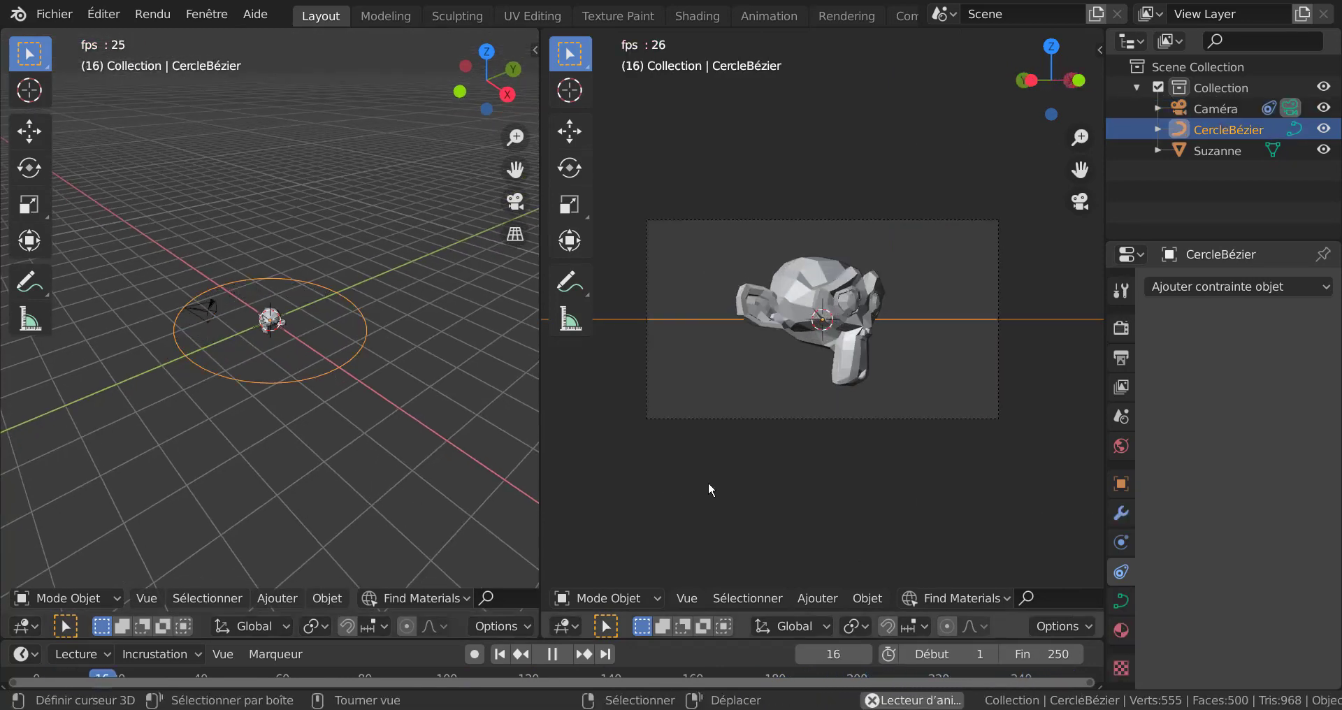
scroll(707, 480, "up", 3)
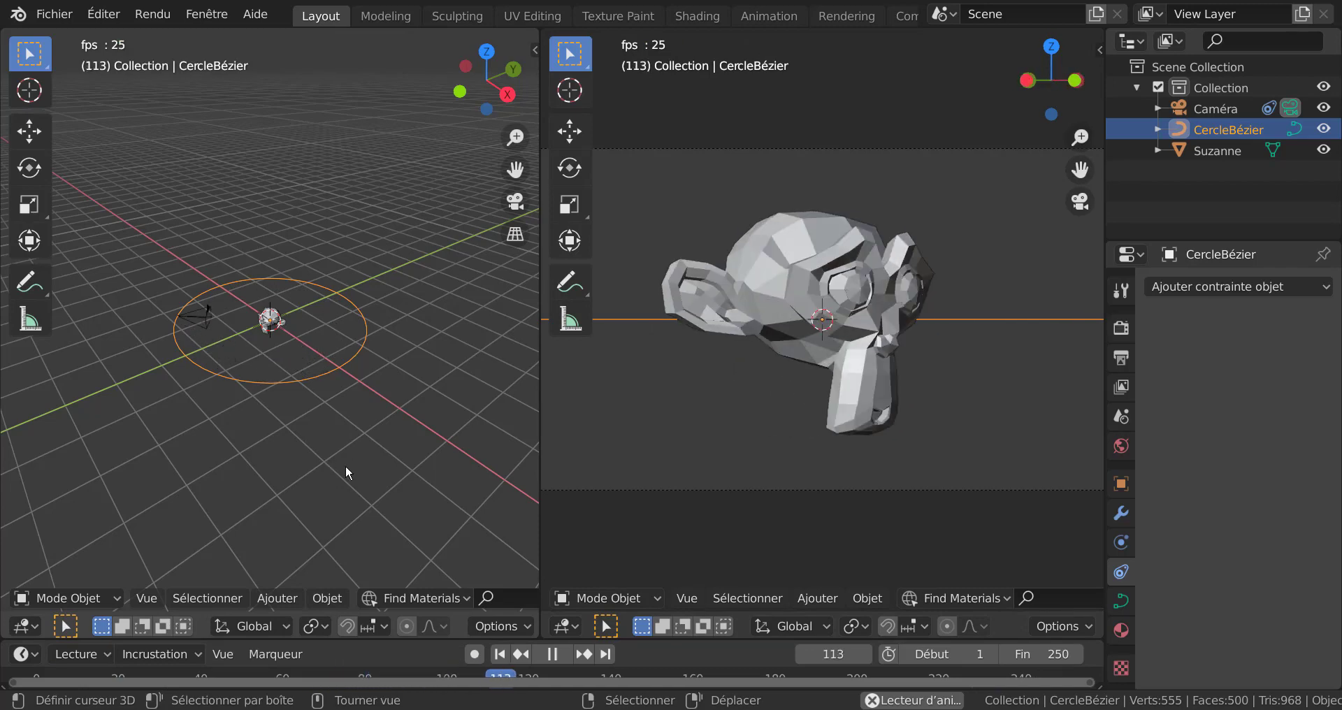
key("r")
key("x")
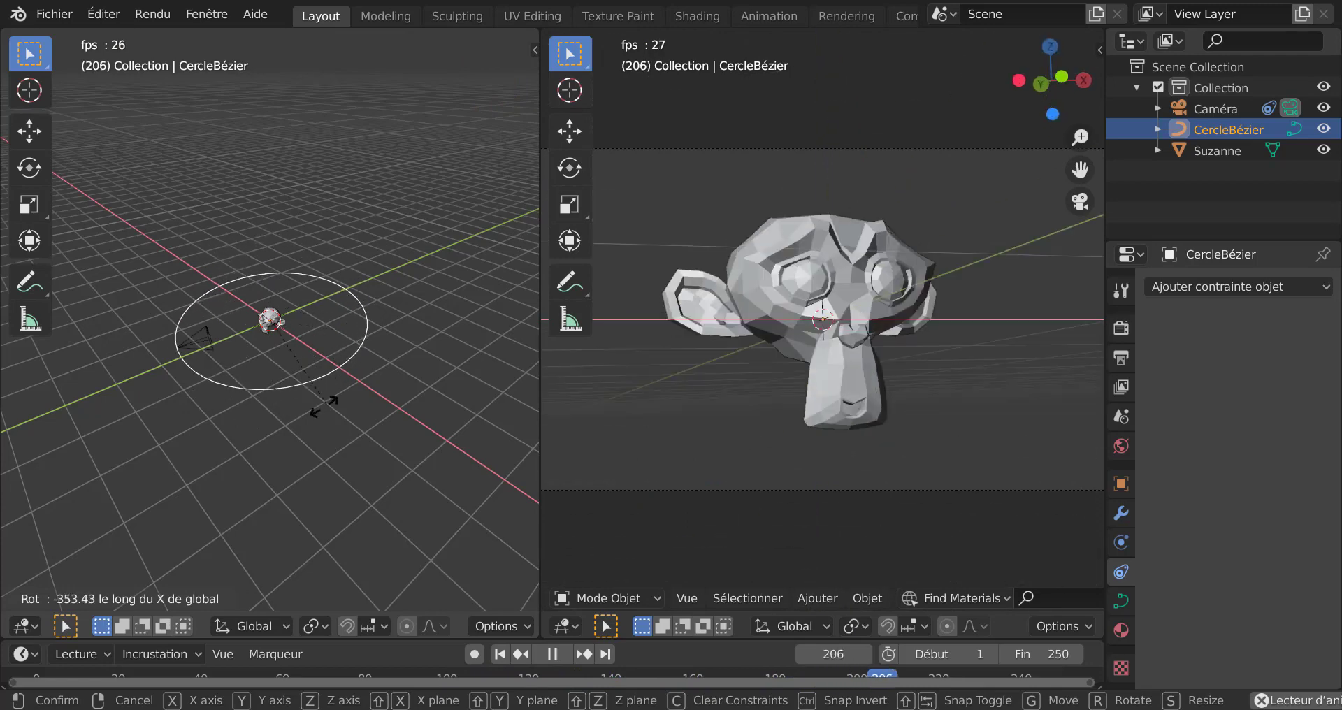
right_click(291, 443)
key("r")
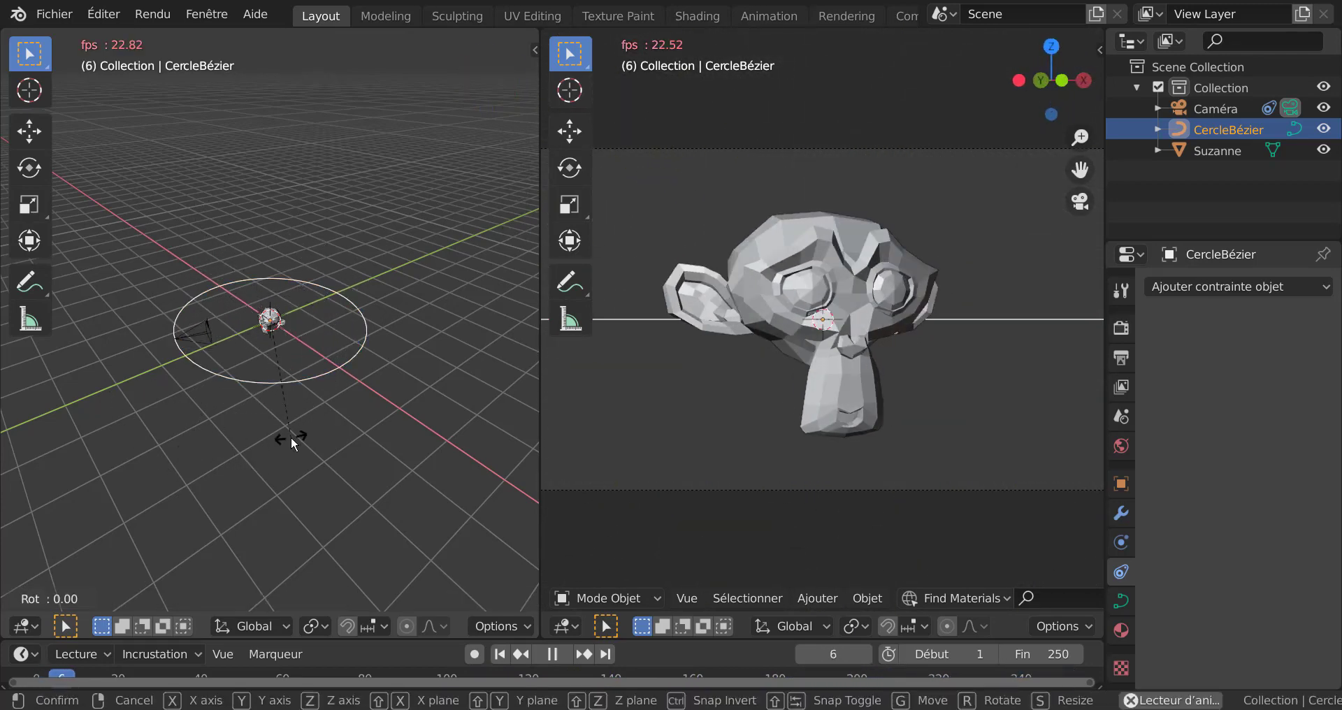
key("y")
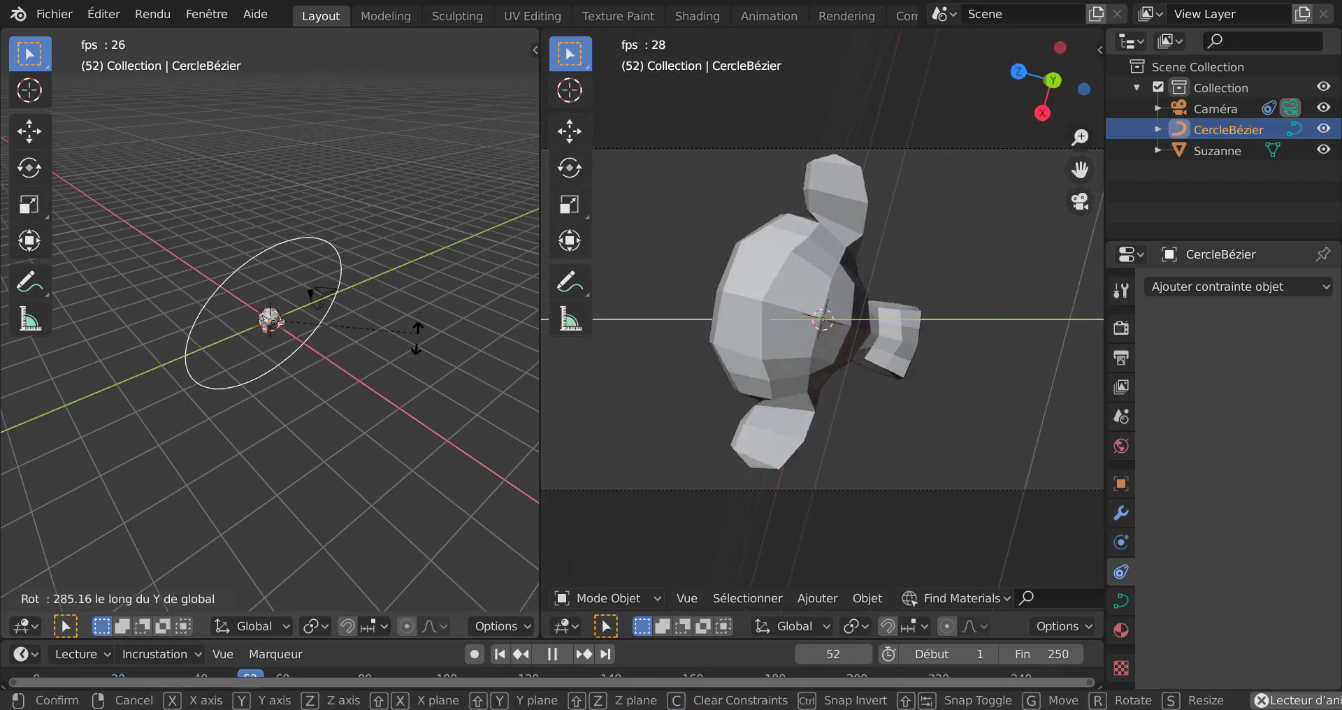
right_click(330, 410)
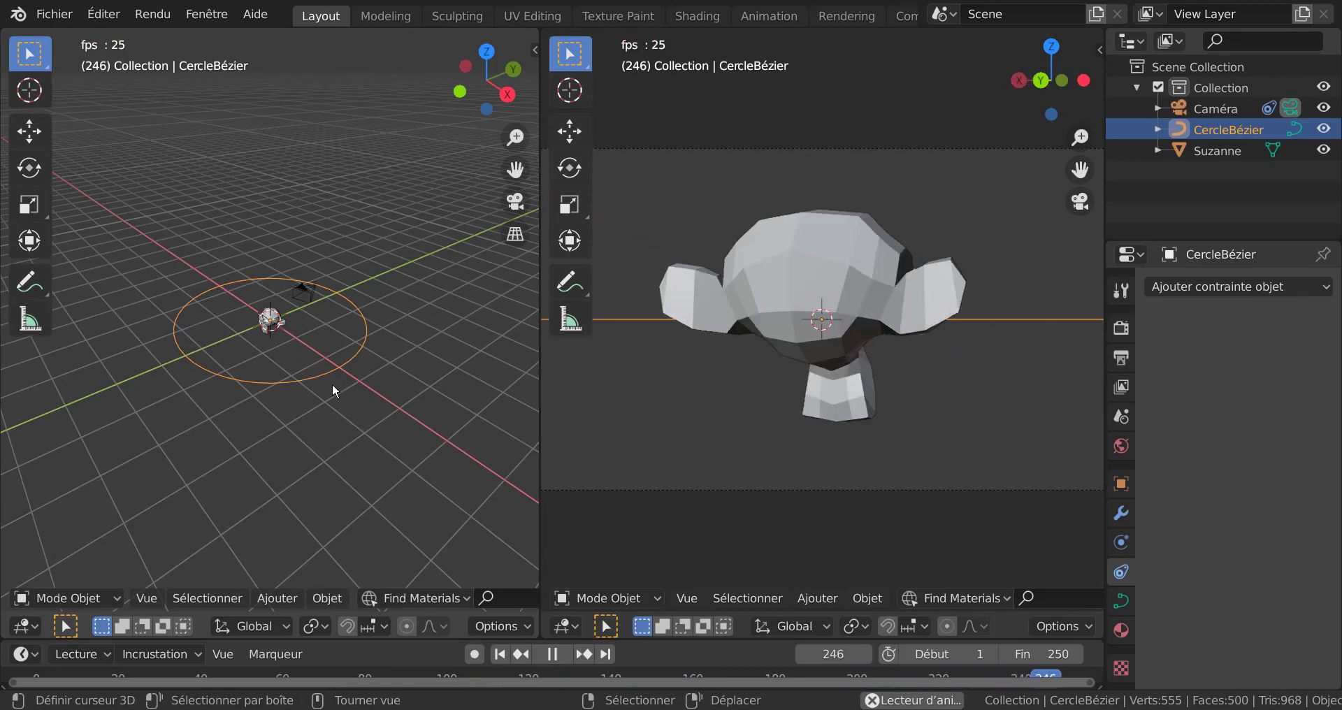
key("s")
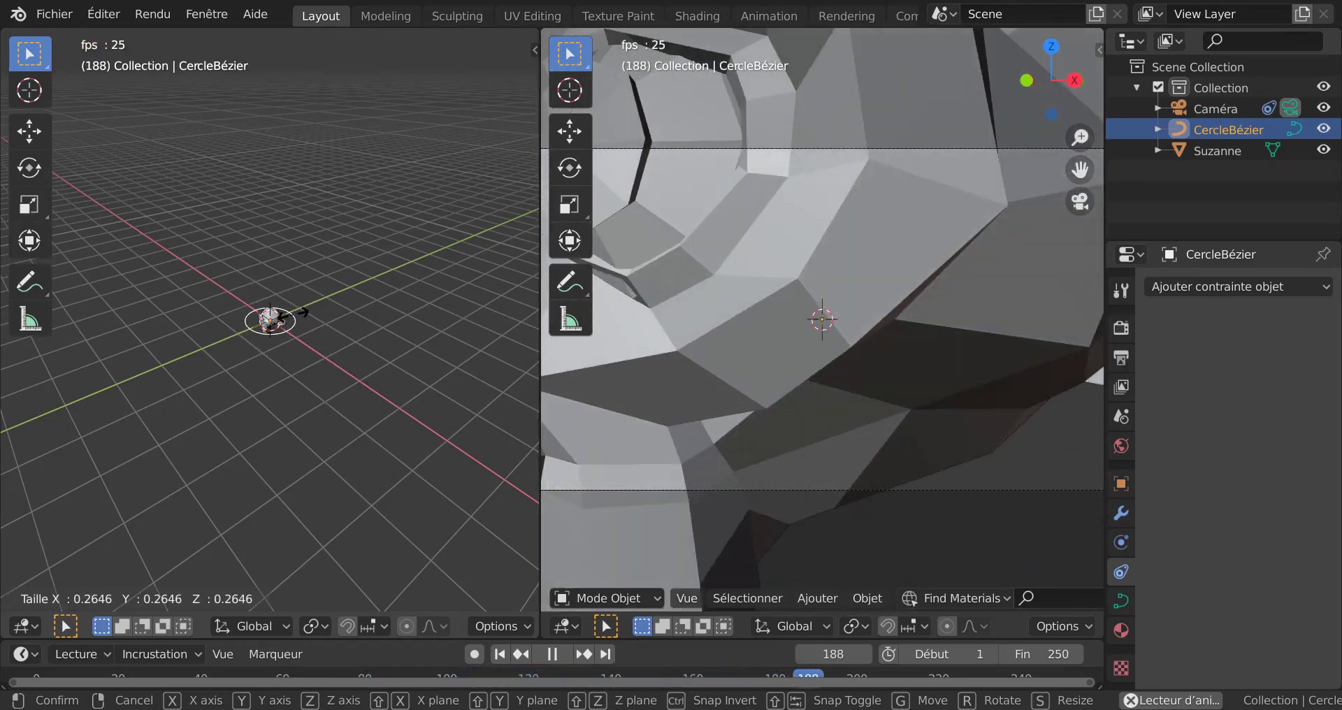
left_click(327, 396)
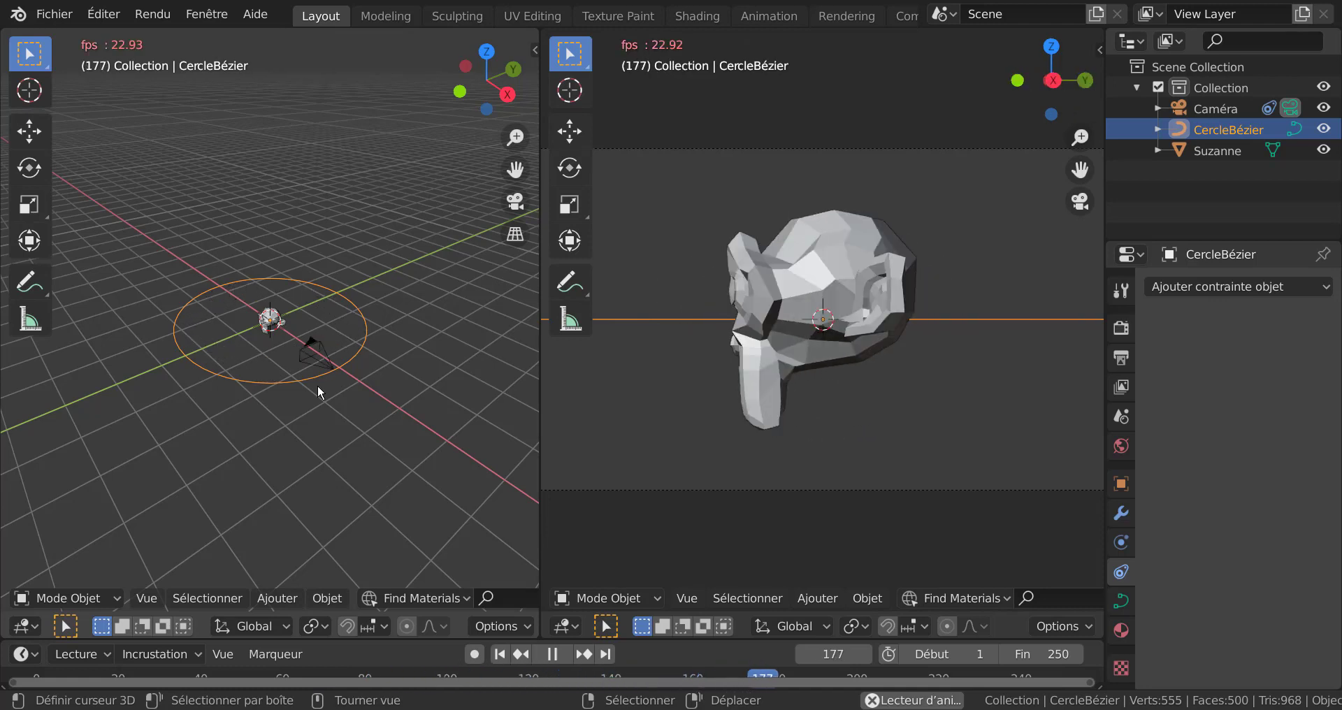
Step: Pause playback at frame 231 and enlarge the timeline area
left_click(549, 654)
mouse_move(241, 364)
middle_mouse_down()
mouse_move(413, 373)
mouse_move(421, 409)
middle_mouse_up()
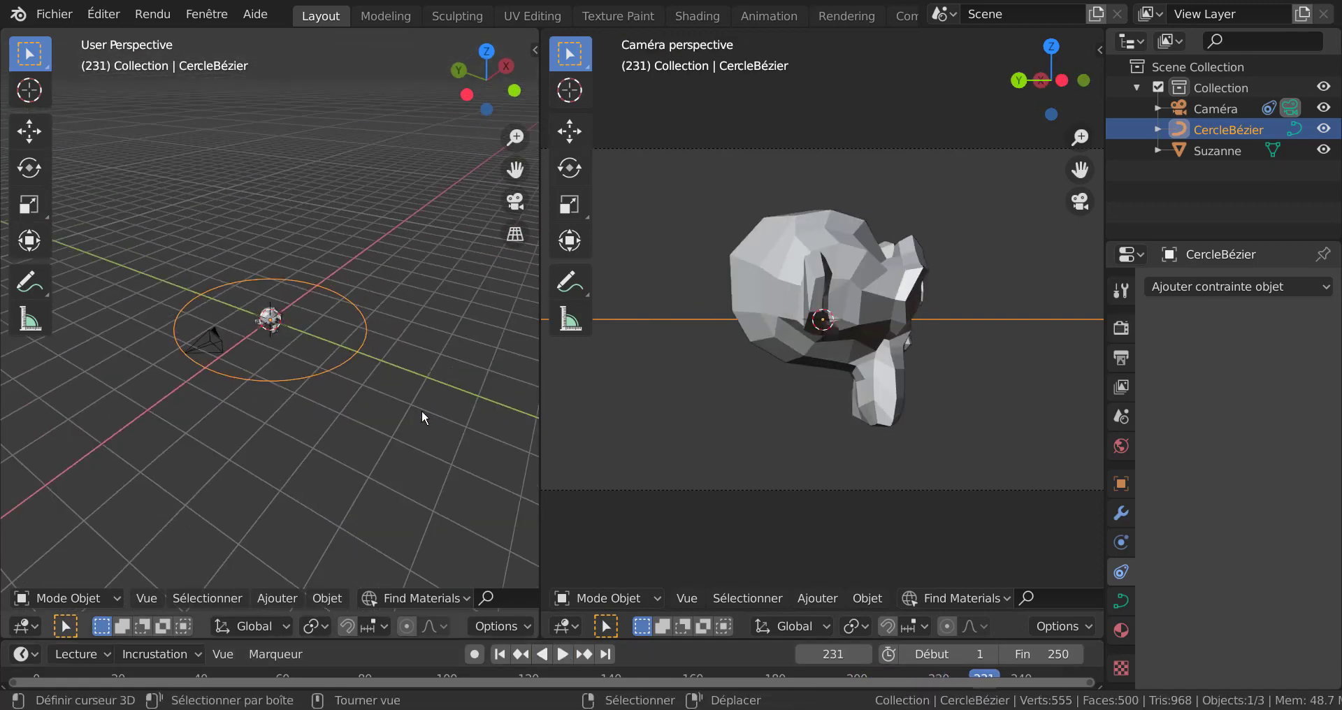
middle_click_drag(320, 416, 447, 413)
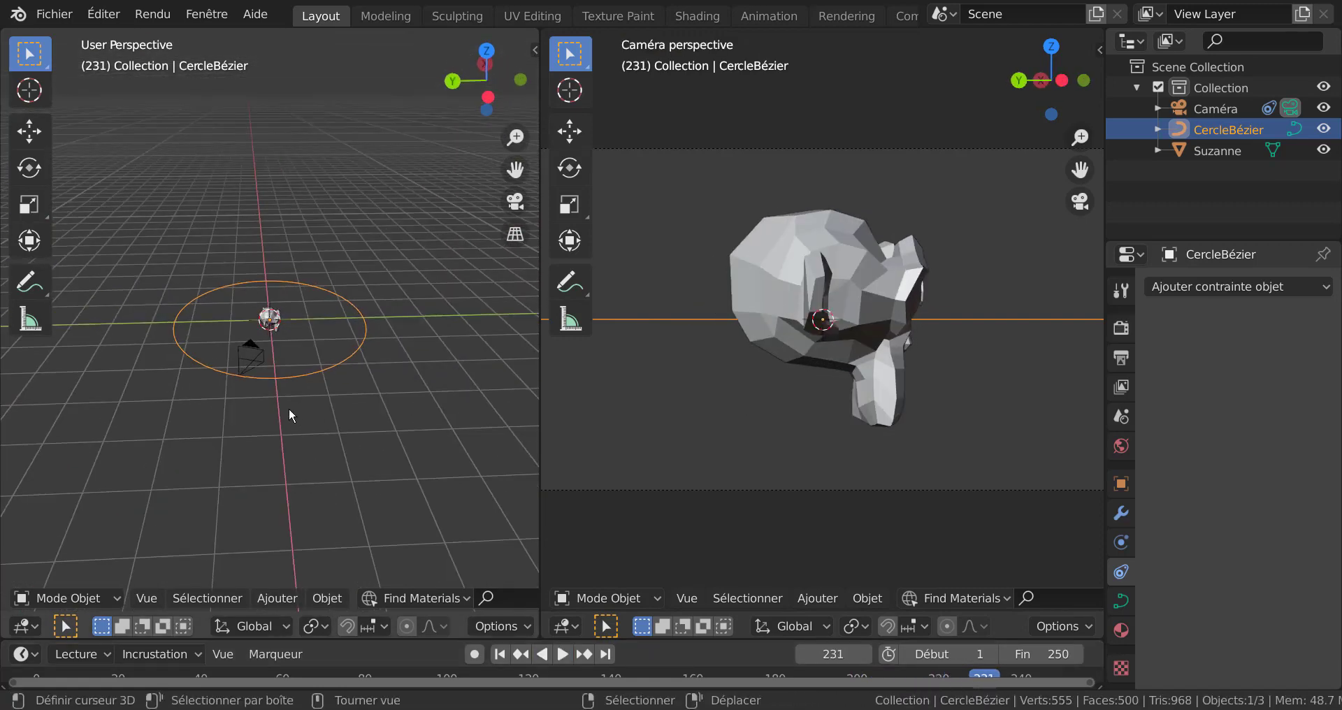
middle_click_drag(288, 409, 262, 405)
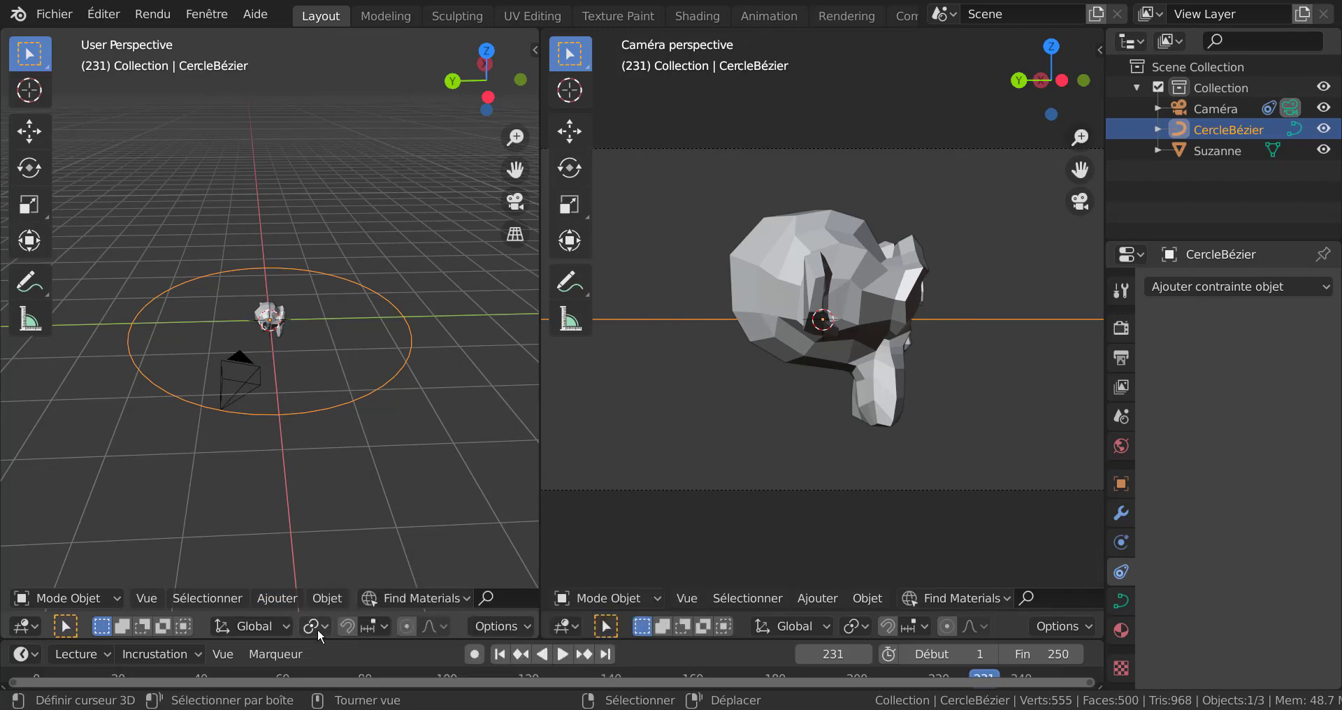
left_click_drag(330, 638, 342, 537)
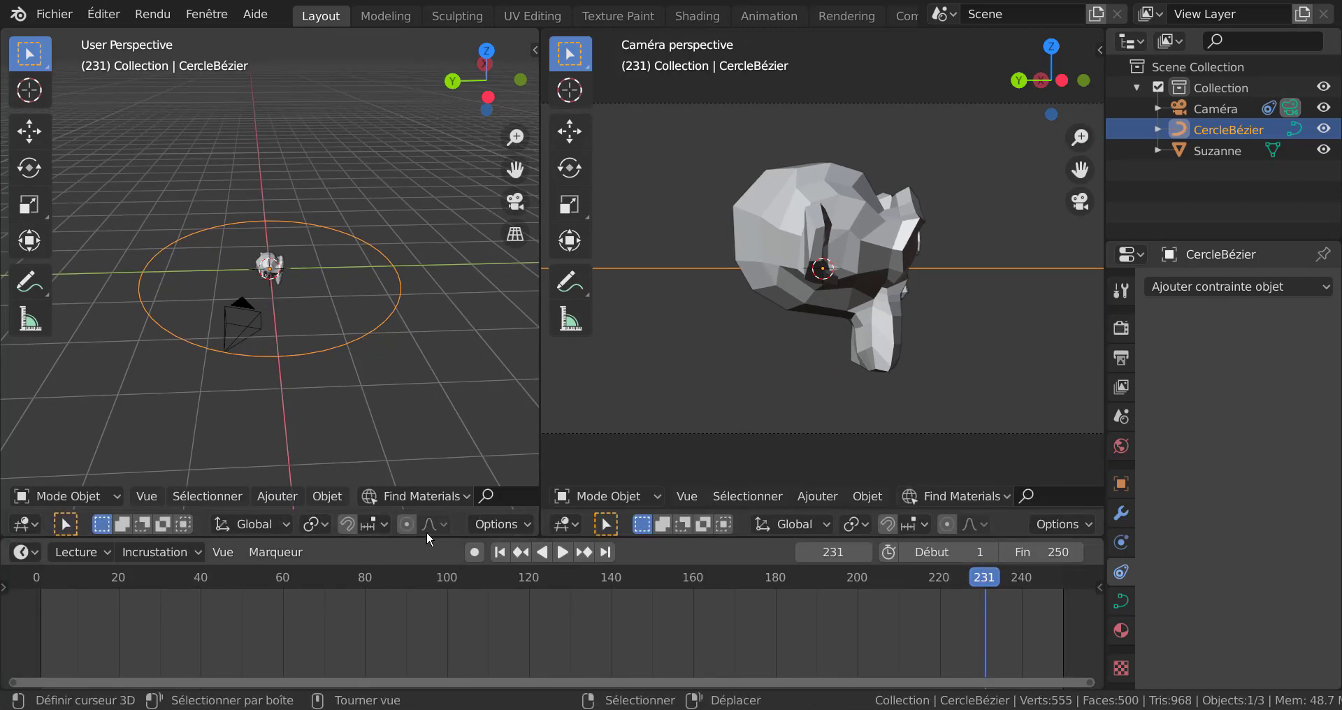
Step: Set the transform orientation to Normale and select the camera
scroll(426, 531, "down", 1)
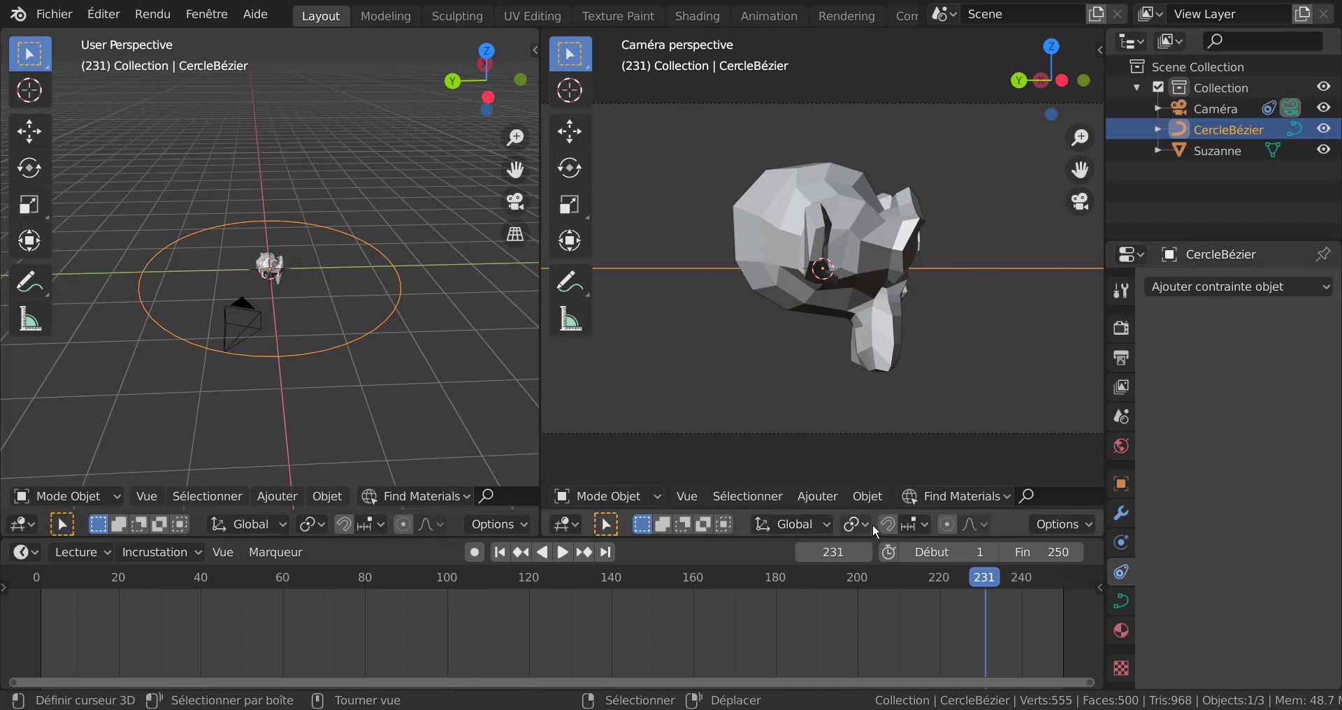
left_click(369, 526)
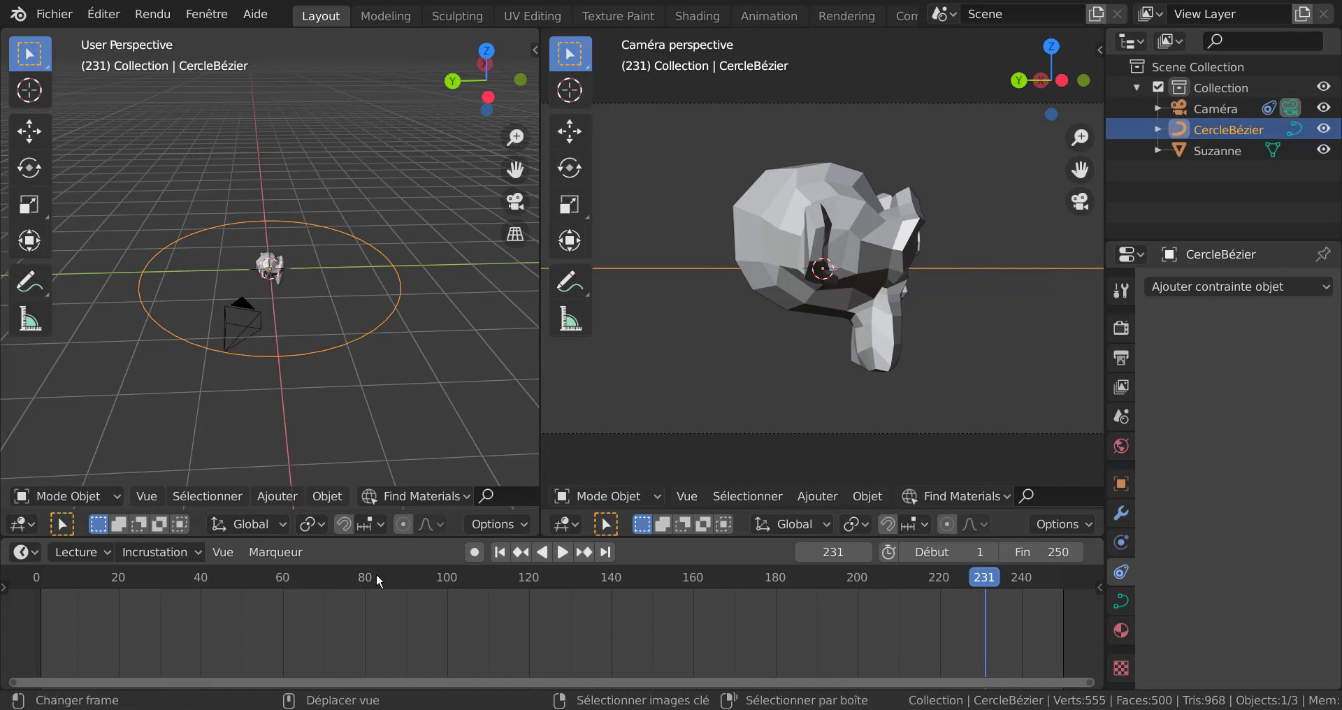
left_click(267, 524)
left_click(199, 419)
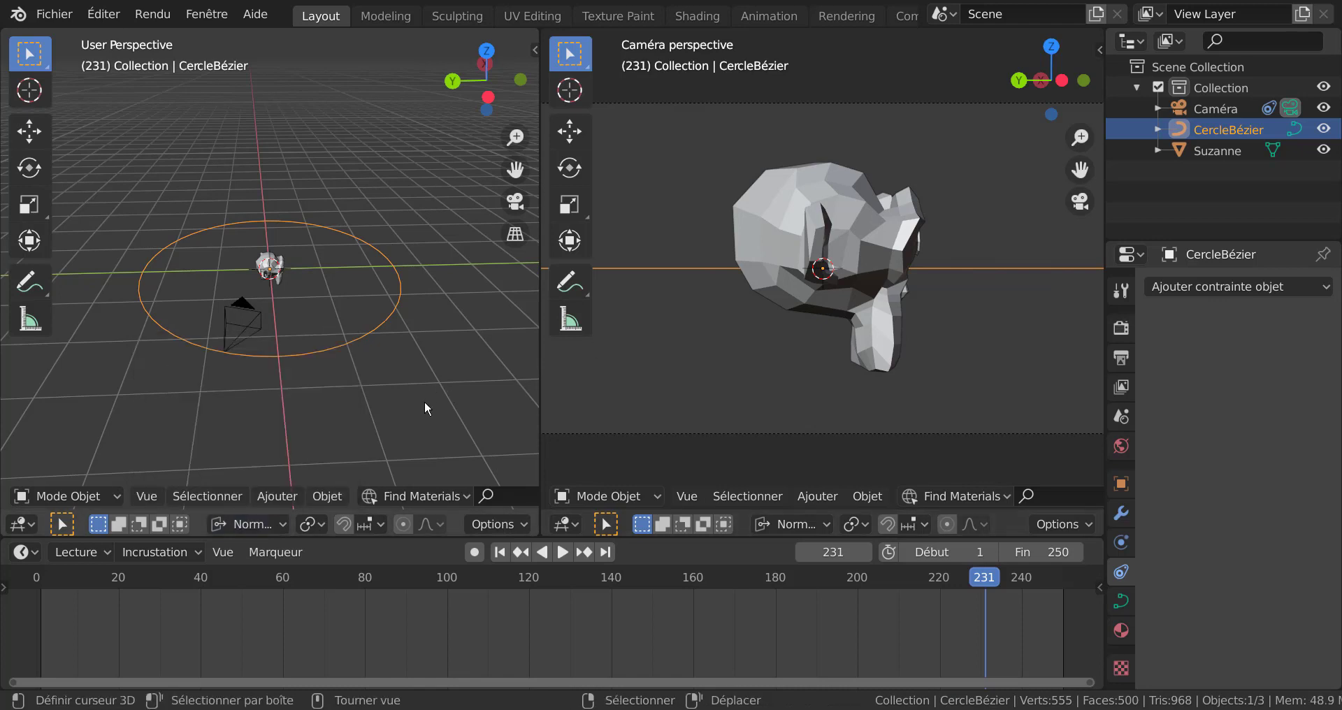
left_click(260, 335)
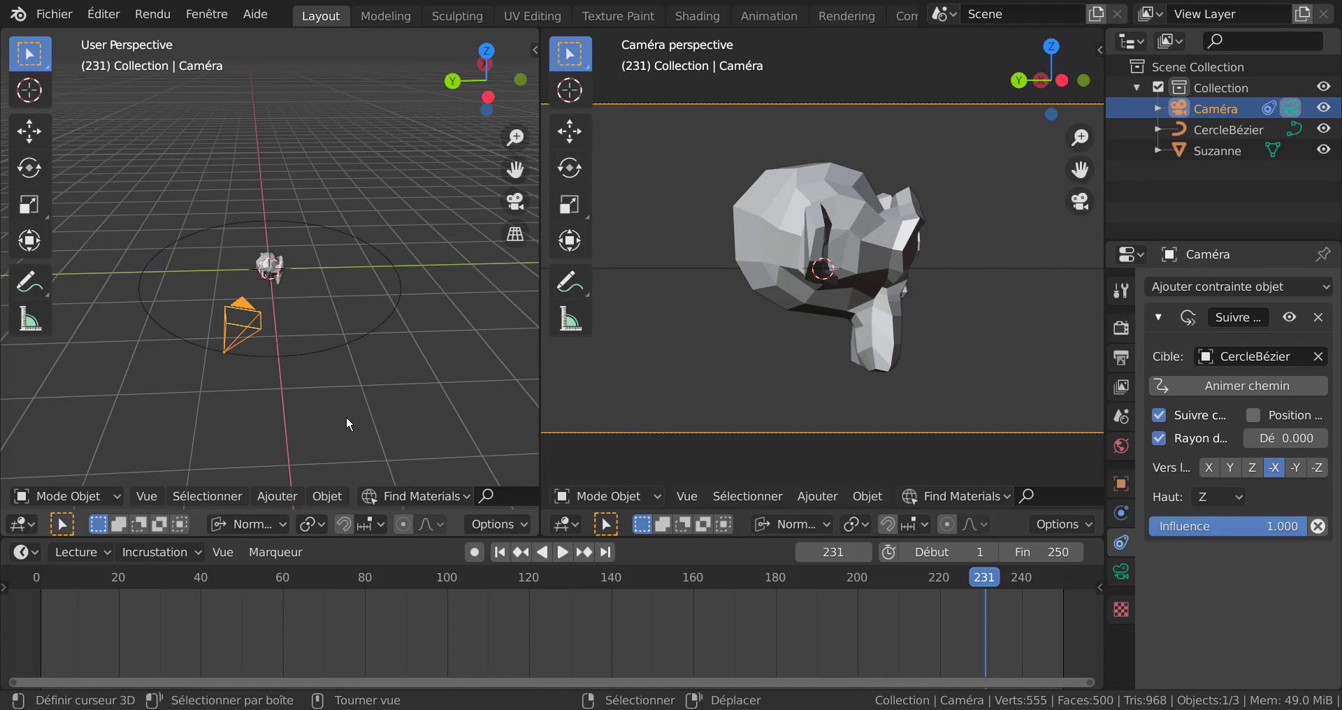
Step: Rotate the camera about its X and Y axes to frame Suzanne, then rewind to frame 1
key("r")
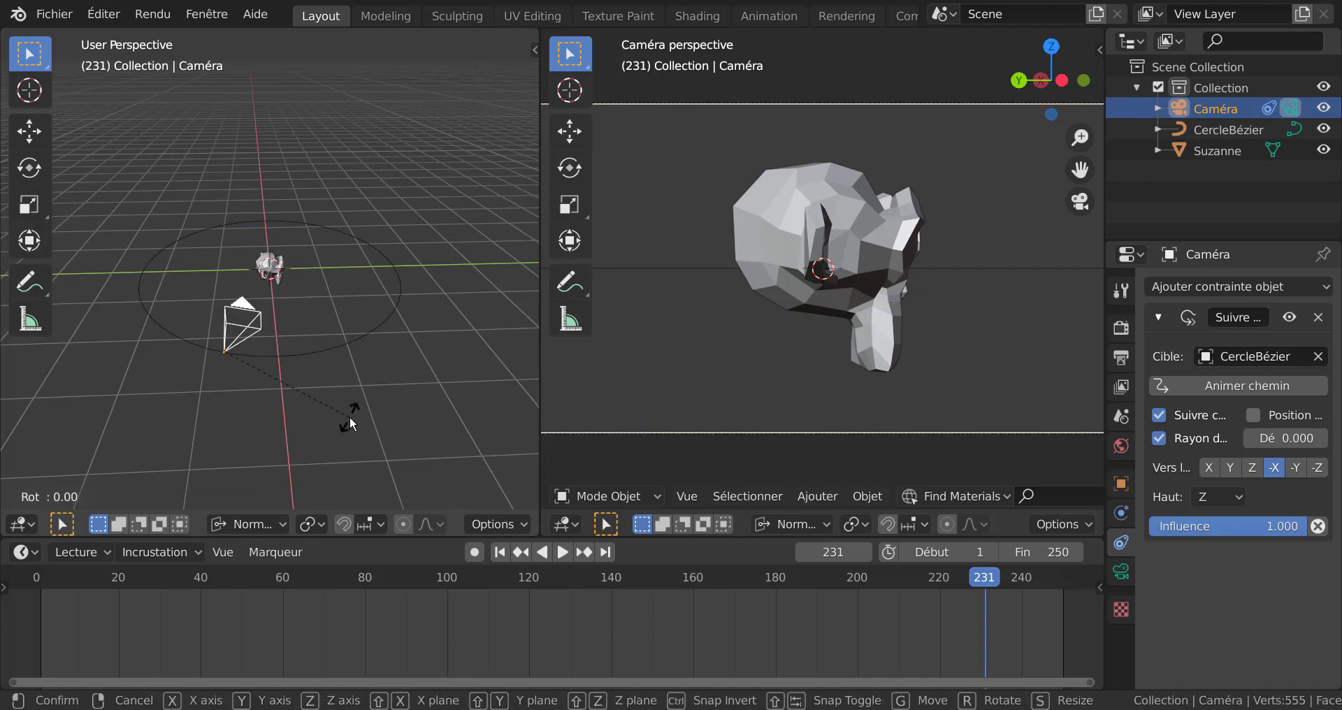
key("x")
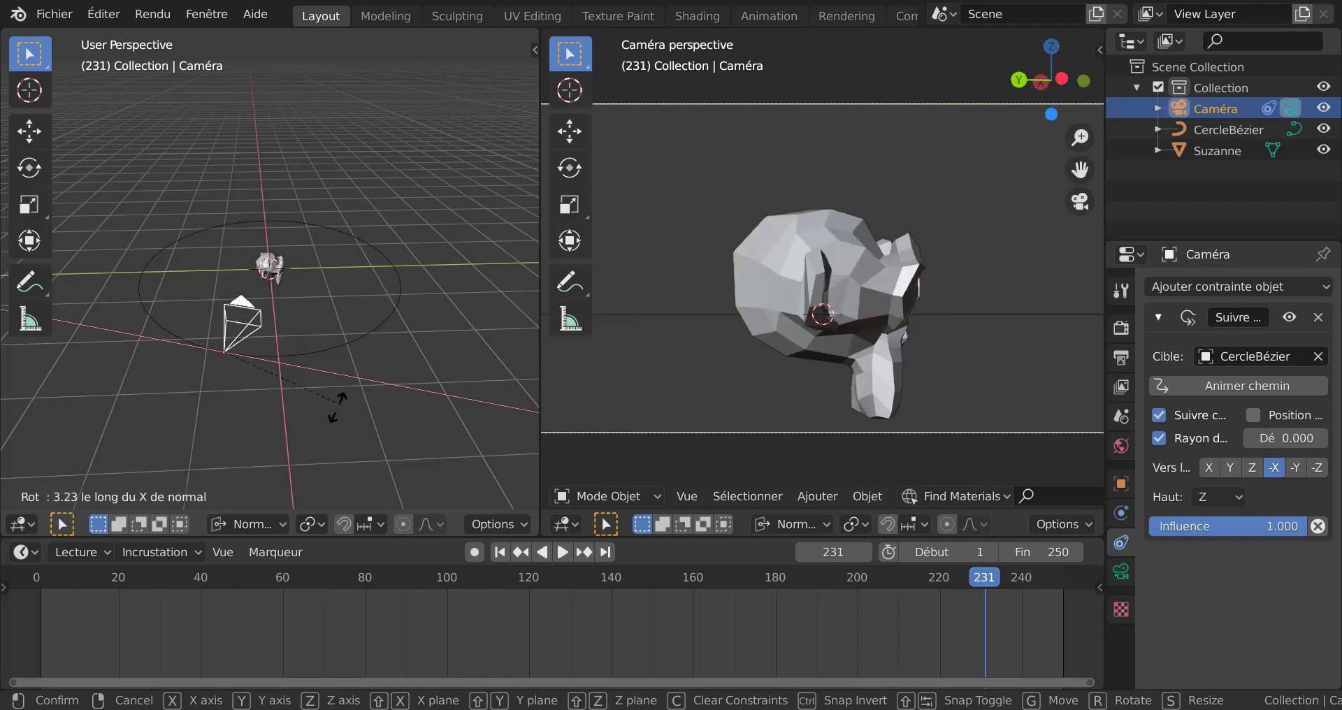
left_click(355, 304)
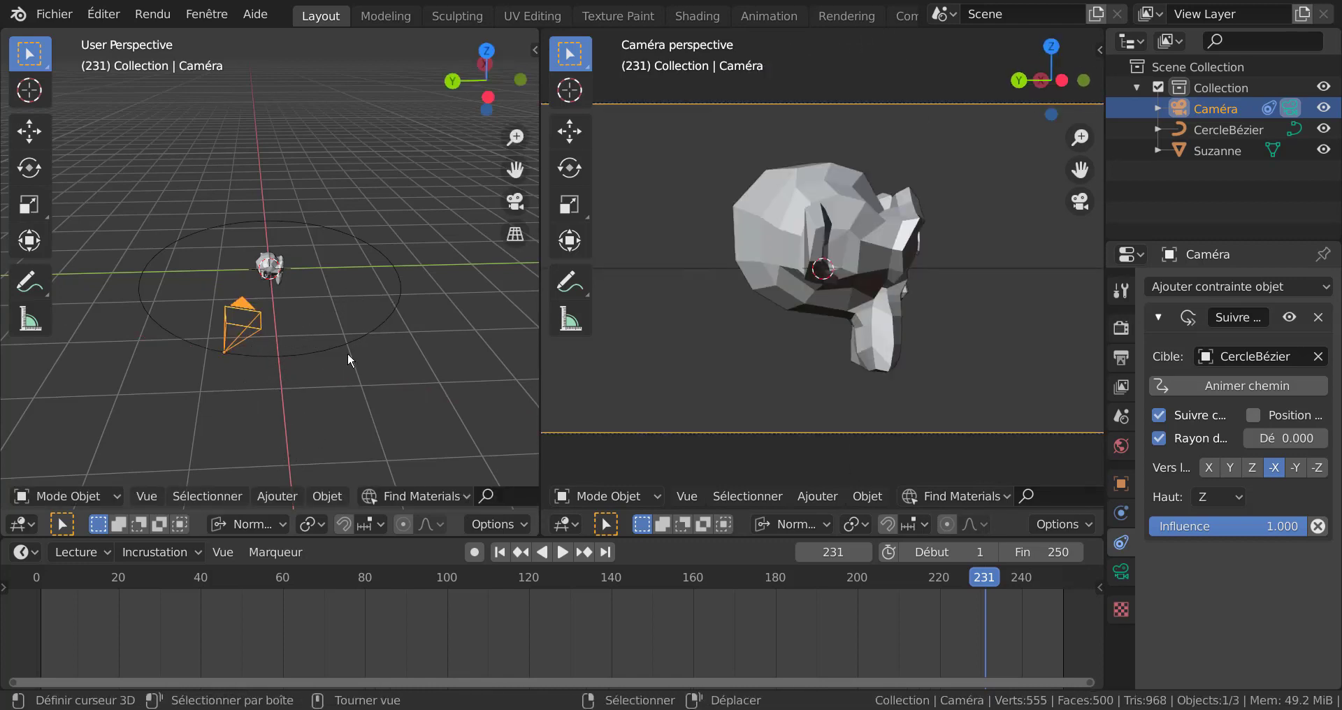
key("r")
key("y")
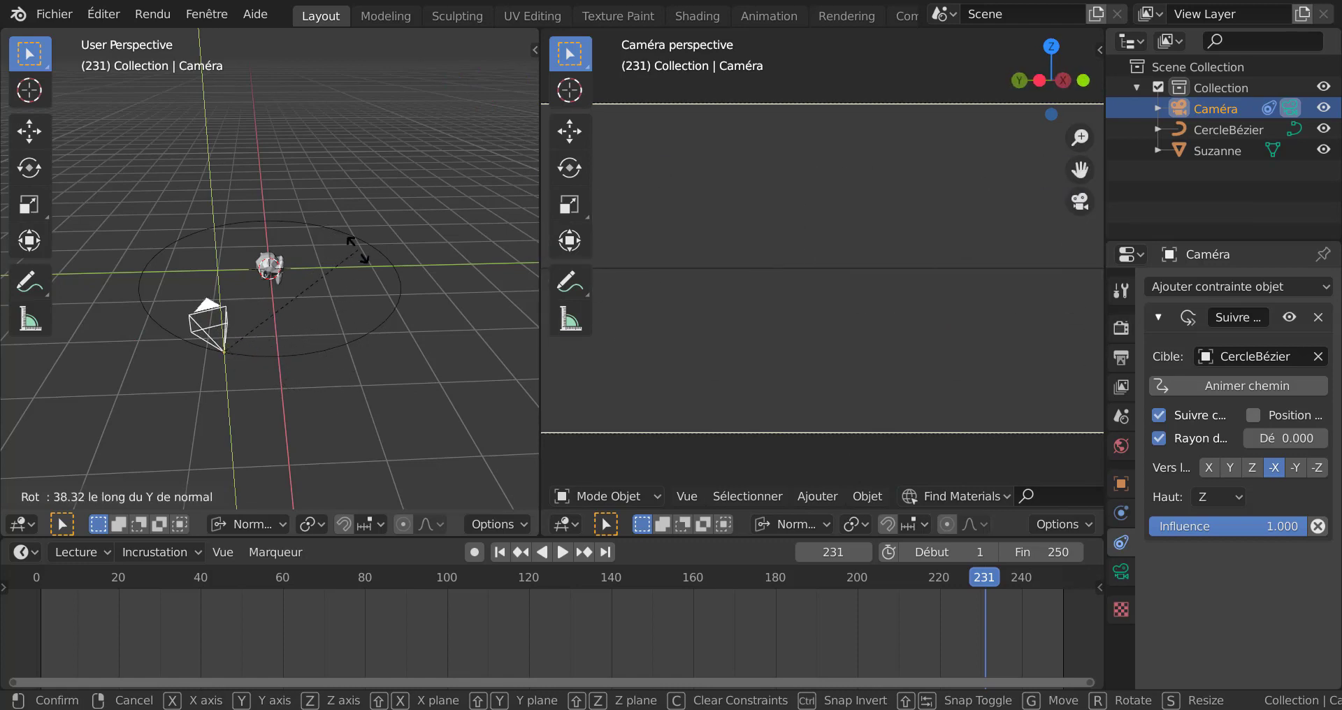
left_click(360, 323)
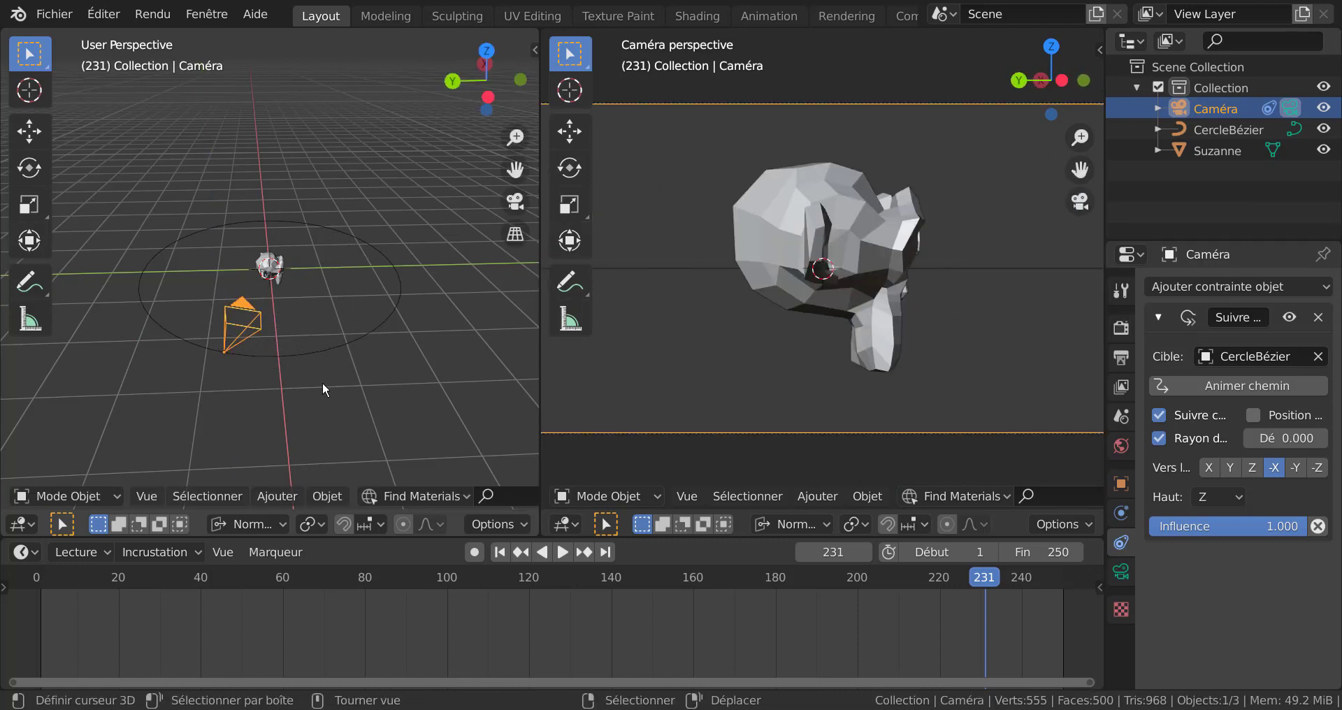
key("r")
key("z")
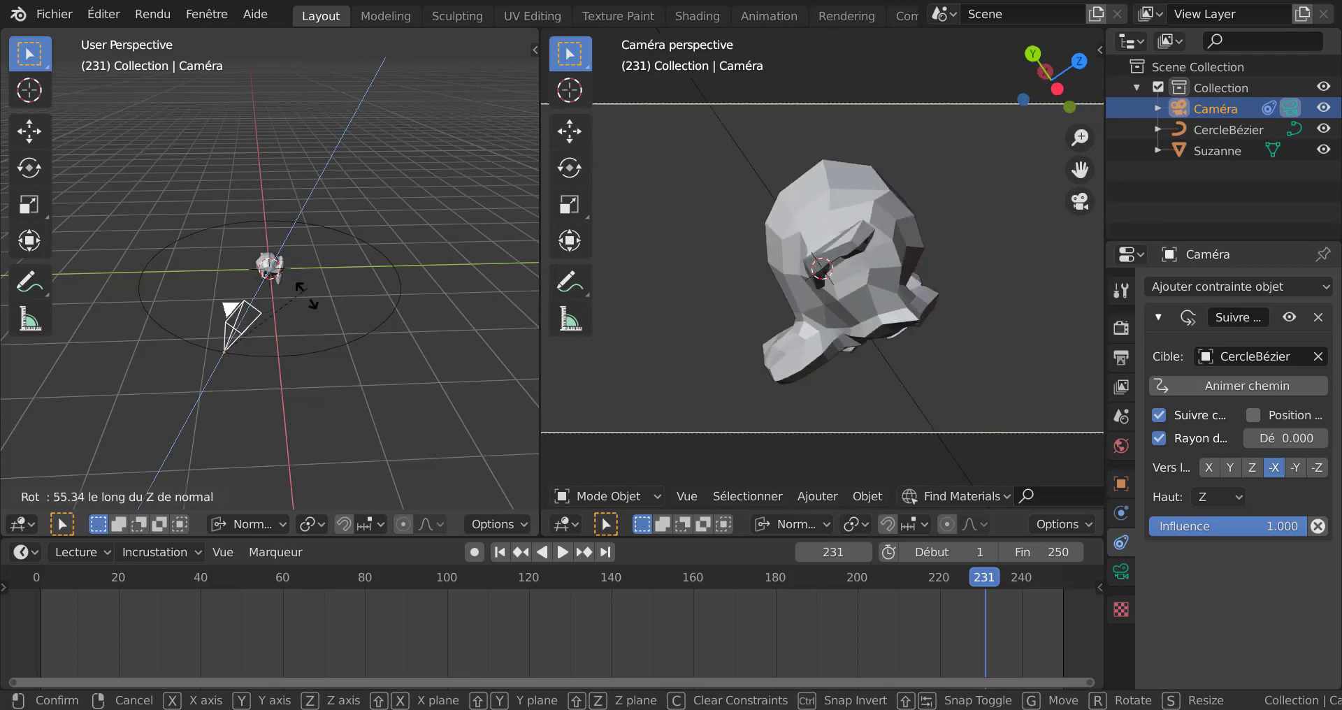
right_click(312, 359)
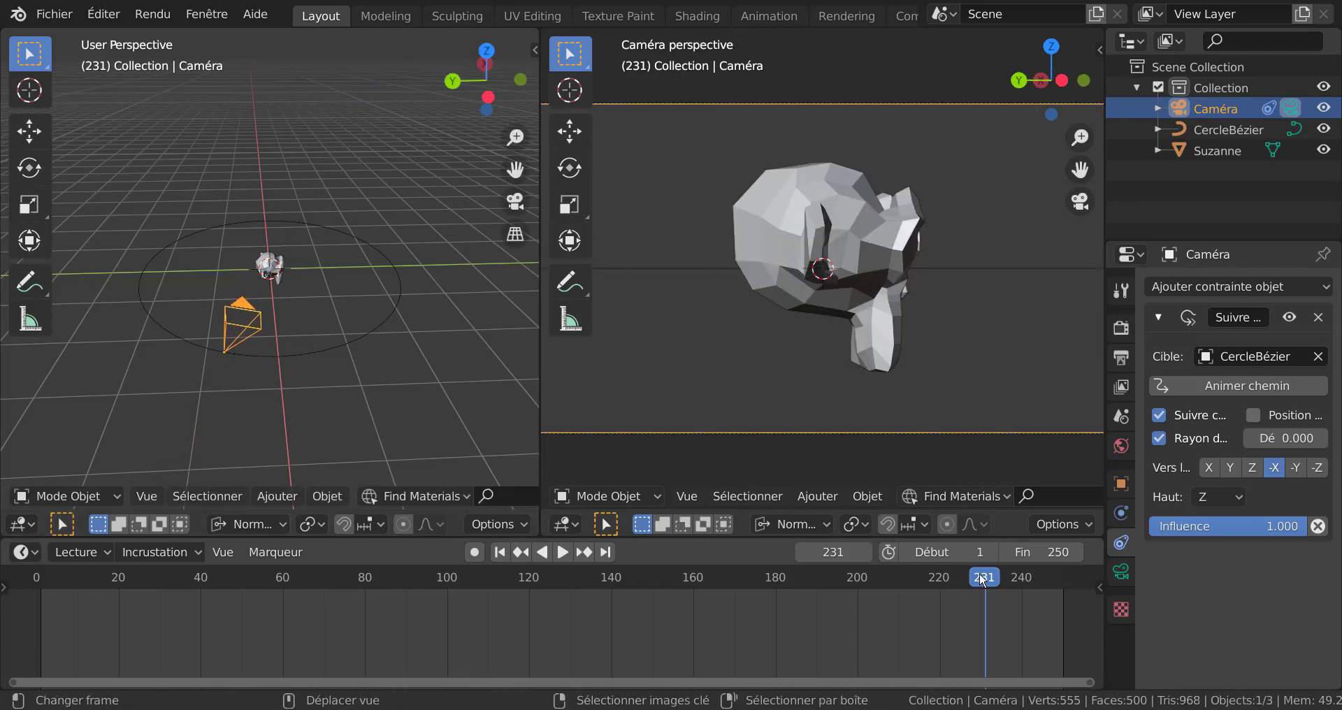
left_click_drag(982, 578, 44, 626)
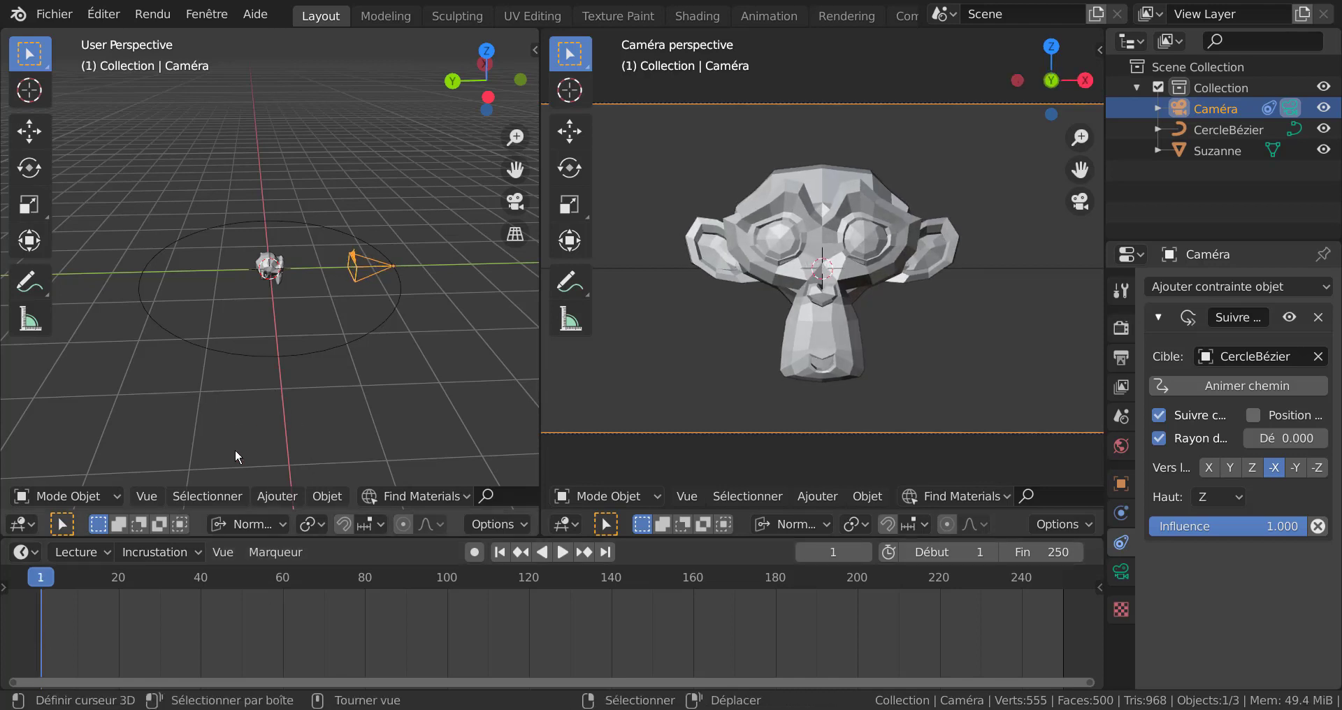
Step: Turn on auto-keying and key the camera's transform at frame 1
left_click(475, 556)
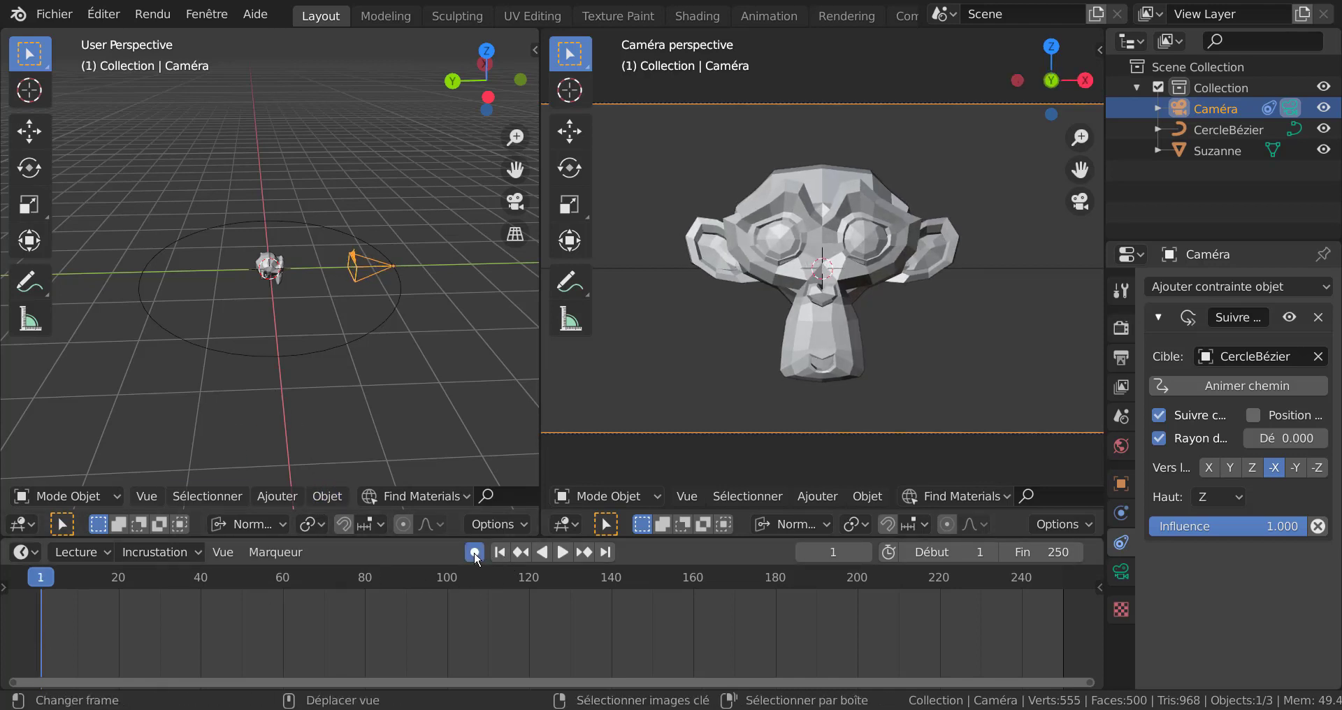
key("i")
left_click(393, 378)
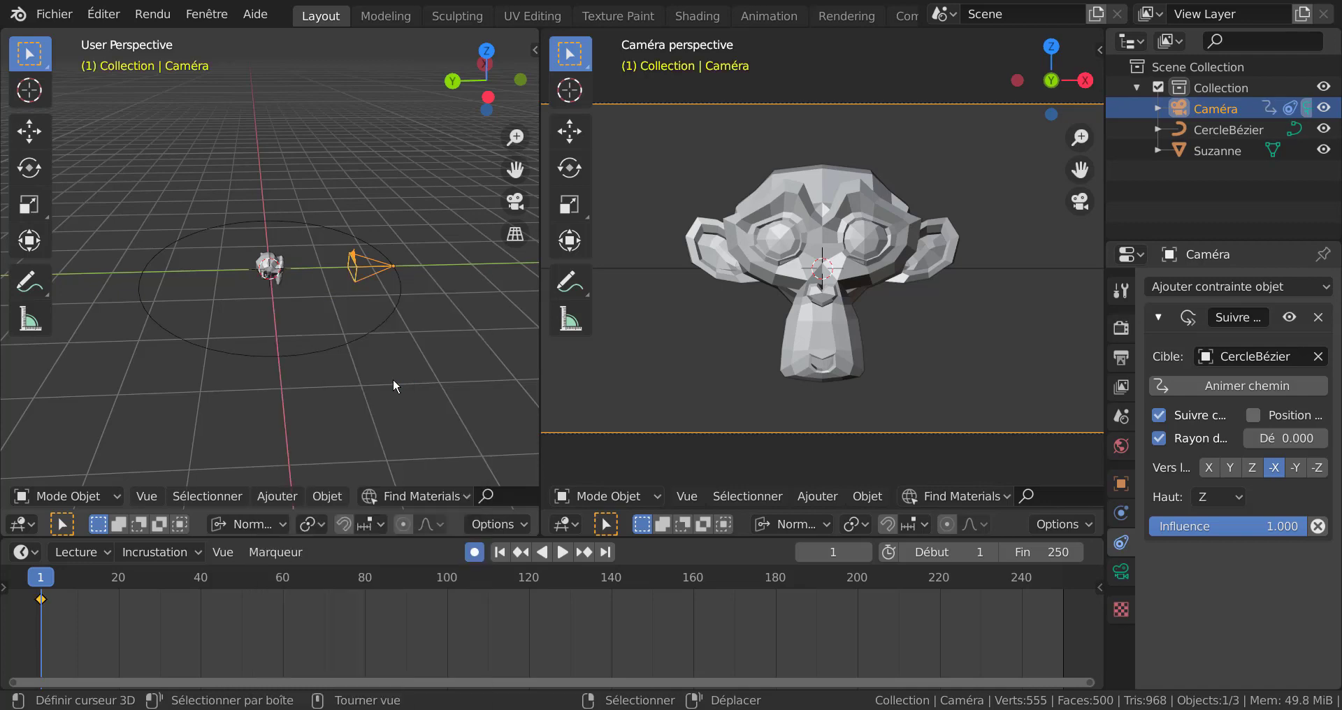
Step: At frame 40, rotate the camera about its Z axis and key it
left_click_drag(49, 572, 200, 580)
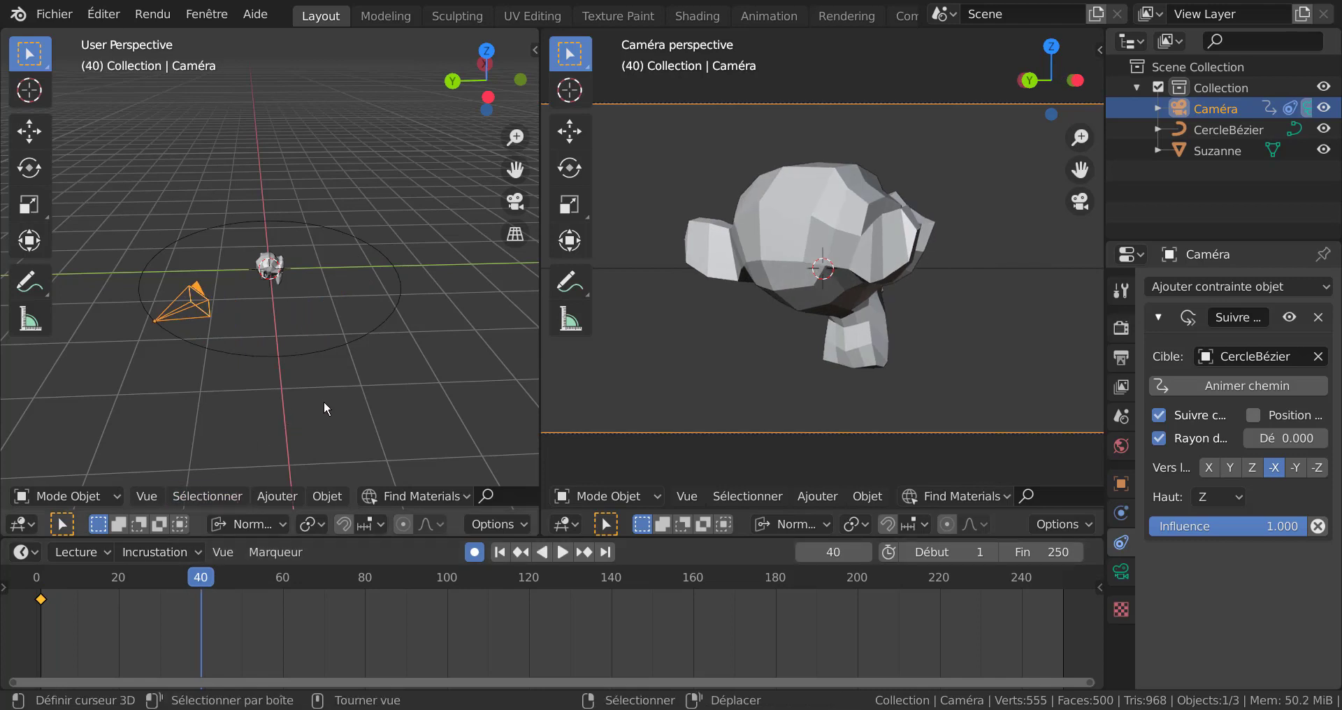
key("r")
key("z")
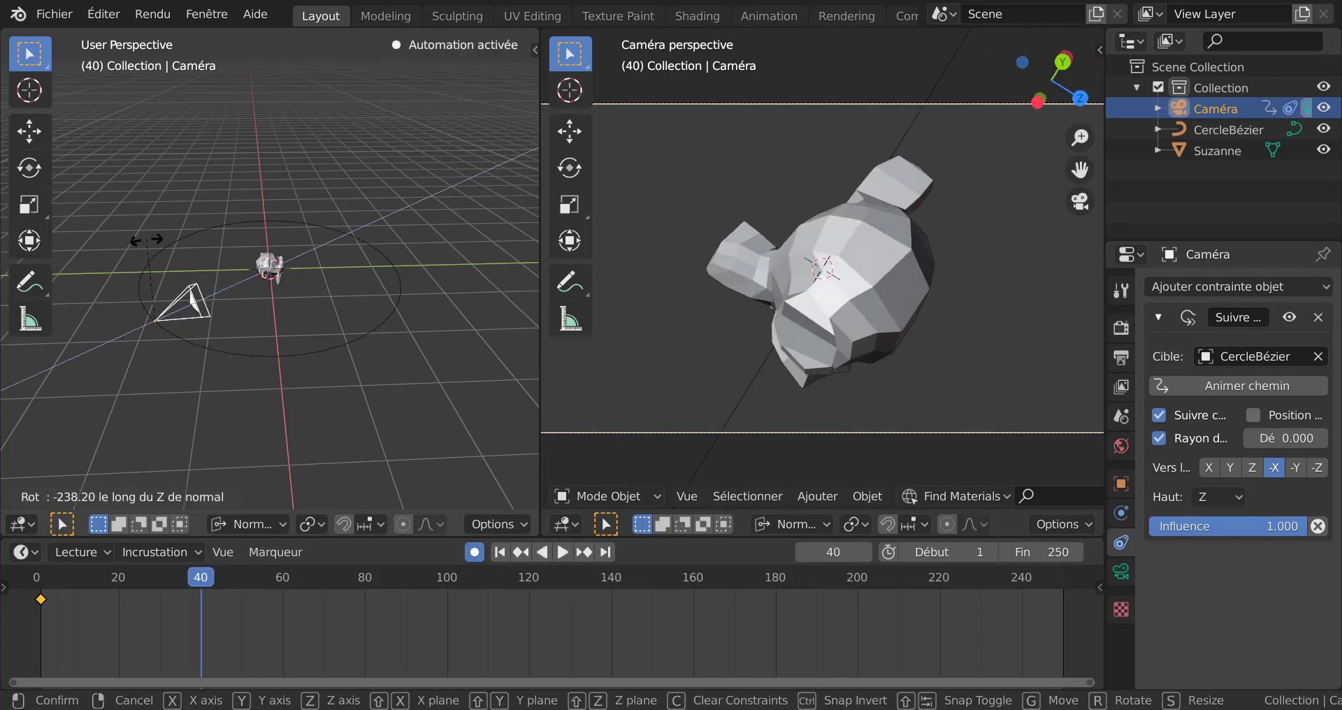
left_click(284, 377)
key("i")
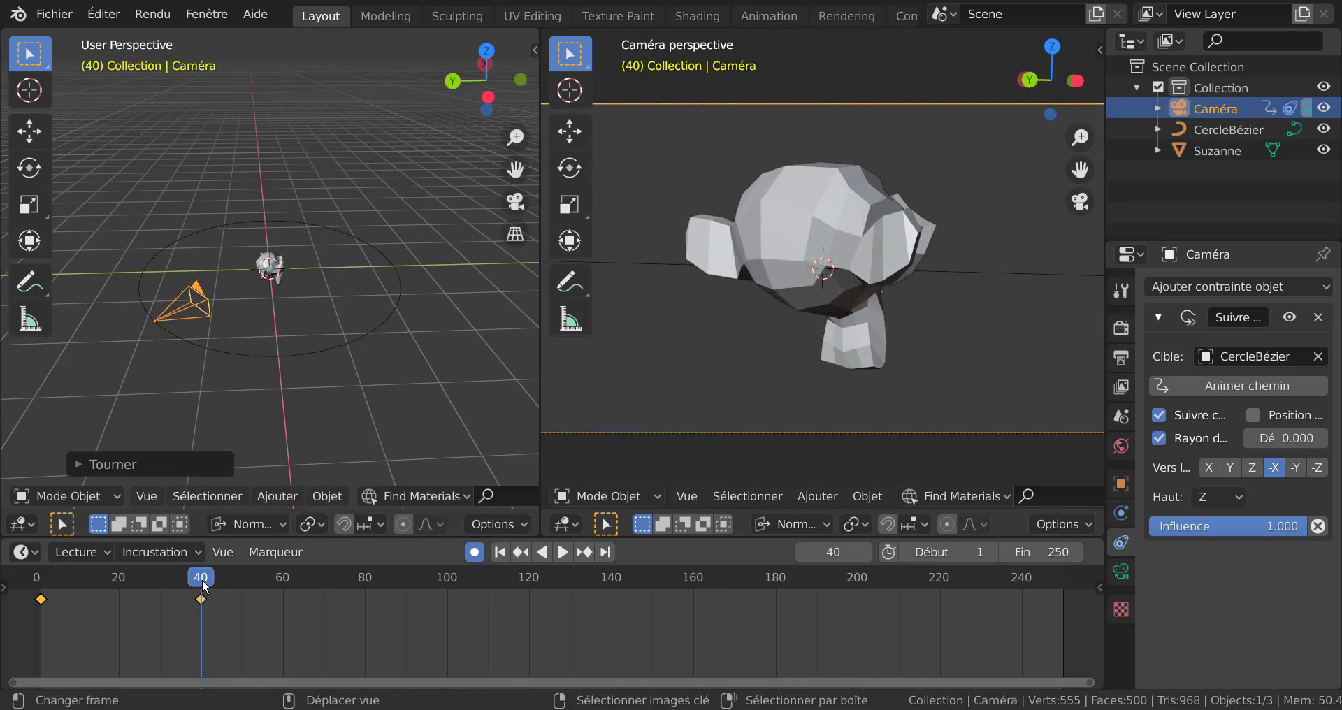
Step: At frame 100, adjust the camera's Z rotation to key a new pose
key("space")
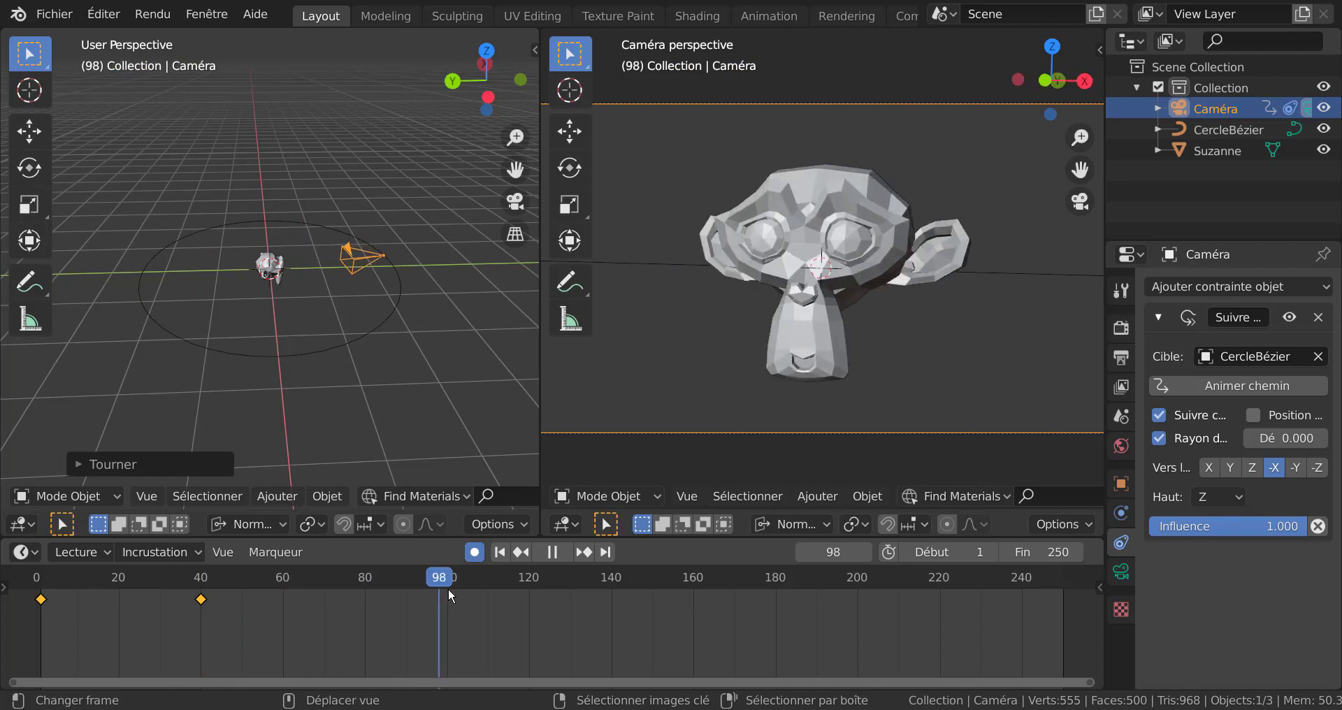
key("space")
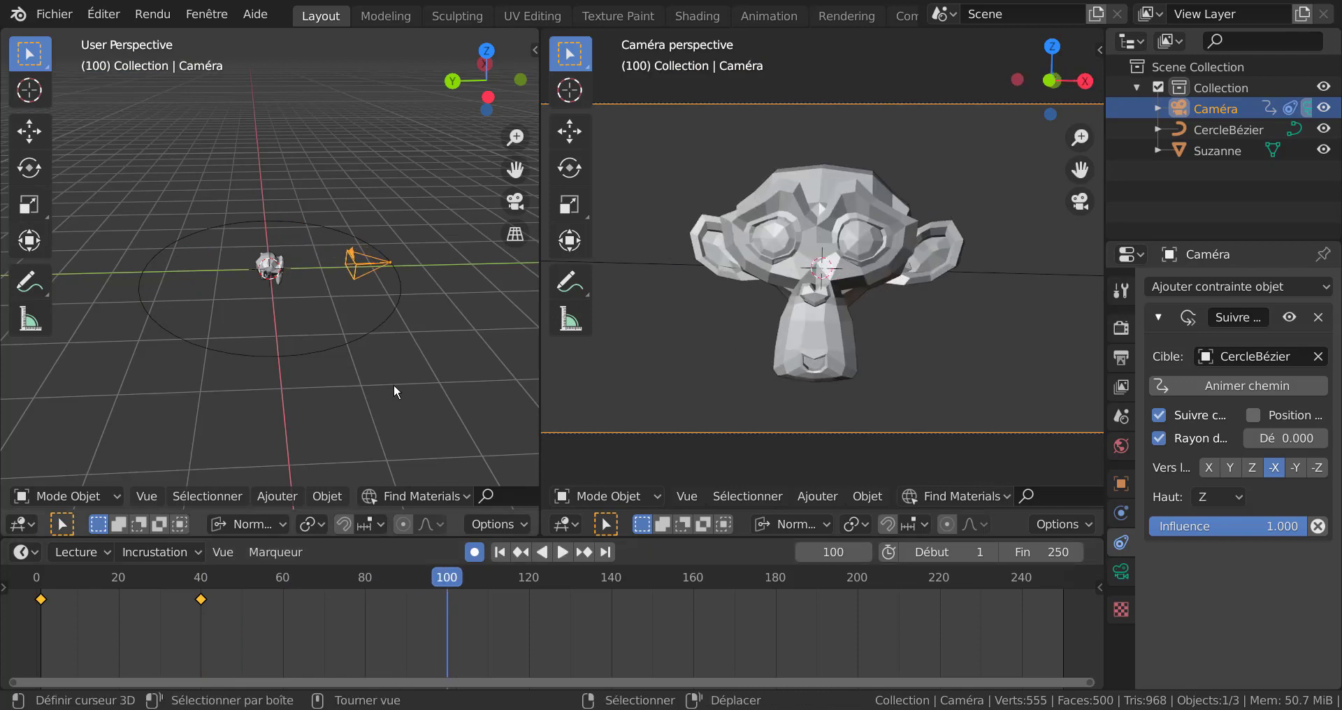
key("r")
key("z")
key("z")
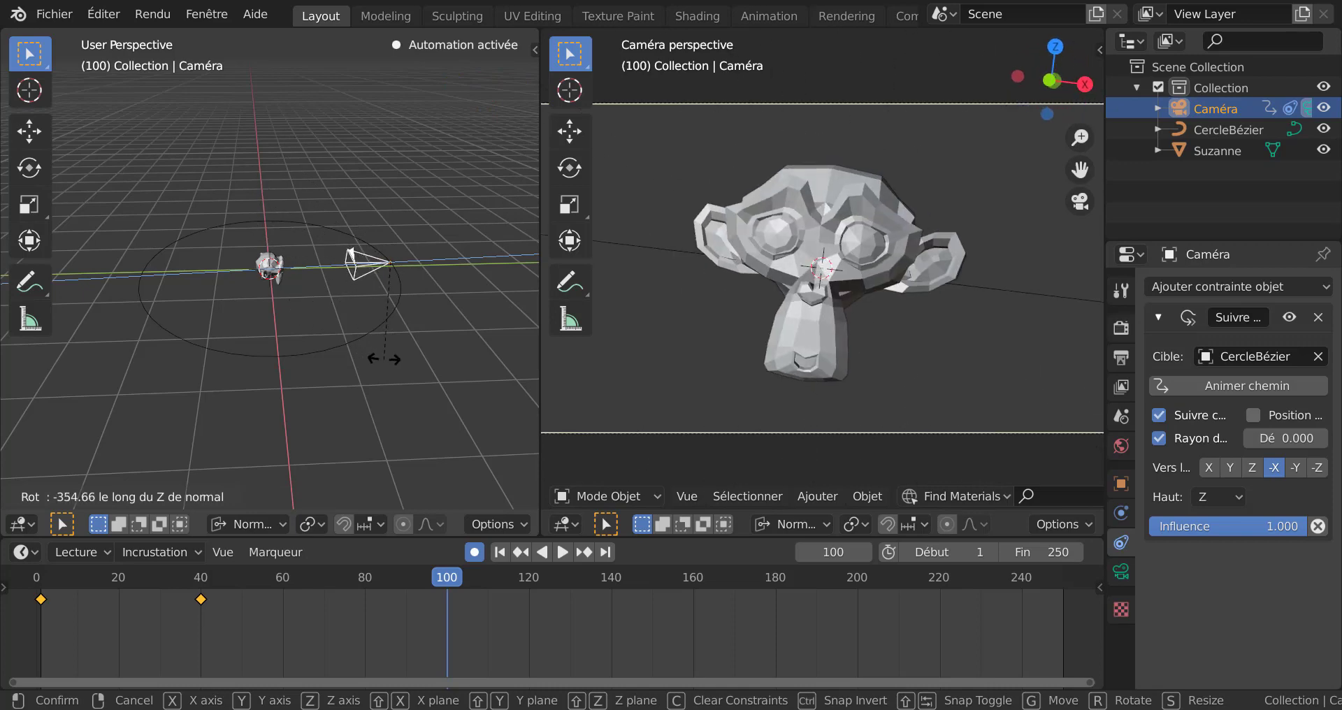
left_click(413, 346)
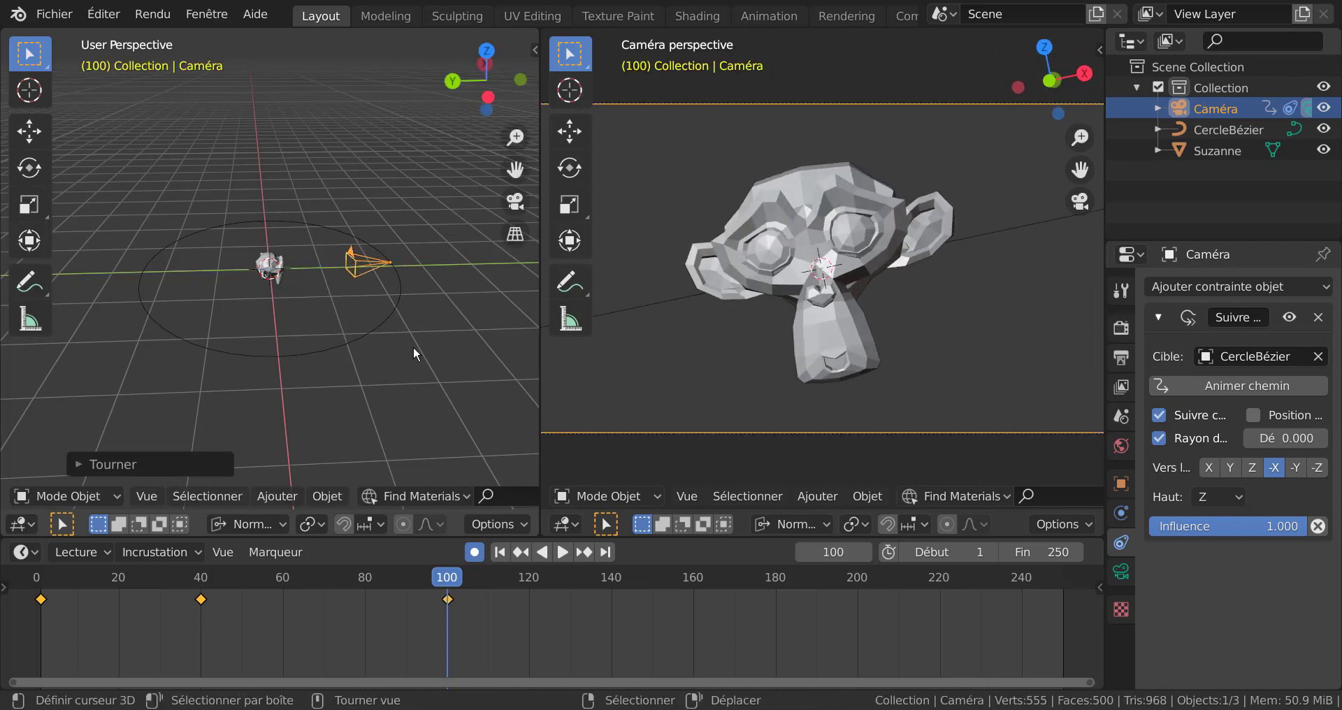
key("r")
key("z")
key("z")
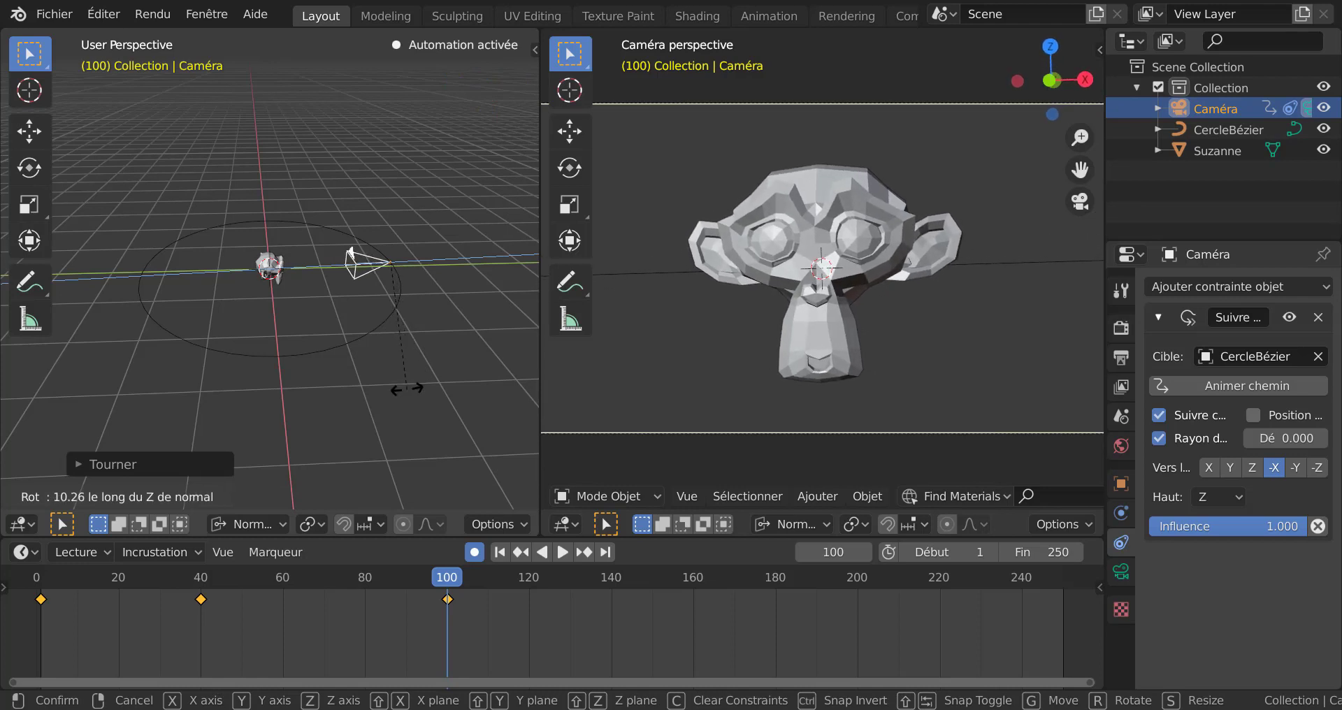
left_click(433, 395)
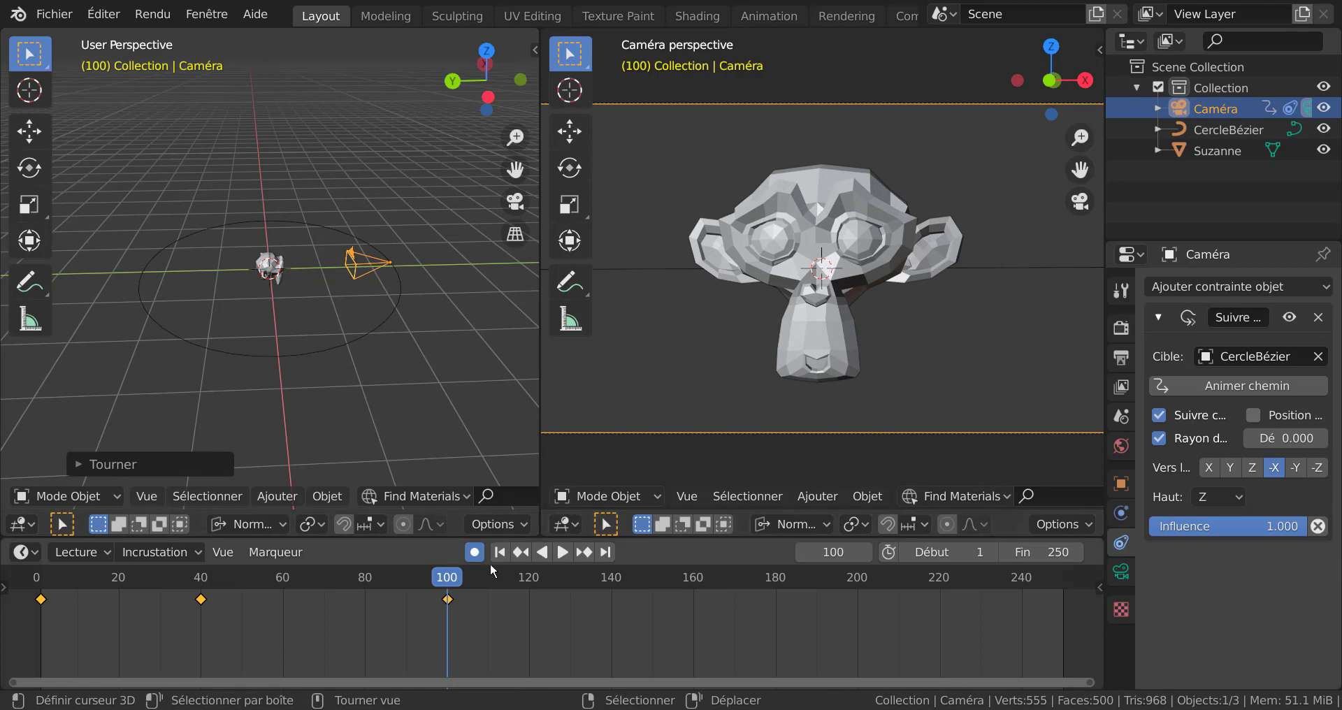
Step: At frame 170, tilt the camera about X and rotate it about Y
key("space")
left_click_drag(468, 576, 647, 595)
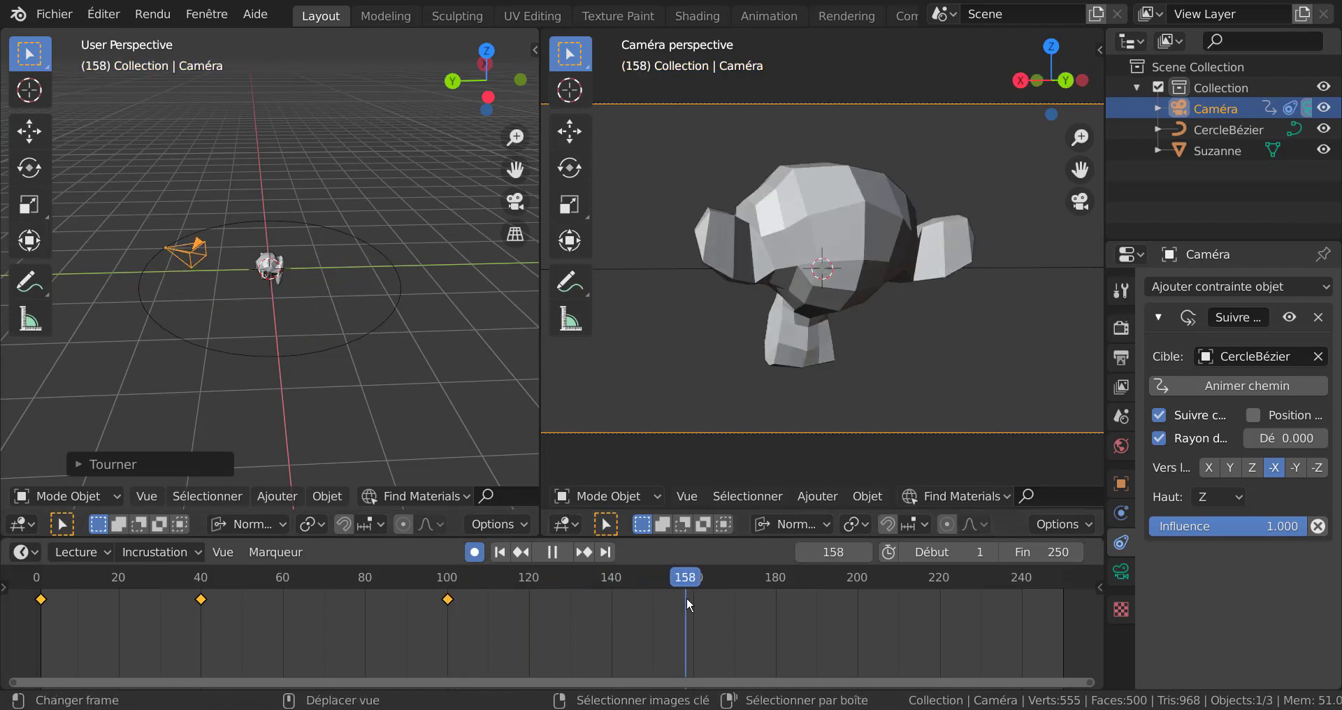
key("space")
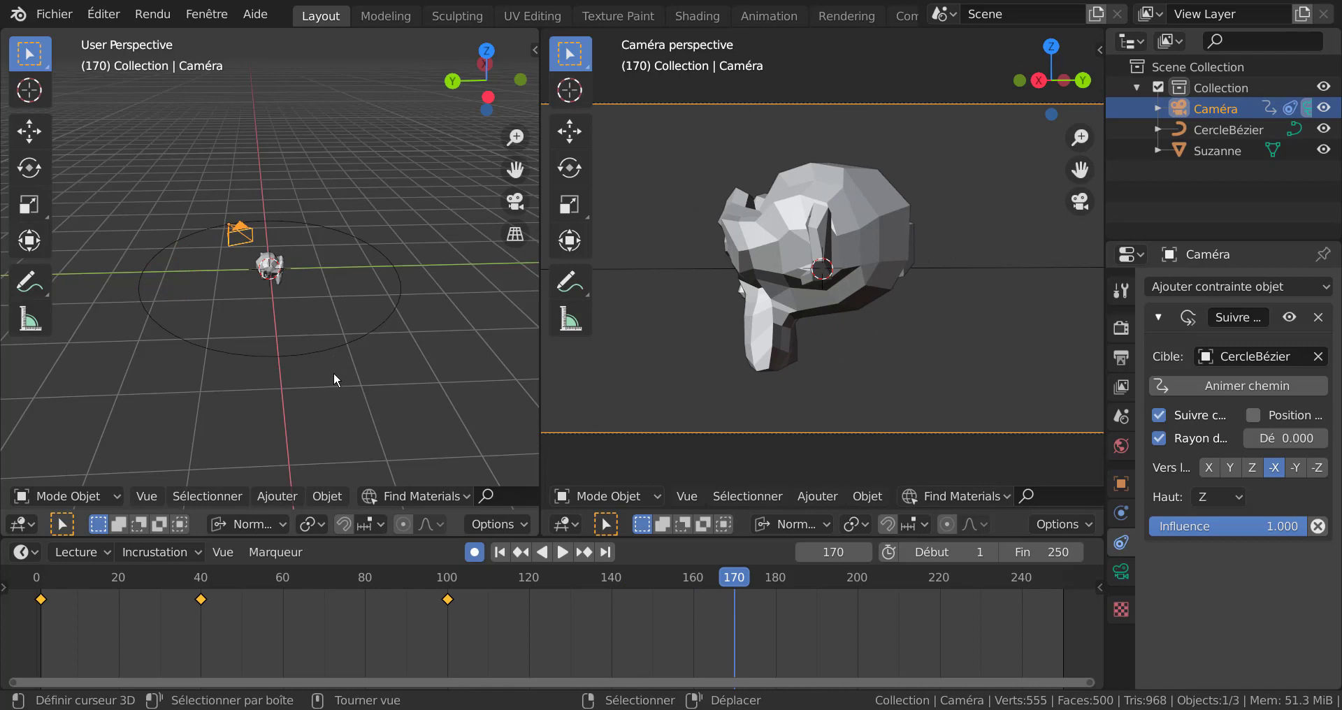
key("r")
key("x")
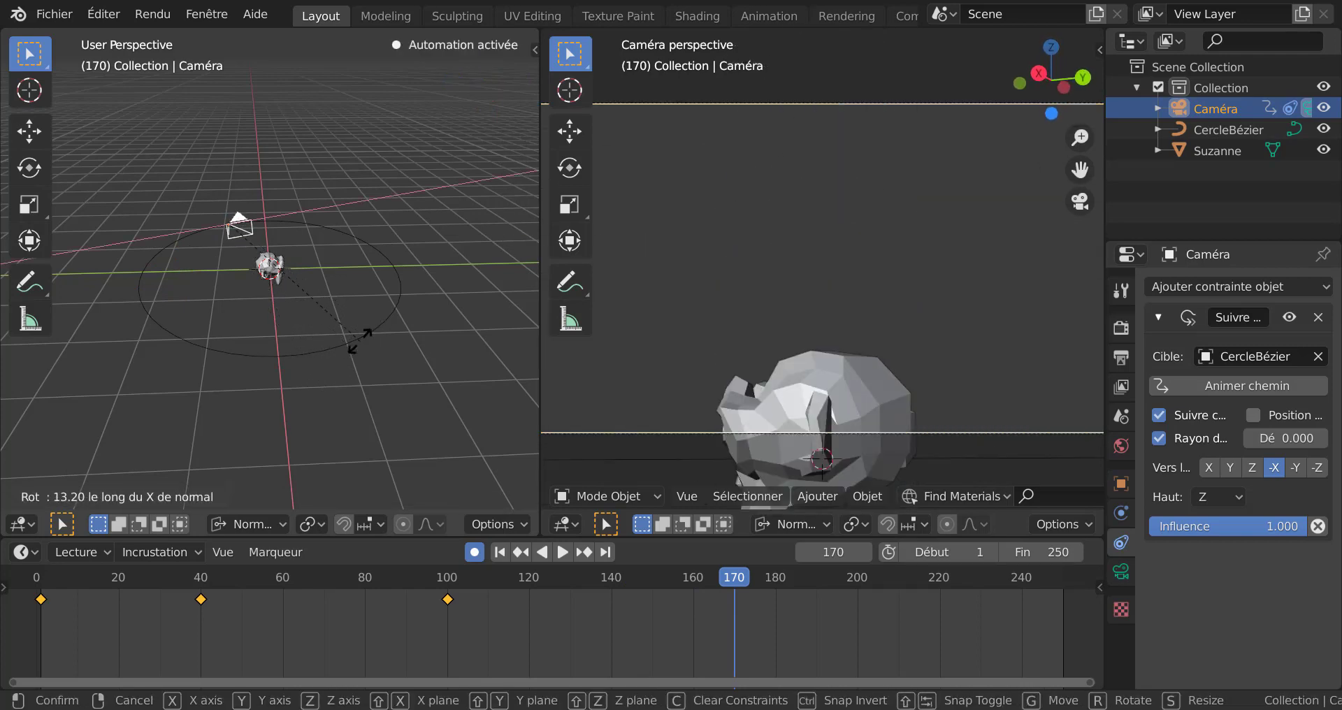
left_click(331, 347)
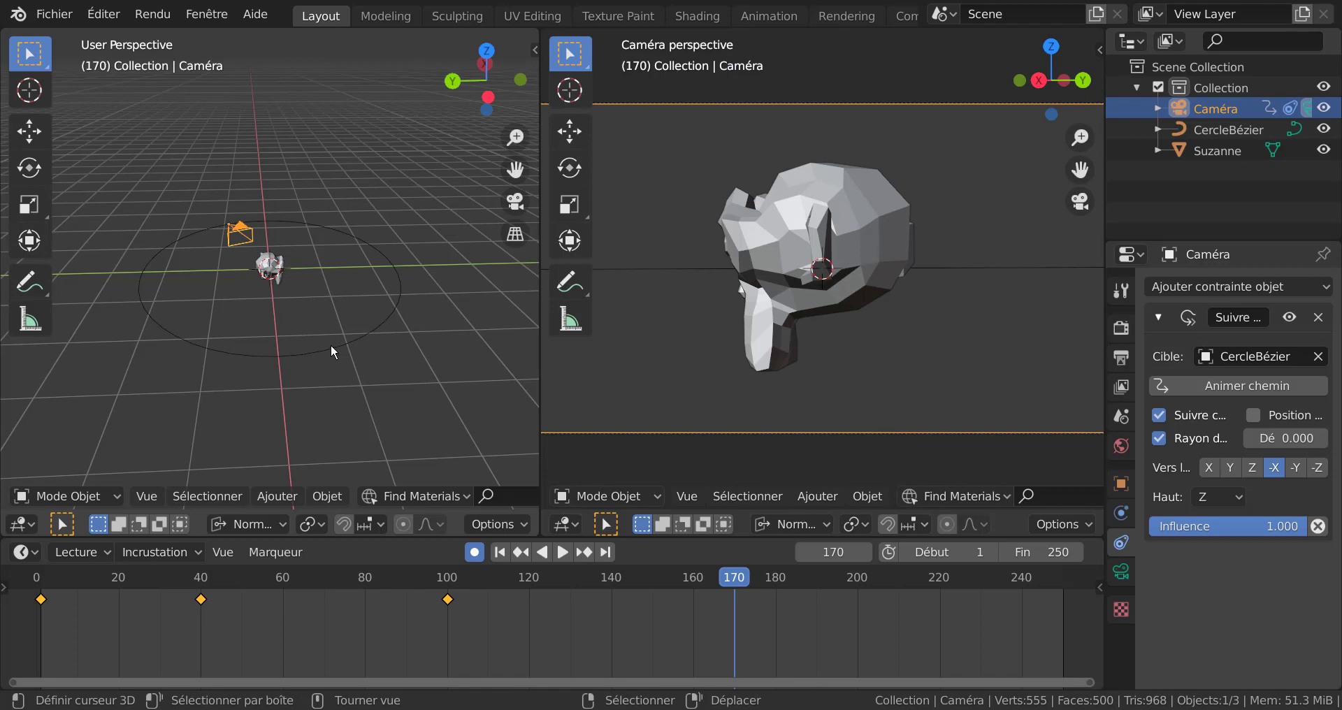
key("r")
key("y")
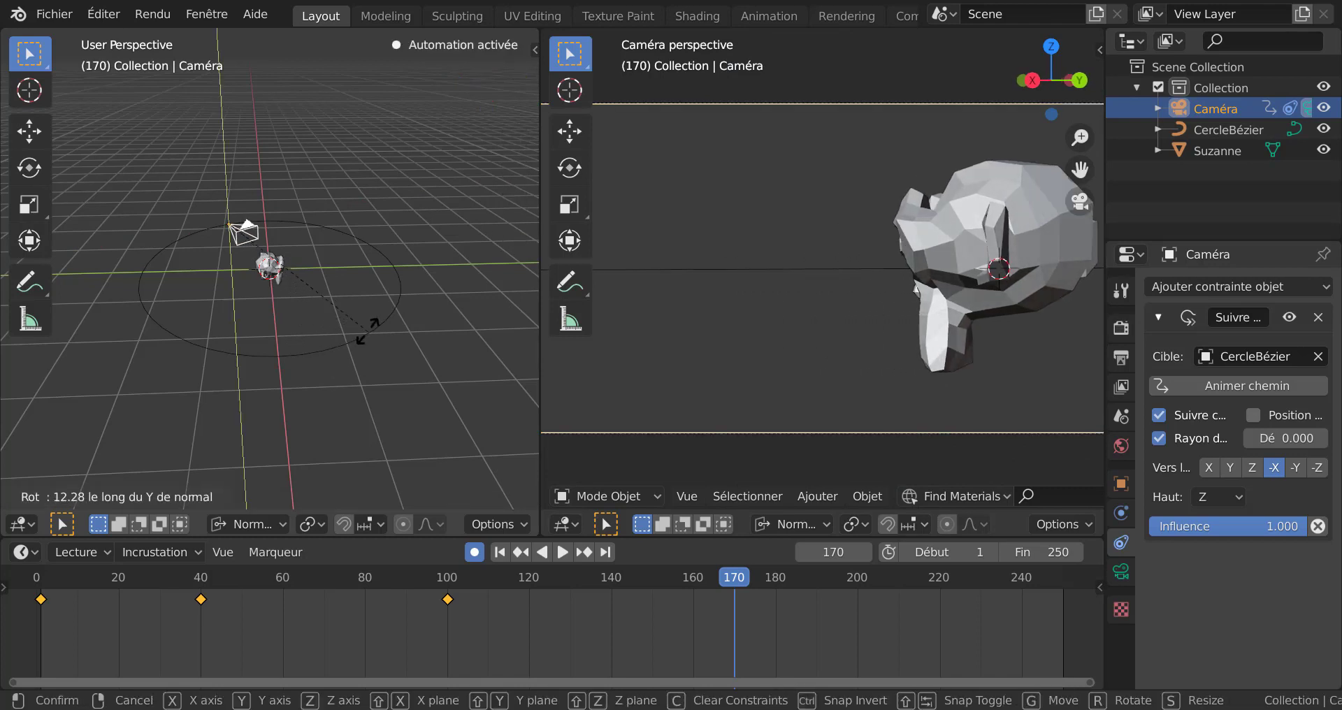
left_click(380, 333)
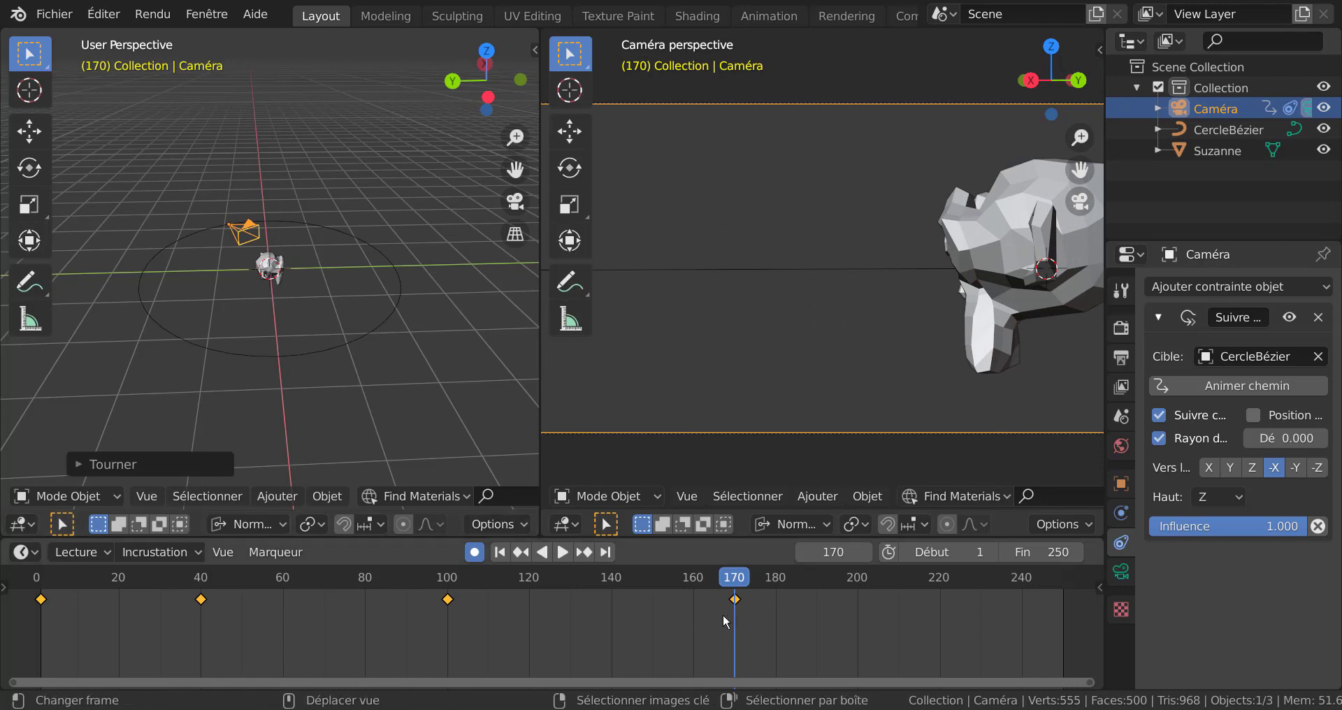
Step: At frame 178, reselect the camera and rotate it again
key("space")
left_click_drag(727, 586, 772, 589)
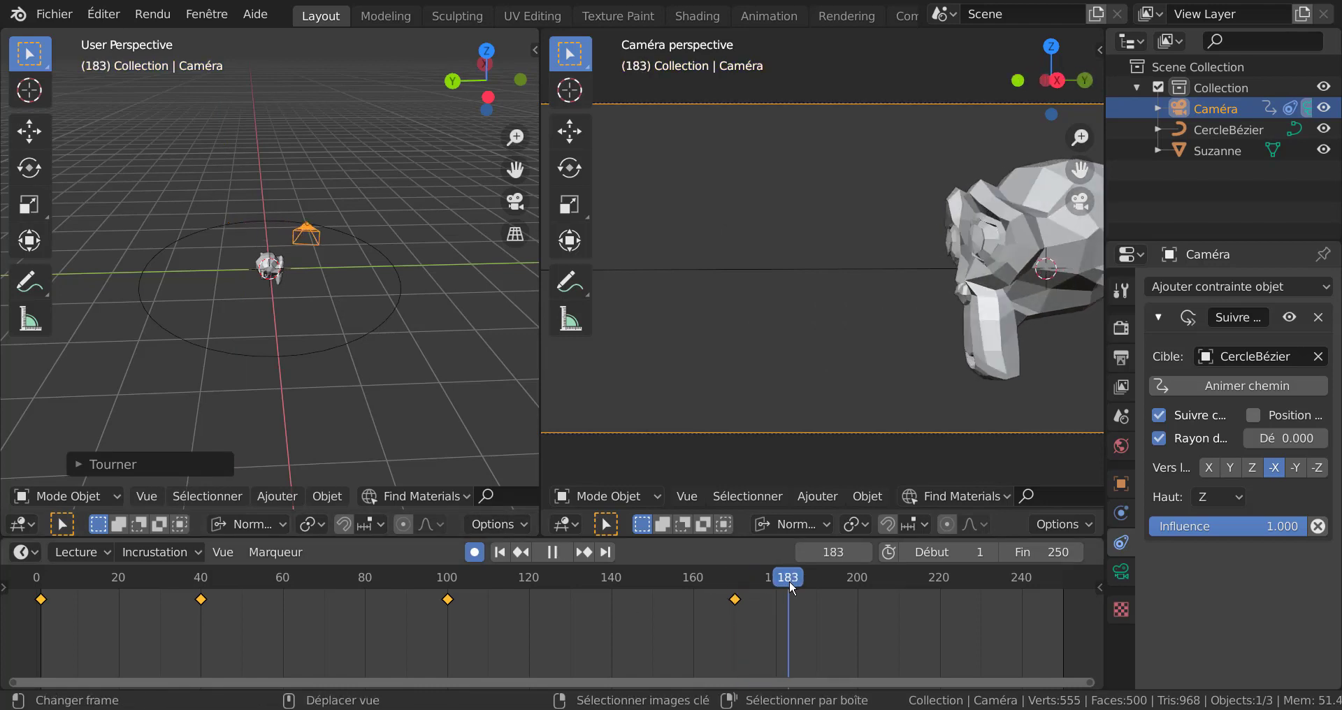
key("Escape")
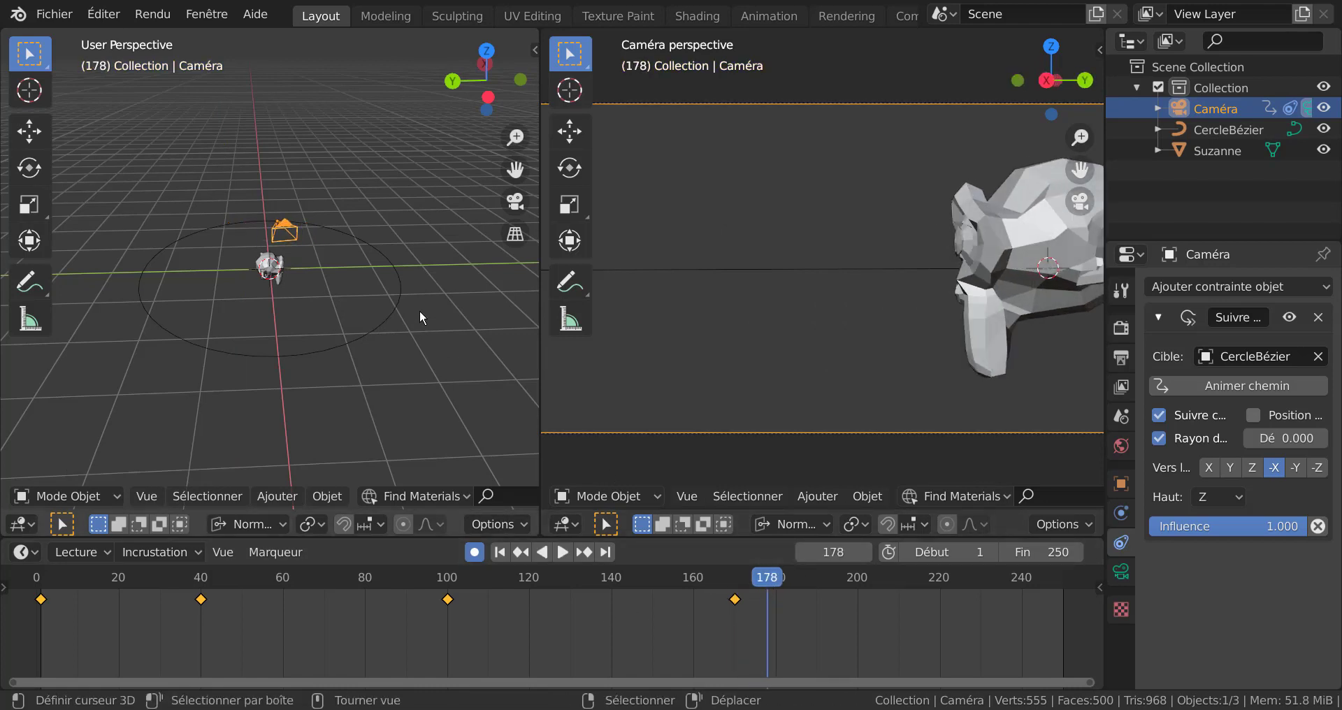
left_click(420, 311)
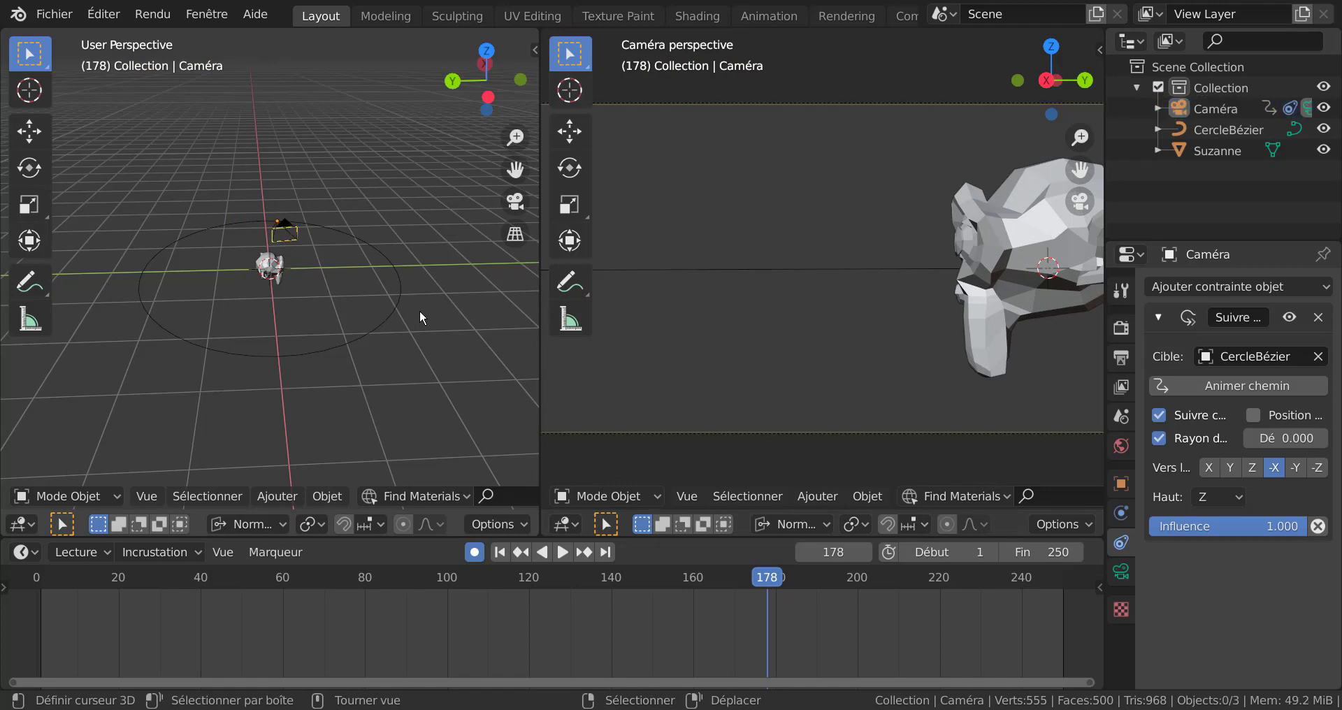
left_click(306, 232)
key("r")
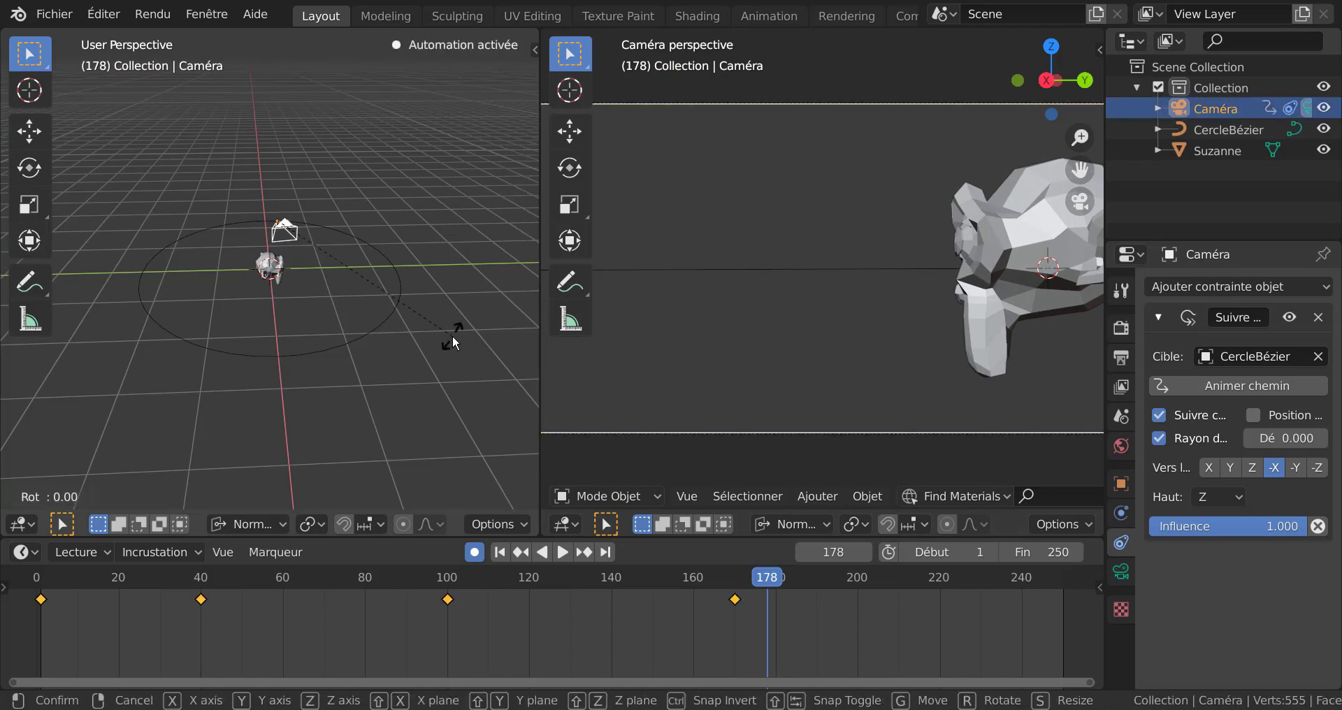
left_click(369, 390)
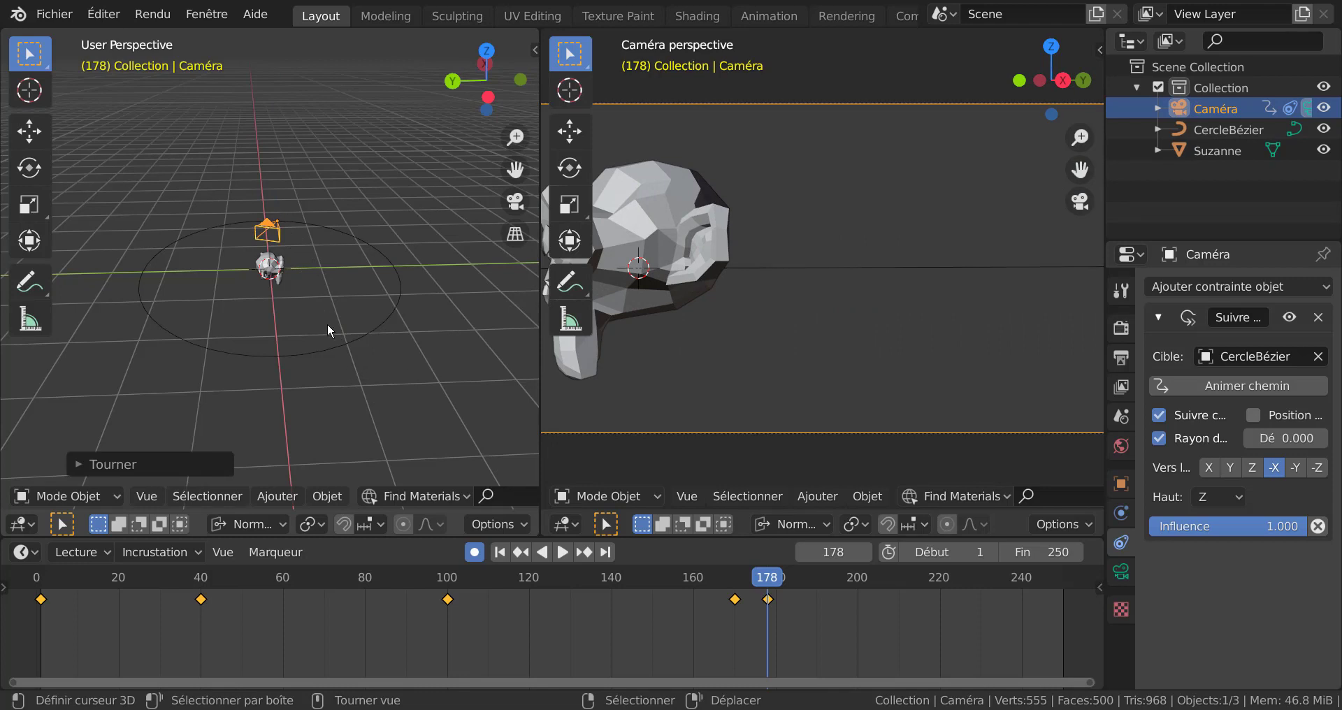
Step: Refine the camera's rotation to face Suzanne, then replay from the first frame
key("r")
key("z")
key("z")
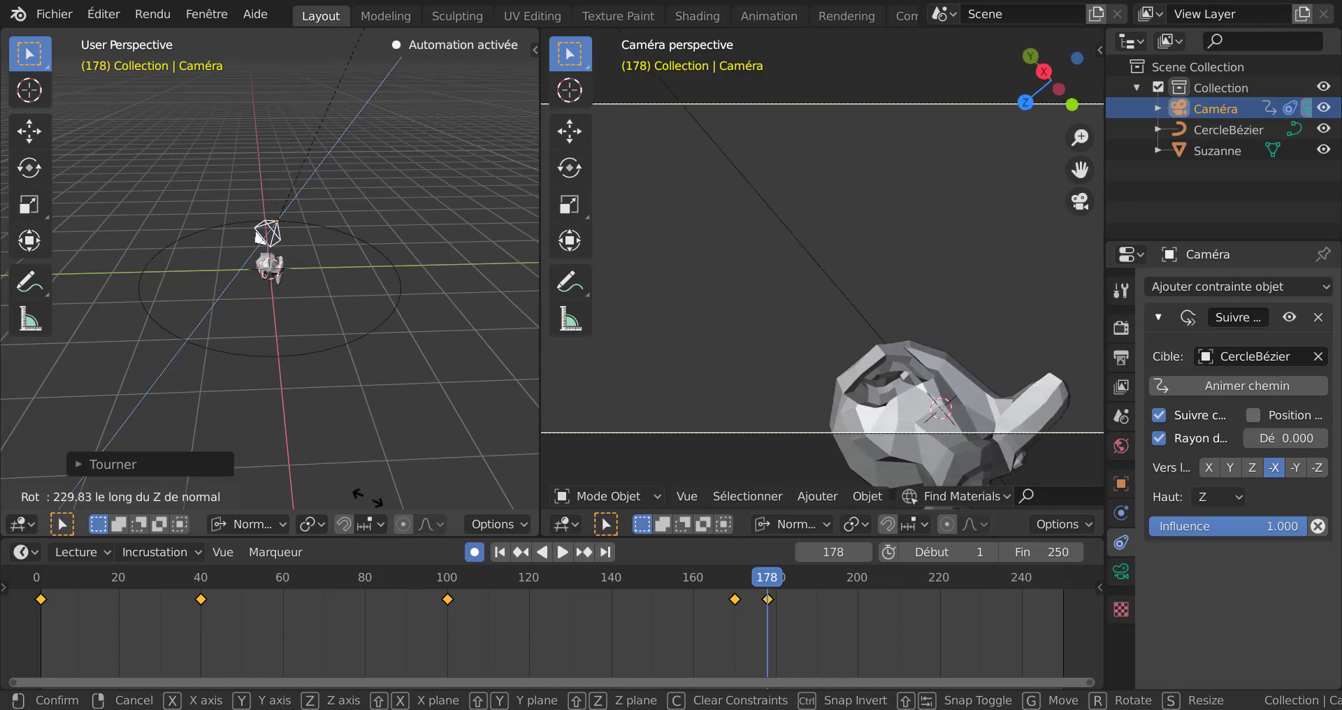
left_click(335, 346)
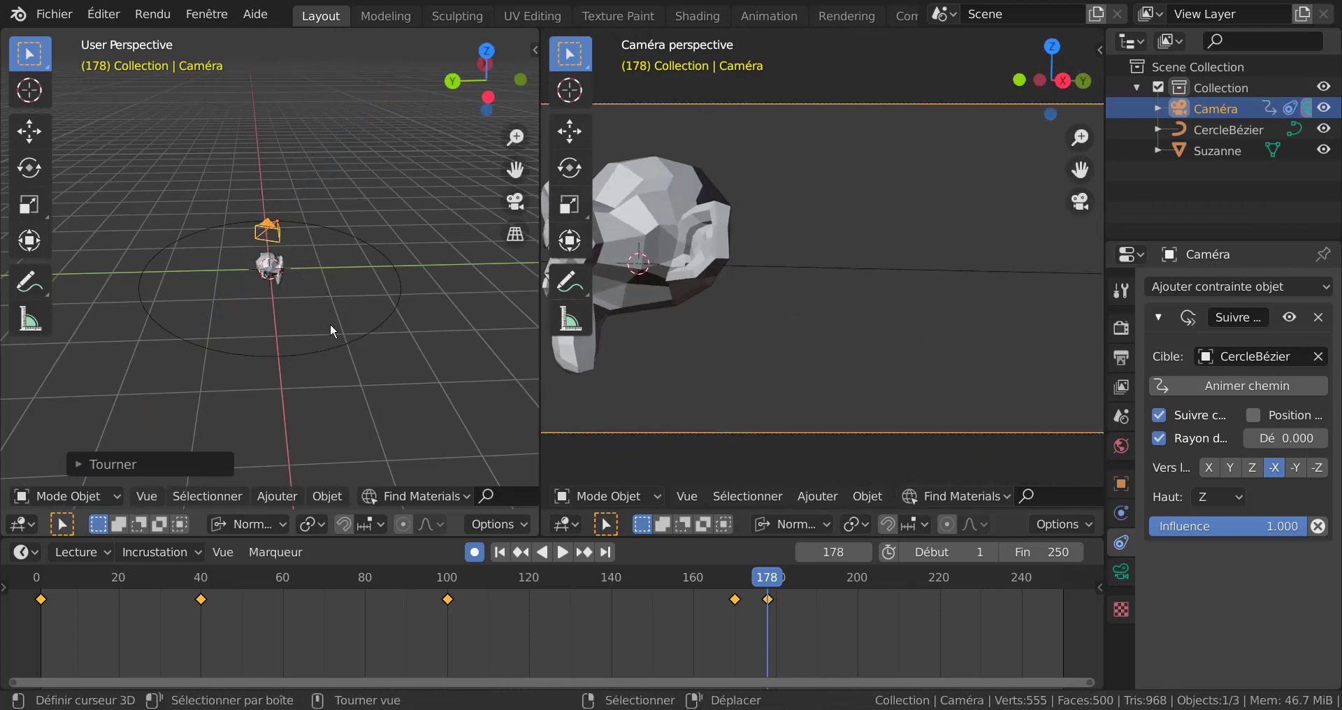
key("r")
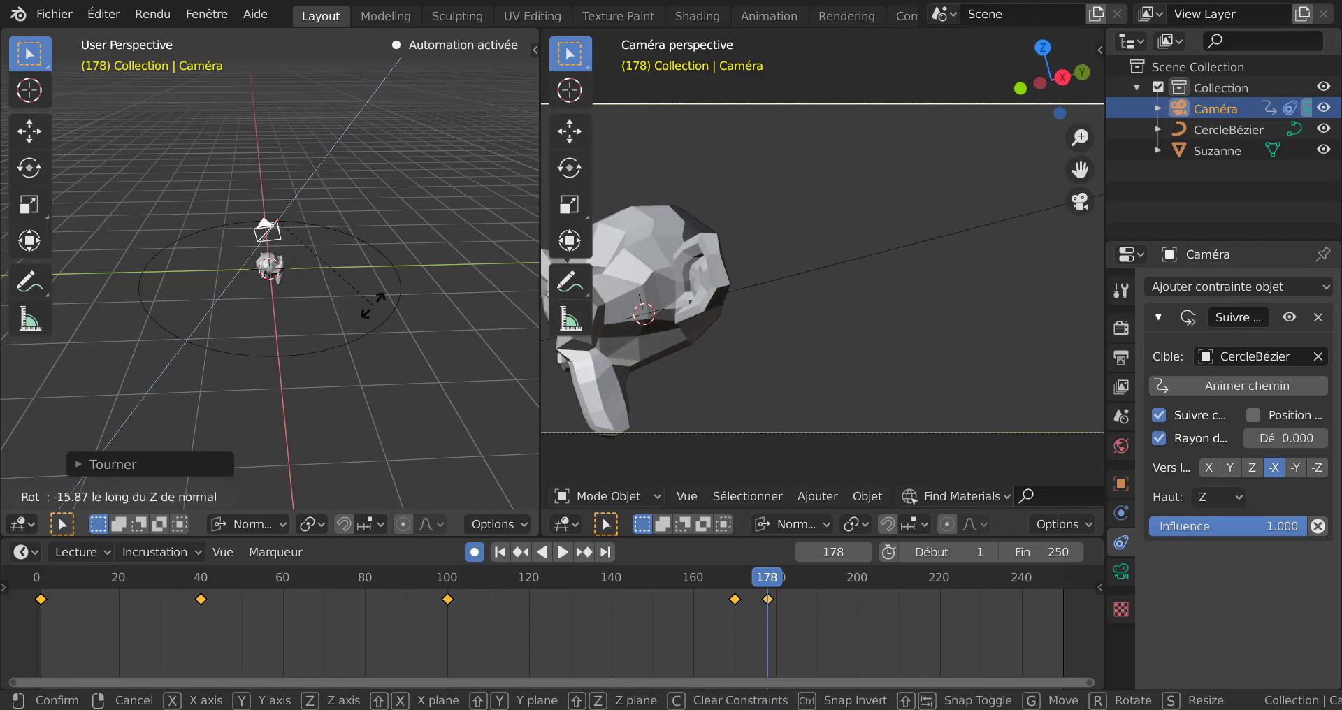
right_click(350, 327)
key("r")
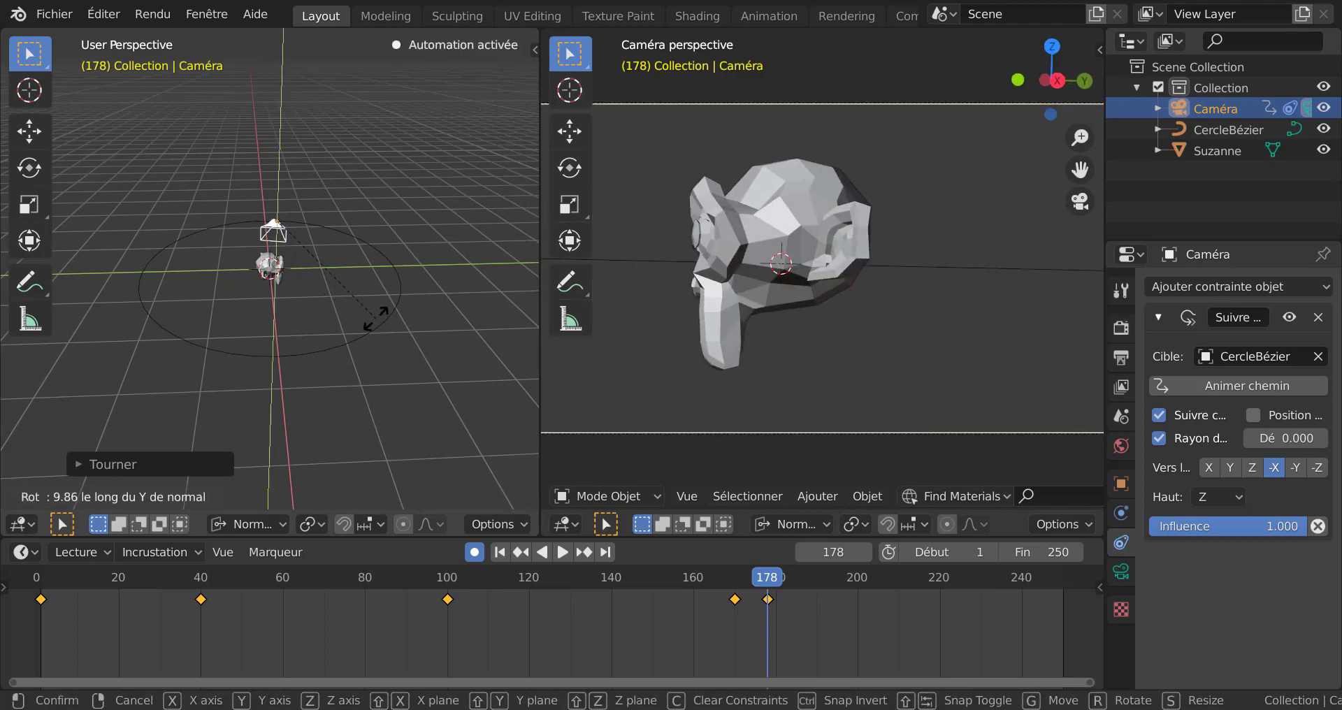
left_click(394, 313)
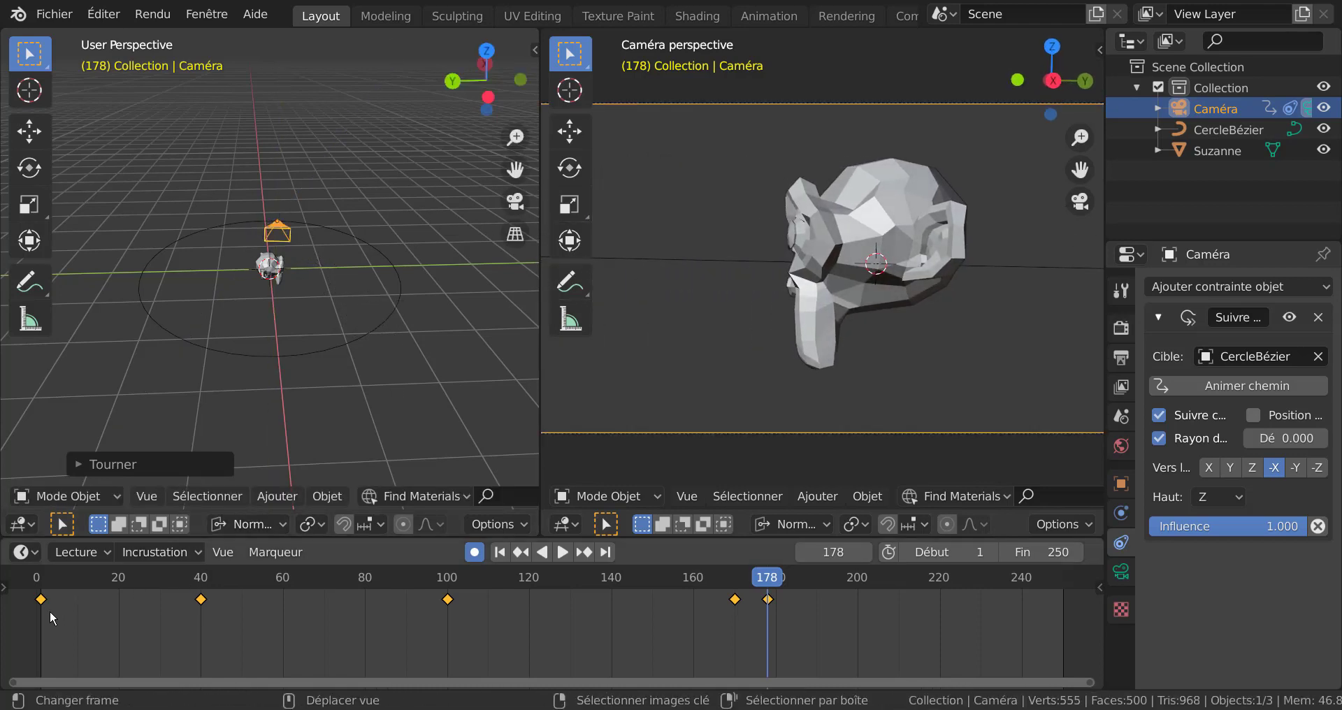
left_click(26, 640)
key("space")
Step: Play the camera's orbit around Suzanne, select the CercleBézier path, then stop playback
left_click(561, 552)
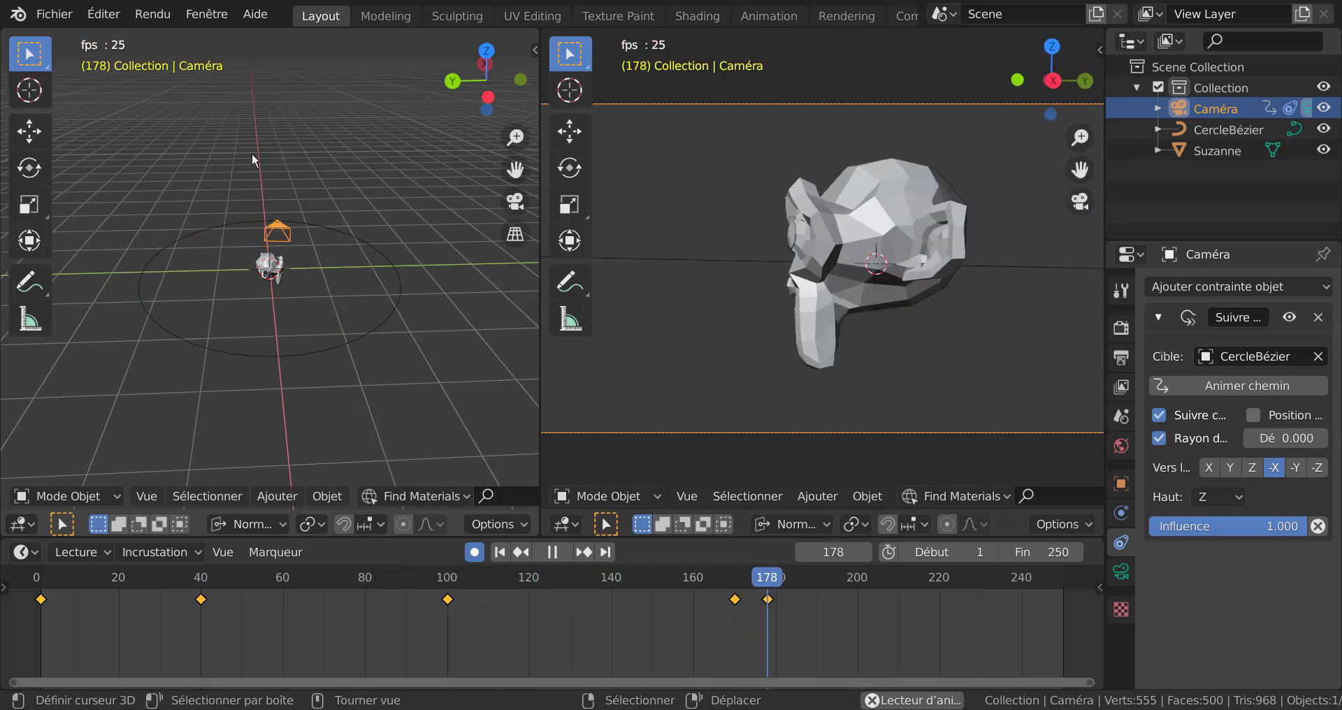
left_click(283, 499)
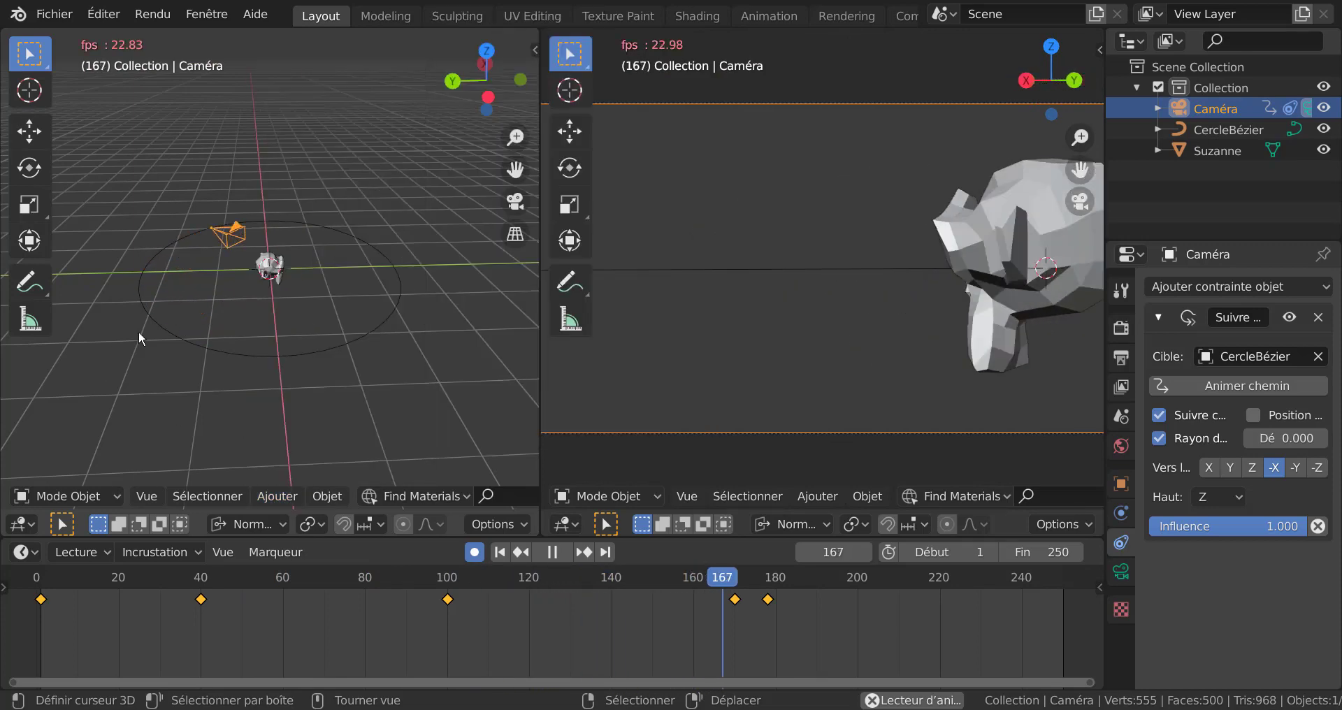
left_click(275, 355)
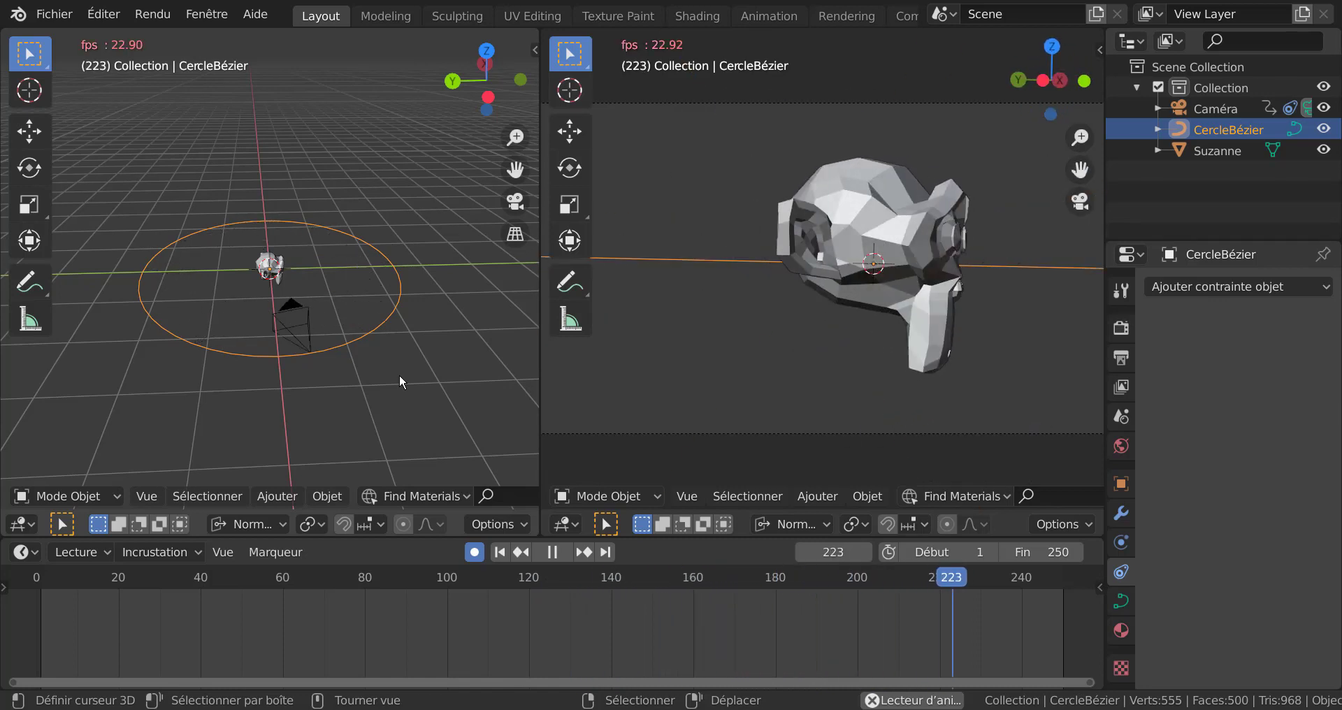
left_click(555, 552)
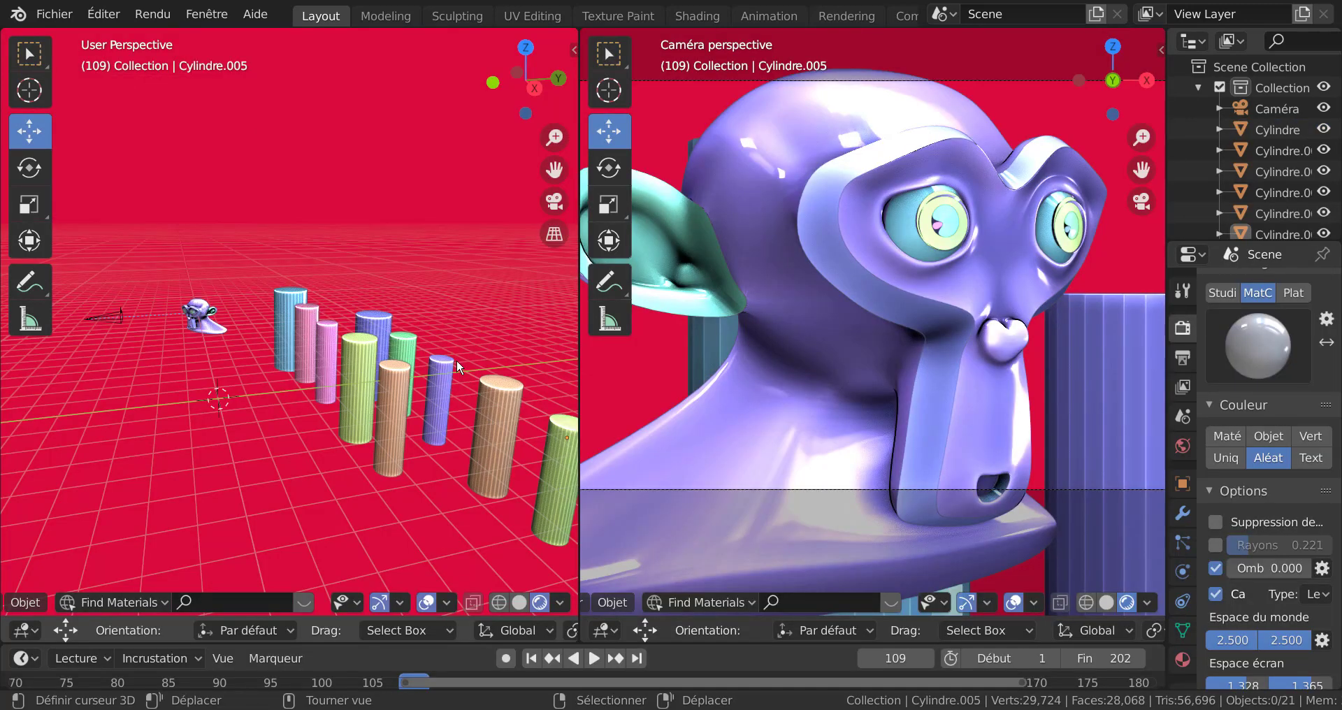
Step: Play the demo animation and inspect the camera's object constraints in a widened Properties panel
left_click(590, 656)
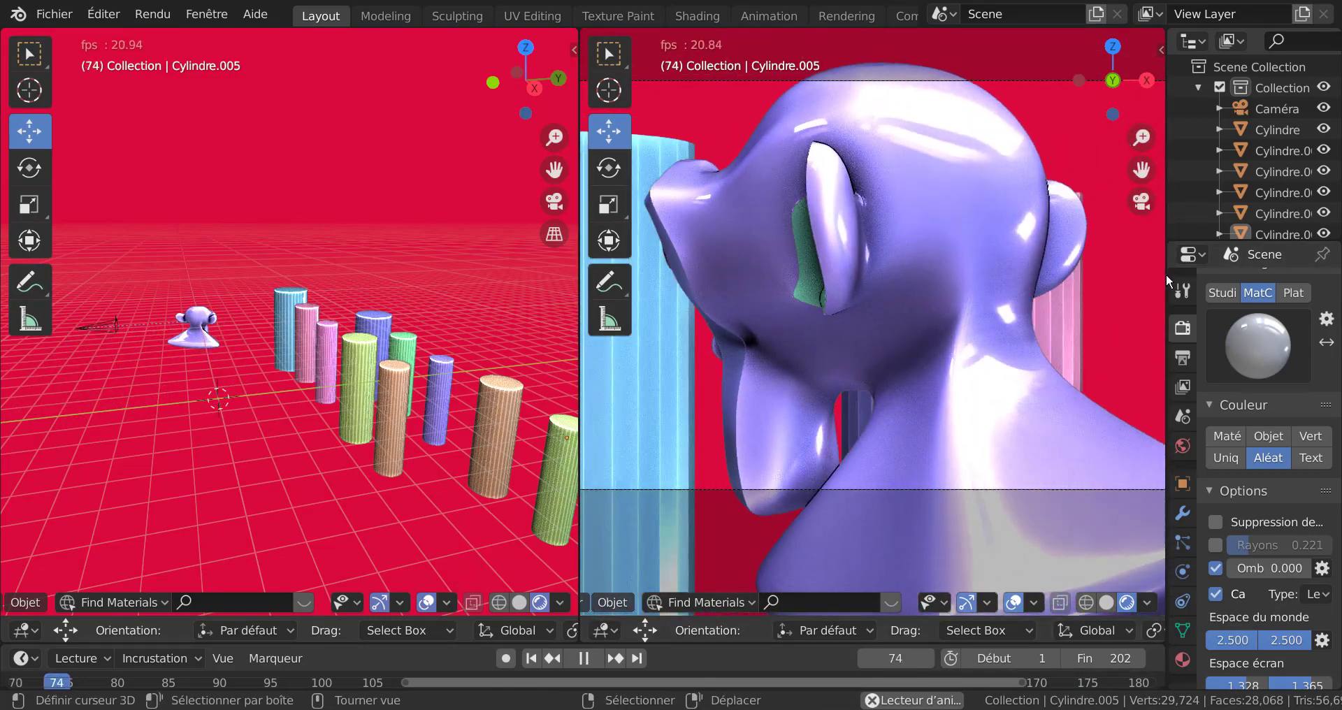
left_click_drag(1166, 274, 1001, 280)
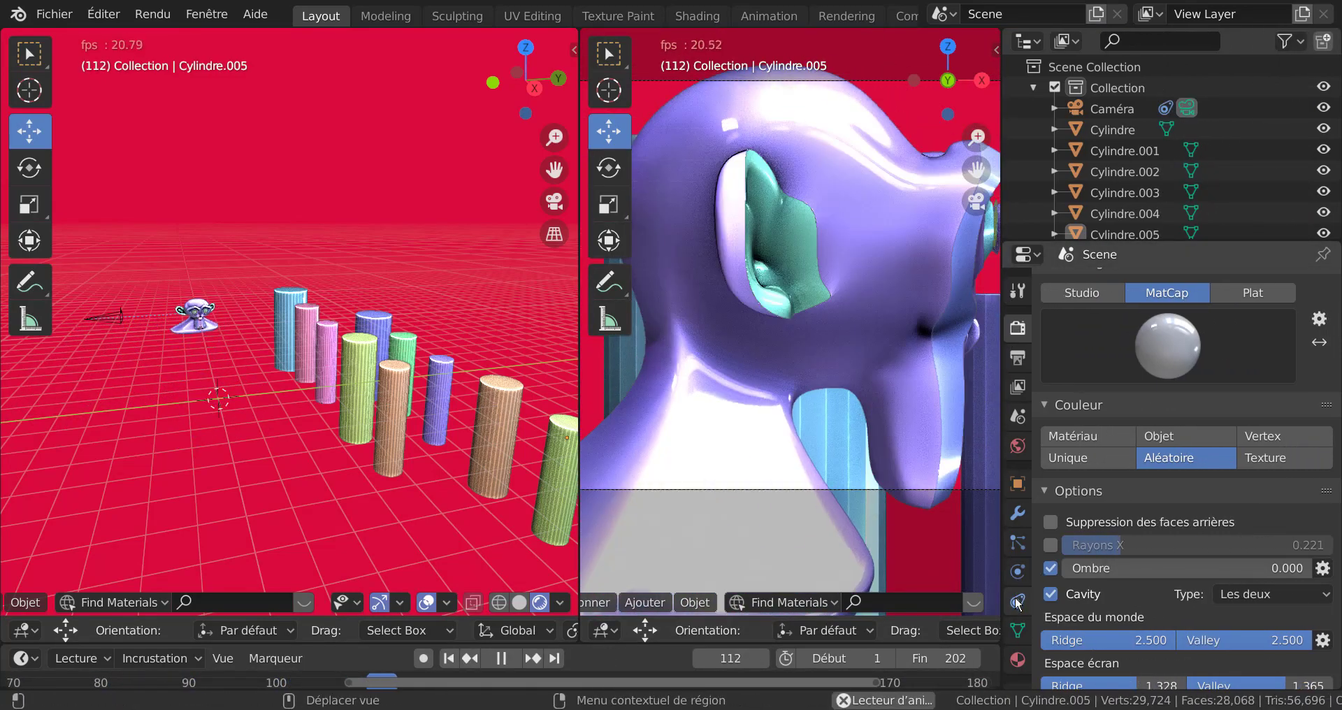
left_click(1017, 602)
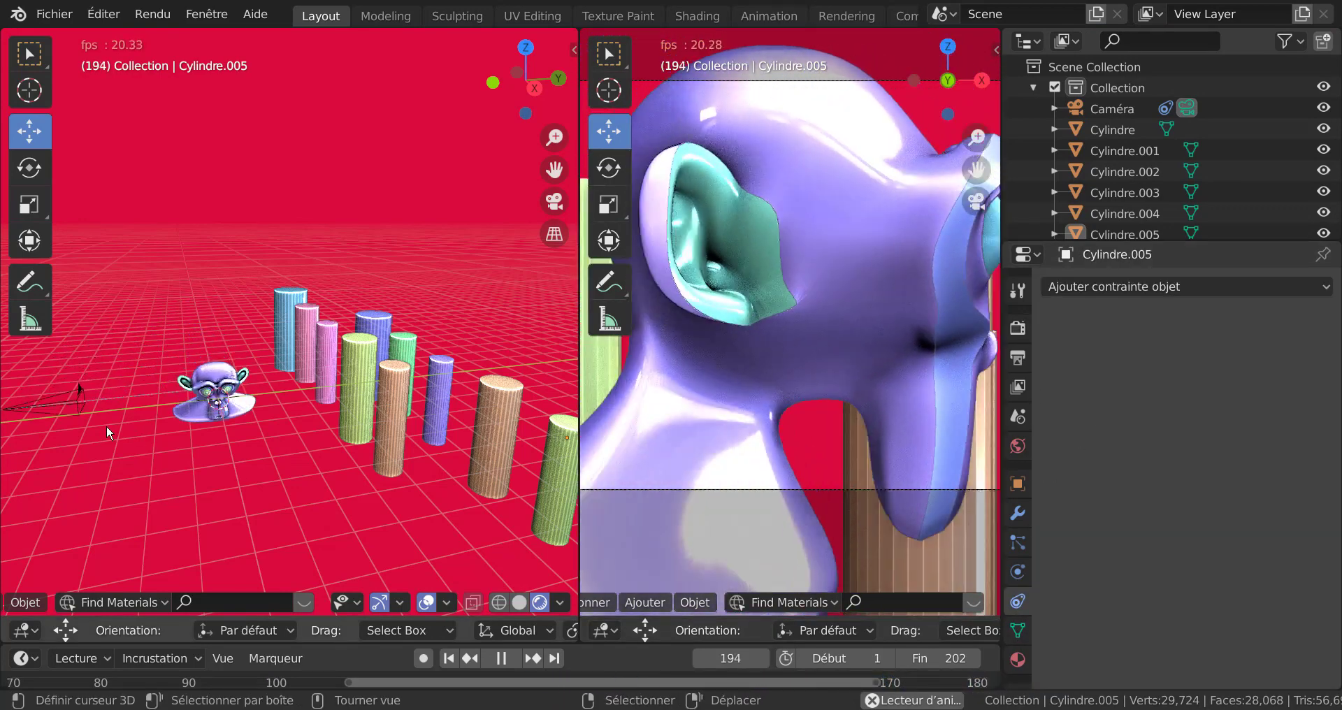
left_click(56, 413)
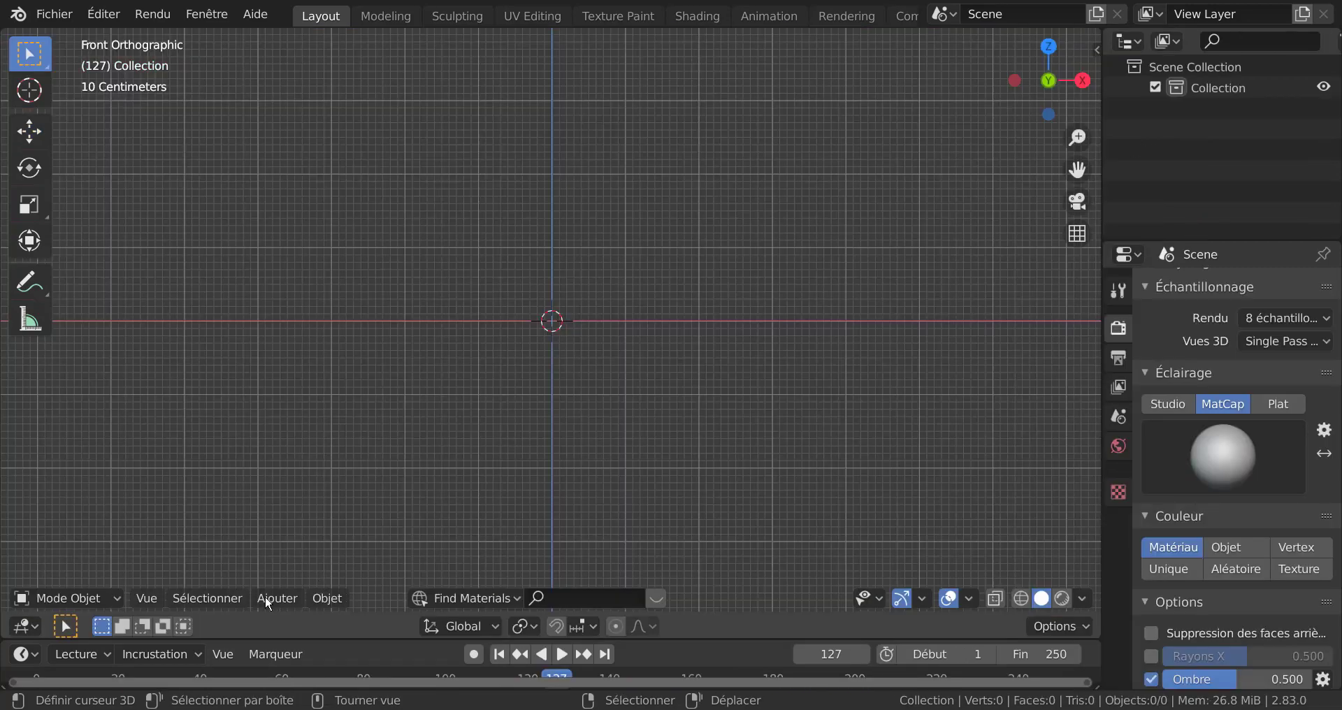
Step: Add a Suzanne monkey mesh at the scene centre and orbit around it
left_click(267, 600)
mouse_move(315, 573)
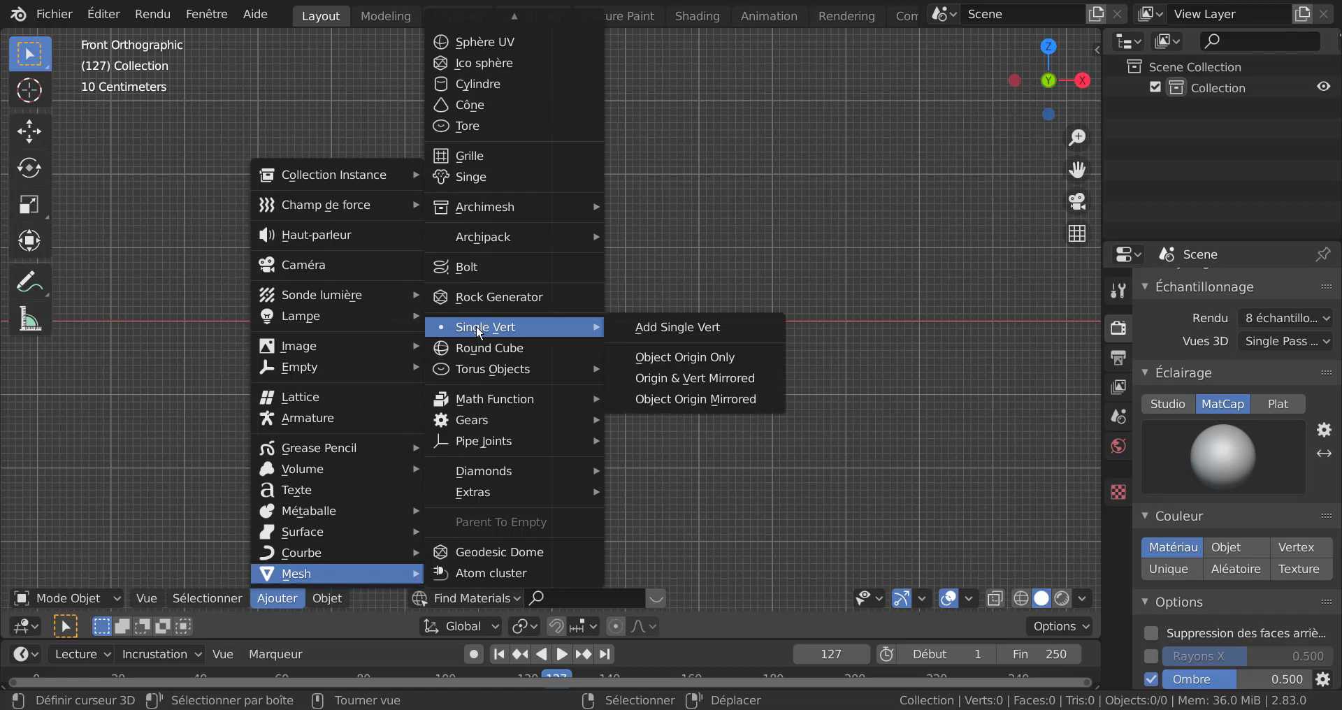
left_click(469, 179)
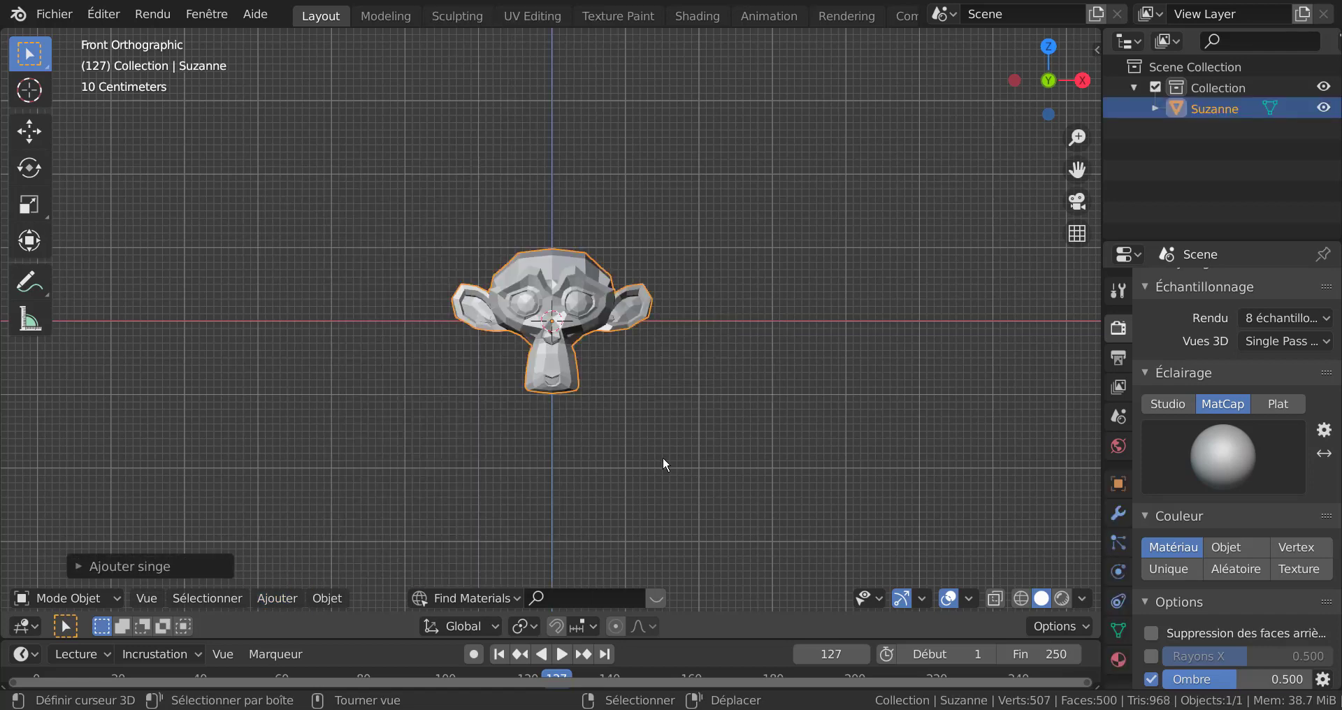
mouse_move(738, 394)
middle_mouse_down()
mouse_move(656, 456)
mouse_move(723, 451)
middle_mouse_up()
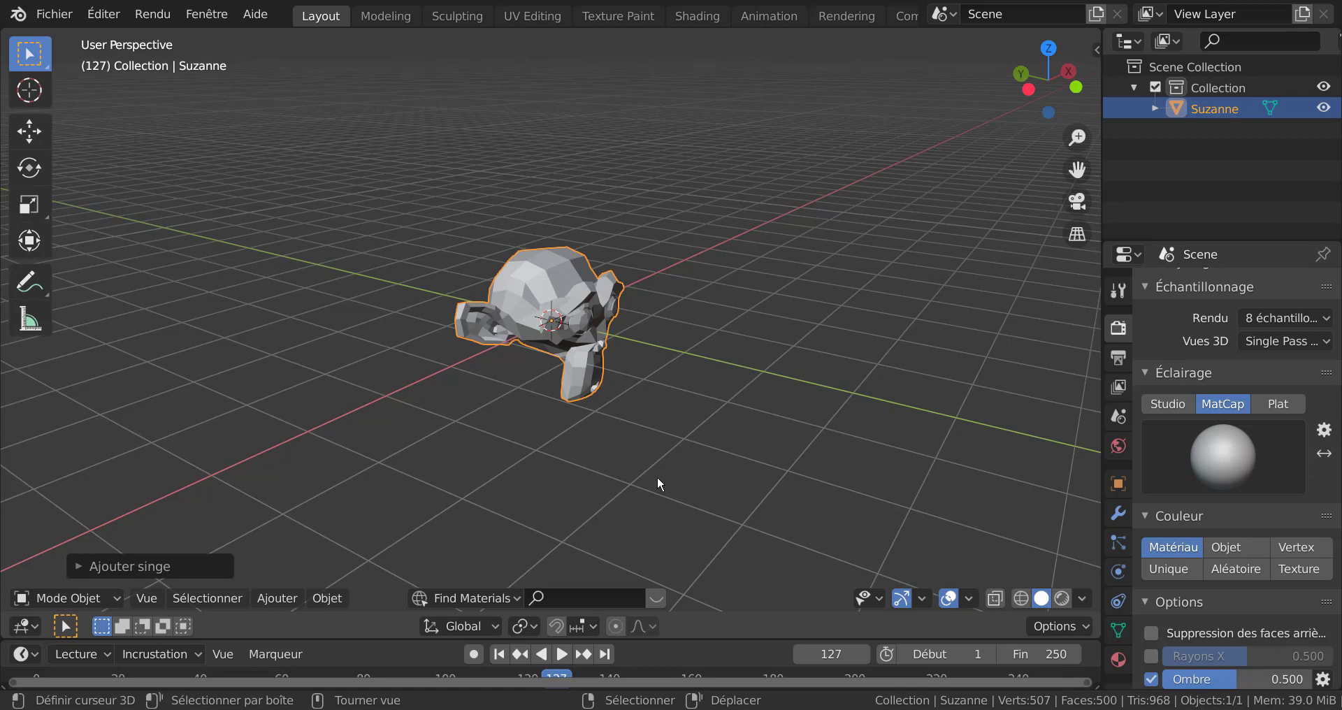
Step: Check Suzanne in orthographic right-side and left-side views
key("KP_5")
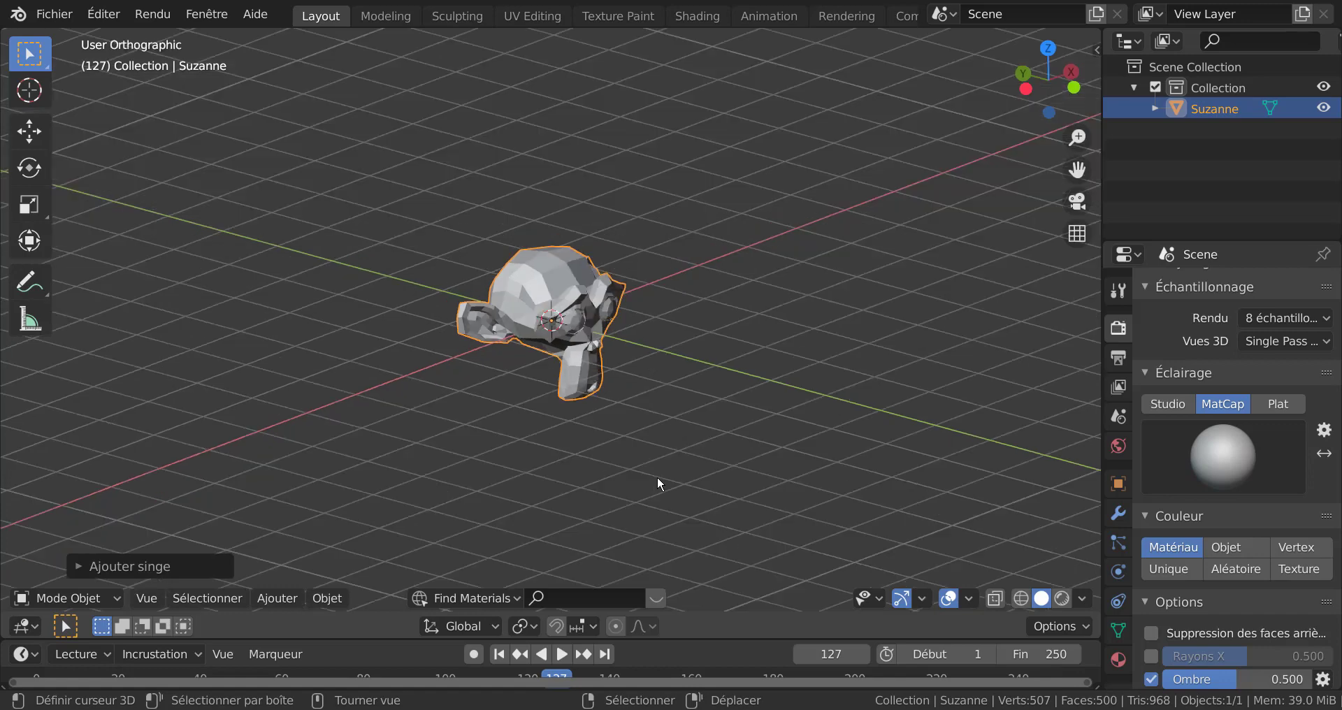
key("KP_3")
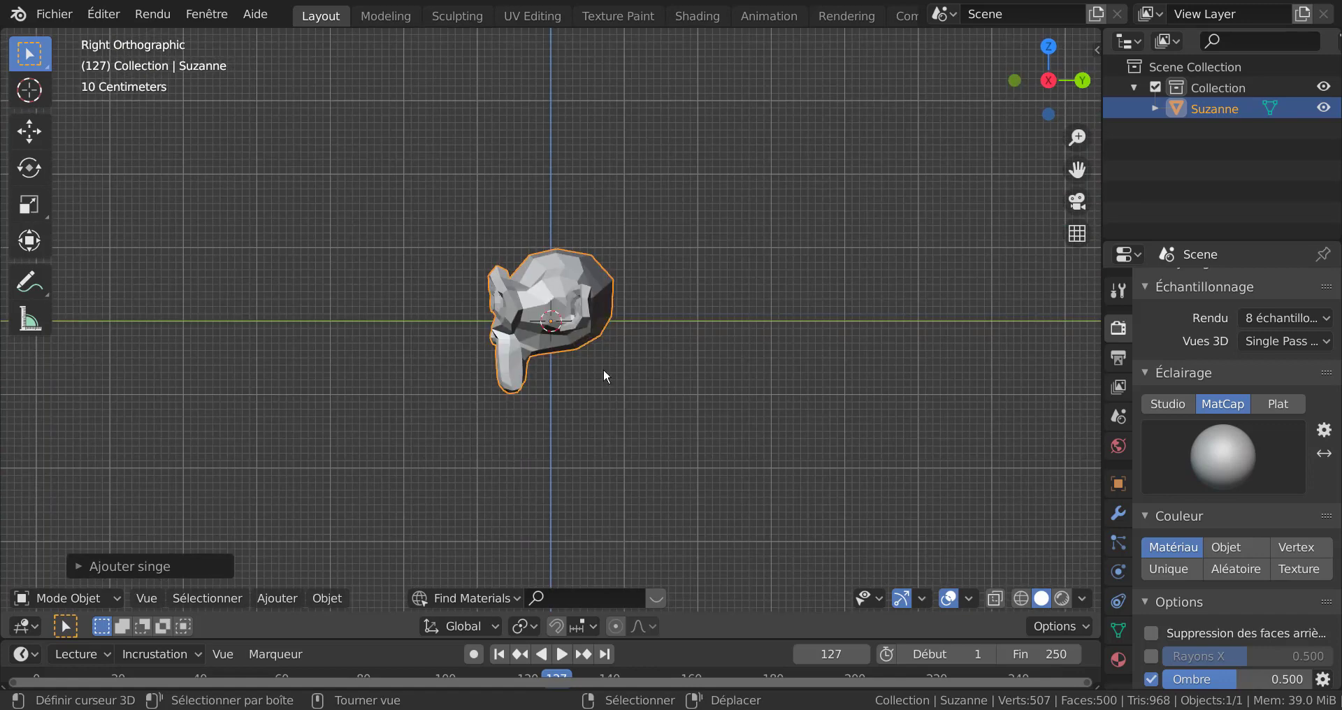
key("ctrl+KP_3")
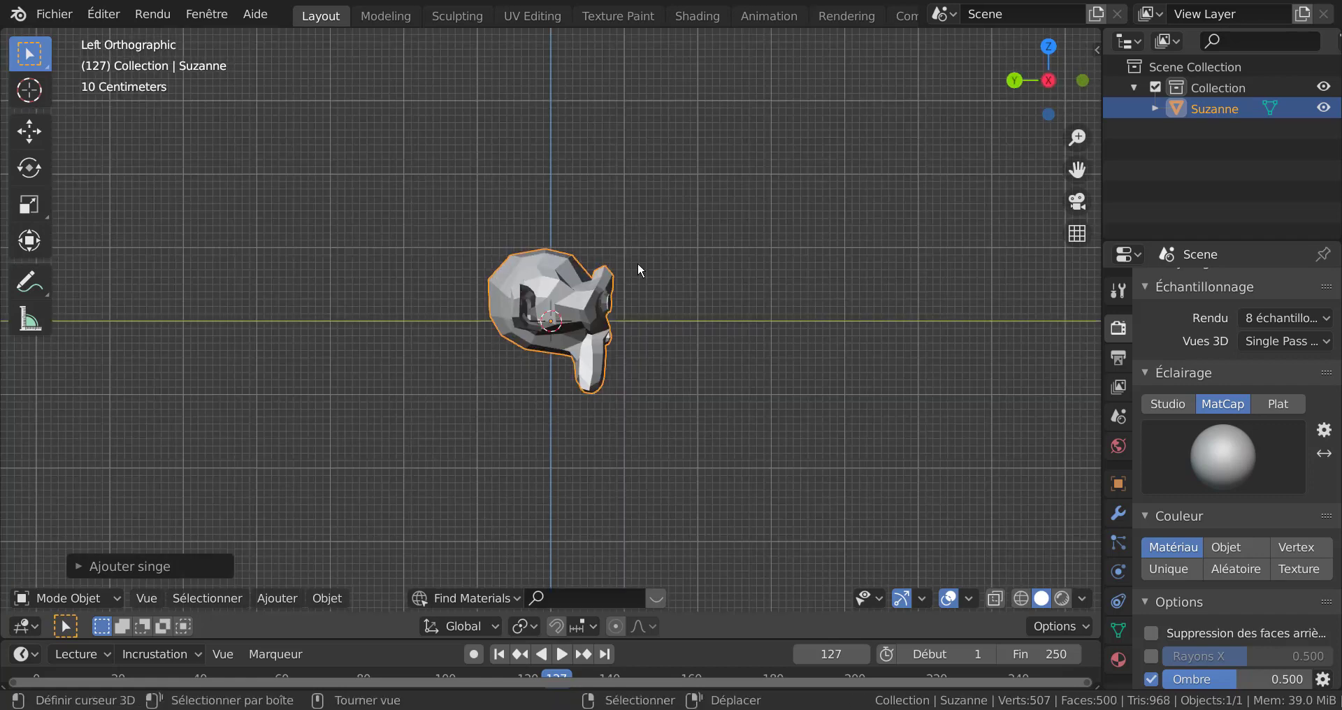
key("KP_3")
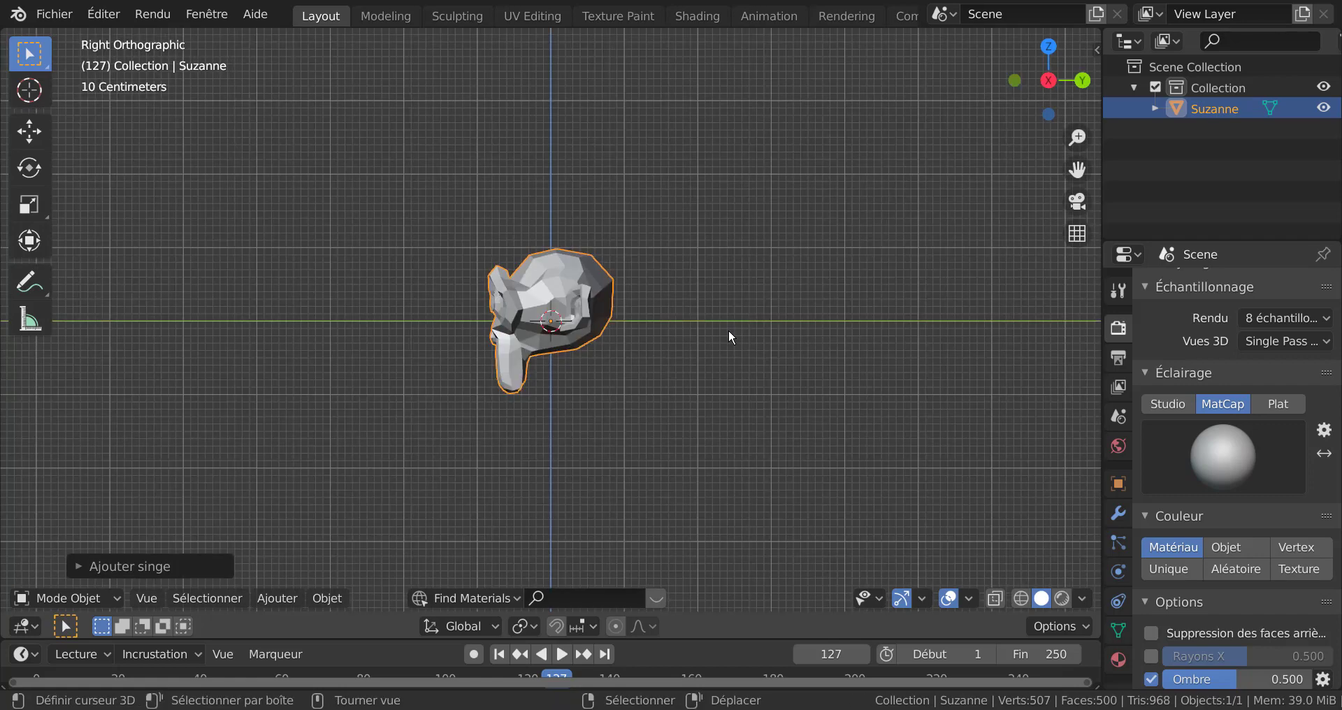
Step: Add a camera to the scene
left_click(274, 605)
mouse_move(321, 295)
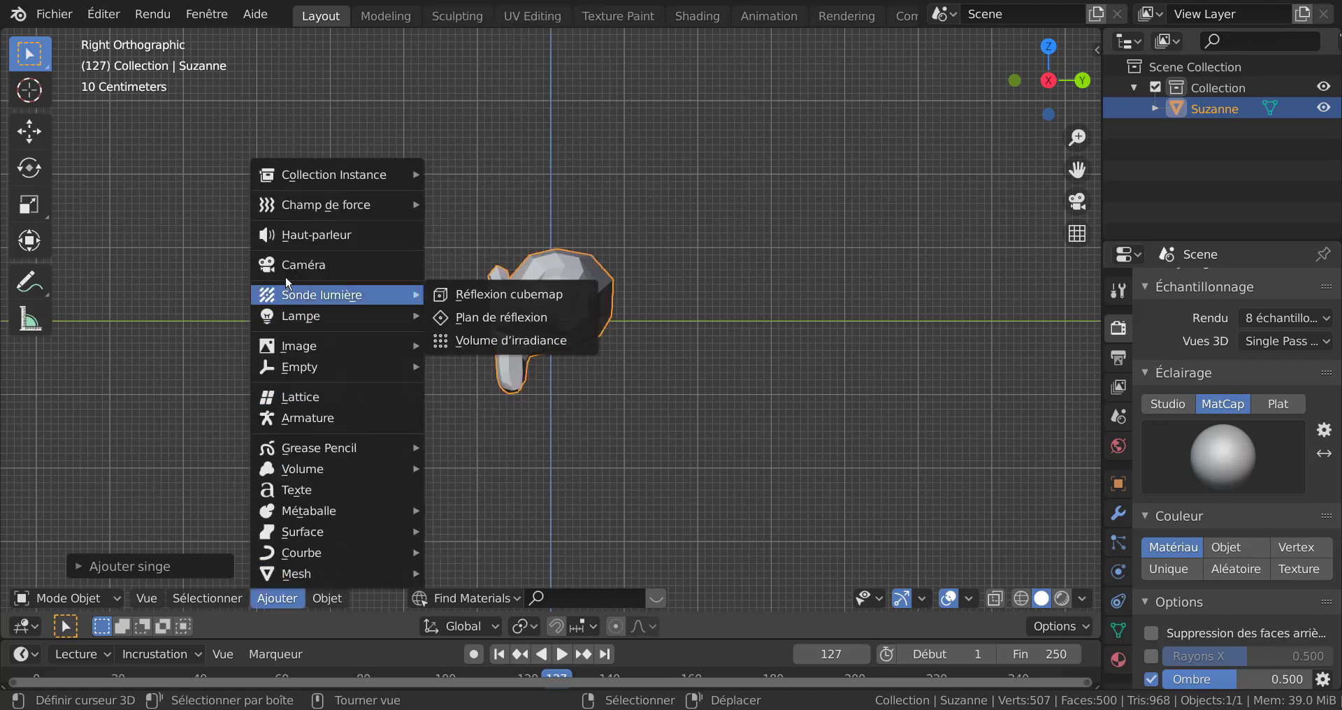
left_click(290, 266)
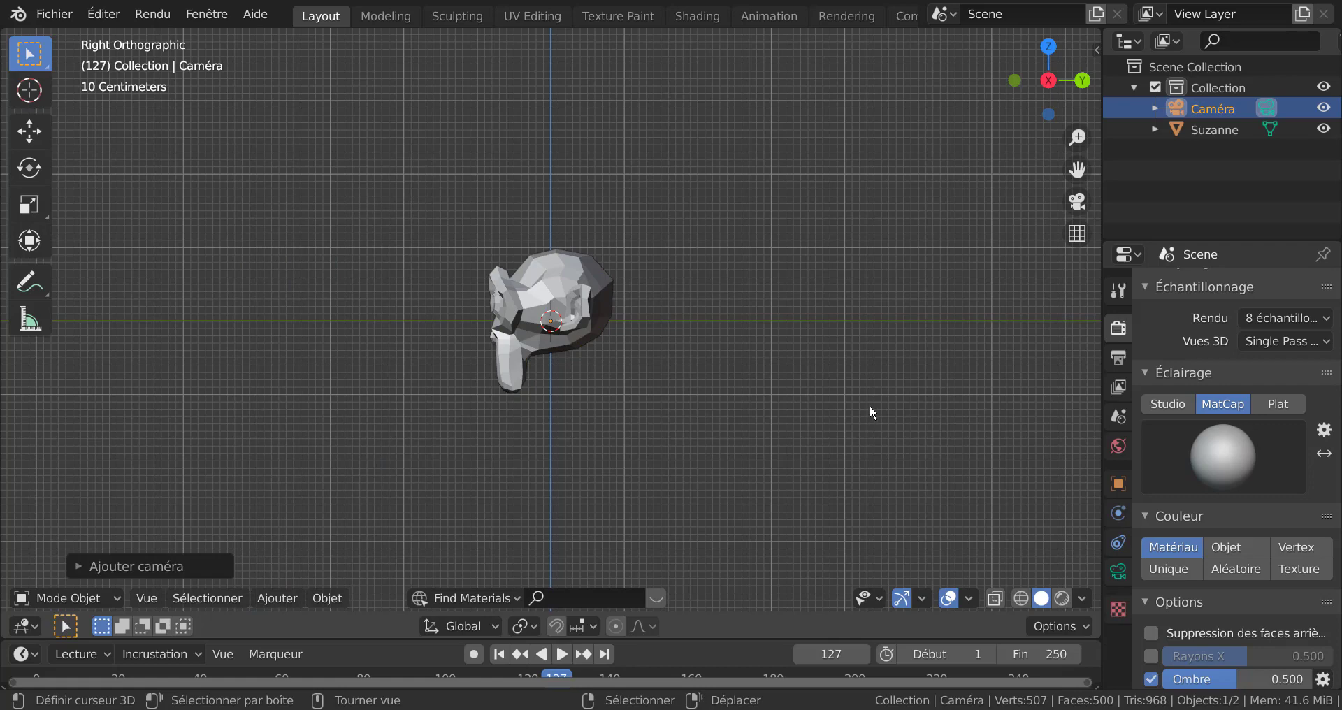
scroll(870, 405, "down", 2)
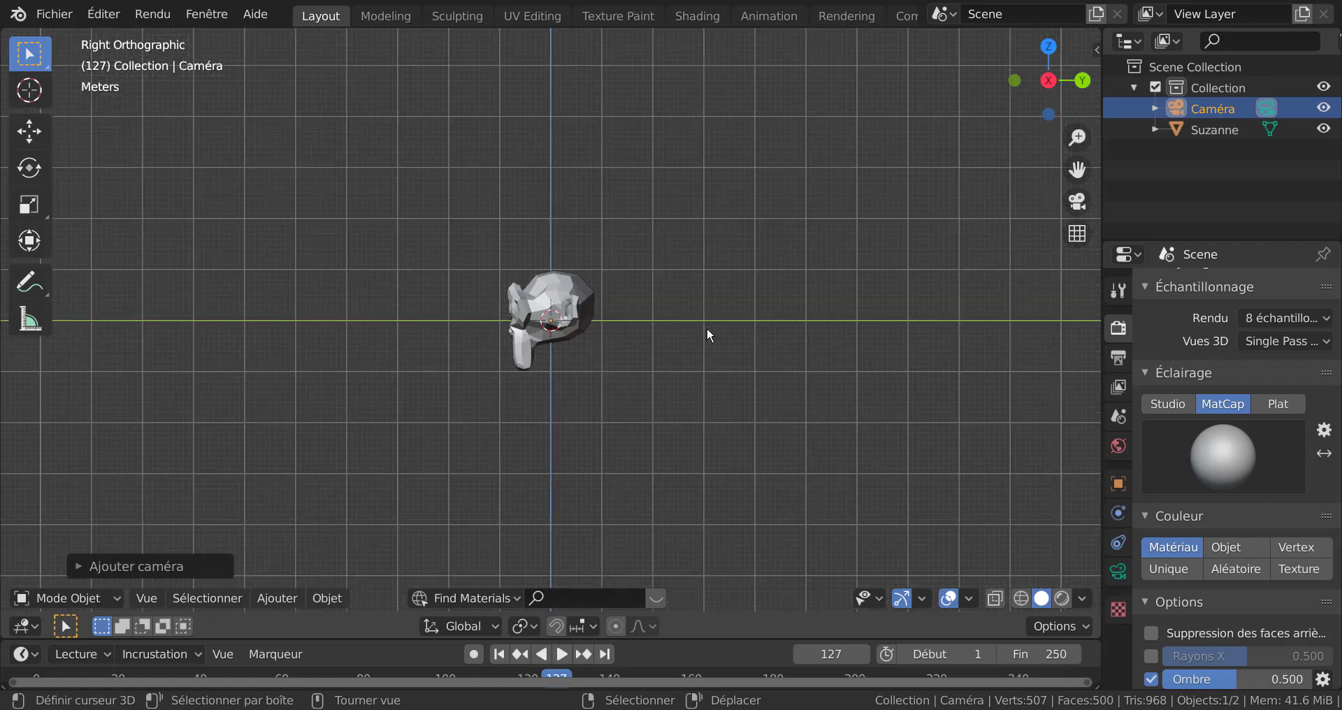
Step: Slide the camera about 1.1 m along X and look through it at Suzanne
key("KP_7")
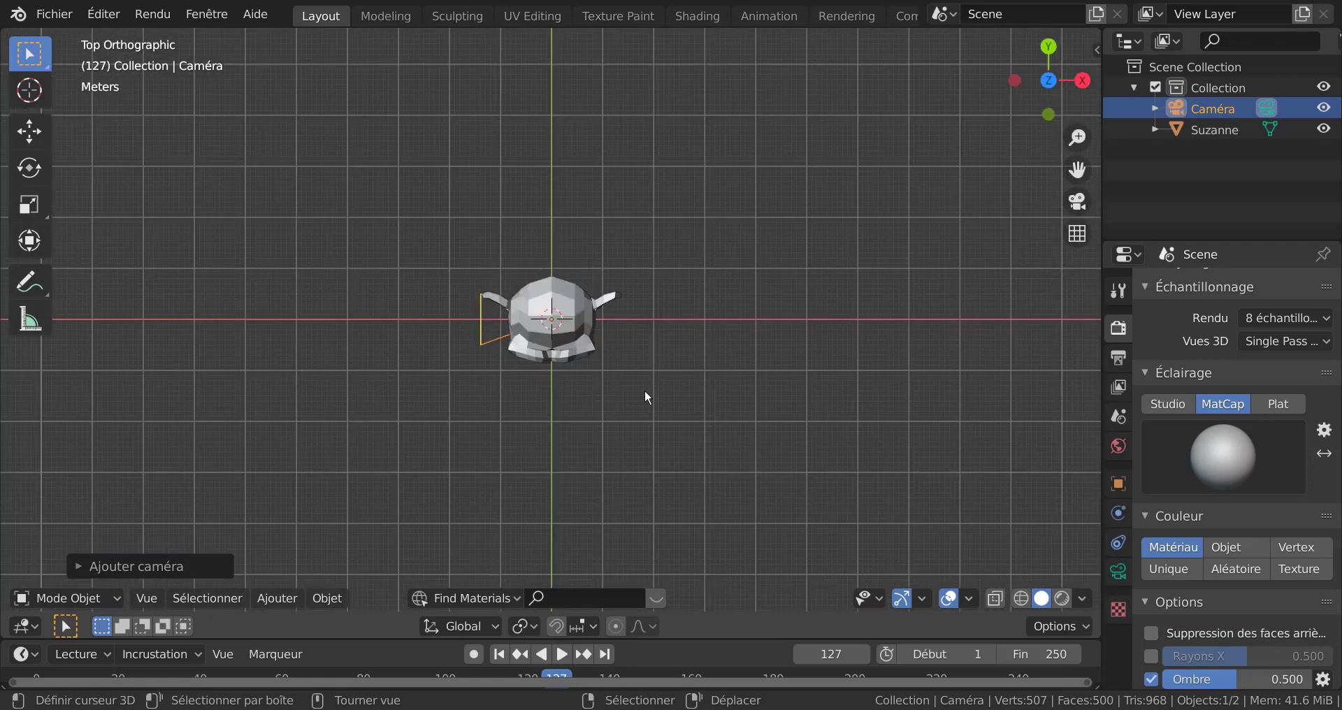
key("g")
key("x")
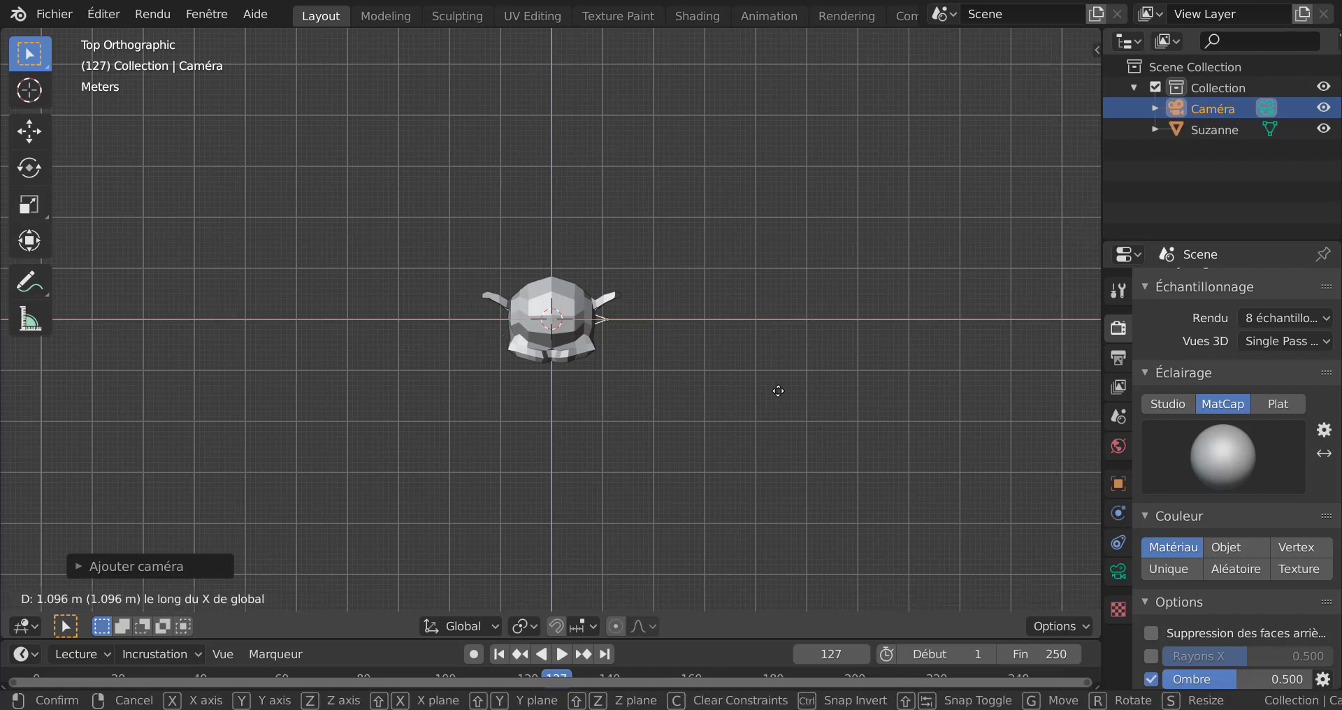
left_click(999, 394)
key("KP_3")
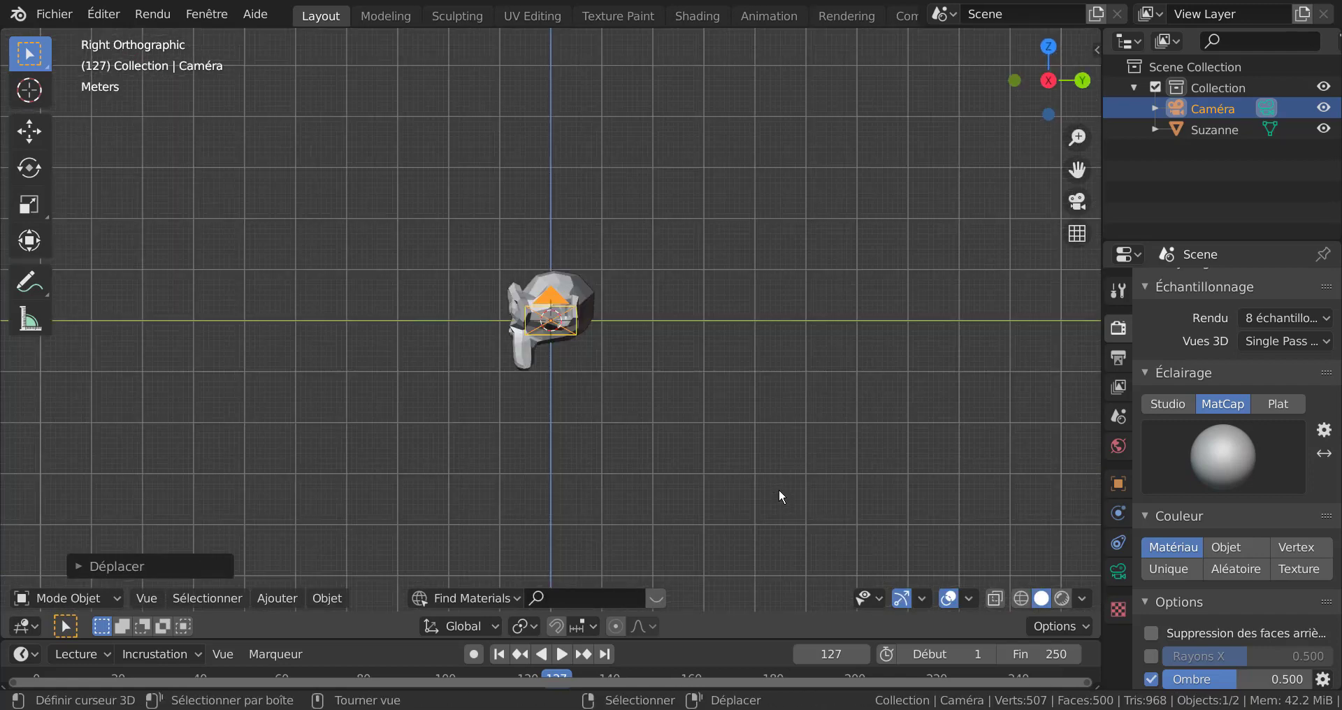
key("KP_0")
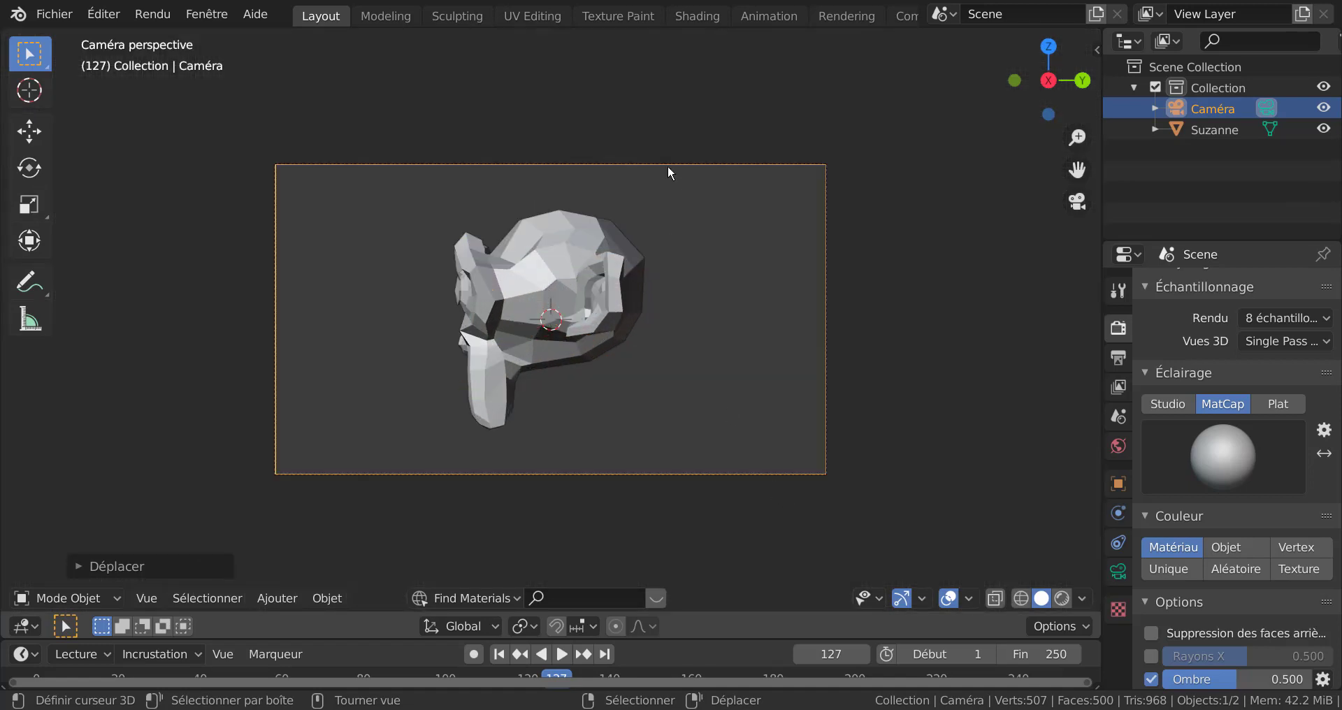
Step: Split the viewport vertically into two side-by-side 3D views
right_click(637, 25)
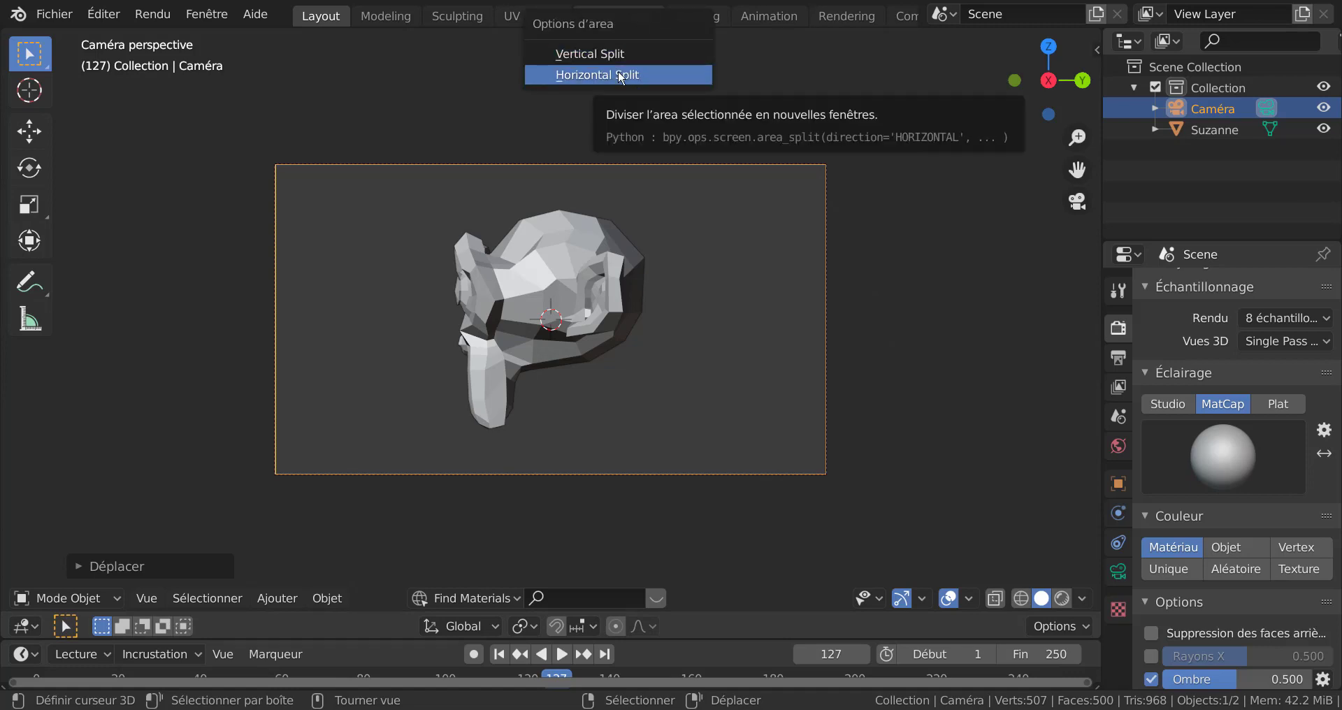
left_click(622, 50)
left_click(584, 336)
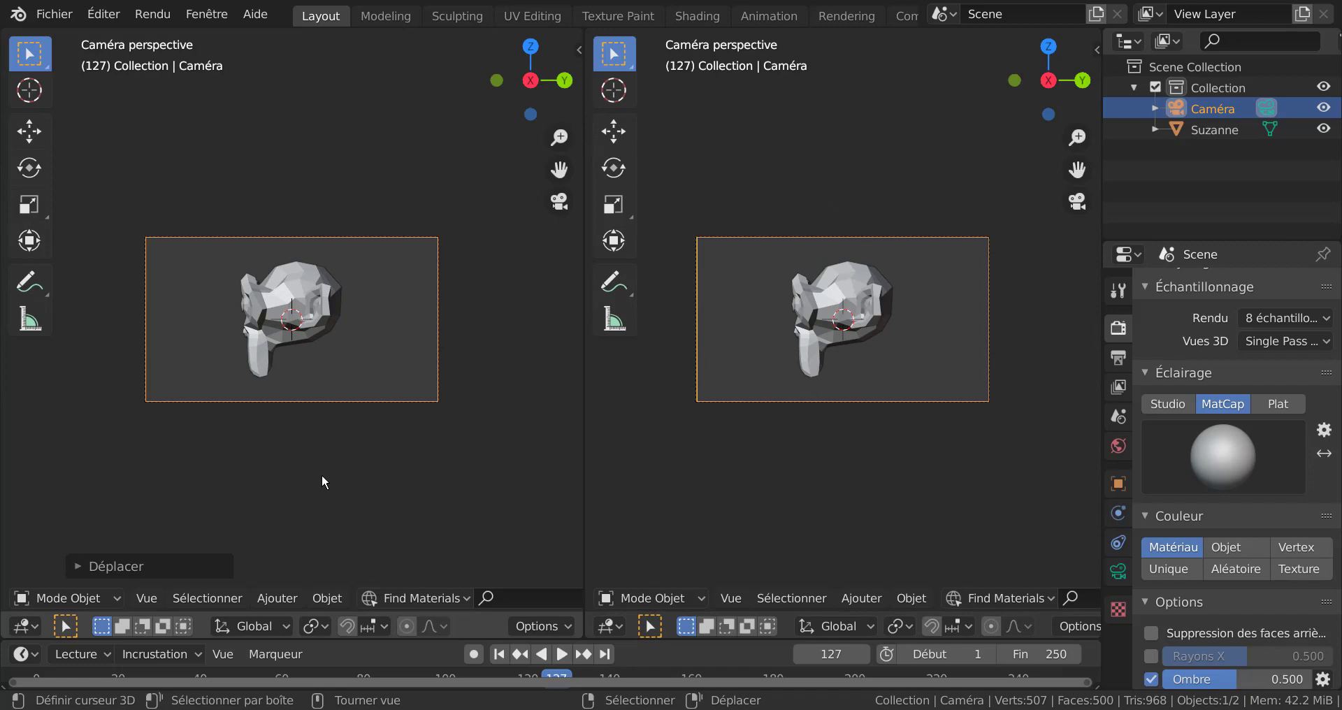
Step: Orbit and zoom the left view into perspective showing both monkey and camera
key("KP_3")
scroll(334, 471, "up", 2)
scroll(358, 415, "up", 3)
middle_click_drag(359, 415, 448, 450)
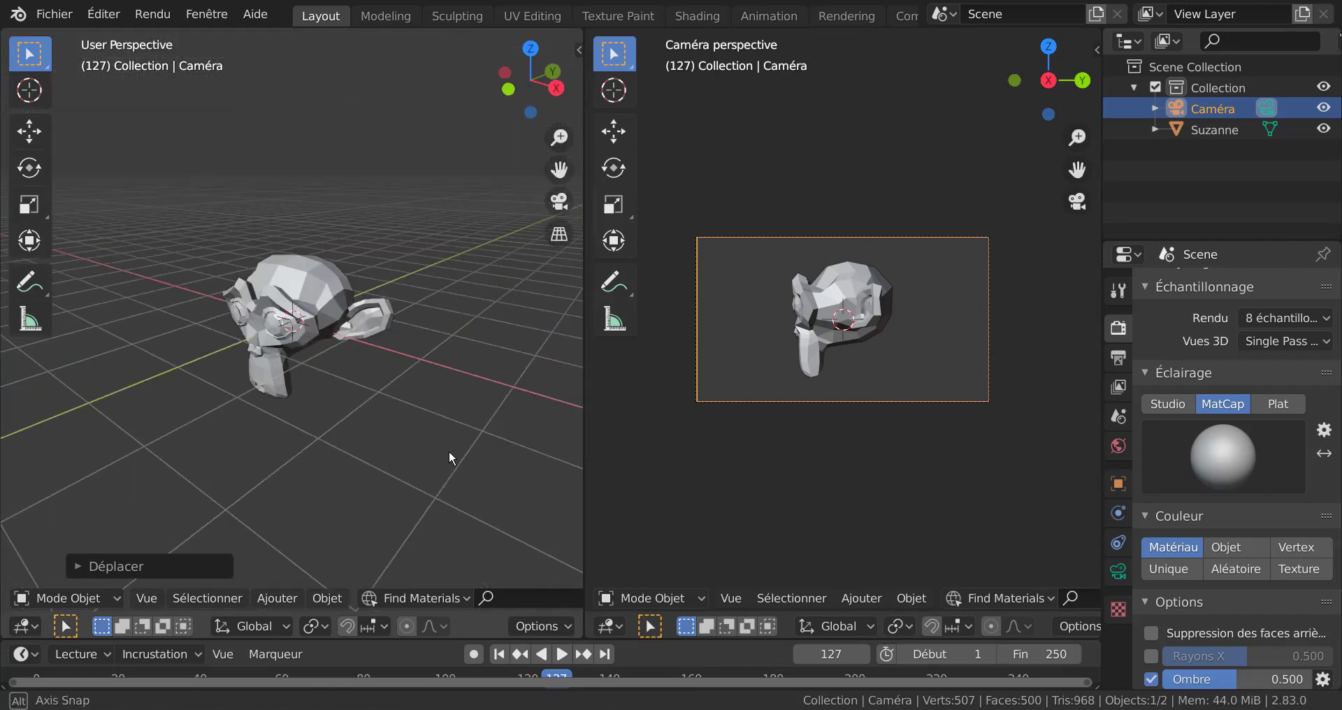
scroll(452, 472, "down", 2)
scroll(450, 463, "down", 4)
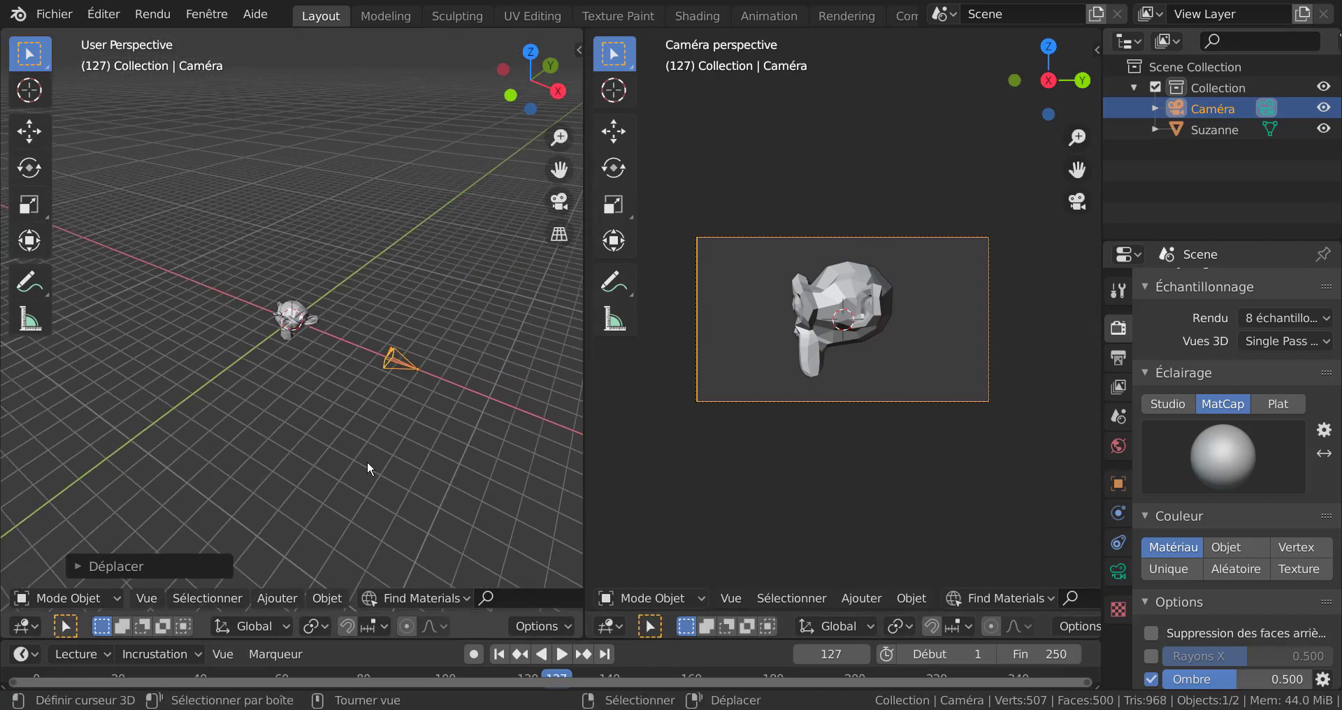
mouse_move(275, 375)
middle_mouse_down()
mouse_move(284, 426)
mouse_move(294, 340)
middle_mouse_up()
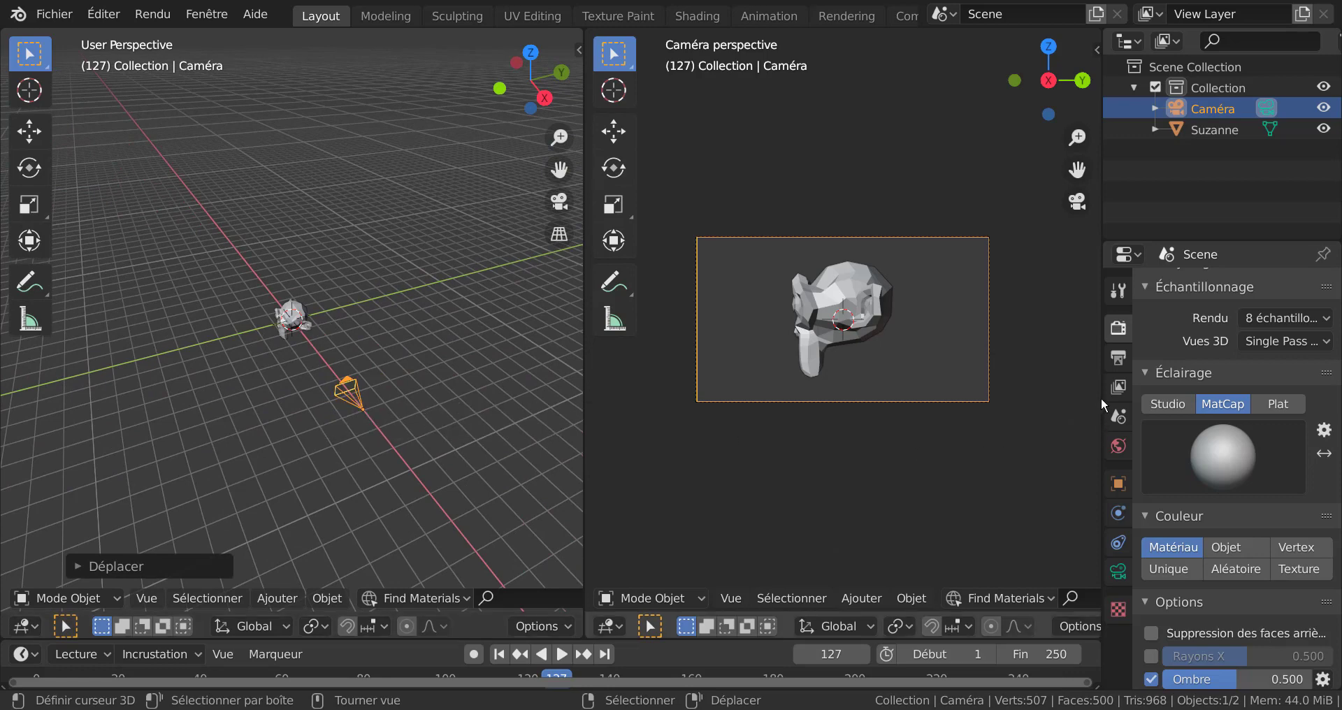
Step: Give the camera a Copier position constraint targeting Suzanne with Décalage on, then move Suzanne to test
left_click_drag(1102, 402, 984, 426)
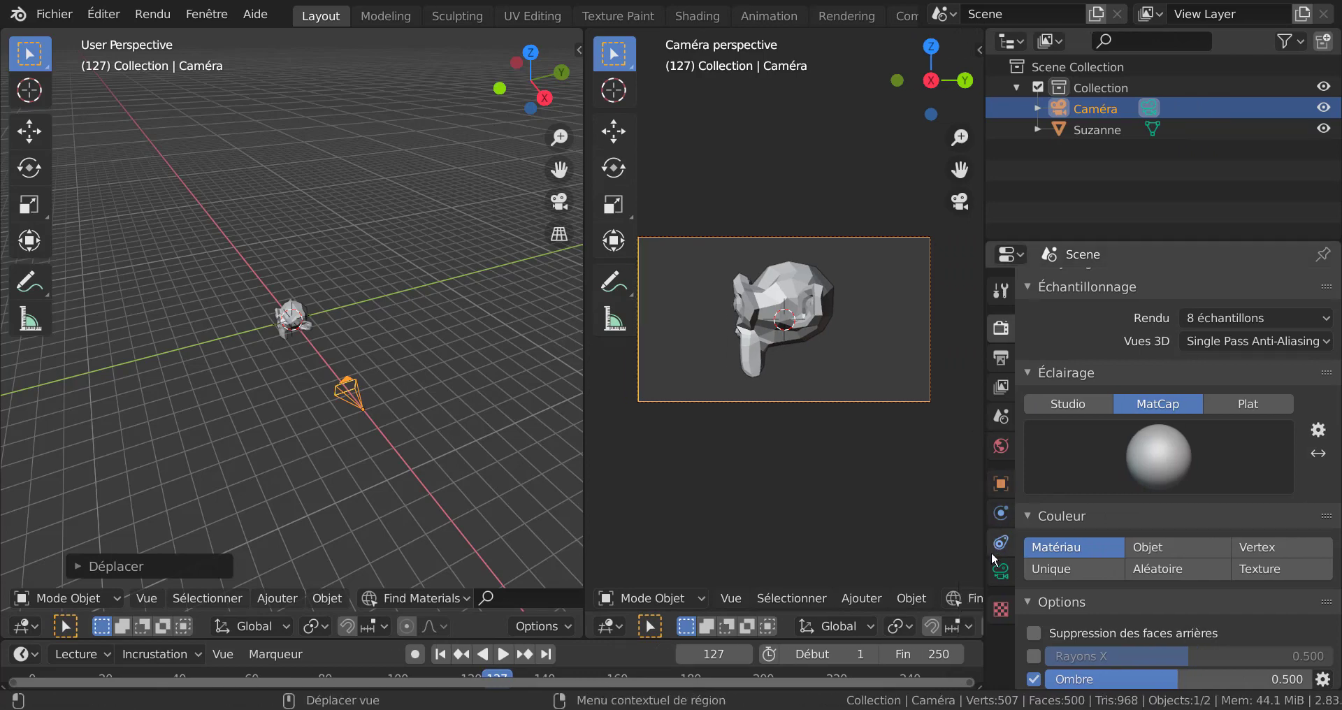
left_click(1001, 545)
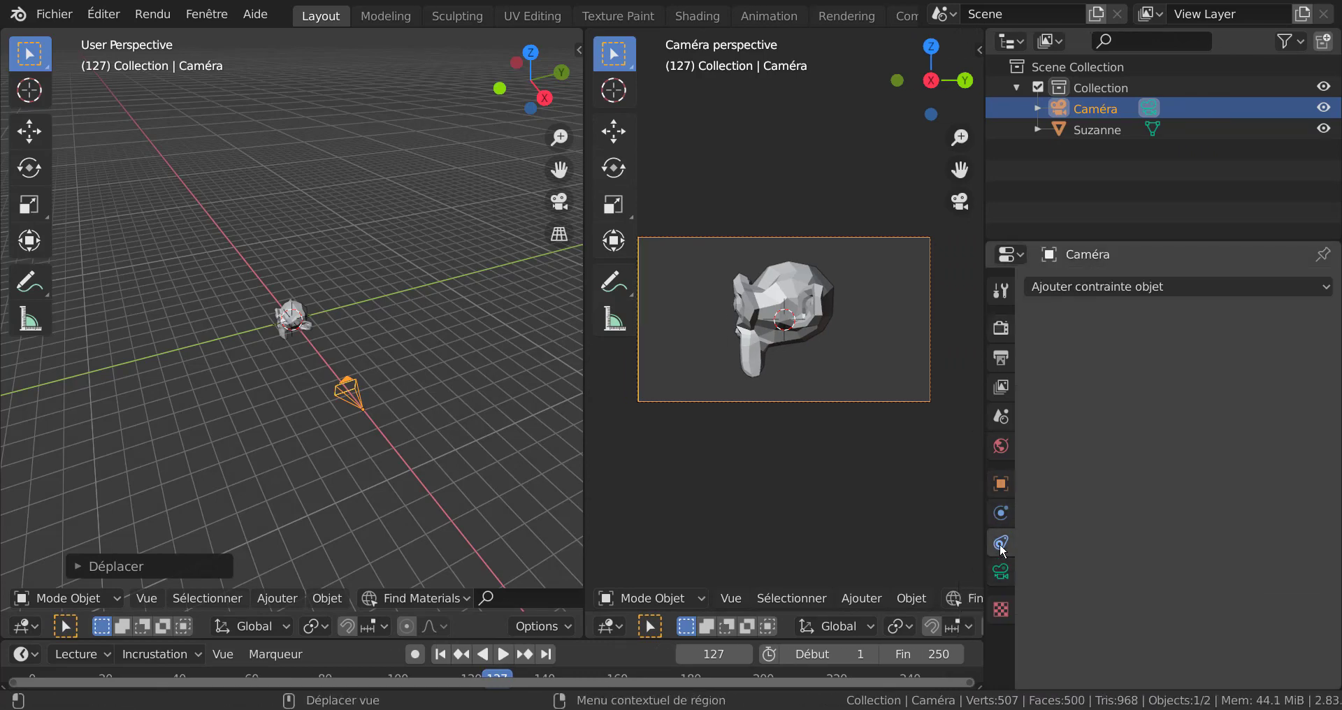
left_click(1162, 287)
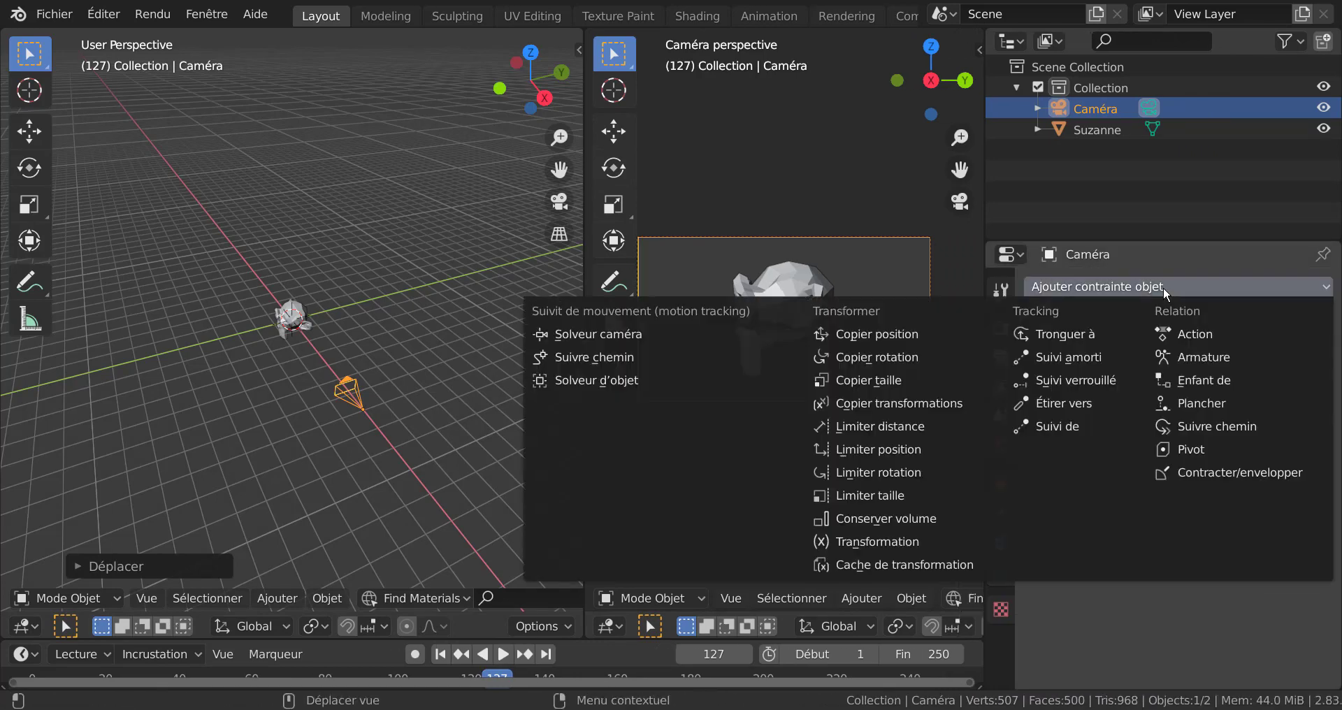
left_click(883, 335)
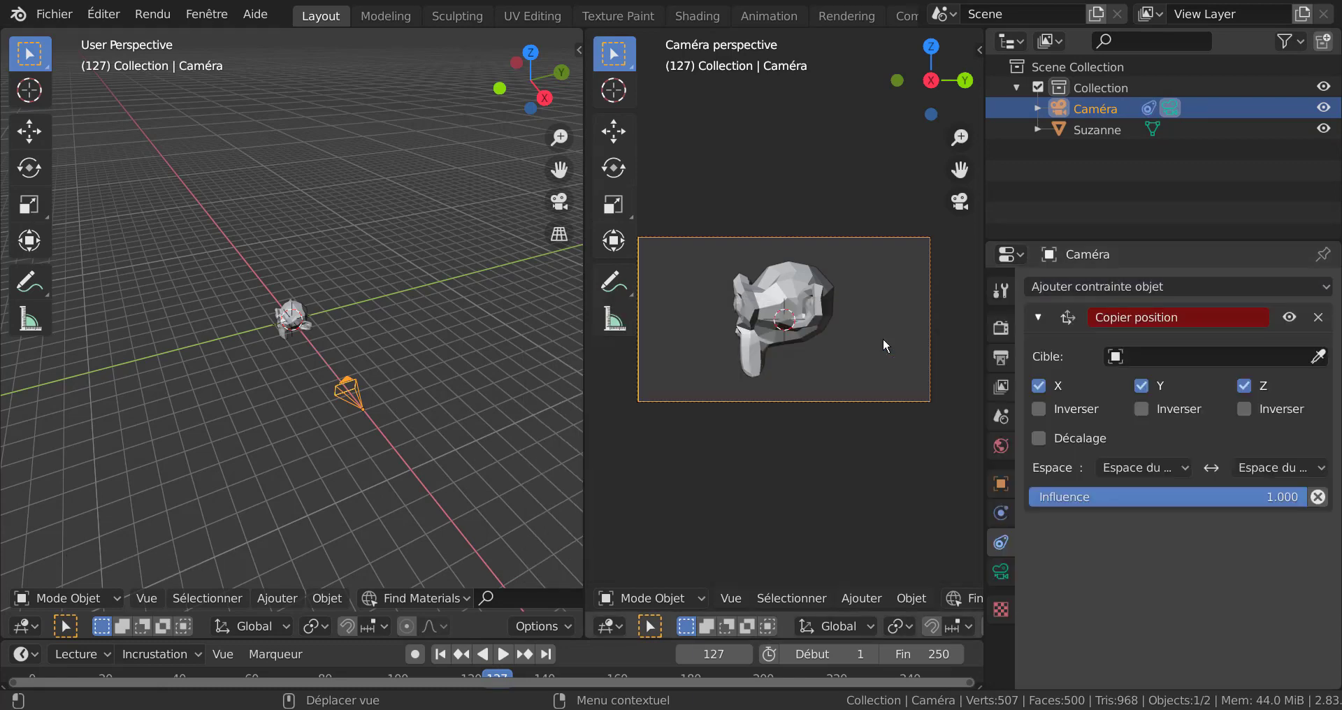
left_click(1217, 355)
left_click(1192, 416)
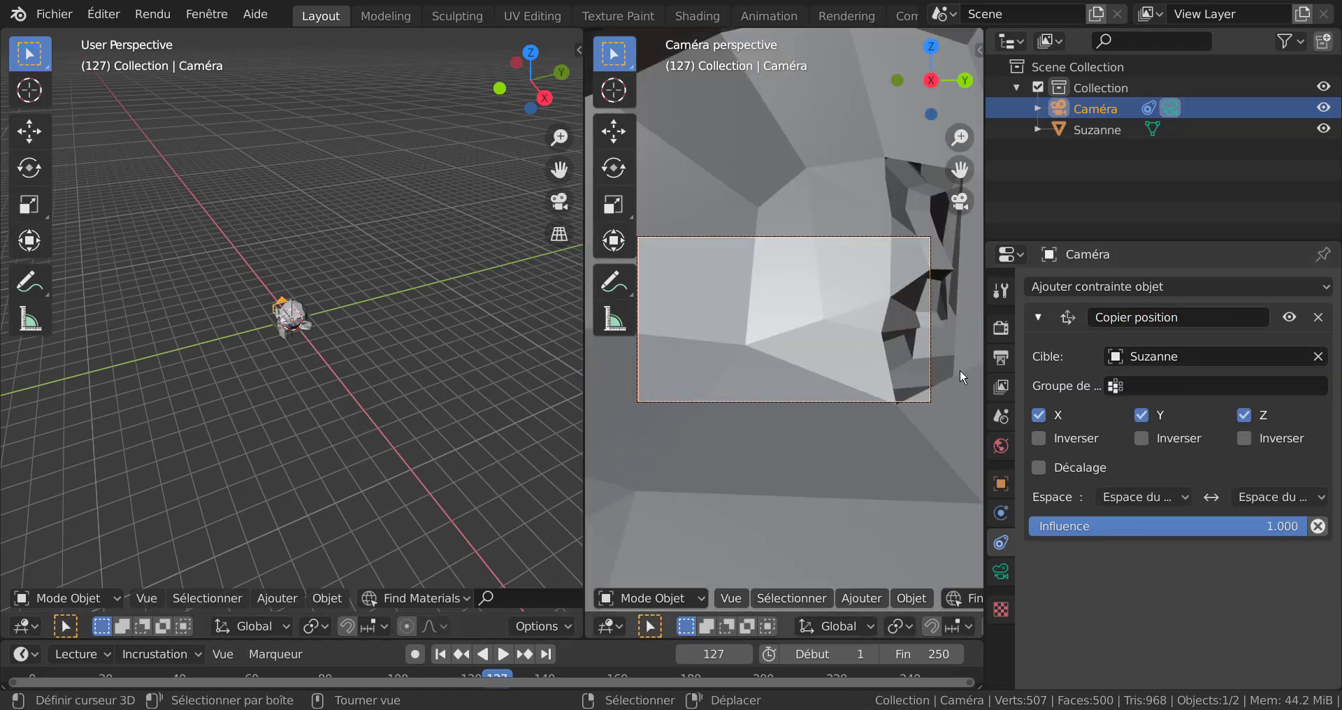
left_click(1039, 466)
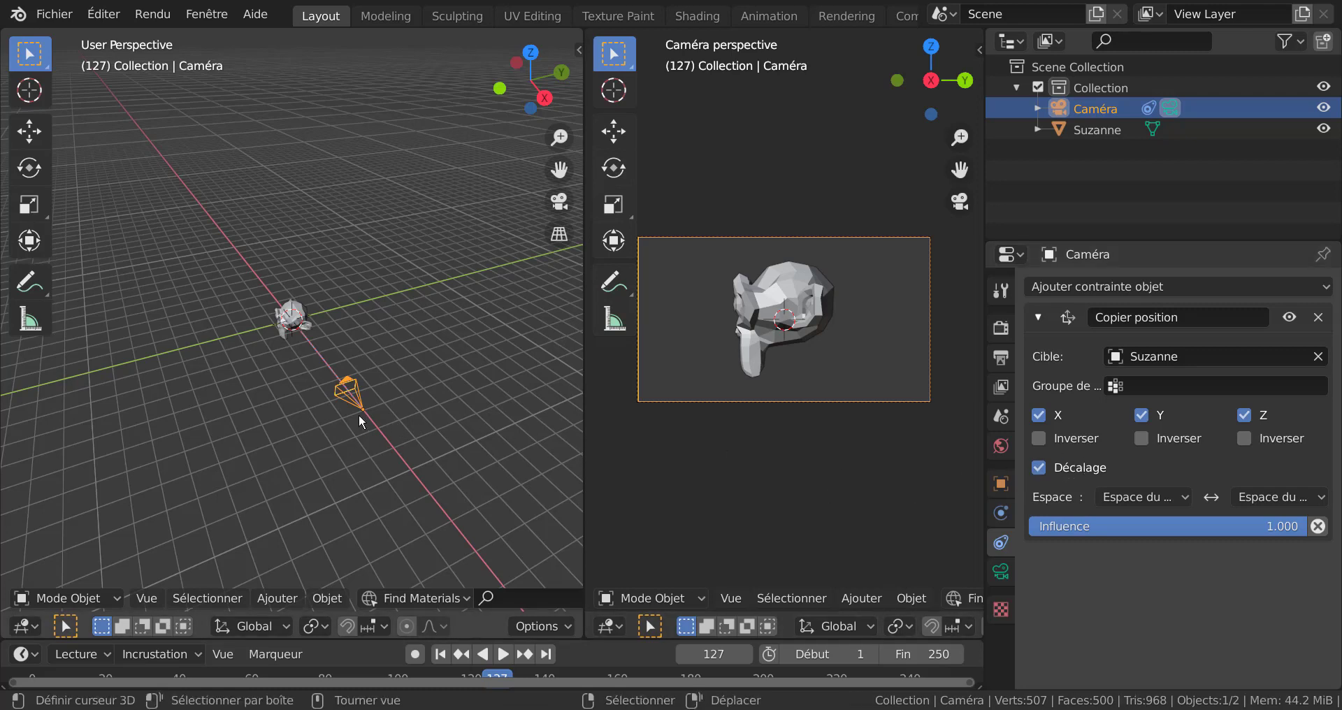
mouse_move(293, 323)
left_mouse_down()
mouse_move(404, 276)
mouse_move(509, 280)
left_mouse_up()
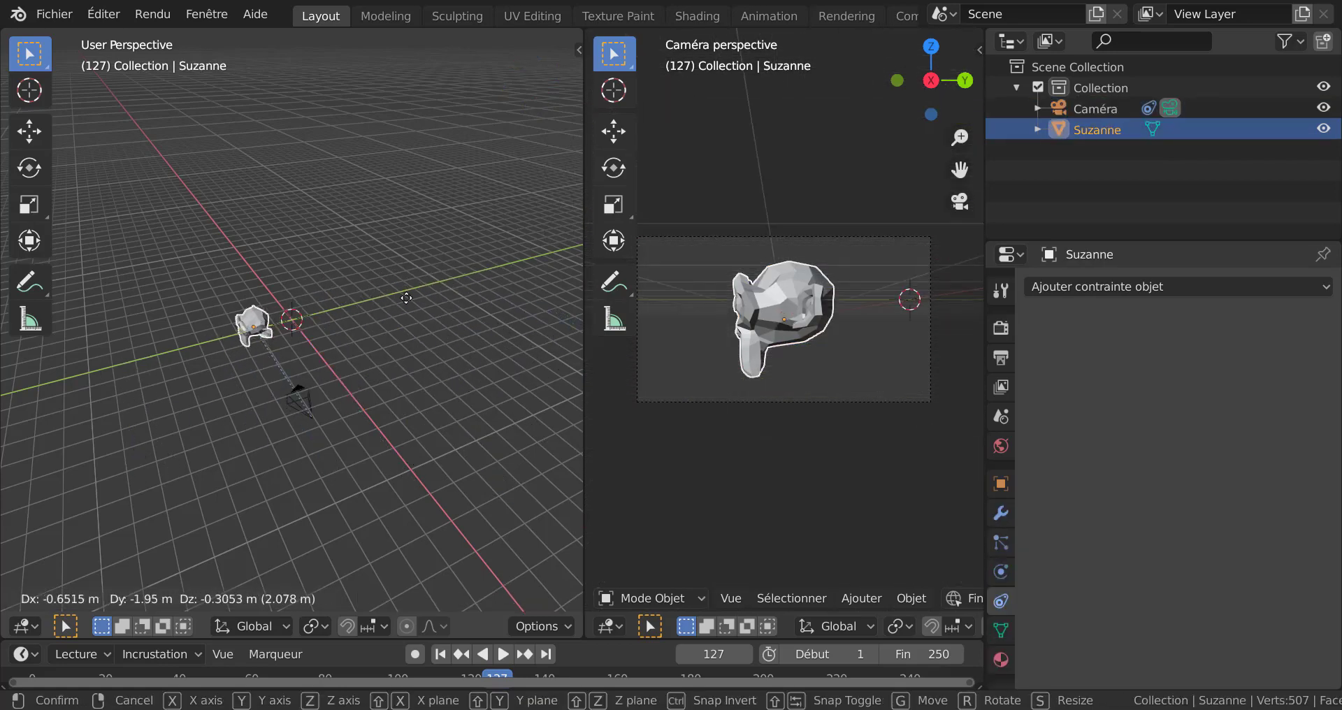
mouse_move(509, 280)
left_mouse_down()
mouse_move(216, 196)
mouse_move(334, 324)
left_mouse_up()
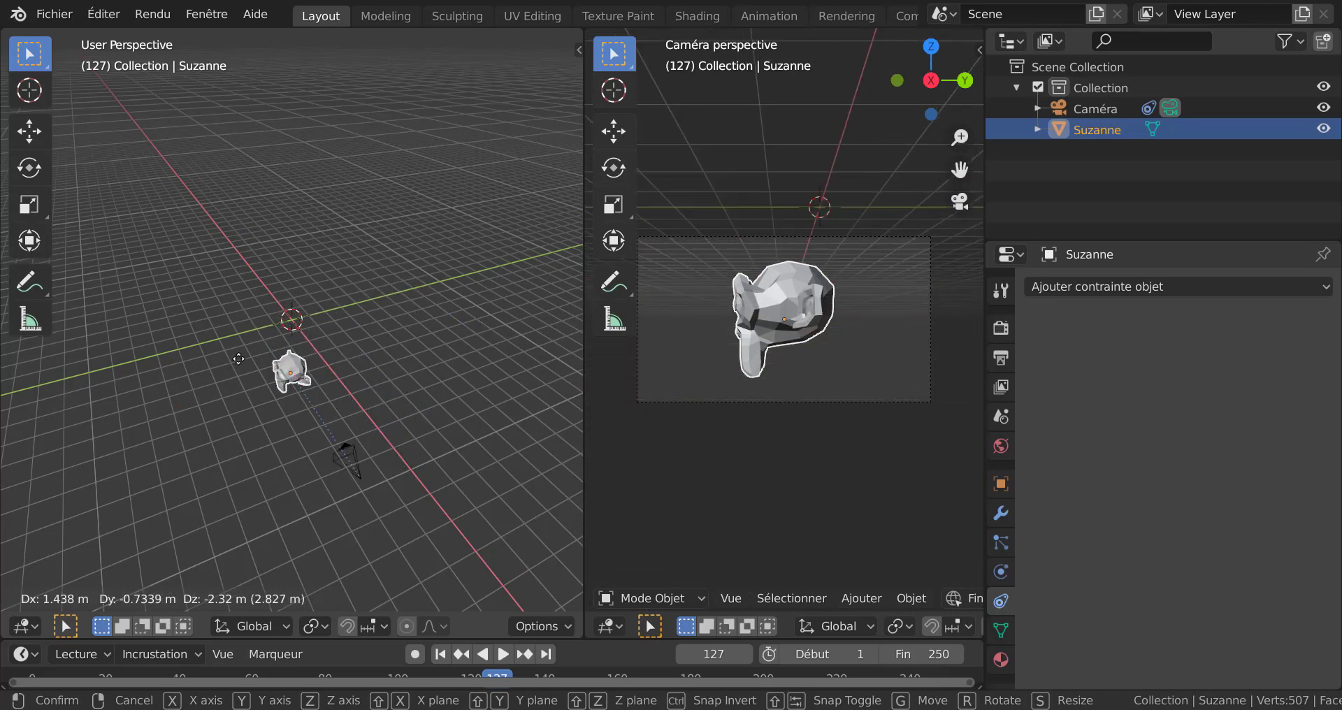
left_click_drag(334, 323, 312, 313)
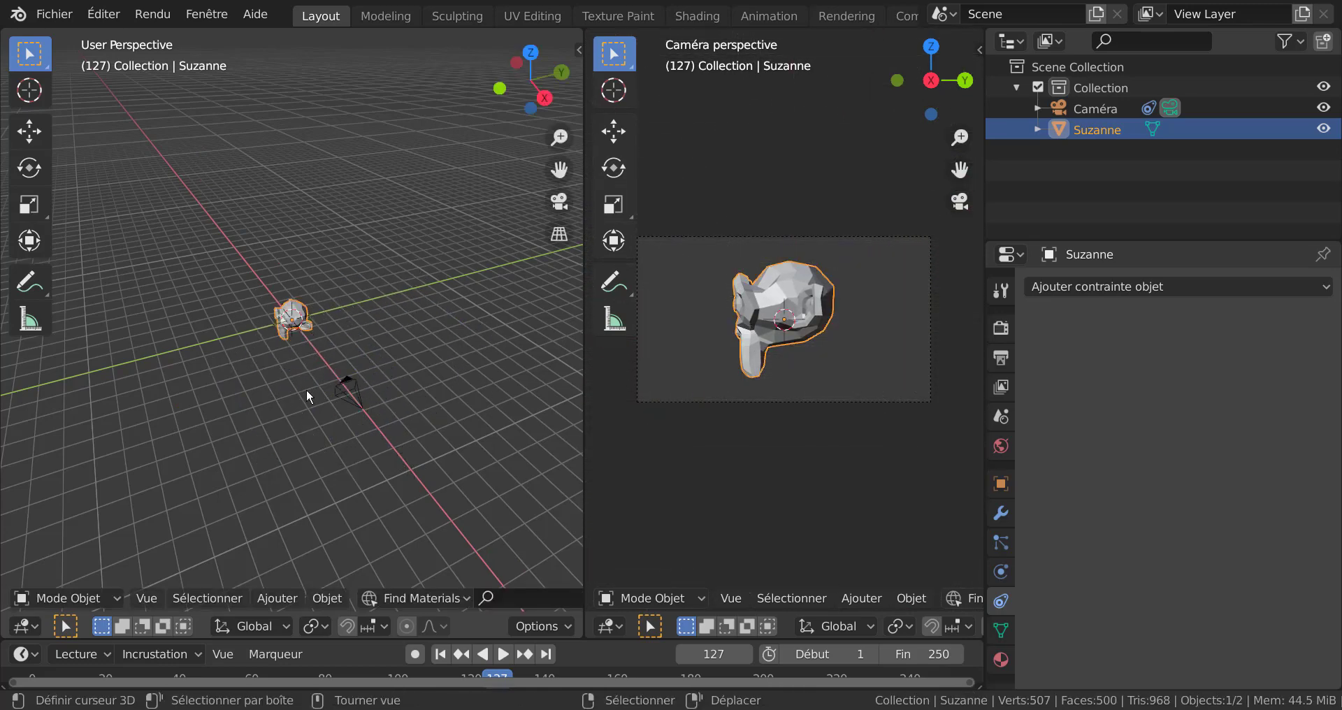
middle_click_drag(307, 390, 341, 387)
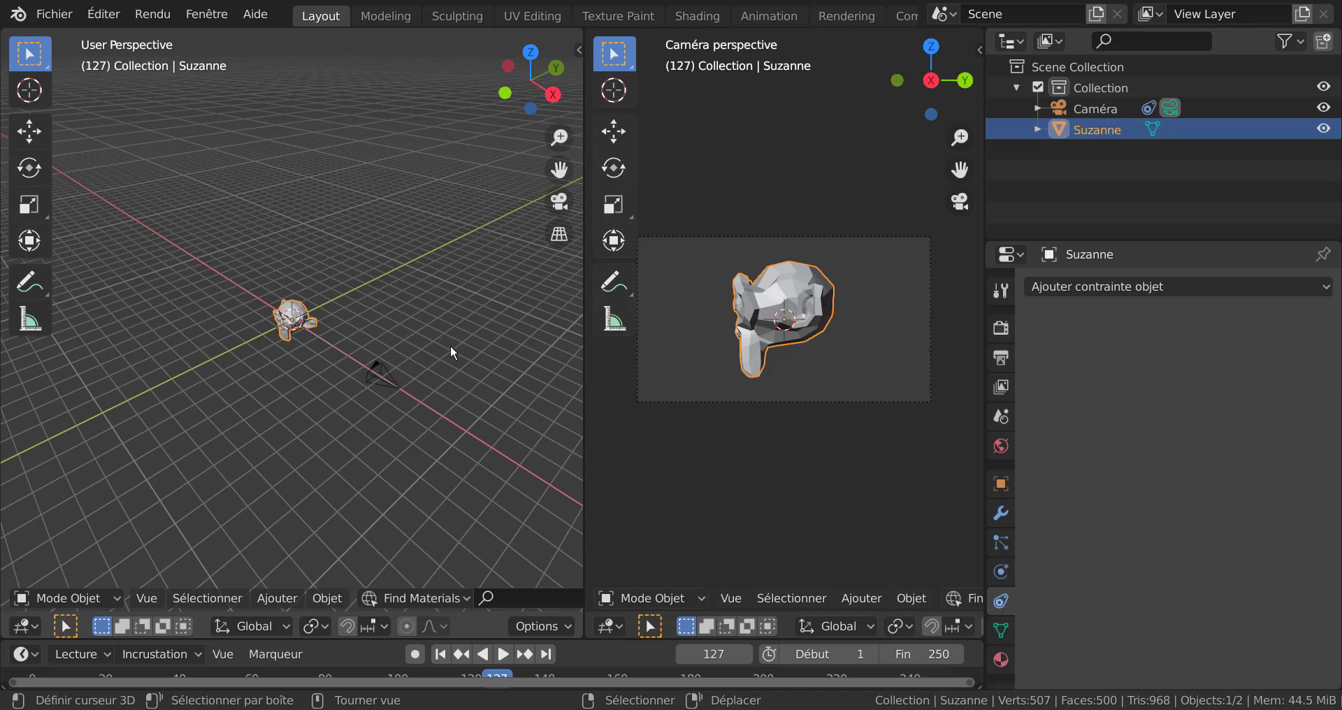
middle_click_drag(451, 347, 300, 318)
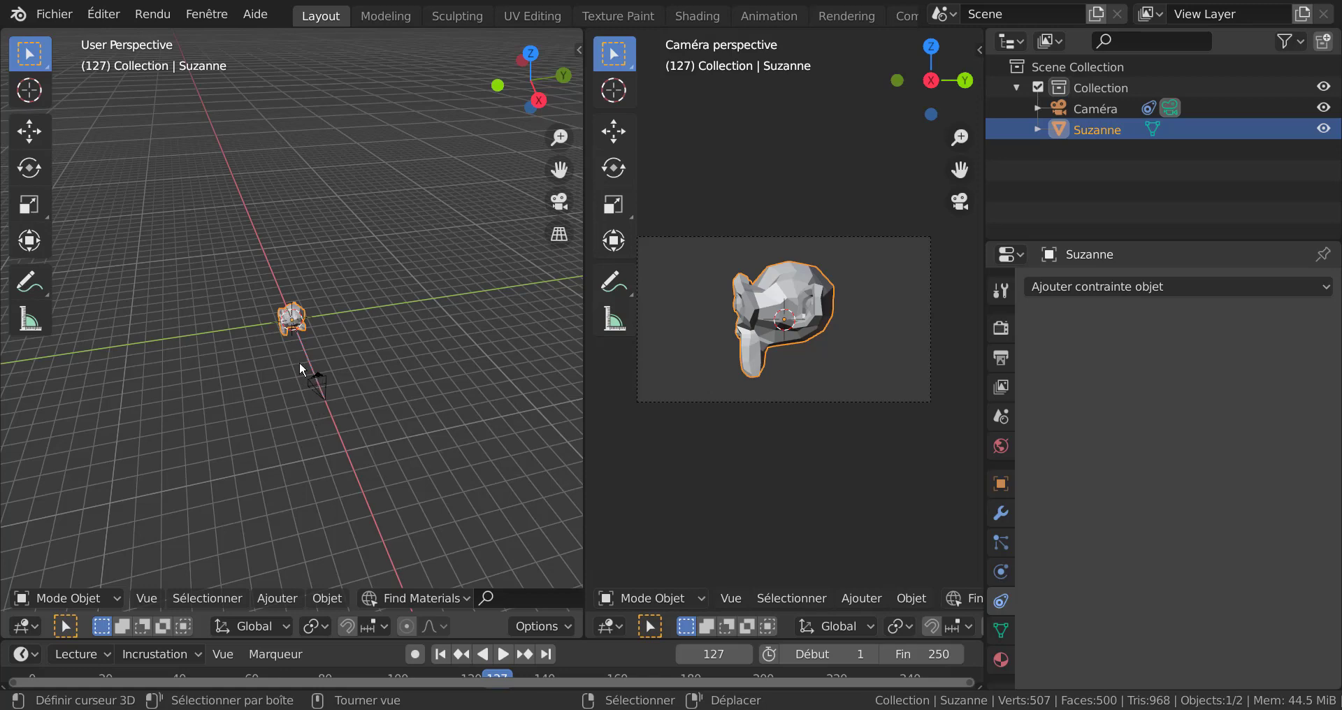
left_click(322, 387)
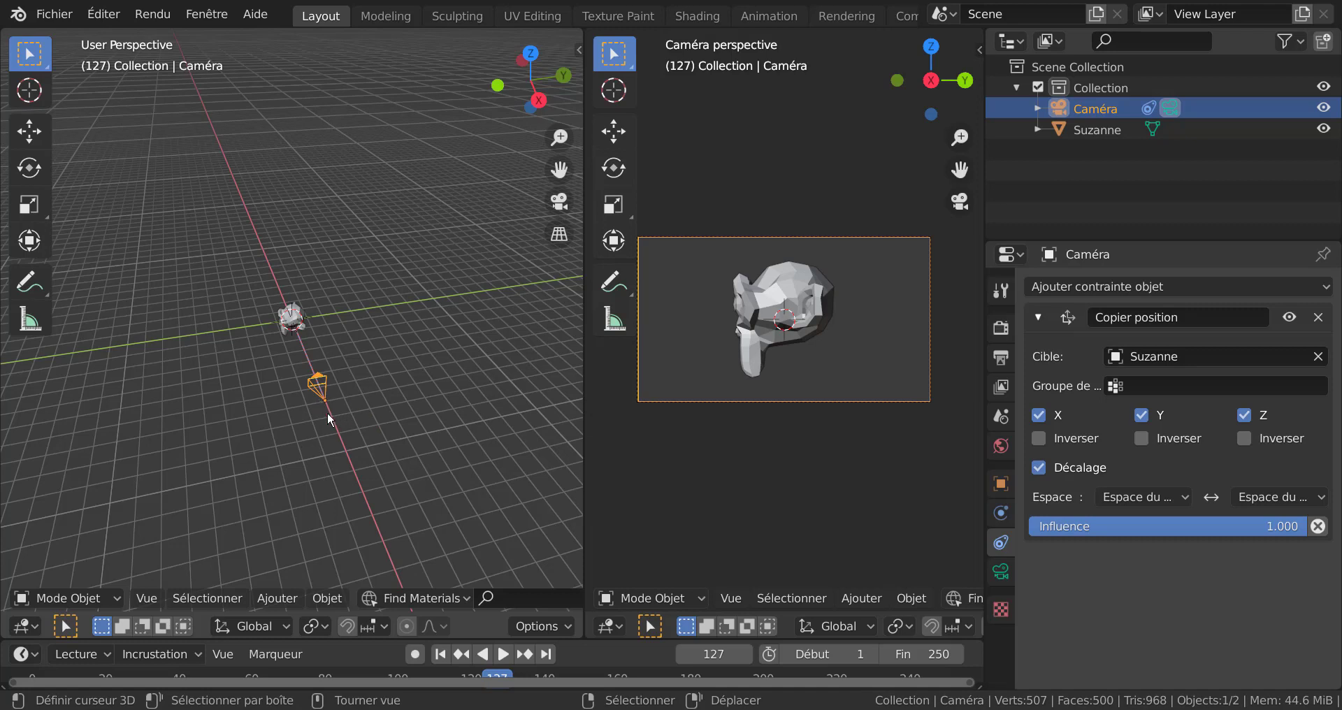
Step: Delete the camera and select Suzanne
key("x")
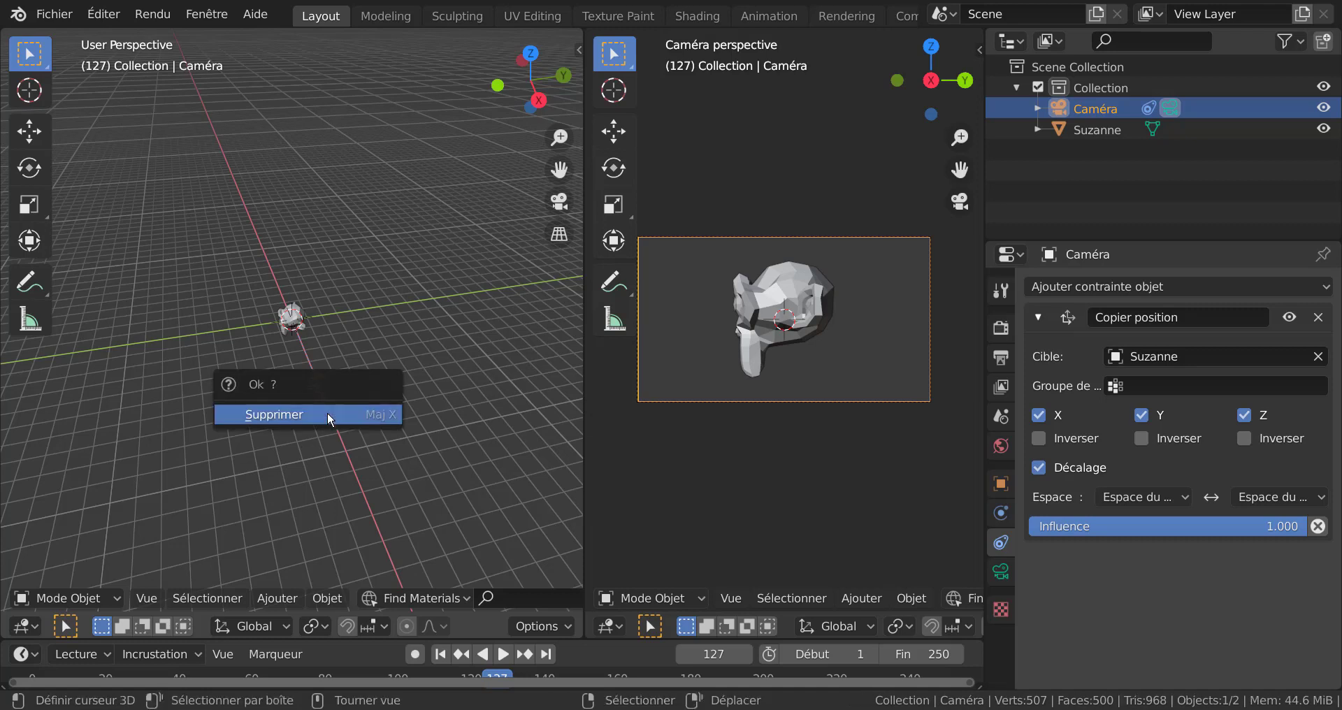
left_click(327, 412)
left_click(300, 328)
middle_click_drag(300, 440, 341, 451)
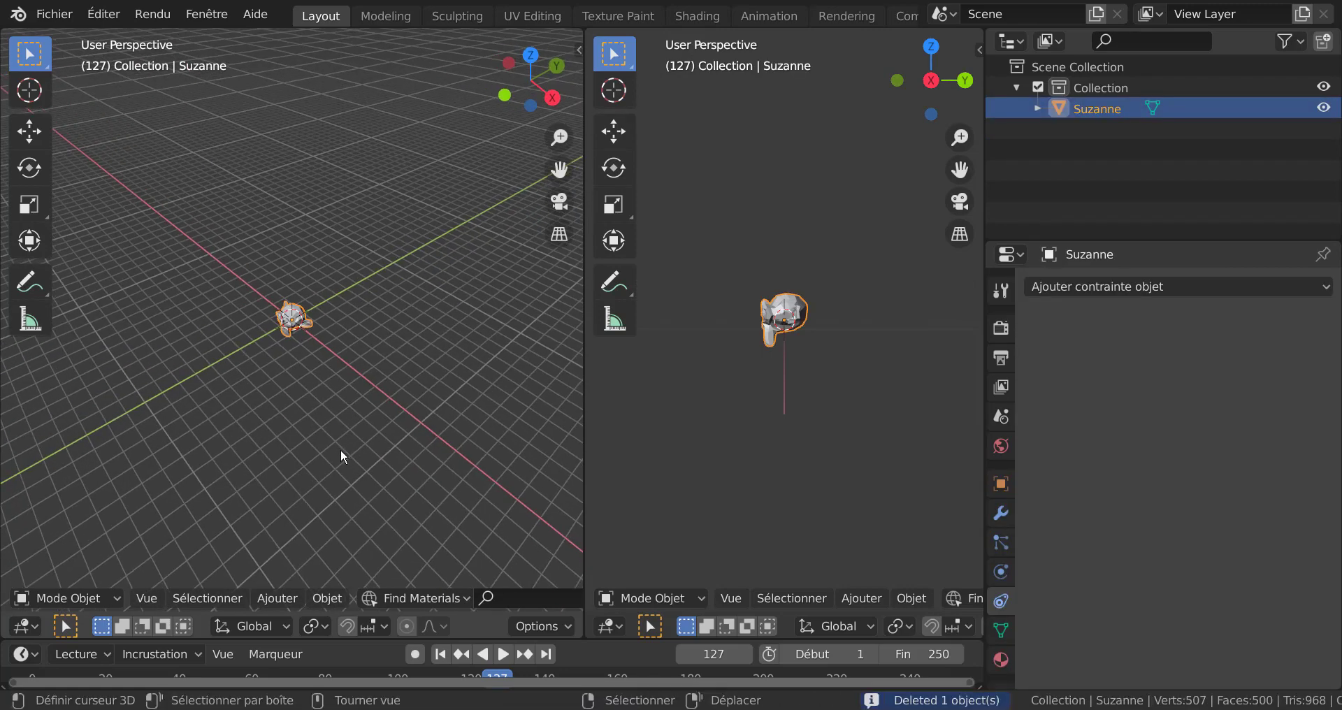
Step: From the top view, rotate Suzanne about a quarter turn around Z
key("KP_7")
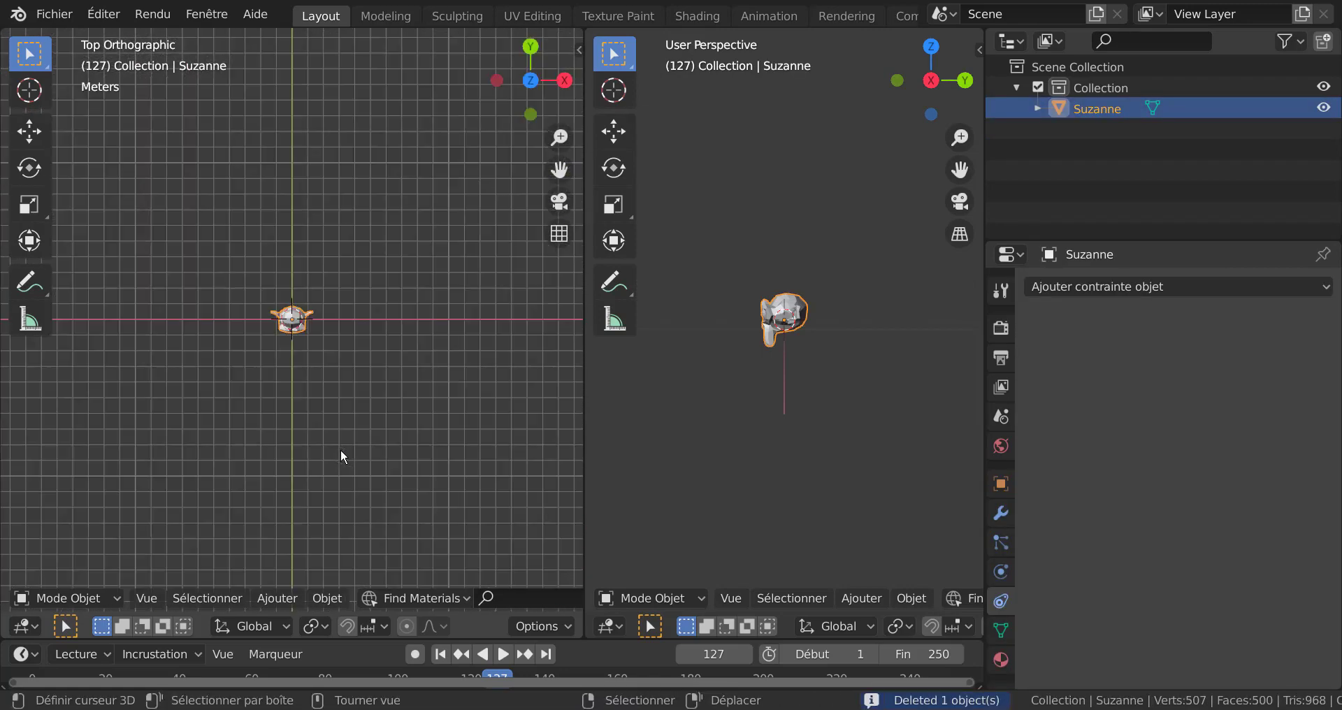
key("r")
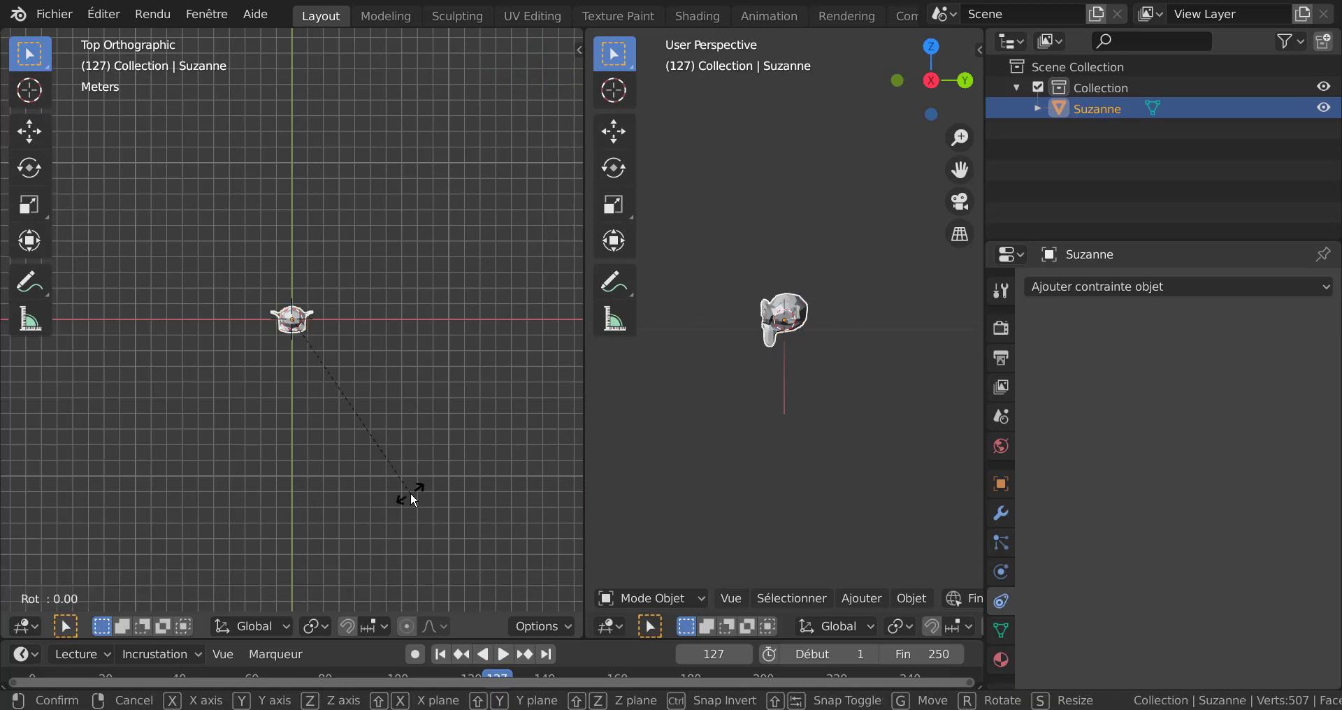
key("z")
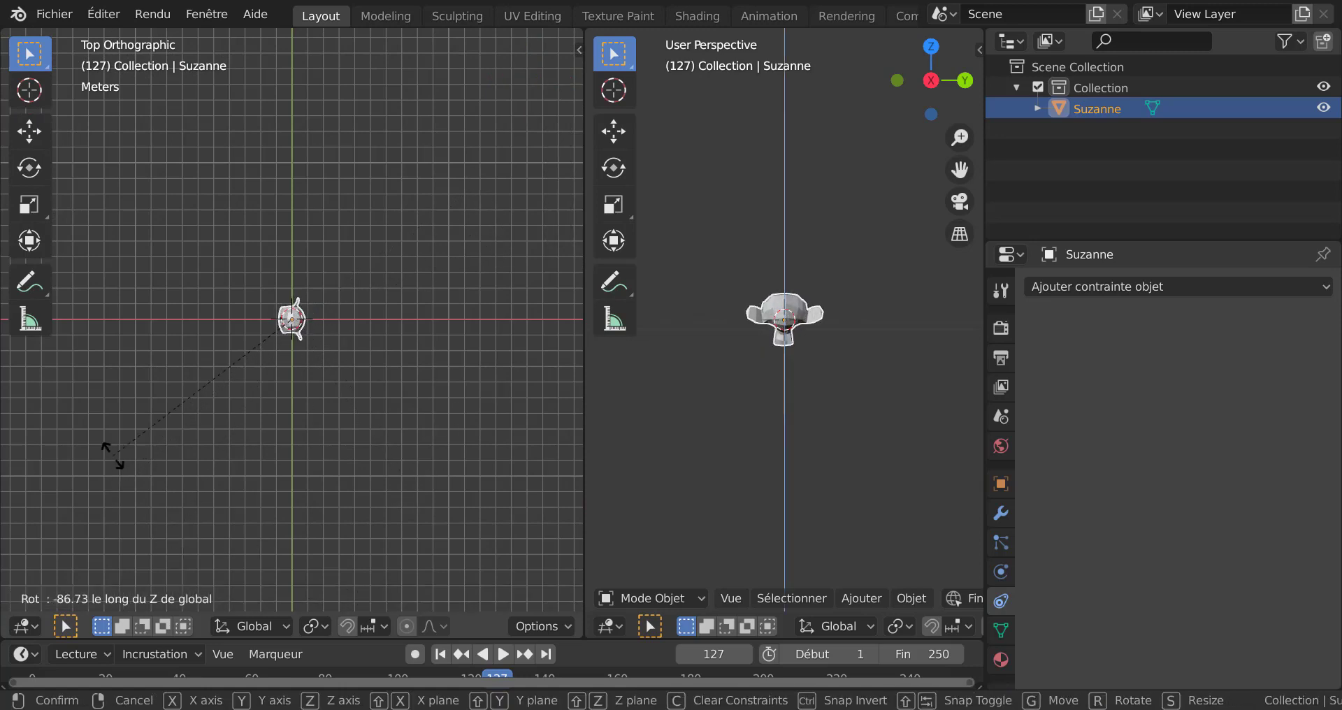
left_click(110, 447)
mouse_move(236, 449)
middle_mouse_down()
mouse_move(300, 325)
mouse_move(335, 370)
mouse_move(306, 422)
middle_mouse_up()
Step: Cancel an X move so Suzanne stays at the origin, then view from the front
key("g")
key("x")
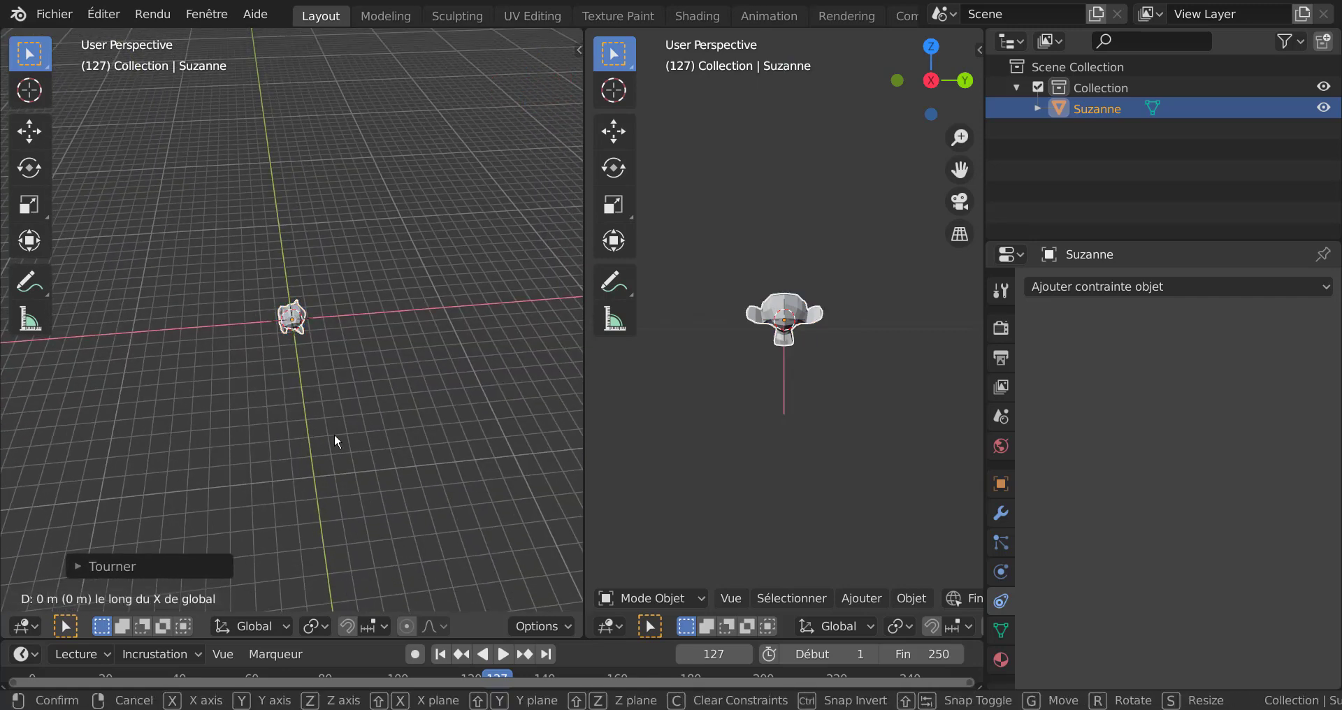
key("Escape")
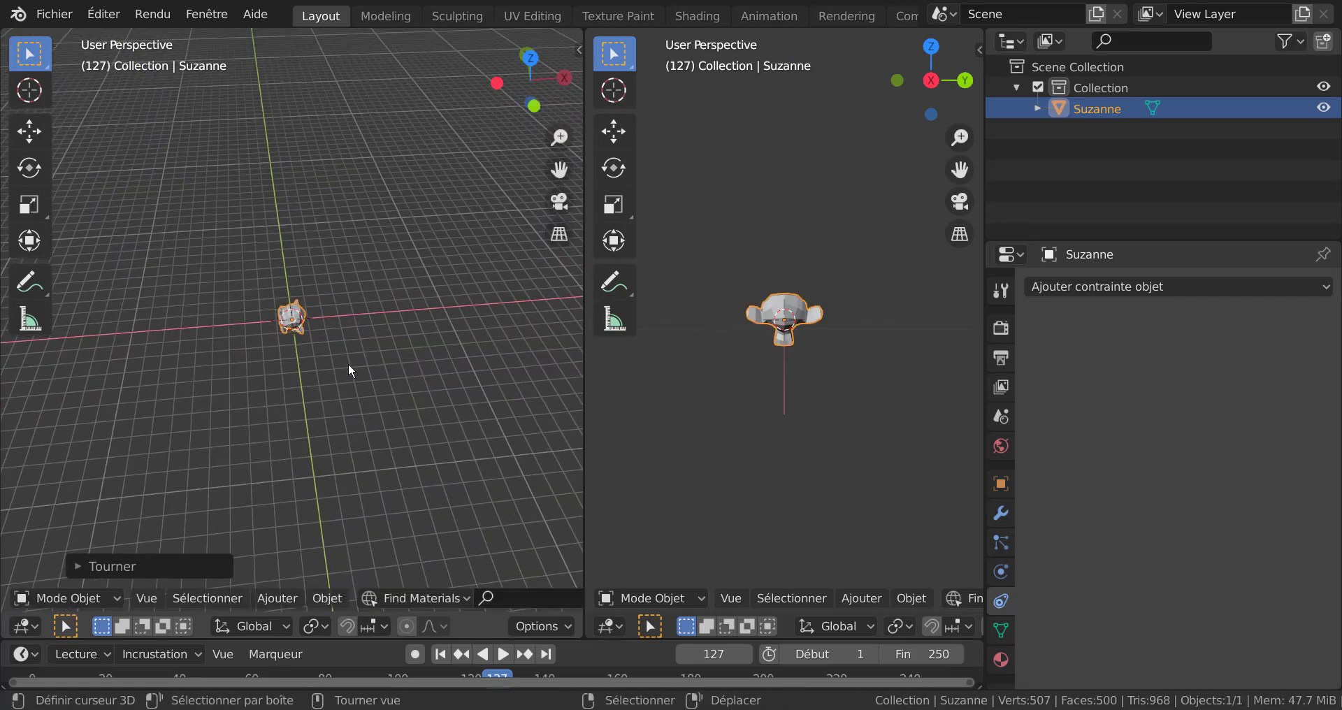
middle_click_drag(349, 365, 354, 362)
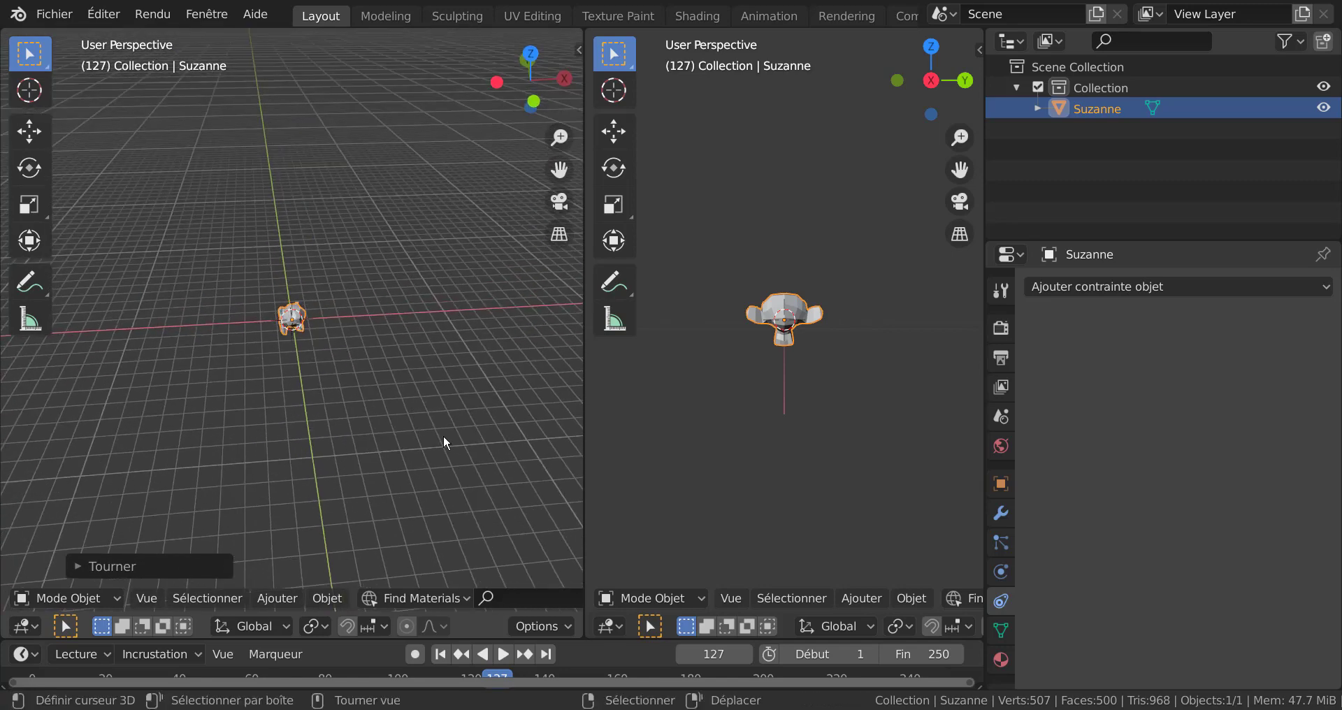
key("KP_1")
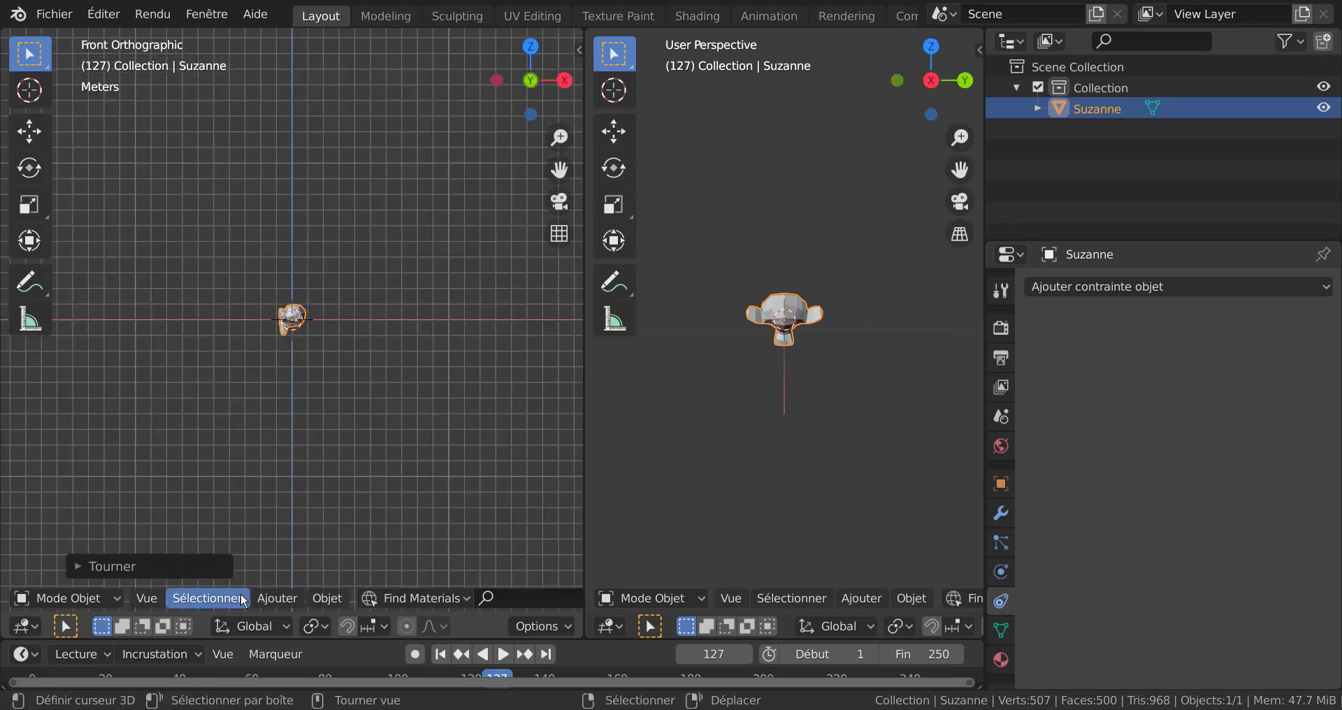
Step: Add a new camera to the scene
left_click(277, 598)
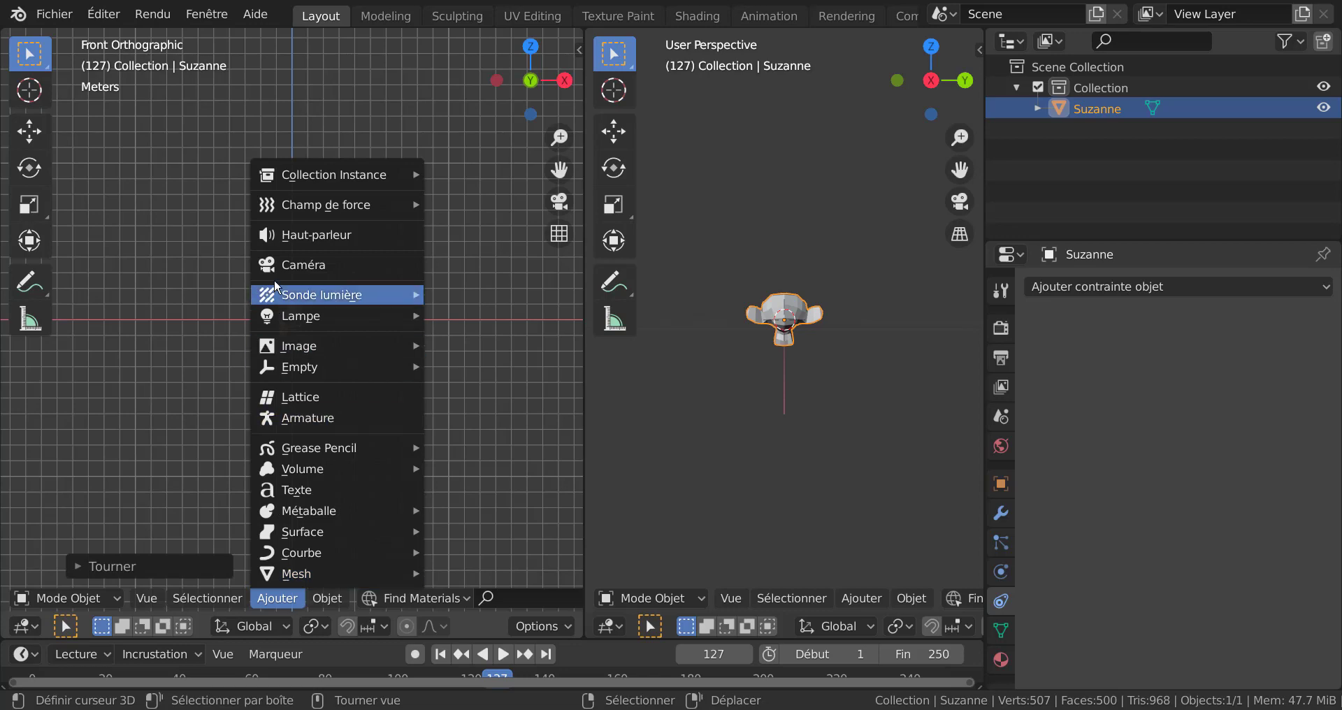
left_click(290, 265)
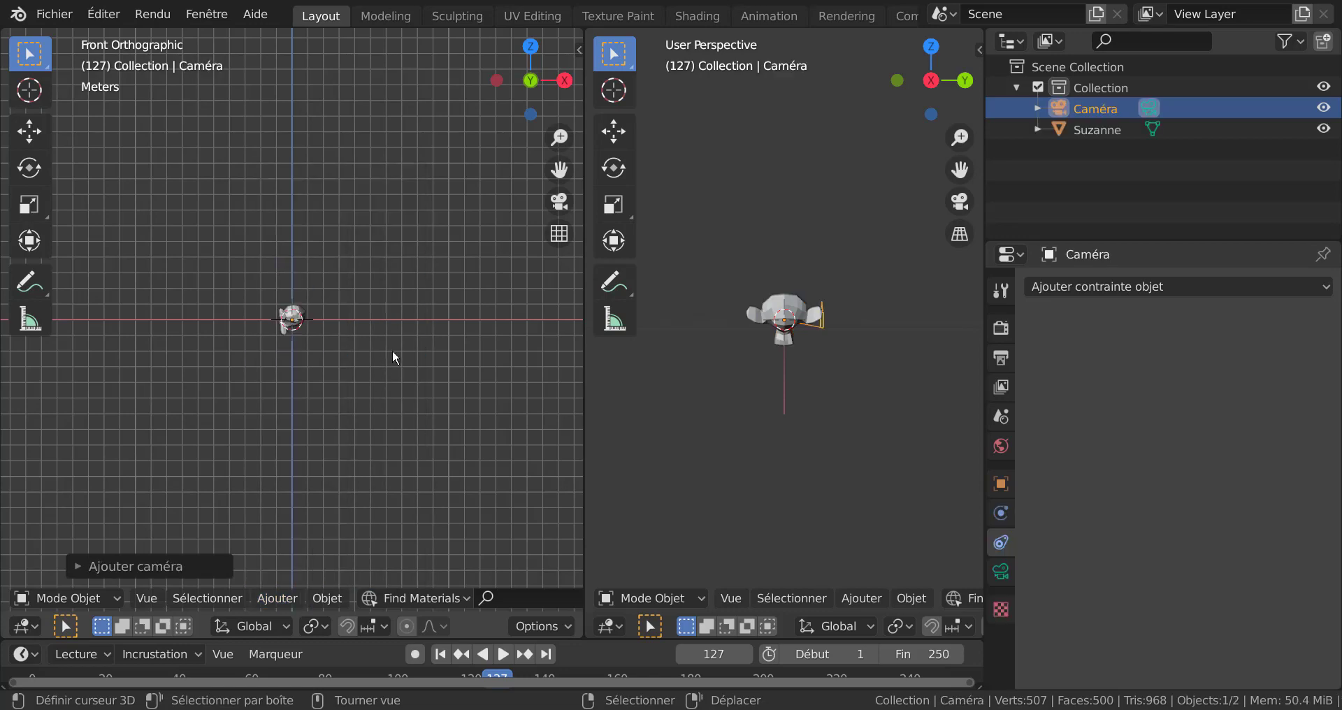
mouse_move(396, 346)
middle_mouse_down()
mouse_move(433, 412)
mouse_move(421, 400)
mouse_move(470, 408)
mouse_move(348, 359)
middle_mouse_up()
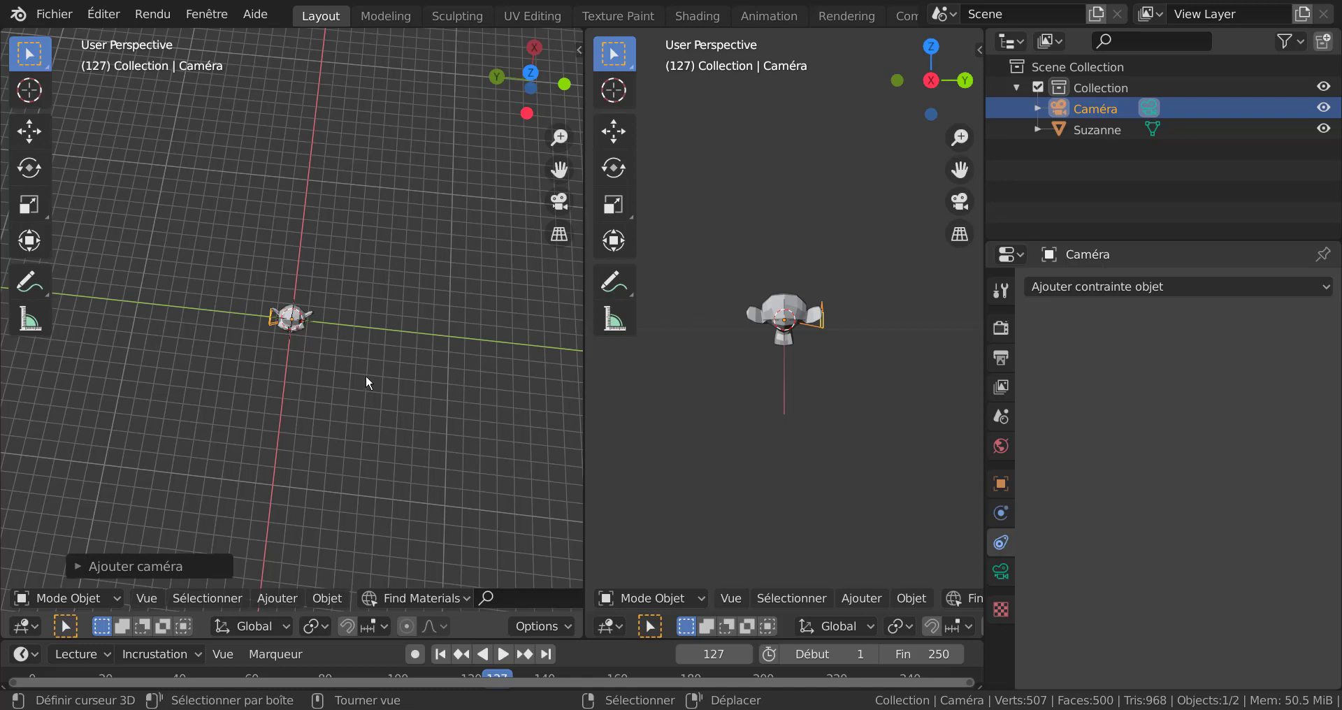
Step: Move the camera along Y away from Suzanne and look through it
key("g")
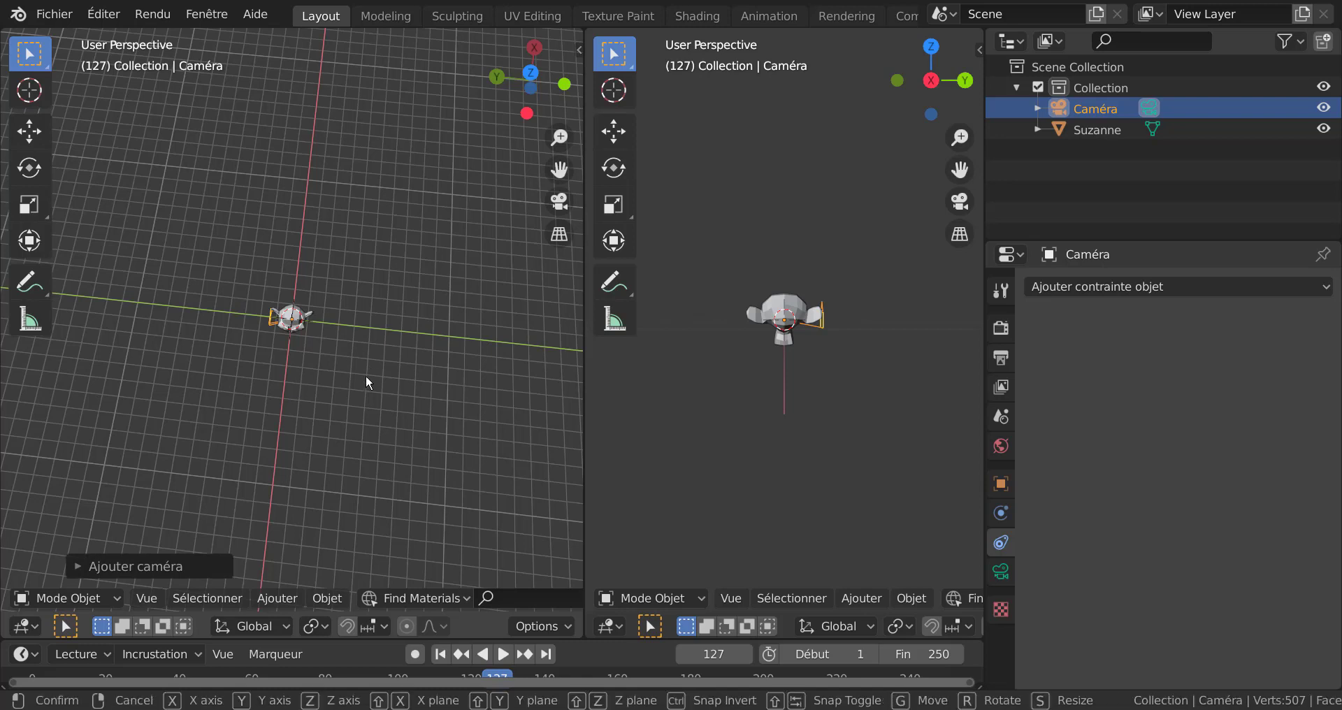
key("y")
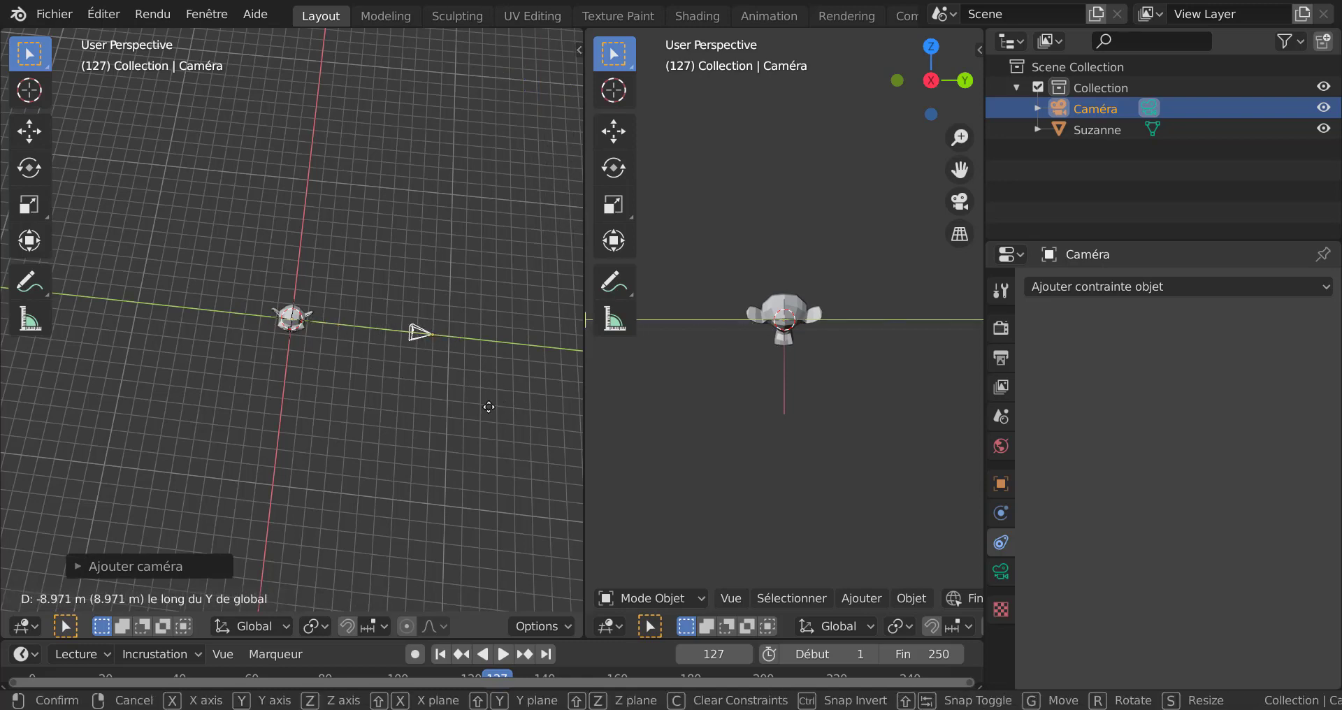
left_click(489, 408)
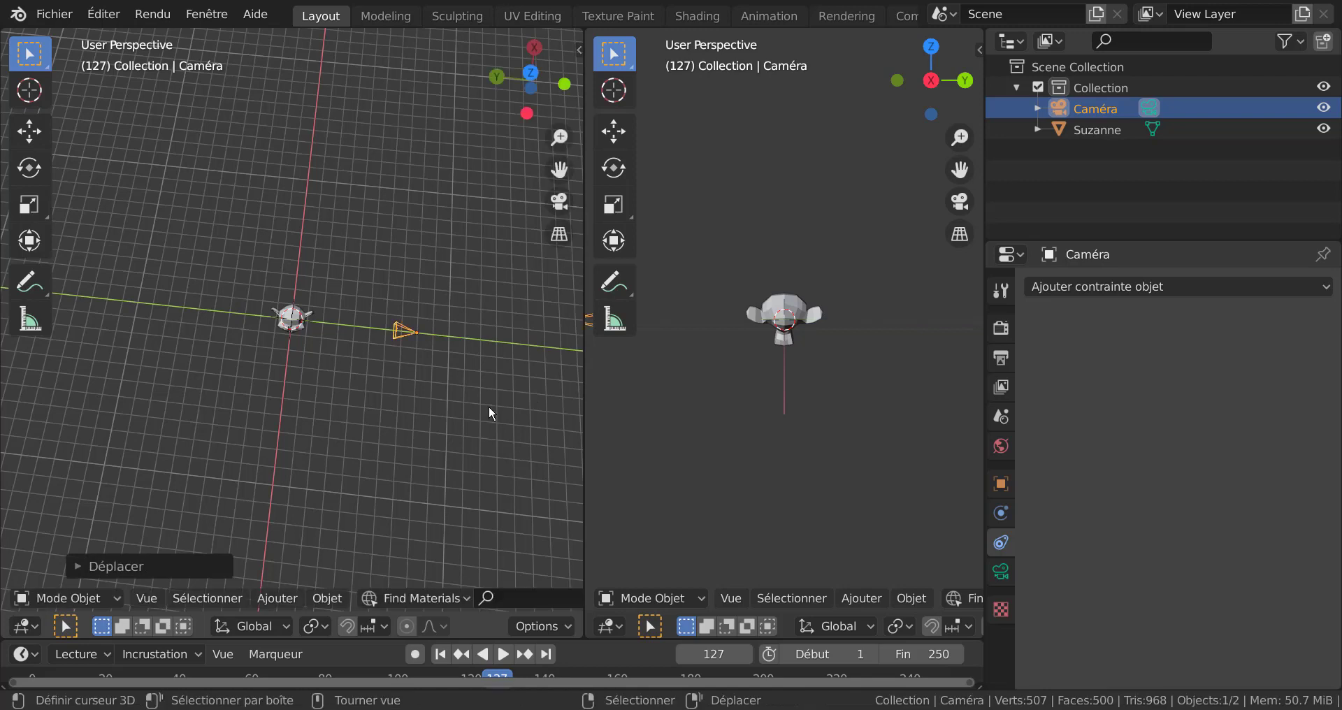
scroll(870, 482, "down", 3)
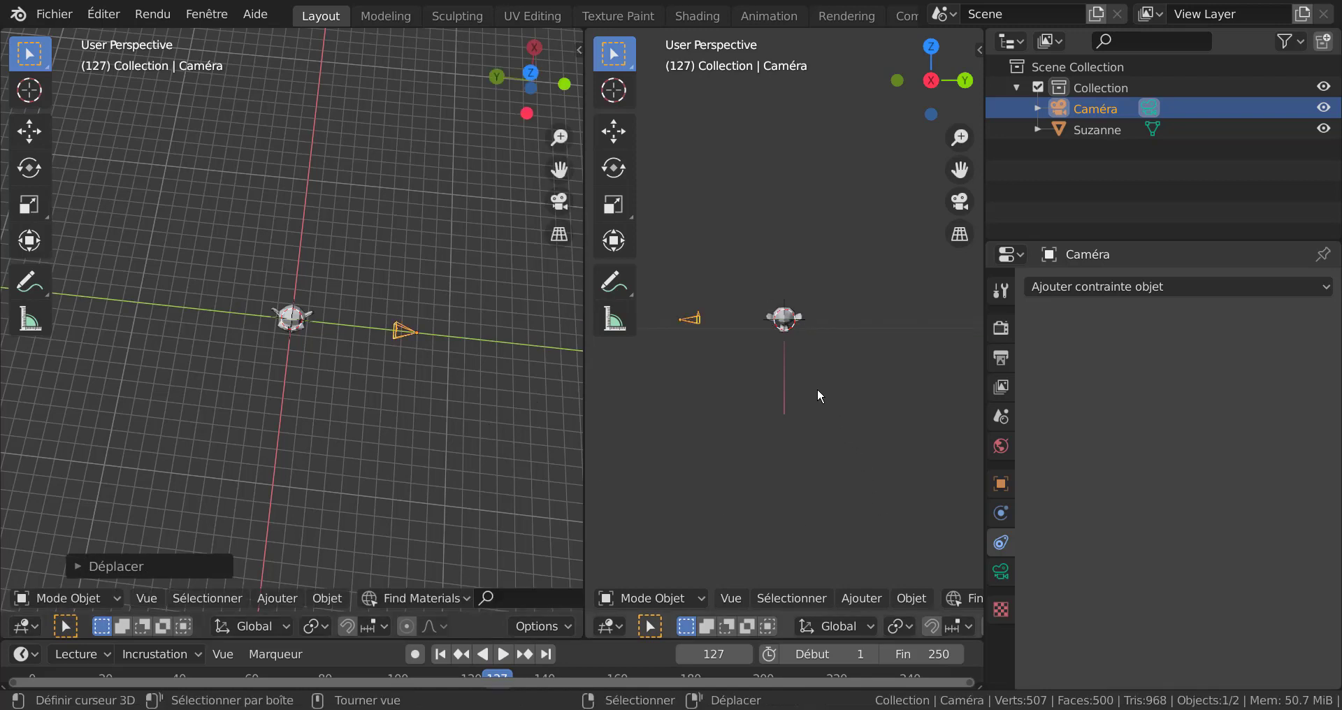
key("KP_0")
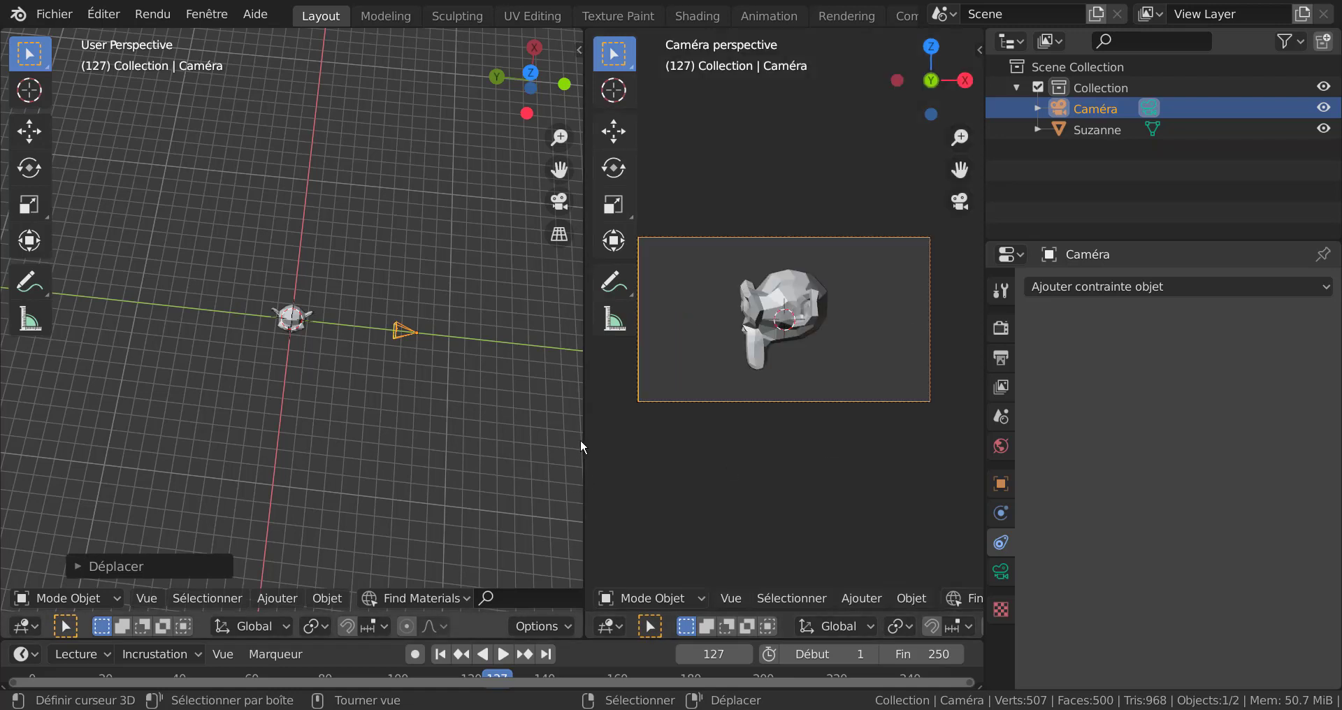
Step: Adjust the camera's position along Y so its view frames Suzanne's side profile
key("g")
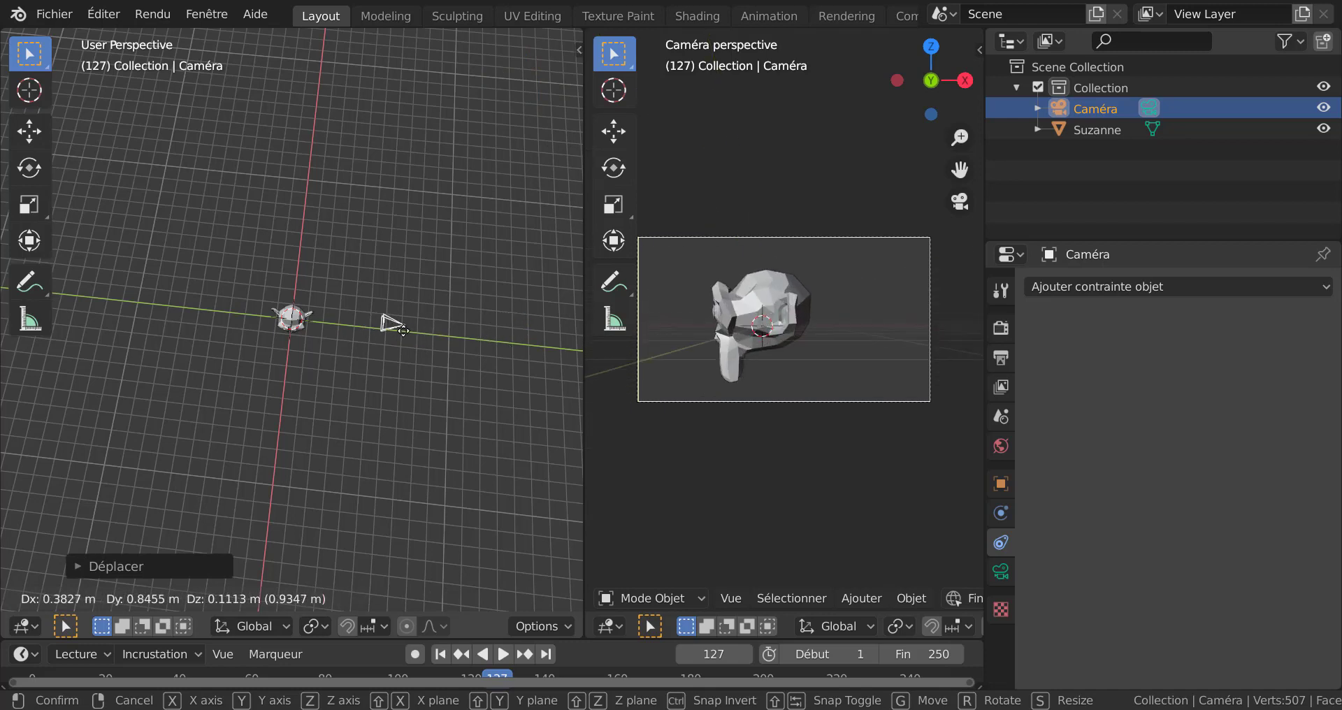
left_click(427, 353)
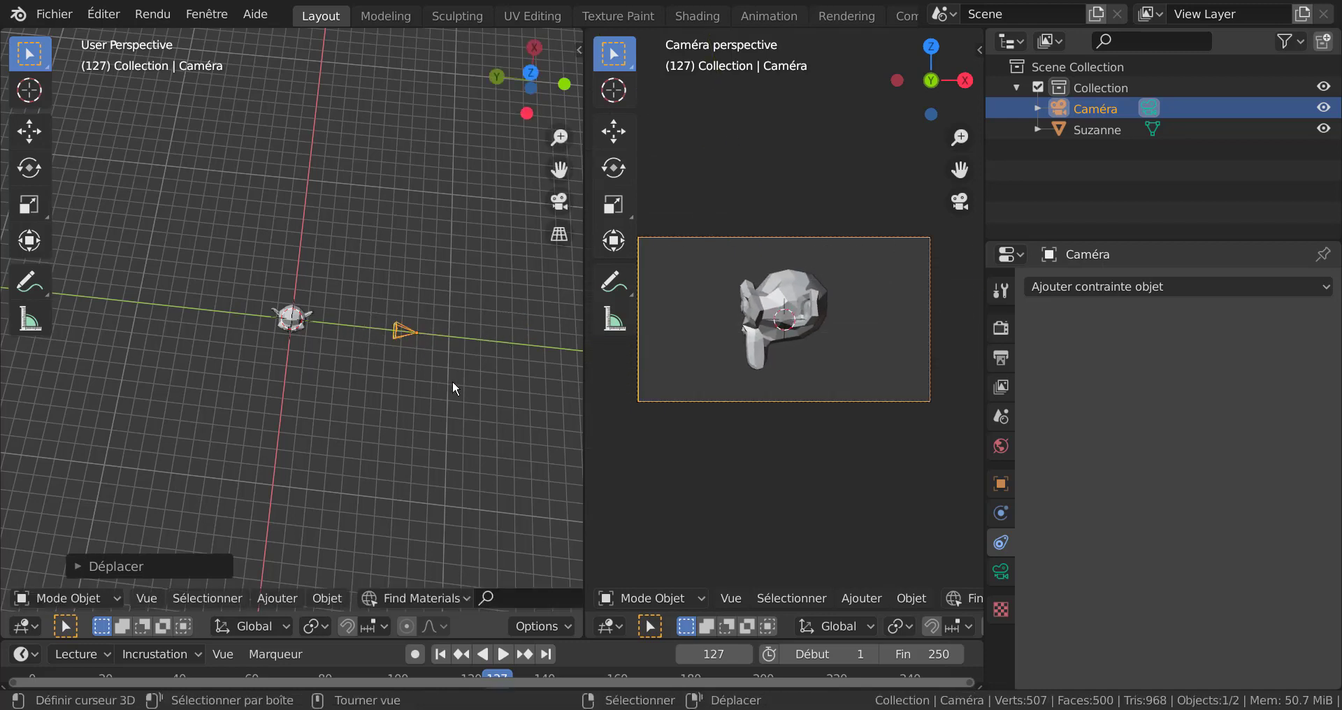
key("g")
key("y")
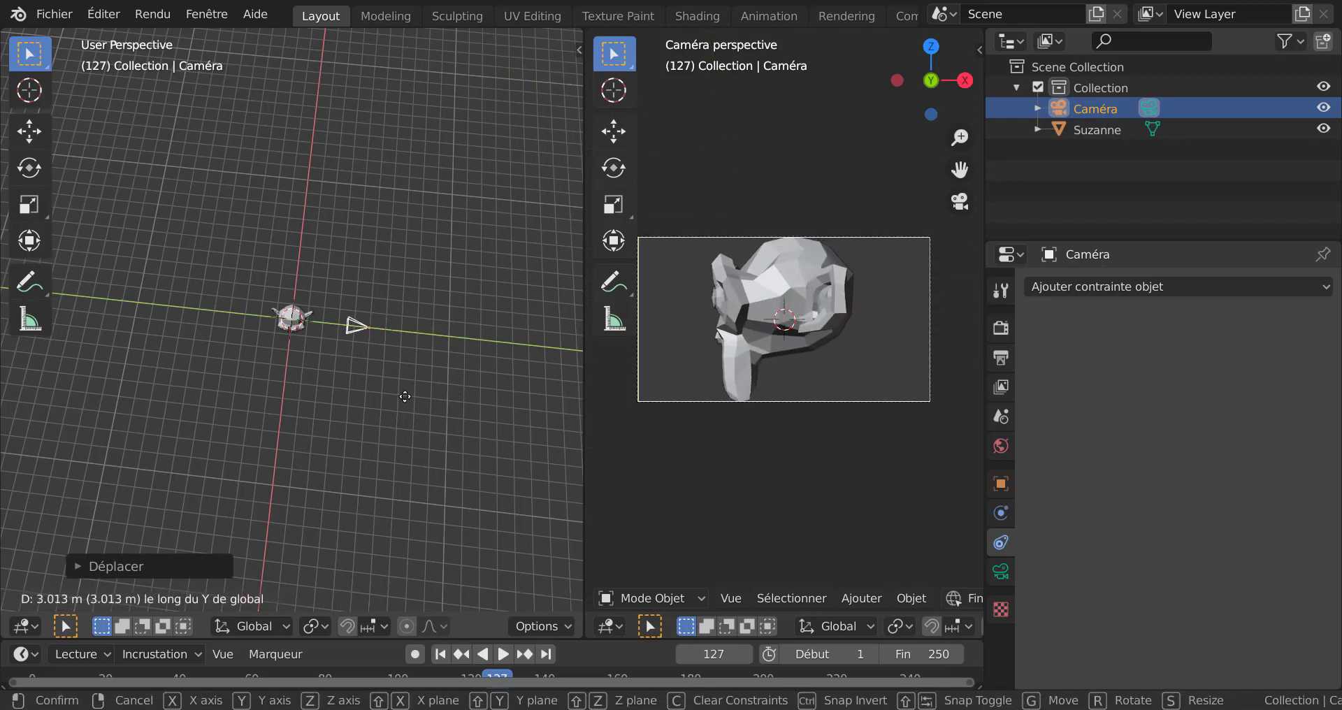
left_click(418, 396)
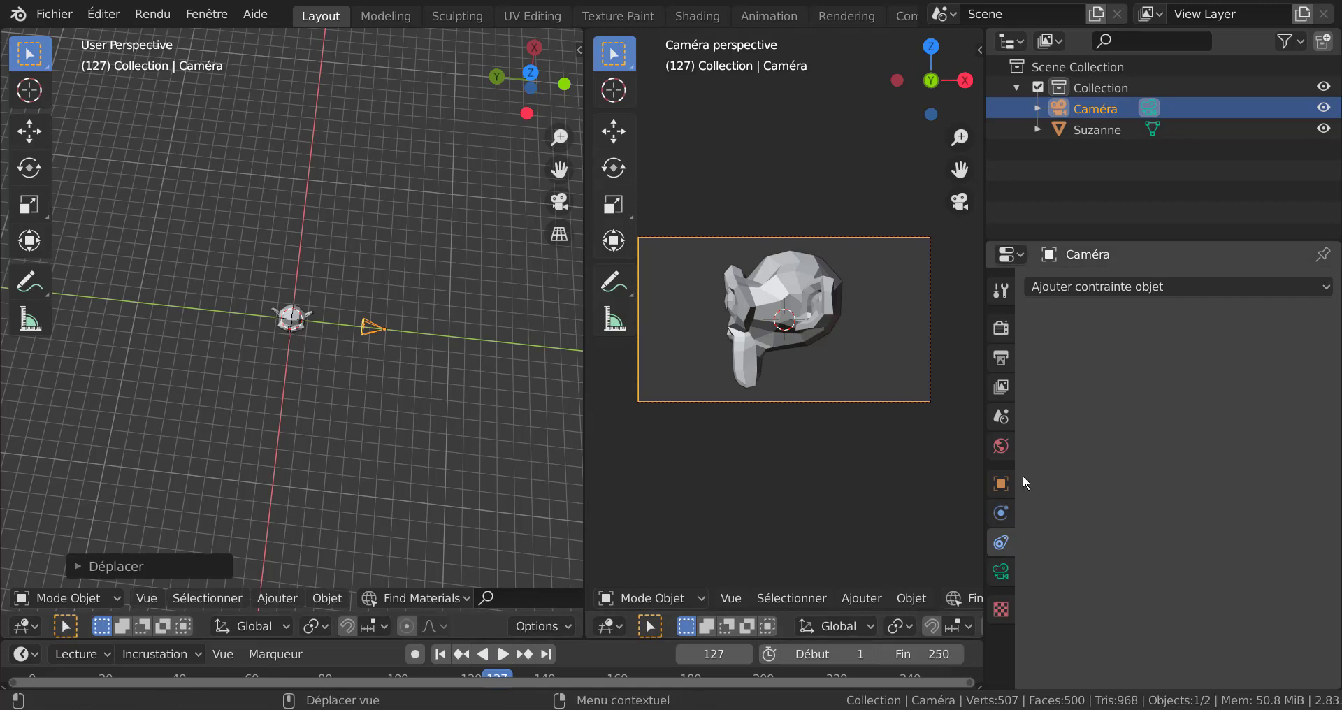
Step: Add a Copier position constraint to the new camera targeting Suzanne, with offset ticked
left_click(1118, 288)
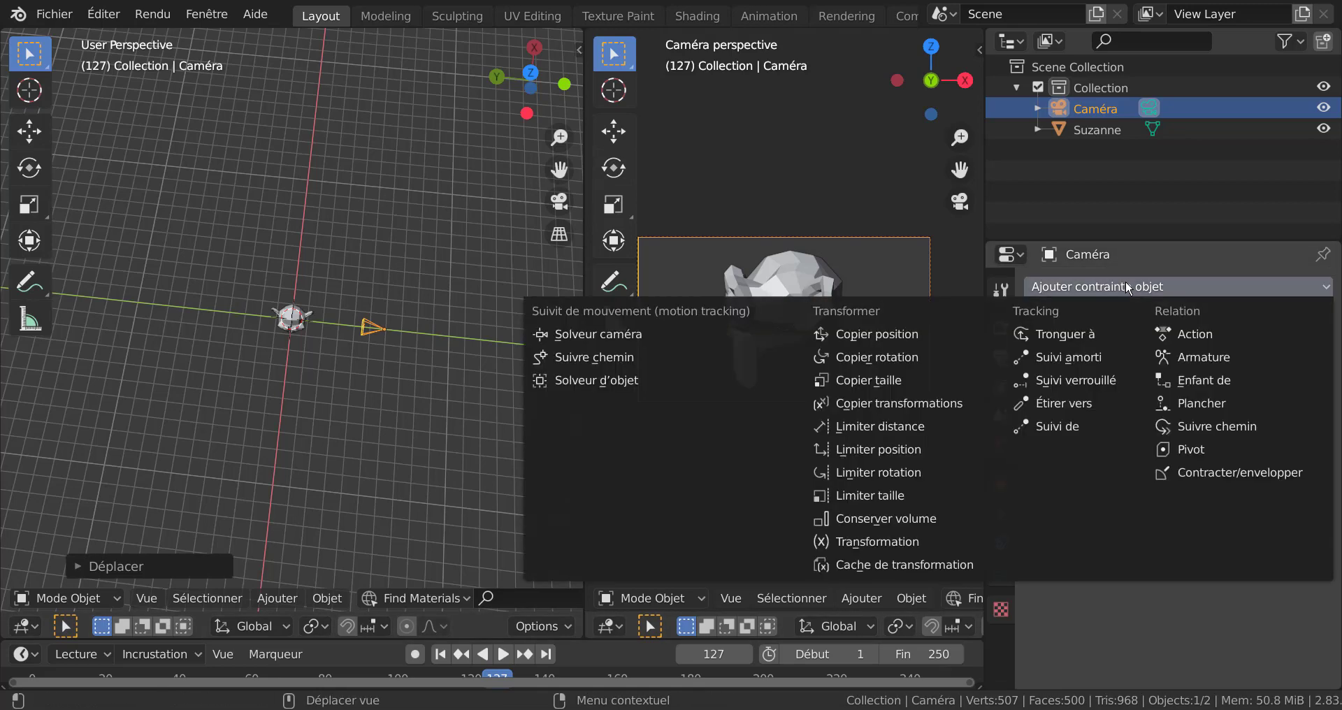
left_click(879, 334)
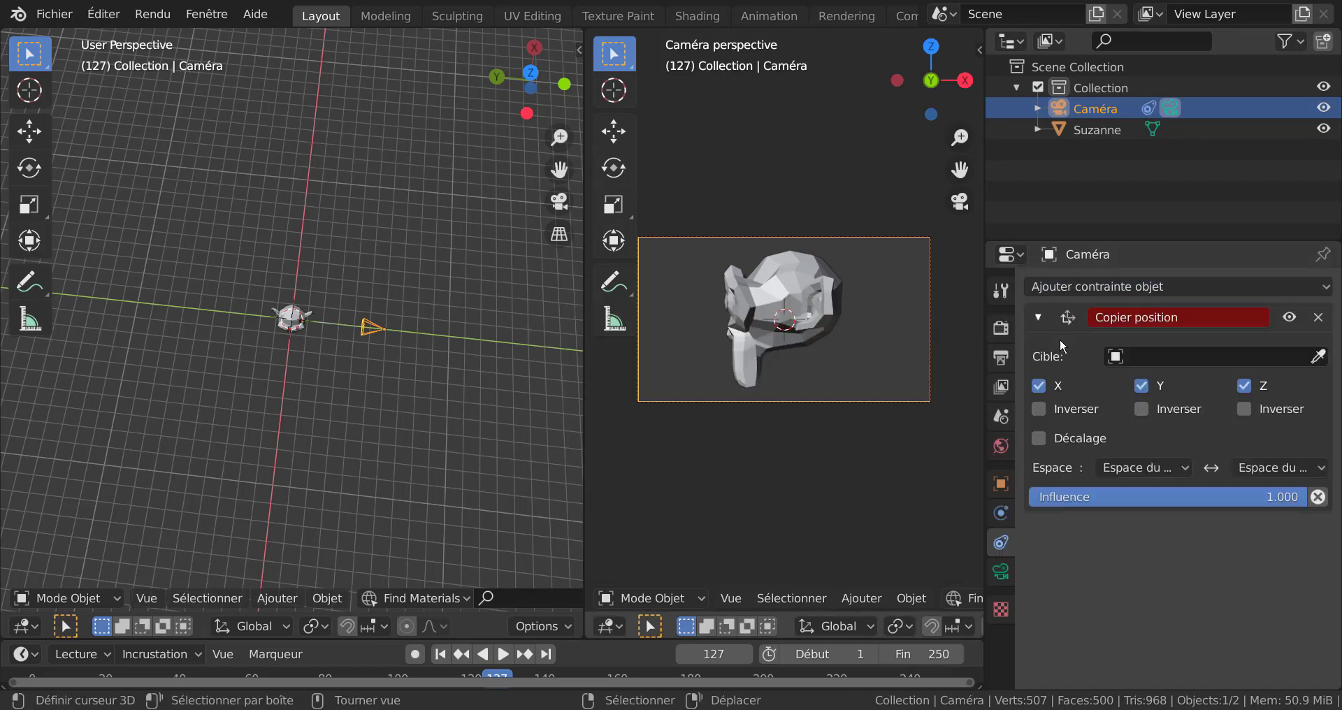
left_click(1197, 358)
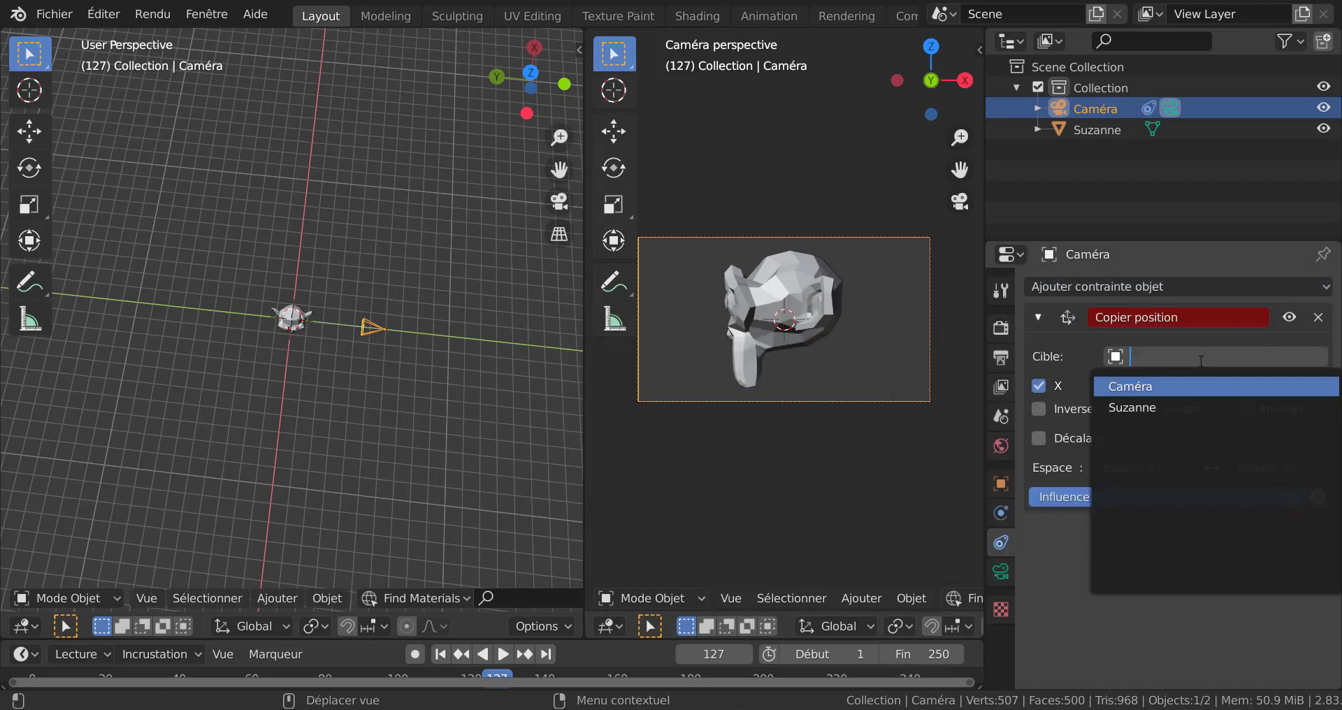
left_click(1201, 411)
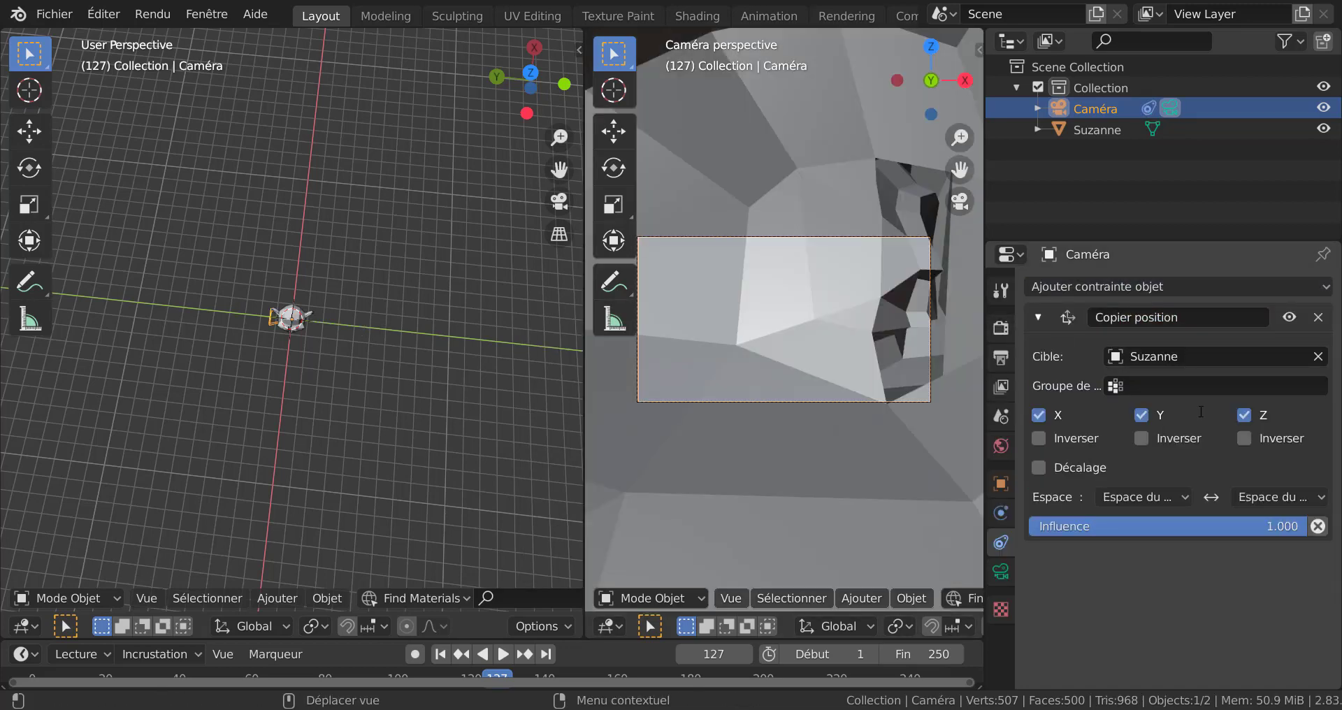
left_click(1039, 468)
middle_click_drag(370, 469, 266, 407)
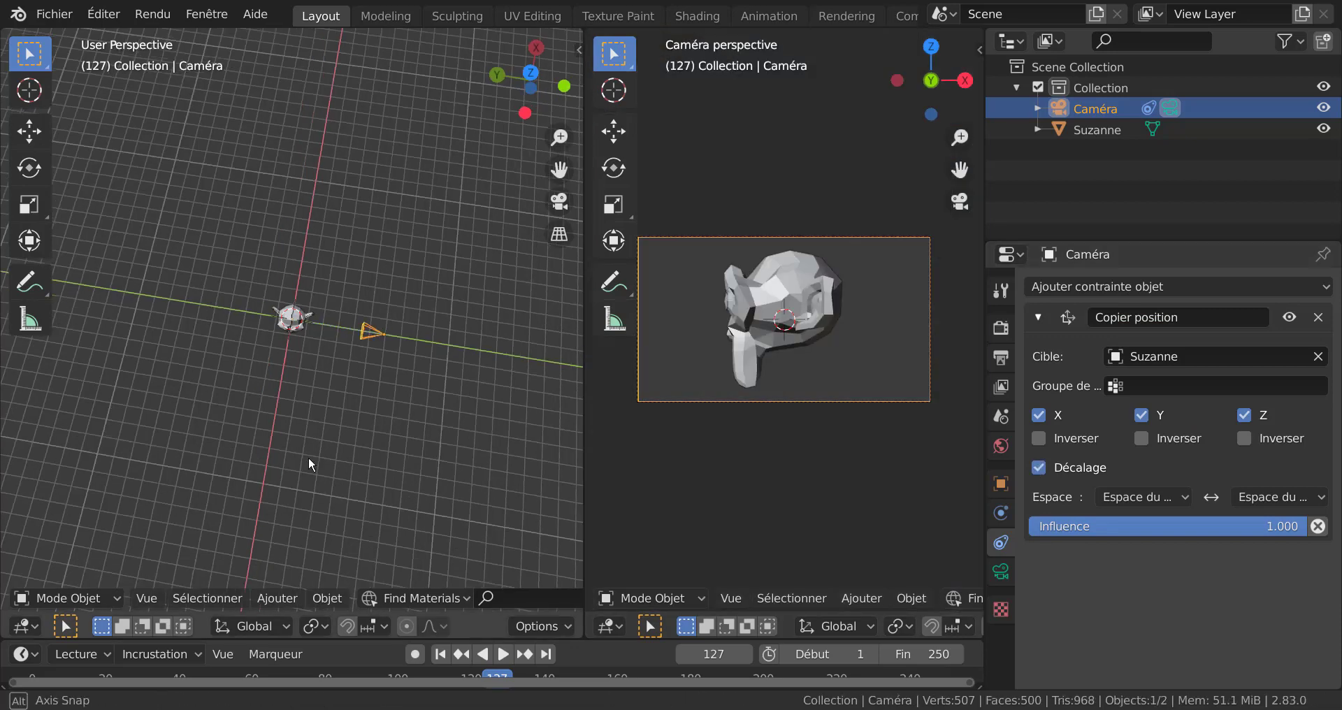
left_click(290, 320)
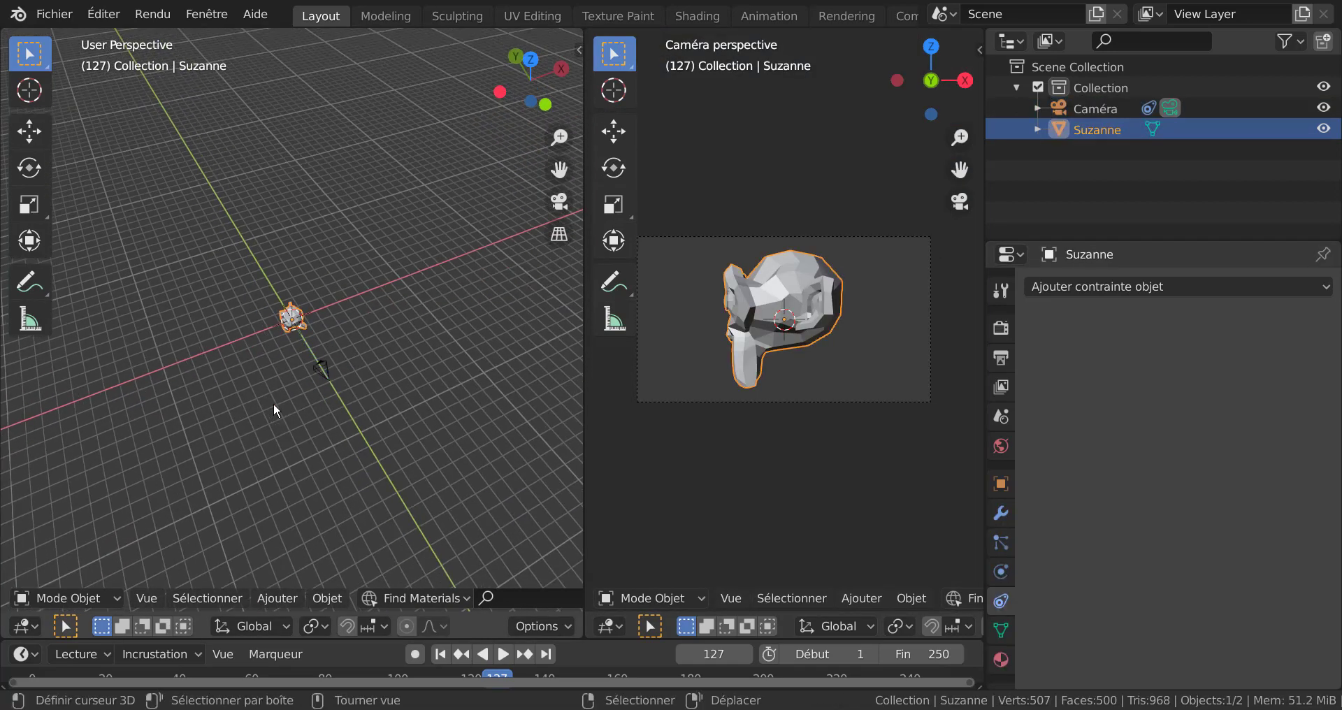
scroll(274, 402, "down", 2)
key("g")
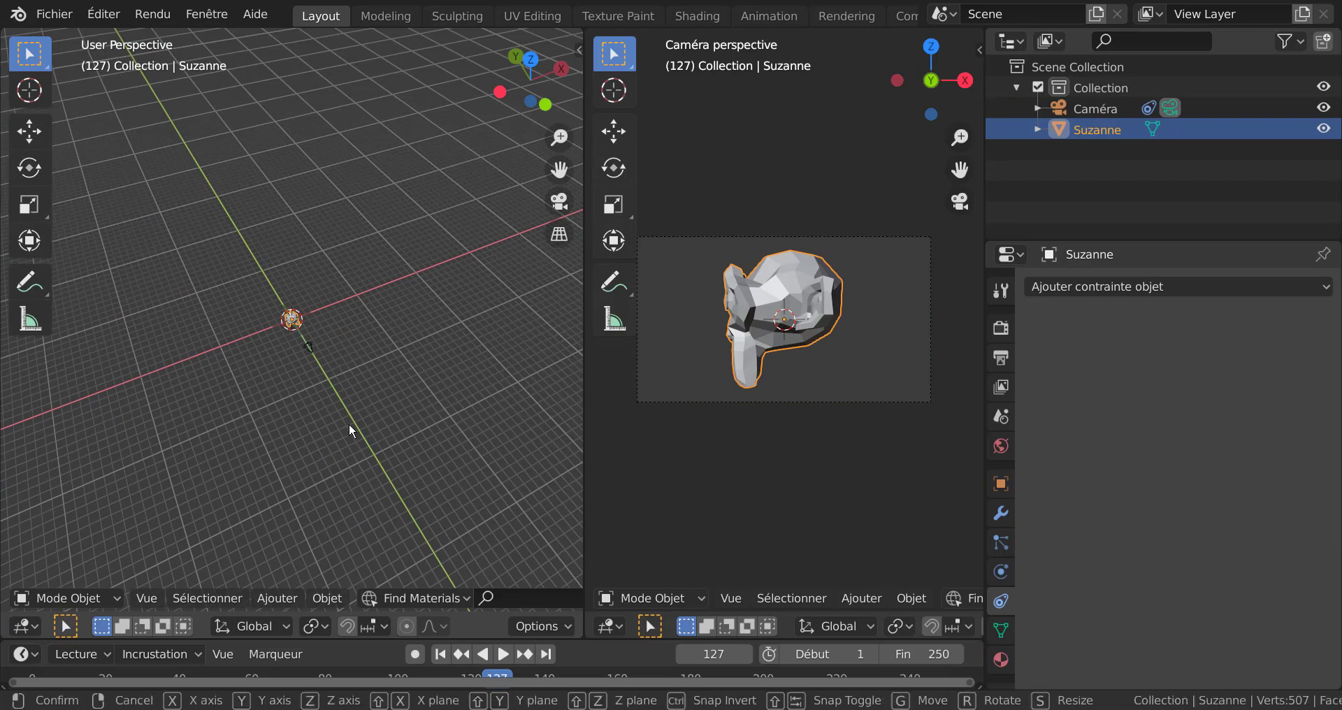
key("x")
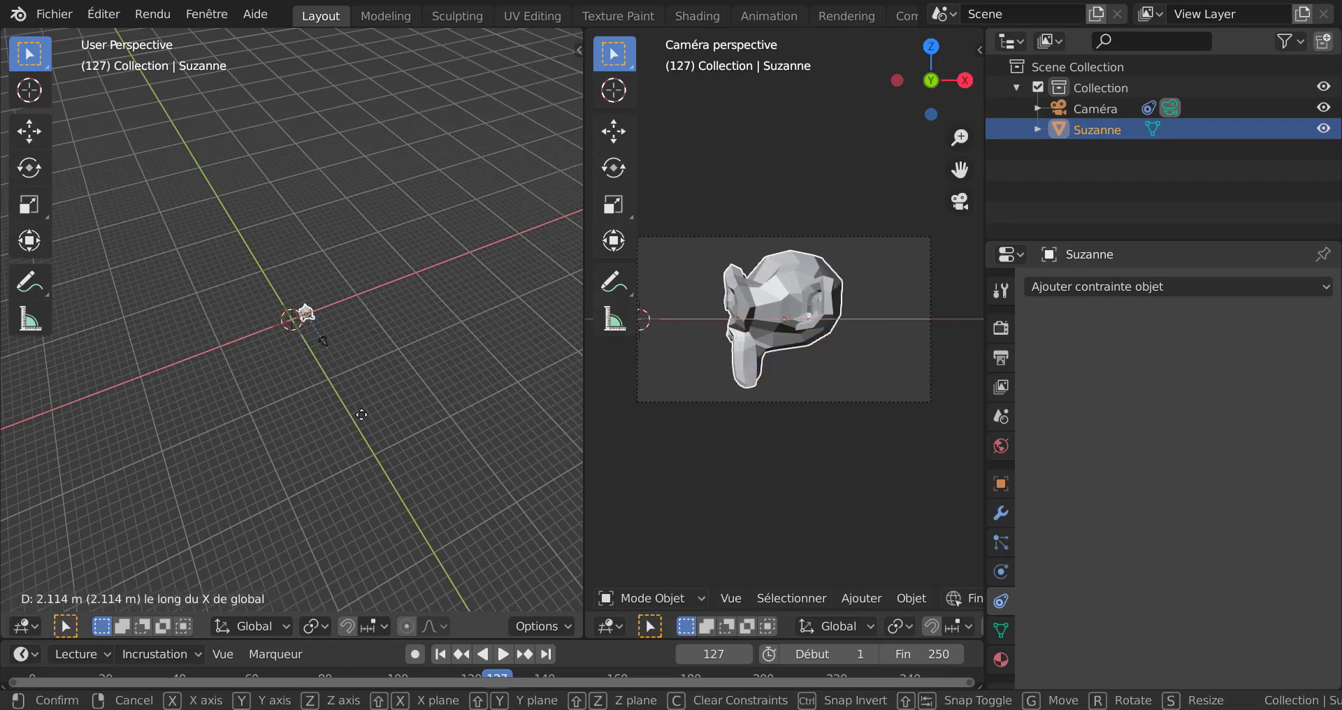
key("Escape")
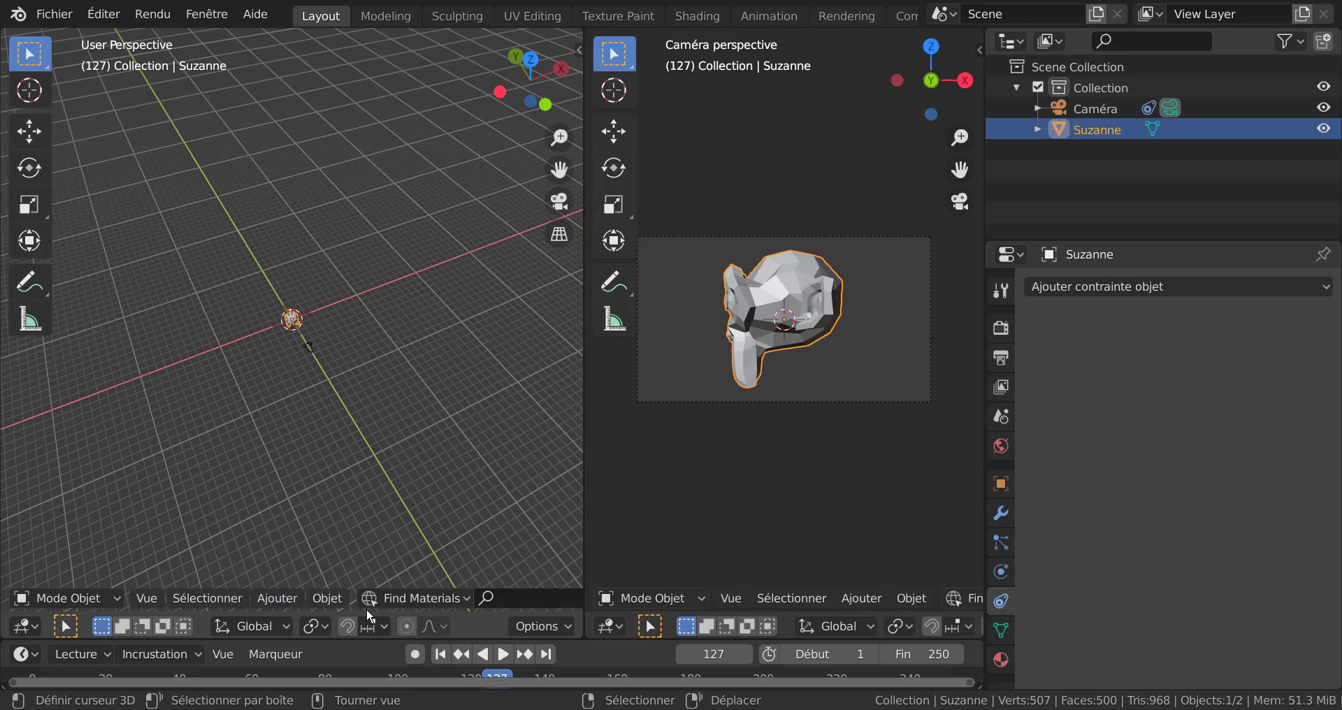
left_click(291, 597)
mouse_move(296, 573)
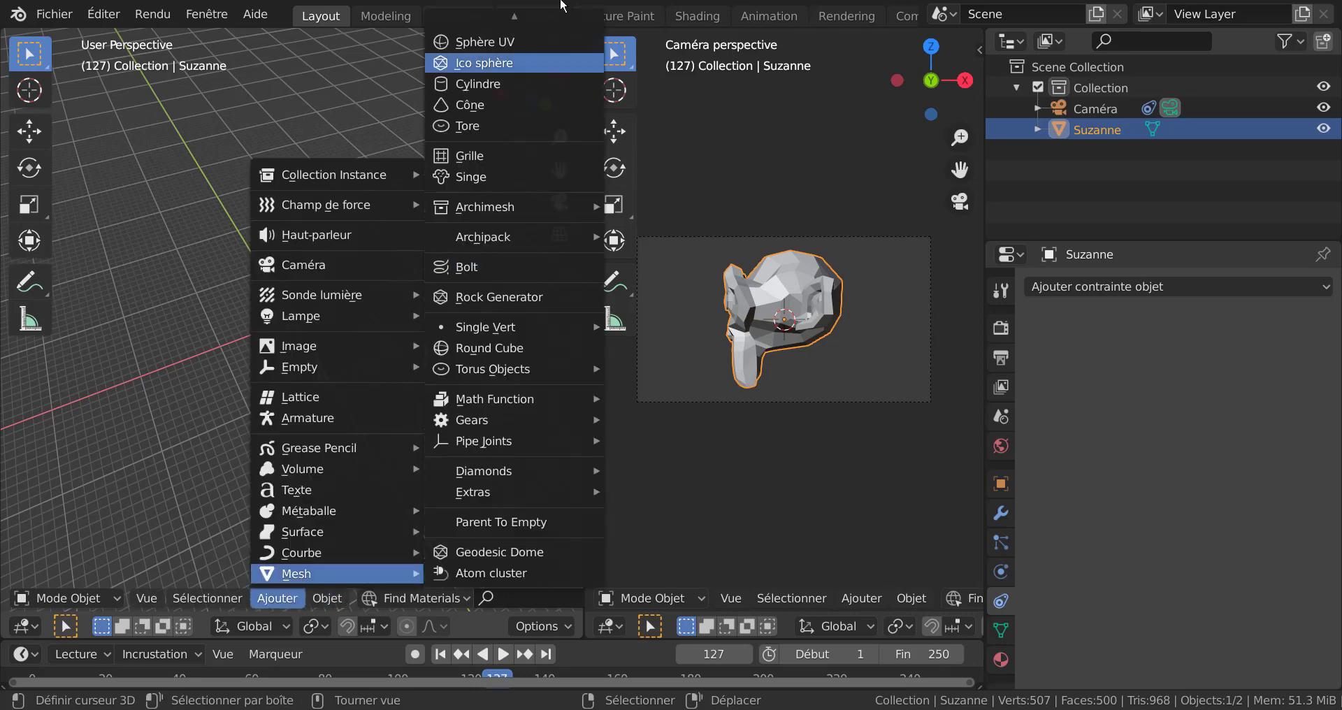
Step: Add a cube and move it along Y, then freely, to sit beside Suzanne
scroll(482, 67, "up", 2)
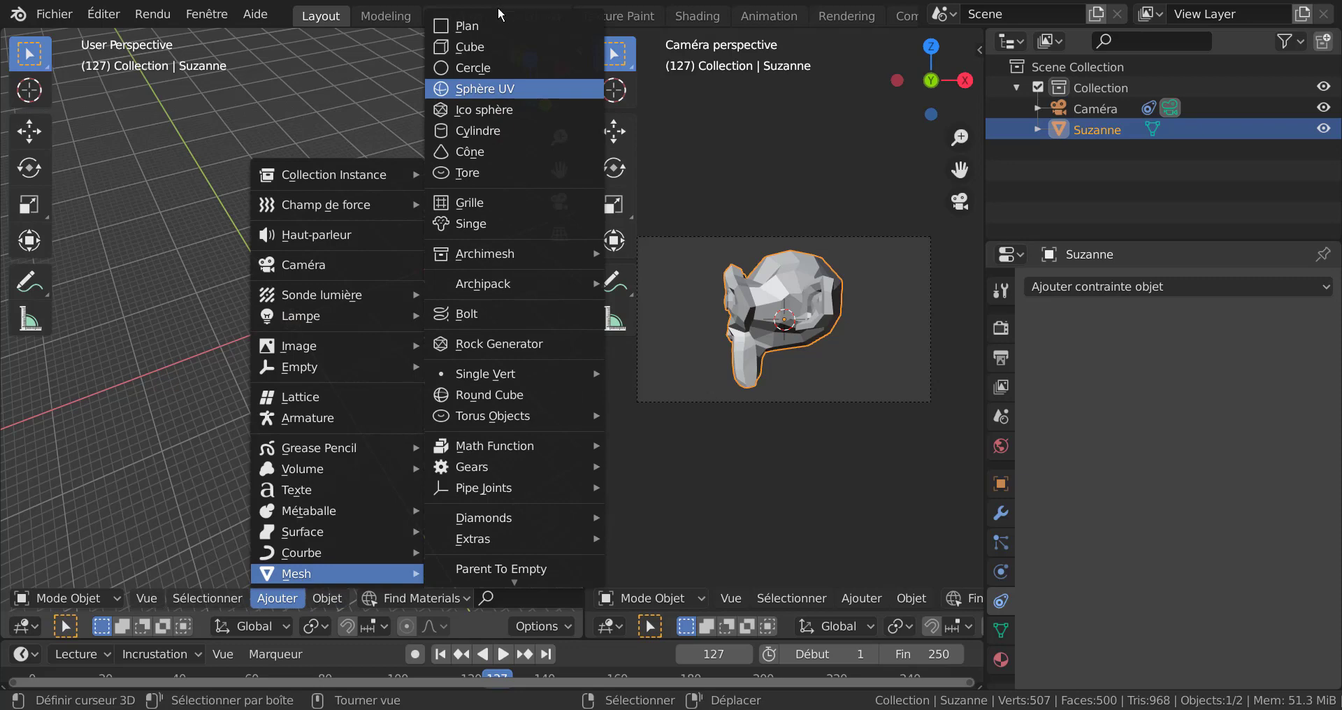
left_click(470, 49)
middle_click_drag(400, 312, 479, 442)
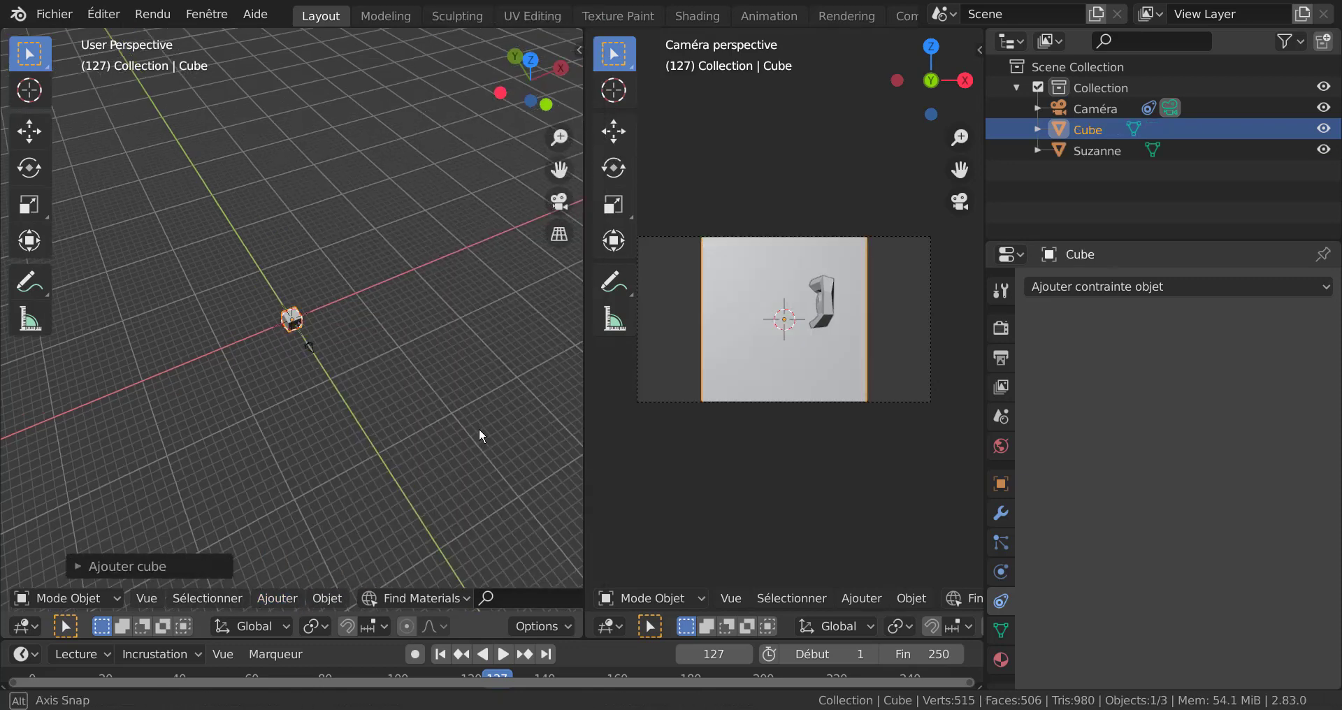
key("g")
key("y")
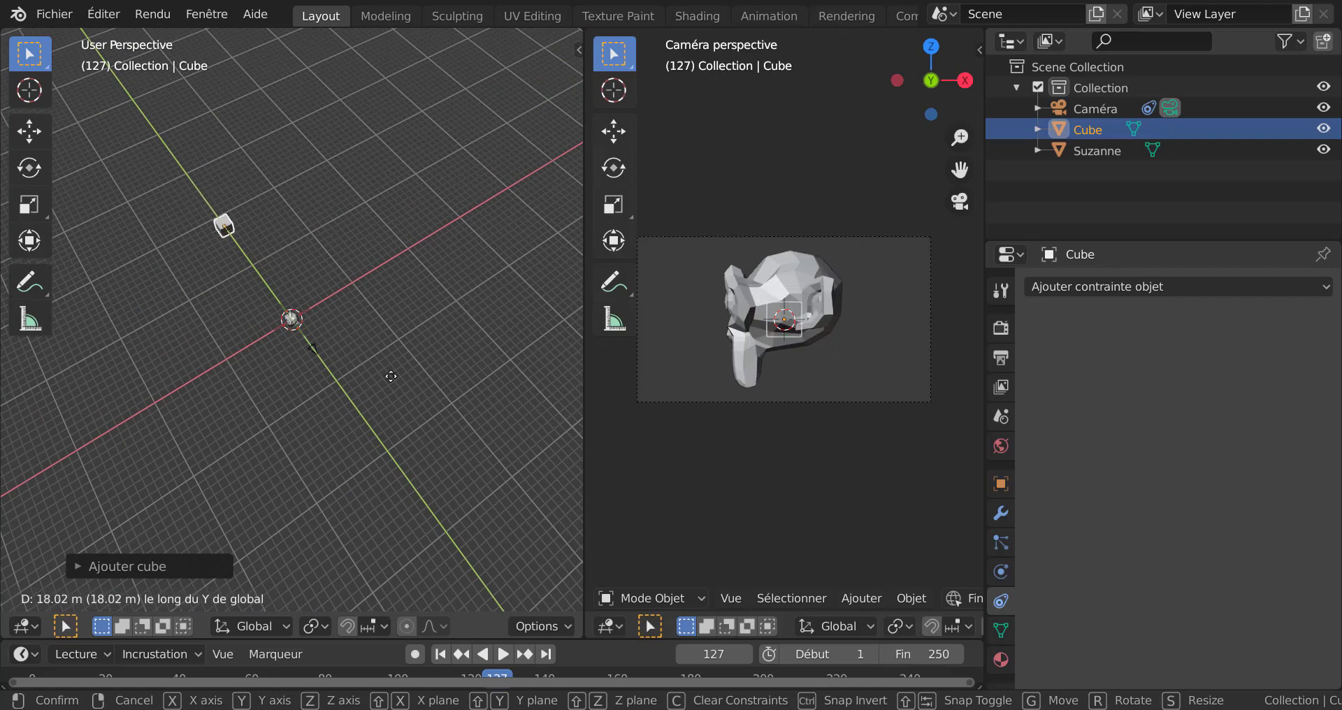
left_click(414, 418)
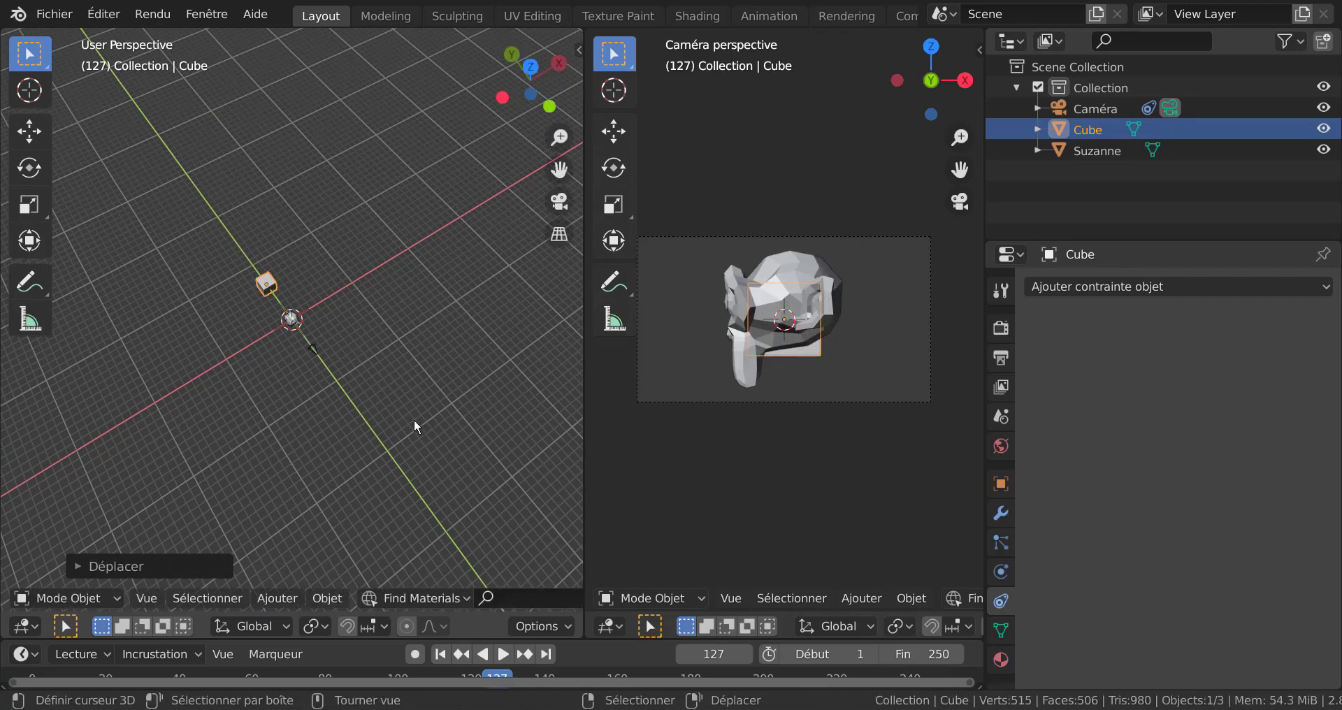
middle_click_drag(414, 418, 300, 281)
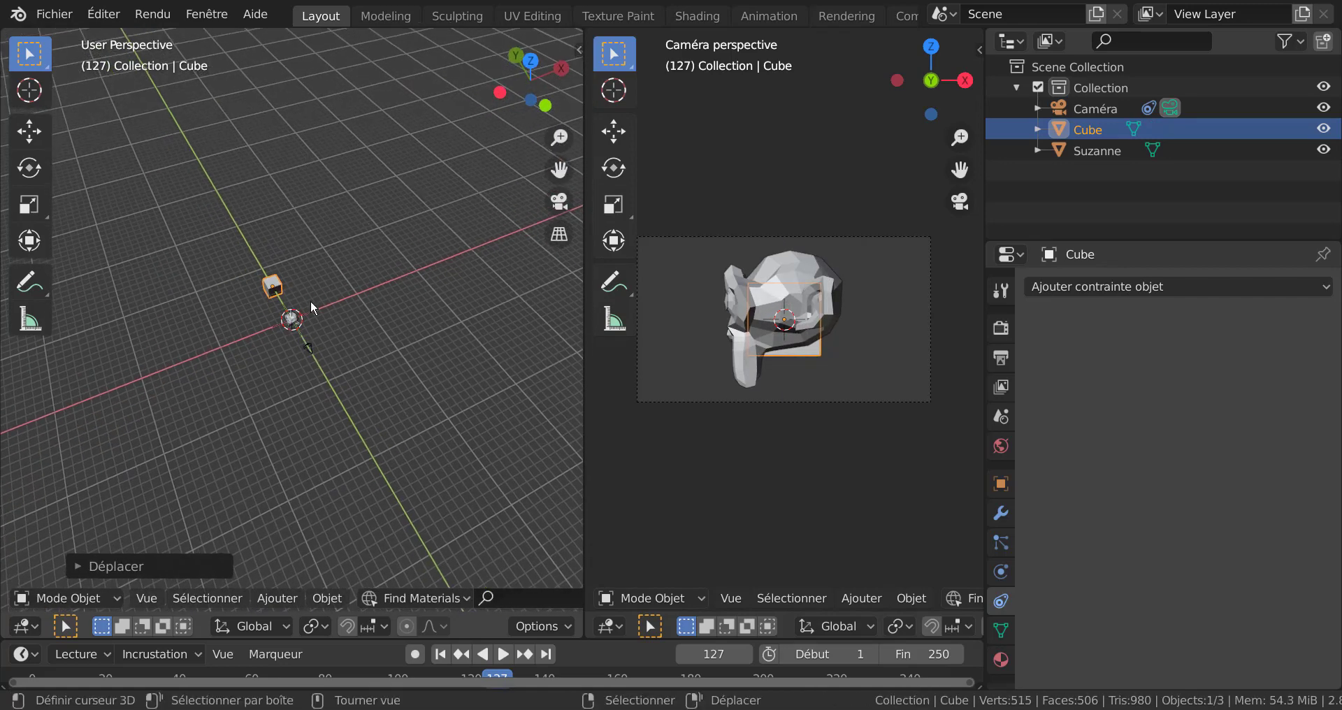
key("g")
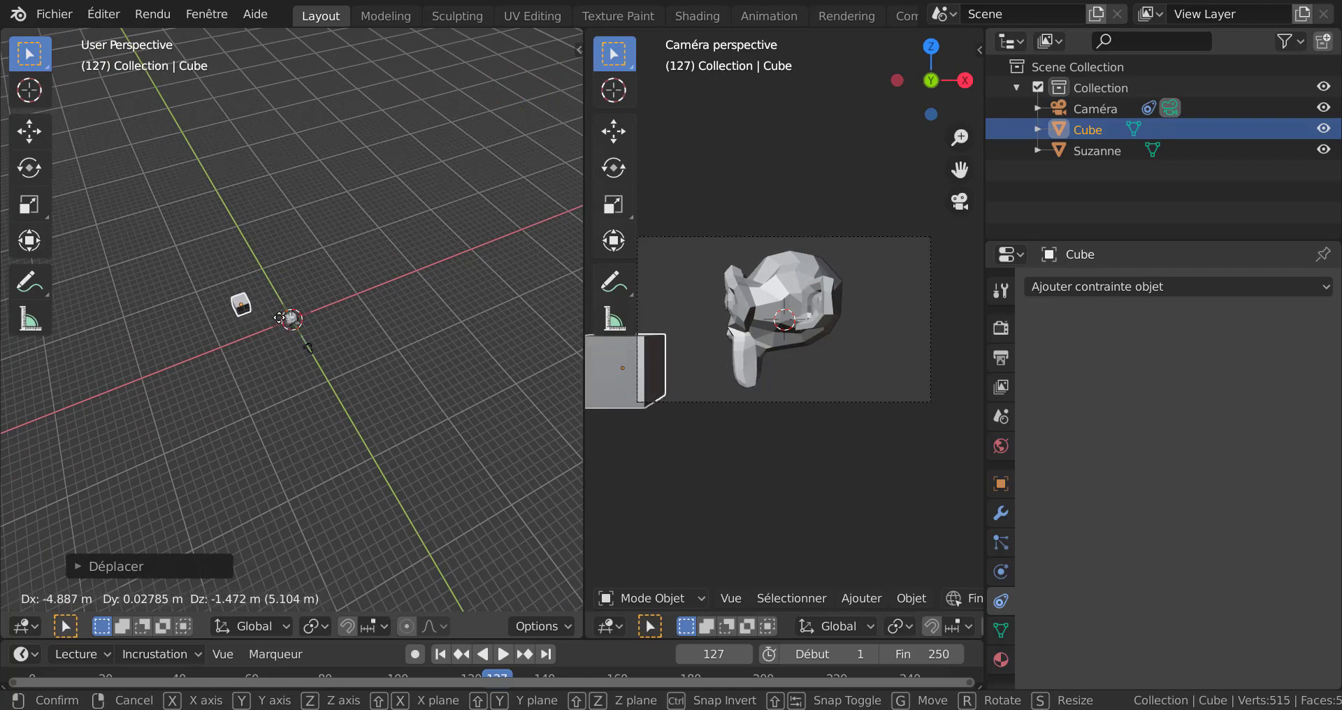
left_click(308, 327)
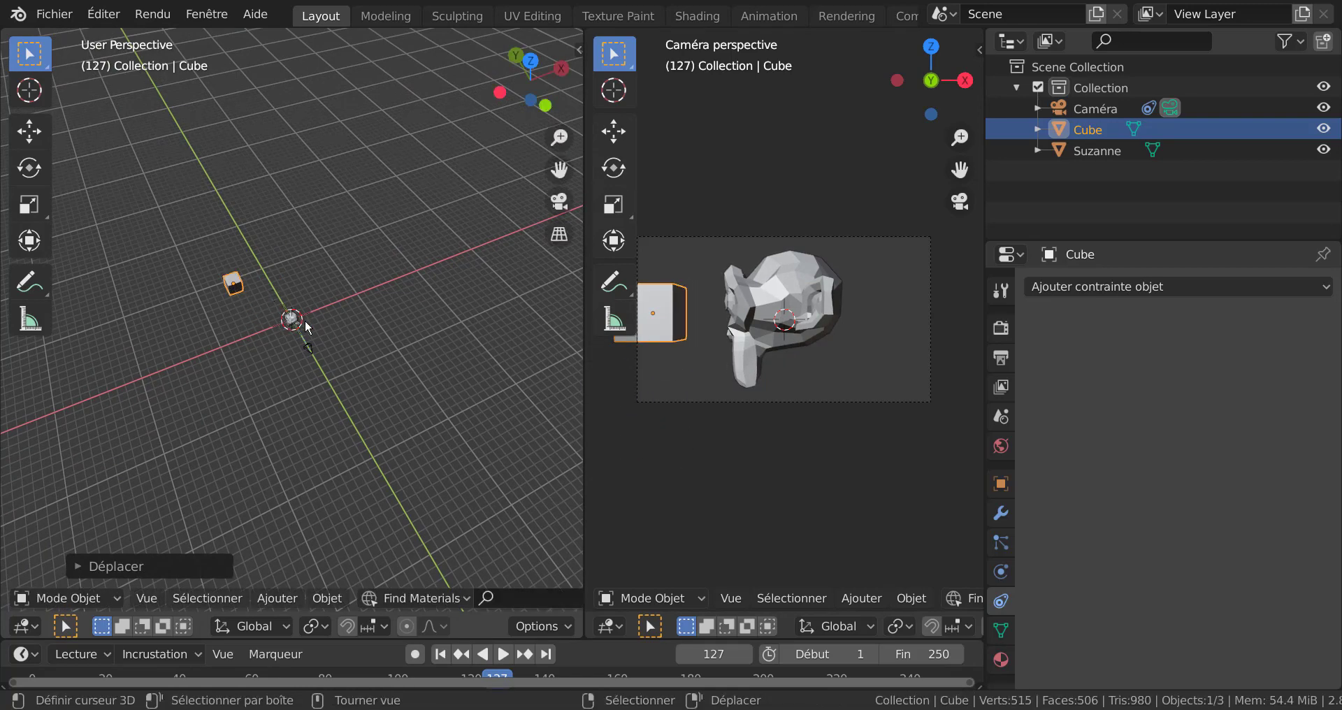
Step: Select Suzanne and move her along the X axis
left_click(312, 347)
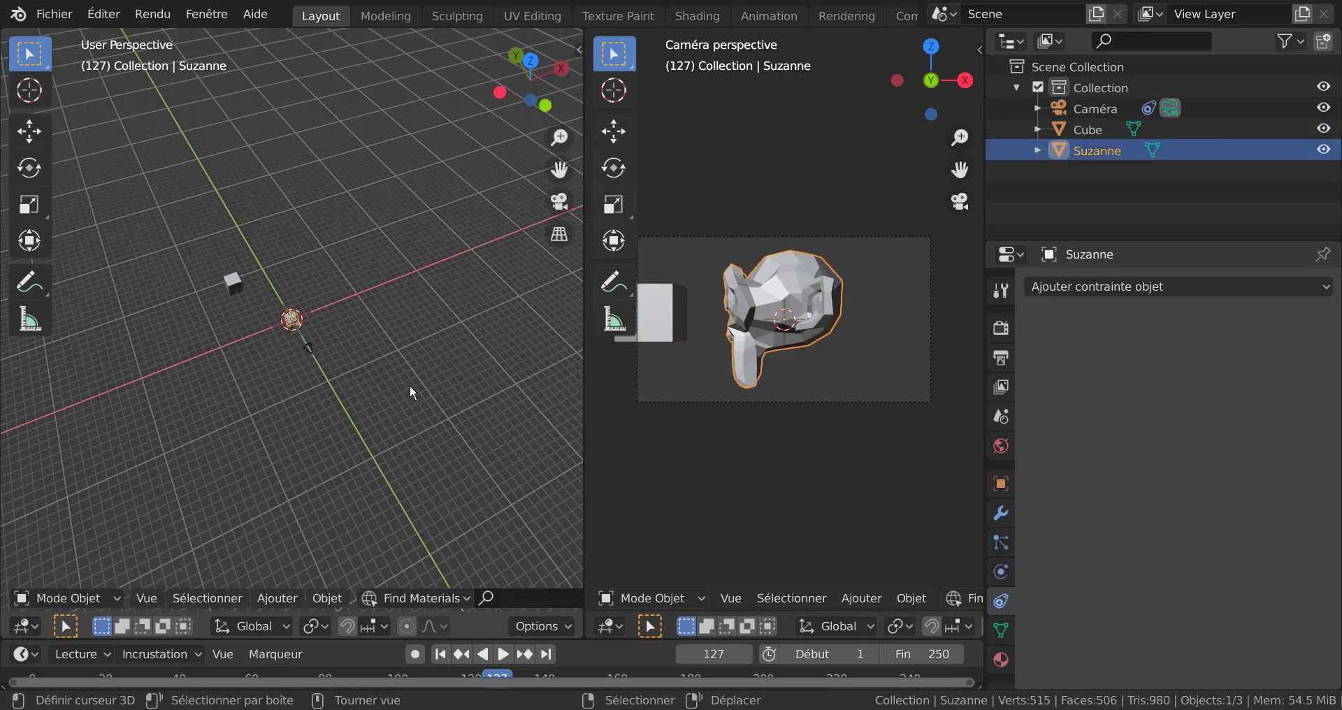
key("g")
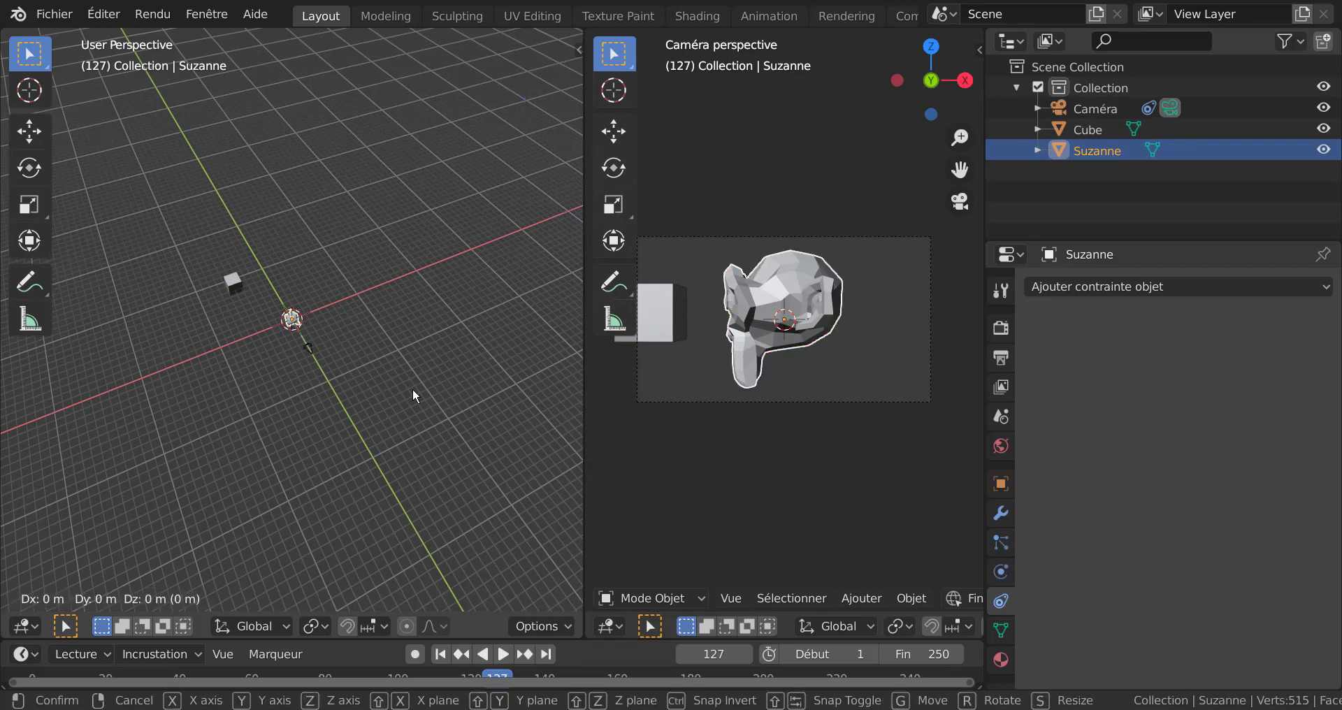
key("x")
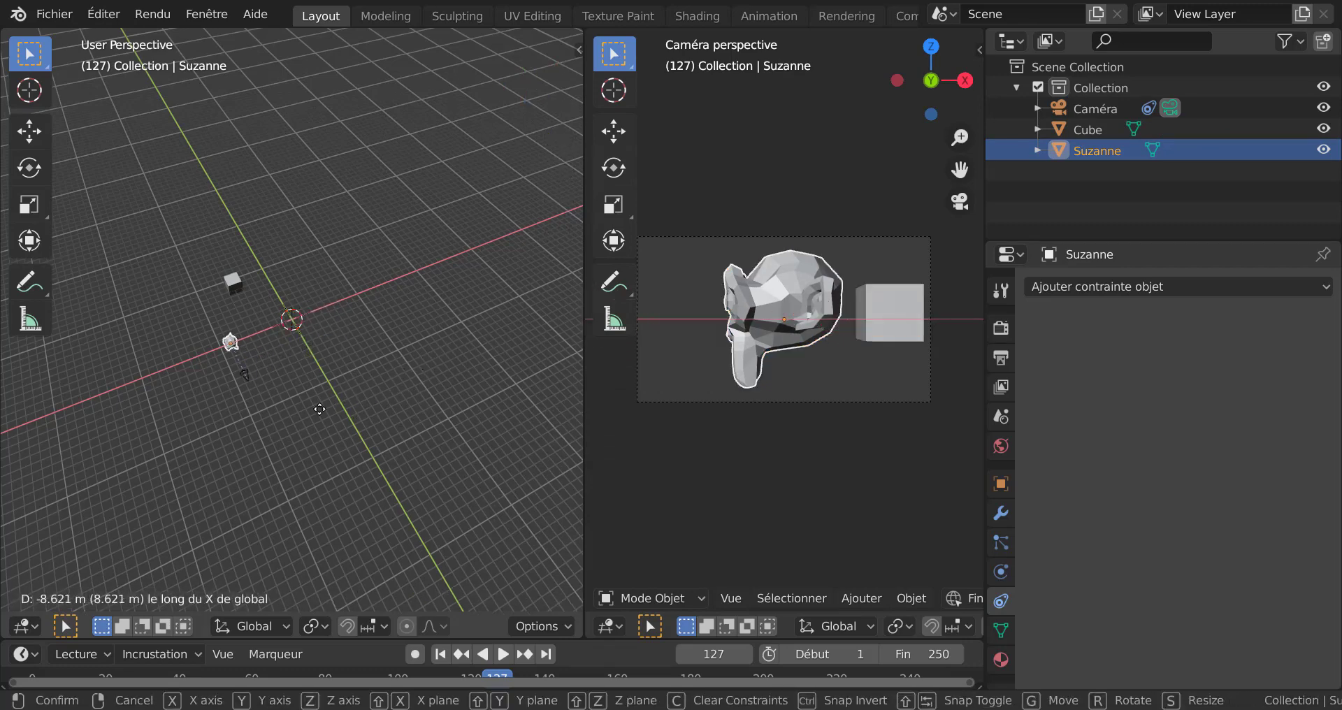
left_click(379, 376)
mouse_move(379, 376)
middle_mouse_down()
mouse_move(380, 343)
mouse_move(450, 321)
mouse_move(370, 531)
middle_mouse_up()
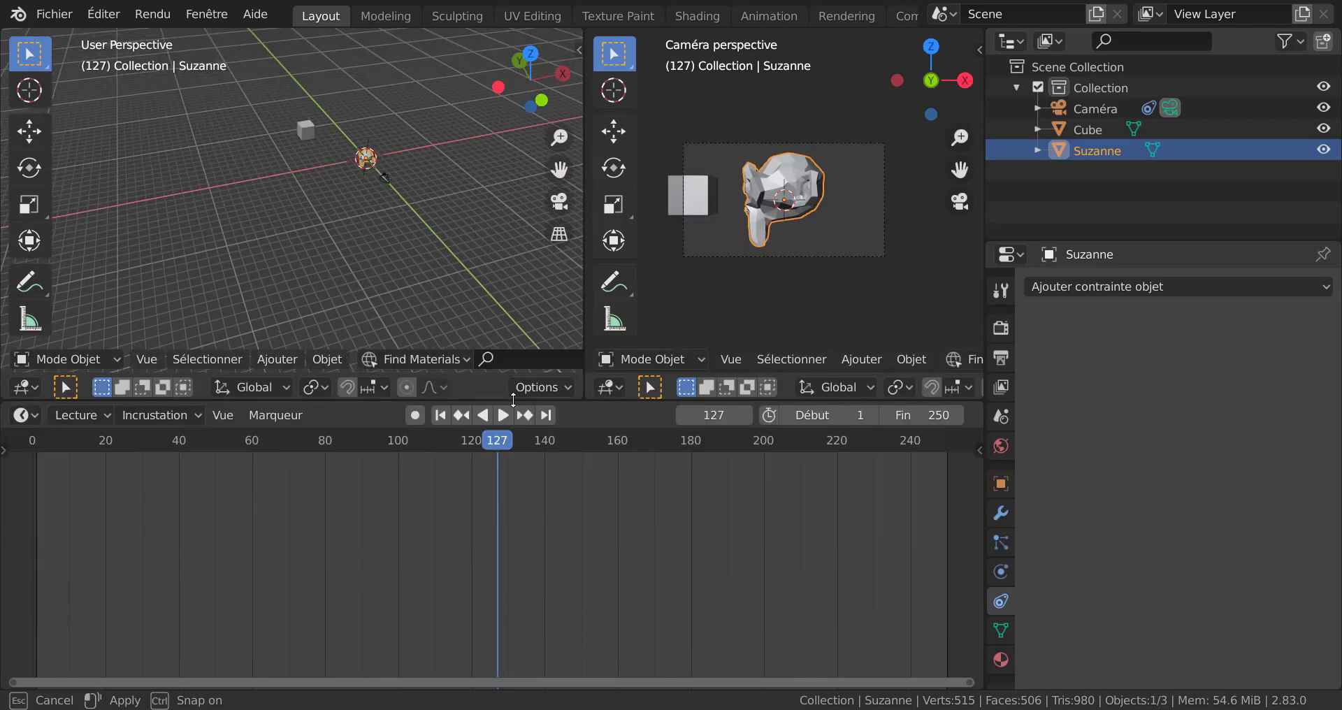
Step: Enlarge the timeline, enable auto-keying and keyframe Suzanne's location at frame 0
left_click_drag(474, 638, 474, 470)
key("space")
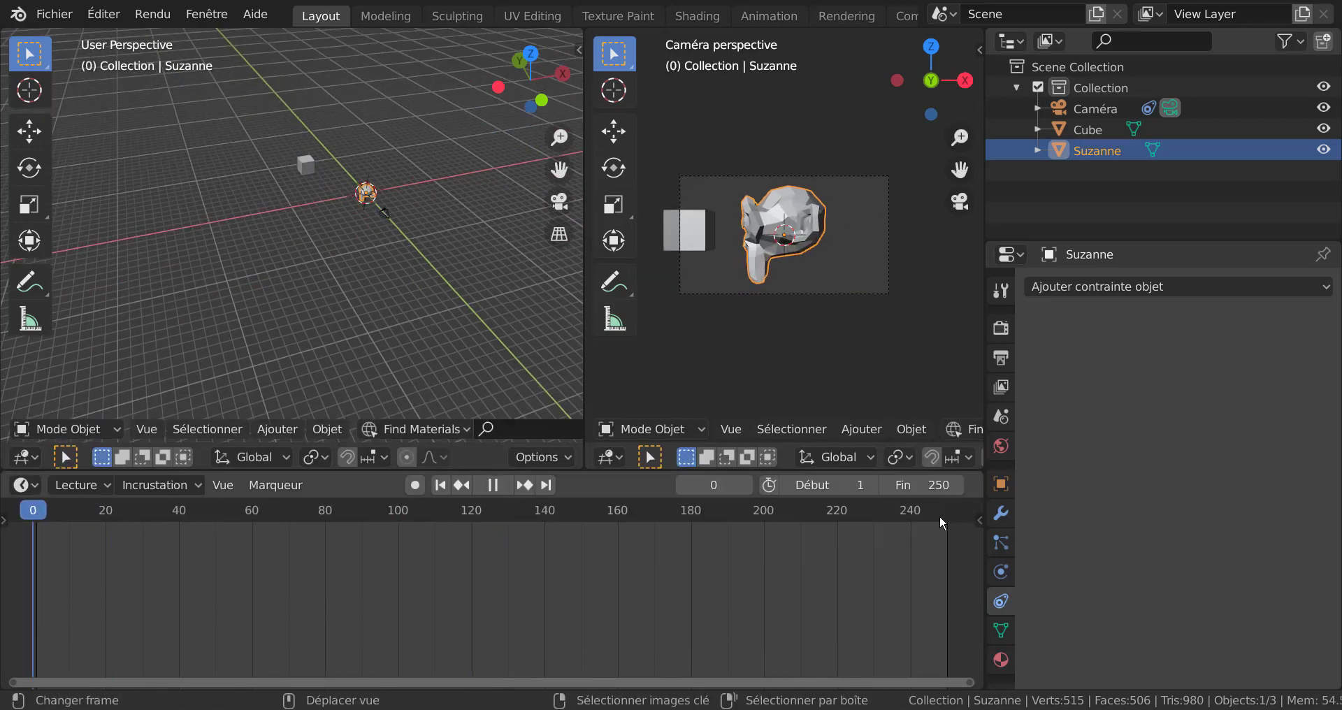
left_click(408, 485)
key("i")
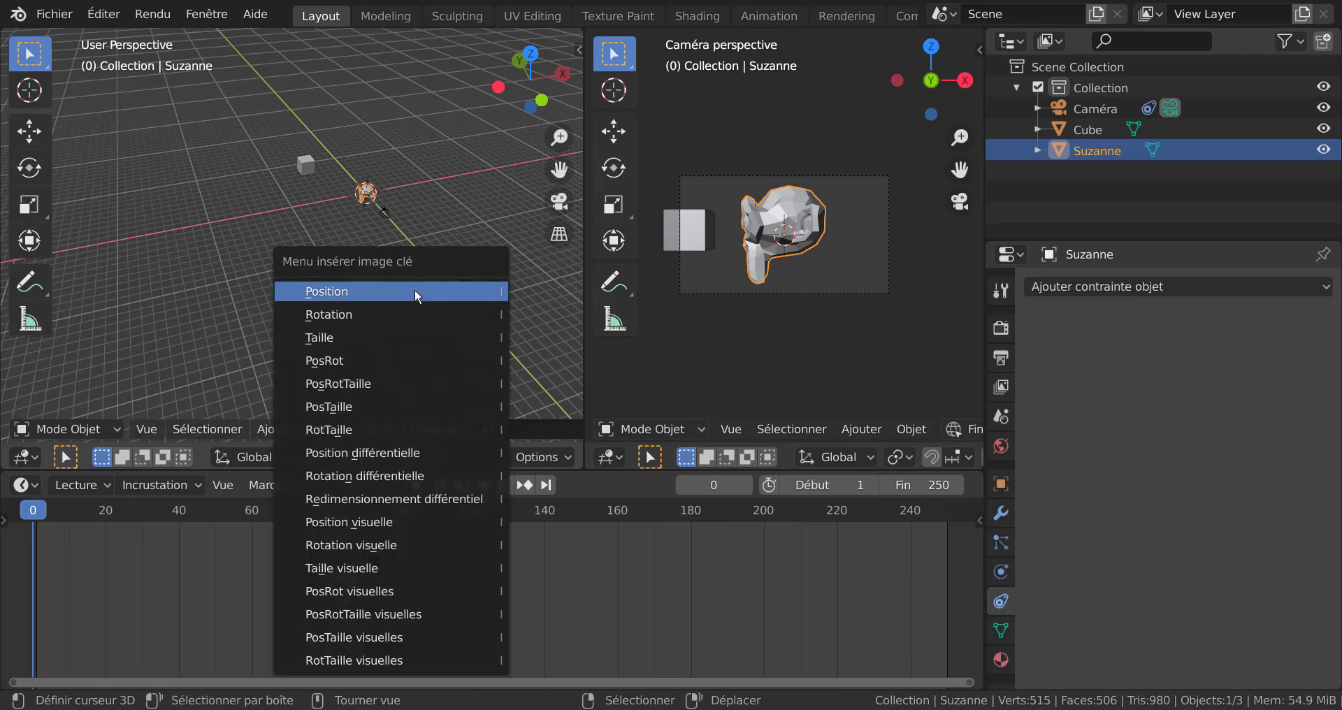
left_click(414, 288)
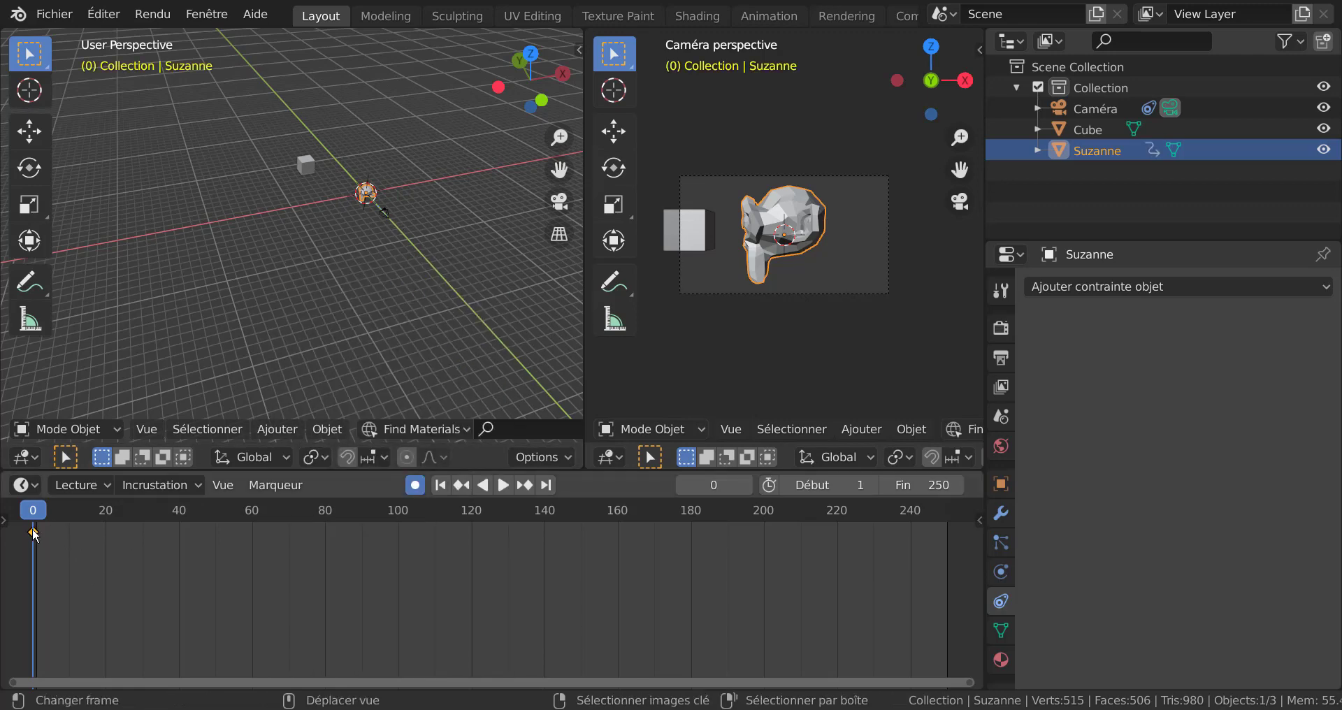
Step: At frame 60, move Suzanne -17.1 m along X to record the second keyframe
key("space")
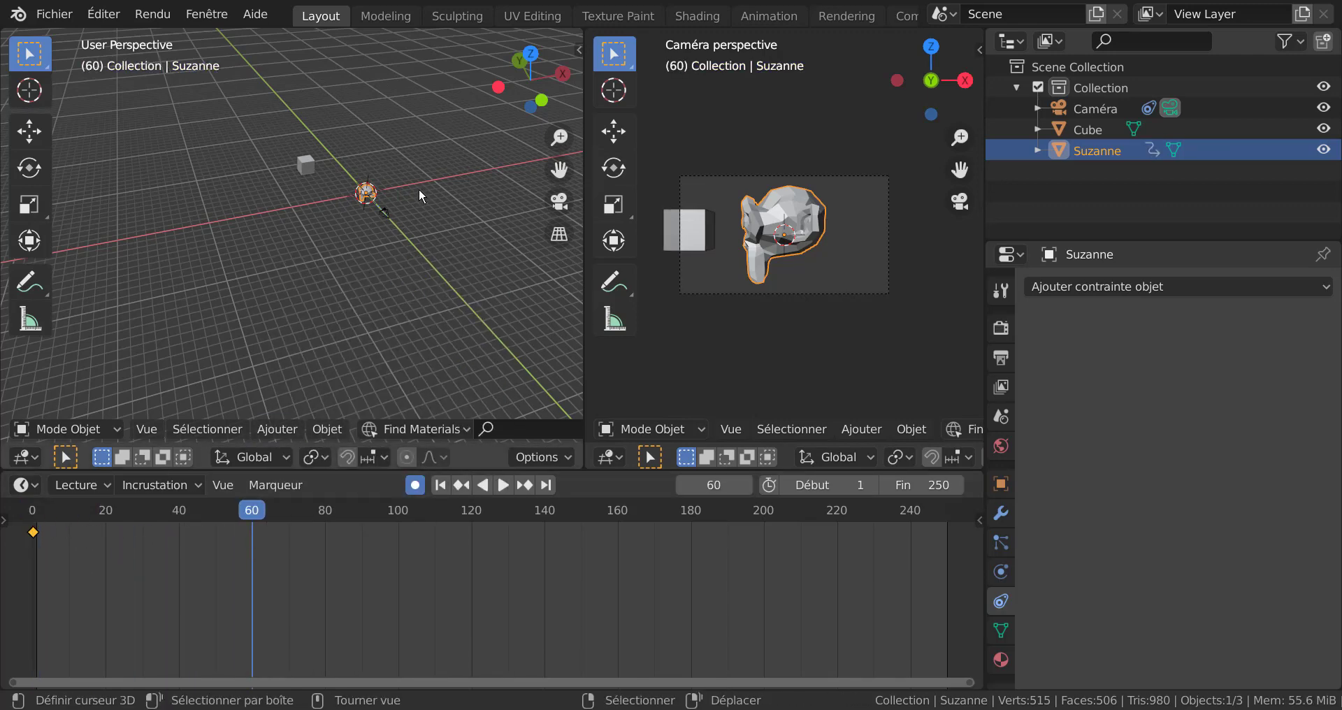
key("g")
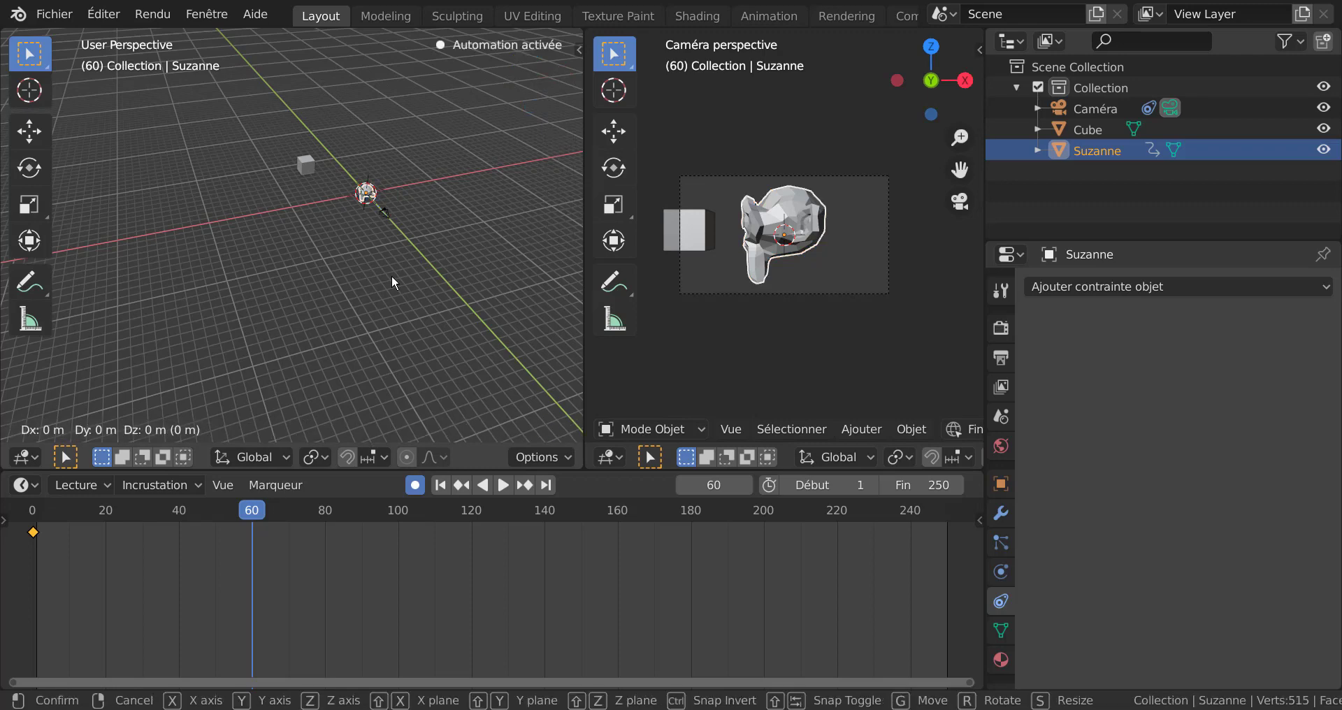
key("x")
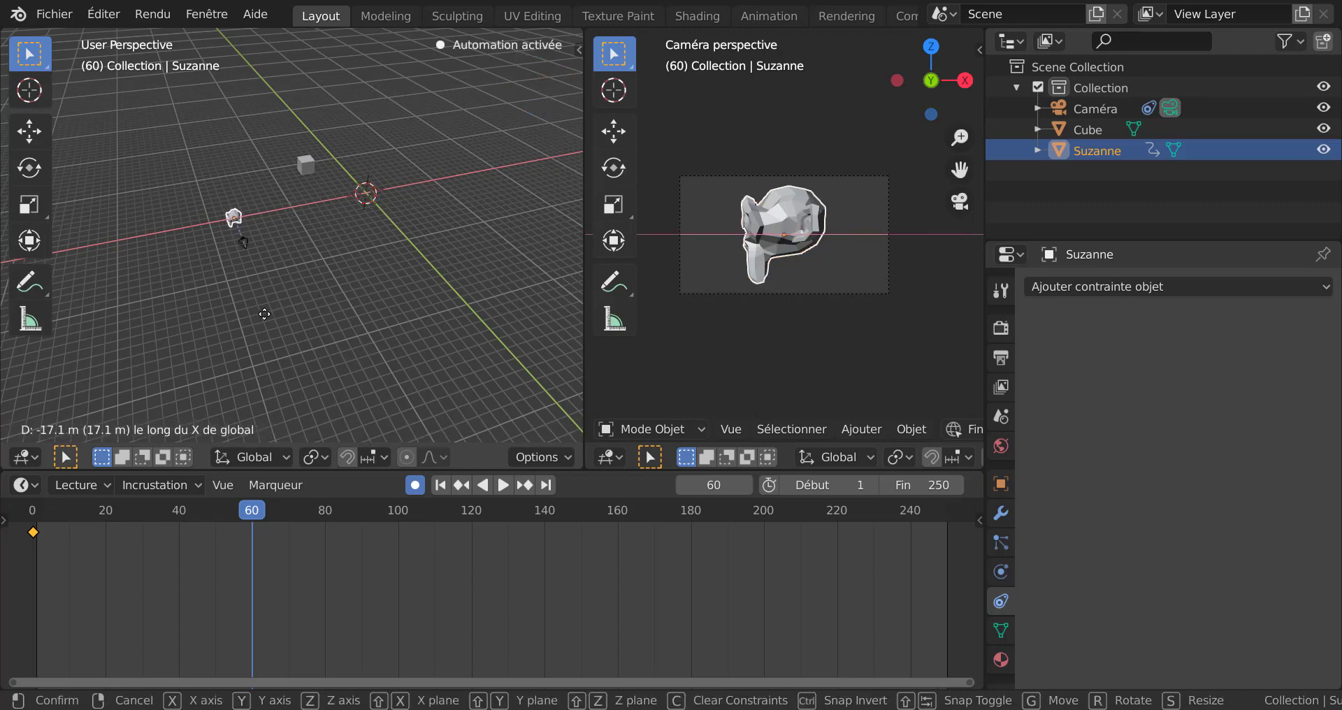
left_click(276, 309)
type("60")
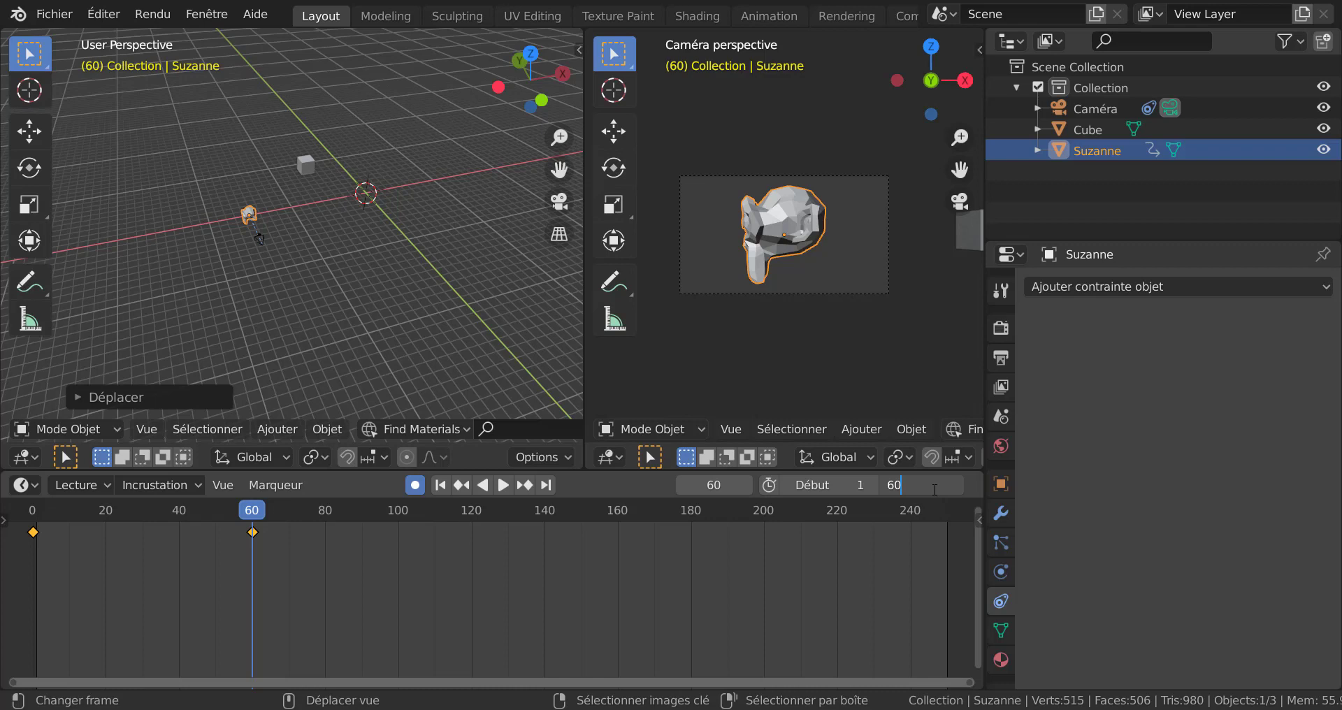
Step: Set the end frame to 60 and play the animation to preview Suzanne's slide
key("Return")
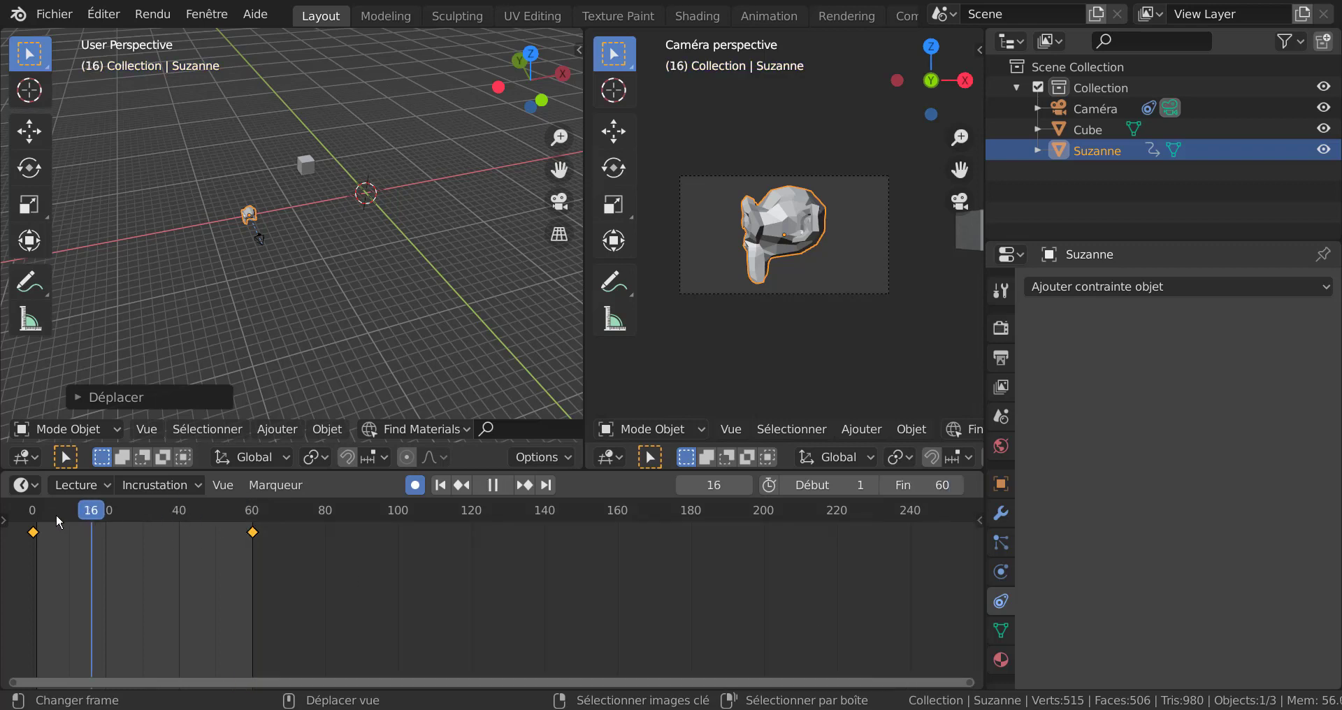
key("Escape")
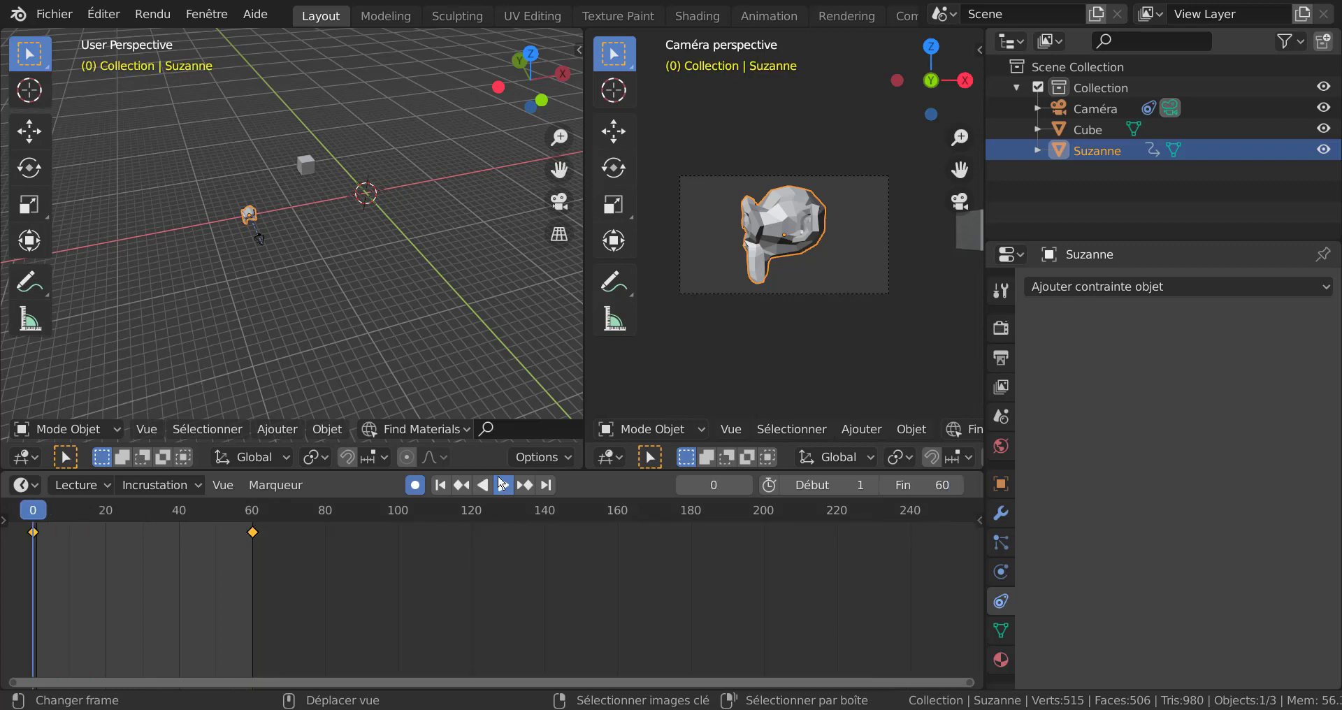
left_click(500, 484)
scroll(844, 329, "up", 2)
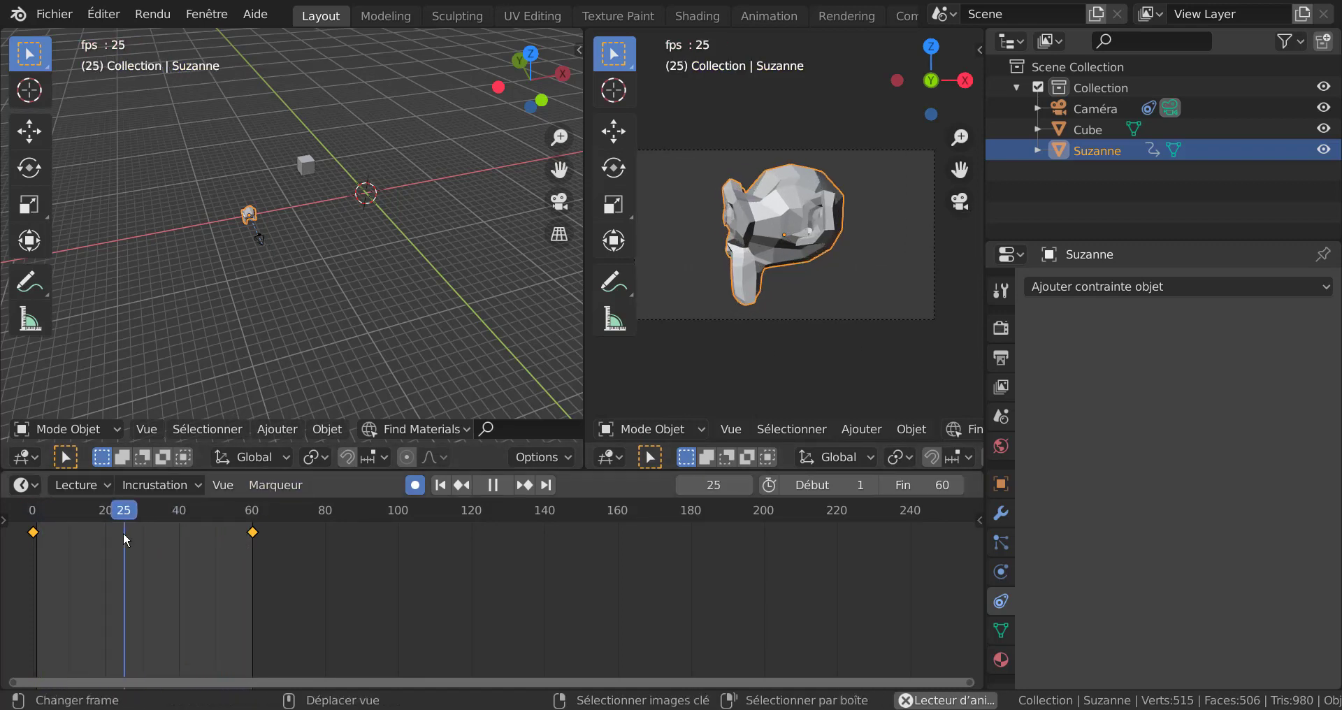
key("space")
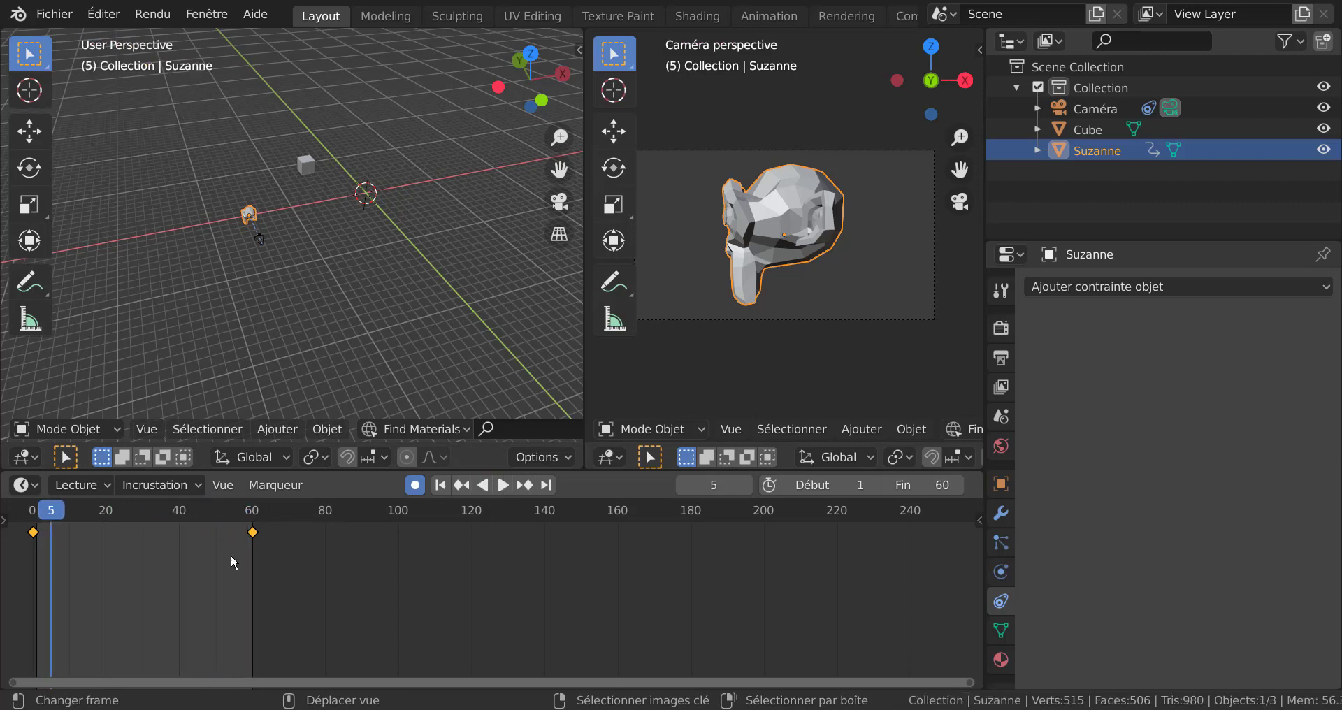
Step: At frame 61, delete Suzanne's keyframes with Supprimer images clé
left_click(255, 537)
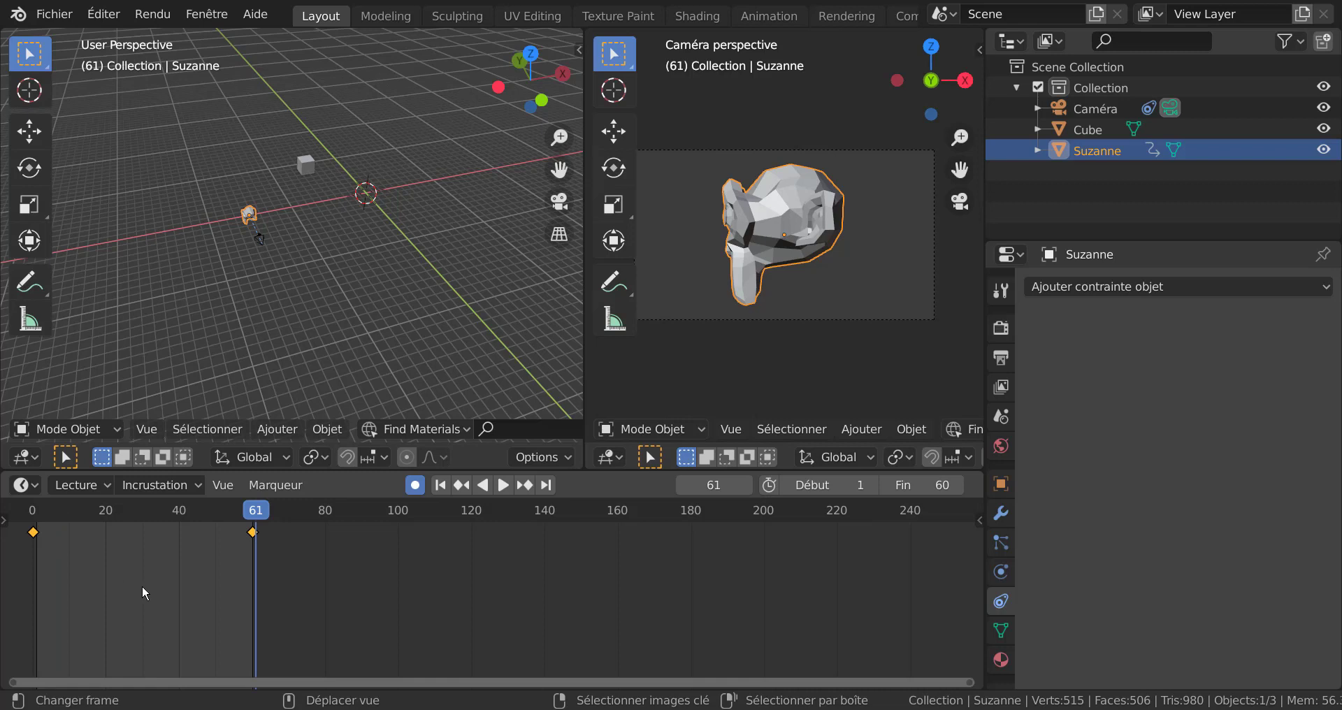
key("x")
left_click(191, 601)
Step: Position Suzanne along X and keyframe her at frame 0
key("space")
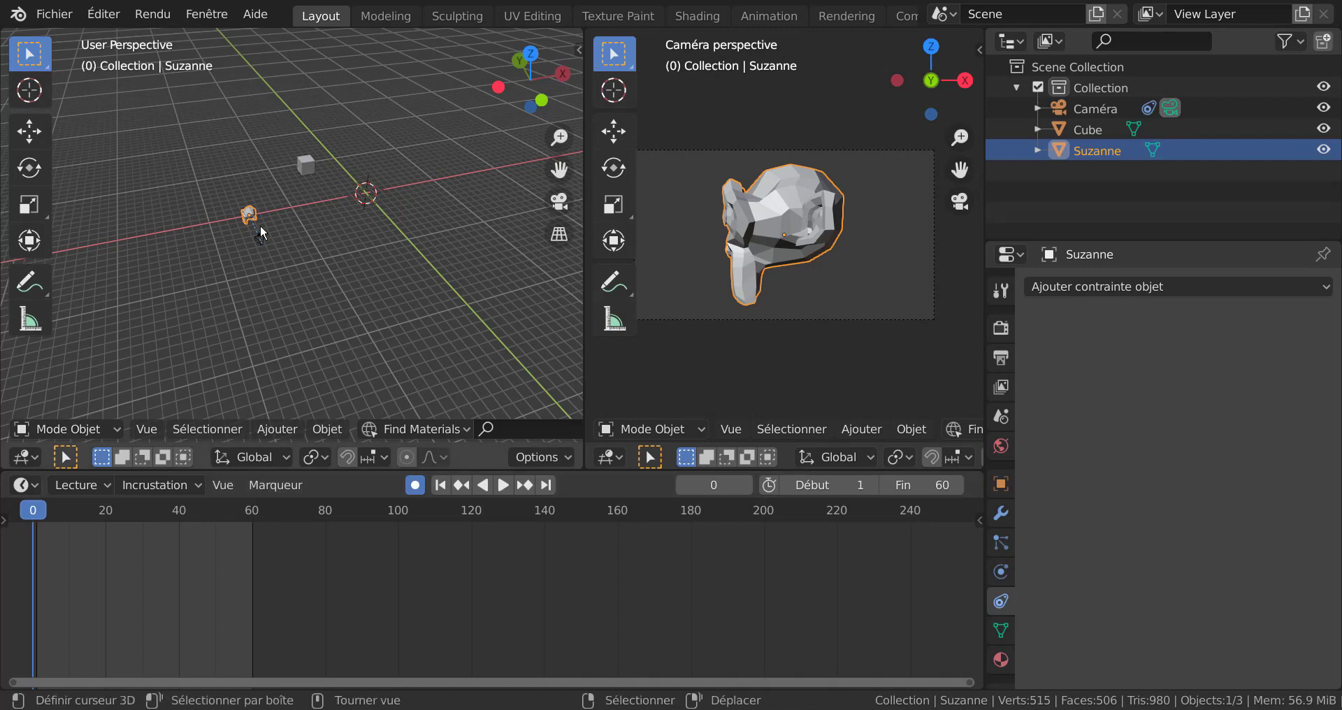
key("g")
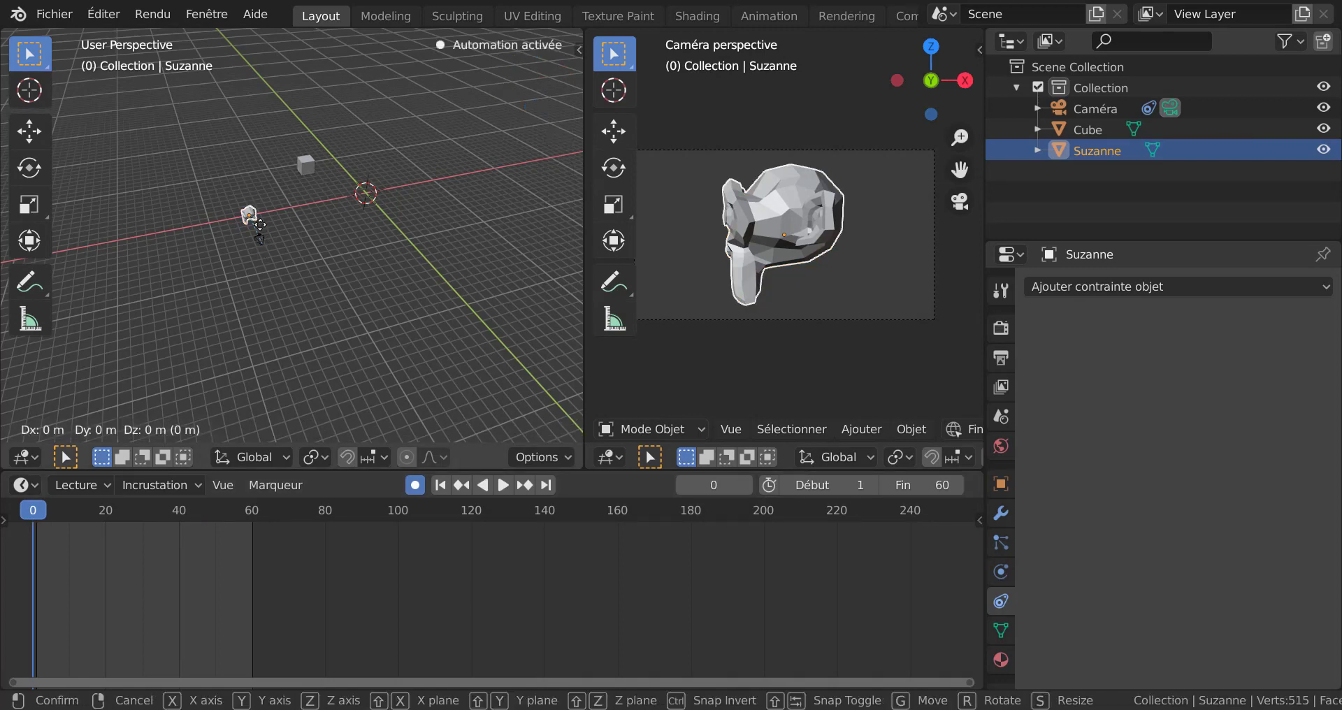
key("x")
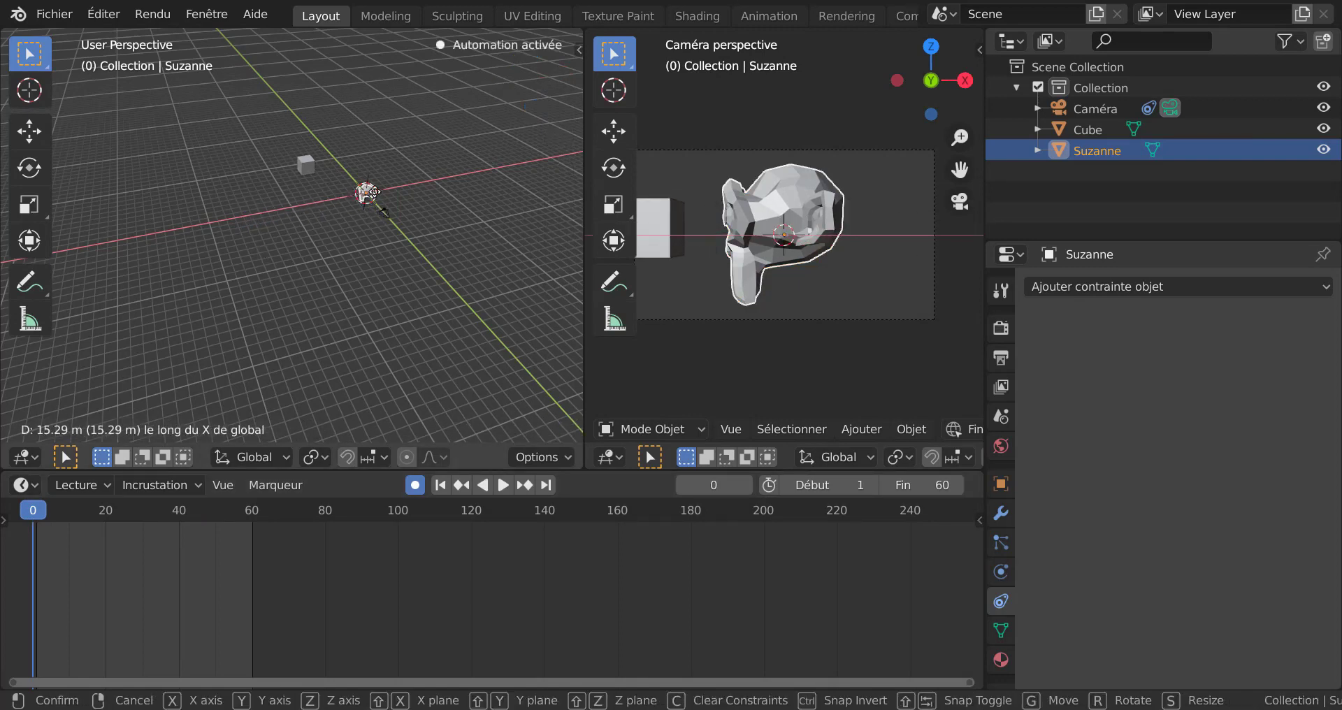
key("Return")
key("i")
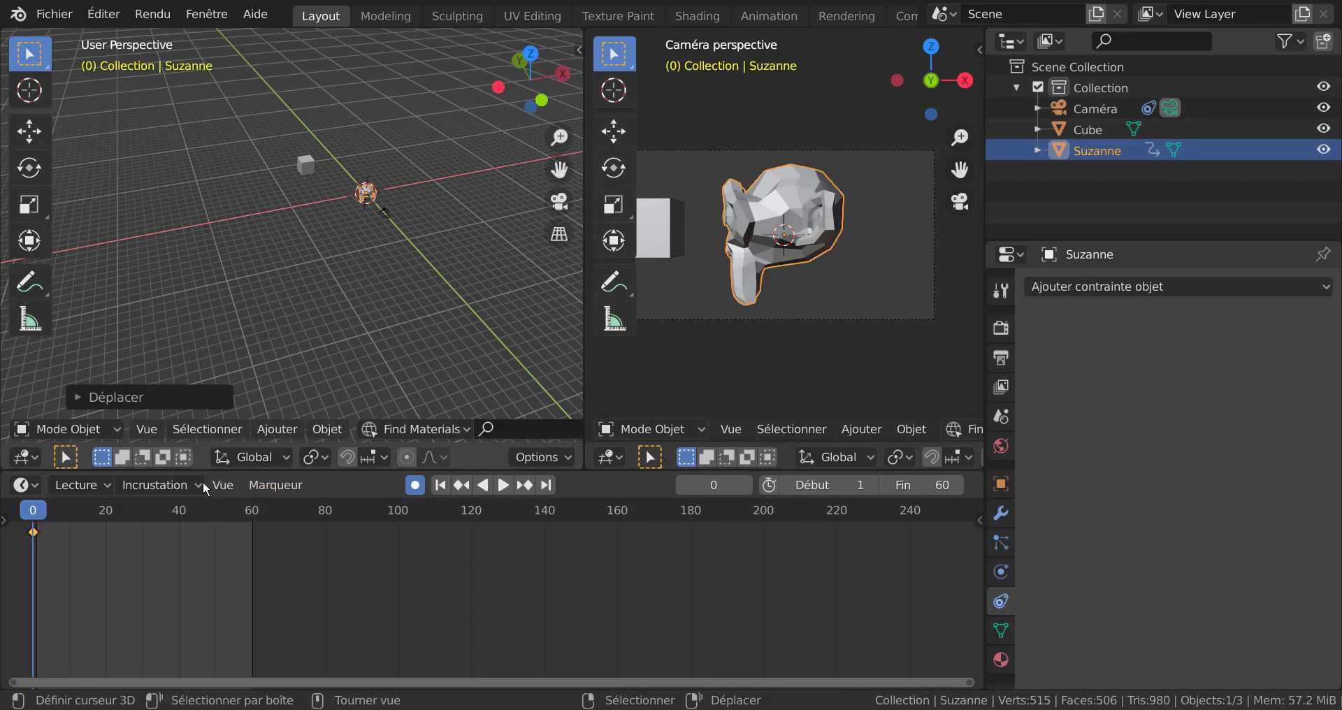
Step: At frame 59, move Suzanne along X to key her end position
left_click(255, 515)
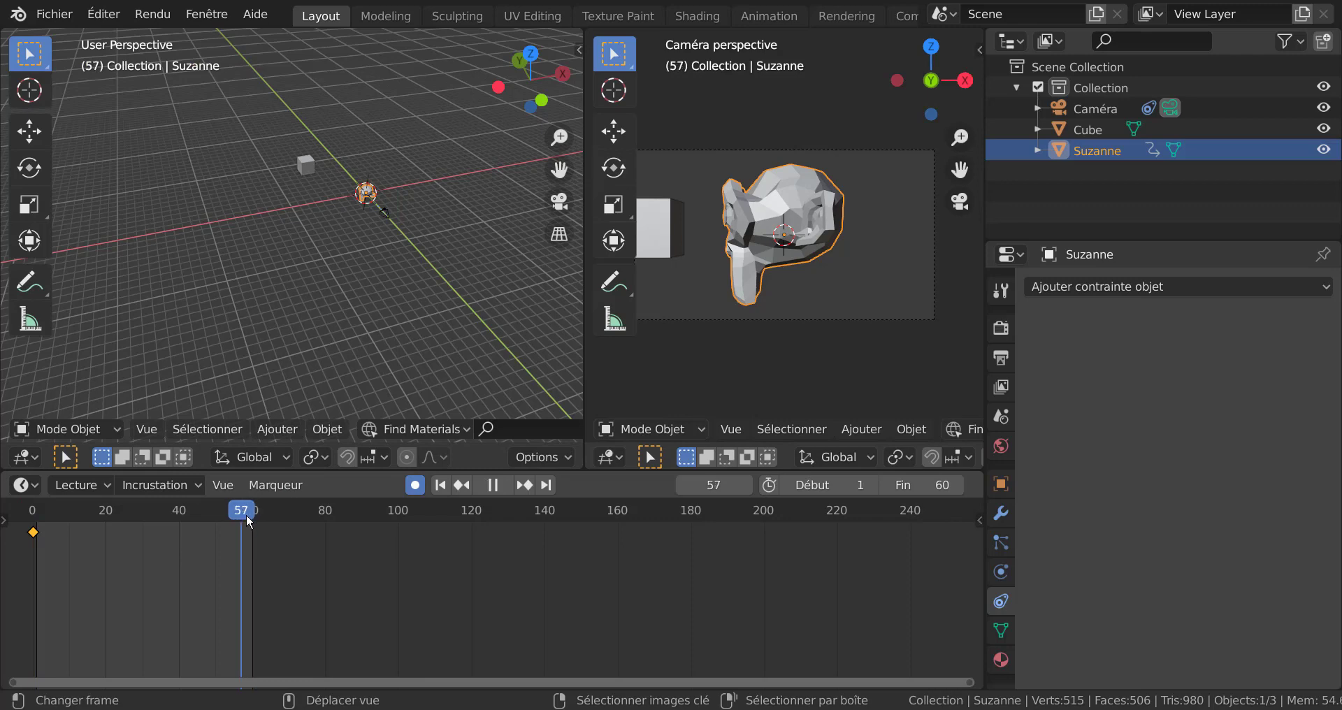
left_click_drag(250, 519, 249, 518)
key("g")
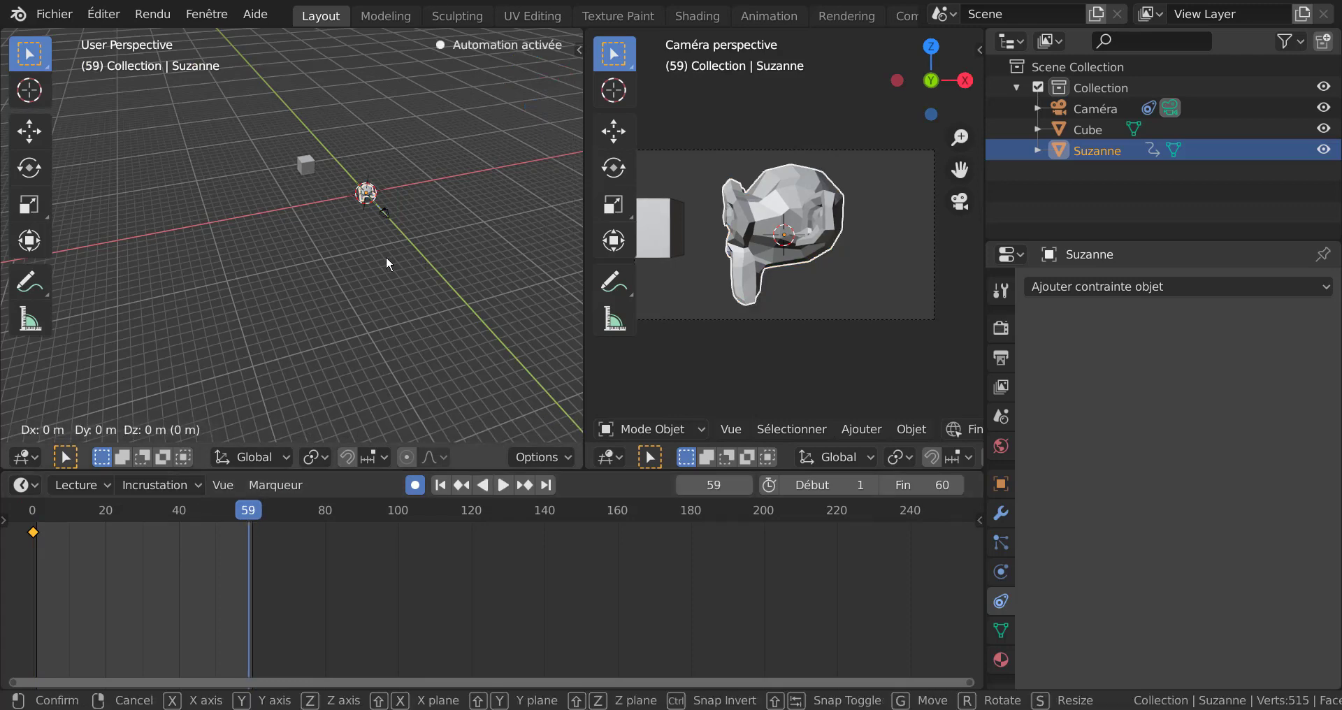
key("x")
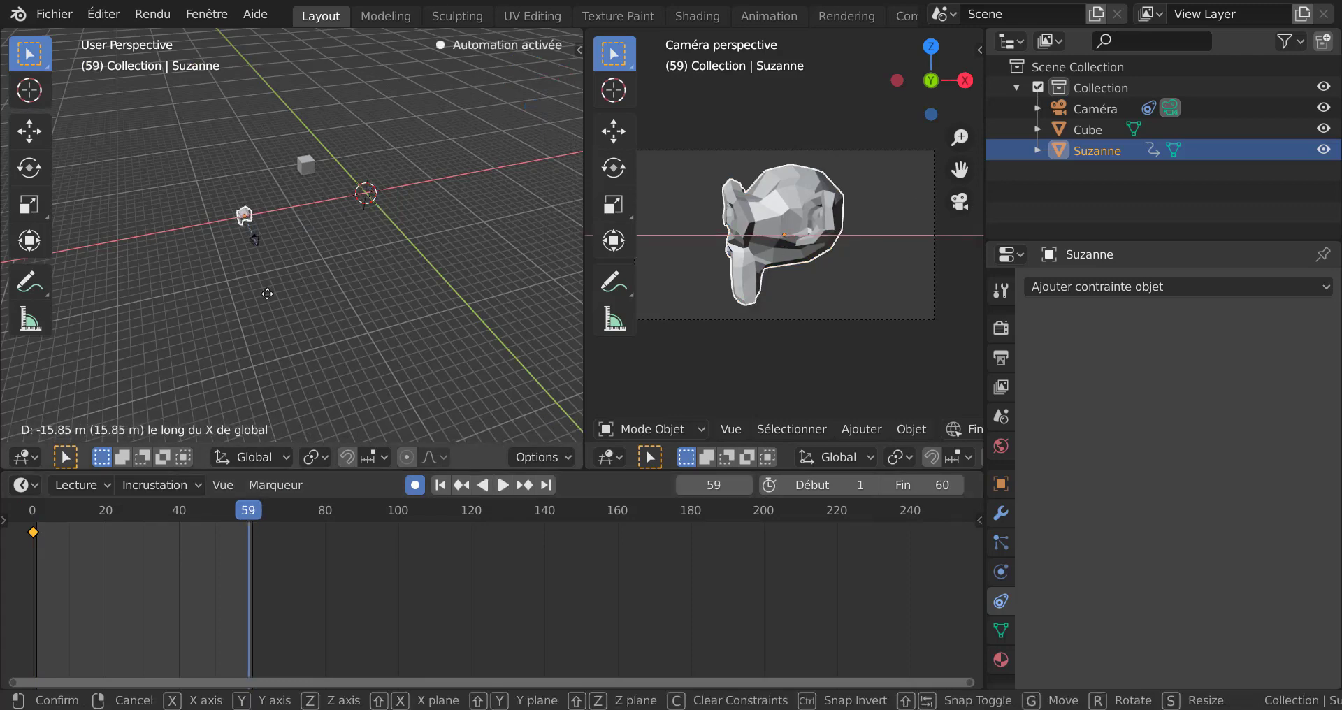
left_click(267, 294)
Step: Play the animation, deselect Suzanne and orbit the view around the scene
left_click(502, 489)
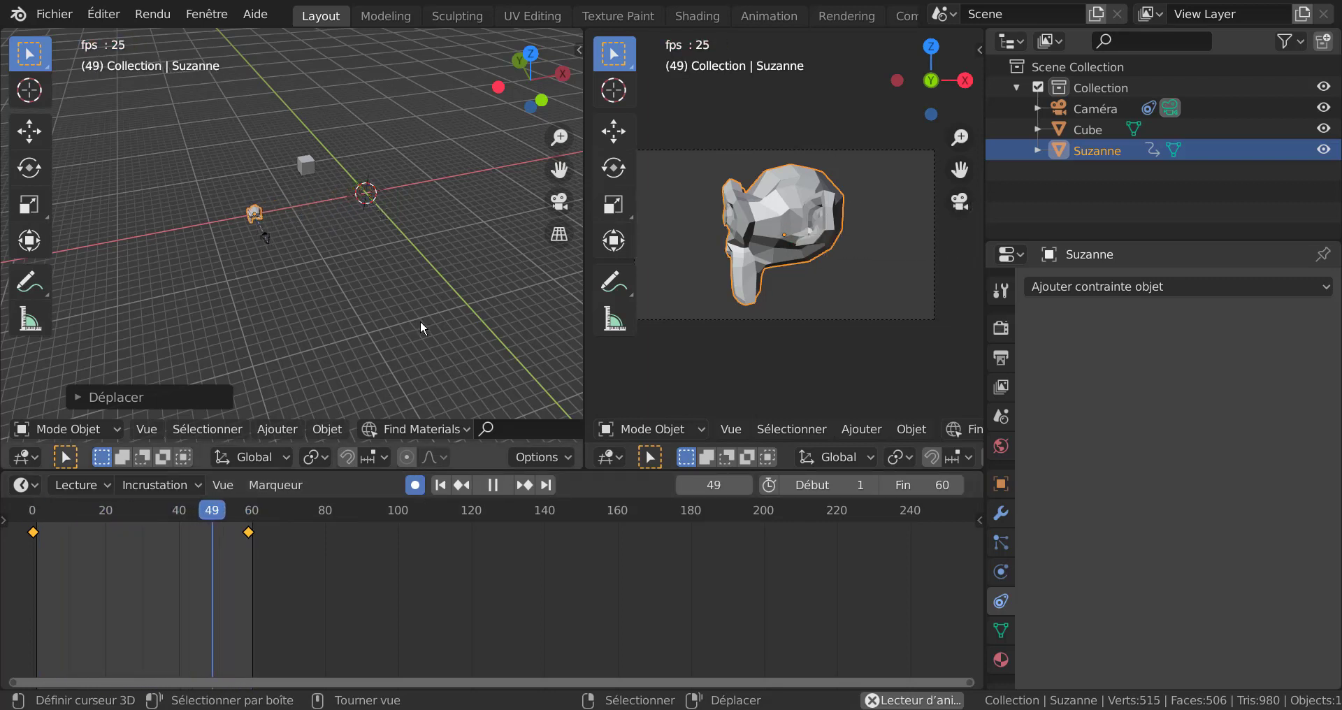
left_click(702, 357)
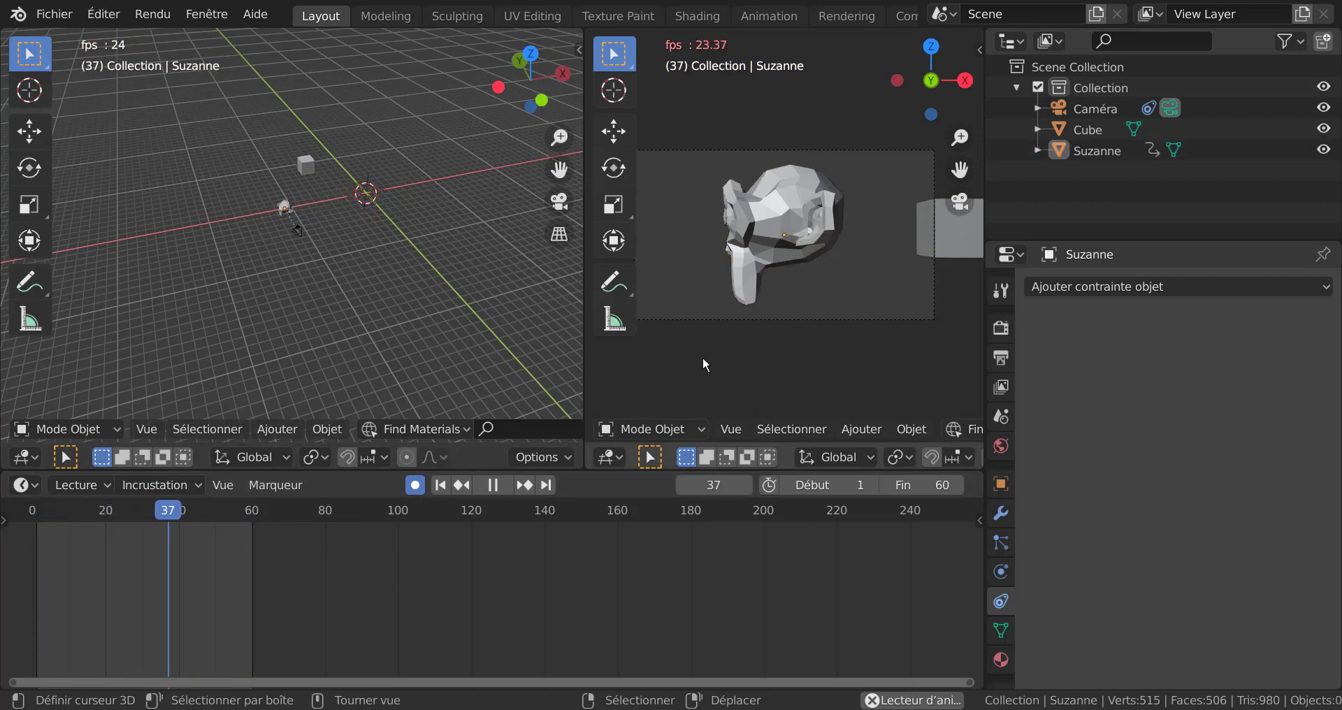
mouse_move(433, 324)
middle_mouse_down()
mouse_move(362, 338)
mouse_move(269, 302)
middle_mouse_up()
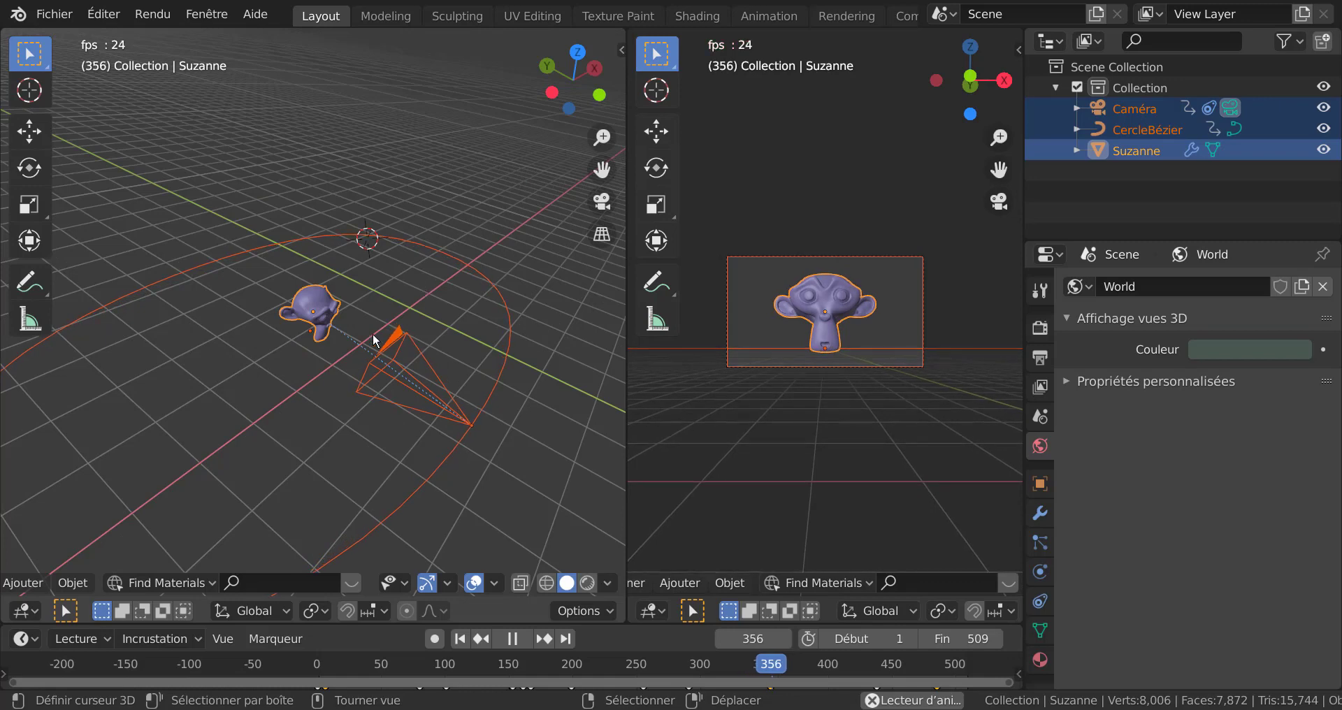
scroll(526, 451, "down", 4)
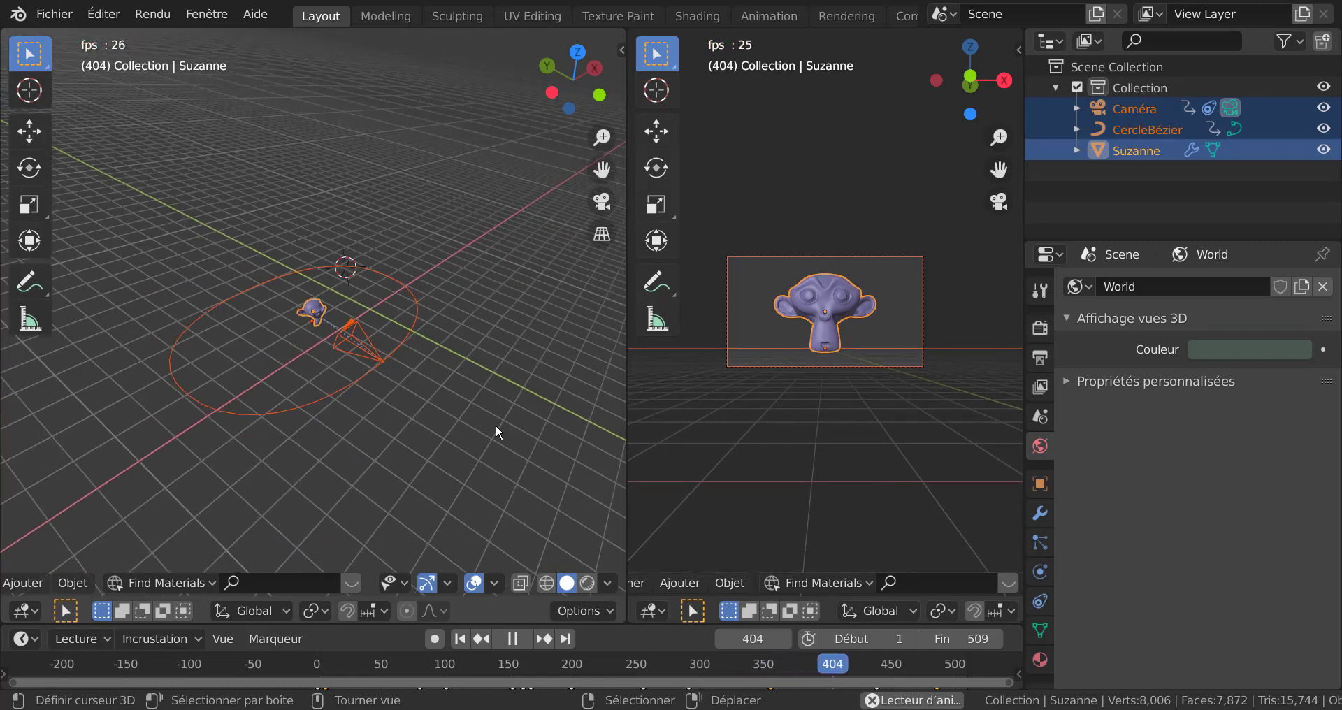
mouse_move(552, 362)
middle_mouse_down()
mouse_move(397, 421)
mouse_move(411, 422)
middle_mouse_up()
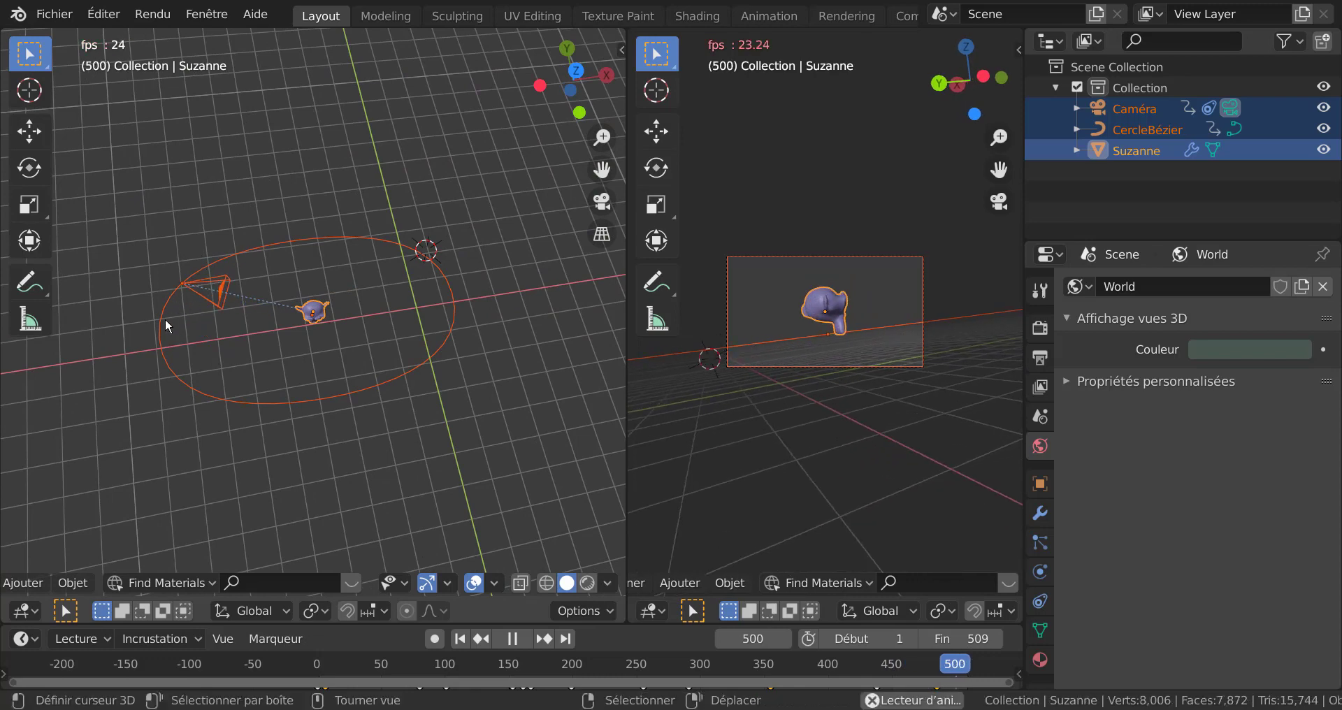
key("KP_Decimal")
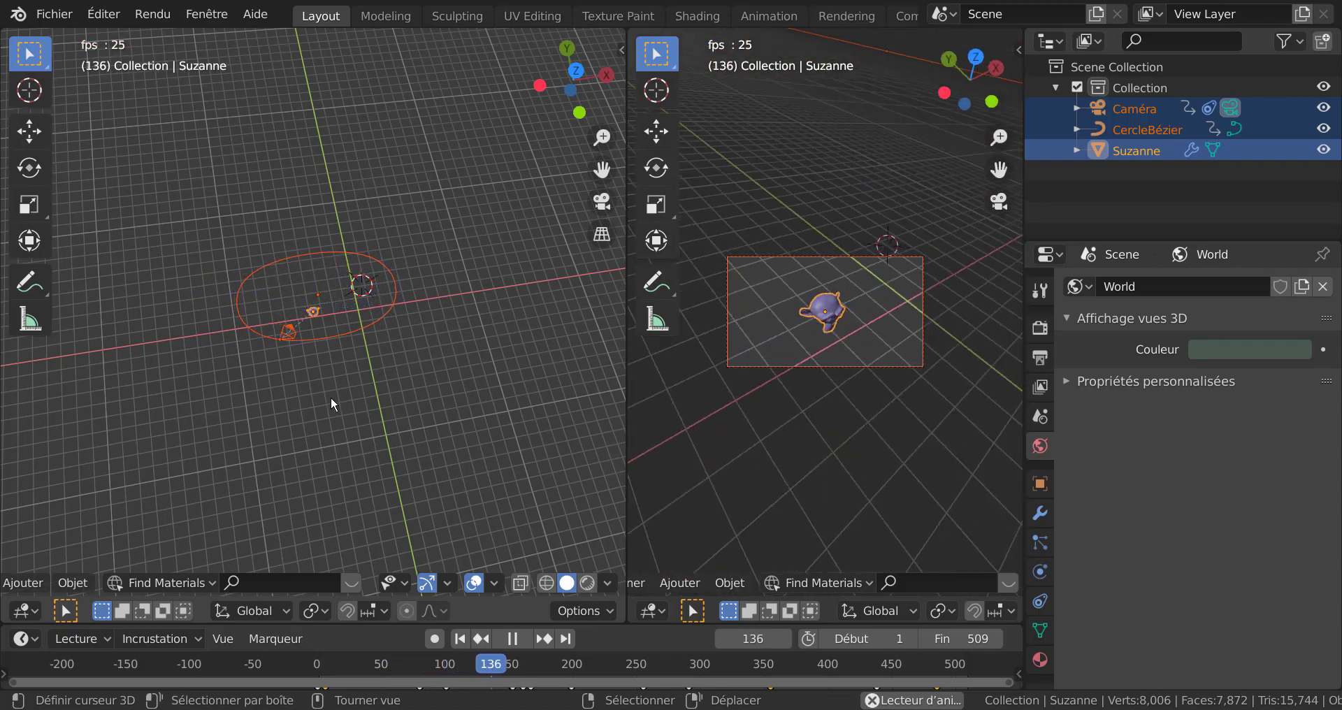
key("KP_Decimal")
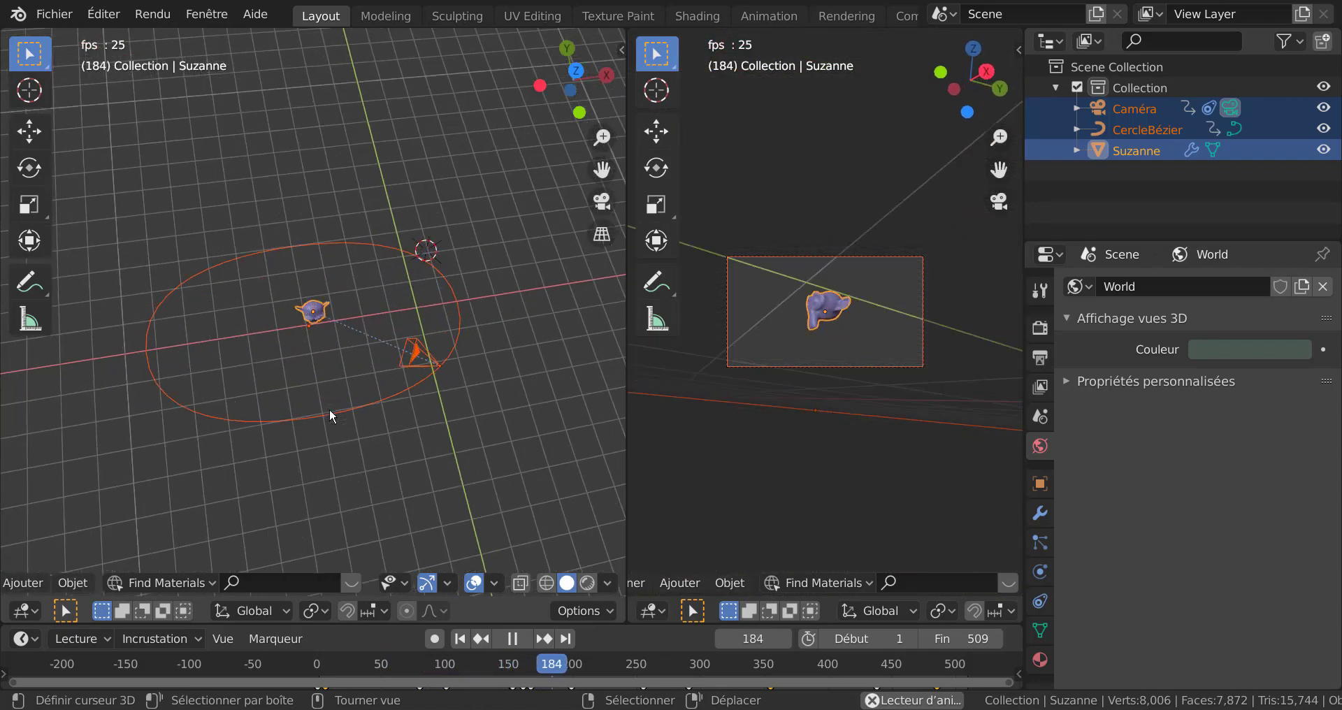
mouse_move(329, 408)
middle_mouse_down()
mouse_move(329, 366)
mouse_move(370, 313)
mouse_move(367, 295)
mouse_move(345, 377)
middle_mouse_up()
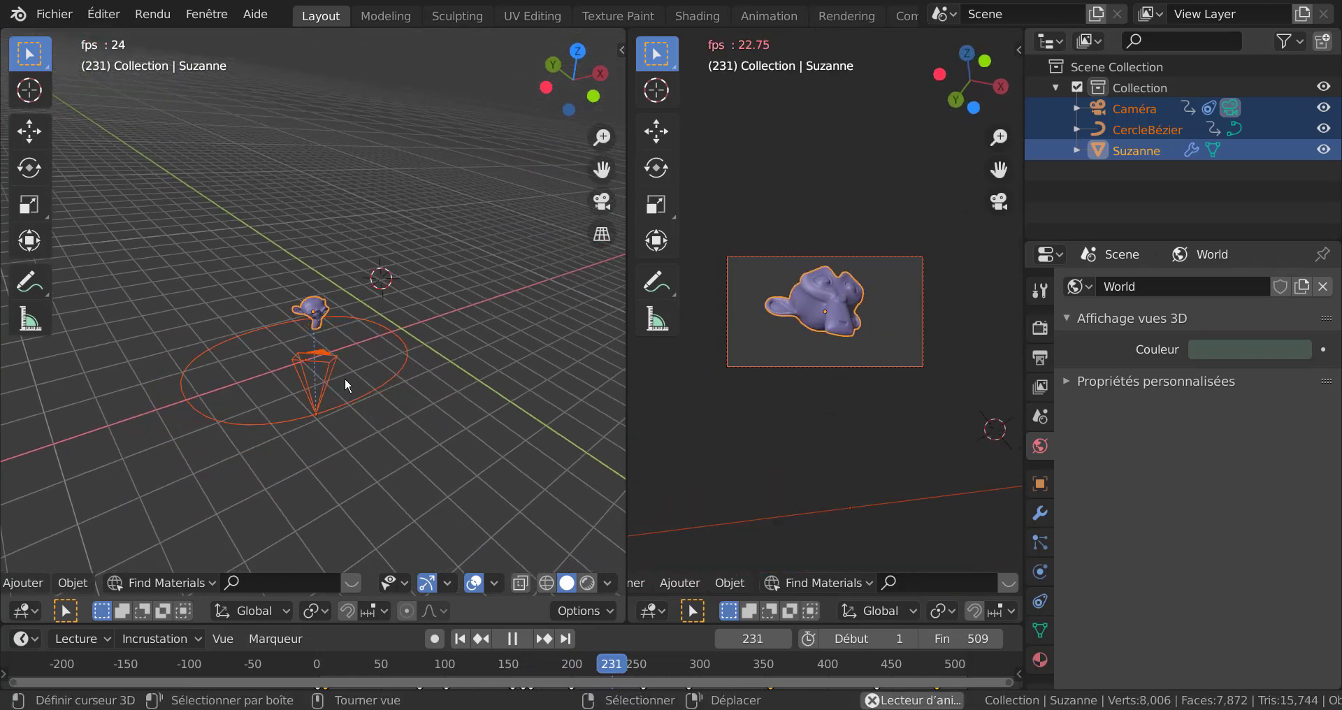
scroll(342, 400, "up", 2)
scroll(341, 399, "up", 2)
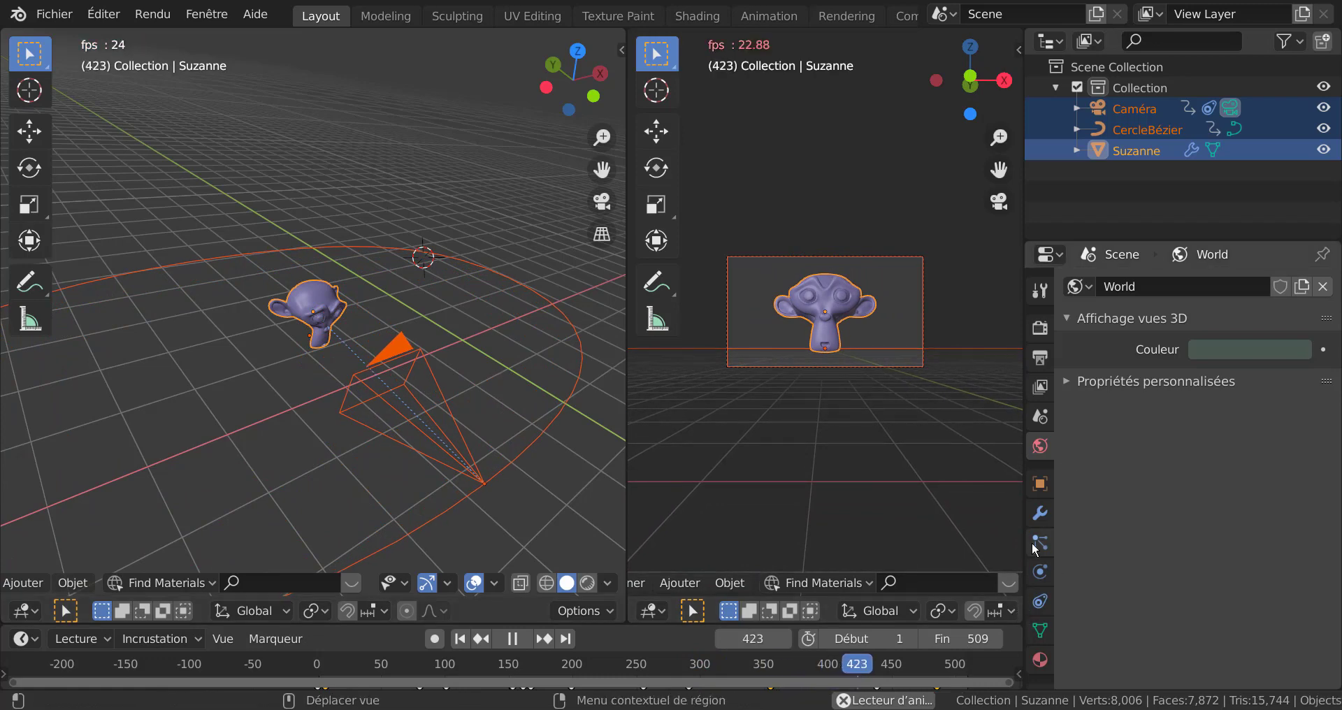
Step: Show the camera's constraints, following the CercleBézier path and tracking Suzanne, then pause at frame 443
left_click(1036, 517)
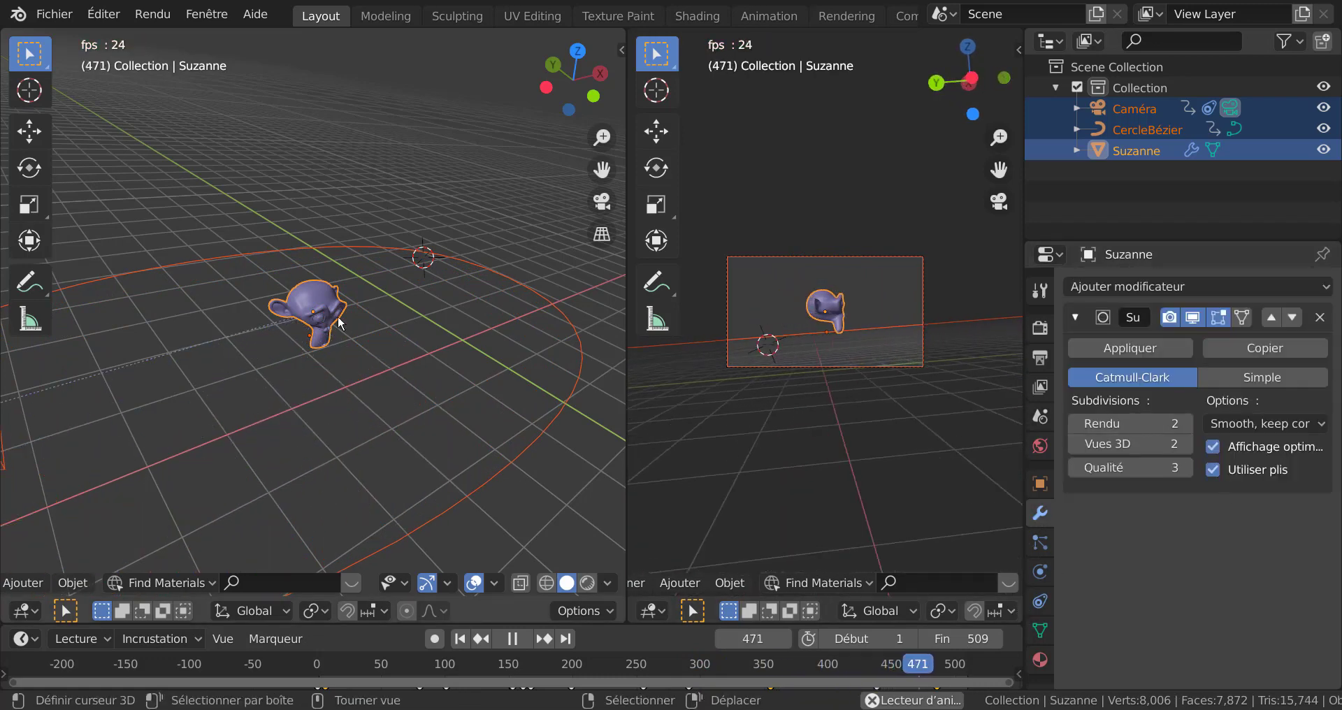
left_click(58, 343)
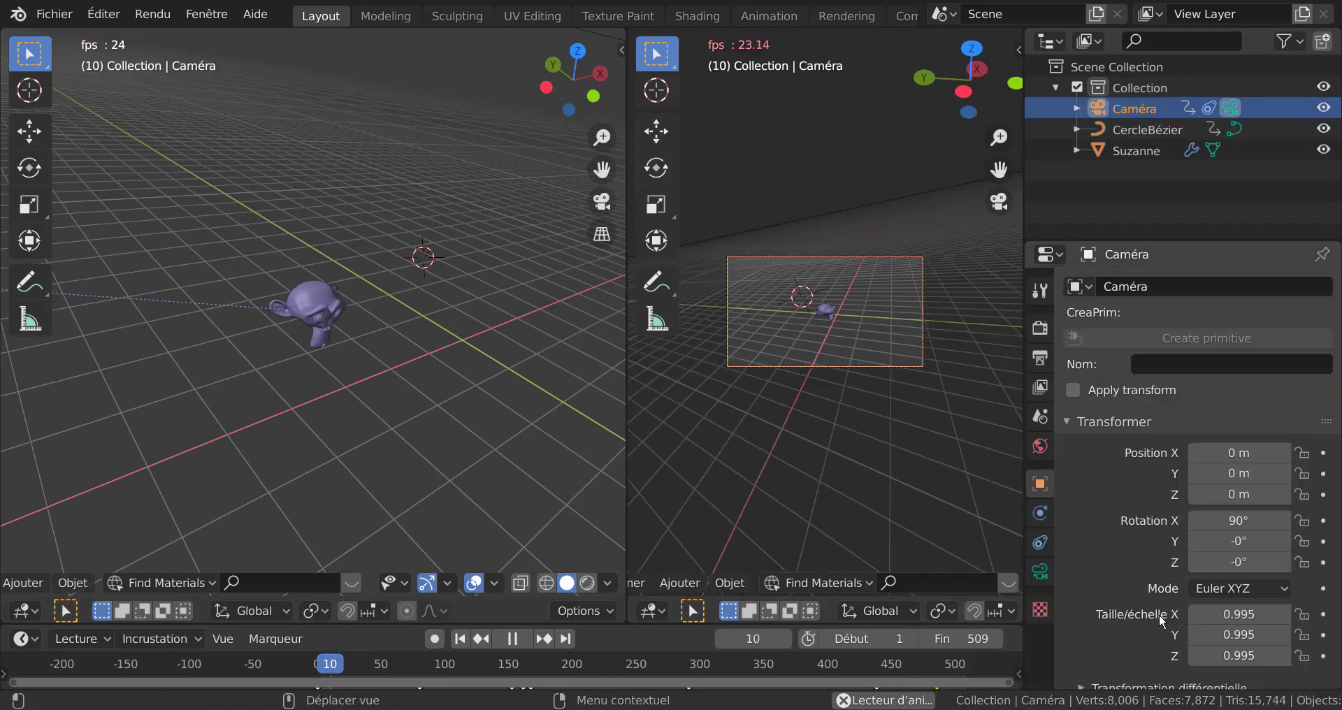
left_click(1039, 541)
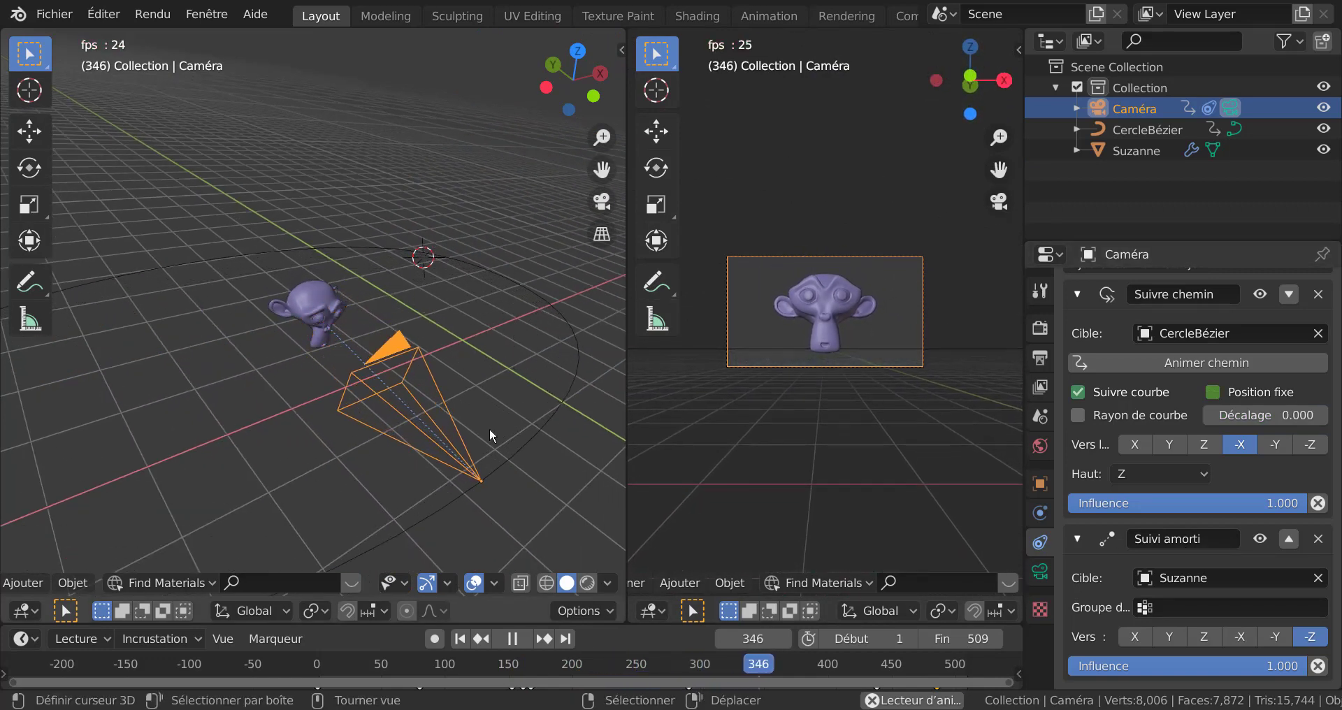
left_click(514, 638)
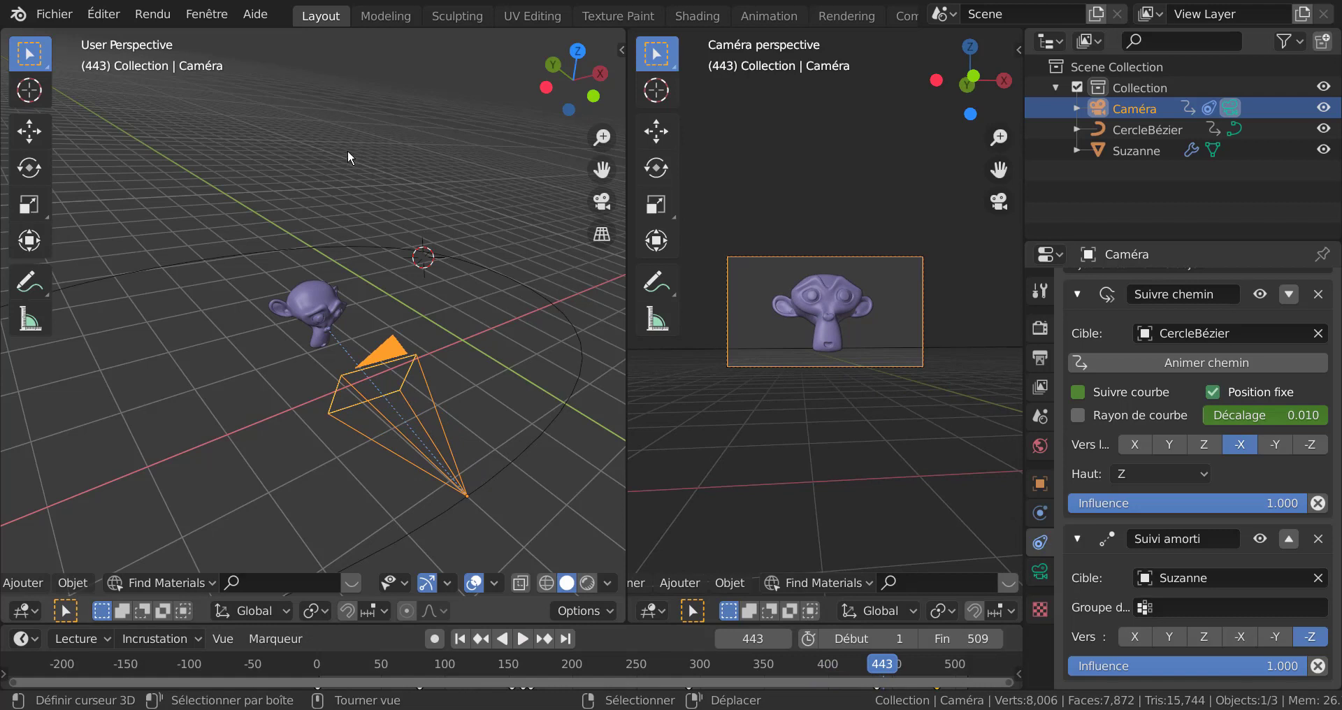
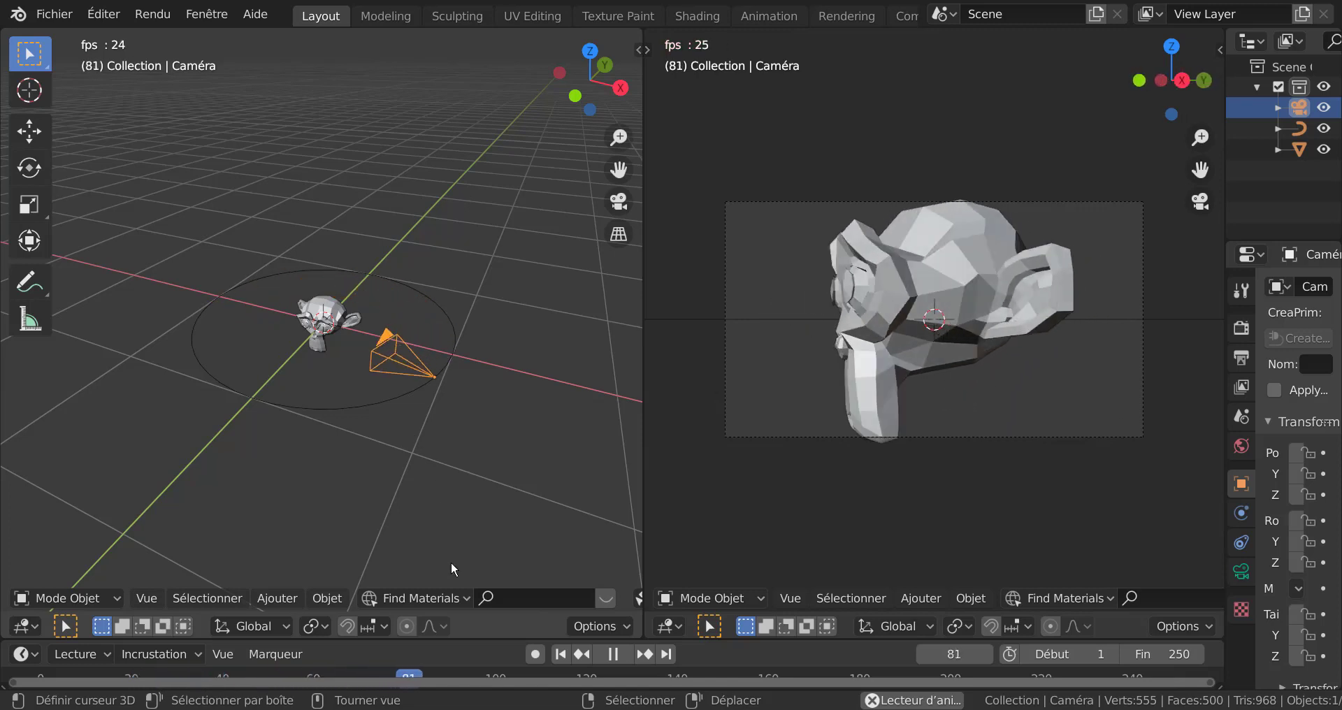
Step: Enlarge the timeline, select the Bézier circle, stop playback and rewind to frame 0
left_click_drag(483, 637, 483, 532)
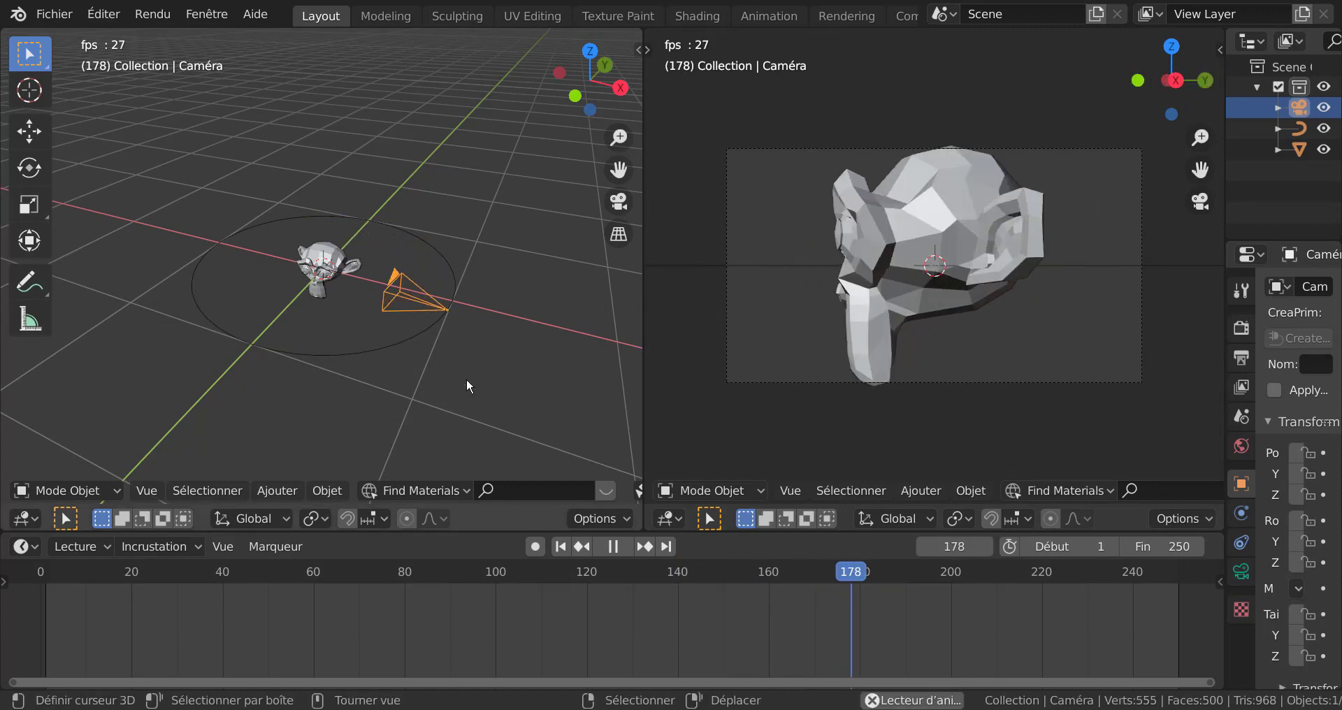
left_click(407, 334)
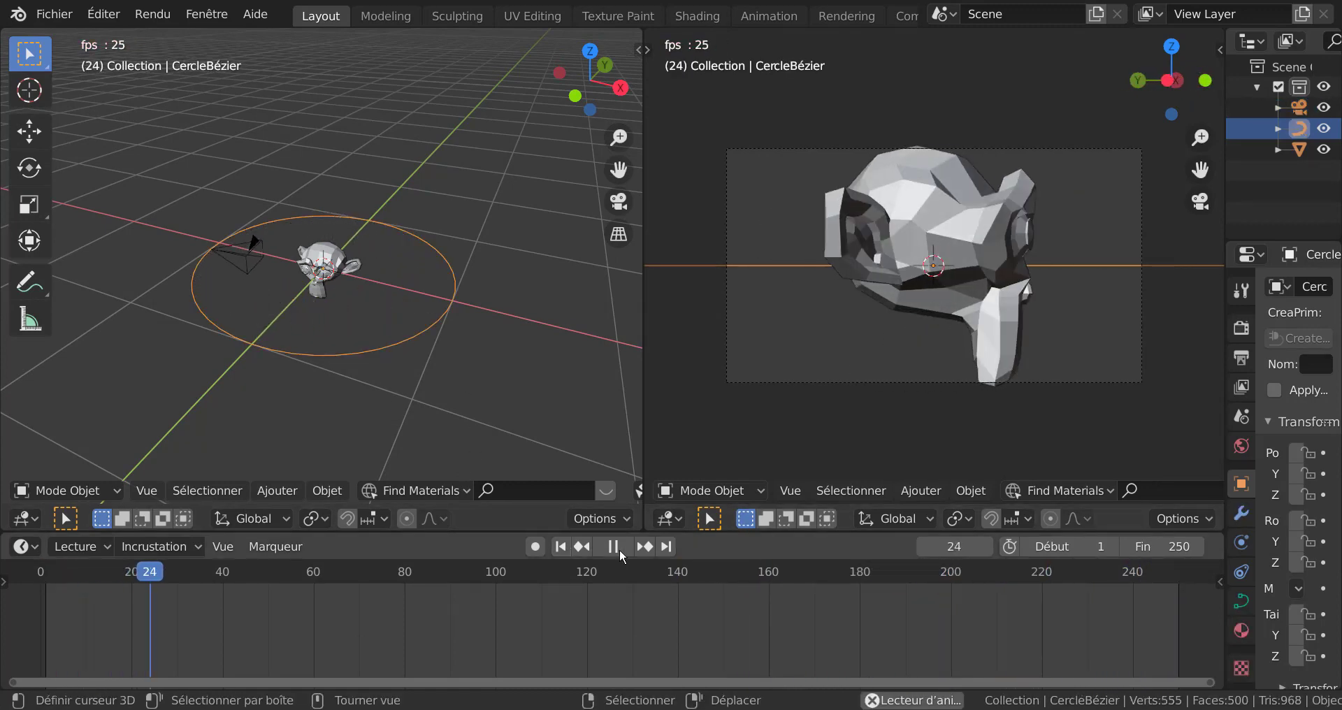
left_click_drag(203, 572, 40, 577)
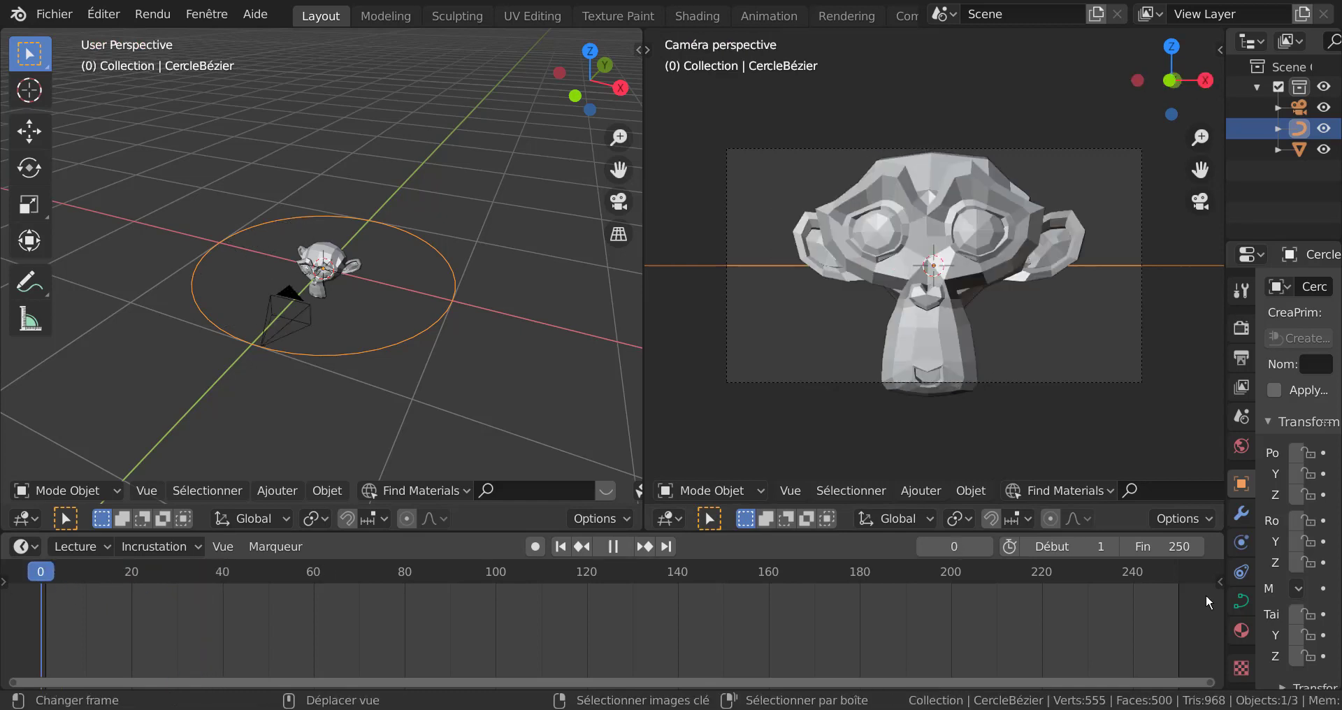
key("space")
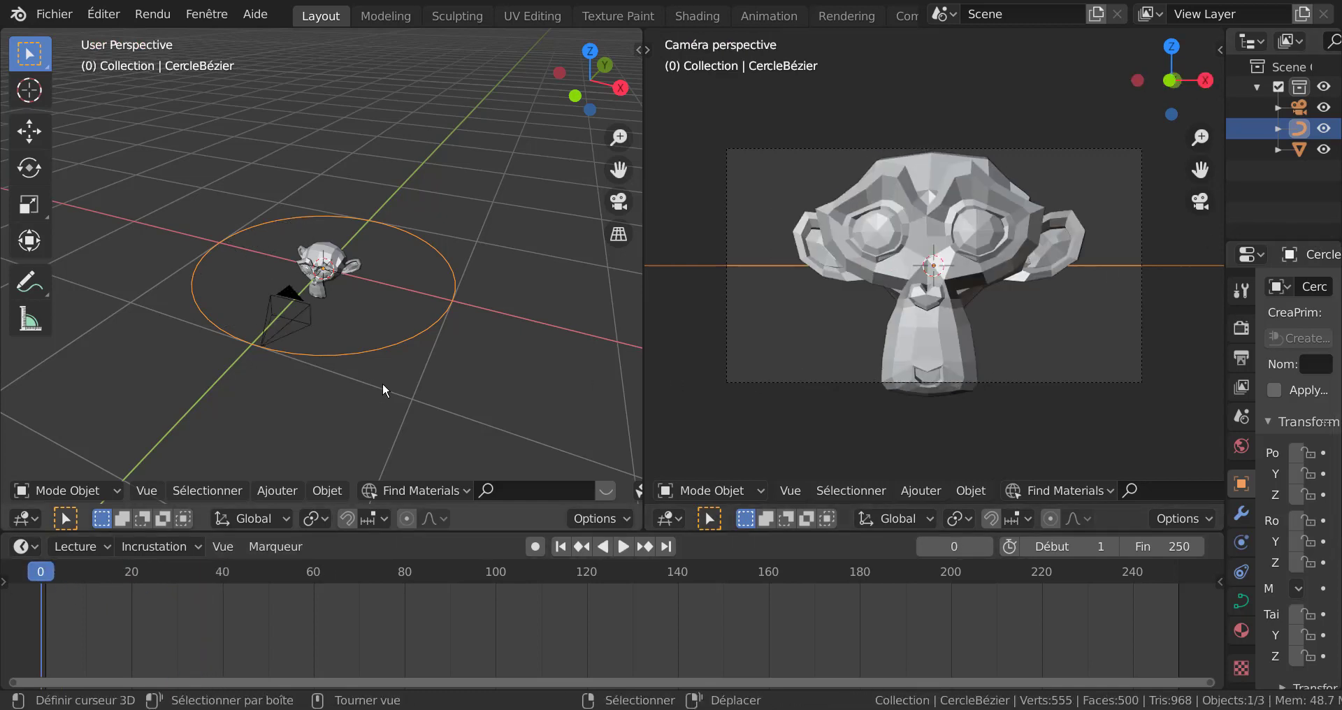
Step: Replay briefly, rewind to frame 0 again, and view the circle in Top Orthographic
left_click(619, 546)
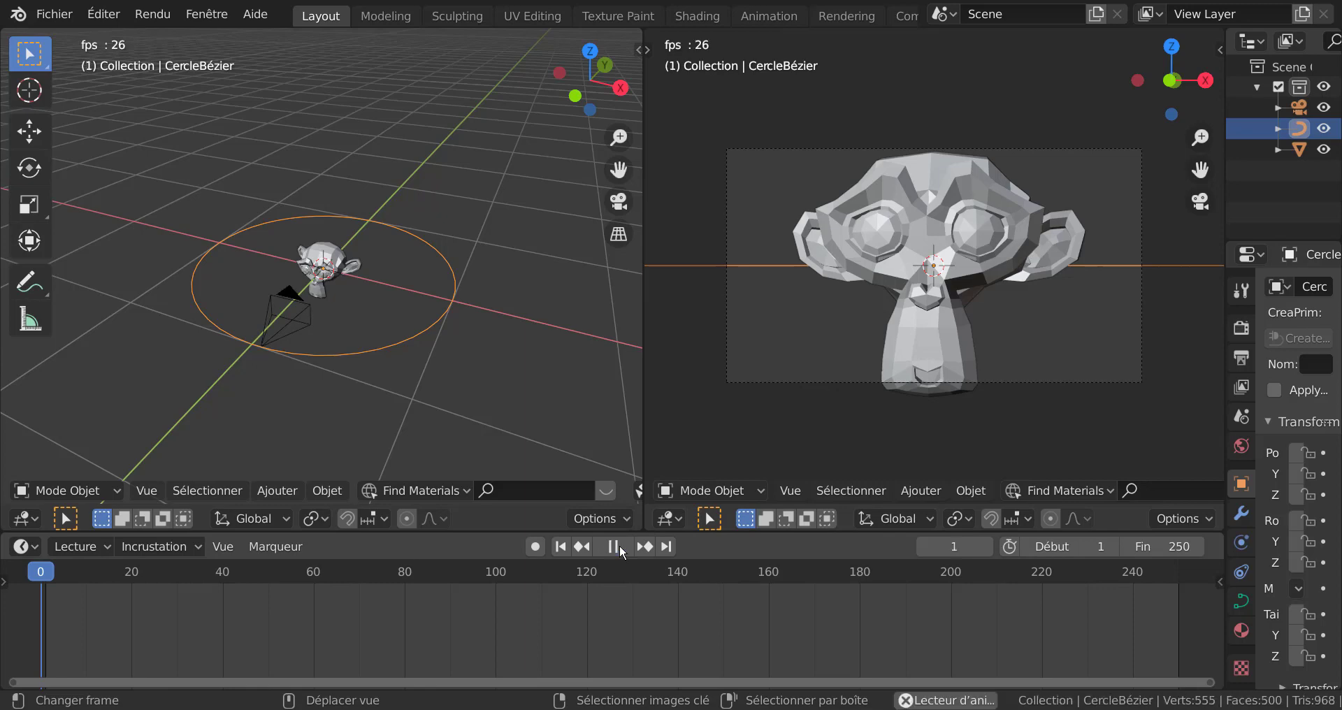
left_click(619, 546)
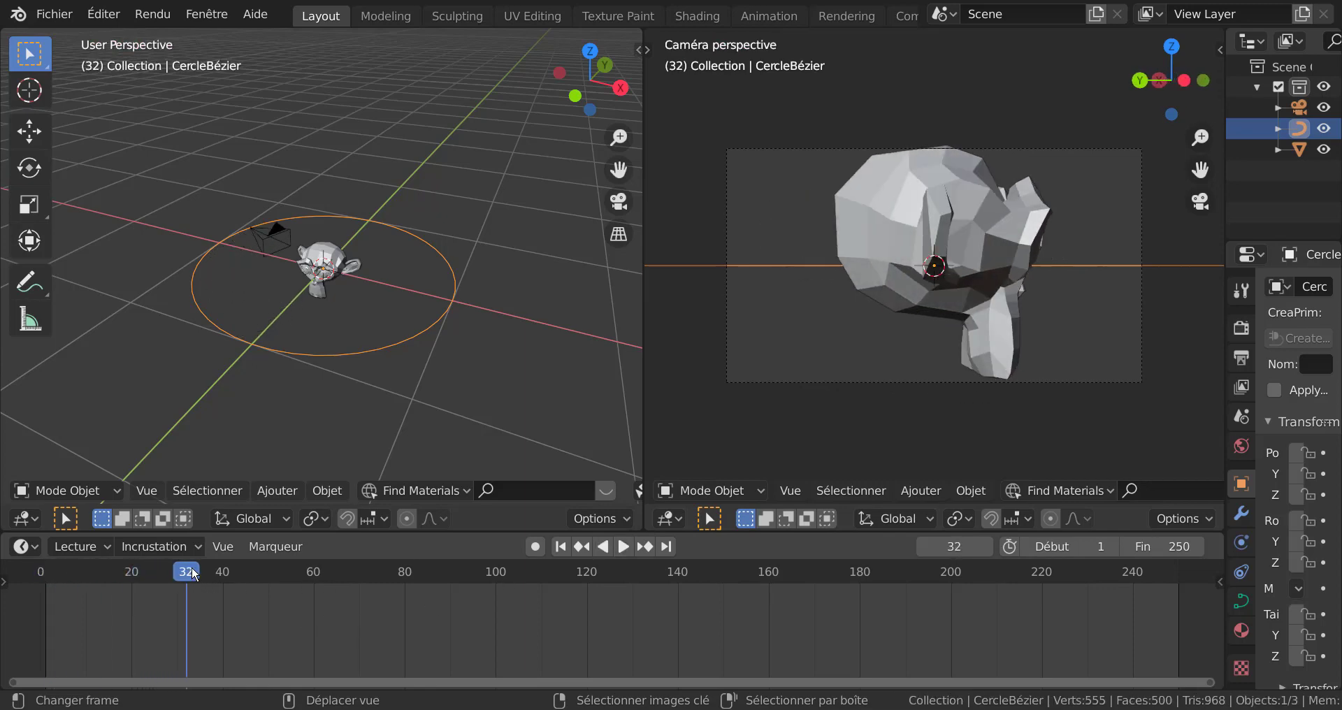
left_click_drag(195, 575, 23, 577)
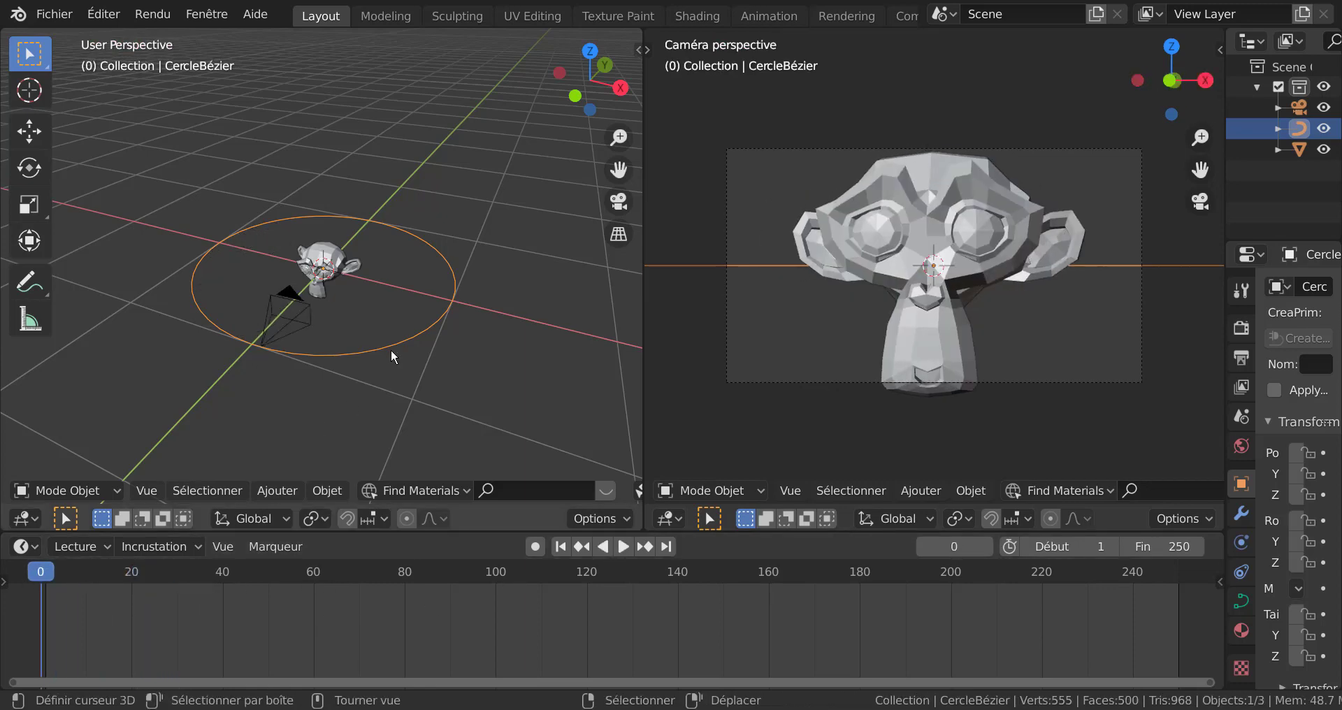
key("KP_7")
scroll(434, 362, "down", 3)
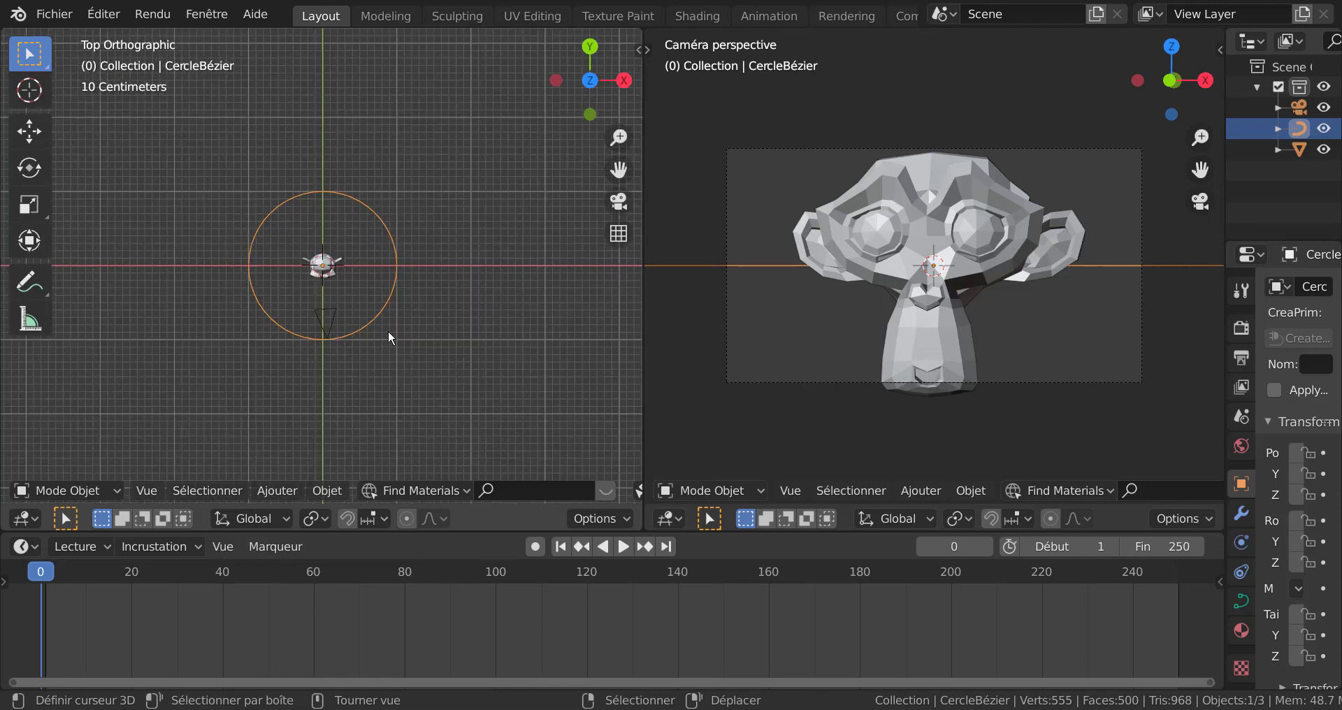
Step: Stretch the Bézier circle about 2.79 times along X into an ellipse
key("s")
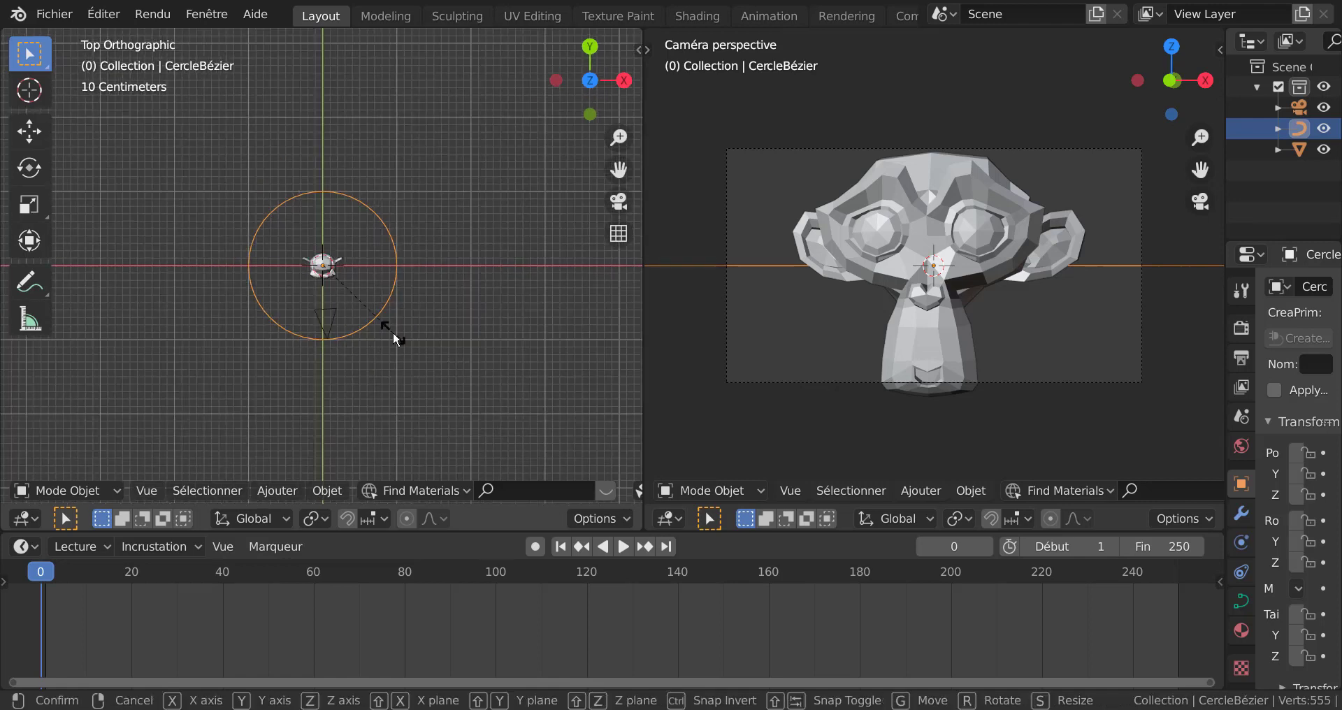
key("x")
left_click(574, 368)
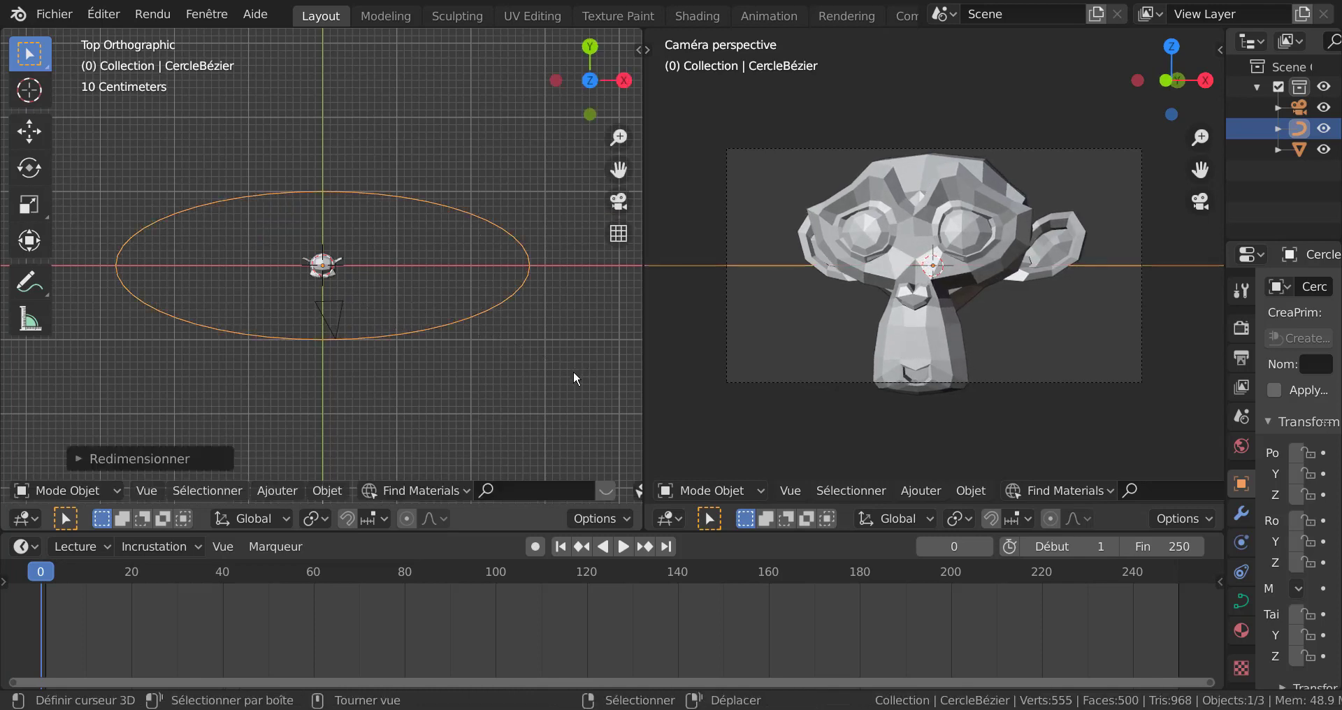
Step: Play the animation and orbit to watch the camera circle the ellipse in perspective
left_click(625, 545)
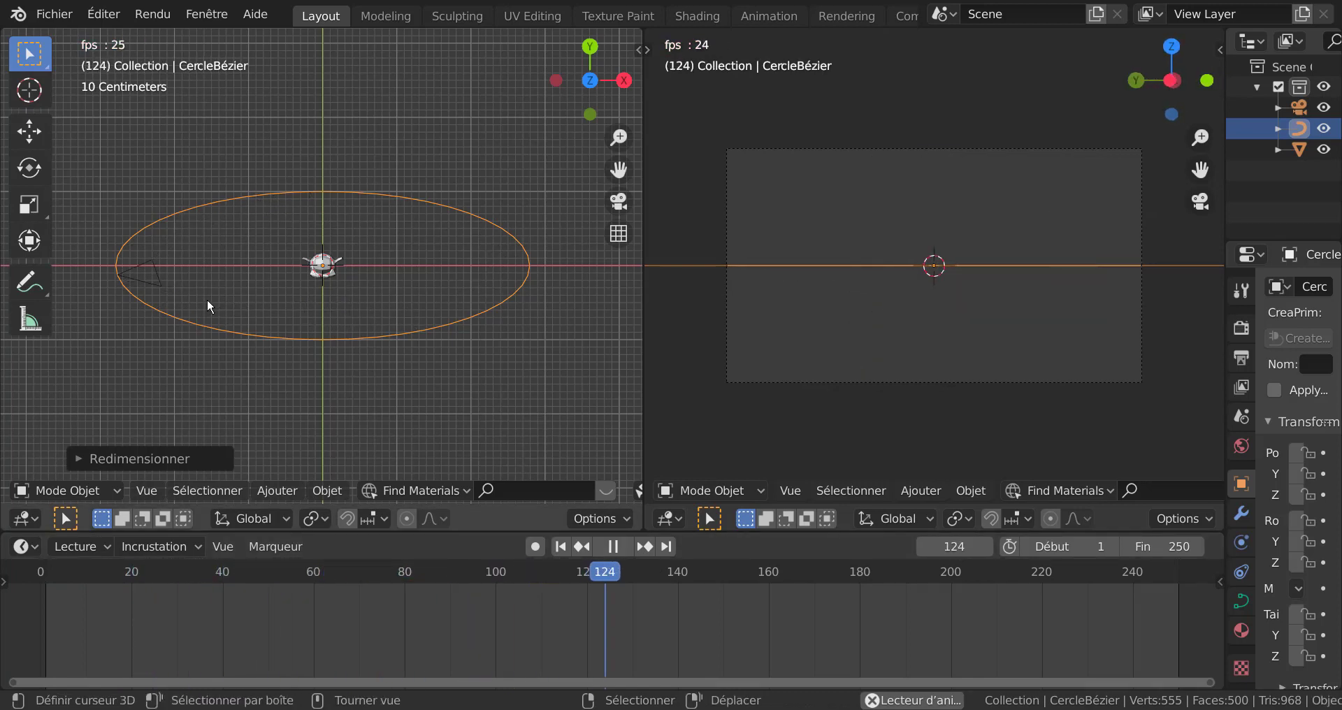
scroll(502, 346, "up", 2)
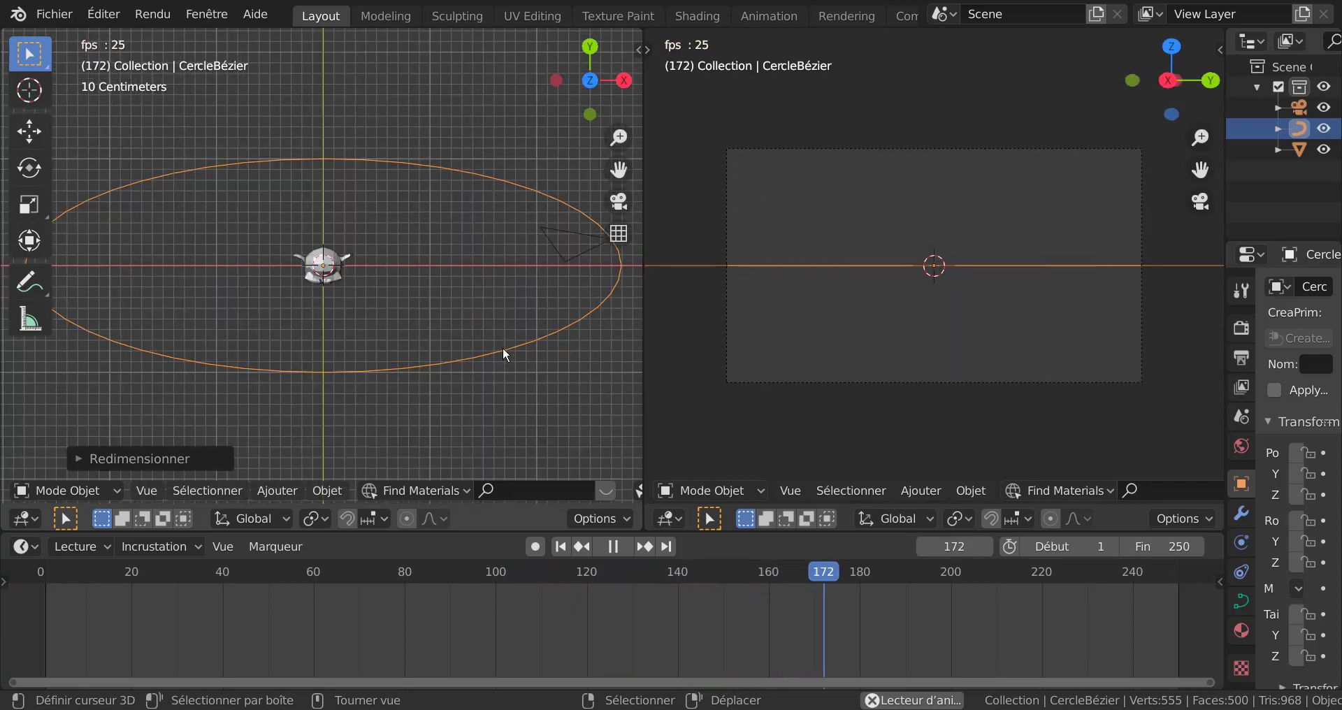
scroll(502, 346, "up", 1)
scroll(503, 349, "down", 3)
mouse_move(531, 288)
middle_mouse_down()
mouse_move(531, 240)
mouse_move(479, 302)
middle_mouse_up()
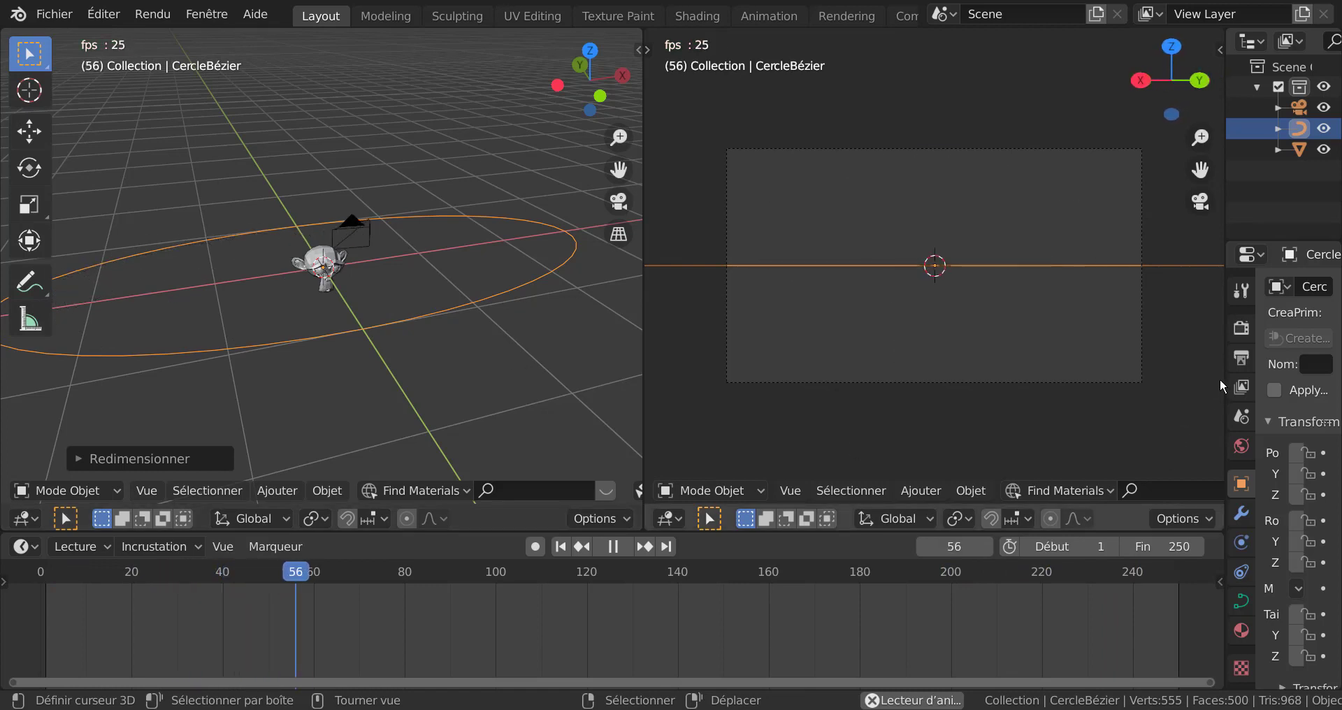
Step: Select the Caméra and add a Suivi amorti constraint targeting Suzanne
left_click_drag(1224, 374, 1017, 425)
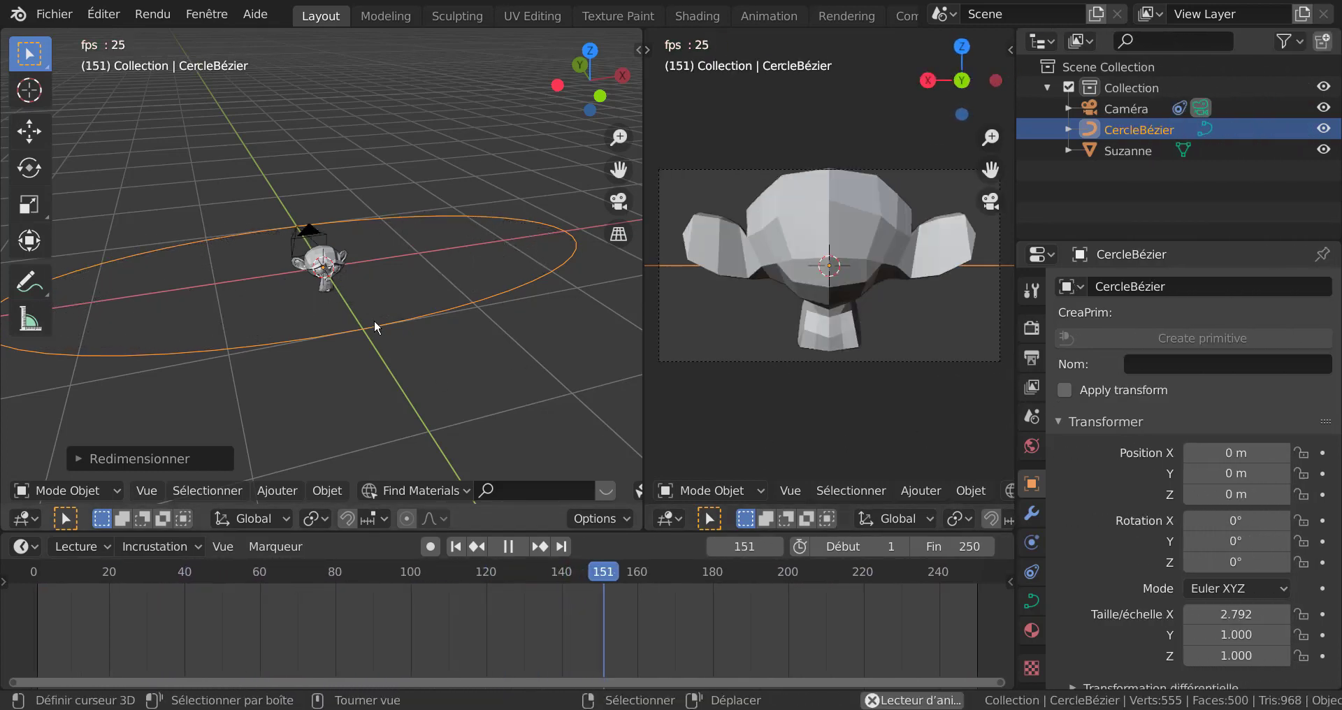
left_click(1118, 110)
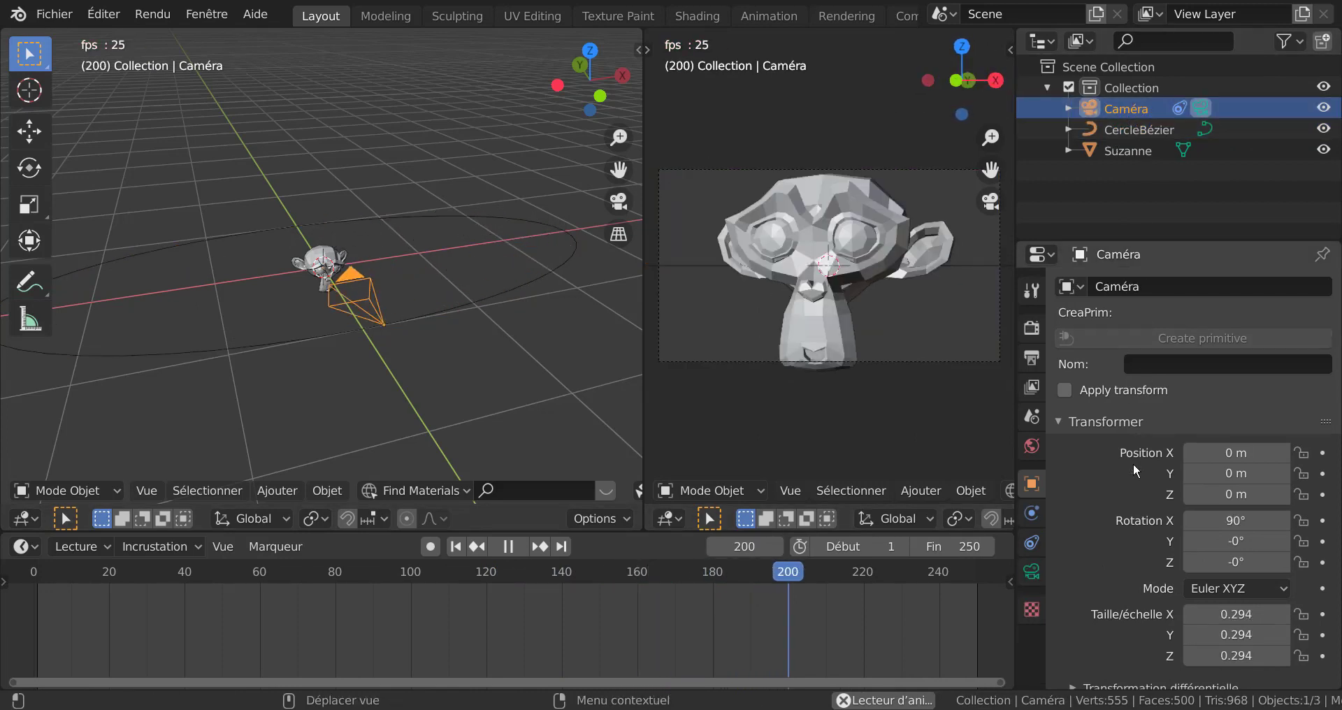
left_click(1032, 542)
left_click(1223, 287)
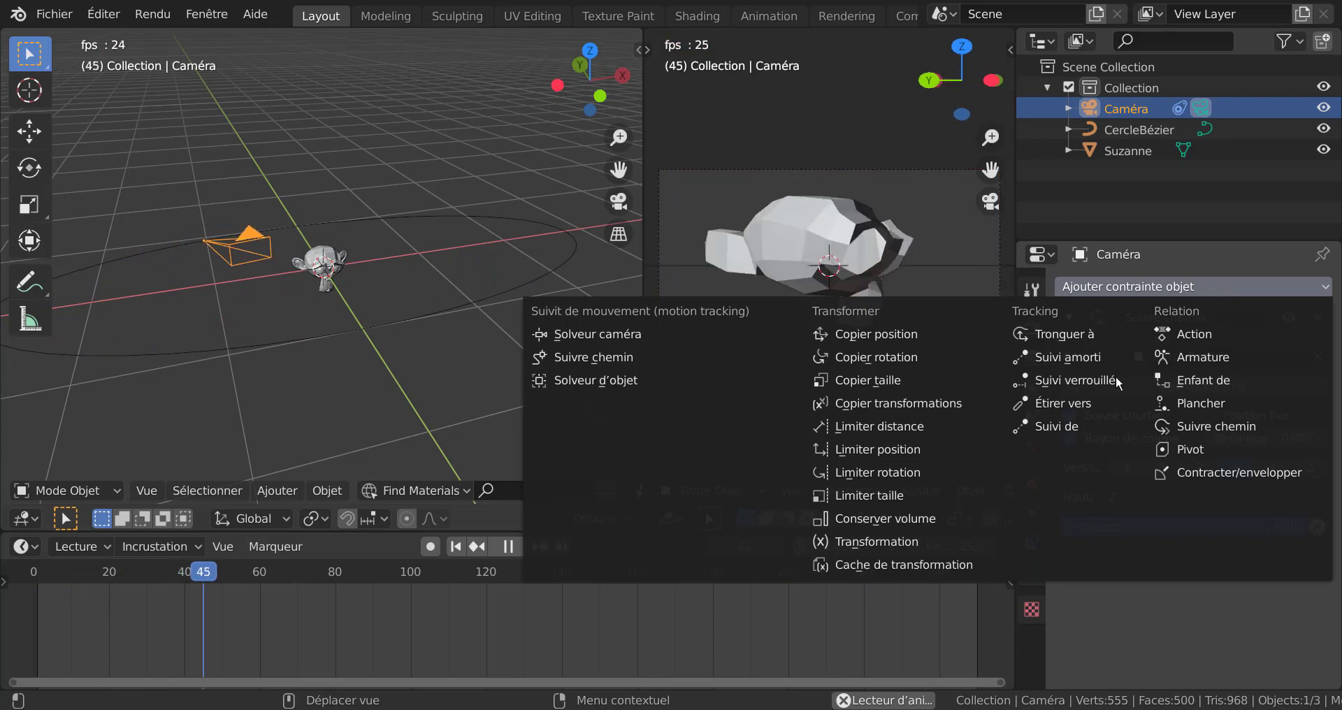
left_click(1067, 357)
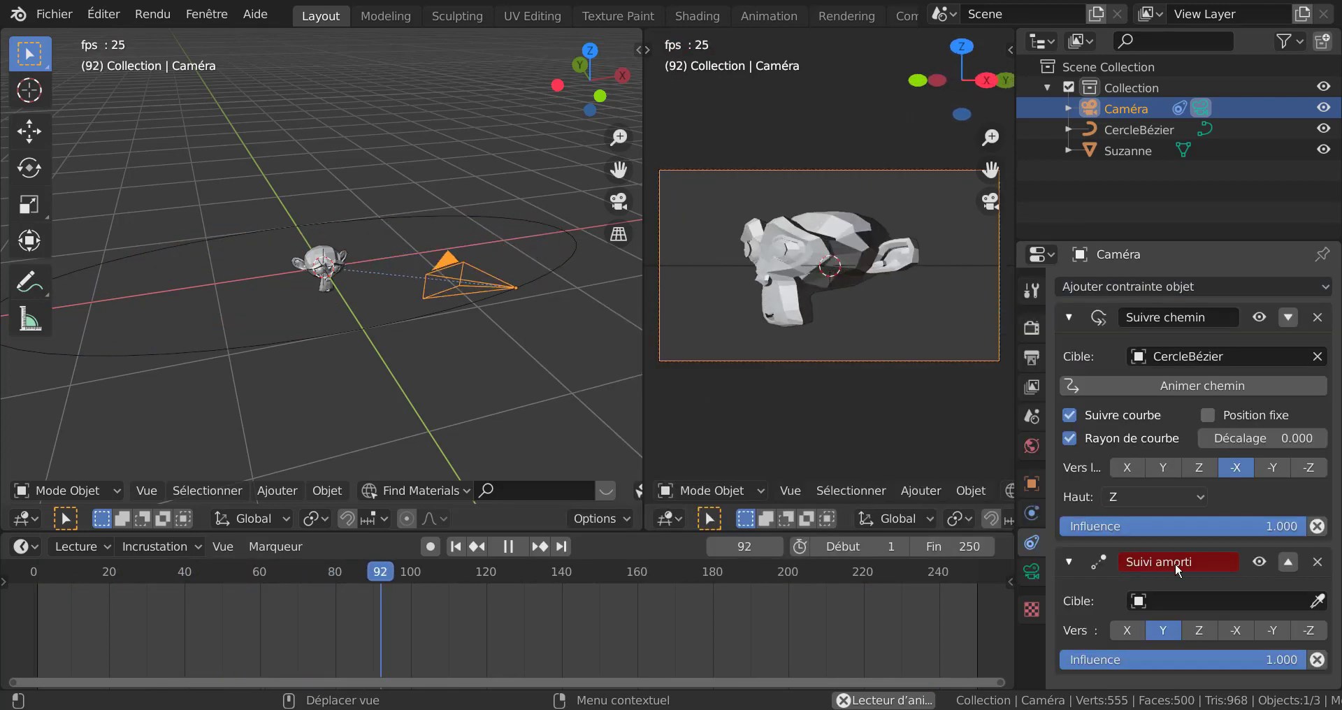
left_click(1188, 602)
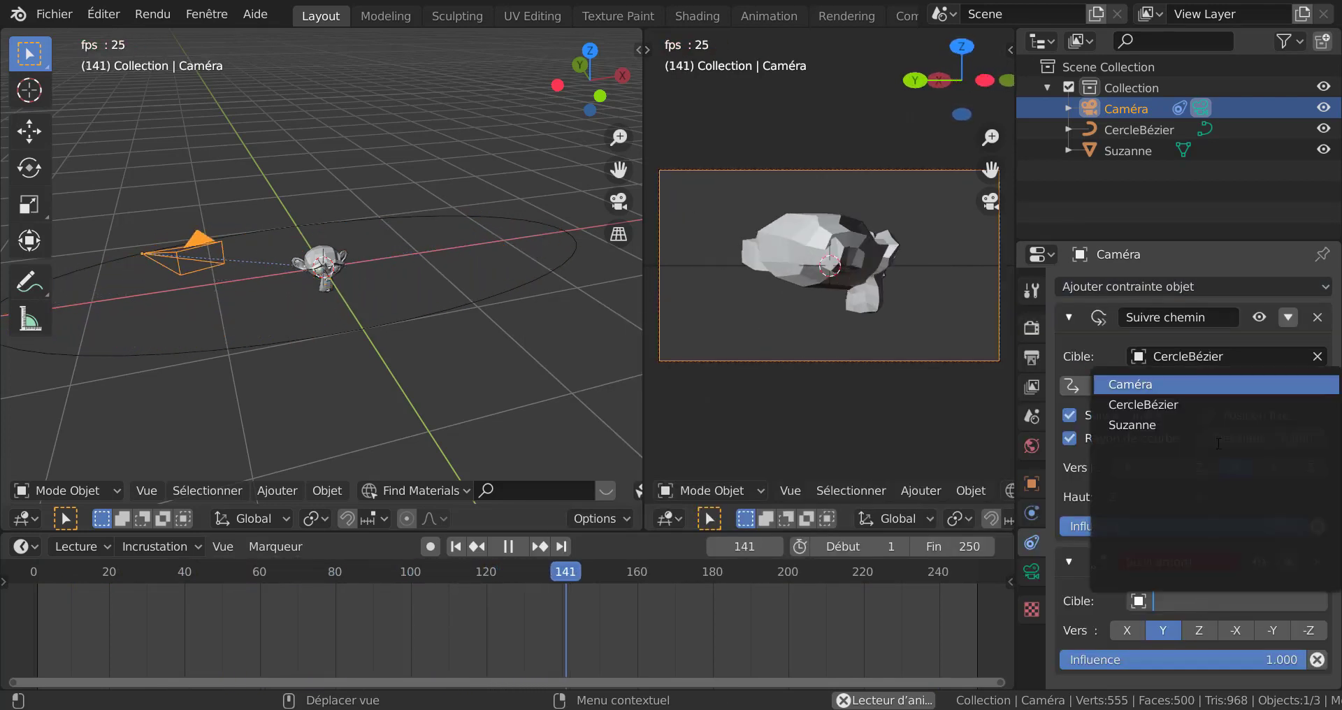
left_click(1181, 425)
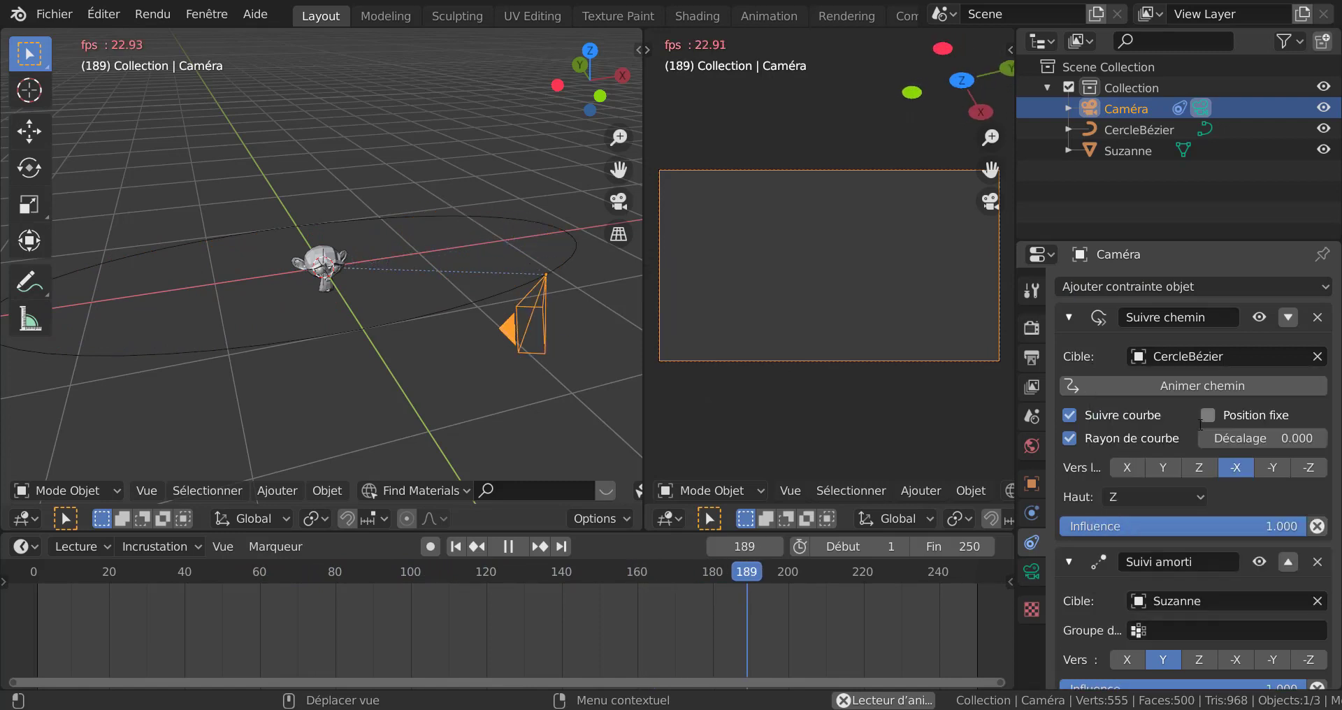
Step: Set the Damped Track axis to -Z, pause playback at frame 58, and orbit to inspect the path
left_click(1306, 659)
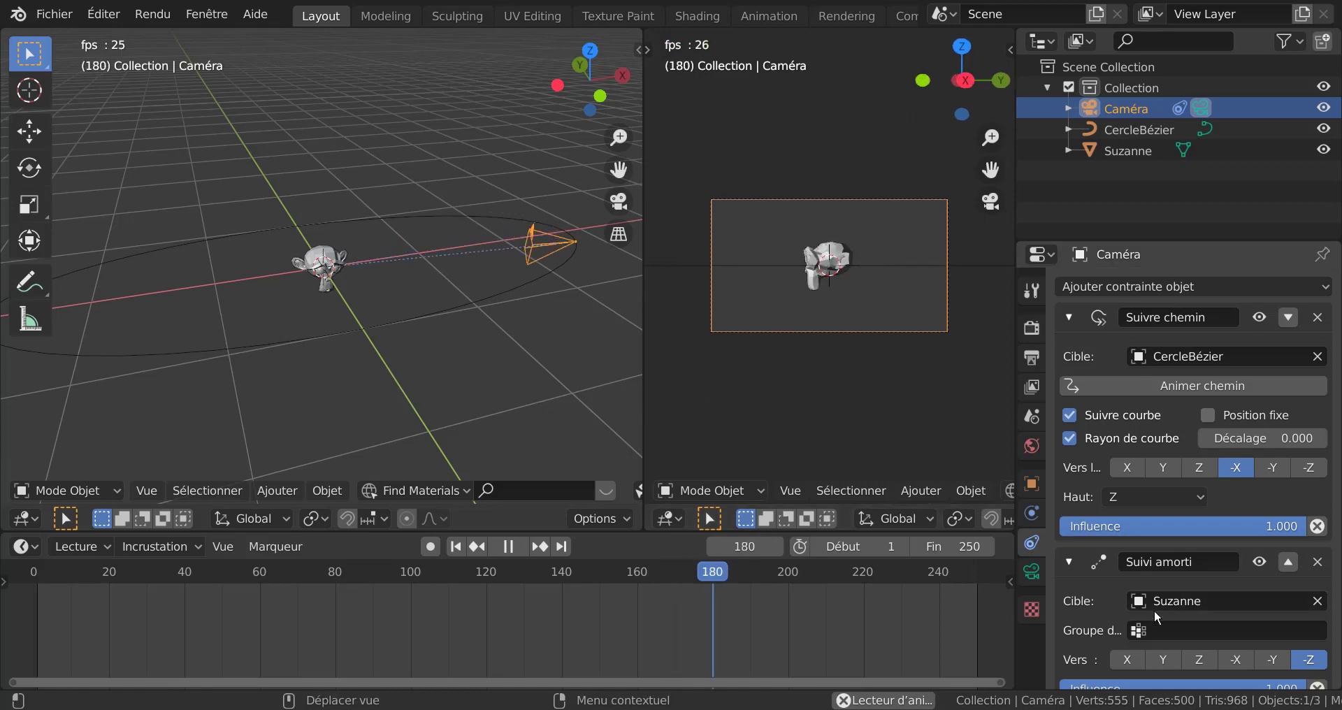
scroll(1176, 611, "down", 1)
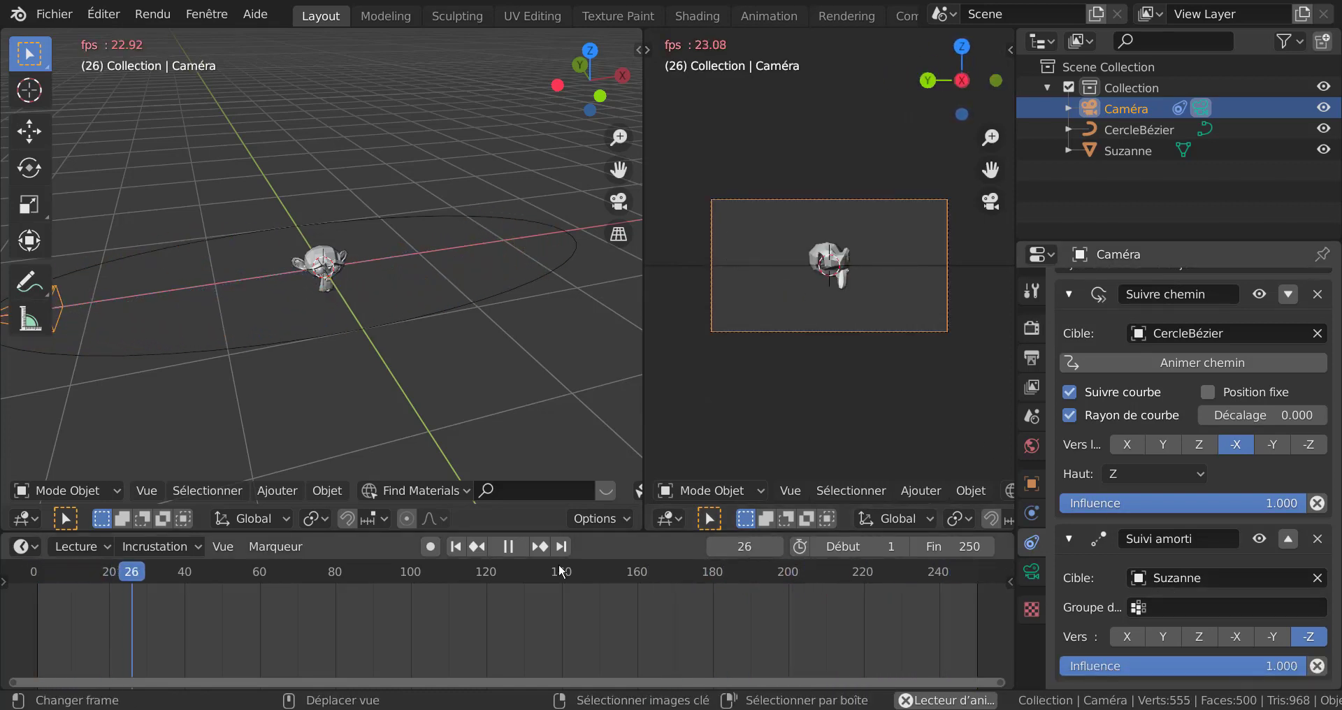
left_click(509, 547)
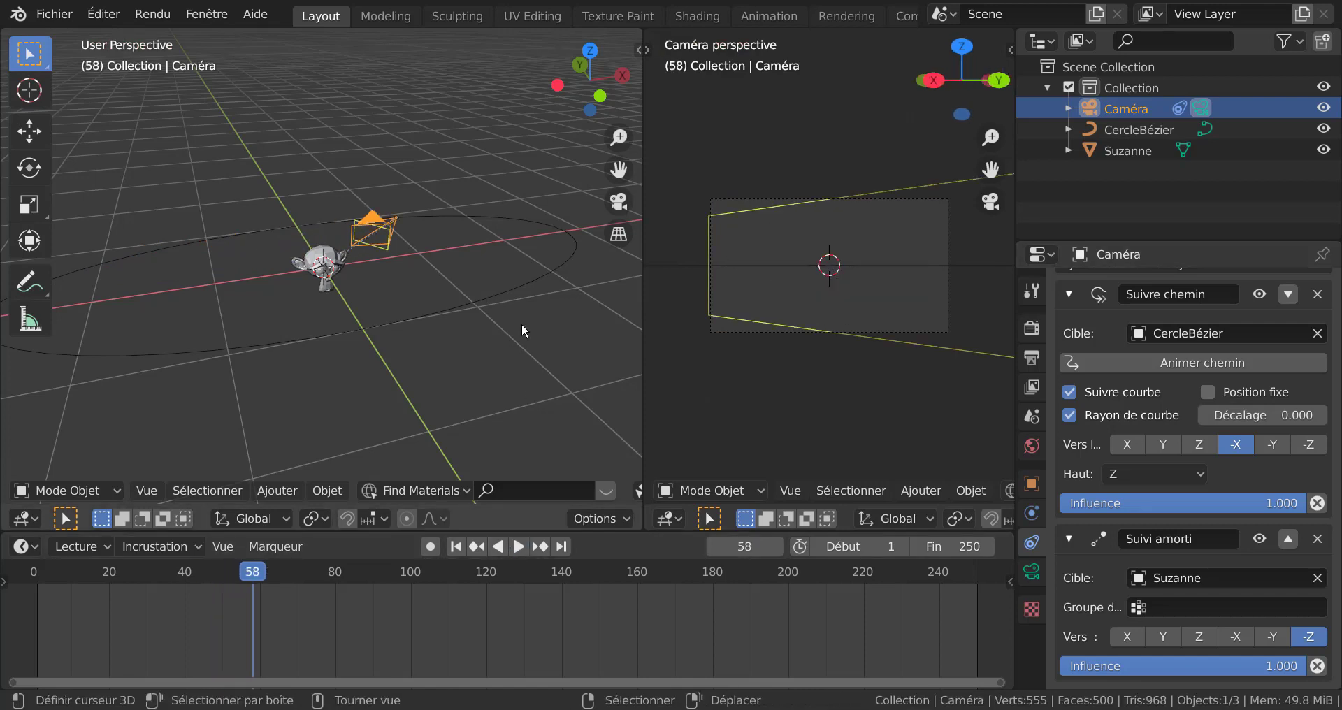
middle_click_drag(521, 323, 437, 313)
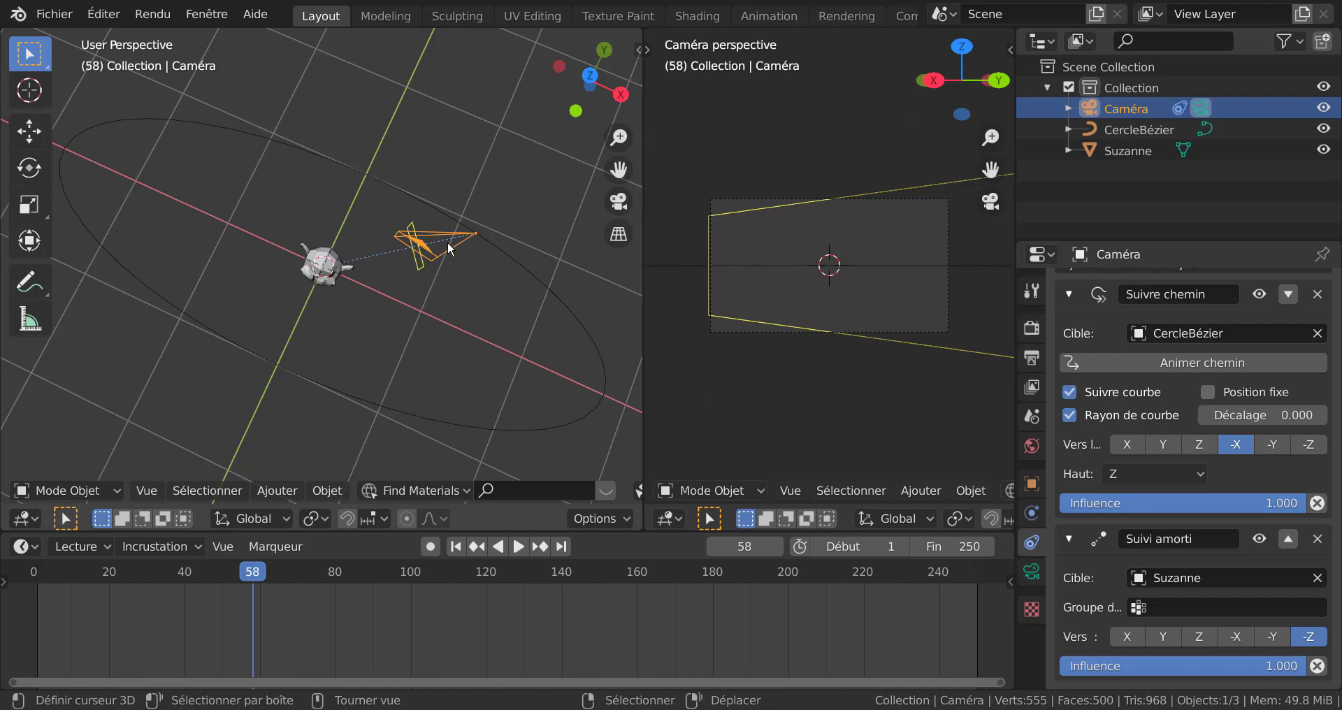
middle_click_drag(450, 269, 514, 345)
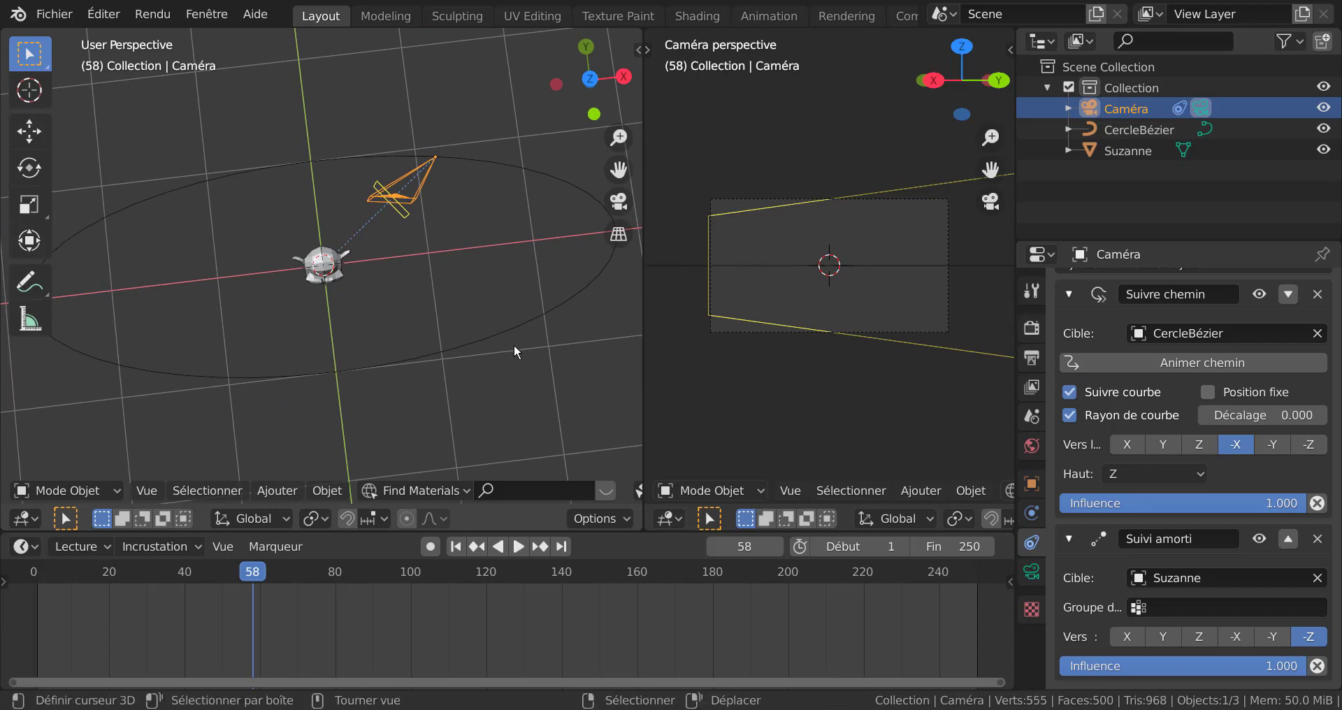
Step: In top view, select the Caméra and delete it with X > Supprimer
key("KP_1")
key("KP_7")
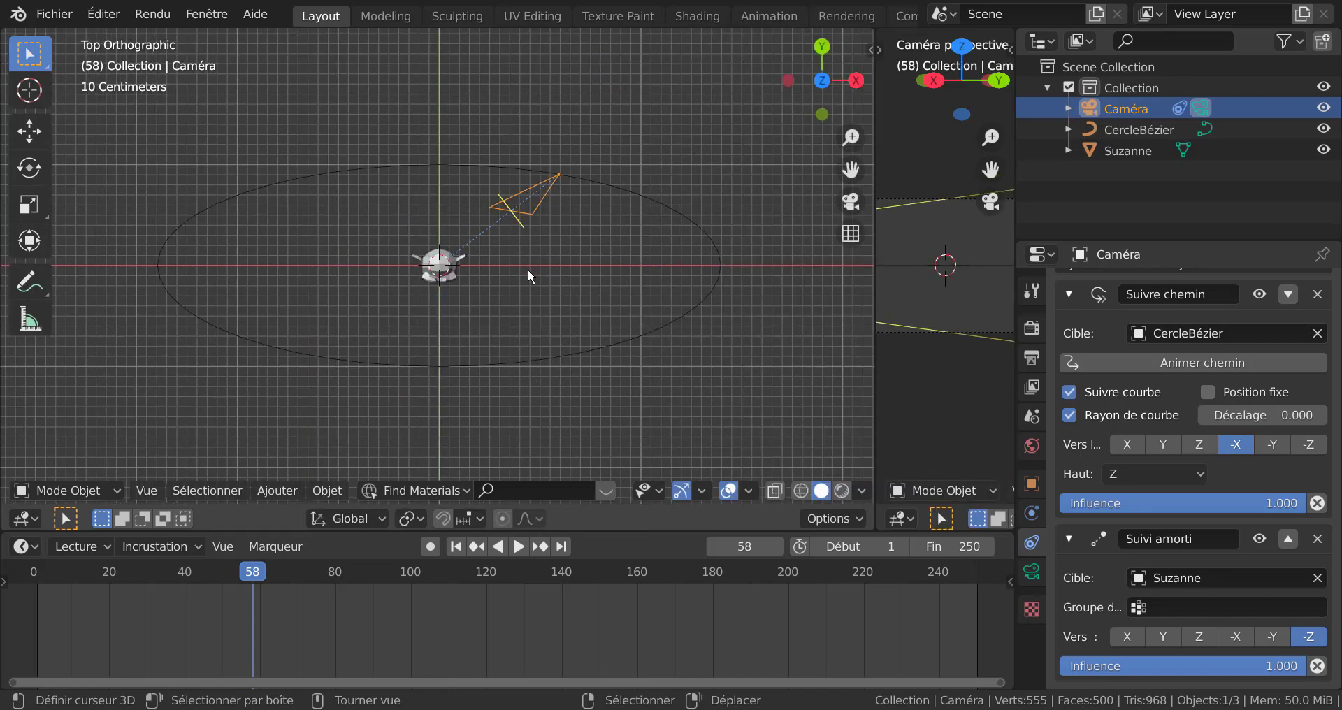
left_click(544, 220)
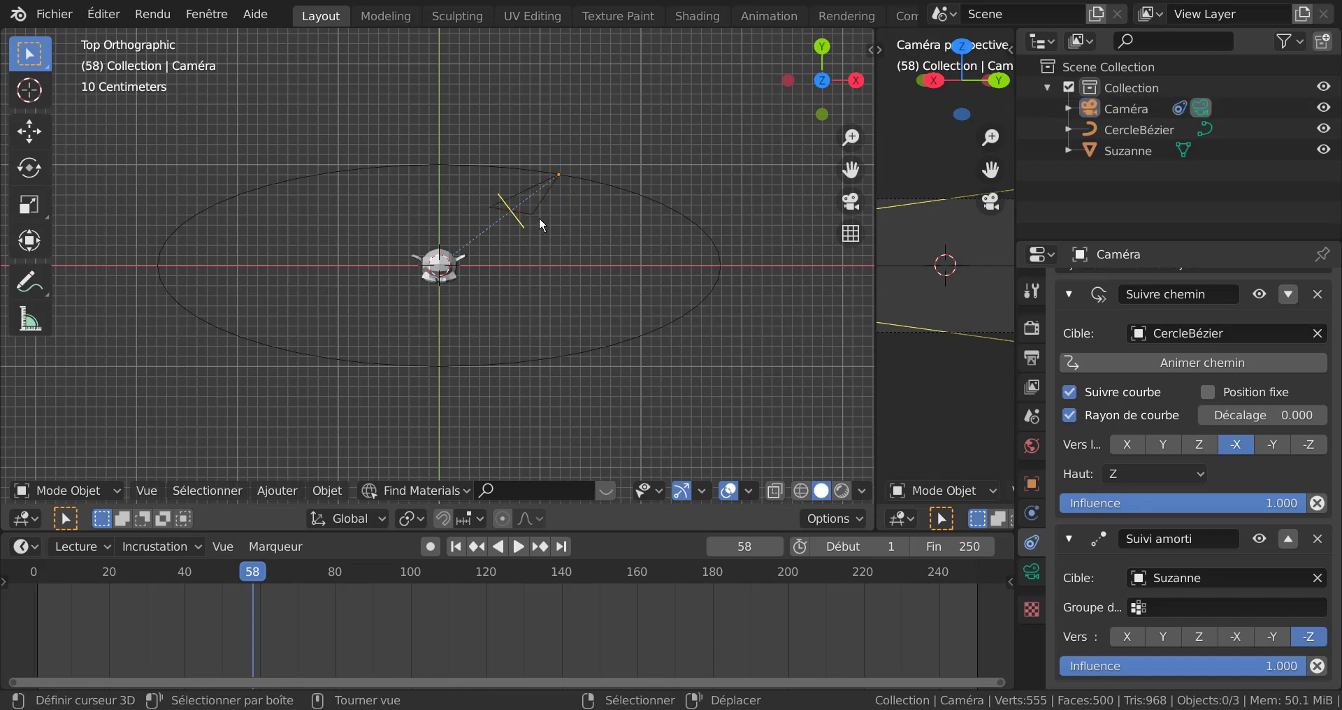
left_click(533, 211)
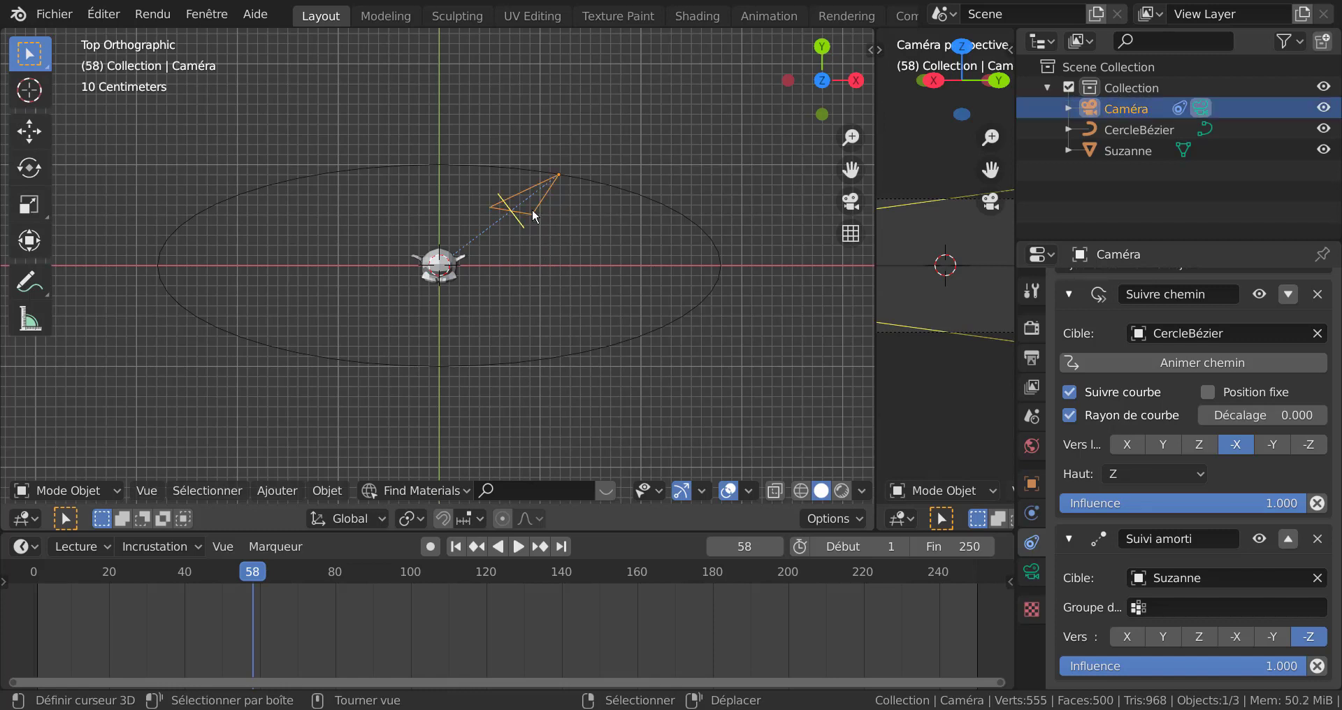
key("x")
left_click(574, 265)
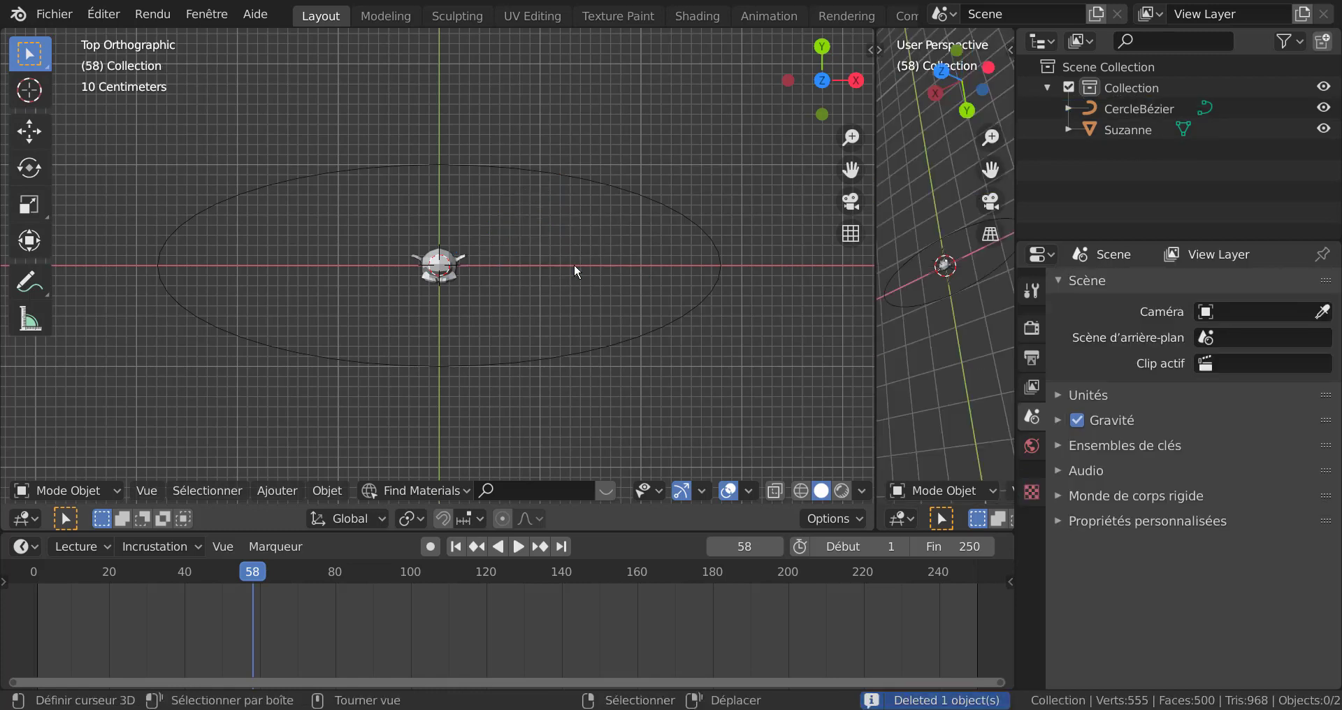
left_click(349, 518)
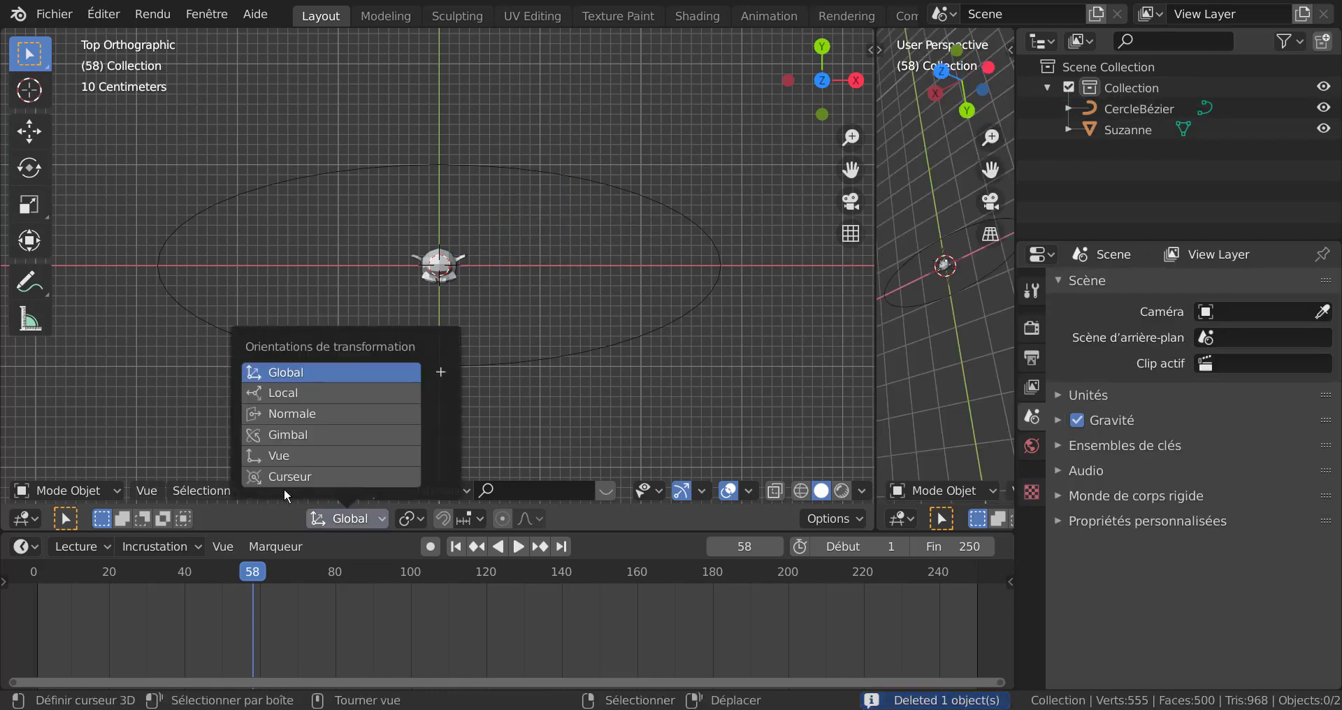
Step: From front view, add a new Caméra object through the Ajouter menu
key("KP_1")
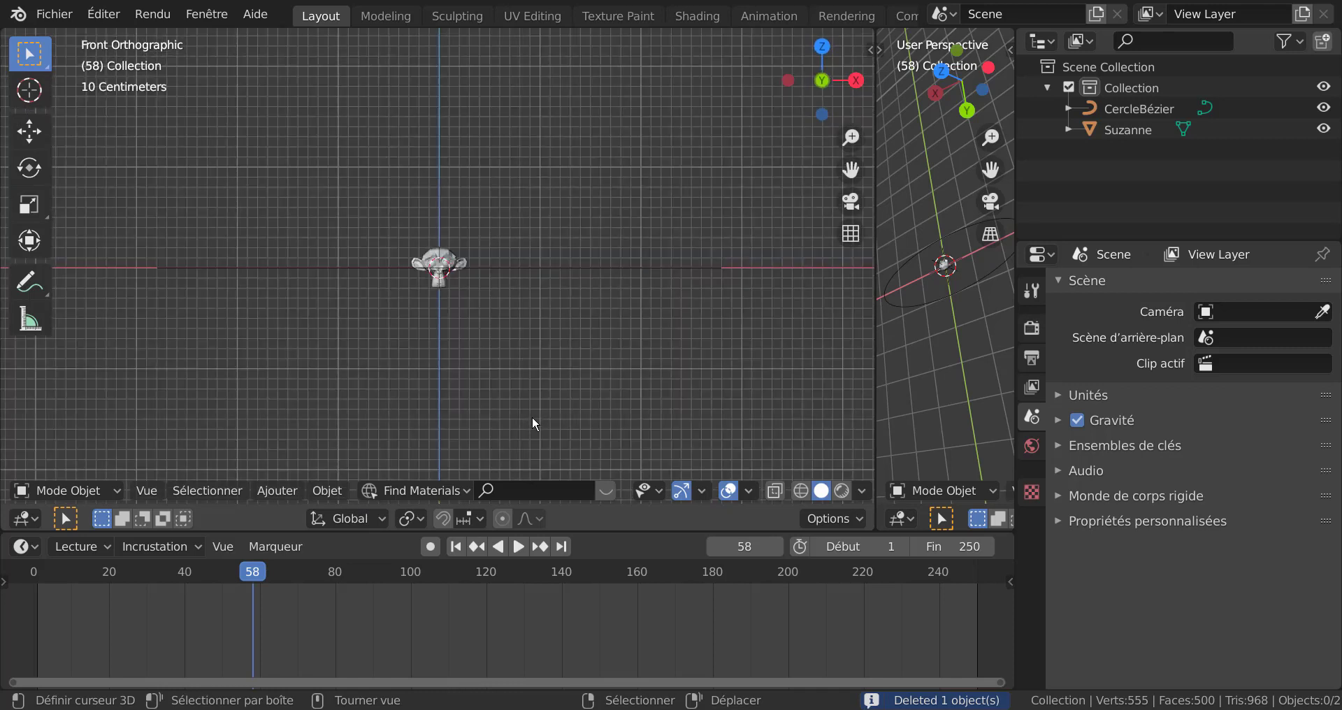
left_click(265, 497)
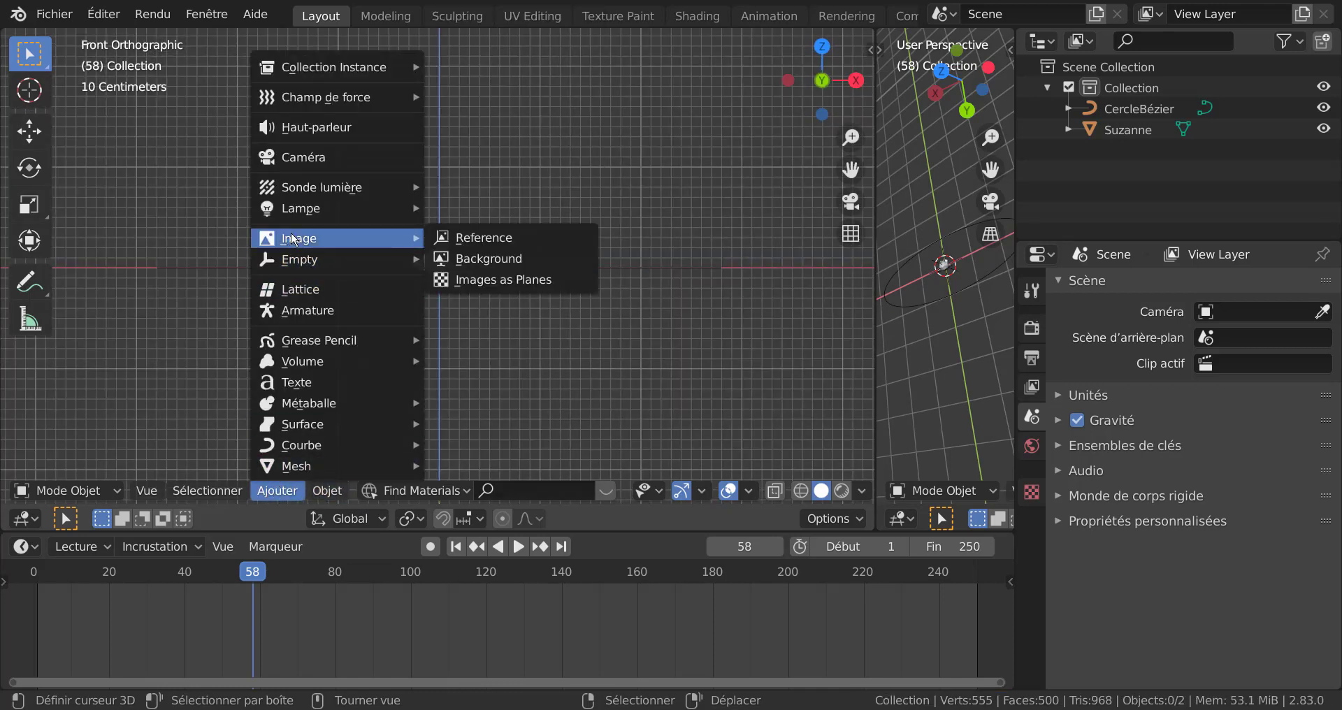
left_click(296, 153)
Step: Give the new camera a Follow Path constraint on CercleBézier with Follow Curve and Curve Radius on
mouse_move(653, 341)
middle_mouse_down()
mouse_move(545, 395)
mouse_move(699, 392)
middle_mouse_up()
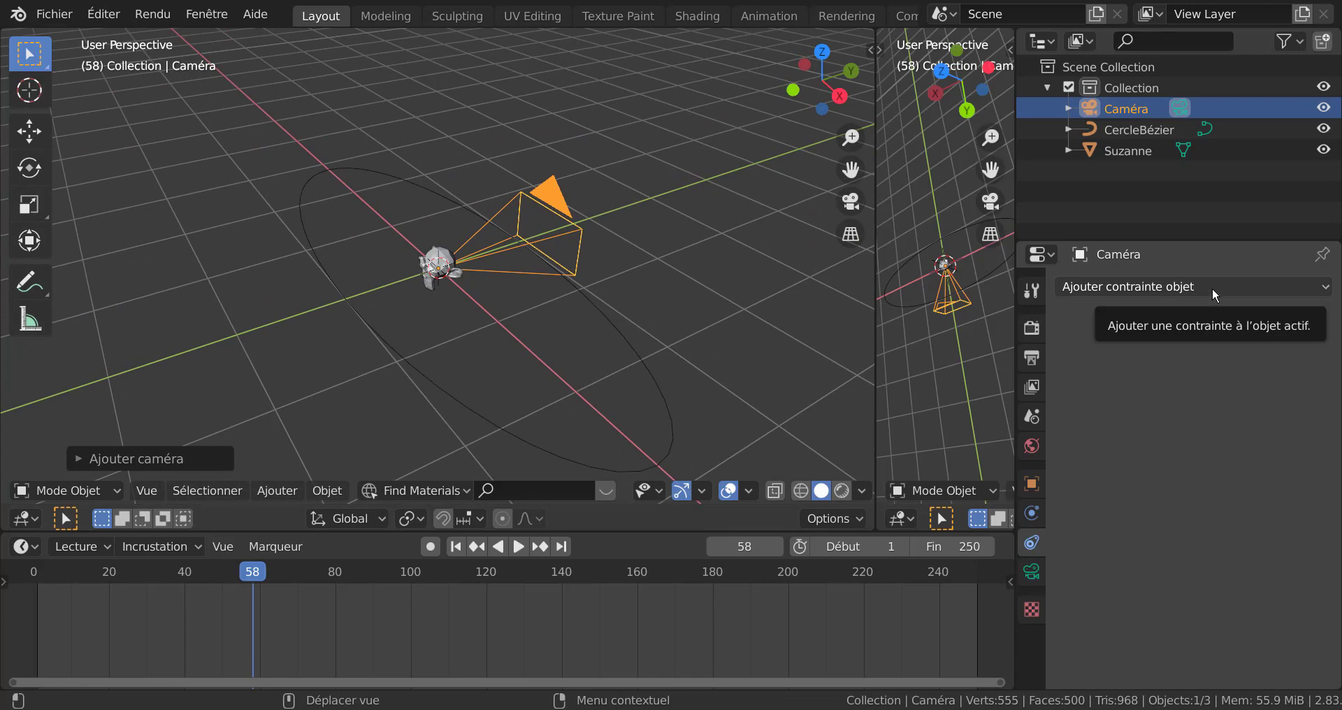
left_click(1211, 287)
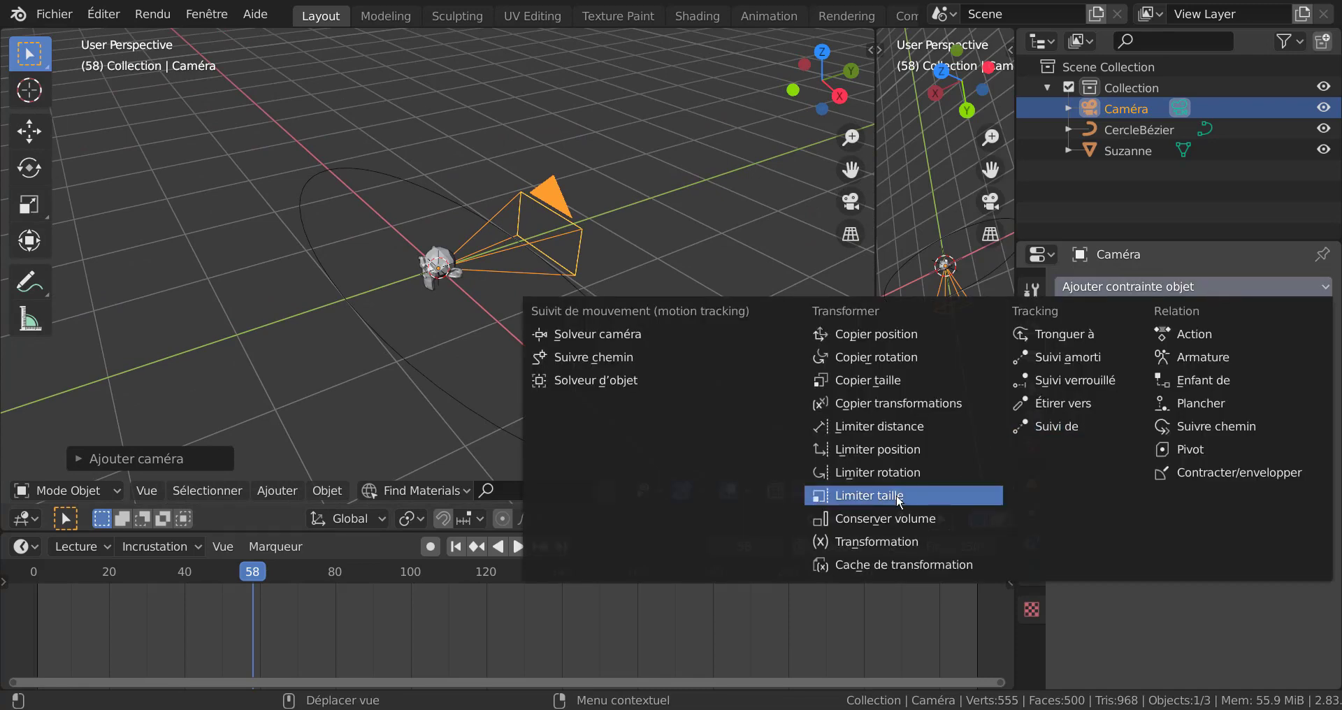
left_click(1203, 425)
left_click(1197, 355)
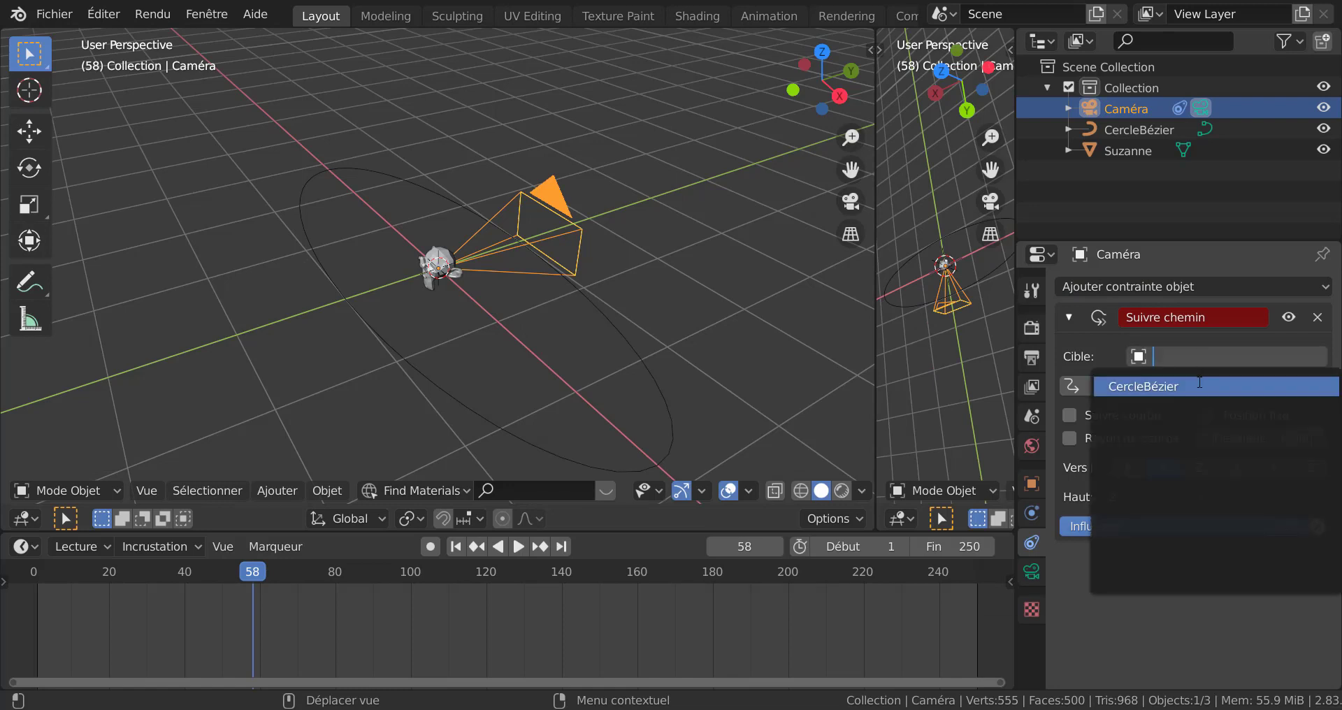
left_click(1199, 385)
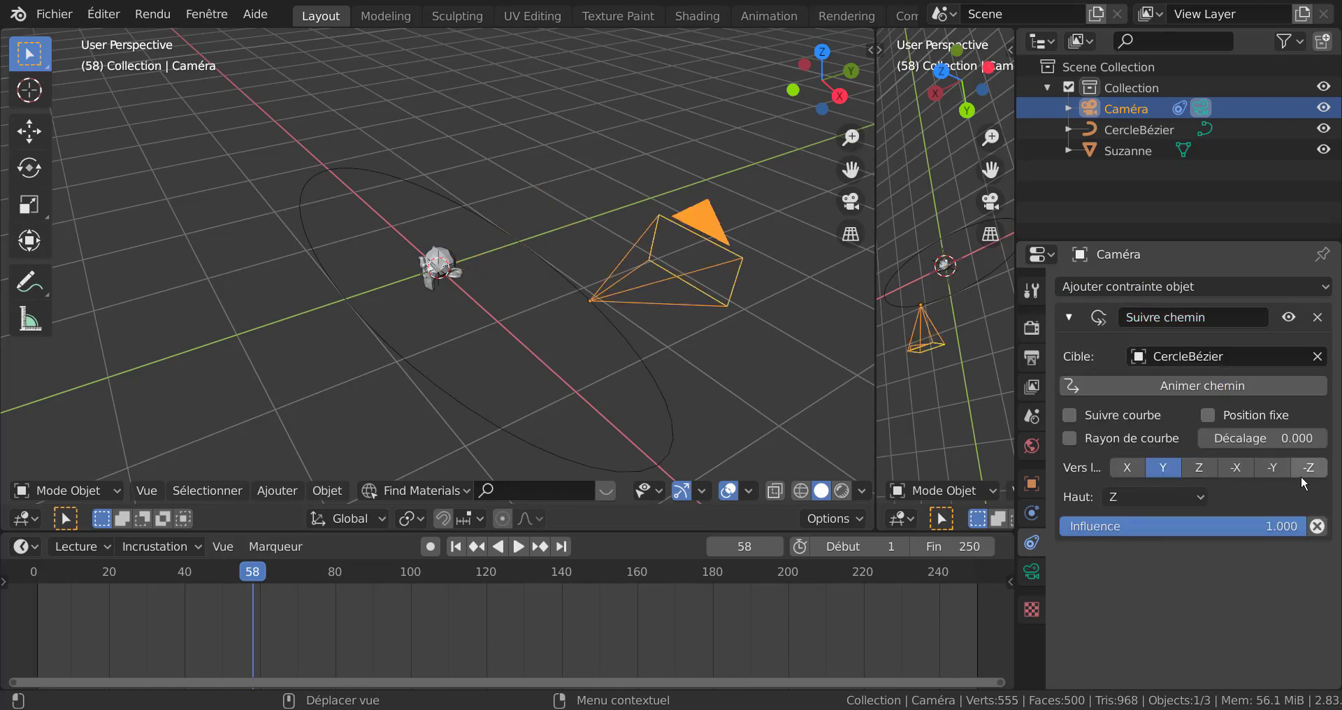
left_click(1081, 418)
left_click(1072, 439)
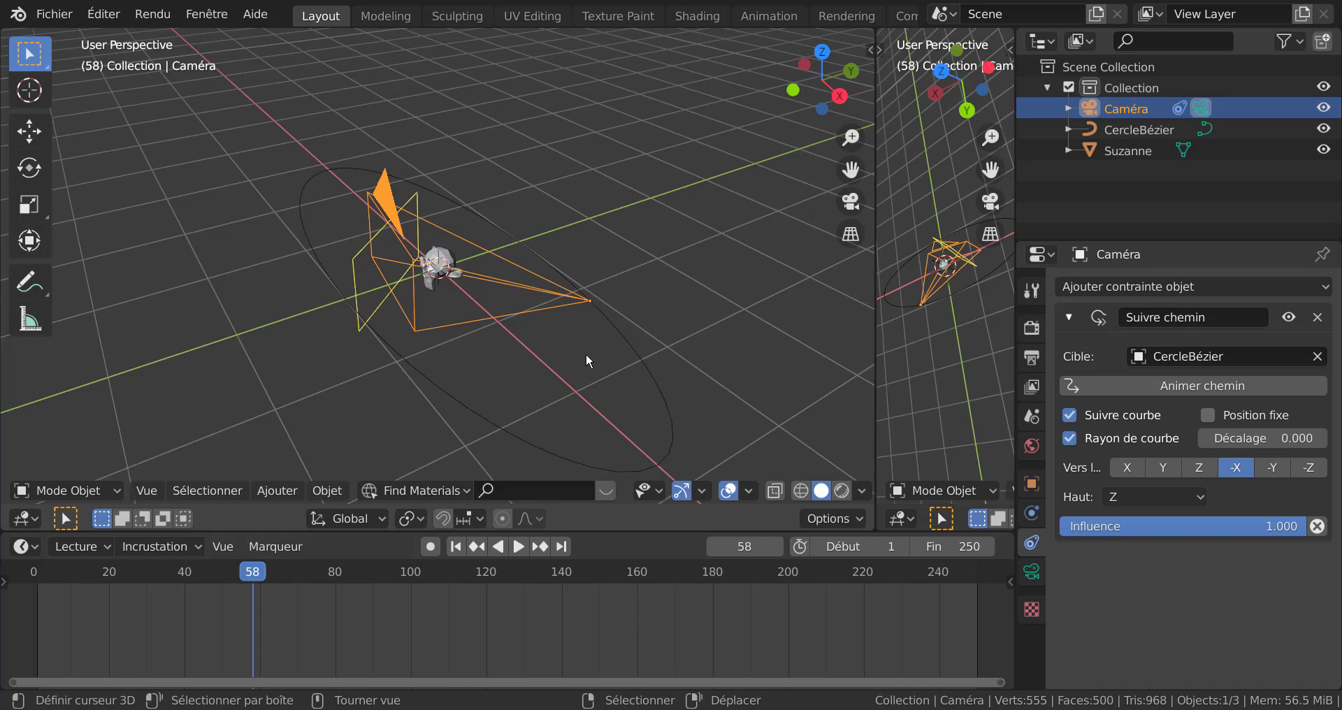
Step: Orbit to see the camera on the path and switch the transform orientation to Global
middle_click_drag(647, 339, 639, 396)
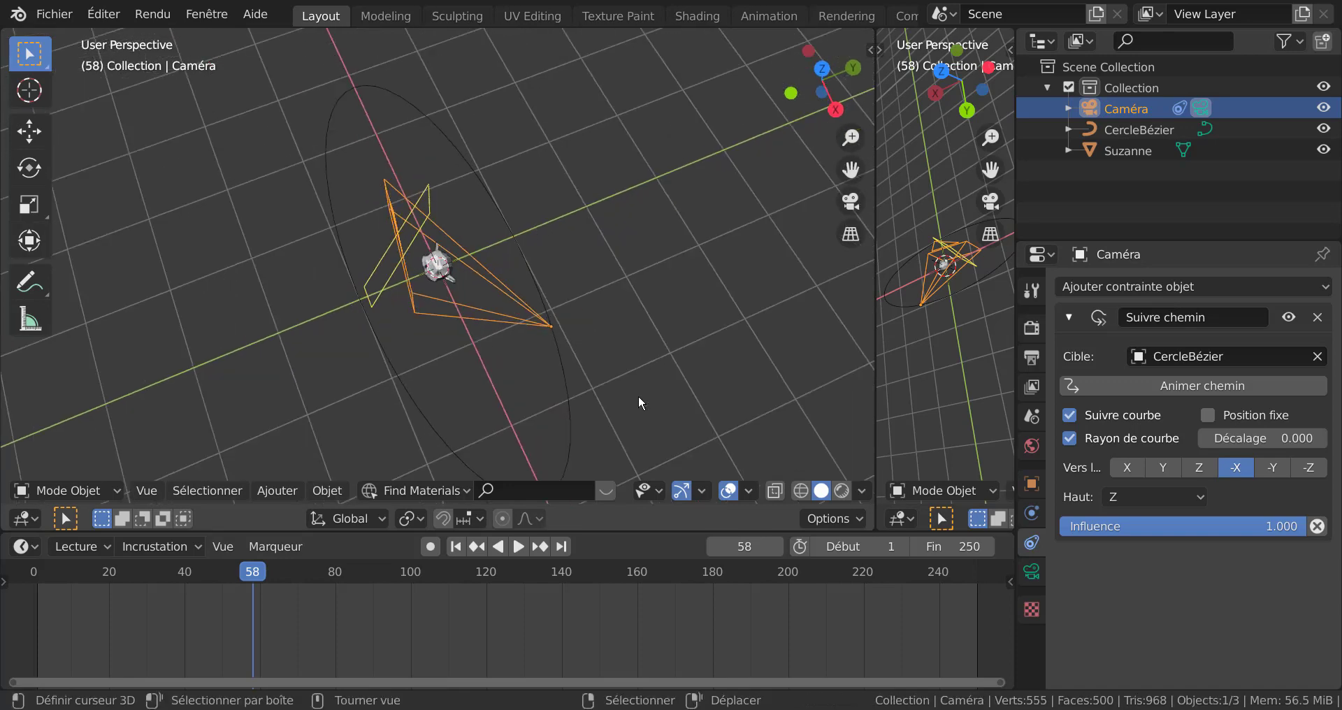
left_click(375, 528)
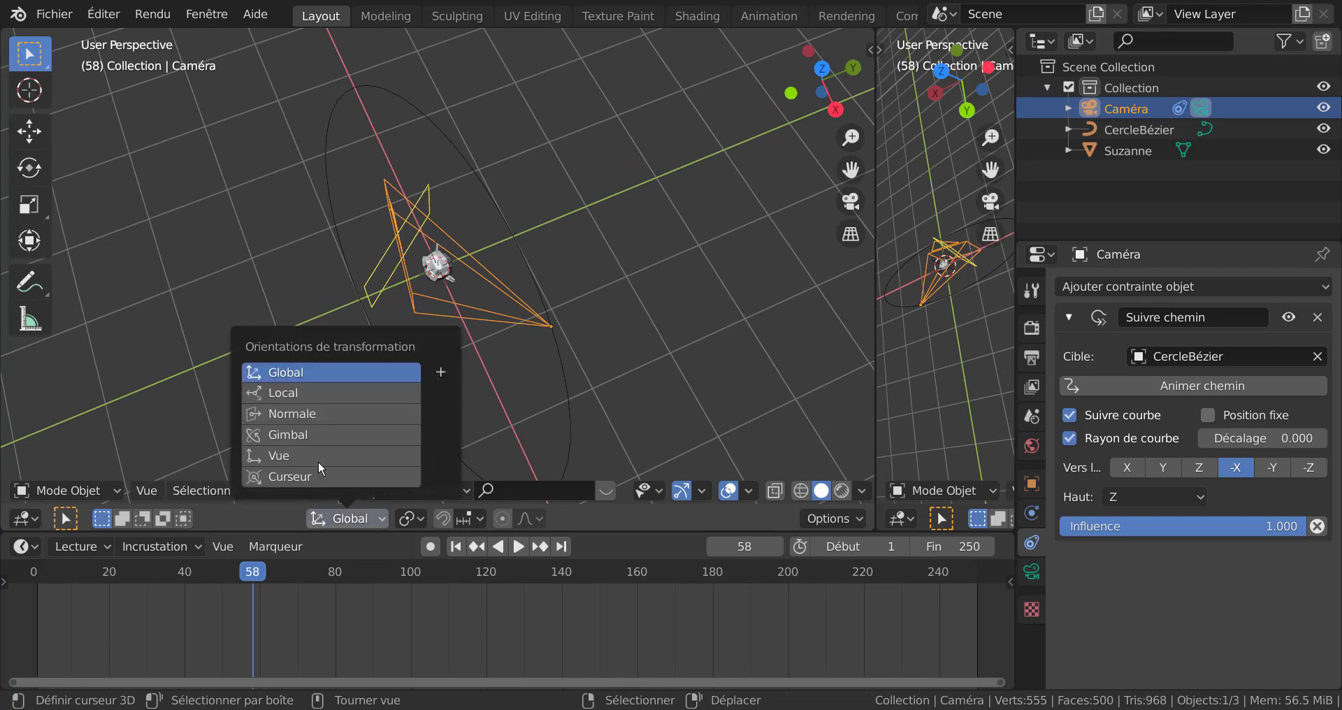
left_click(308, 374)
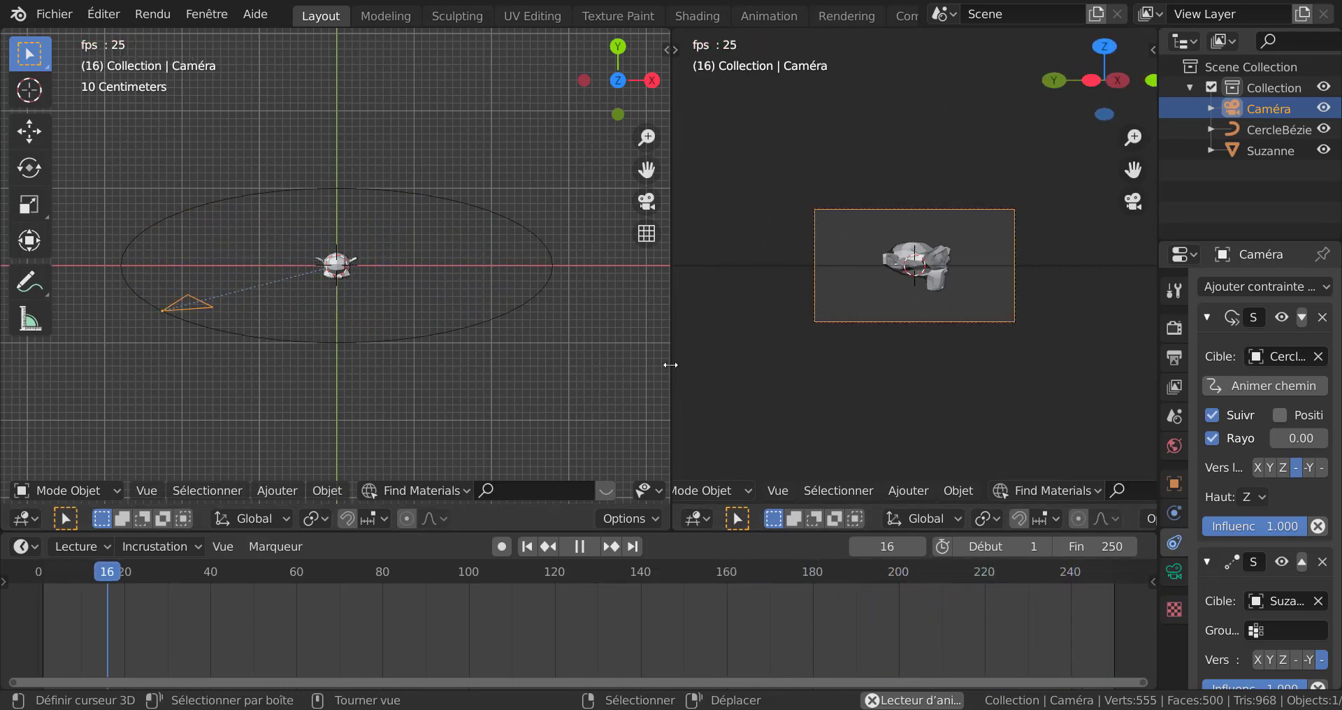
Step: Widen and fit the camera view, then stop the playing animation on frame 111
left_click_drag(669, 364, 591, 374)
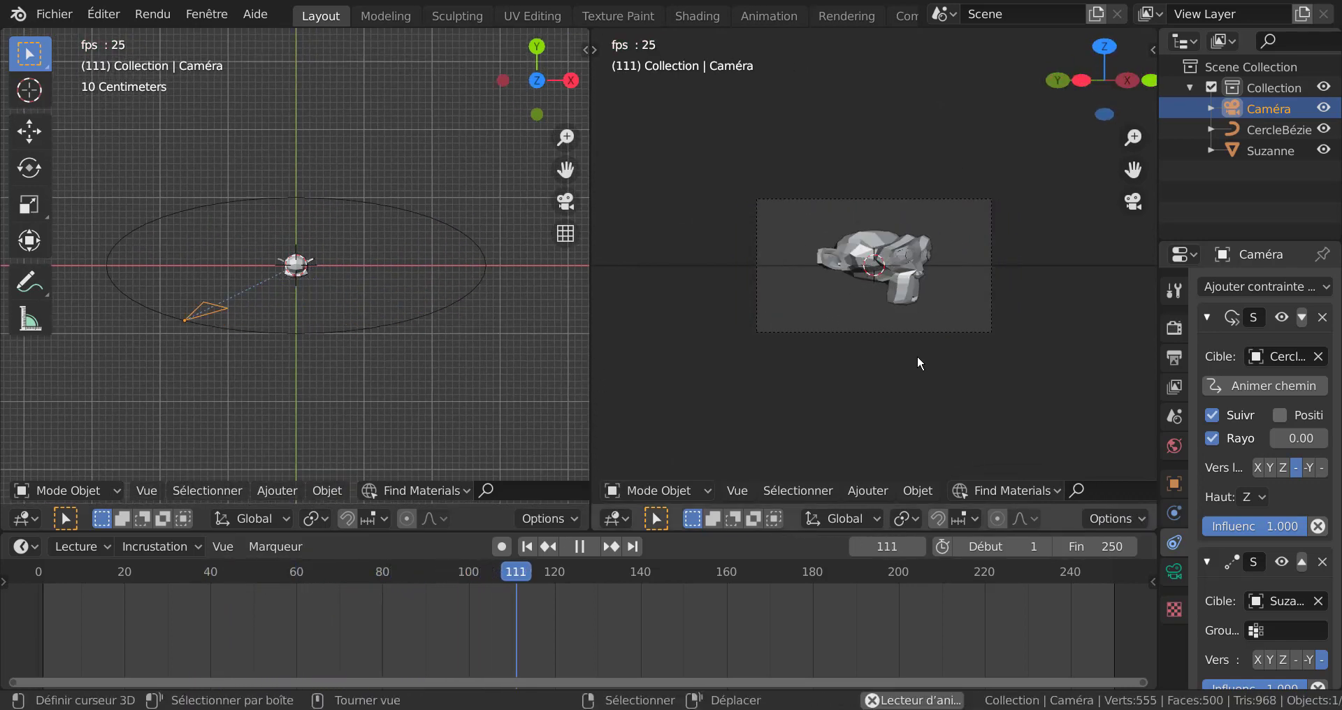
key("Home")
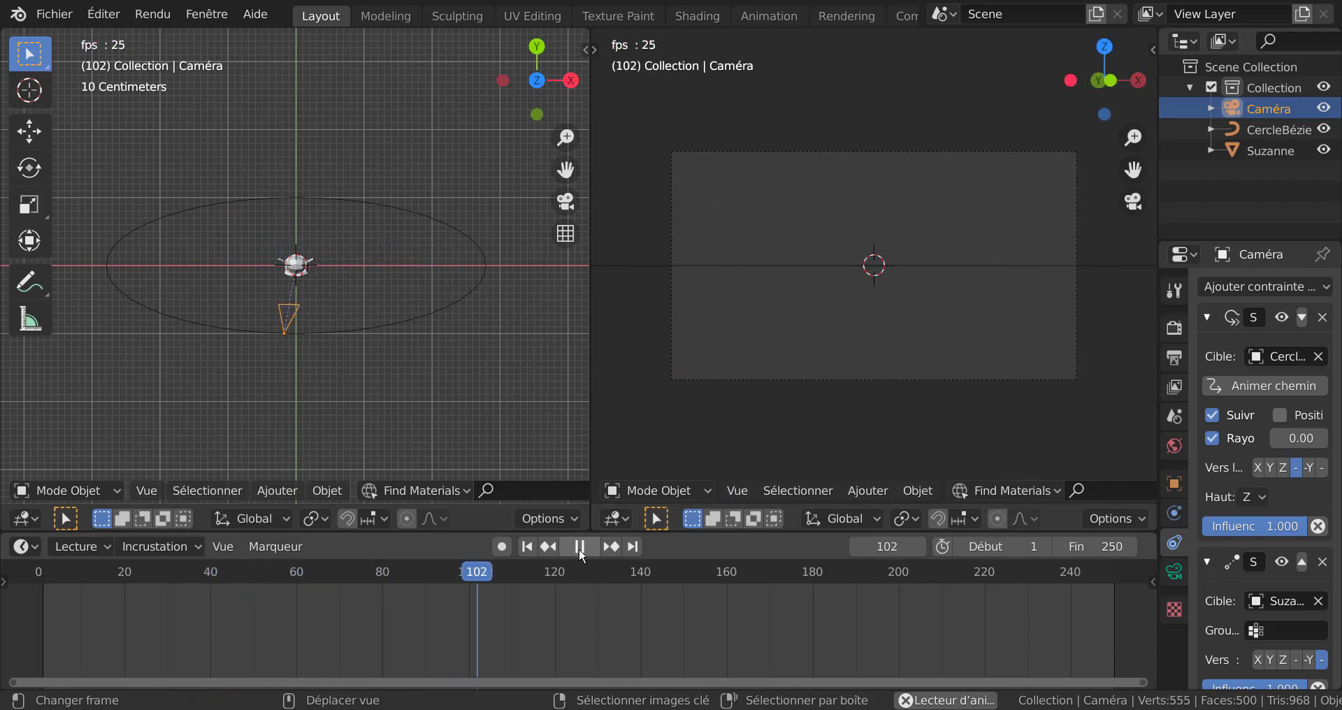
left_click(580, 548)
scroll(836, 254, "down", 2)
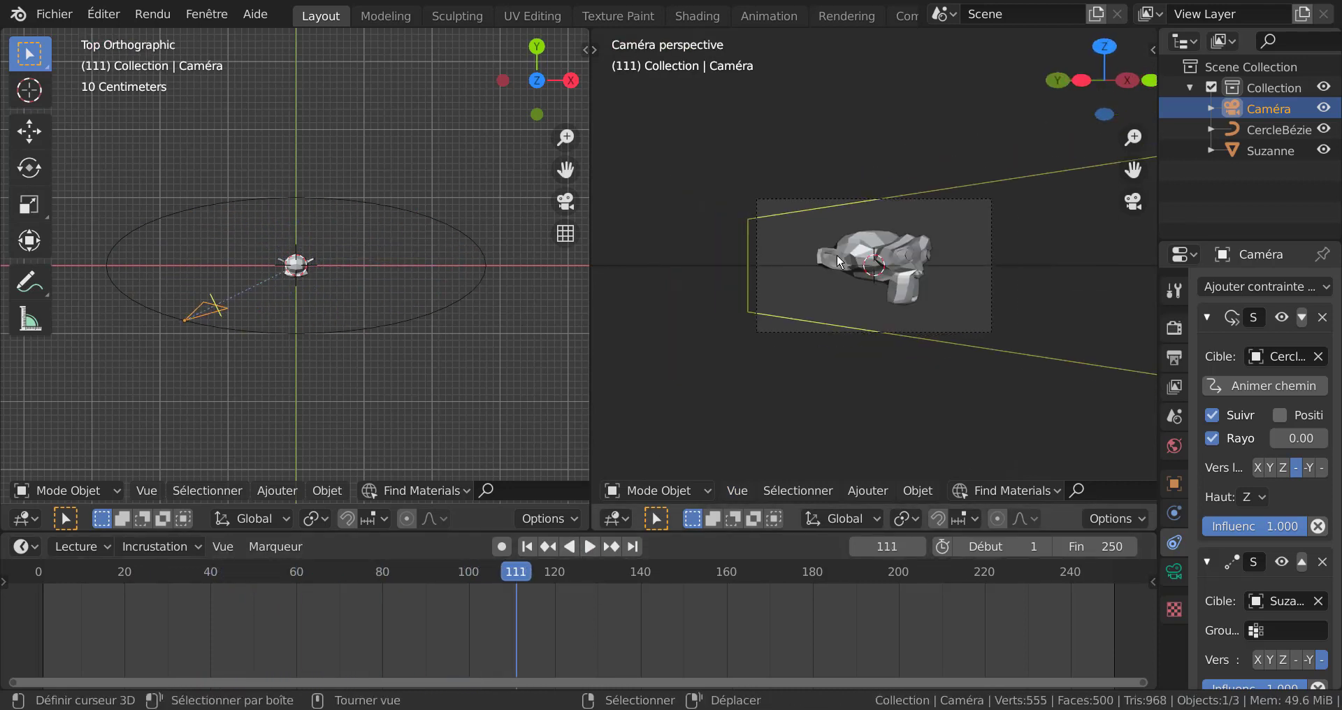
scroll(836, 255, "down", 3)
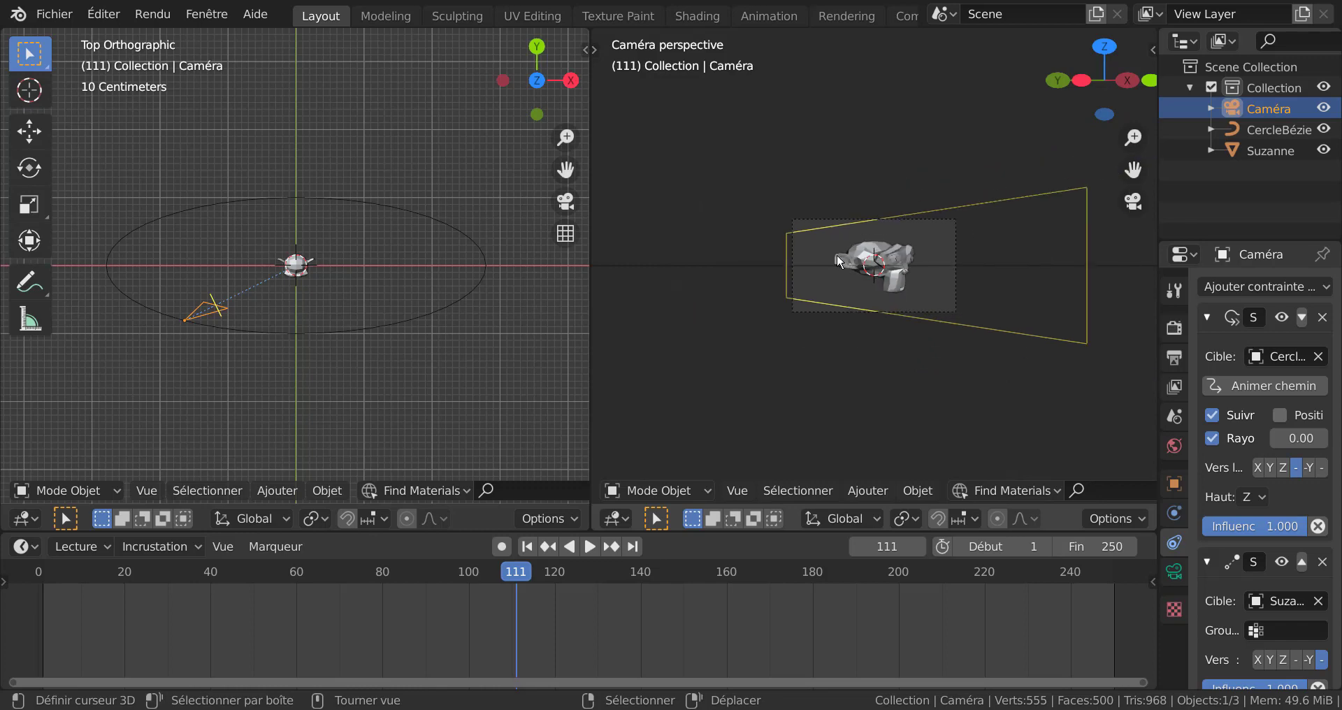
scroll(837, 257, "up", 2)
scroll(836, 258, "up", 3)
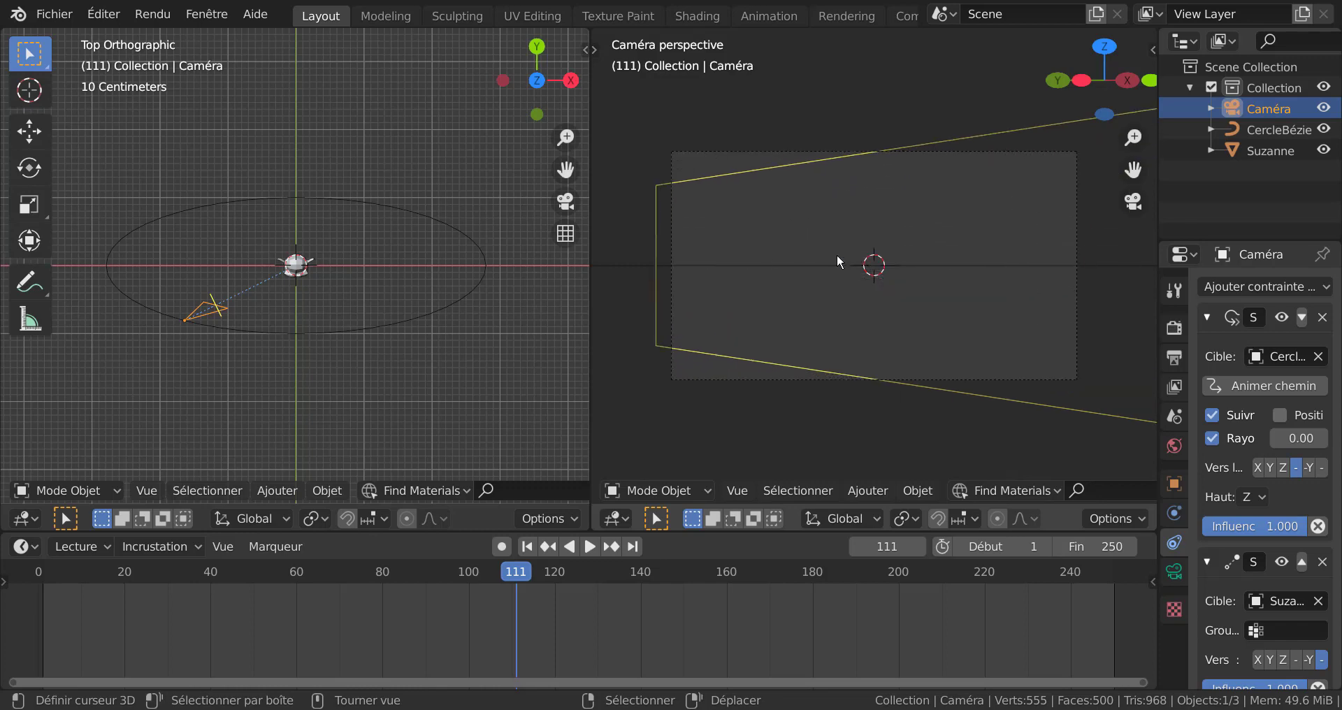
Step: Render frame 111 with F12, inspect the Render Result, and close its window
key("F12")
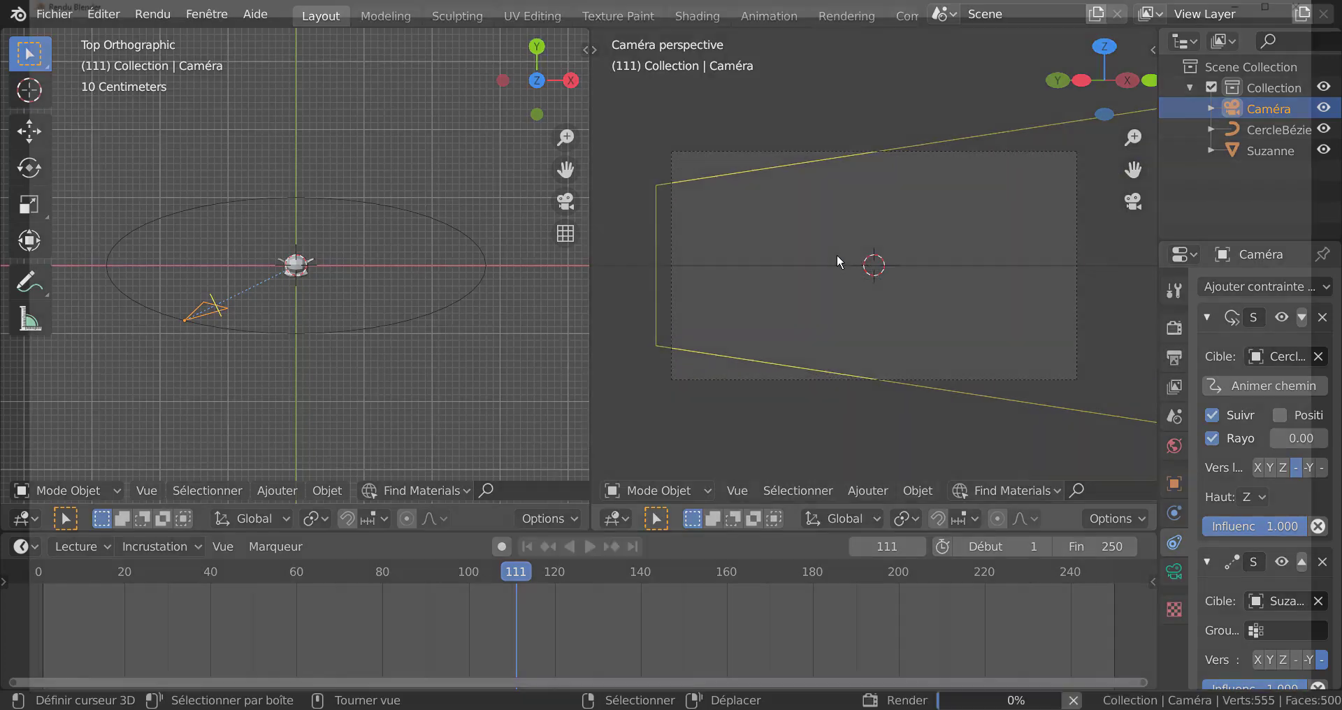
scroll(903, 310, "down", 3)
scroll(903, 309, "up", 2)
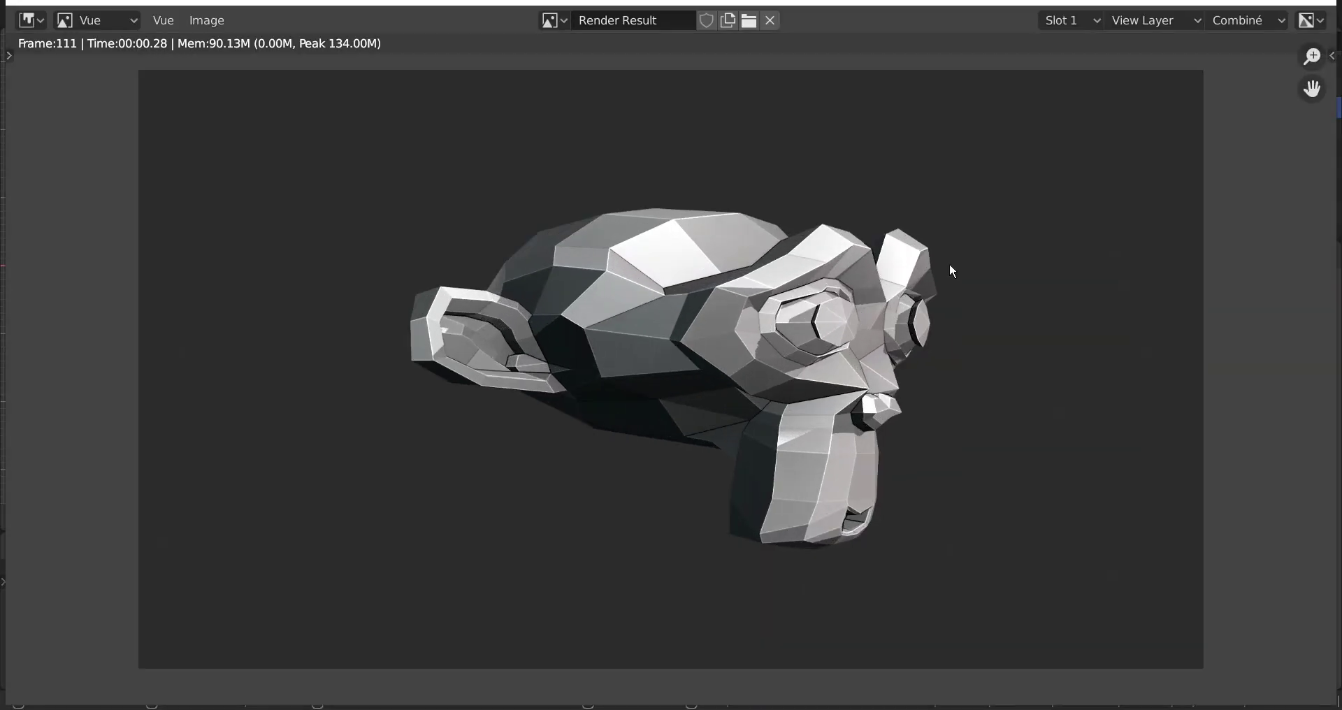
left_click(1322, 3)
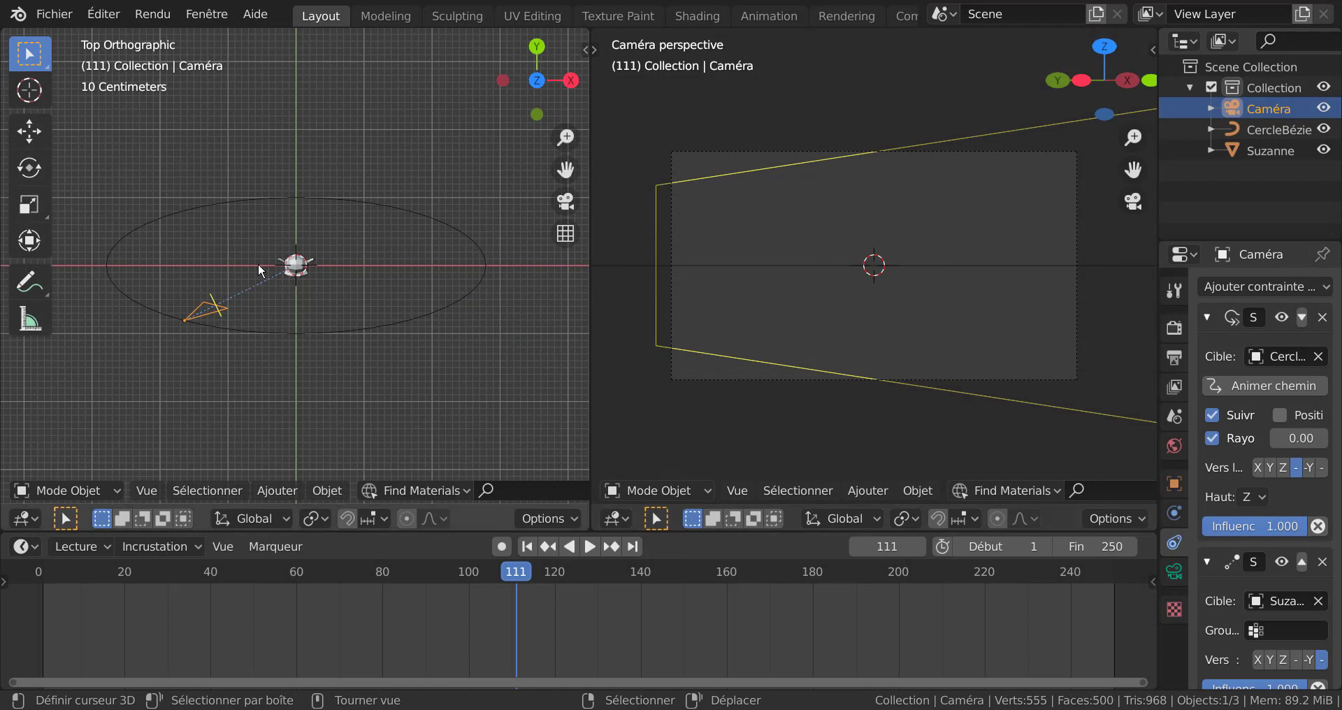
Step: Play the camera orbit animation, zoom the camera view, and select the Bézier circle
left_click(589, 546)
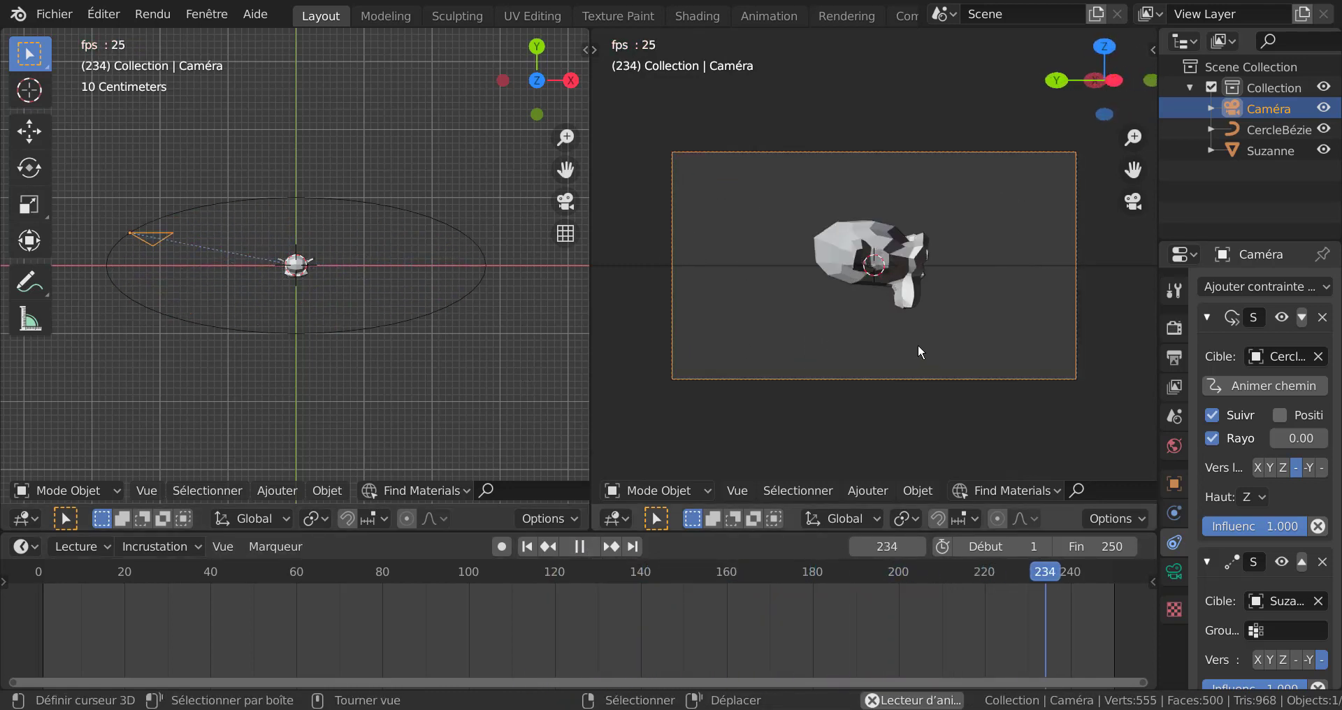
scroll(917, 344, "down", 3)
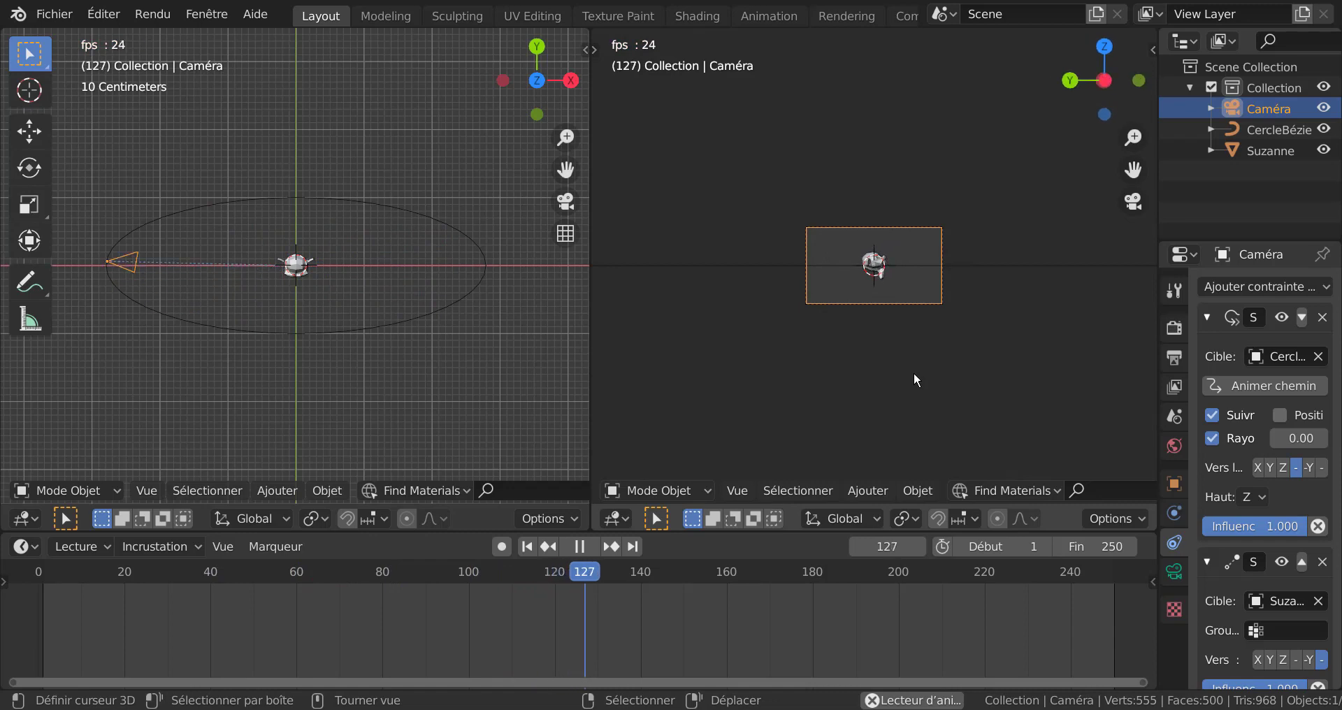
left_click(415, 320)
Step: Tilt the view and try a Z-axis move of the Bézier circle, cancelling it
mouse_move(414, 317)
middle_mouse_down()
mouse_move(429, 354)
mouse_move(428, 278)
middle_mouse_up()
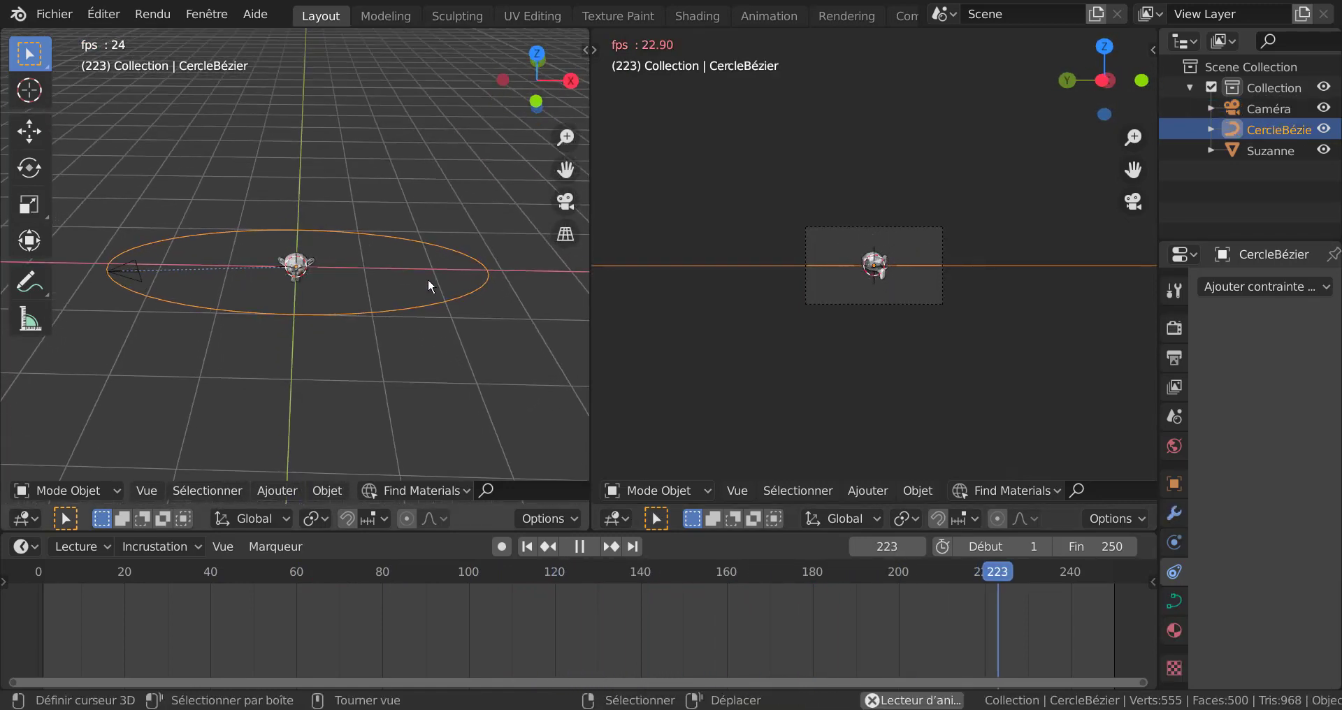
key("z")
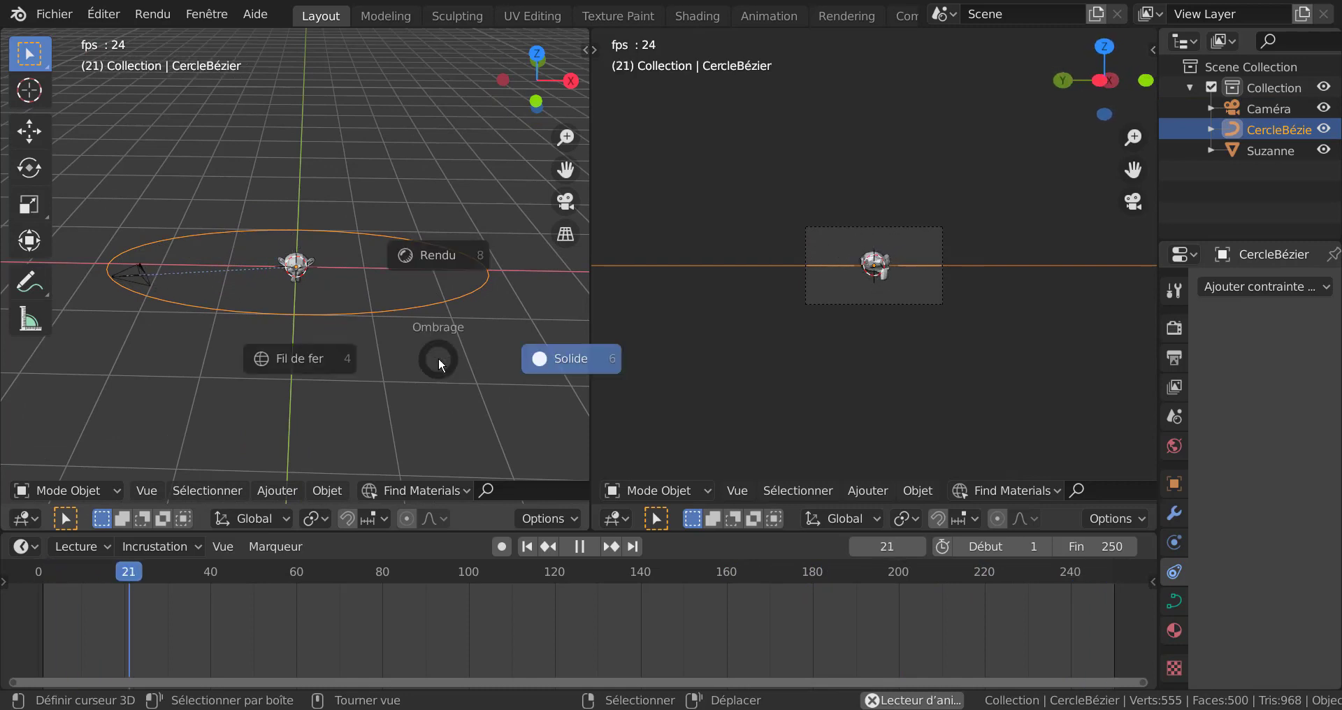
key("Escape")
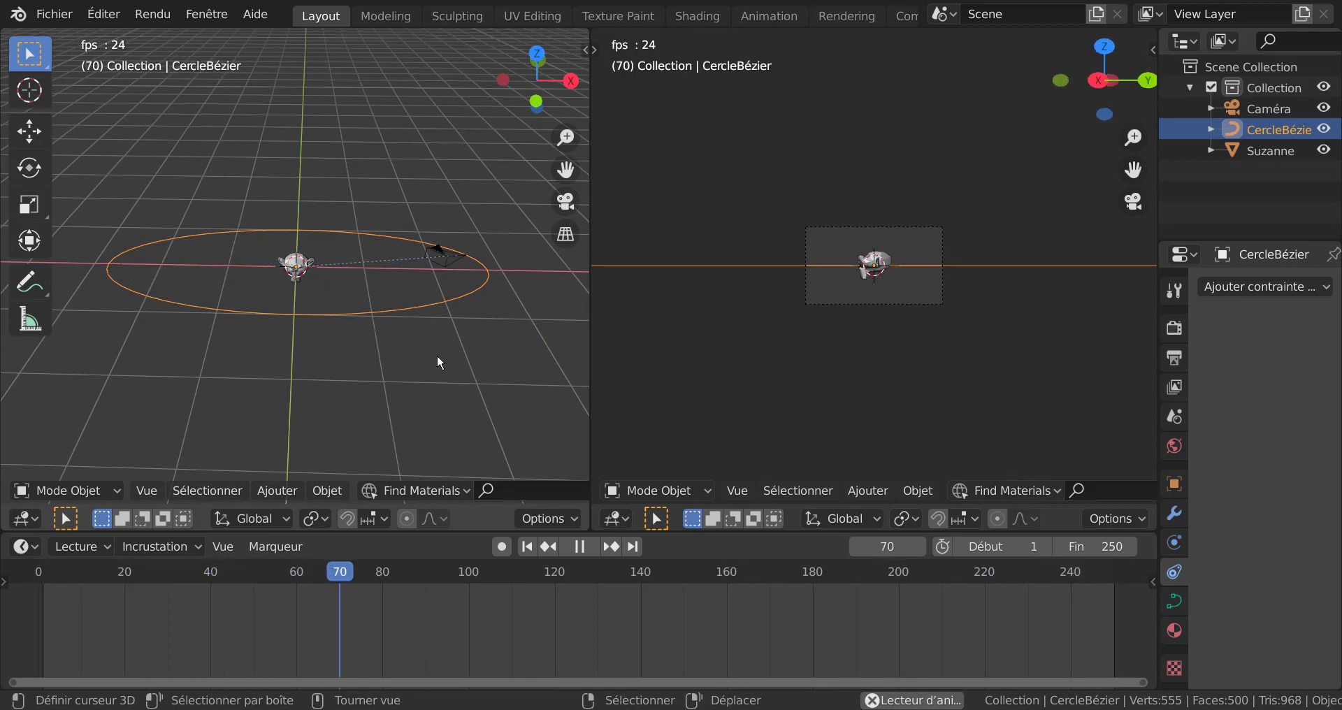
key("g")
key("z")
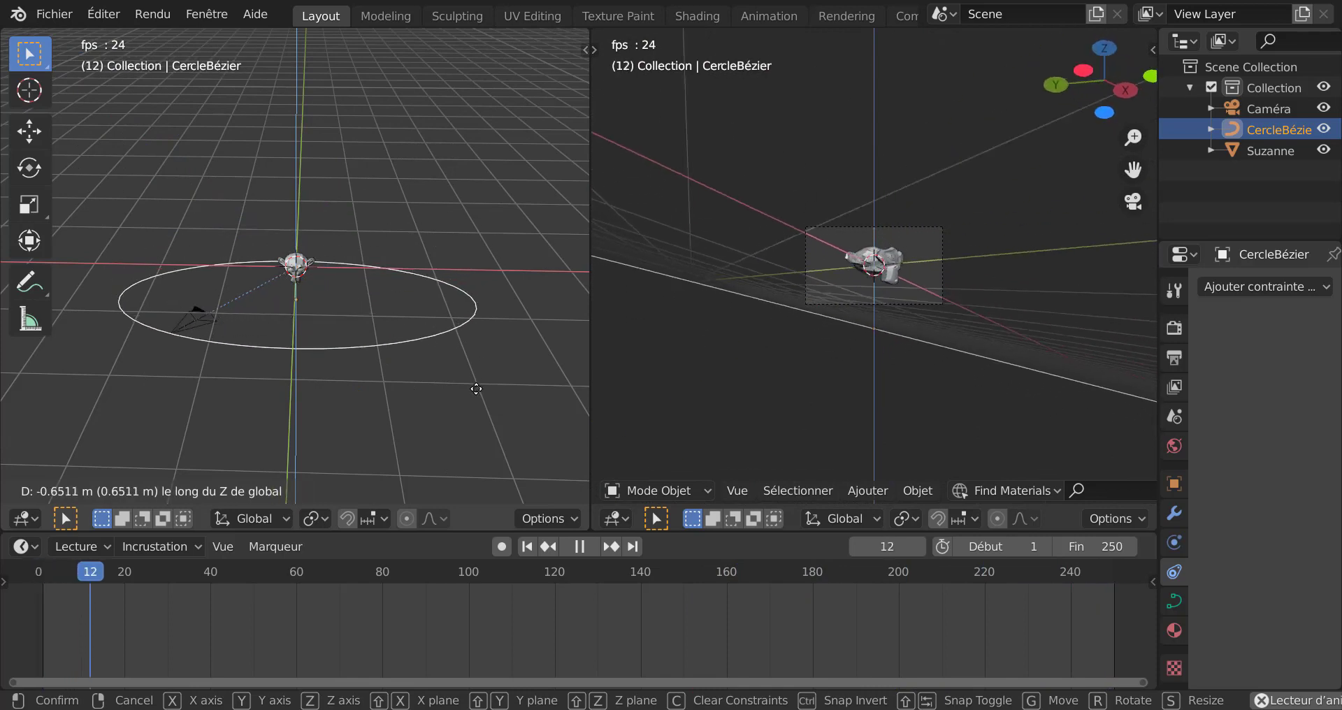
key("Escape")
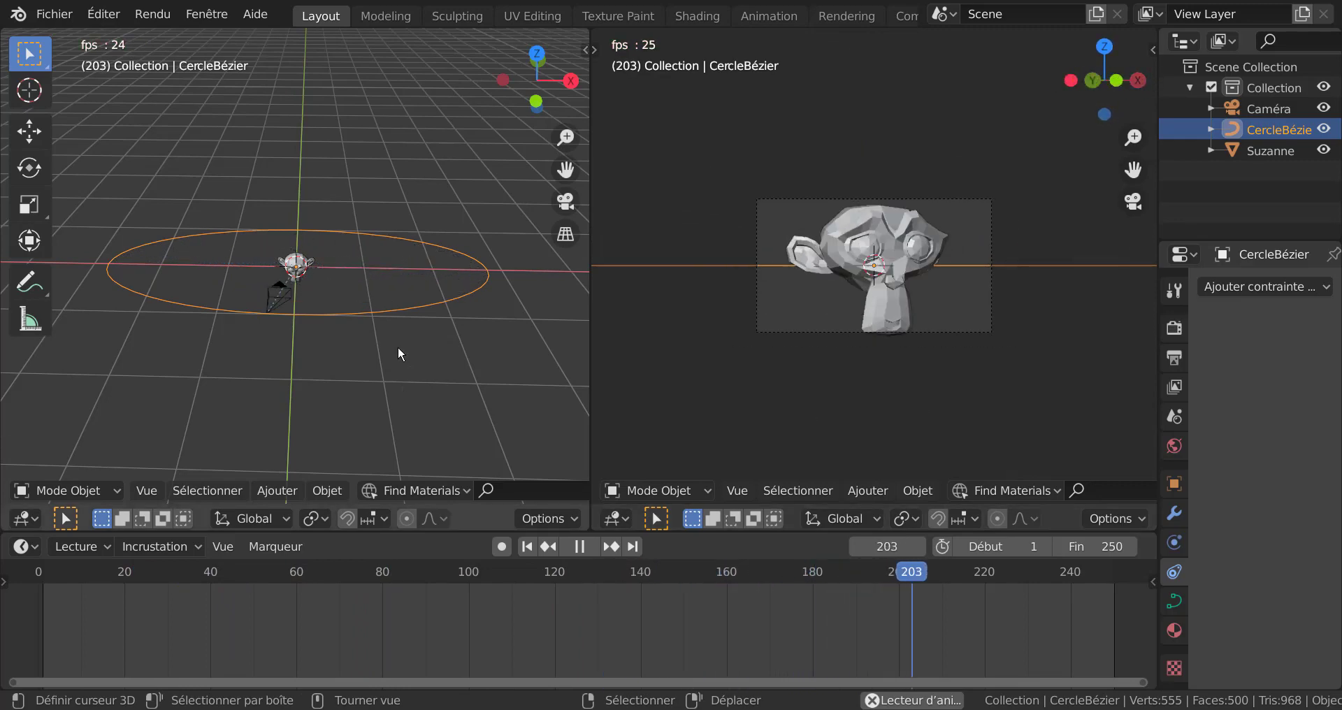
Step: Cancel a second Z move so the circle keeps its height, then widen the 3D view
key("g")
key("z")
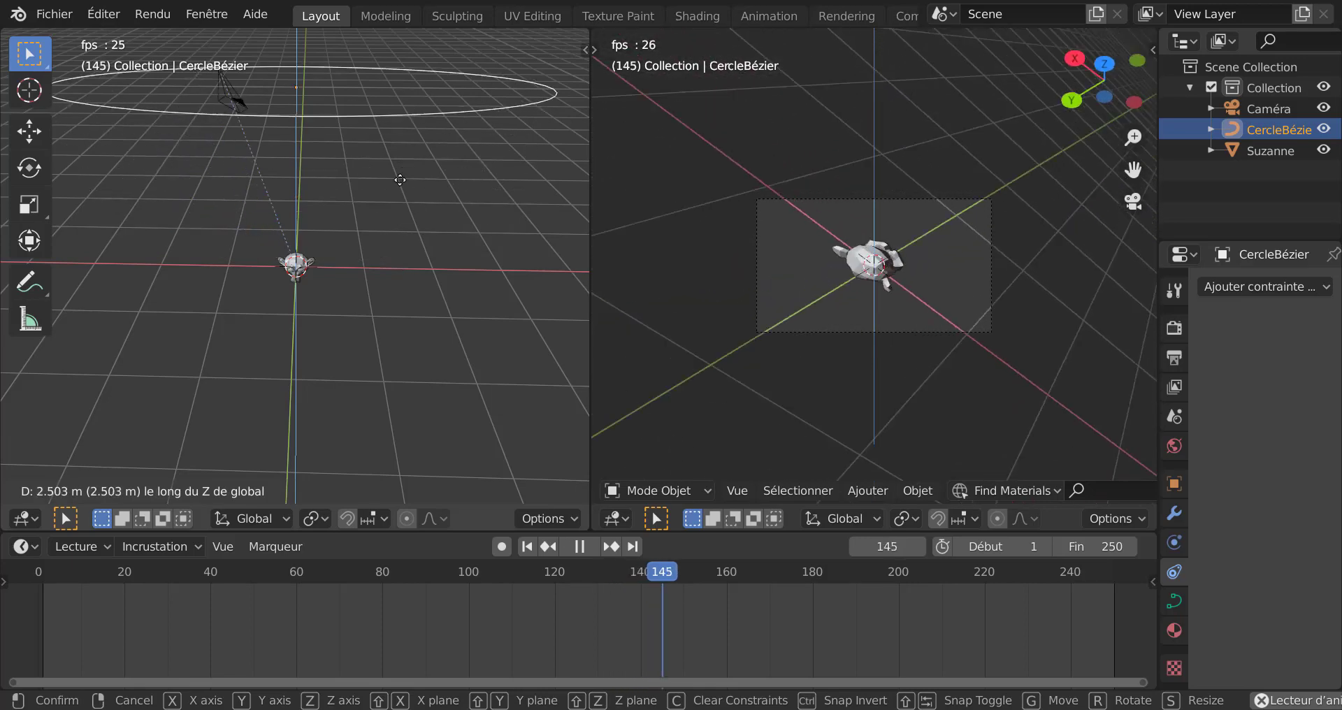
key("Escape")
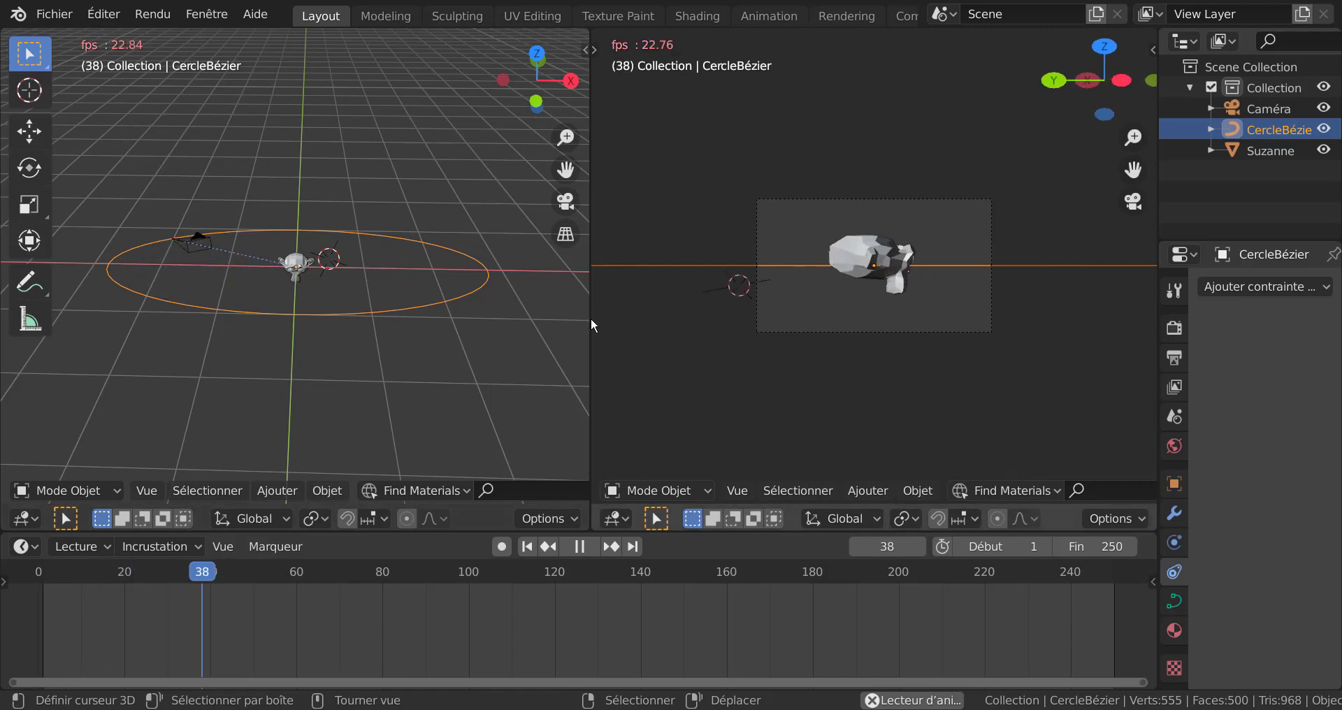
left_click_drag(592, 311, 921, 330)
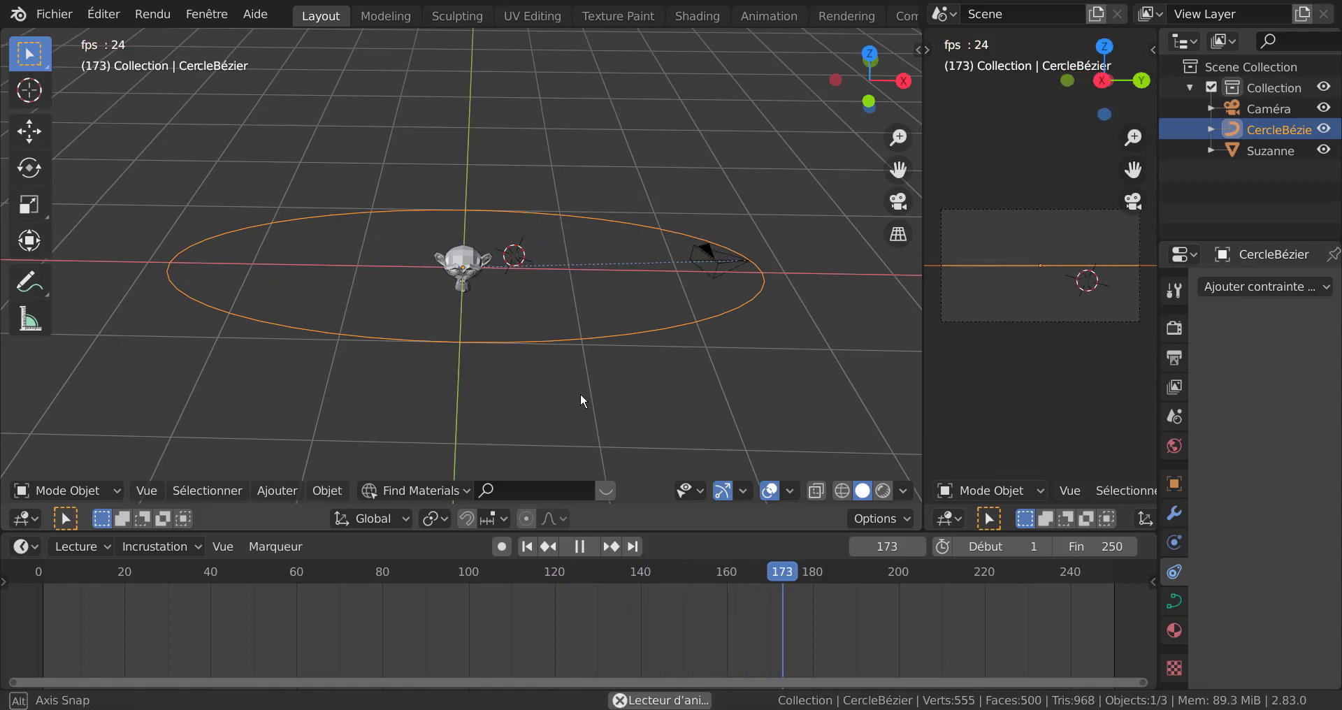
middle_click_drag(580, 395, 548, 386)
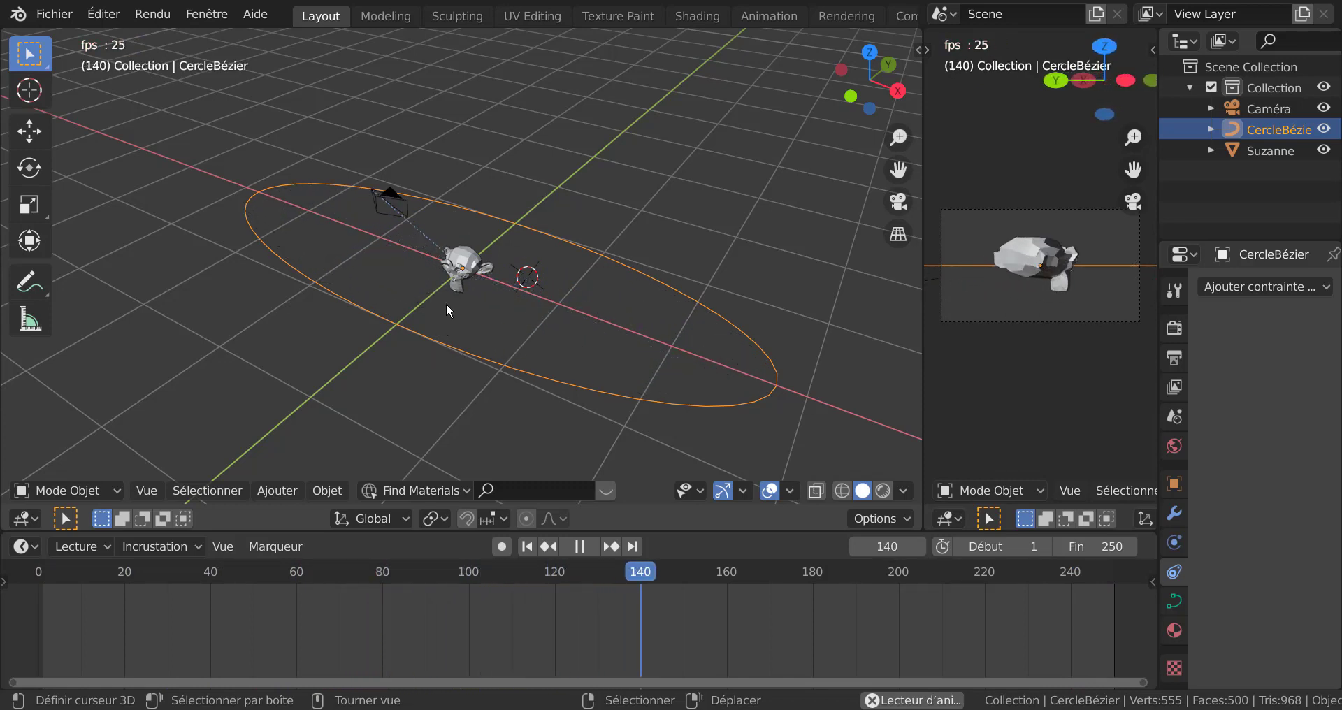
key("a")
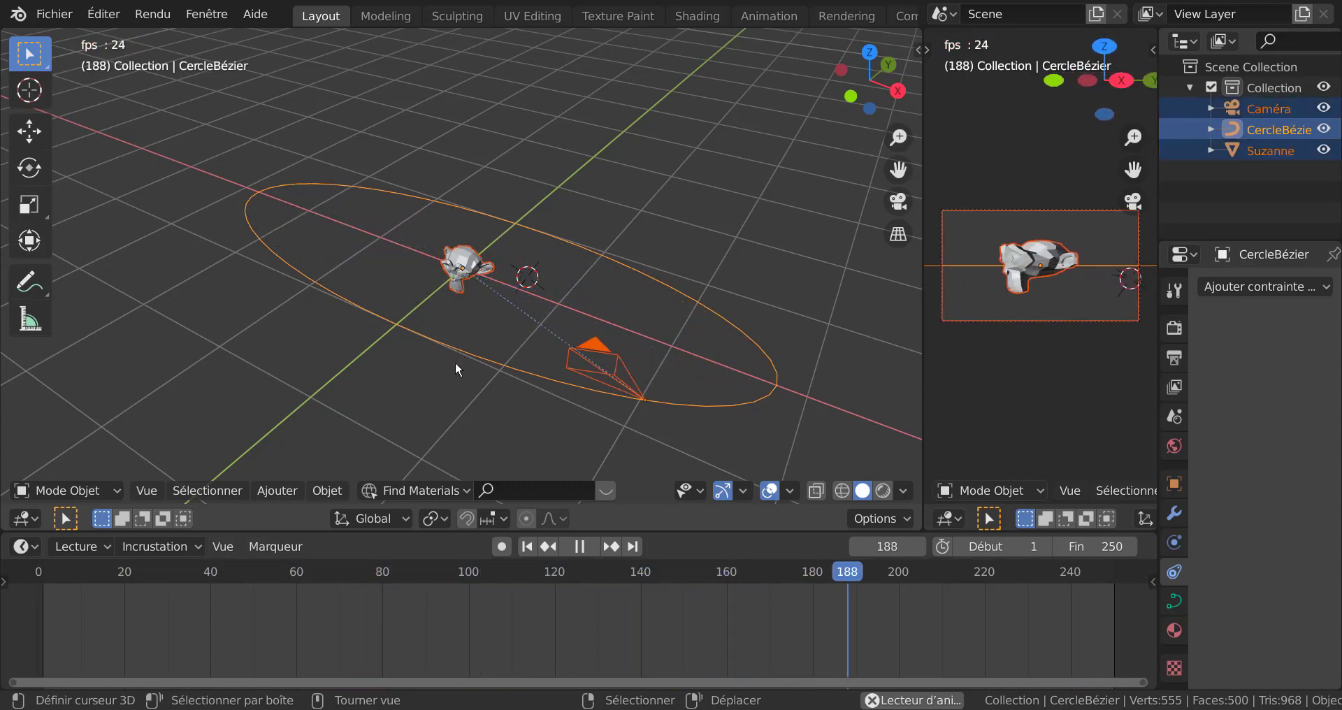
key("g")
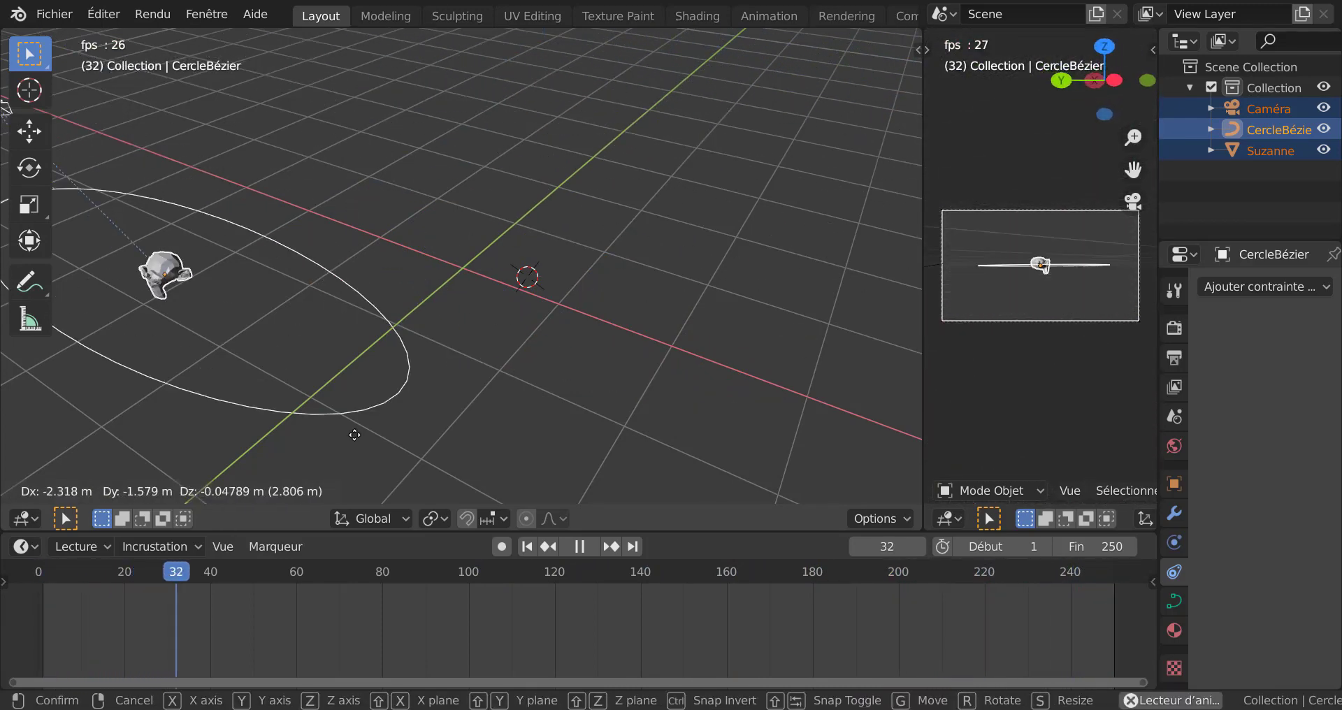
right_click(316, 164)
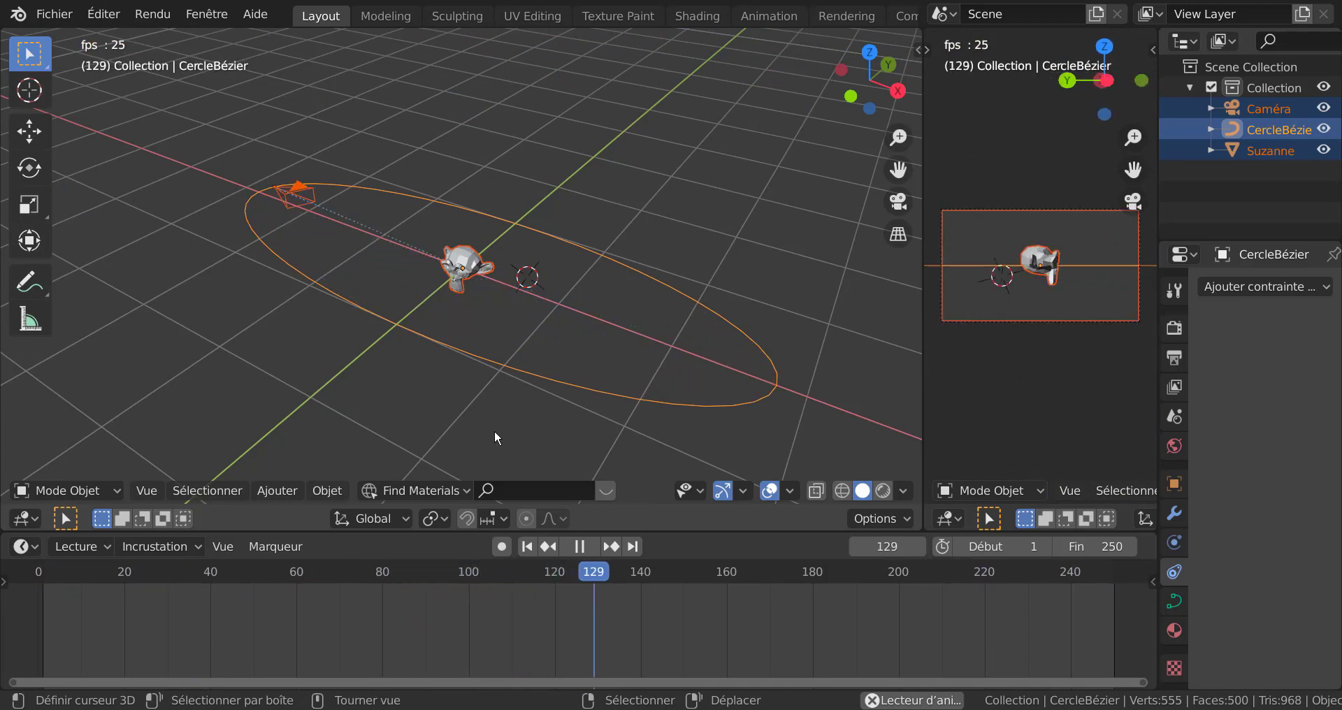
middle_click_drag(493, 430, 555, 418)
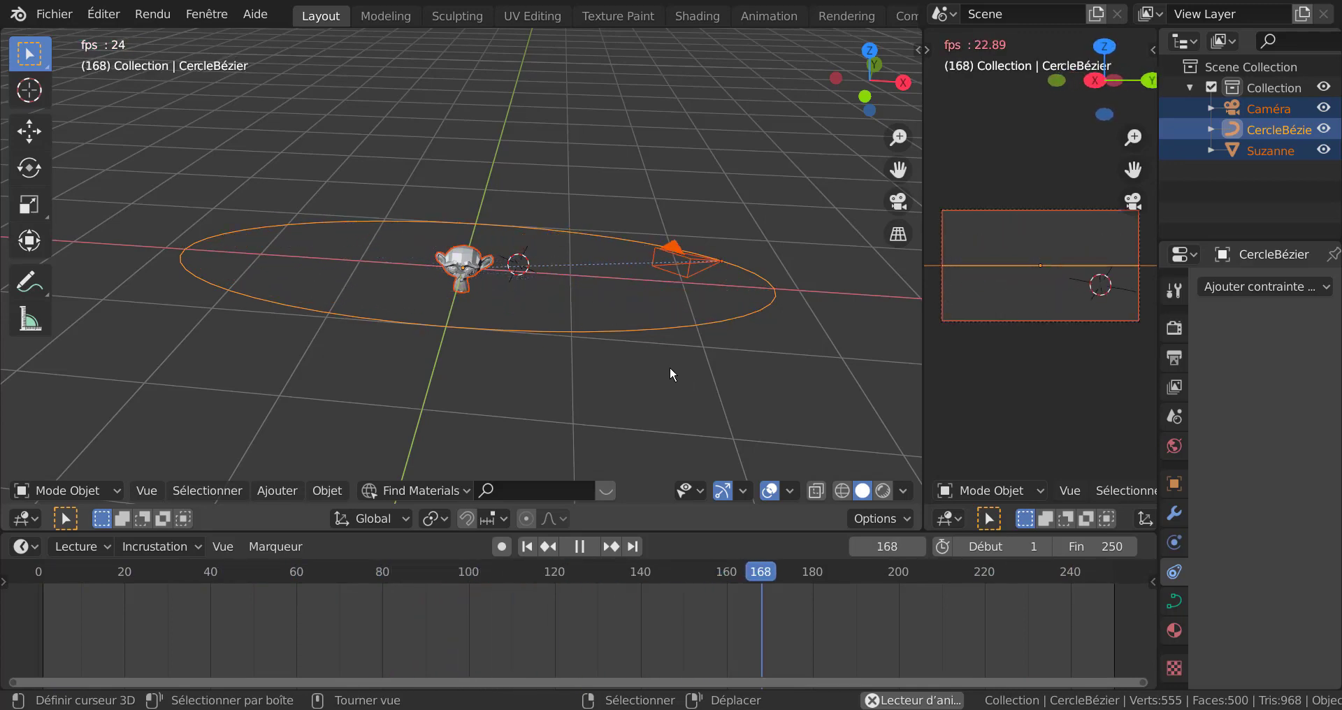
middle_click_drag(721, 387, 643, 395)
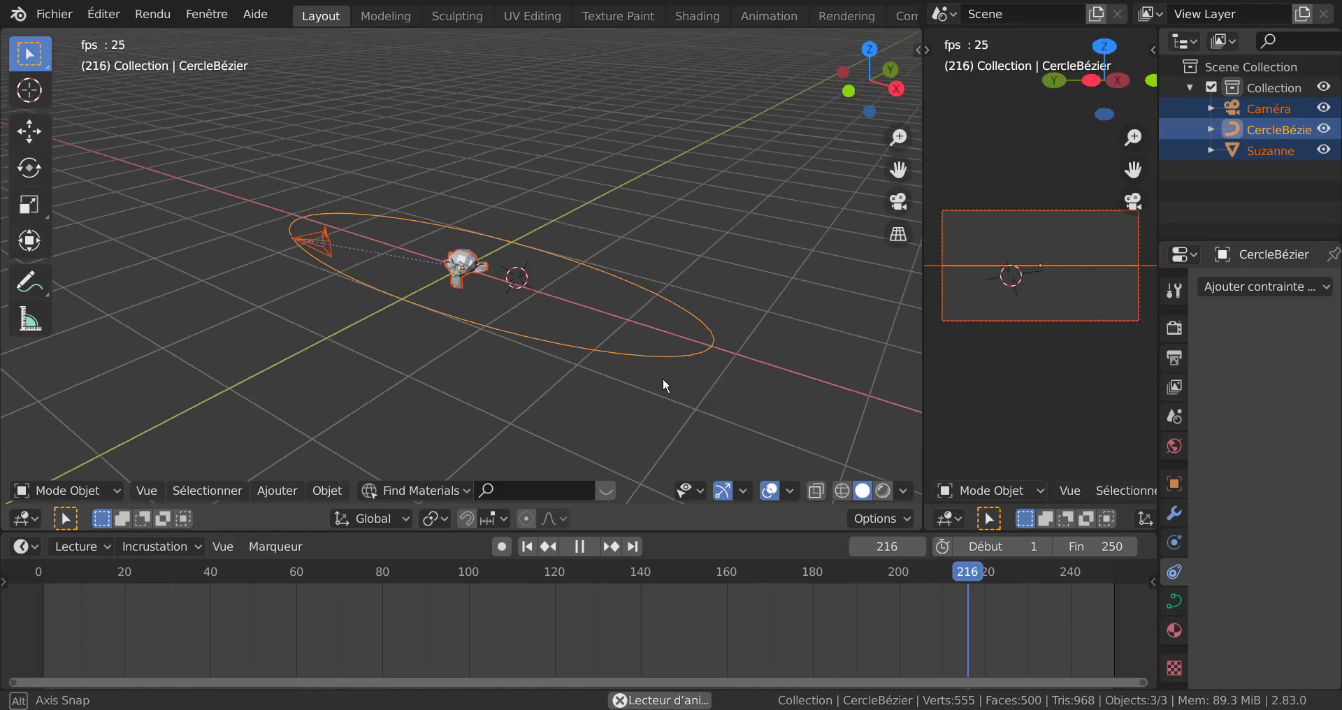